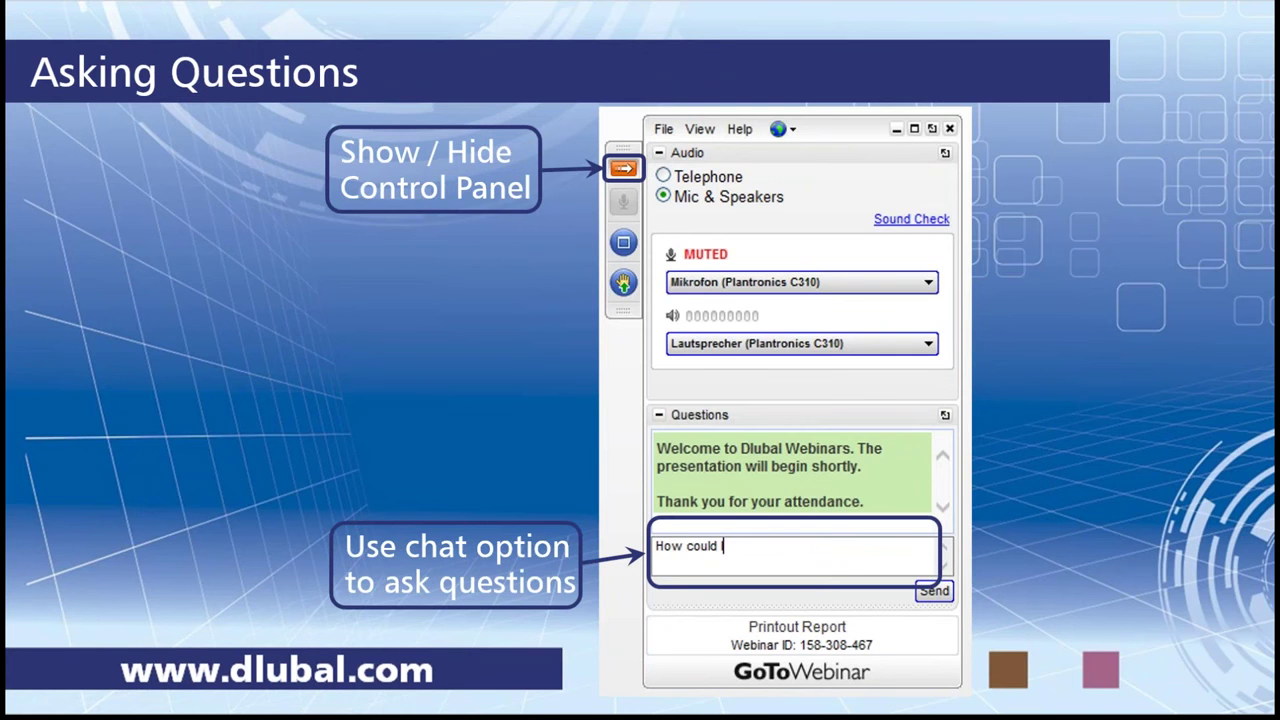
# - Advance to the agenda and reveal Grid Settings, Display Navigator, View Navigator and Printout Report
pyautogui.click(330, 345)
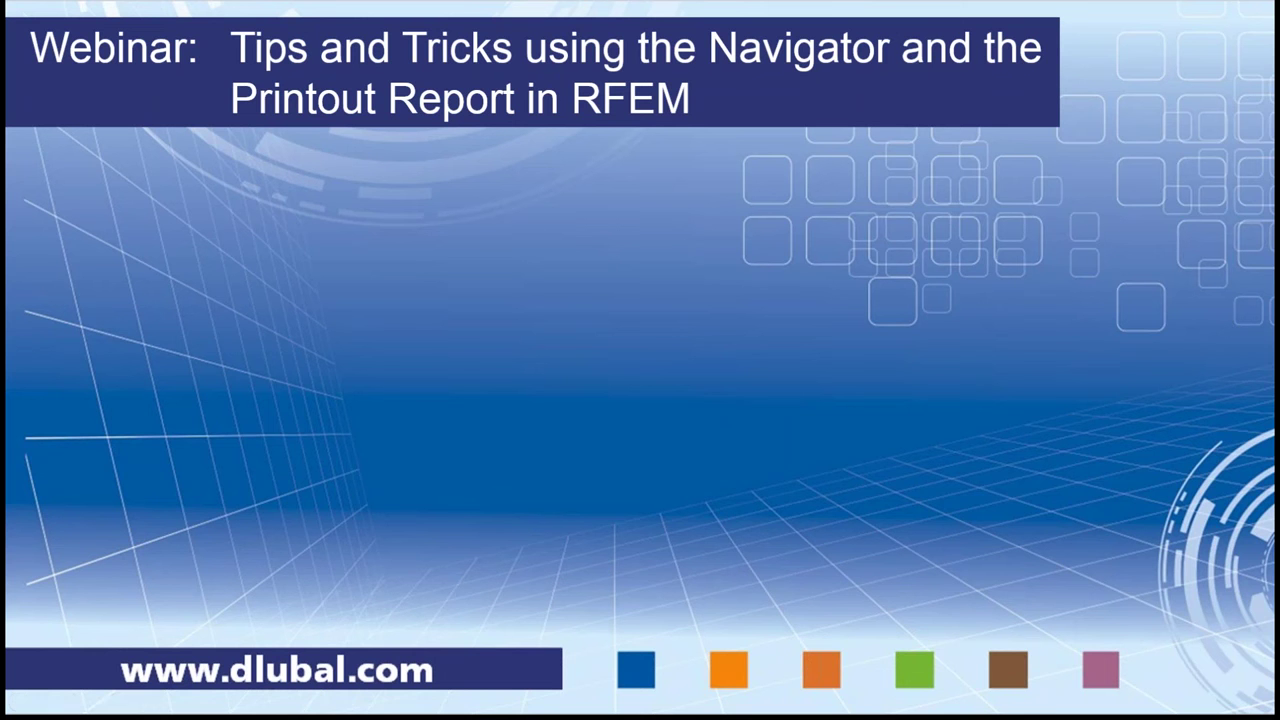
pyautogui.press('Right')
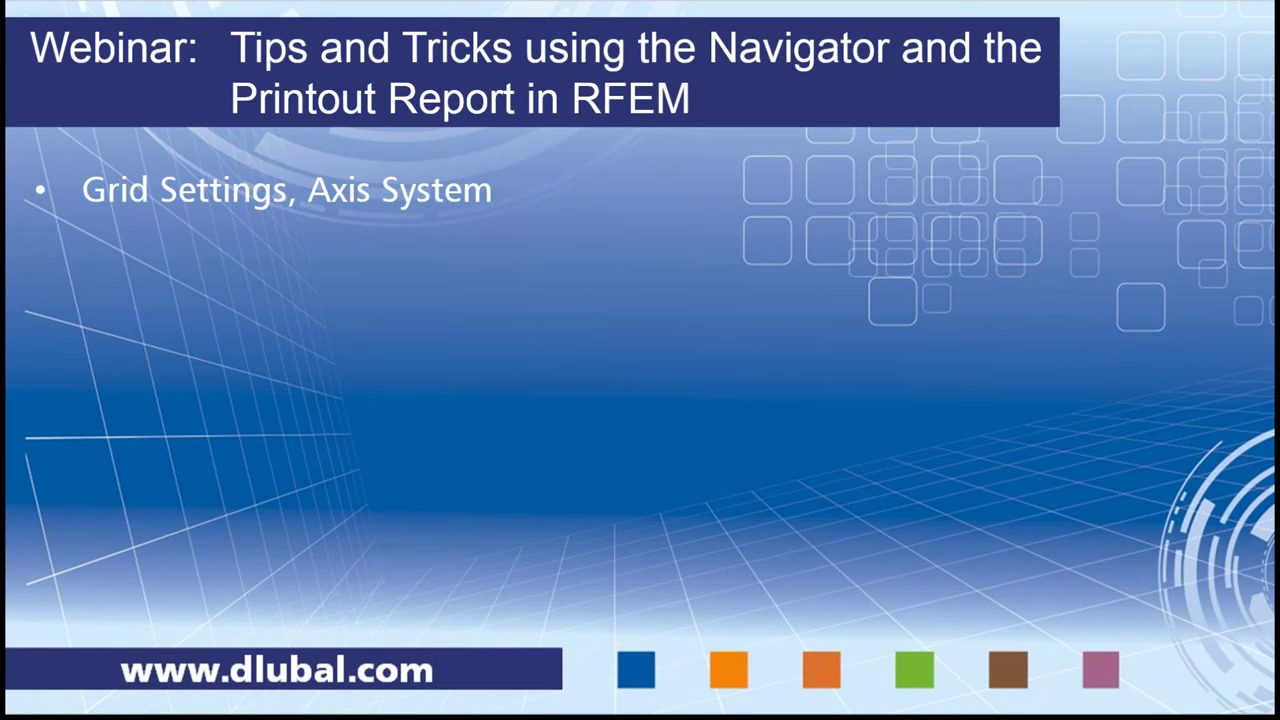
pyautogui.click(708, 455)
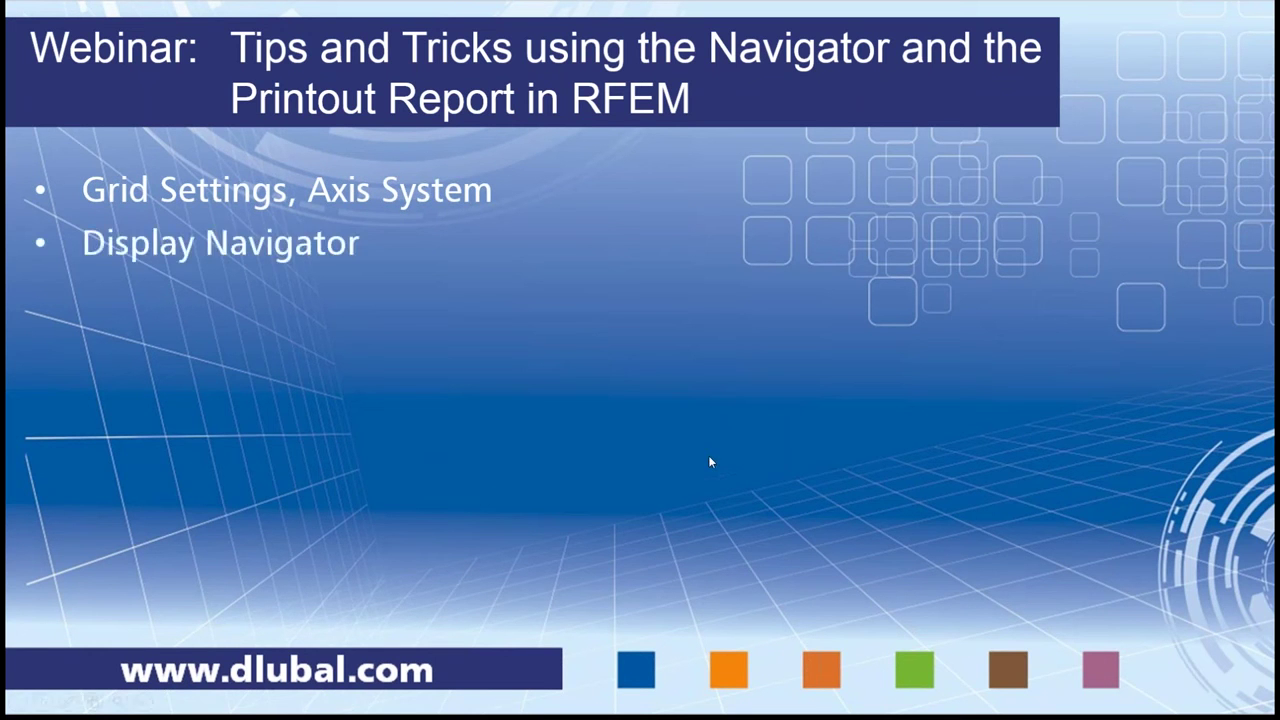
pyautogui.click(557, 449)
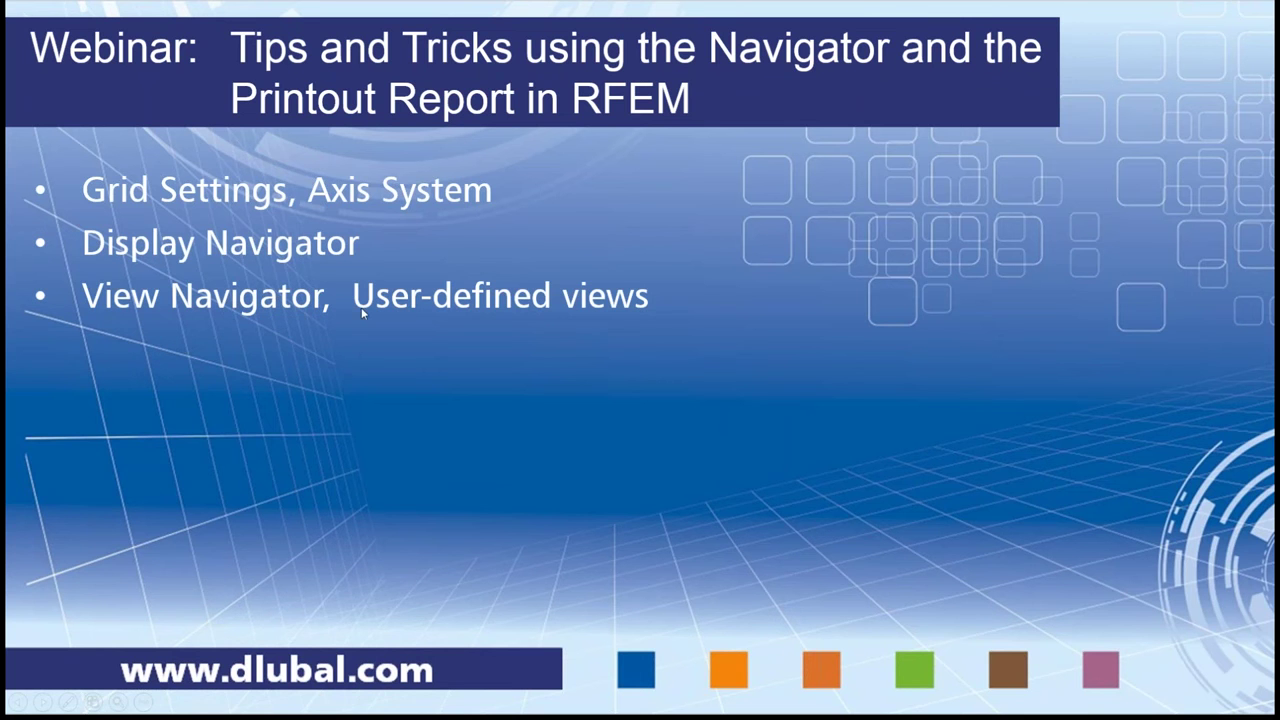
pyautogui.click(610, 422)
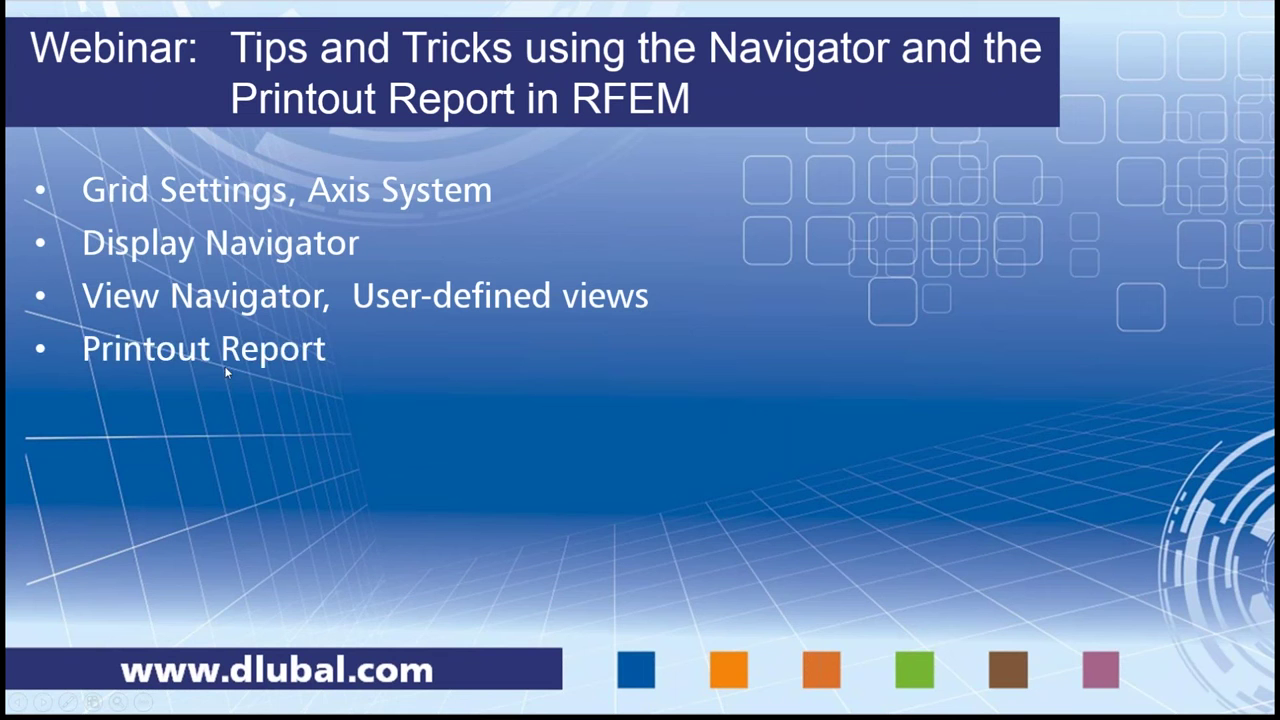
# - Reveal the Printout Report sub-points (templates, cover/header, graphics, result series) and the 3D PDF topic
pyautogui.click(263, 418)
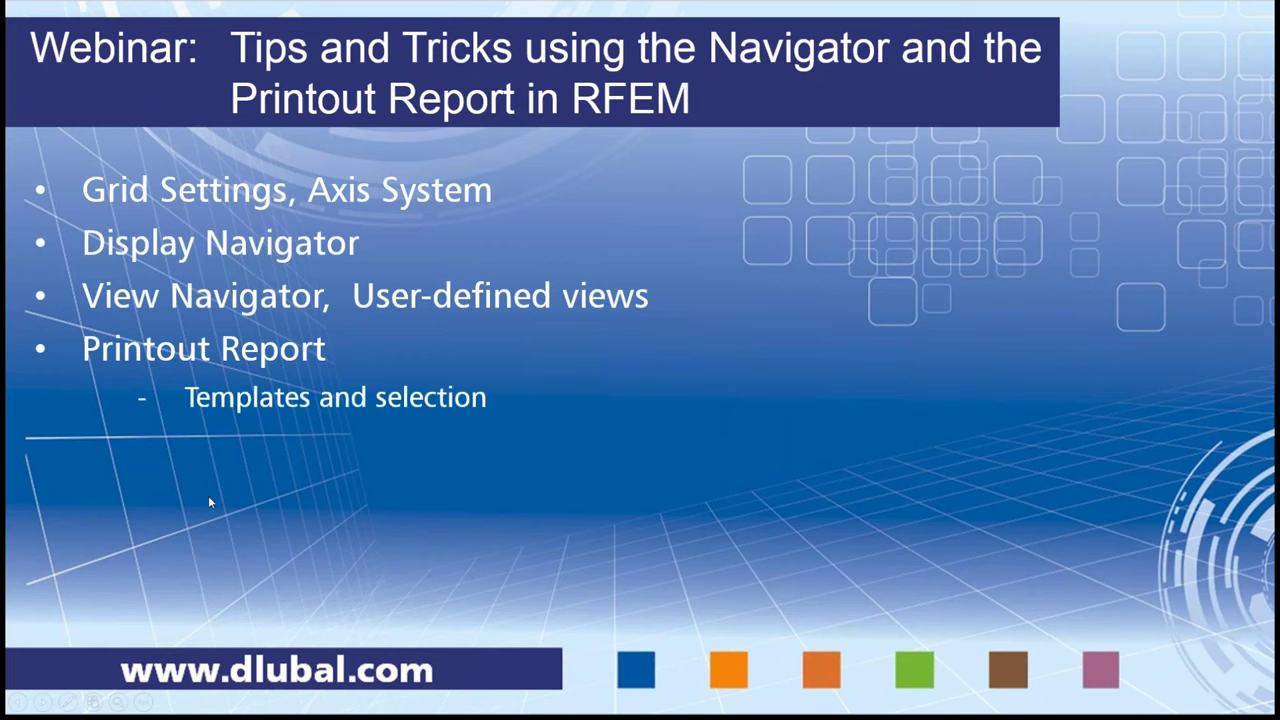
pyautogui.click(365, 506)
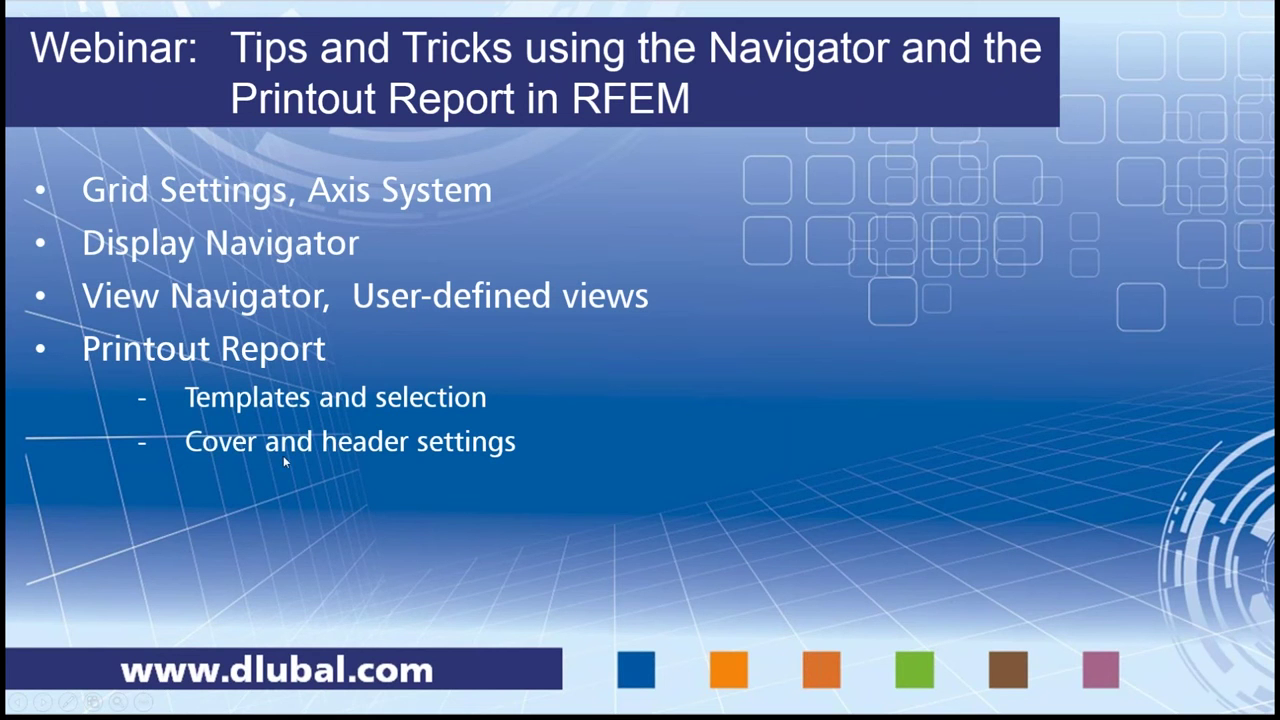
pyautogui.click(160, 517)
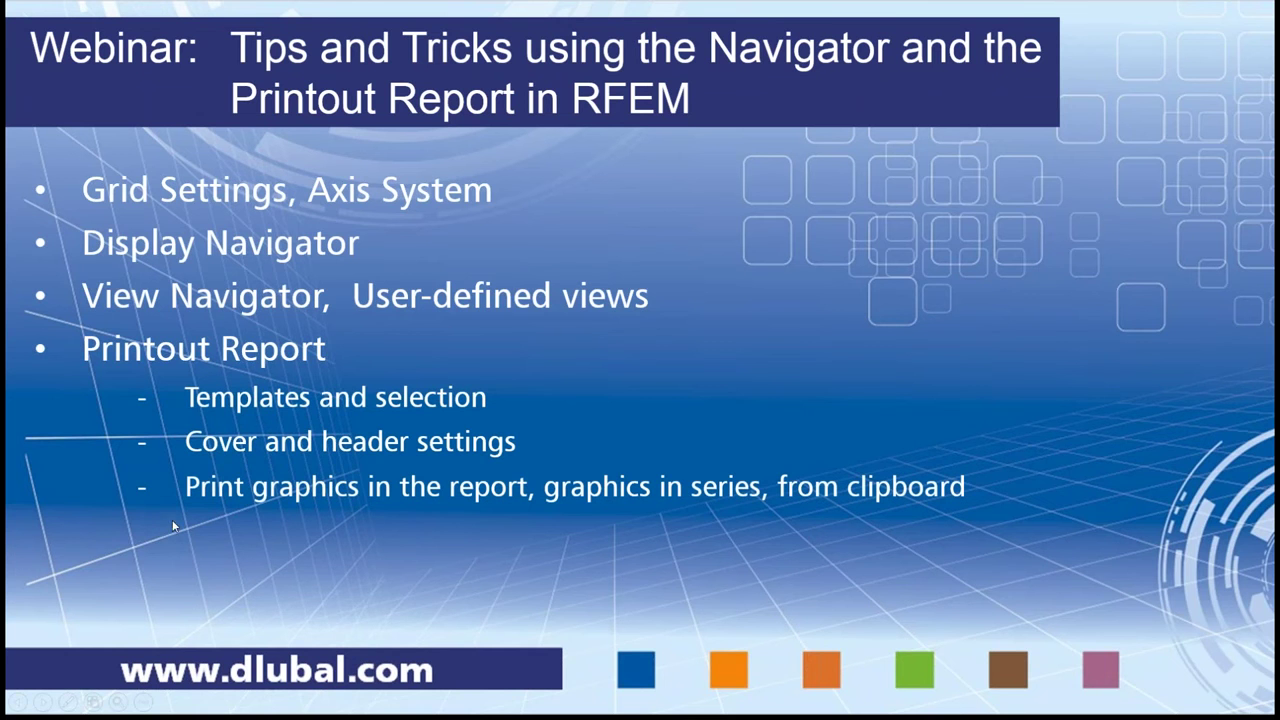
pyautogui.click(271, 524)
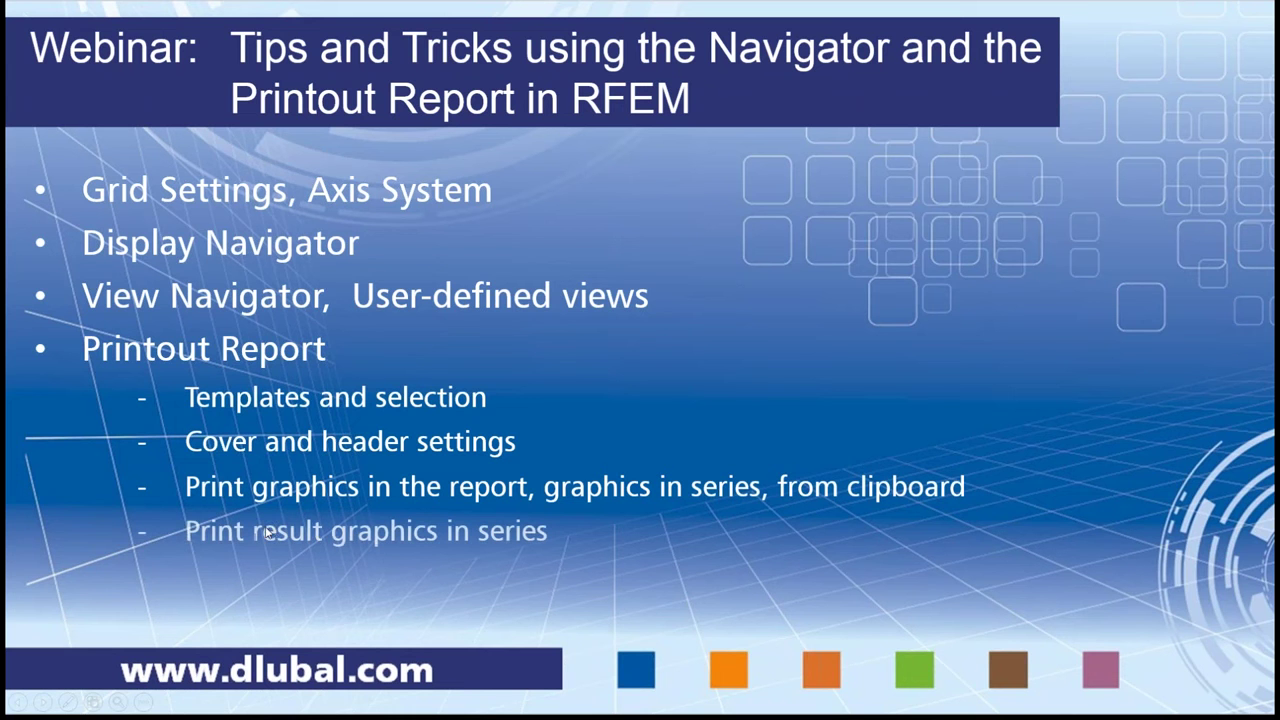
pyautogui.click(181, 564)
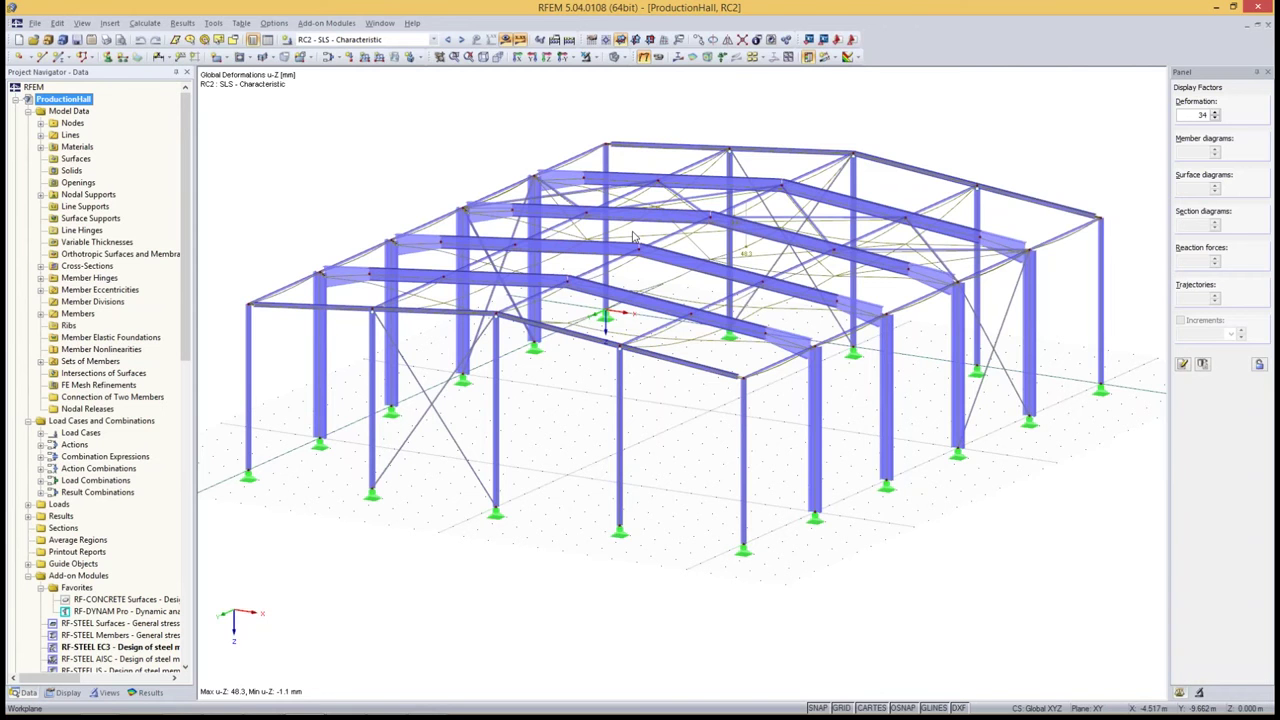
# - Switch the displayed load case to LC1 Self-Weight
pyautogui.click(340, 40)
pyautogui.scroll(1, 345, 48)
pyautogui.scroll(1, 348, 52)
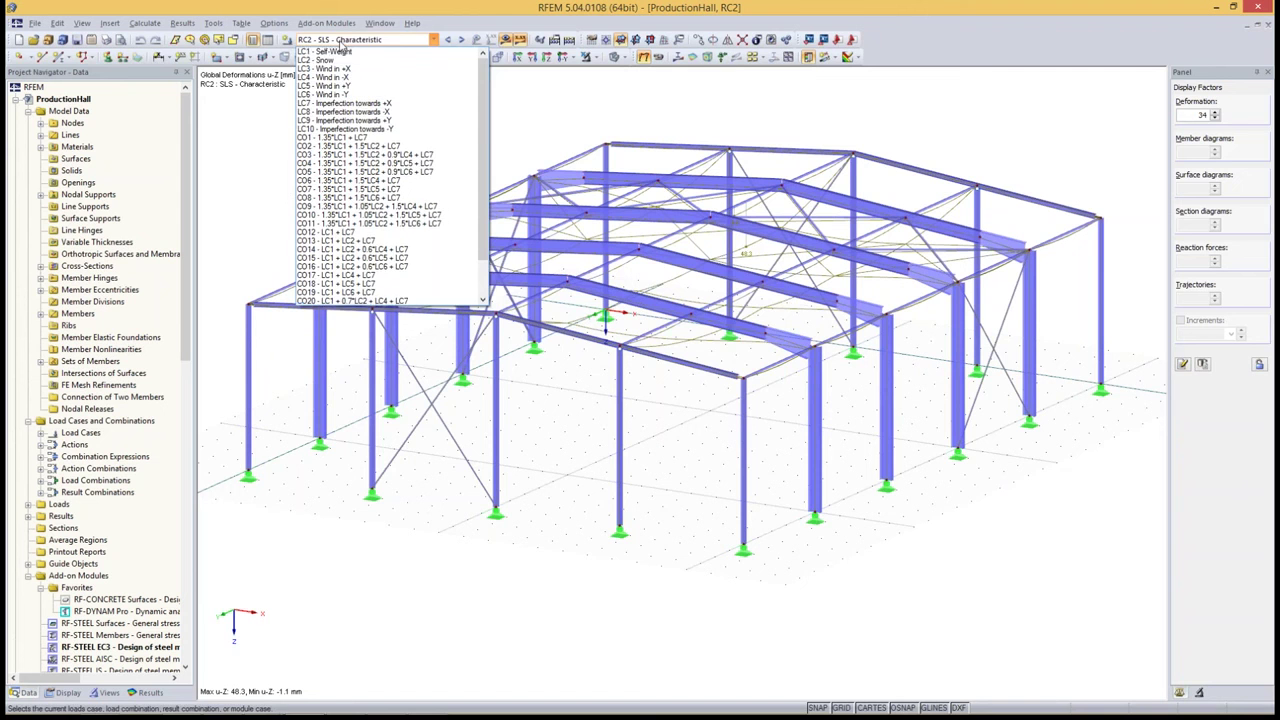
pyautogui.click(352, 54)
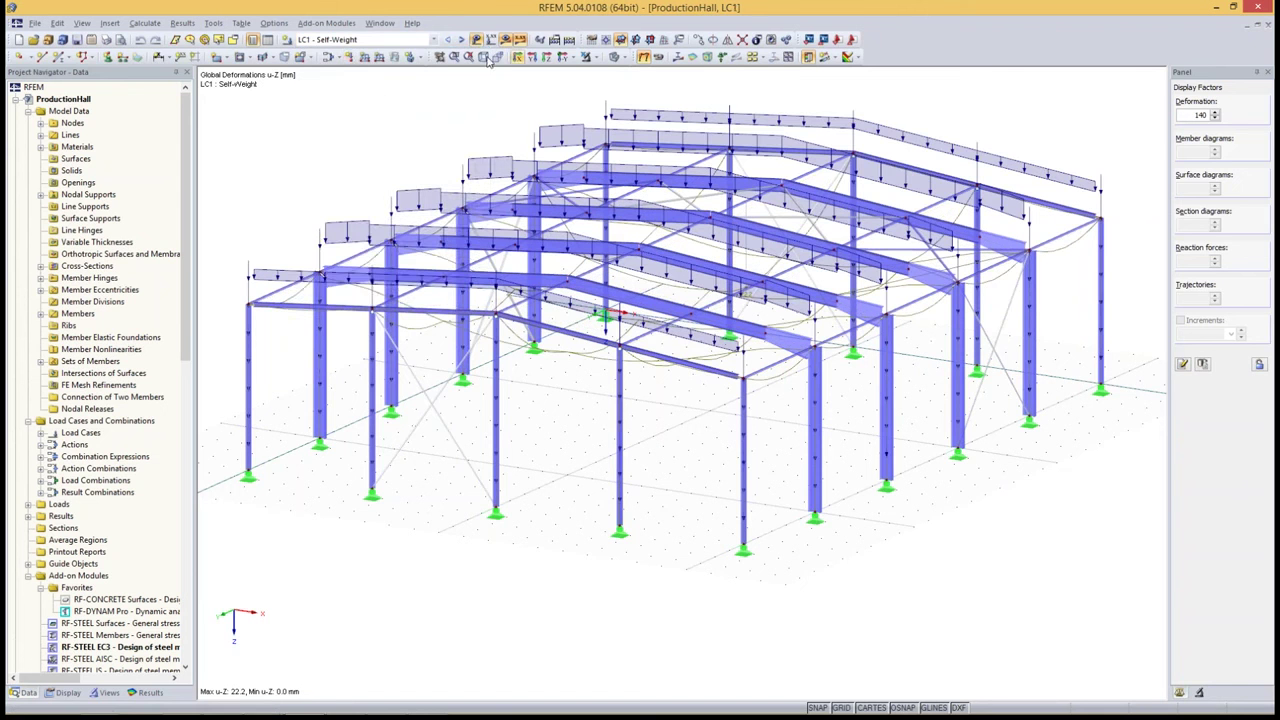
# - Choose RF-STEEL EC3 CA1 - Design EC3 from the load case list
pyautogui.click(427, 42)
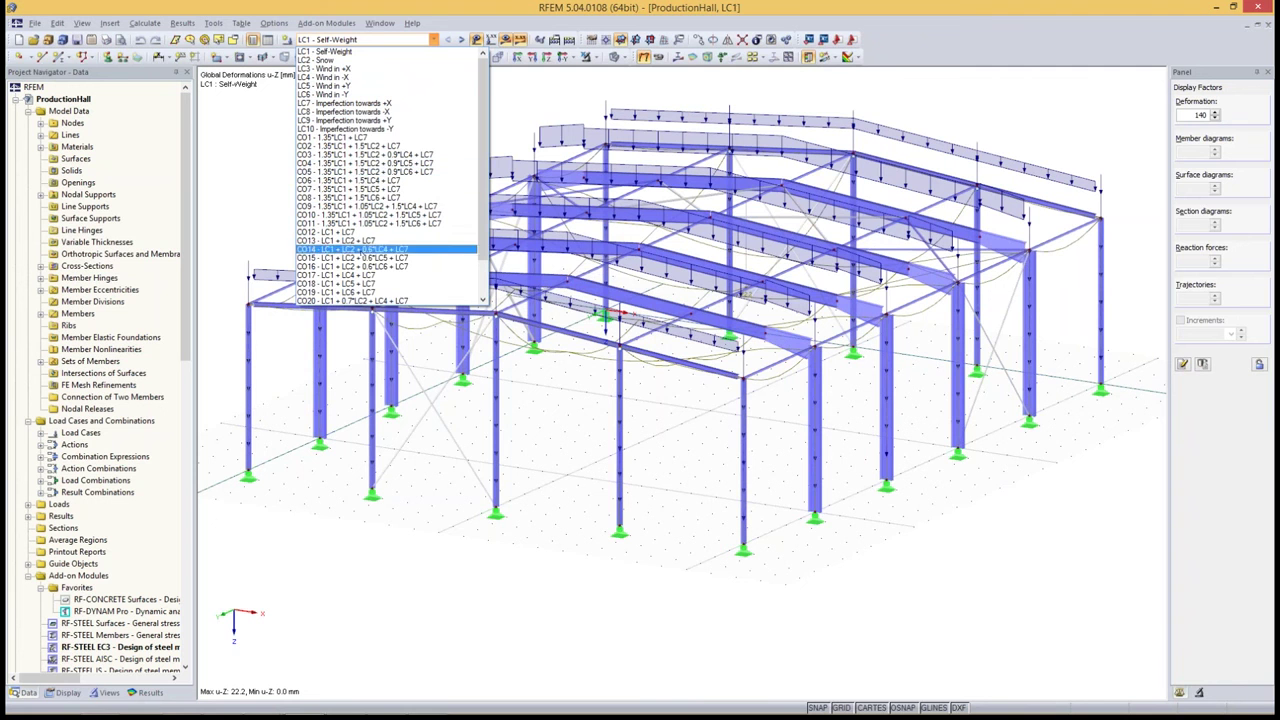
pyautogui.moveTo(482, 135); pyautogui.dragTo(482, 175)
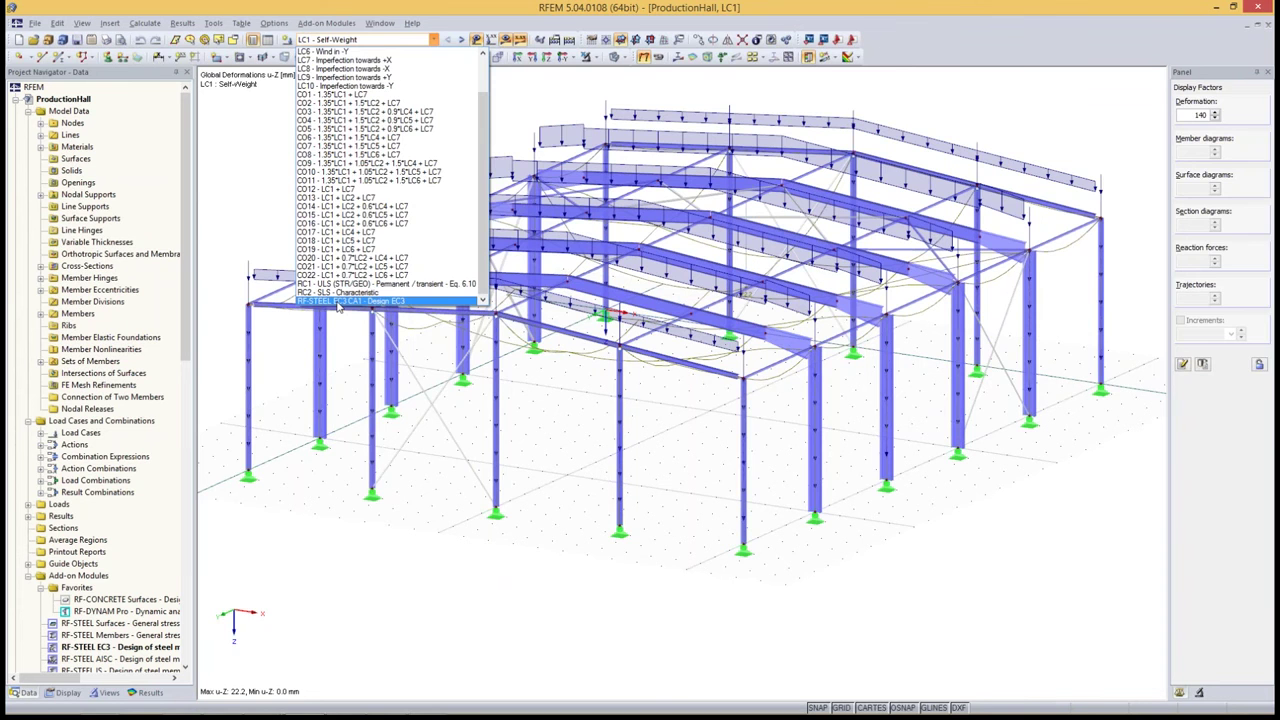
pyautogui.click(338, 302)
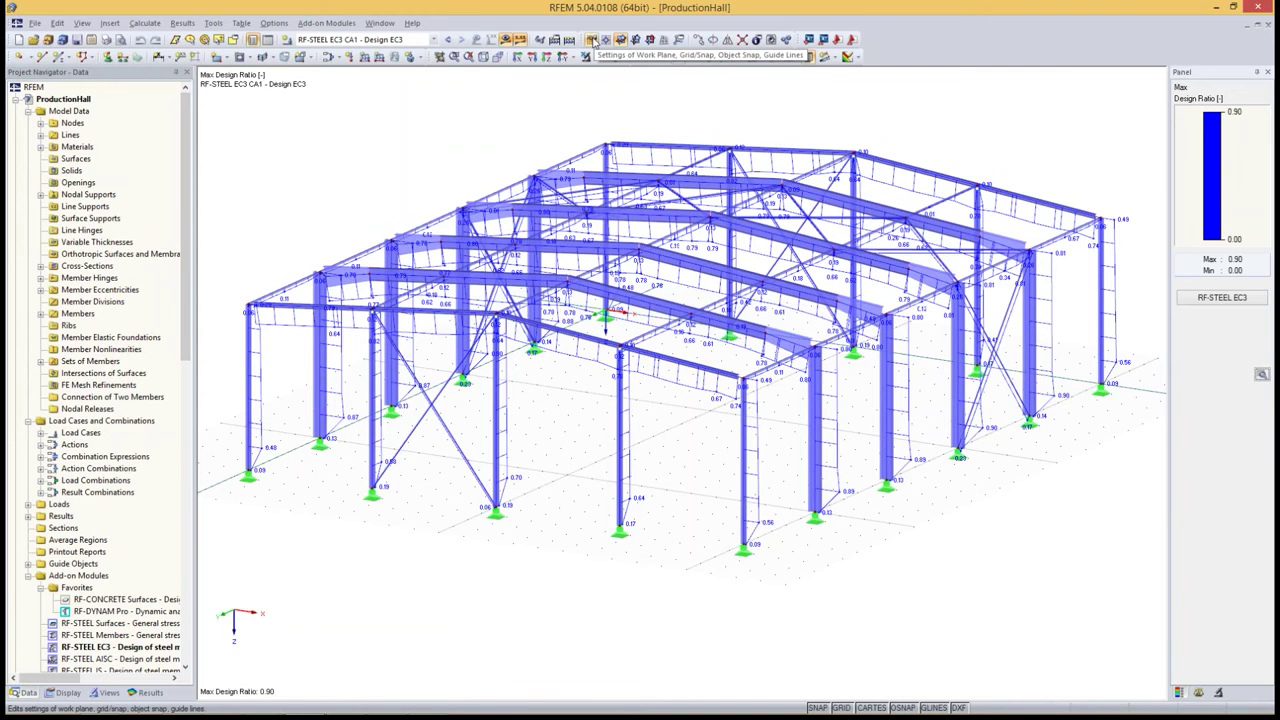
pyautogui.click(591, 40)
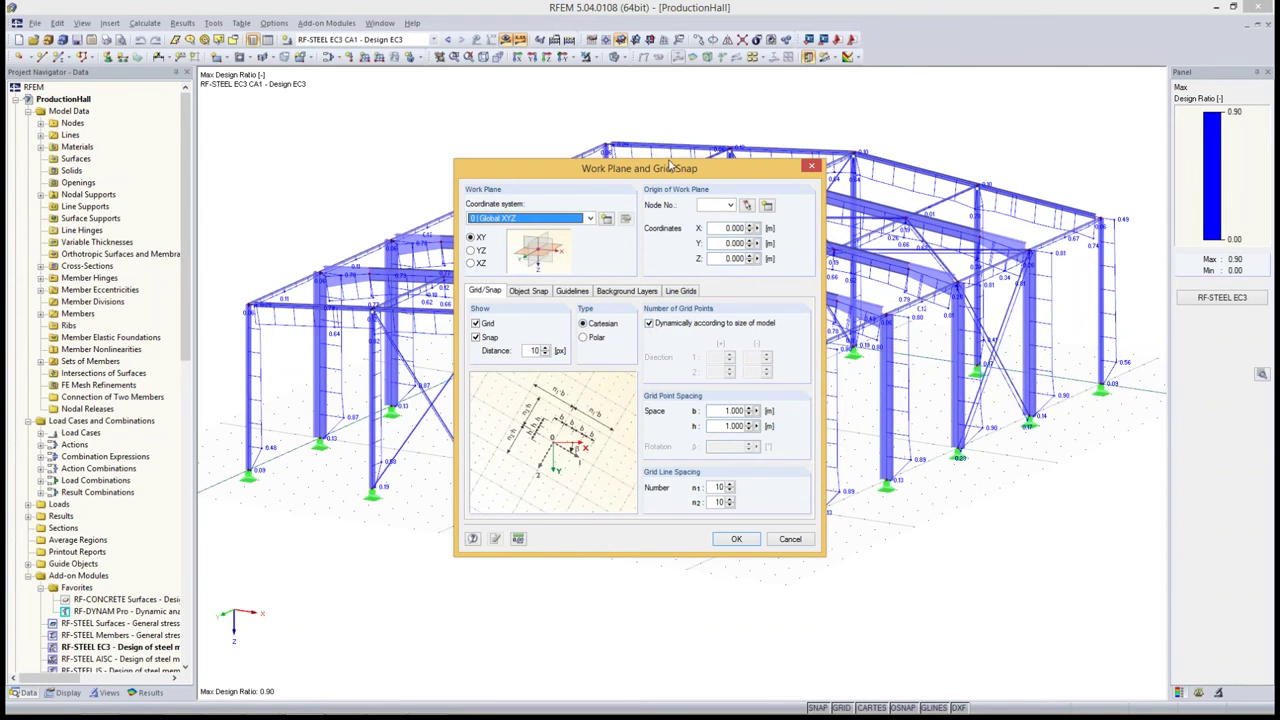
pyautogui.moveTo(670, 170); pyautogui.dragTo(881, 224)
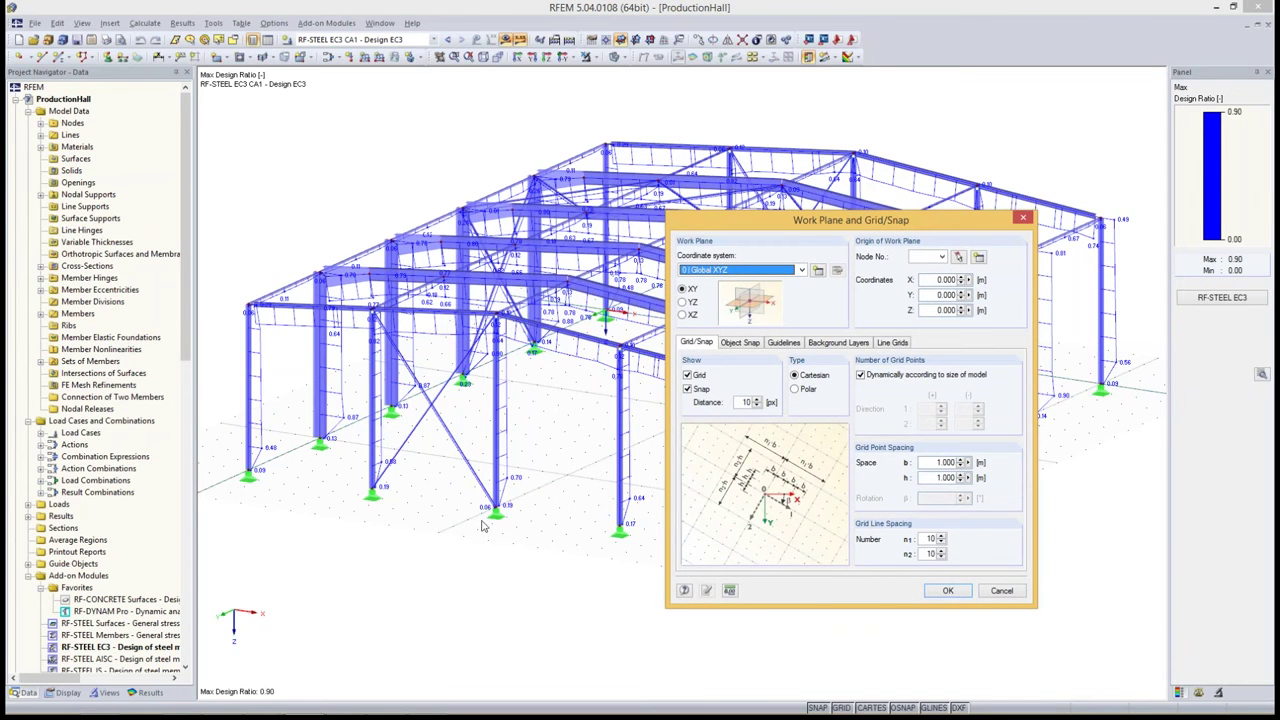
pyautogui.click(943, 592)
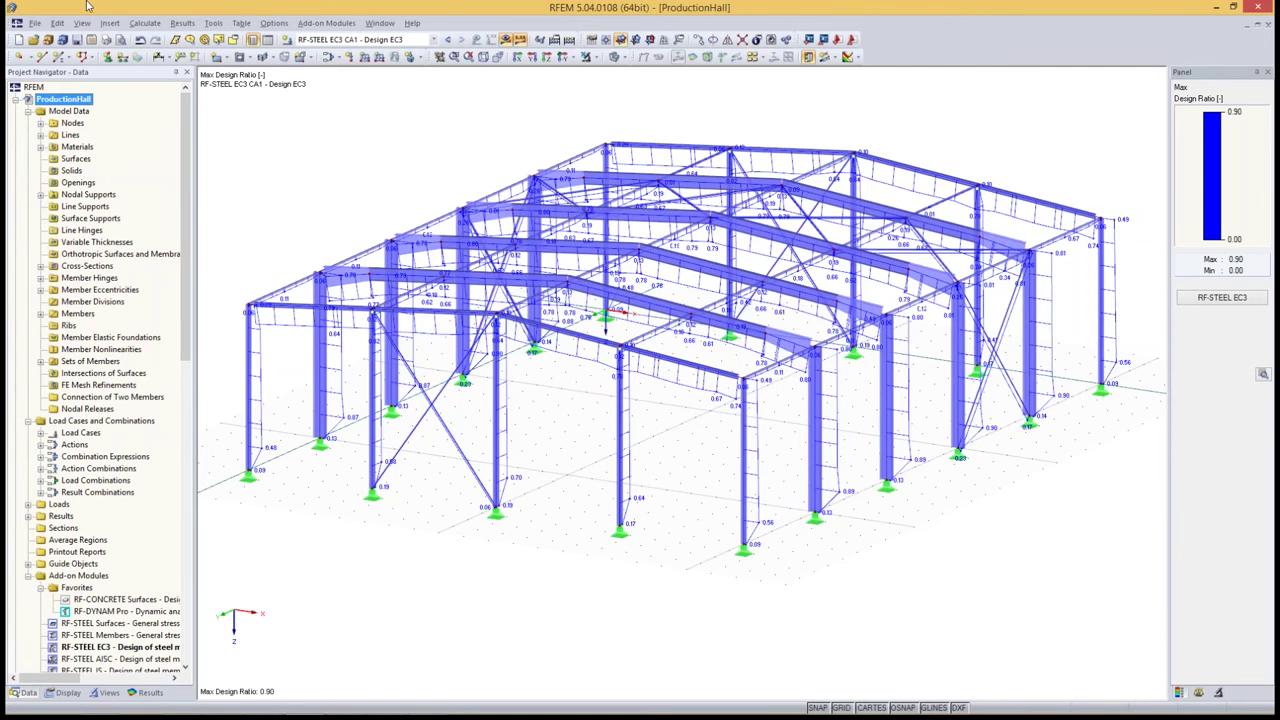
# - Insert a guideline labelled 'A' through a ground node of the hall
pyautogui.click(110, 22)
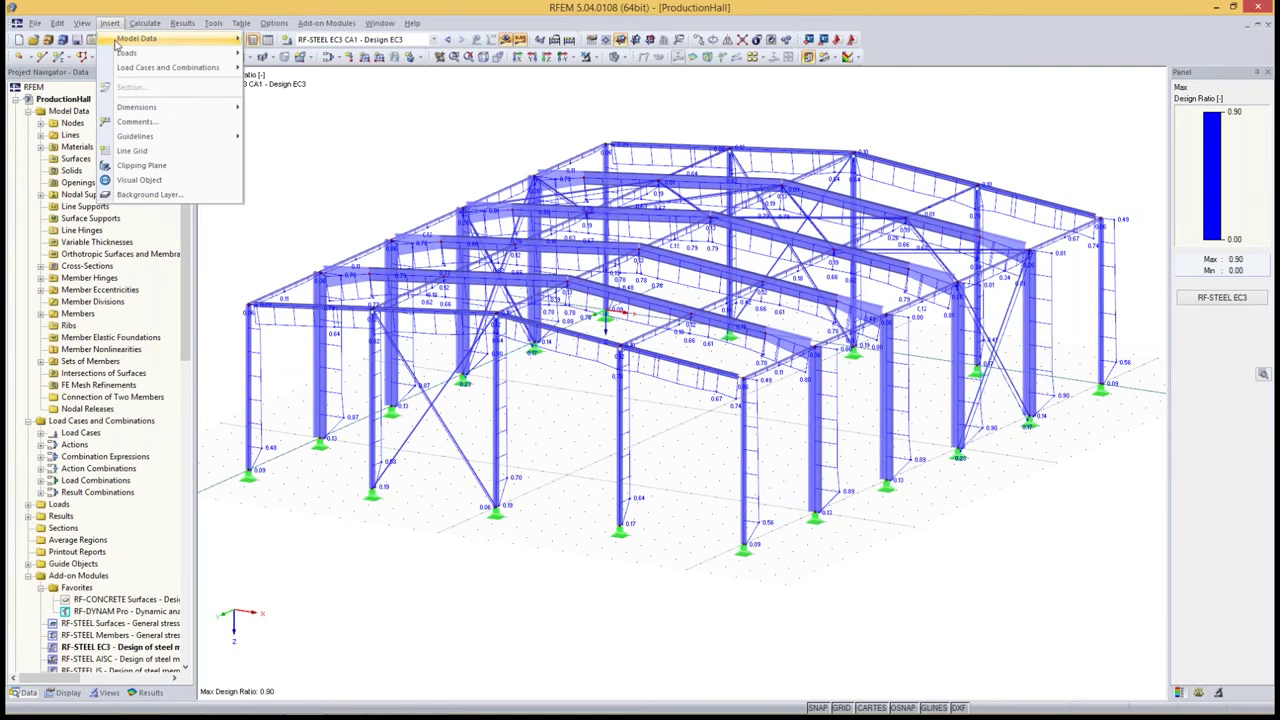
pyautogui.moveTo(135, 136)
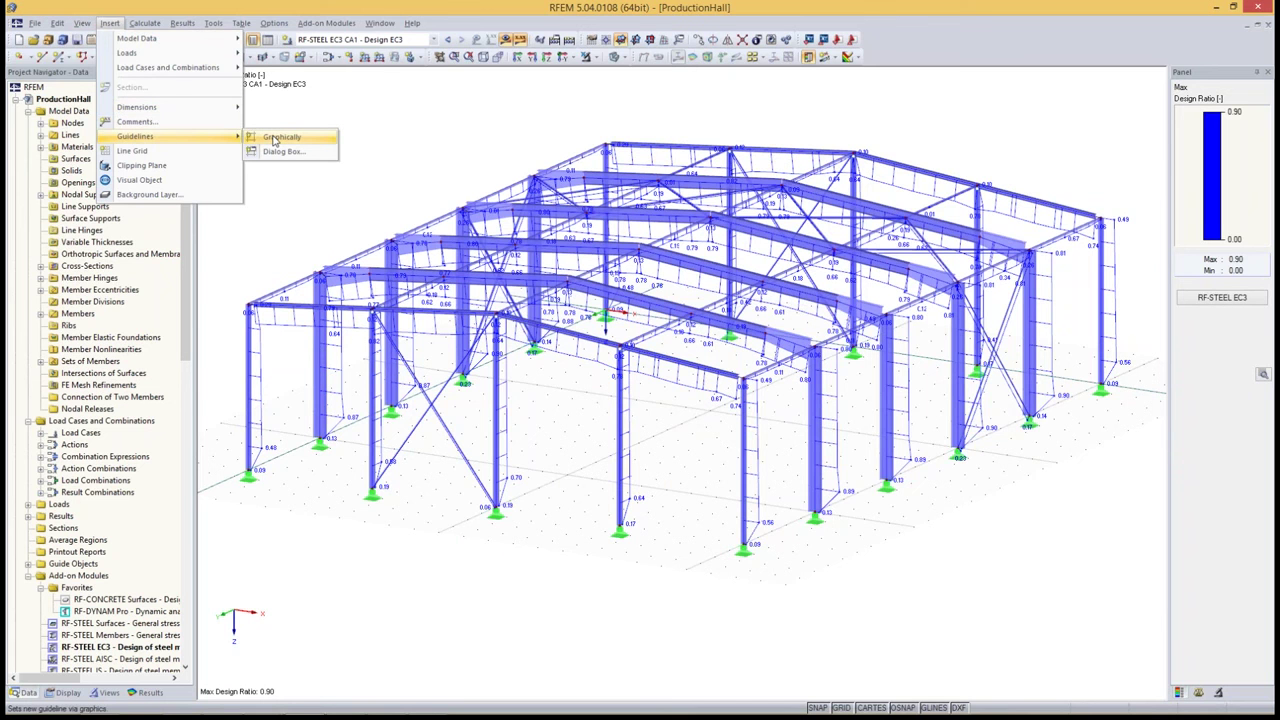
pyautogui.click(274, 141)
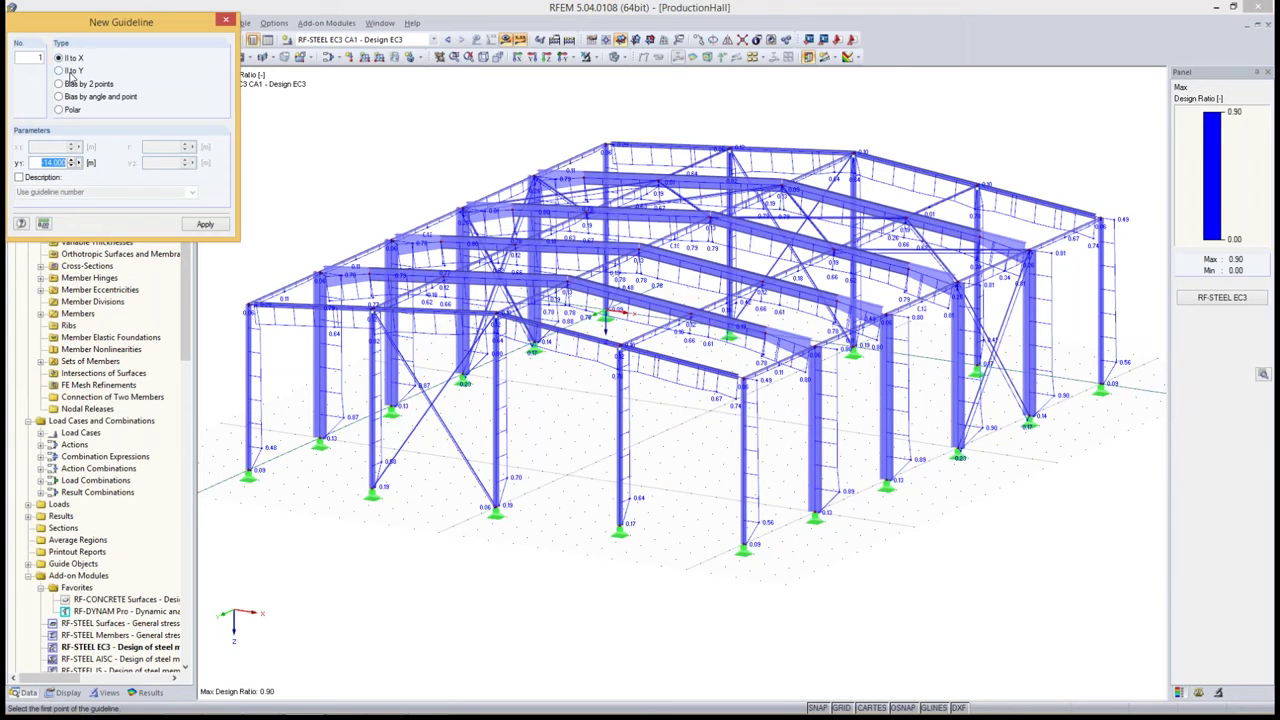
pyautogui.click(19, 177)
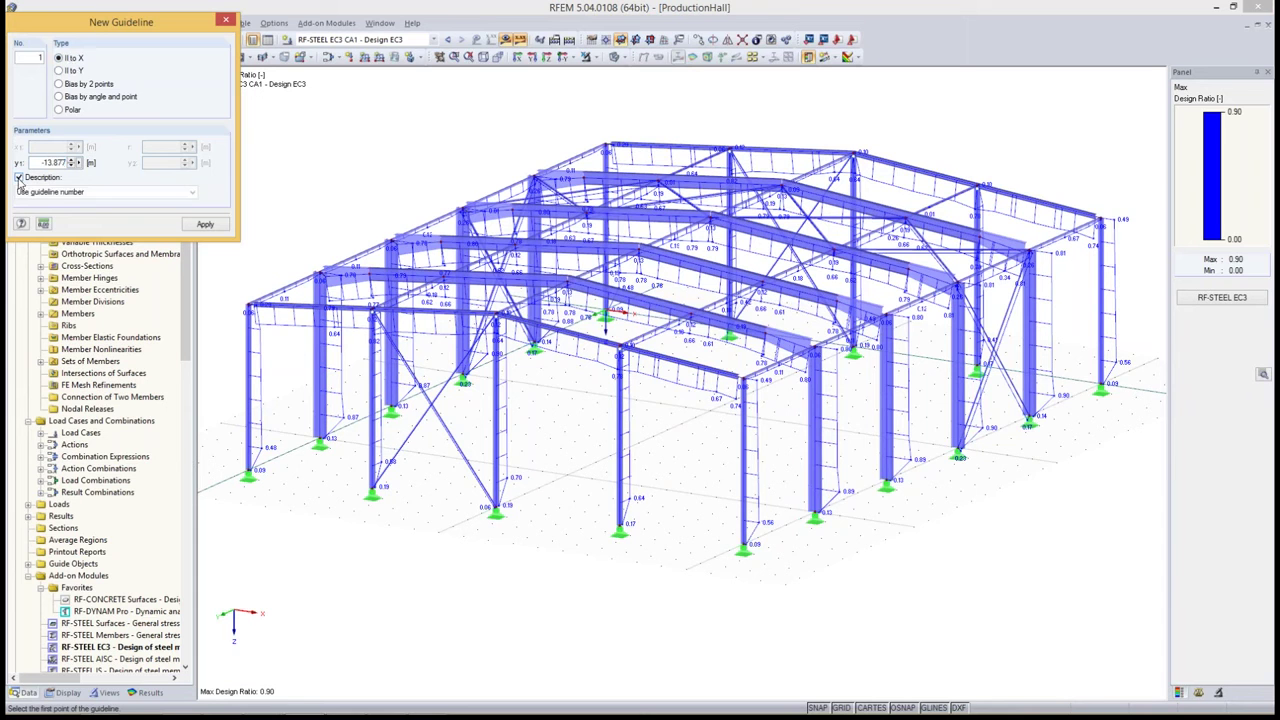
pyautogui.moveTo(119, 191); pyautogui.dragTo(8, 195)
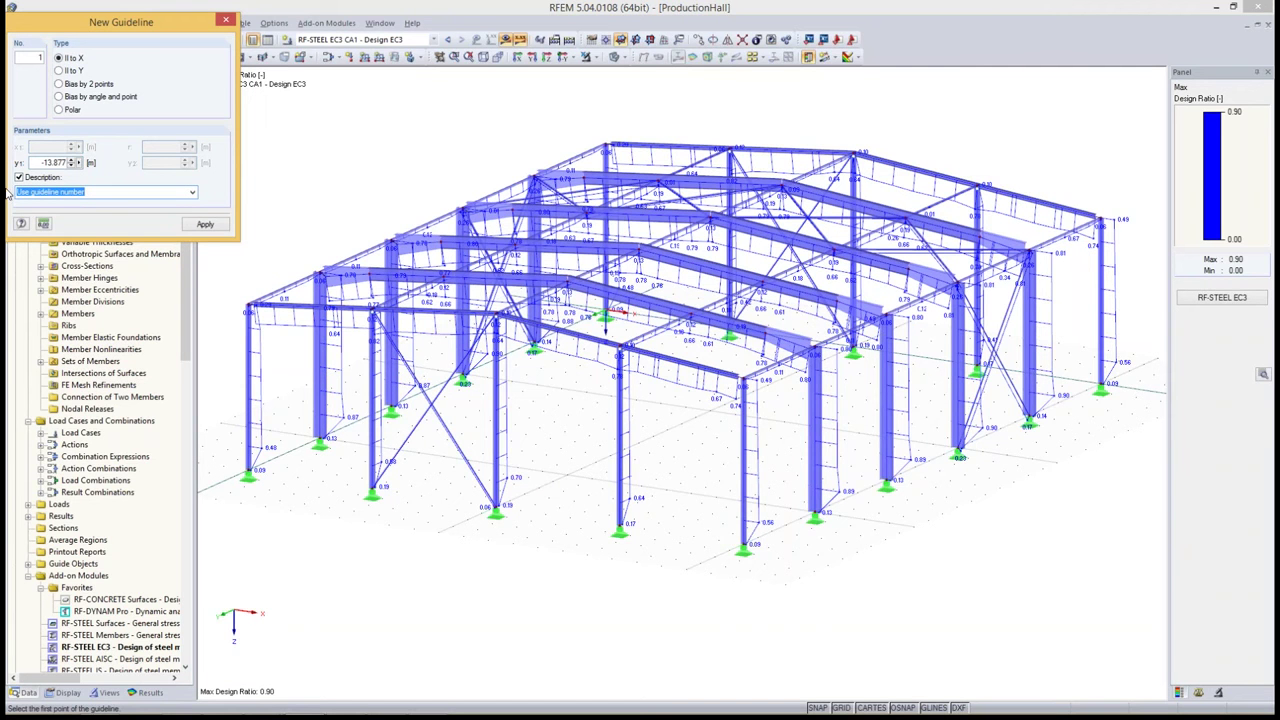
pyautogui.write('A')
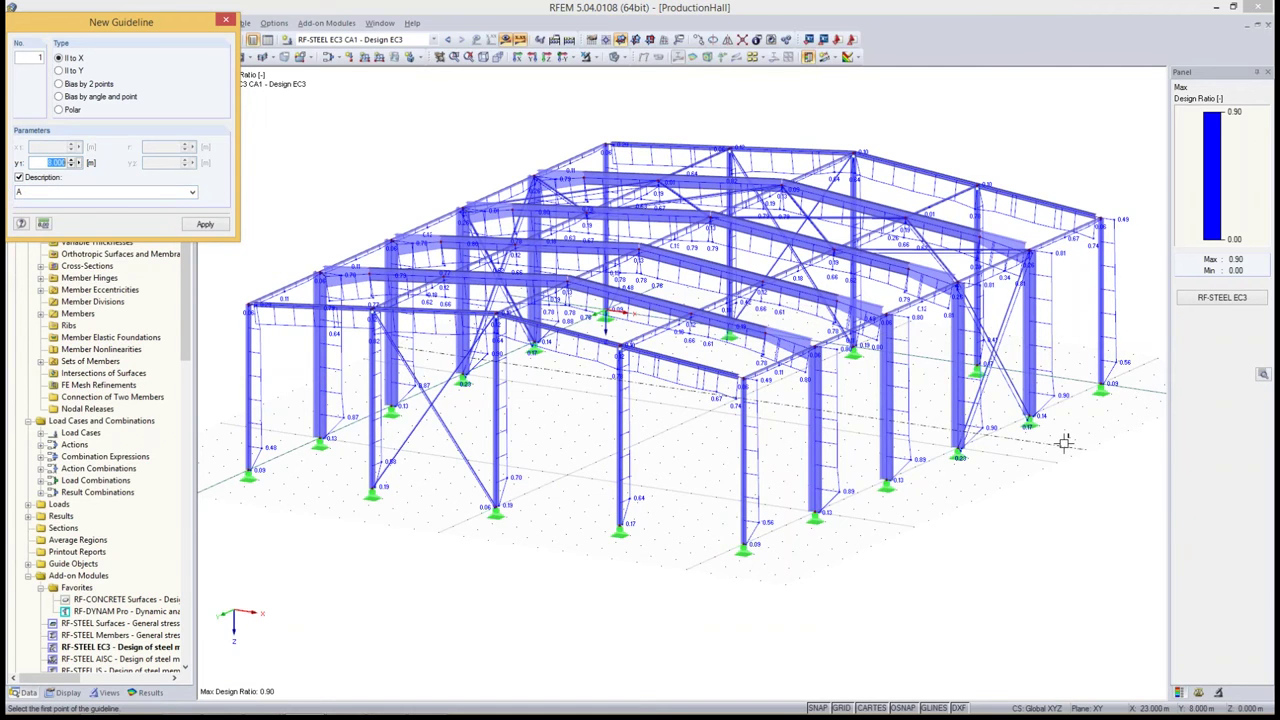
pyautogui.click(1088, 33)
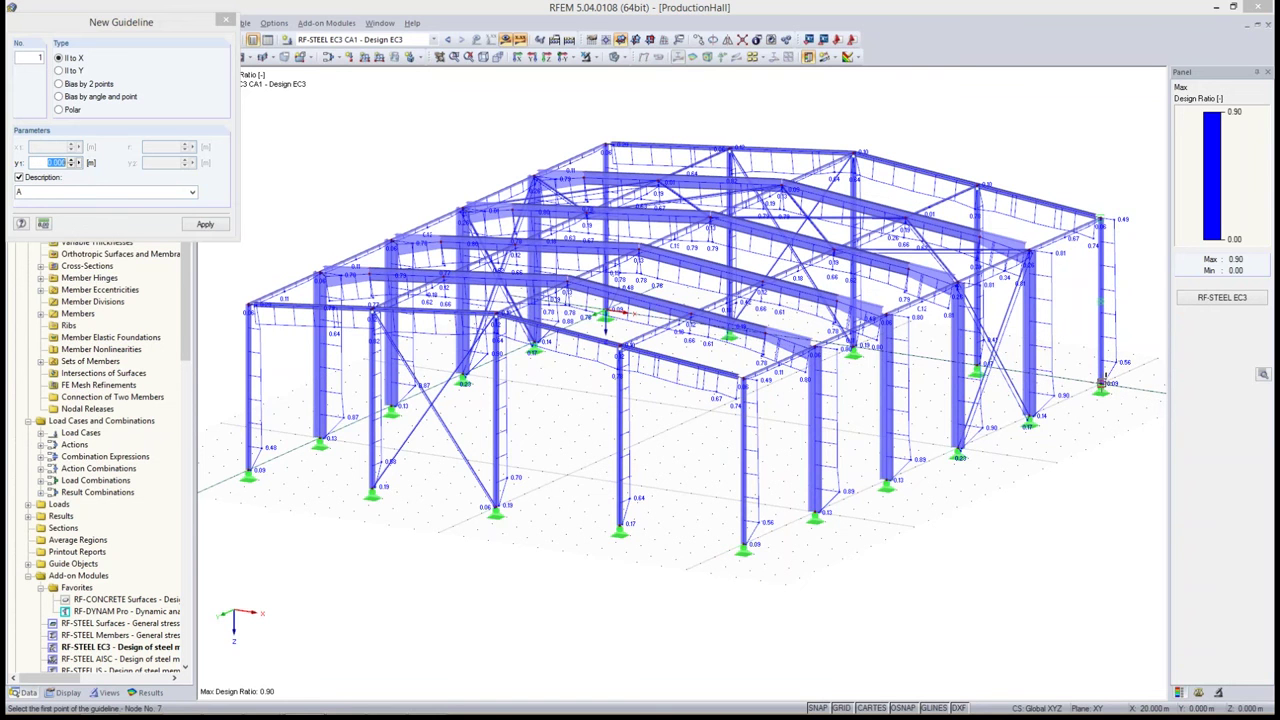
pyautogui.click(1103, 382)
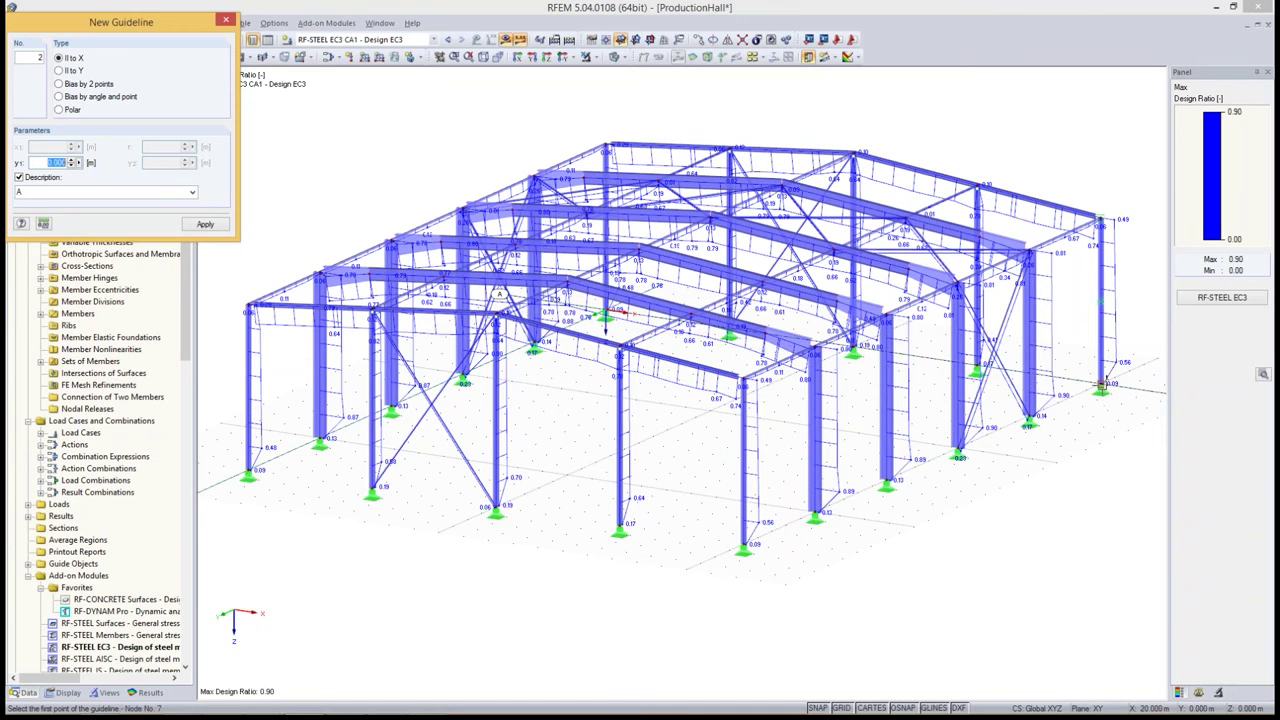
# - Add a second guideline labelled 'B' through node 19
pyautogui.click(1104, 400)
pyautogui.scroll(-3, 1104, 440)
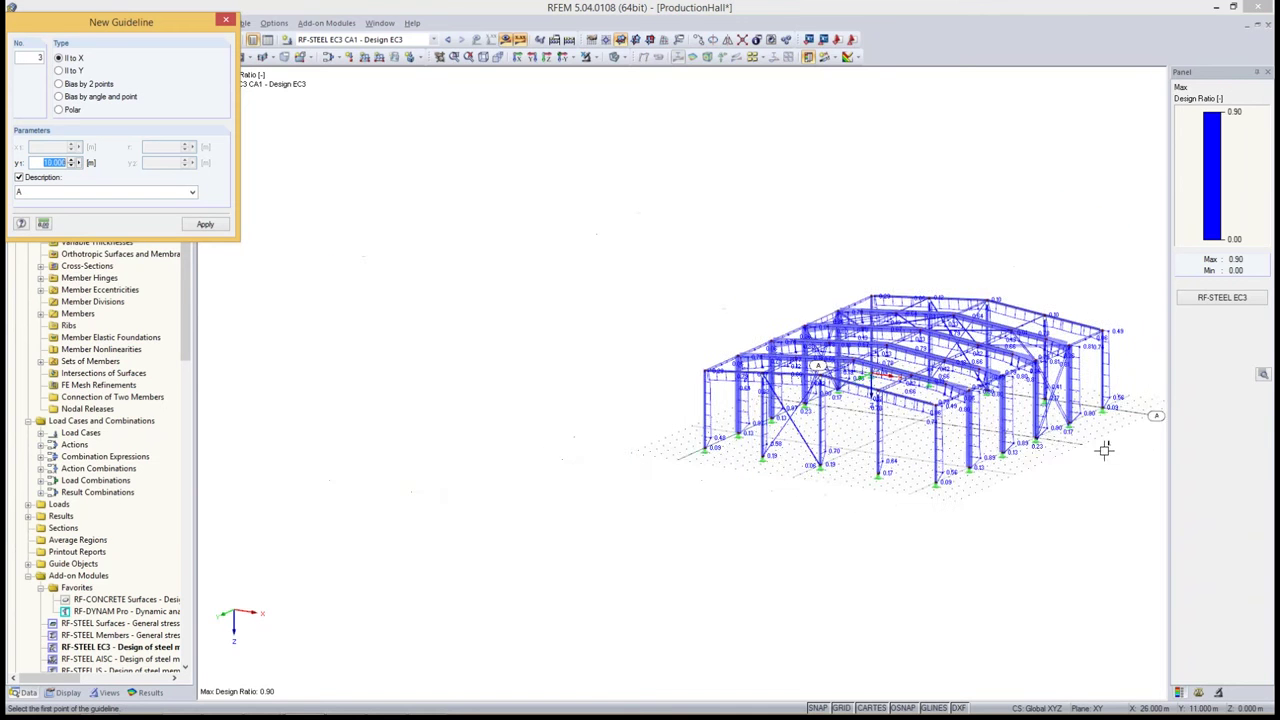
pyautogui.moveTo(1104, 450); pyautogui.dragTo(900, 430, button='middle')
pyautogui.scroll(2, 837, 420)
pyautogui.scroll(2, 840, 405)
pyautogui.scroll(2, 840, 400)
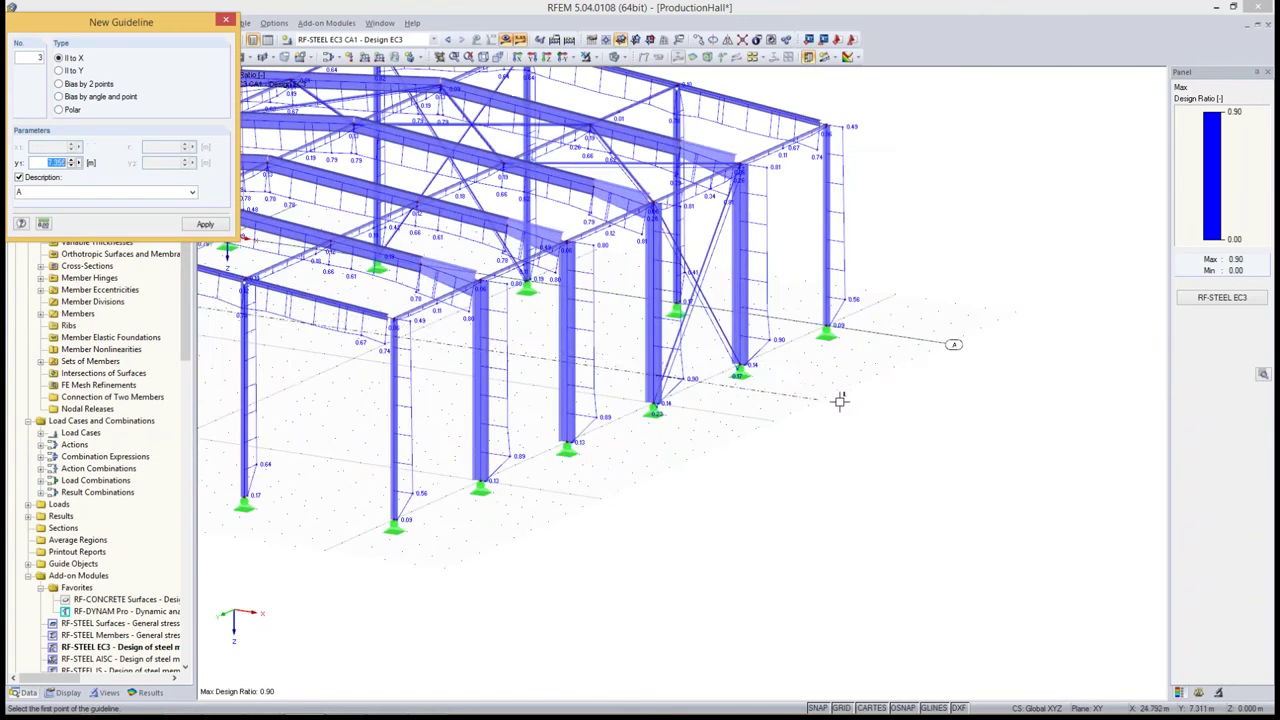
pyautogui.click(17, 191)
pyautogui.write('B')
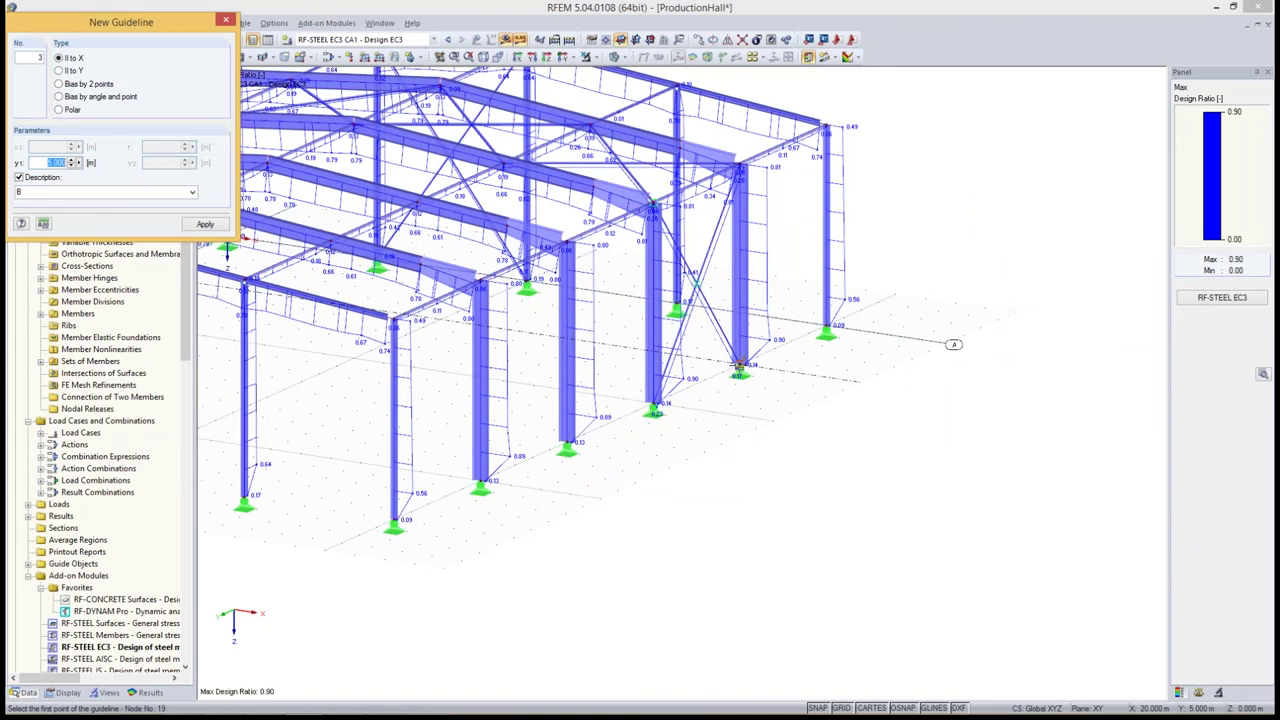
pyautogui.click(740, 368)
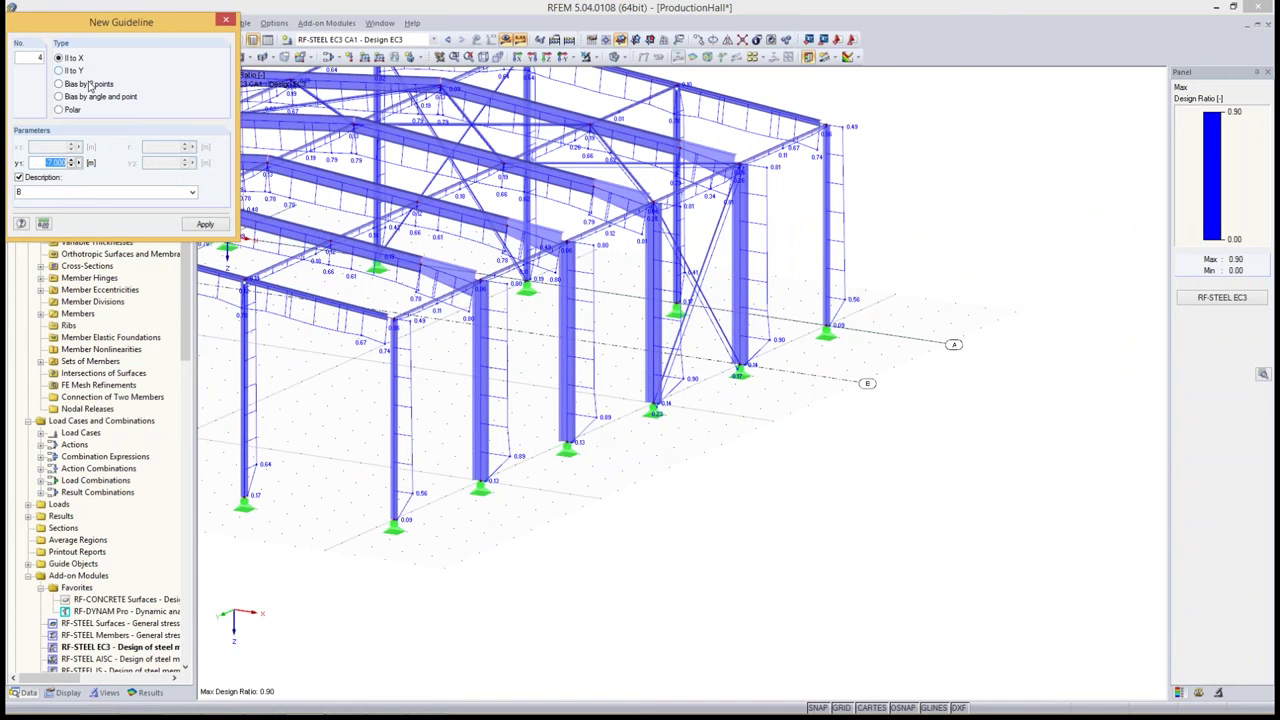
# - Close the New Guideline dialog and undo both guidelines A and B
pyautogui.click(226, 22)
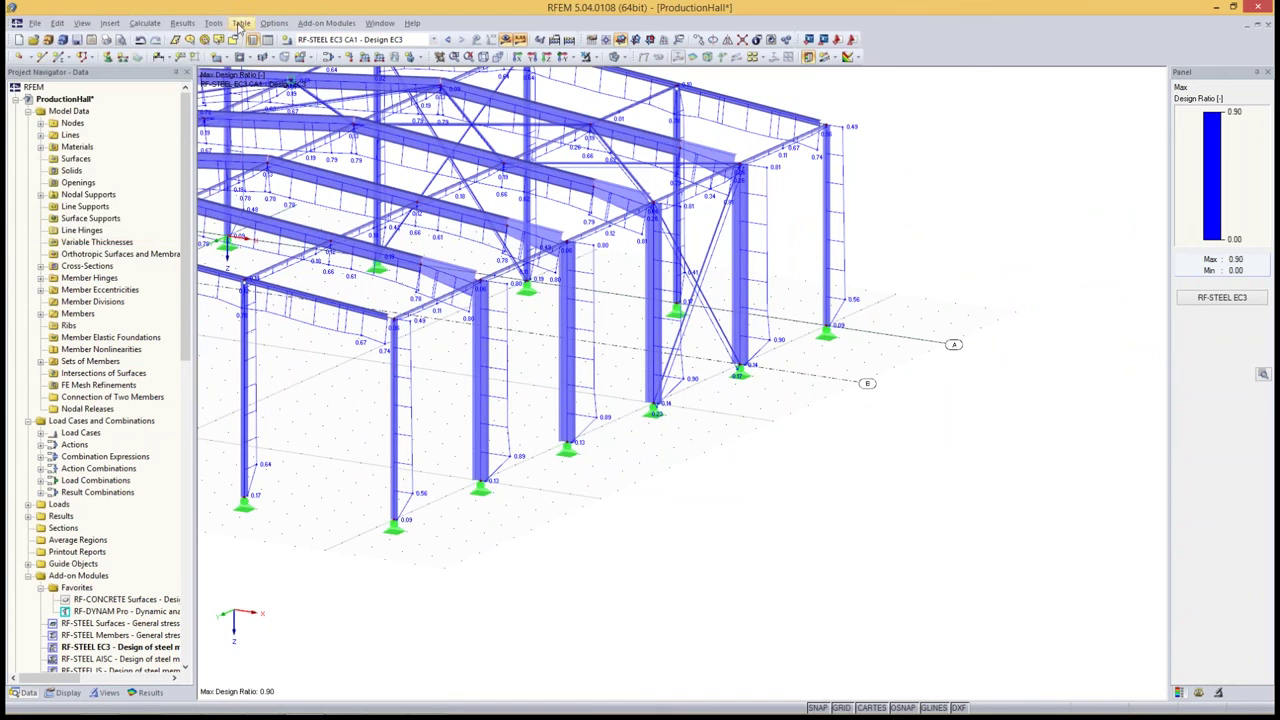
pyautogui.click(140, 40)
pyautogui.click(140, 40)
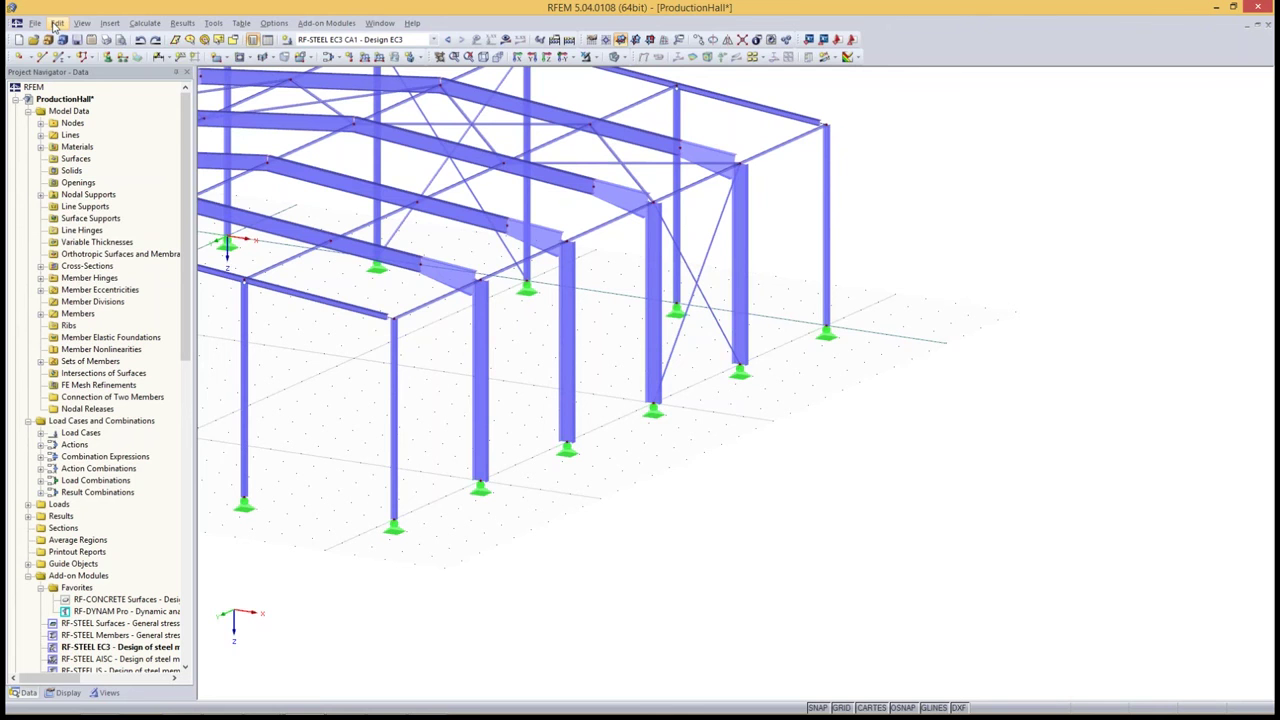
# - Start a new line grid with a 5 m span in the X direction
pyautogui.click(110, 23)
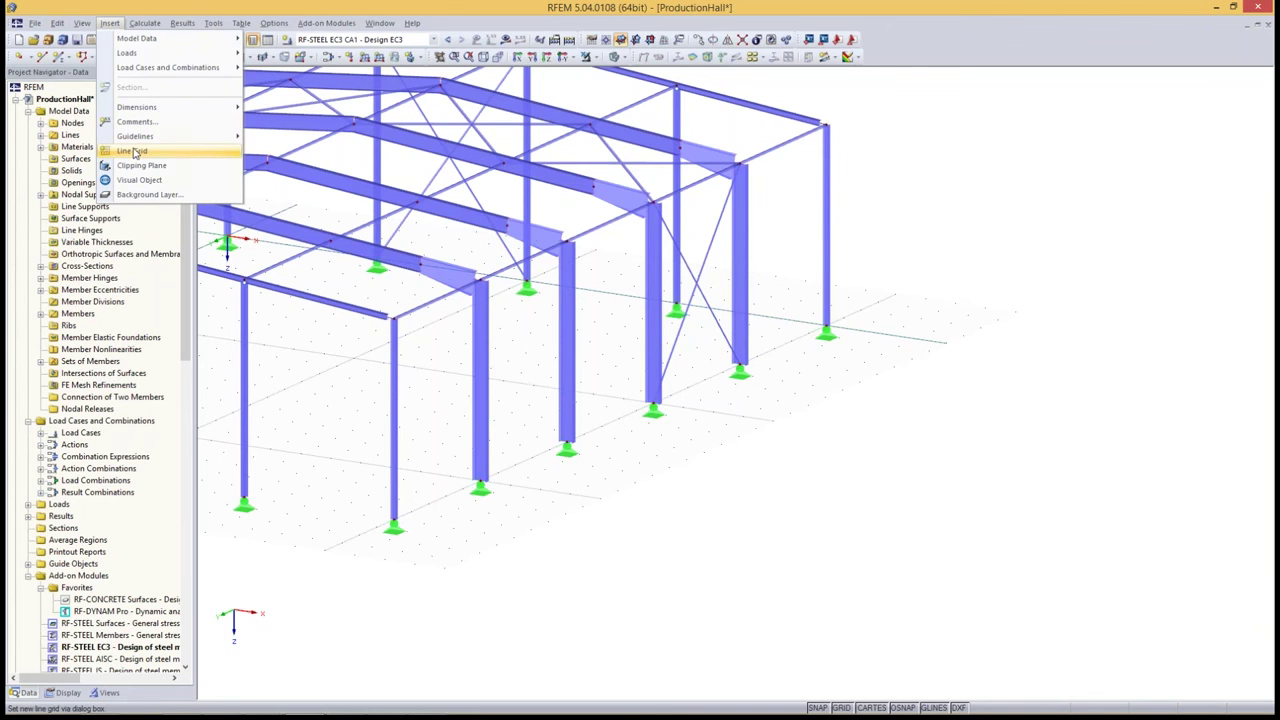
pyautogui.click(135, 152)
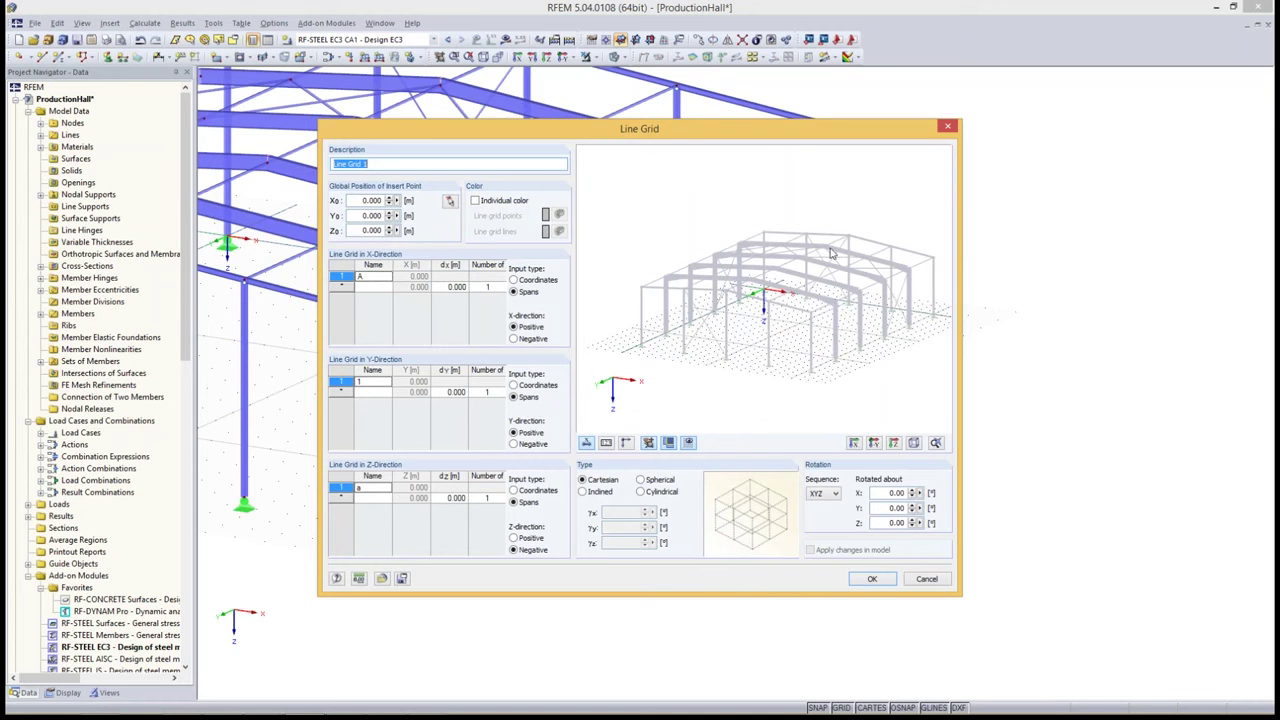
pyautogui.click(455, 287)
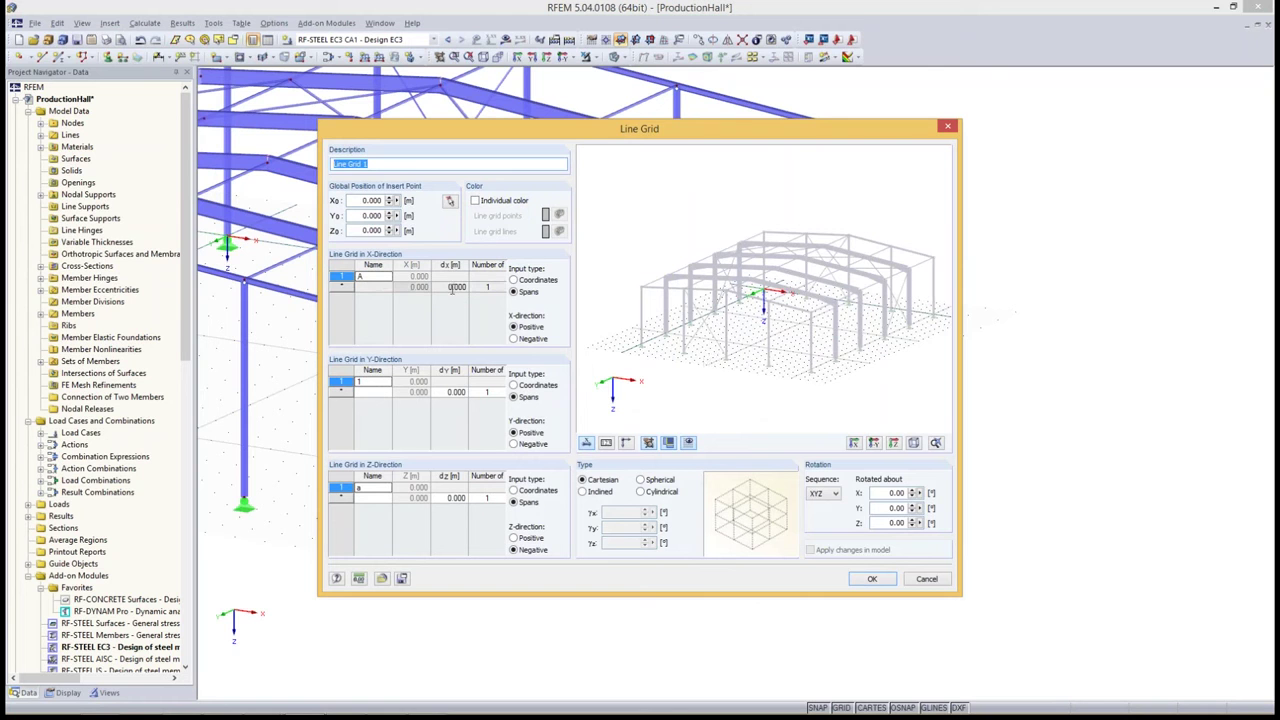
pyautogui.click(442, 286)
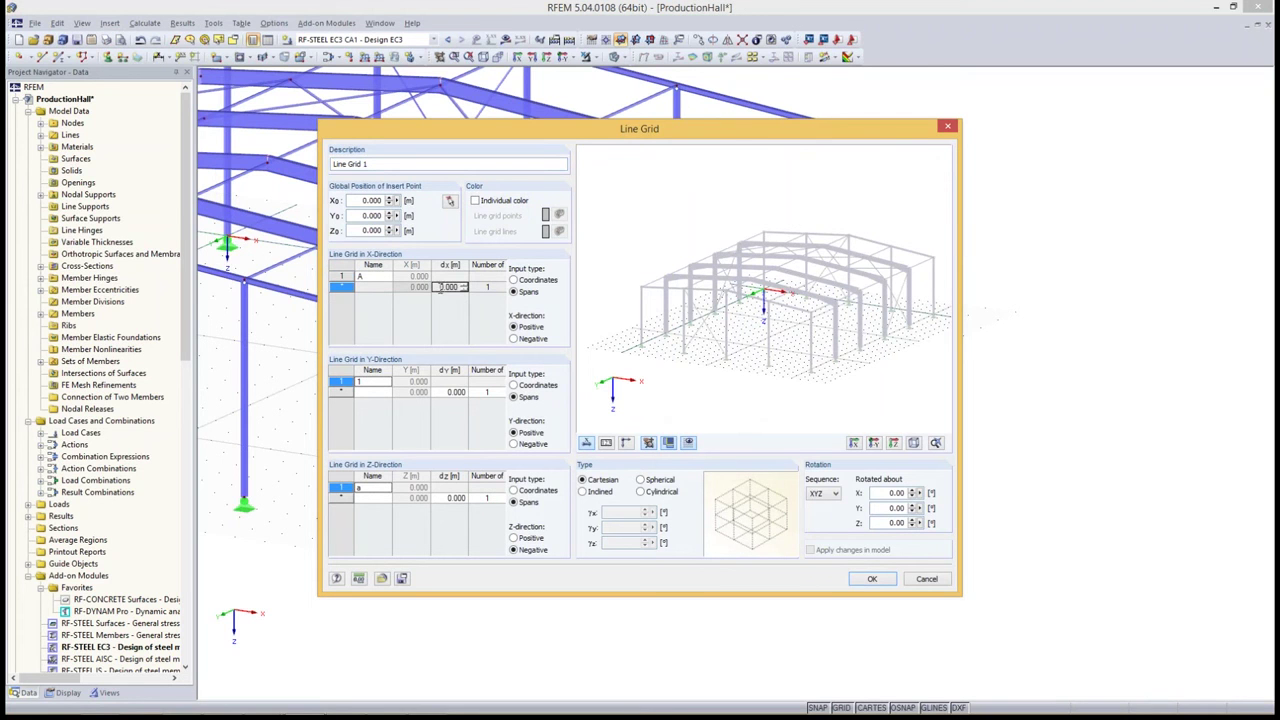
pyautogui.doubleClick(441, 287)
pyautogui.write('5')
pyautogui.press('Tab')
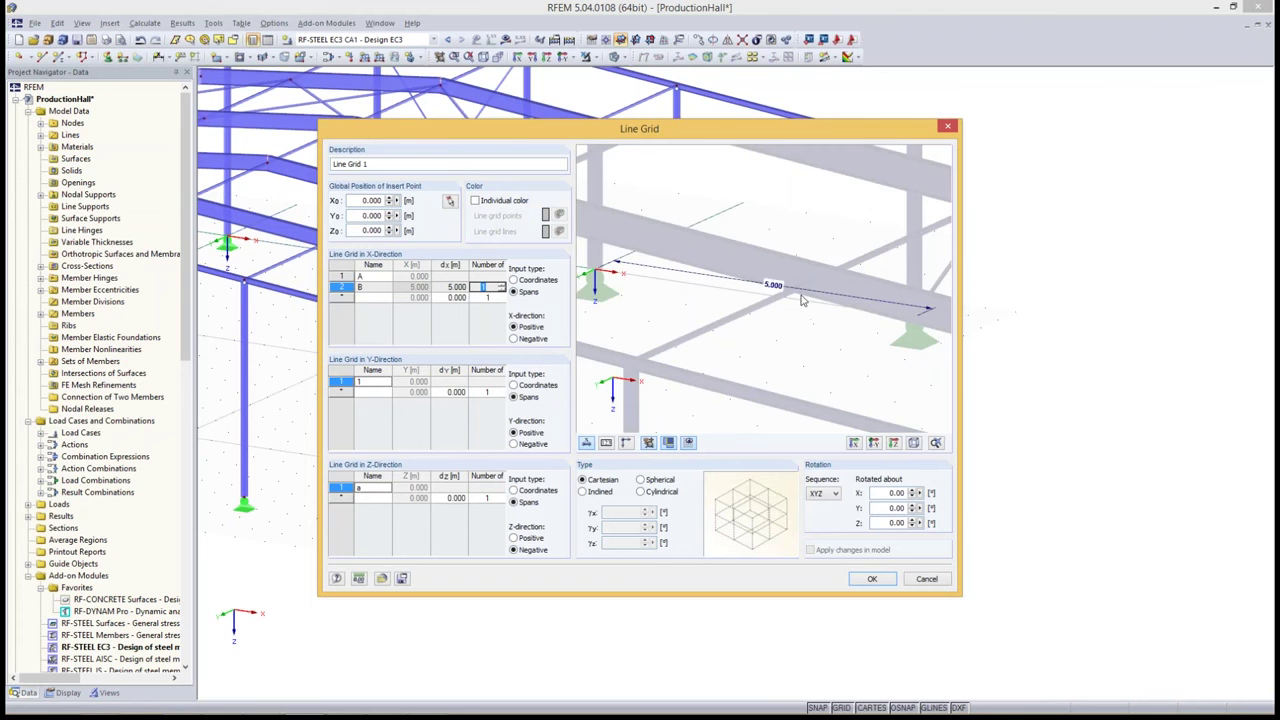
# - Increase the X-direction grid to 4 spans, giving axes A–E
pyautogui.scroll(-1, 863, 300)
pyautogui.scroll(-1, 777, 245)
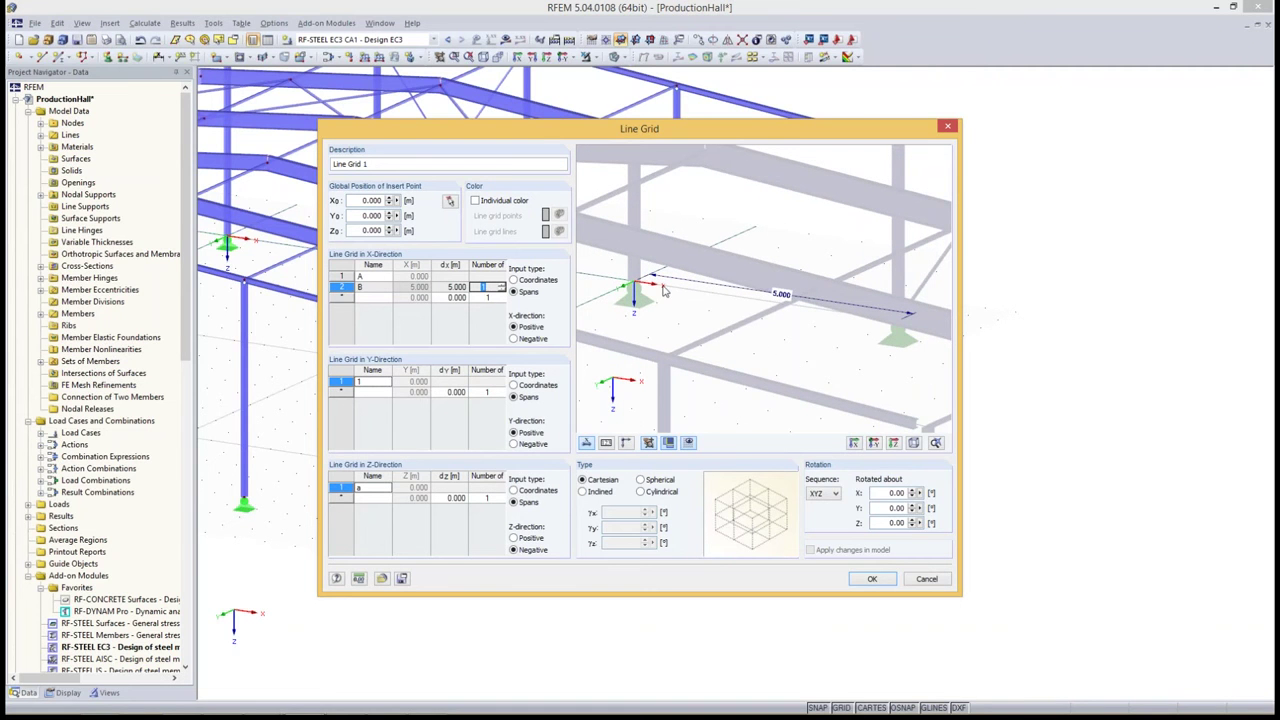
pyautogui.scroll(-2, 817, 295)
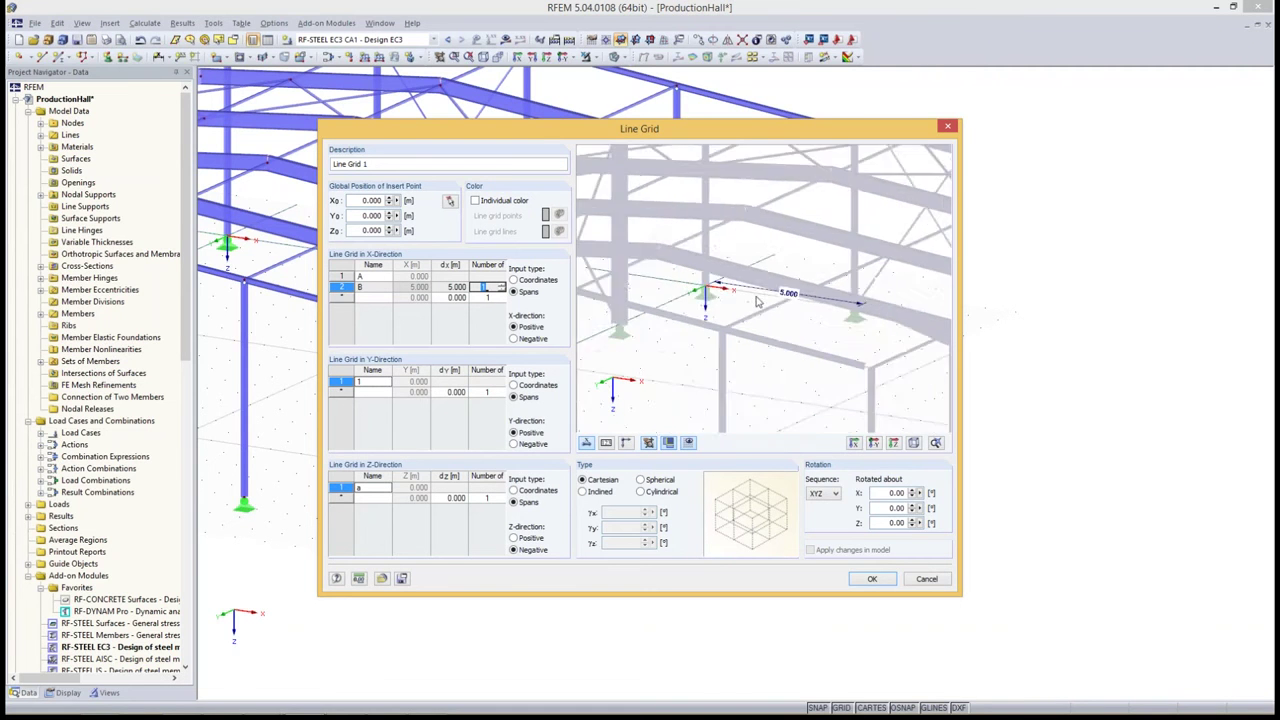
pyautogui.scroll(-2, 780, 340)
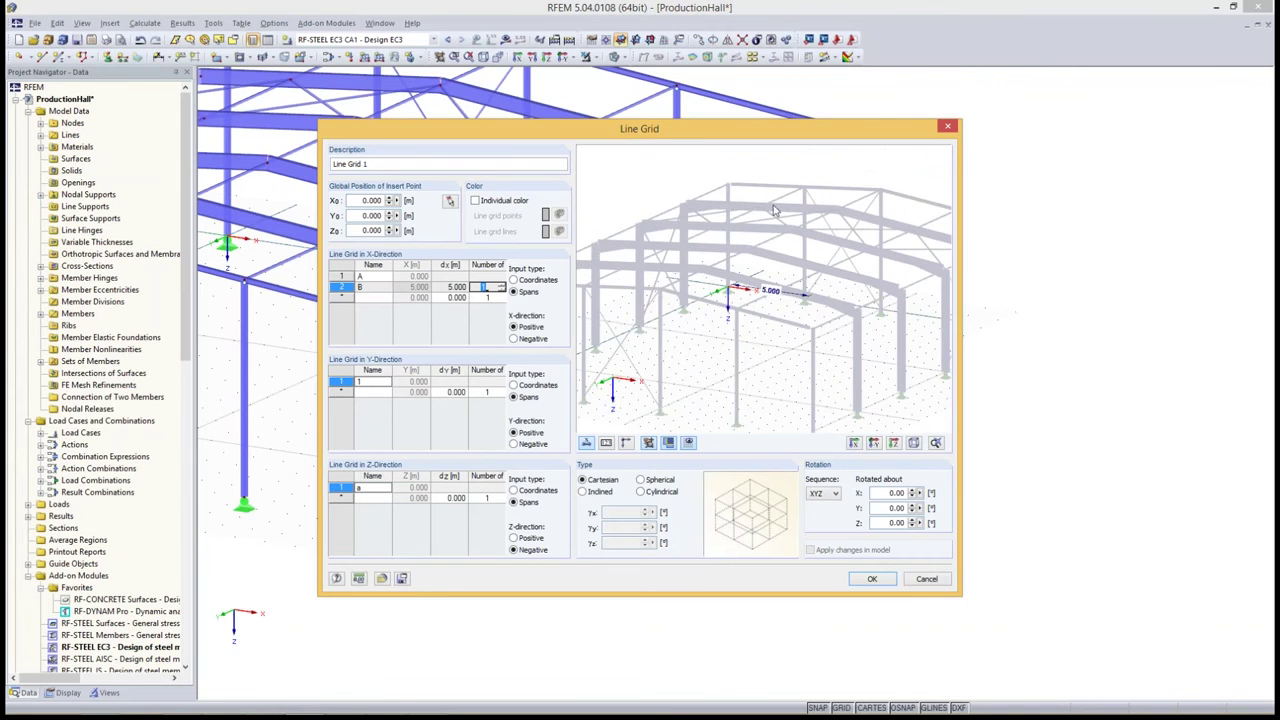
pyautogui.scroll(-1, 765, 325)
pyautogui.scroll(-1, 760, 277)
pyautogui.scroll(-1, 758, 279)
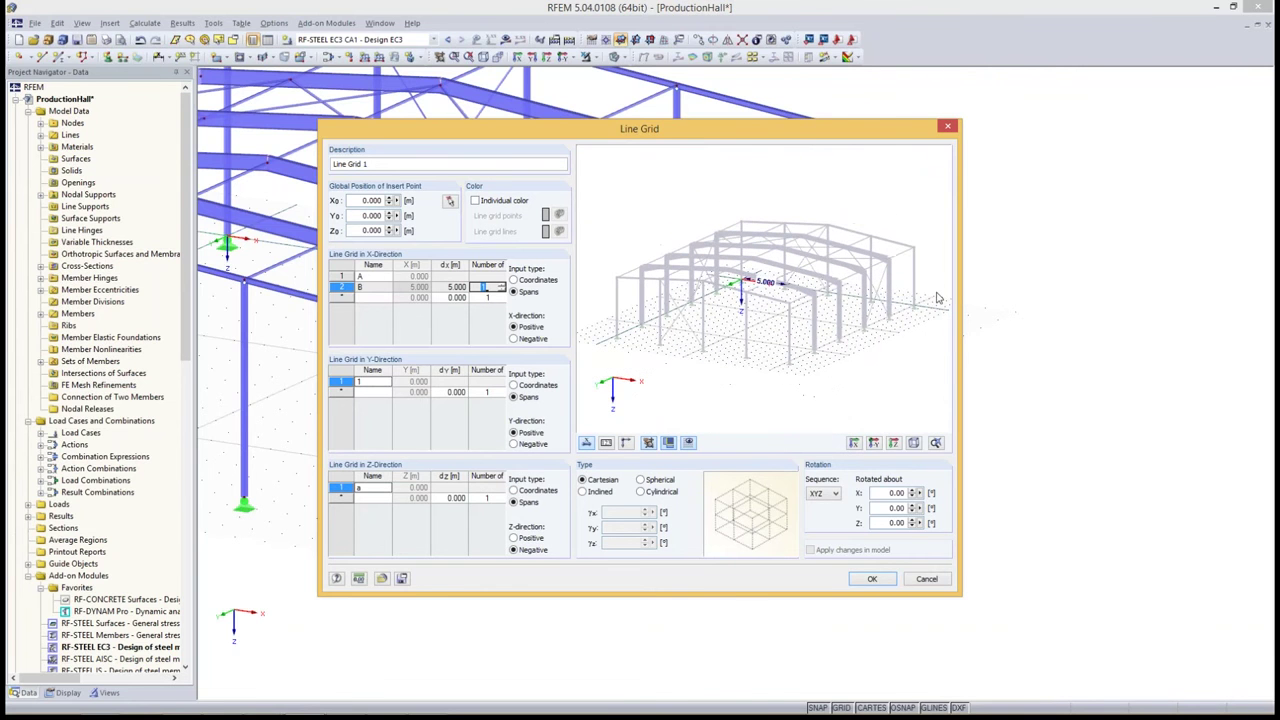
pyautogui.click(502, 285)
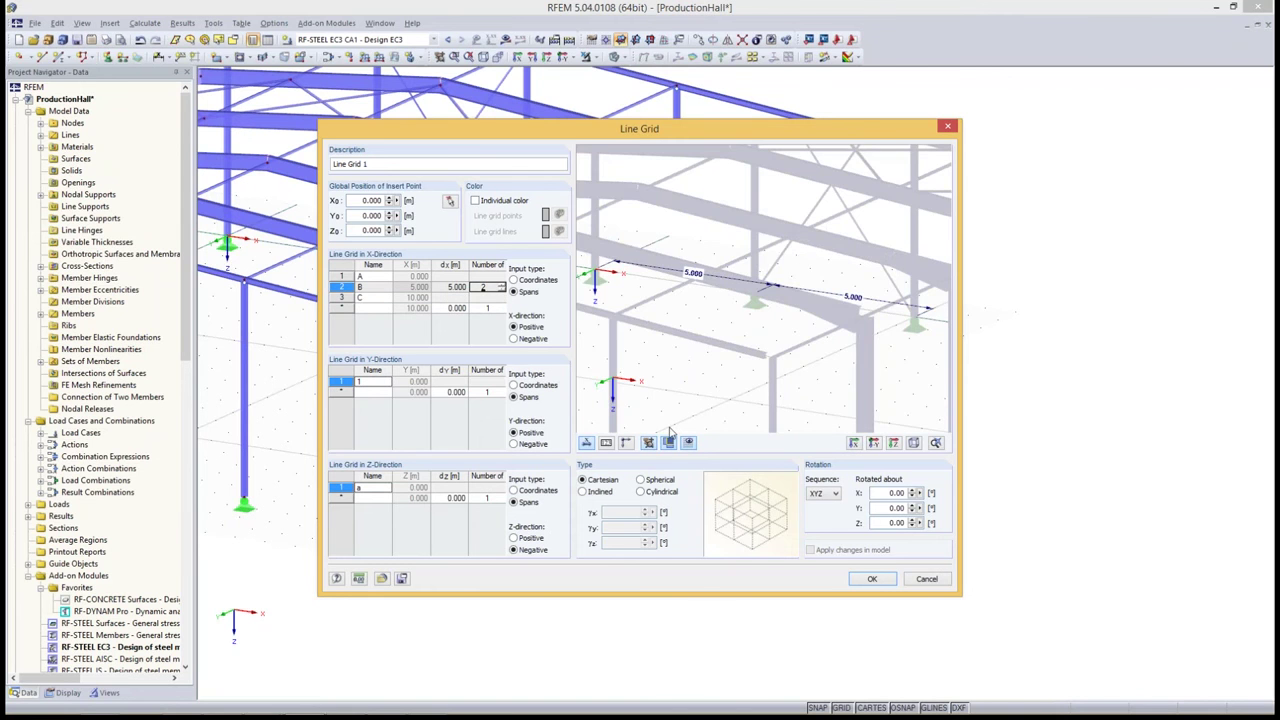
pyautogui.scroll(-5, 700, 390)
pyautogui.click(605, 443)
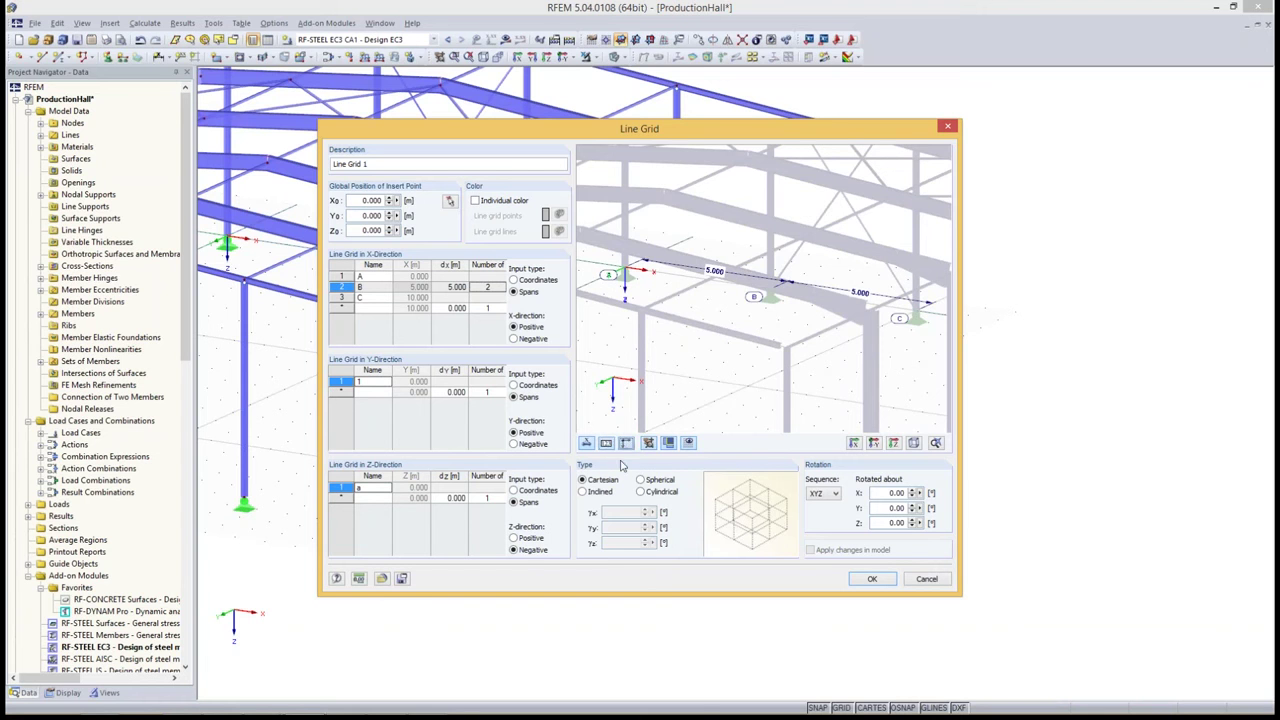
pyautogui.scroll(-3, 746, 333)
pyautogui.scroll(-2, 746, 333)
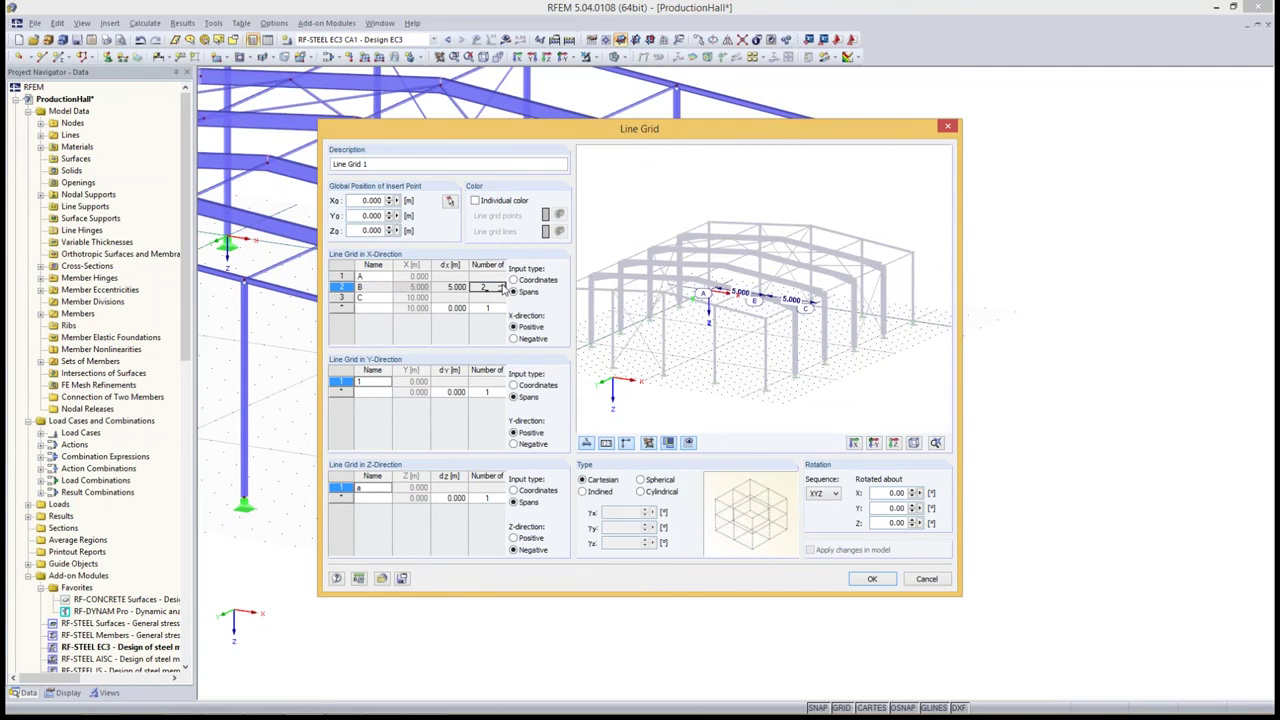
pyautogui.click(501, 285)
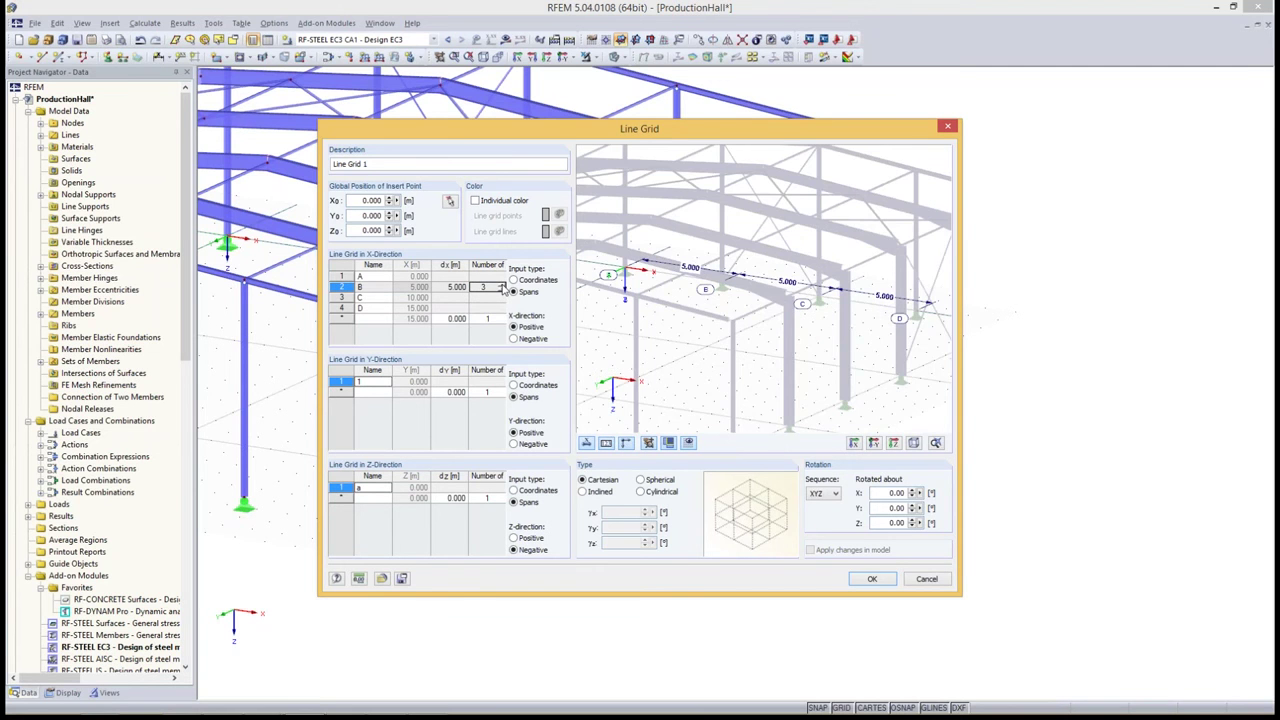
pyautogui.click(501, 285)
pyautogui.scroll(-2, 740, 333)
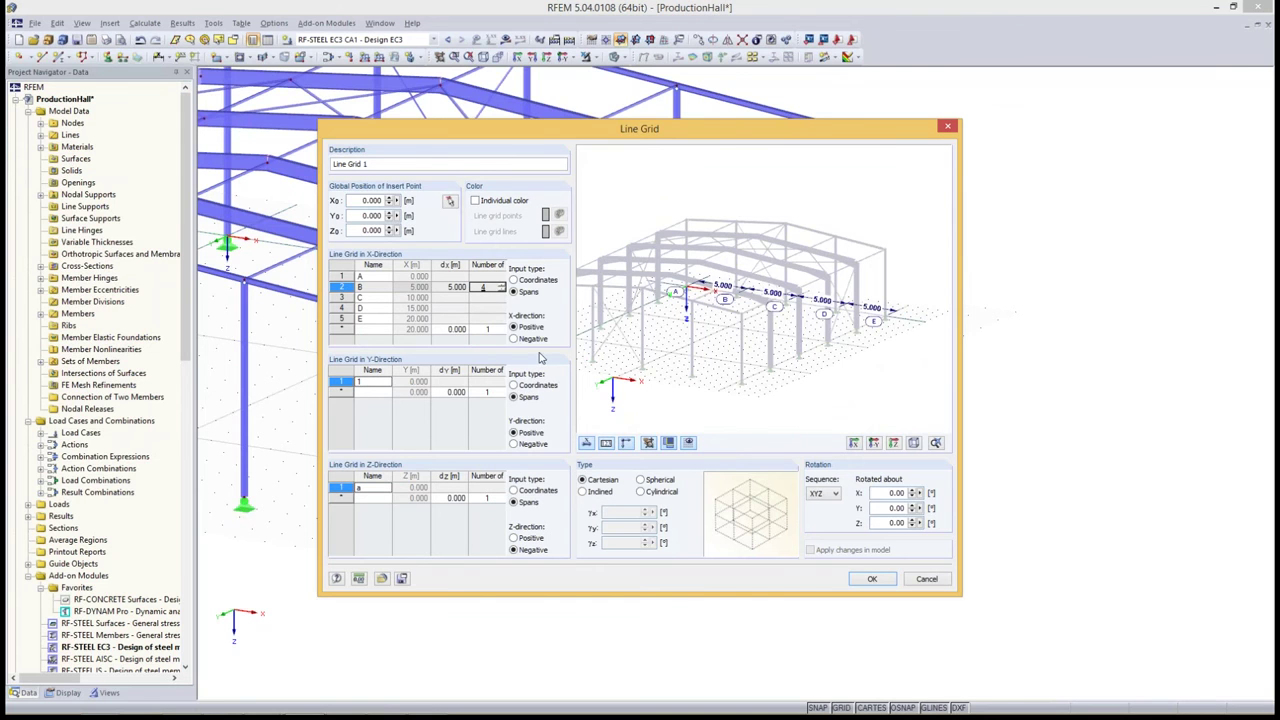
# - Set the Y-direction grid to 5 m spans, five spans for axes 1–6
pyautogui.click(436, 392)
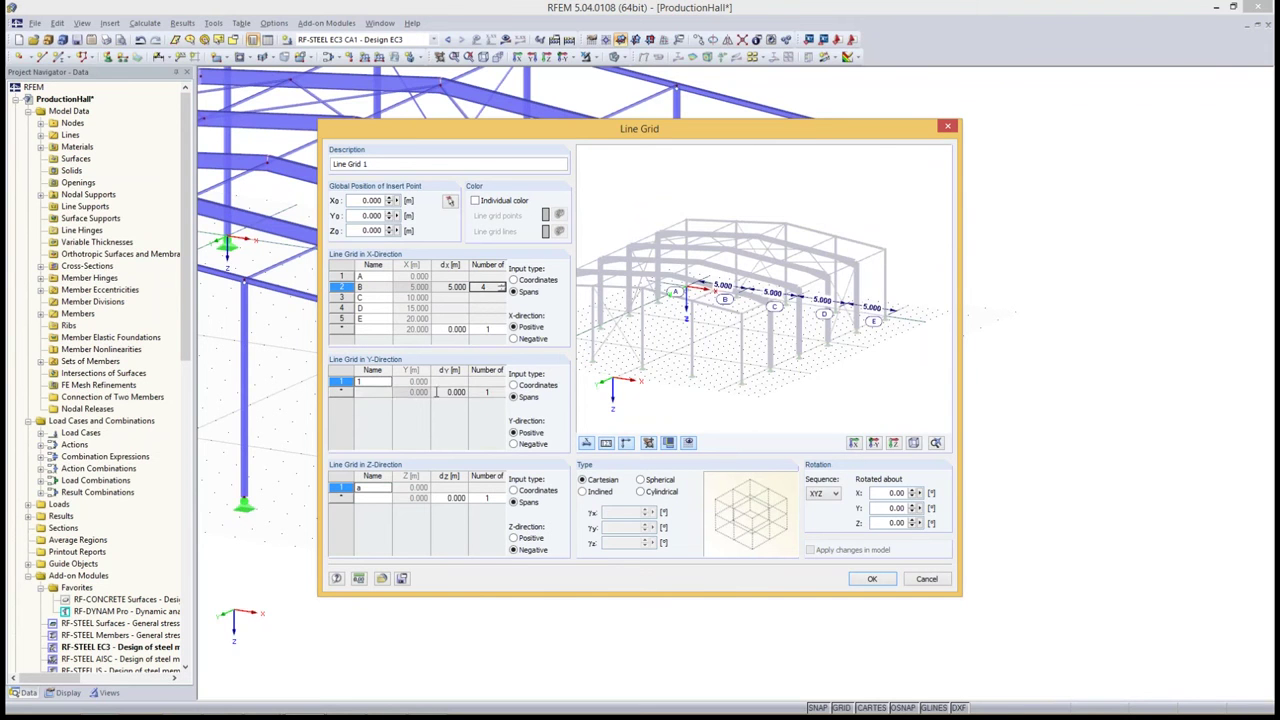
pyautogui.click(436, 392)
pyautogui.write('5')
pyautogui.press('Tab')
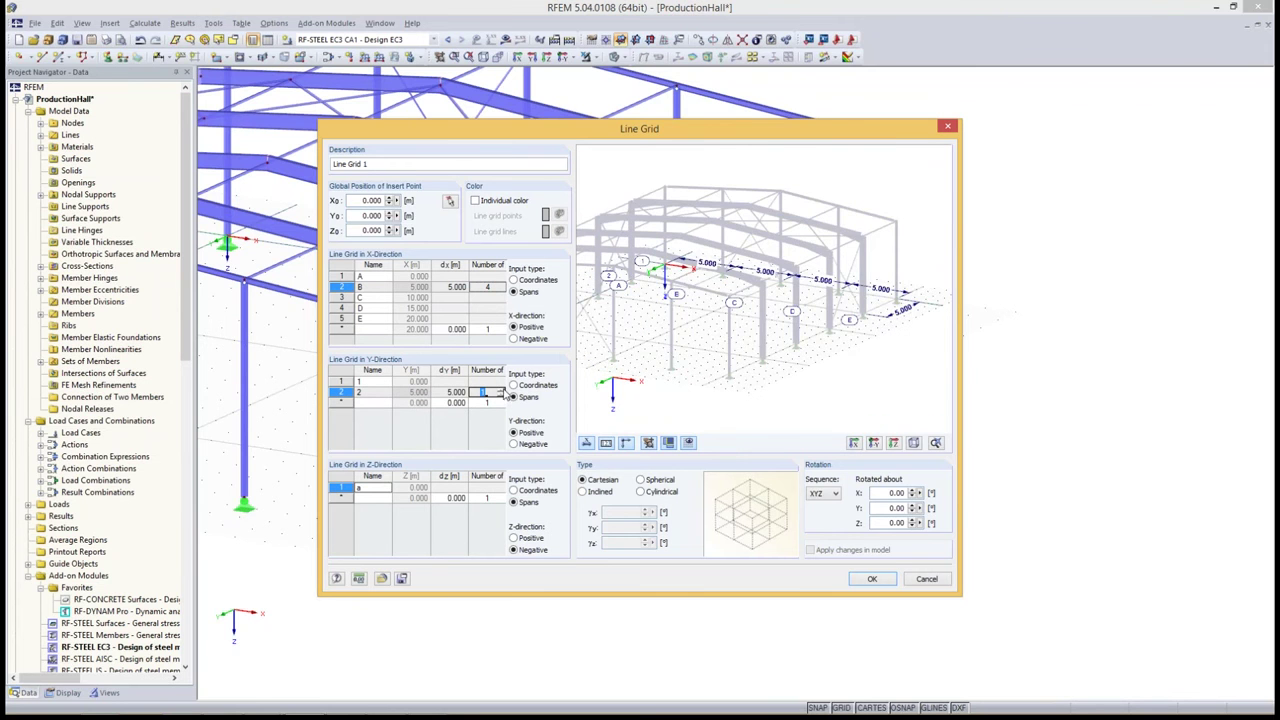
pyautogui.write('5')
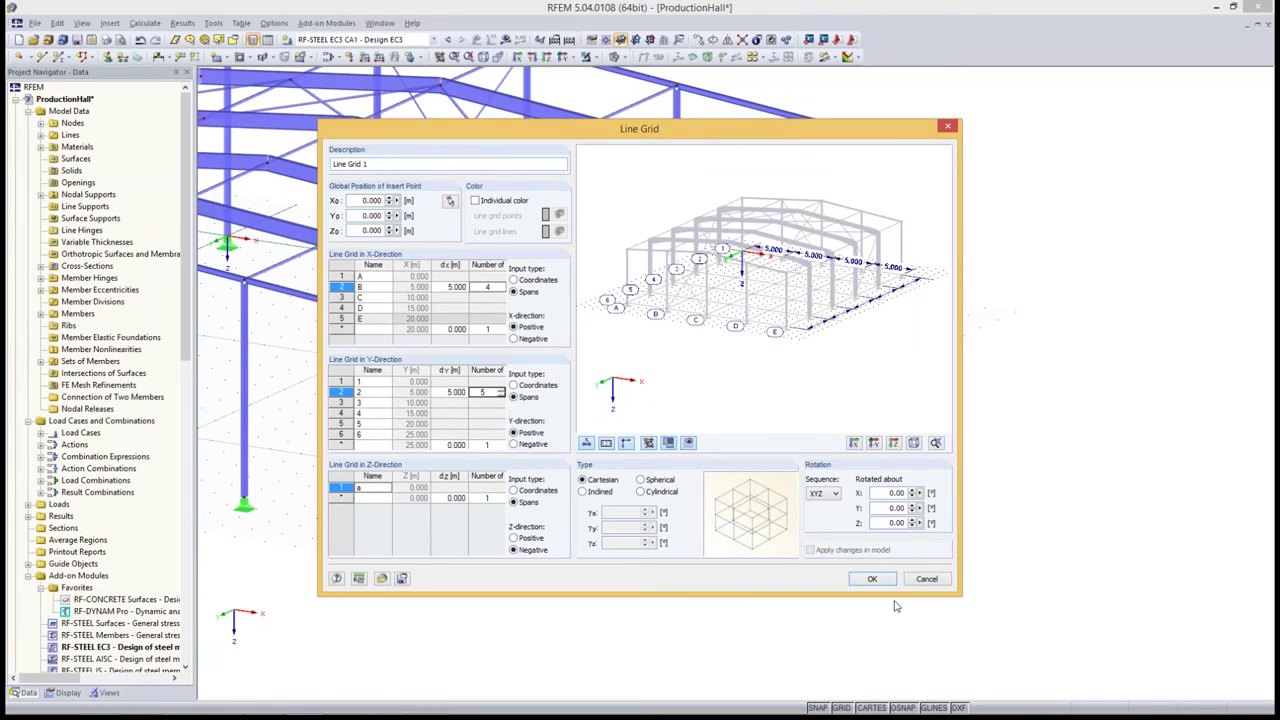
# - Apply Line Grid 1 to the model and orbit to see the whole hall
pyautogui.click(856, 584)
pyautogui.scroll(-2, 543, 600)
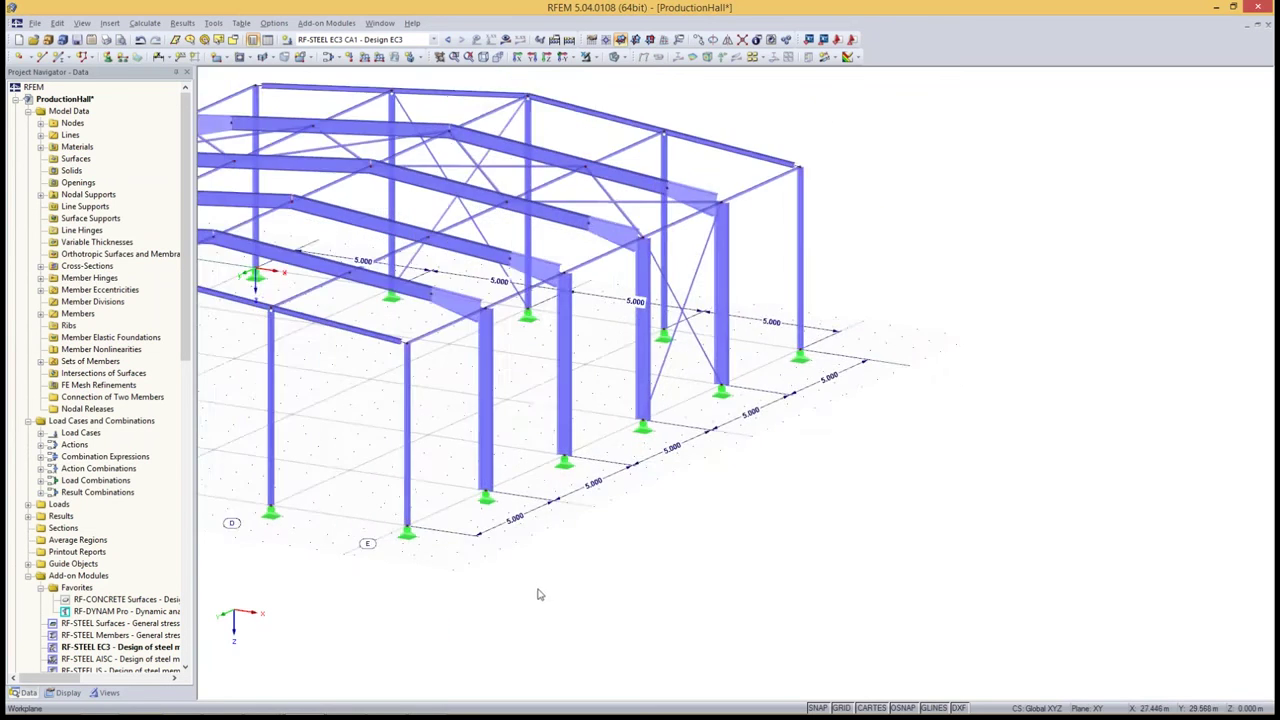
pyautogui.scroll(-2, 534, 591)
pyautogui.moveTo(300, 578)
pyautogui.keyDown('ctrl'); pyautogui.mouseDown(button='middle')
pyautogui.moveTo(615, 552)
pyautogui.moveTo(571, 543)
pyautogui.mouseUp(button='middle'); pyautogui.keyUp('ctrl')
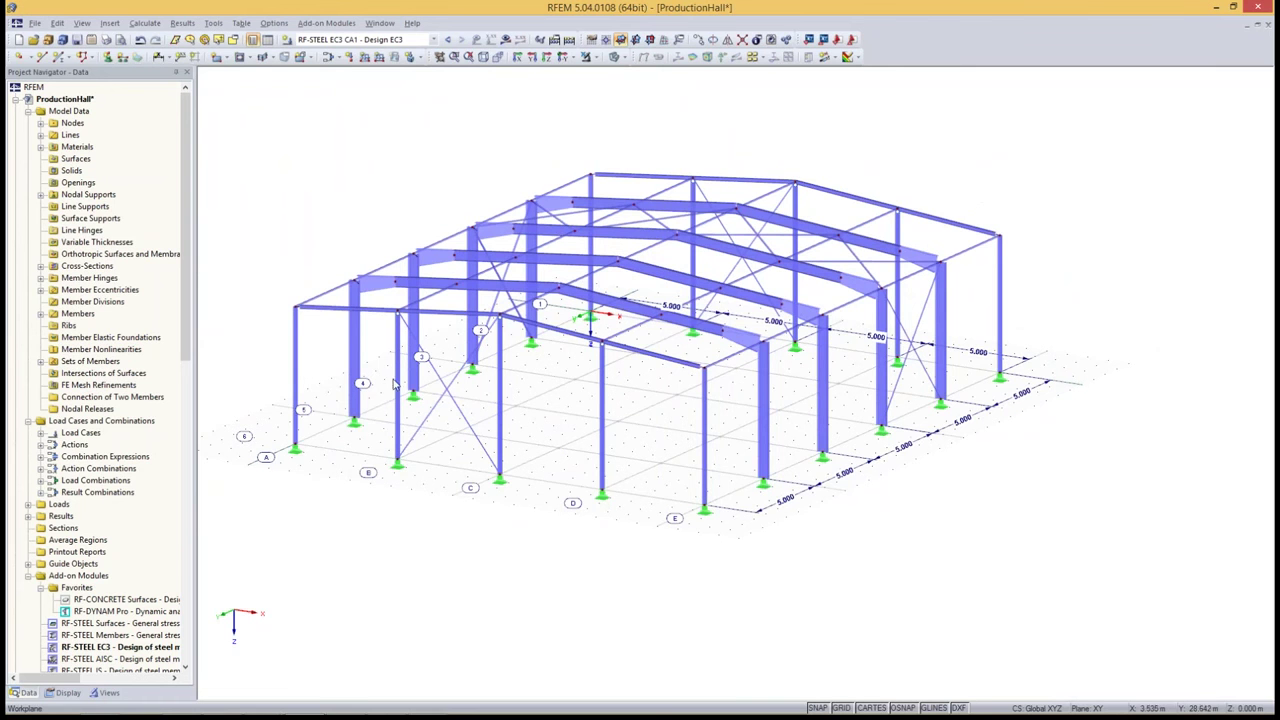
pyautogui.moveTo(184, 245); pyautogui.dragTo(184, 355)
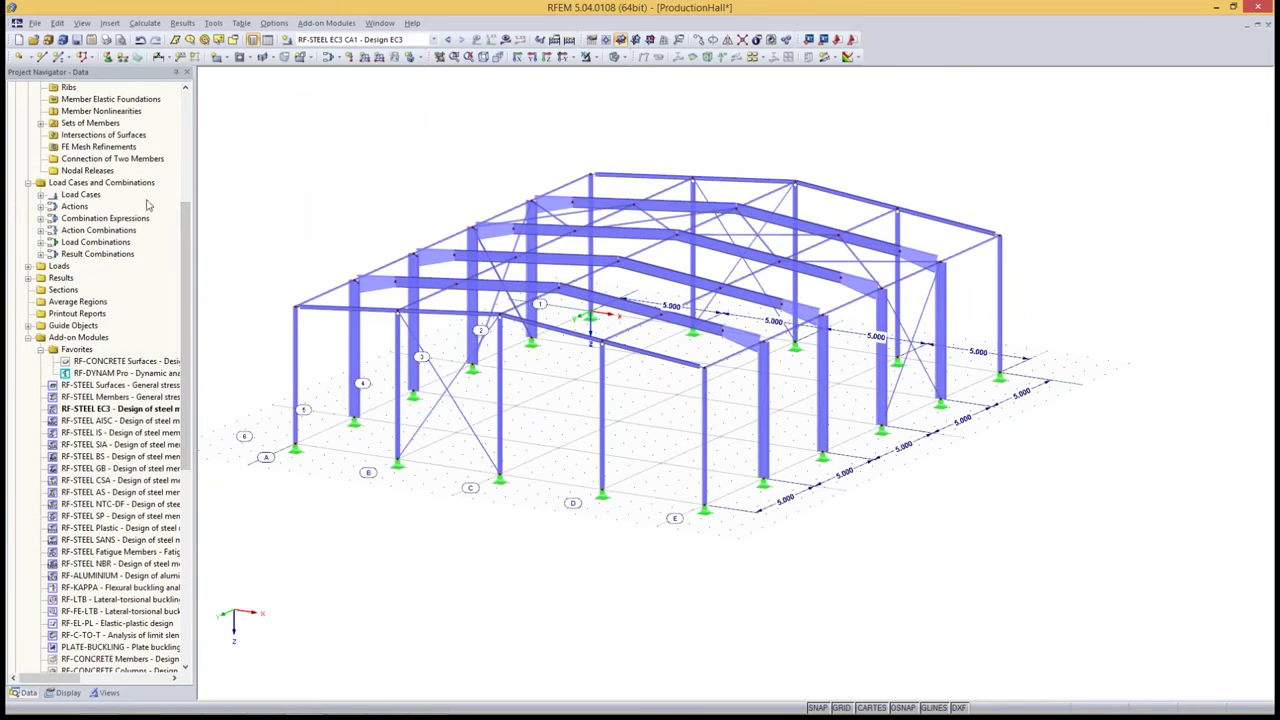
# - Check Line Grid 1 via Edit > Line Grids > Edit, then close the editor
pyautogui.click(58, 24)
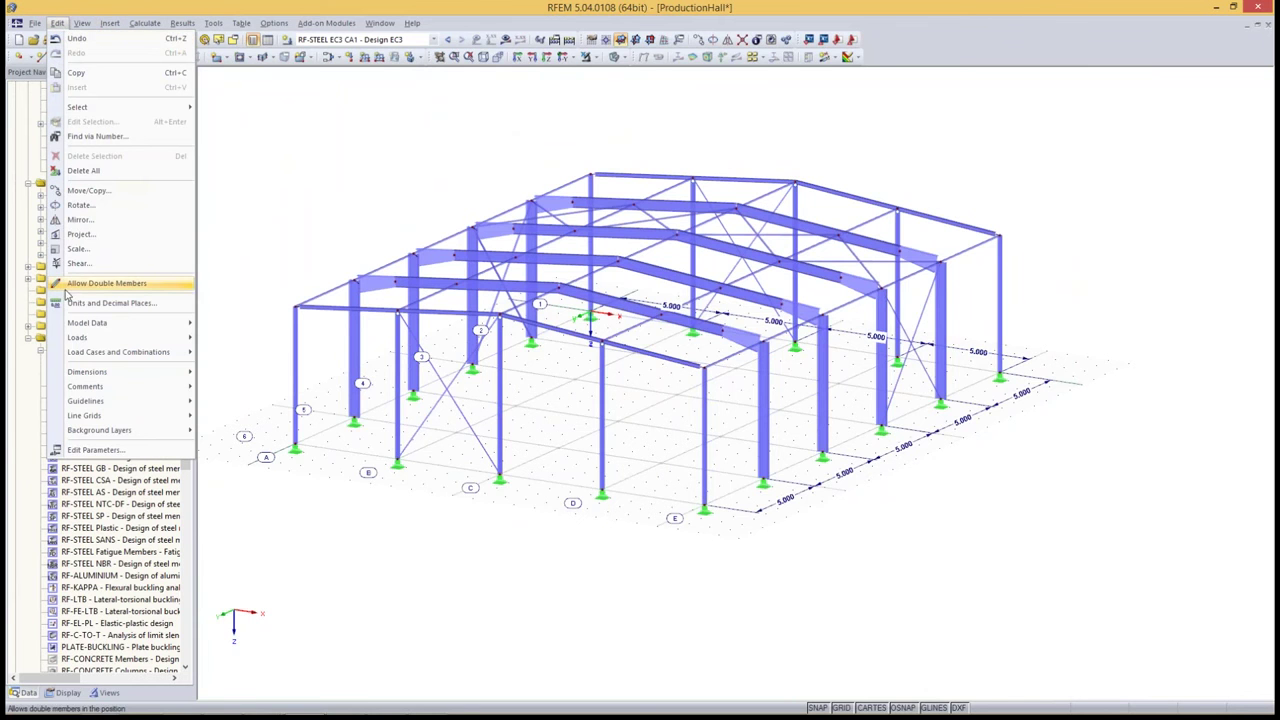
pyautogui.moveTo(84, 415)
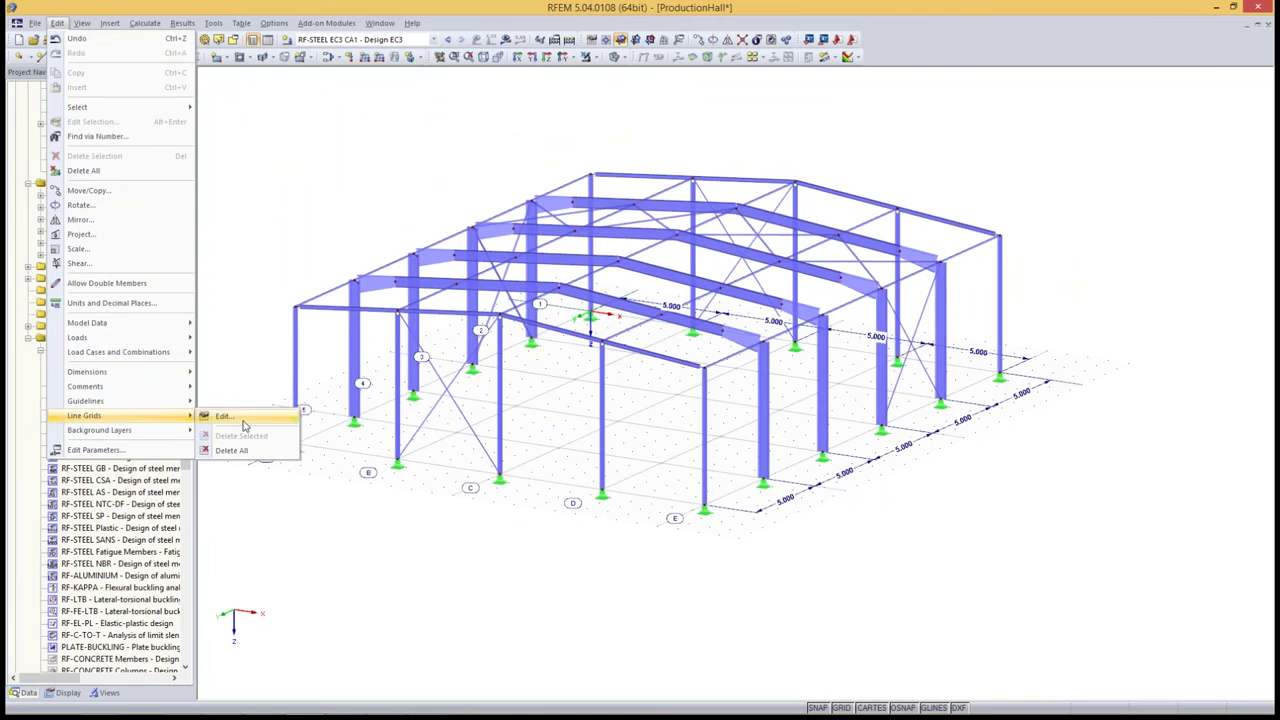
pyautogui.click(245, 426)
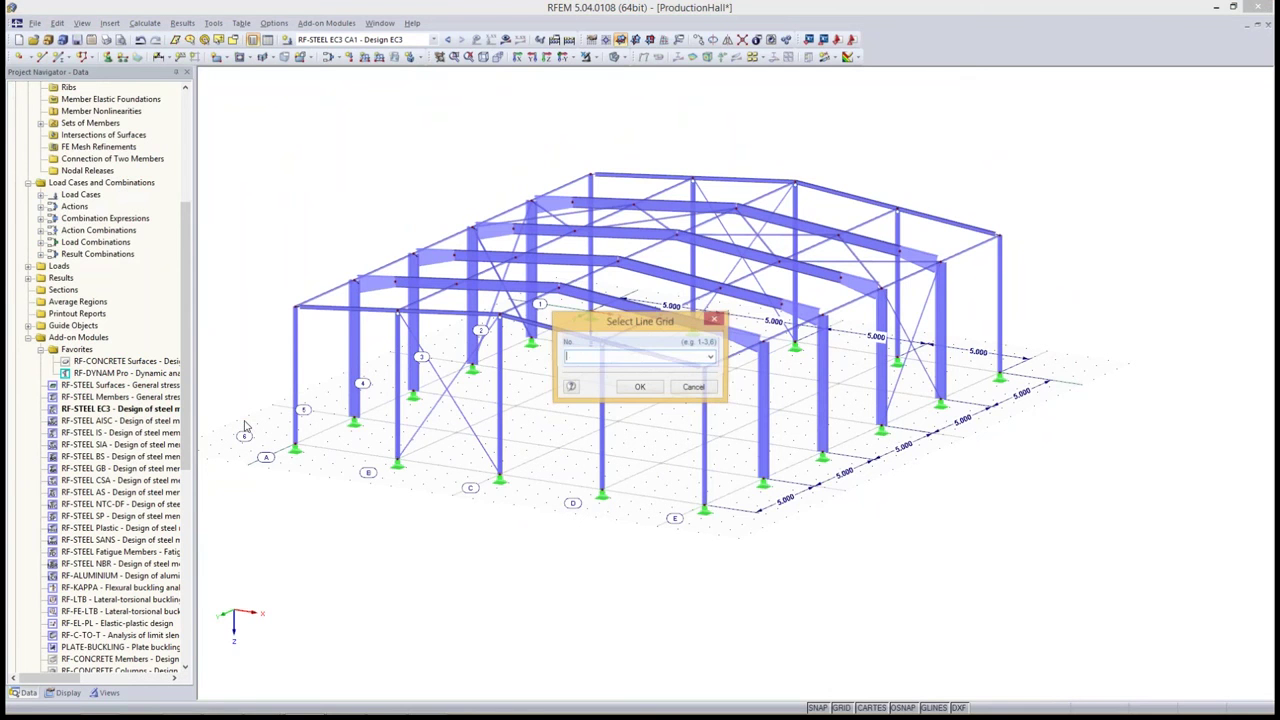
pyautogui.click(710, 360)
pyautogui.click(690, 369)
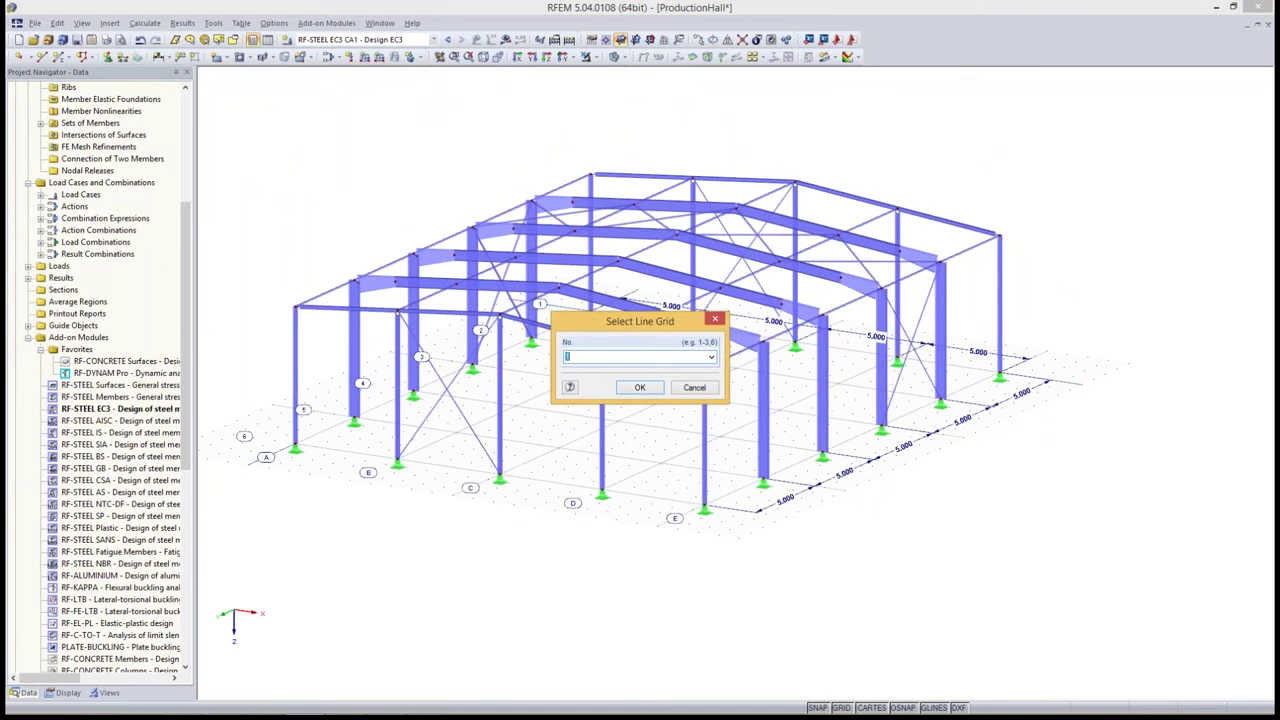
pyautogui.click(640, 387)
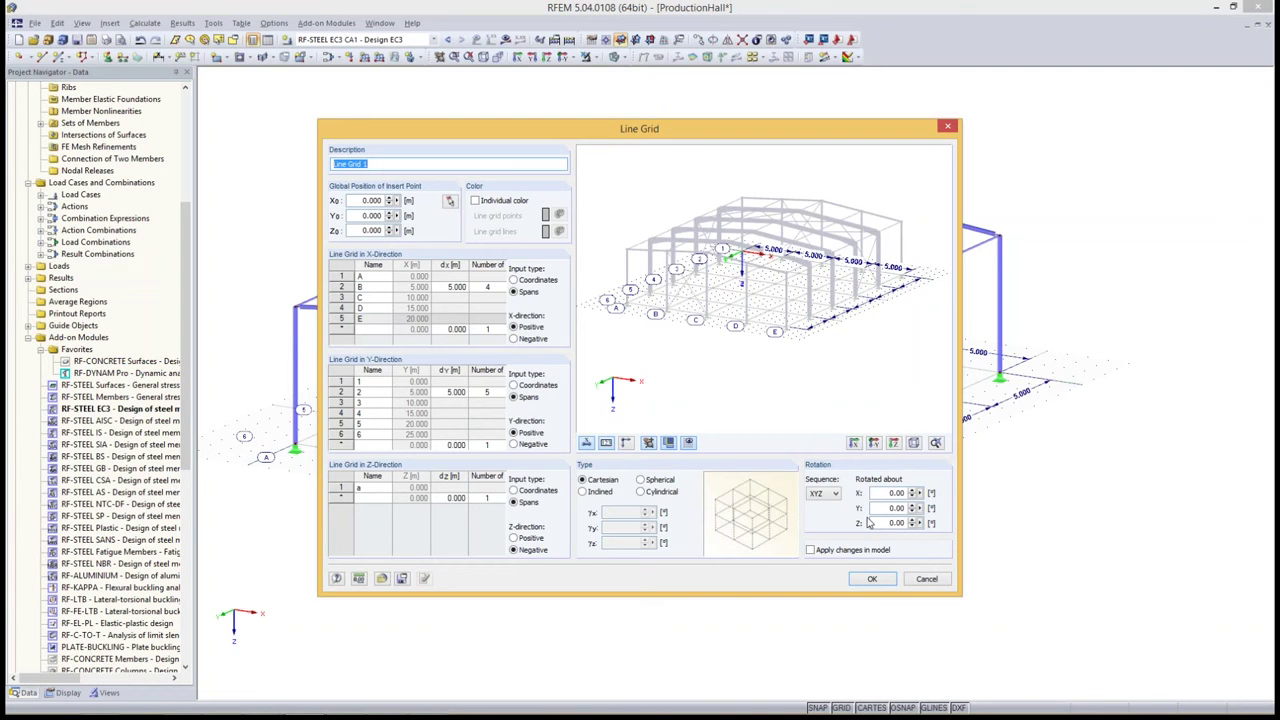
pyautogui.click(872, 579)
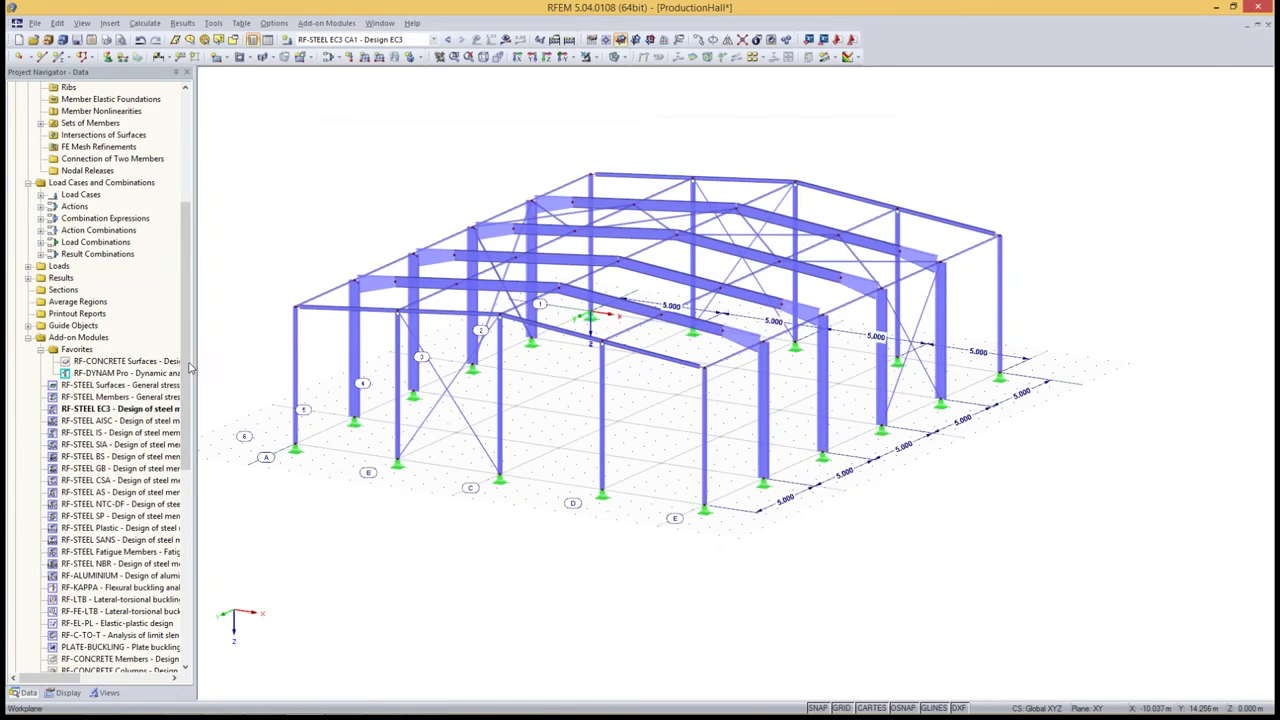
# - Toggle the Line Grids display in the Display navigator, leaving Line Grid 1 visible
pyautogui.click(68, 692)
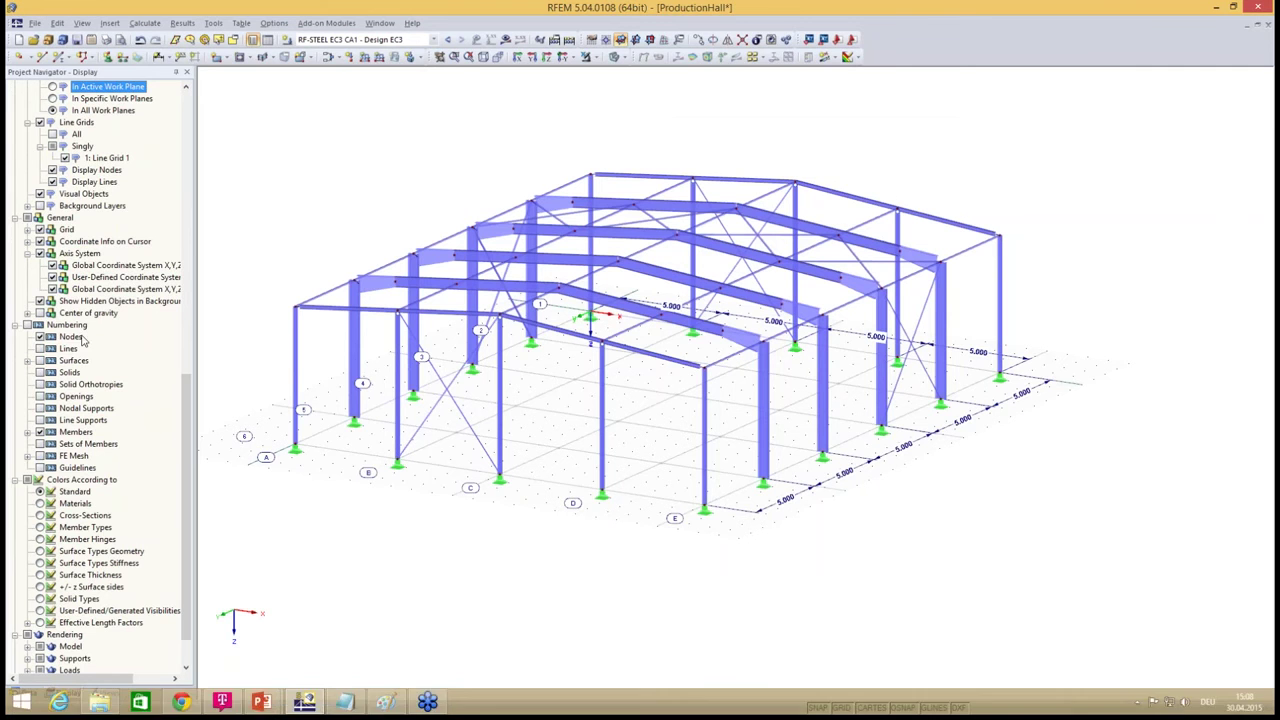
pyautogui.moveTo(187, 459)
pyautogui.mouseDown()
pyautogui.moveTo(200, 173)
pyautogui.moveTo(207, 408)
pyautogui.mouseUp()
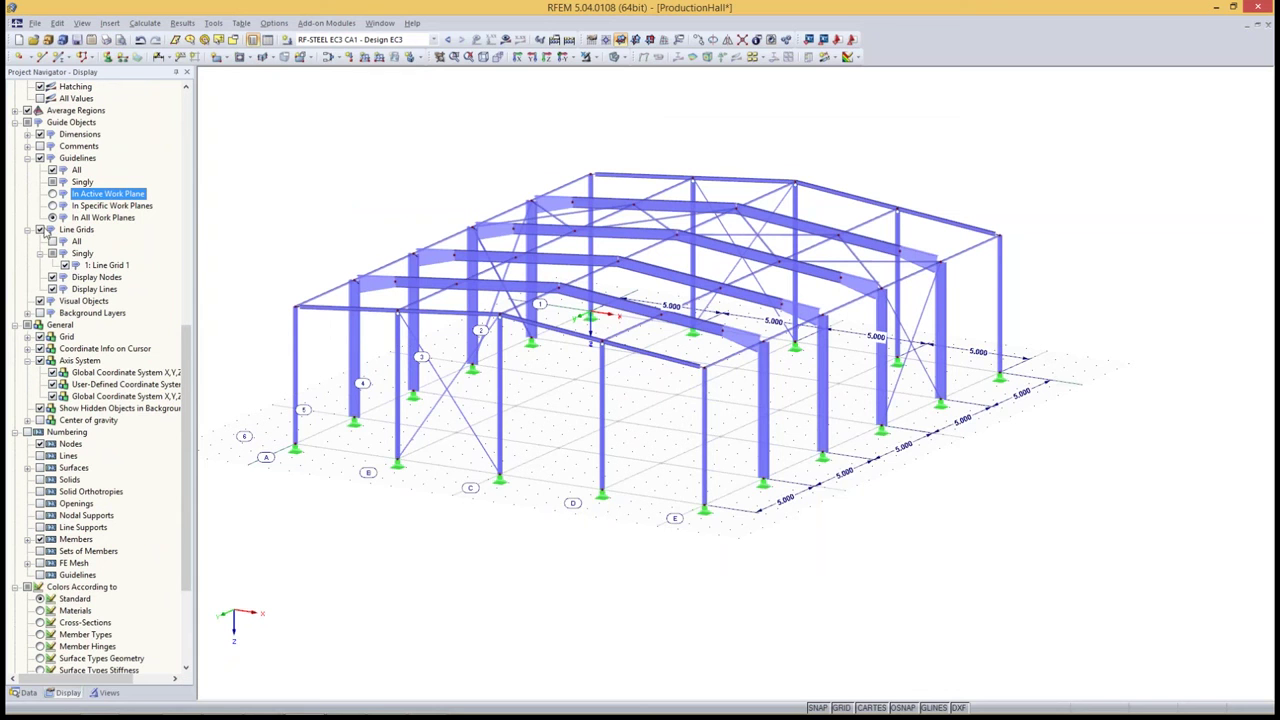
pyautogui.click(40, 230)
pyautogui.click(64, 265)
pyautogui.click(64, 265)
pyautogui.click(64, 265)
pyautogui.click(64, 265)
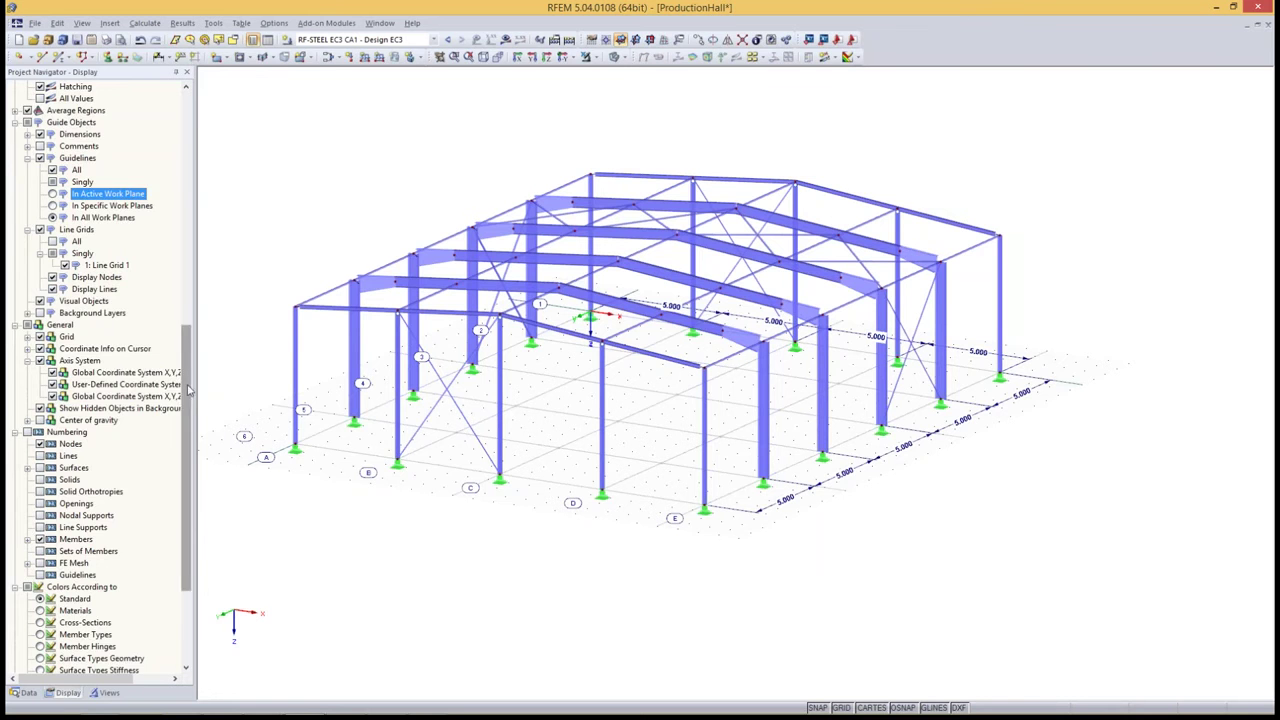
pyautogui.moveTo(190, 380); pyautogui.dragTo(192, 130)
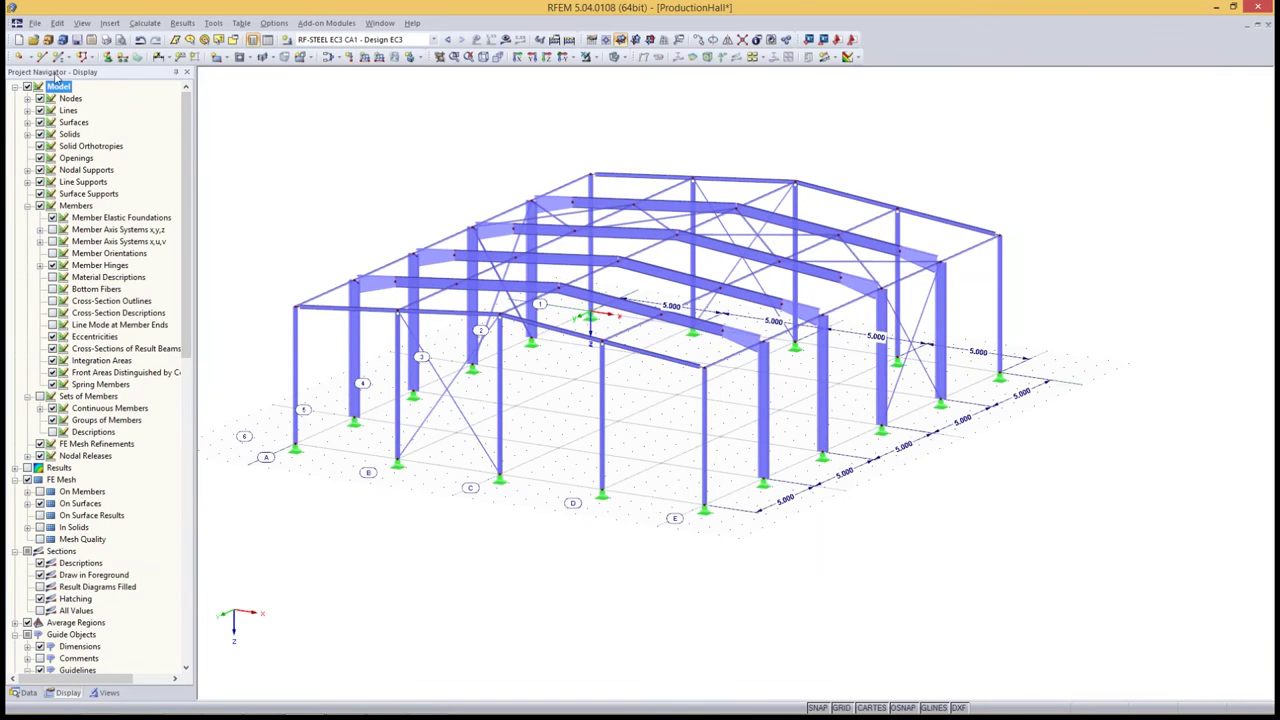
# - Briefly hide and restore the model, then bring up the load case list
pyautogui.click(28, 88)
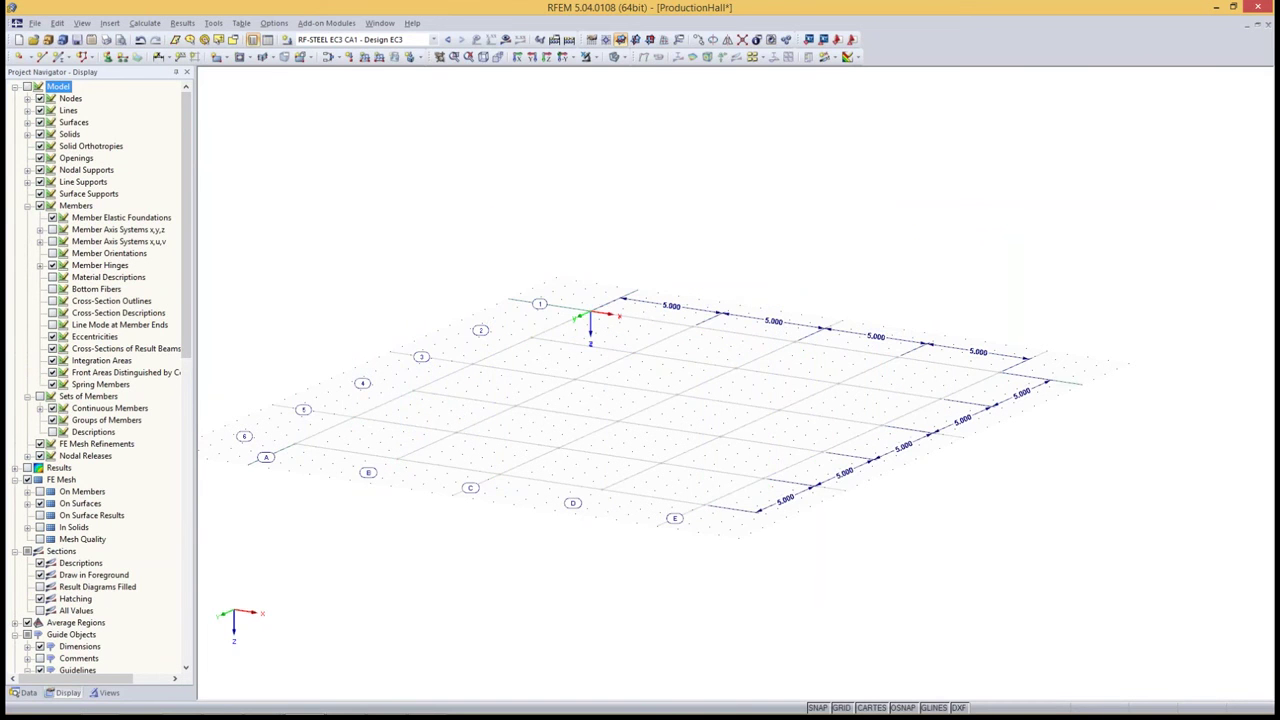
pyautogui.click(28, 88)
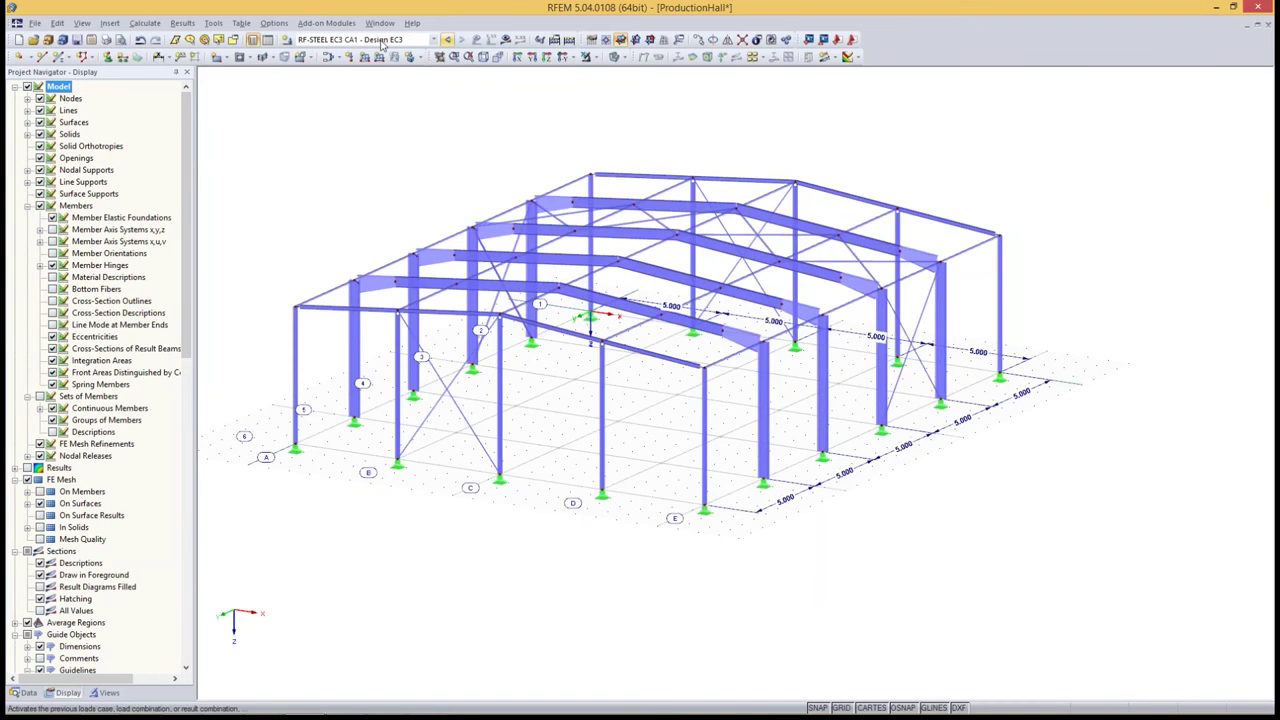
pyautogui.click(433, 39)
pyautogui.scroll(3, 340, 100)
# - Show load case LC1 Self-Weight with its loads on the hall
pyautogui.scroll(2, 345, 70)
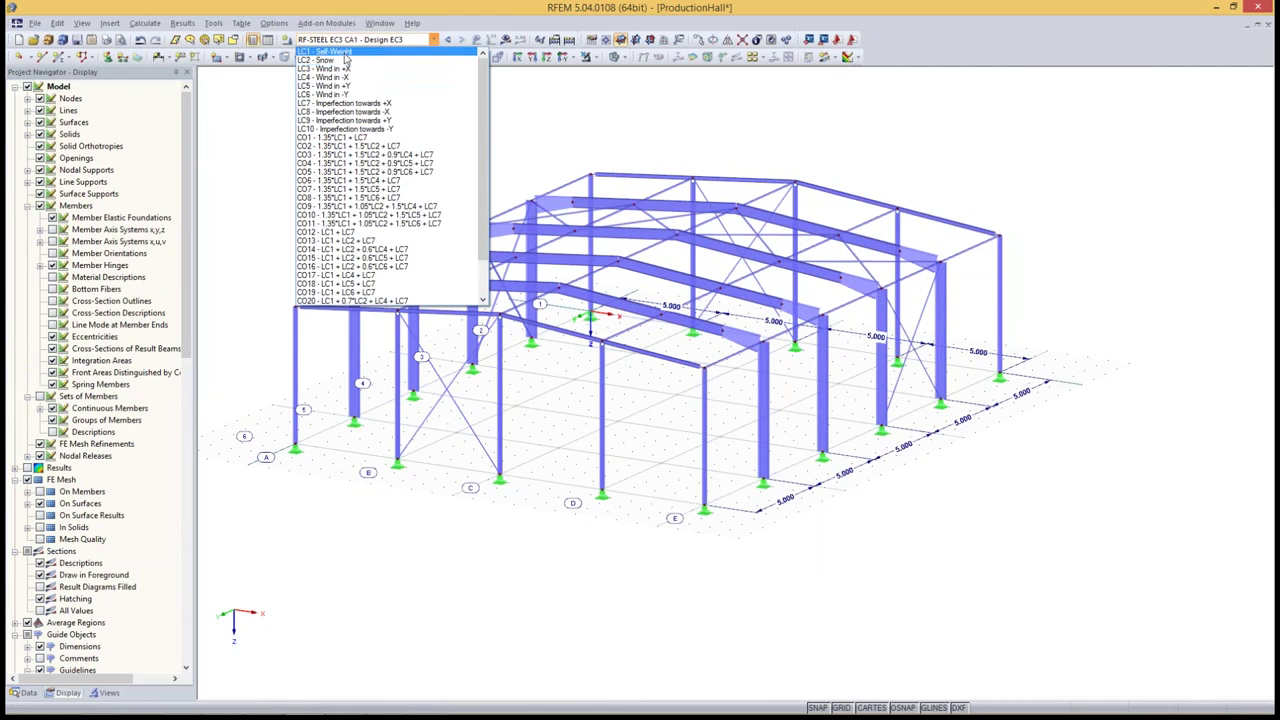
pyautogui.click(345, 52)
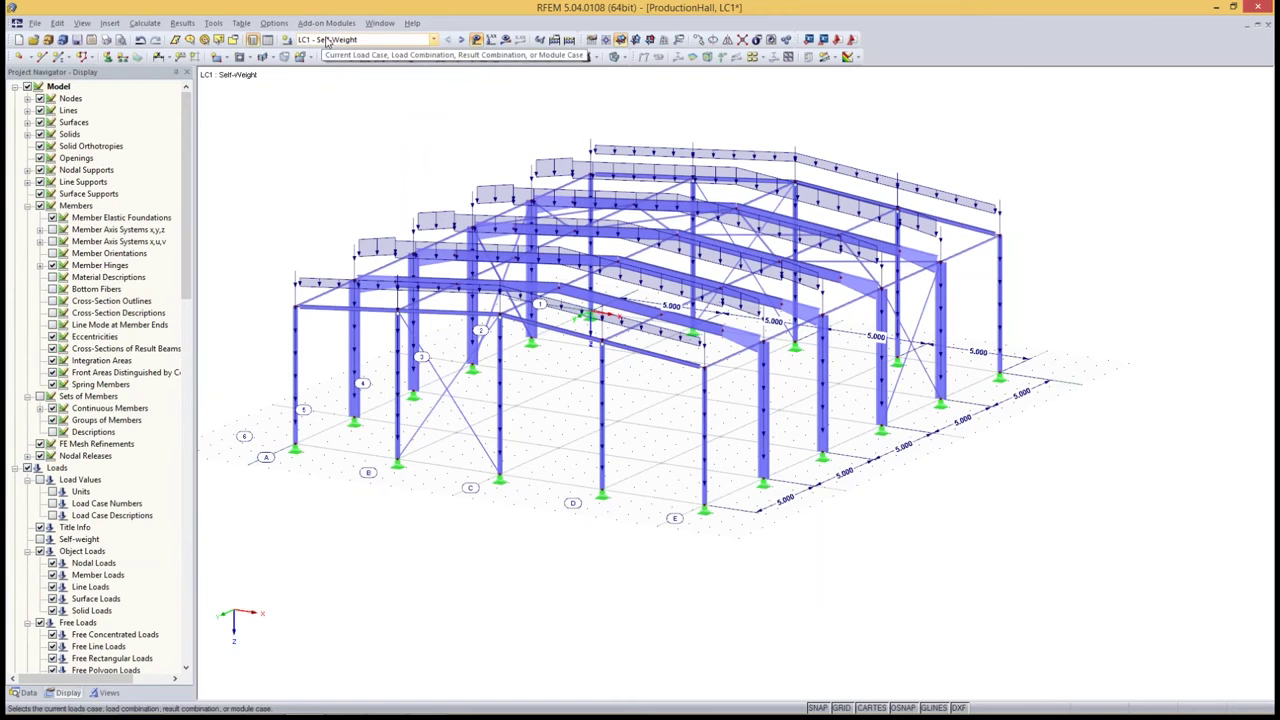
pyautogui.click(27, 87)
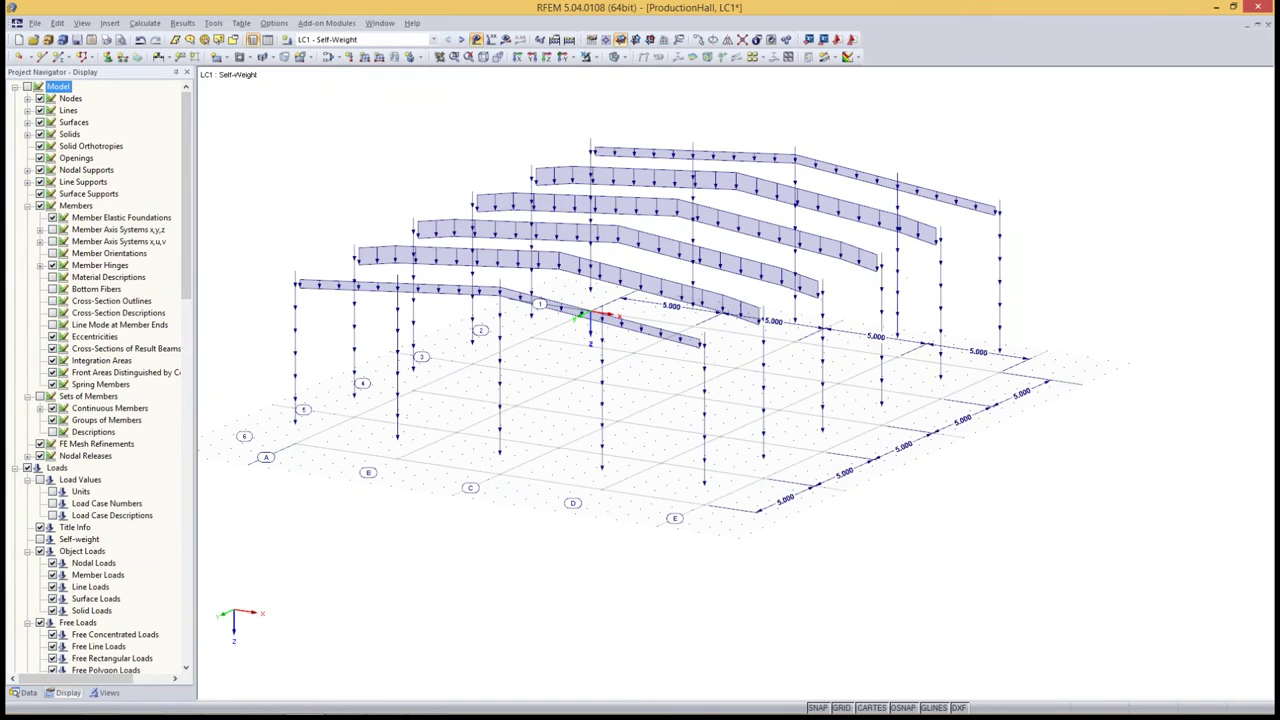
pyautogui.click(27, 88)
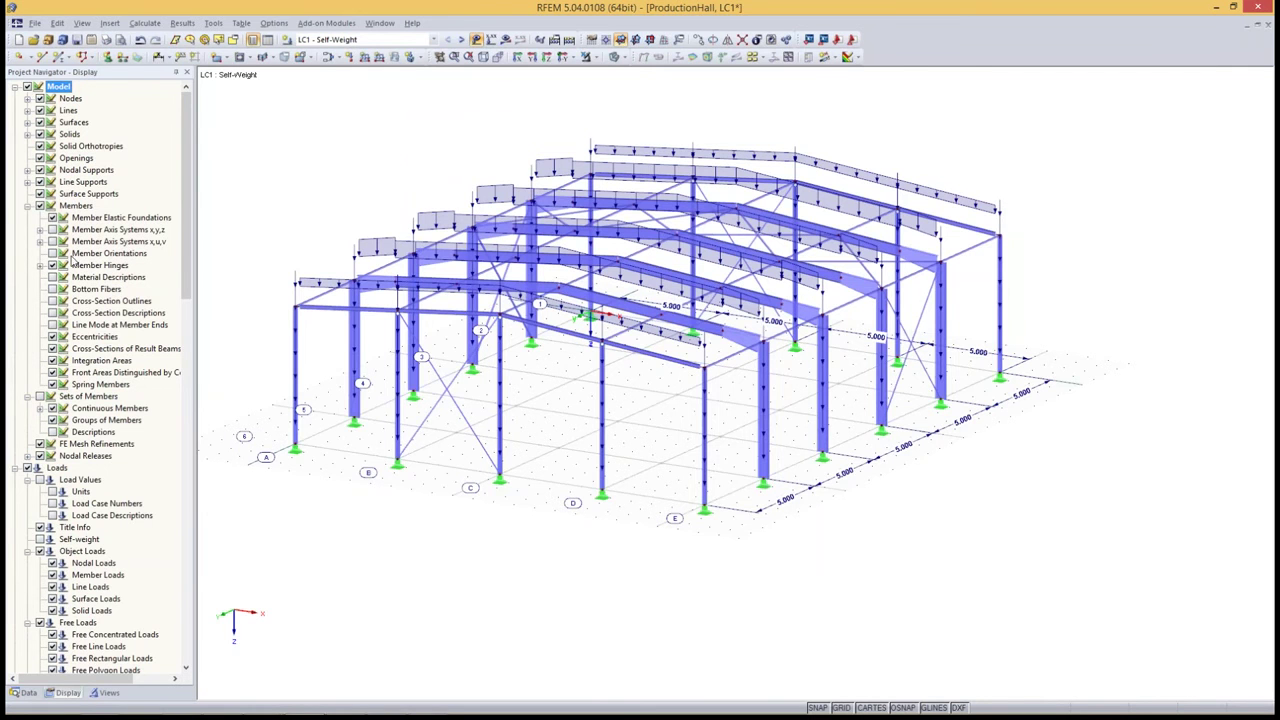
# - Display the local x, y, z axis systems on all members
pyautogui.click(40, 206)
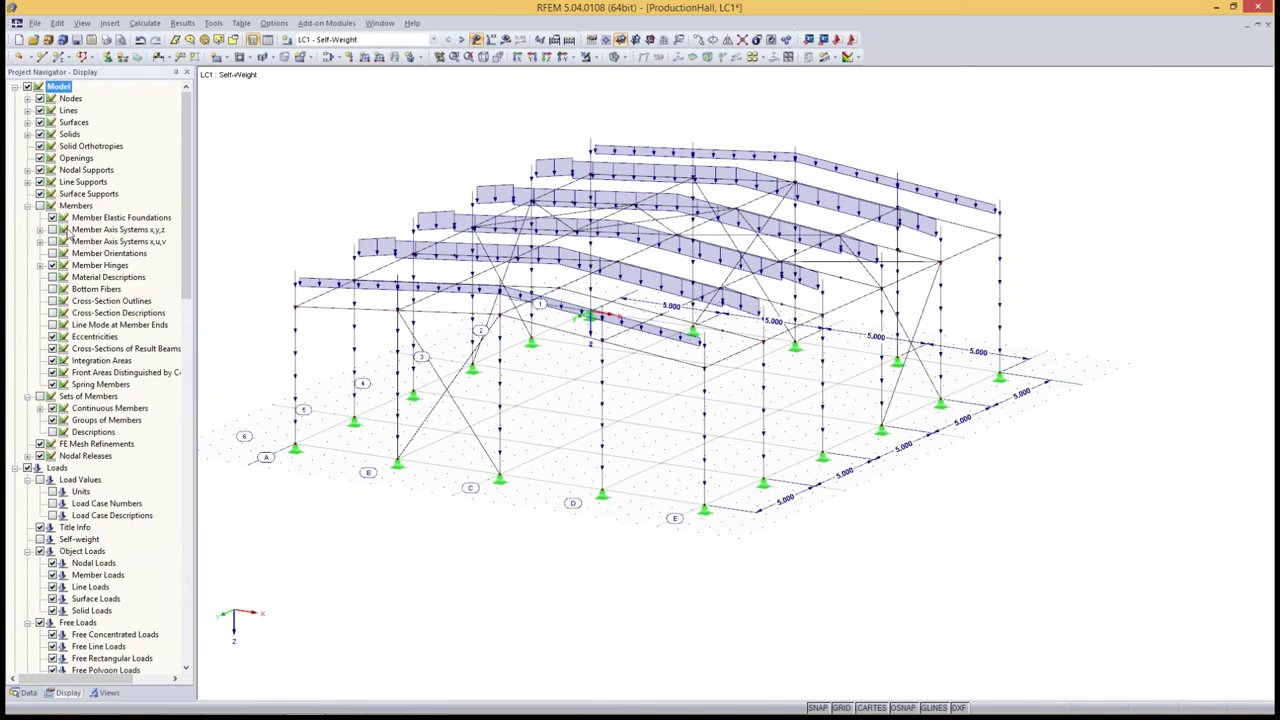
pyautogui.click(40, 206)
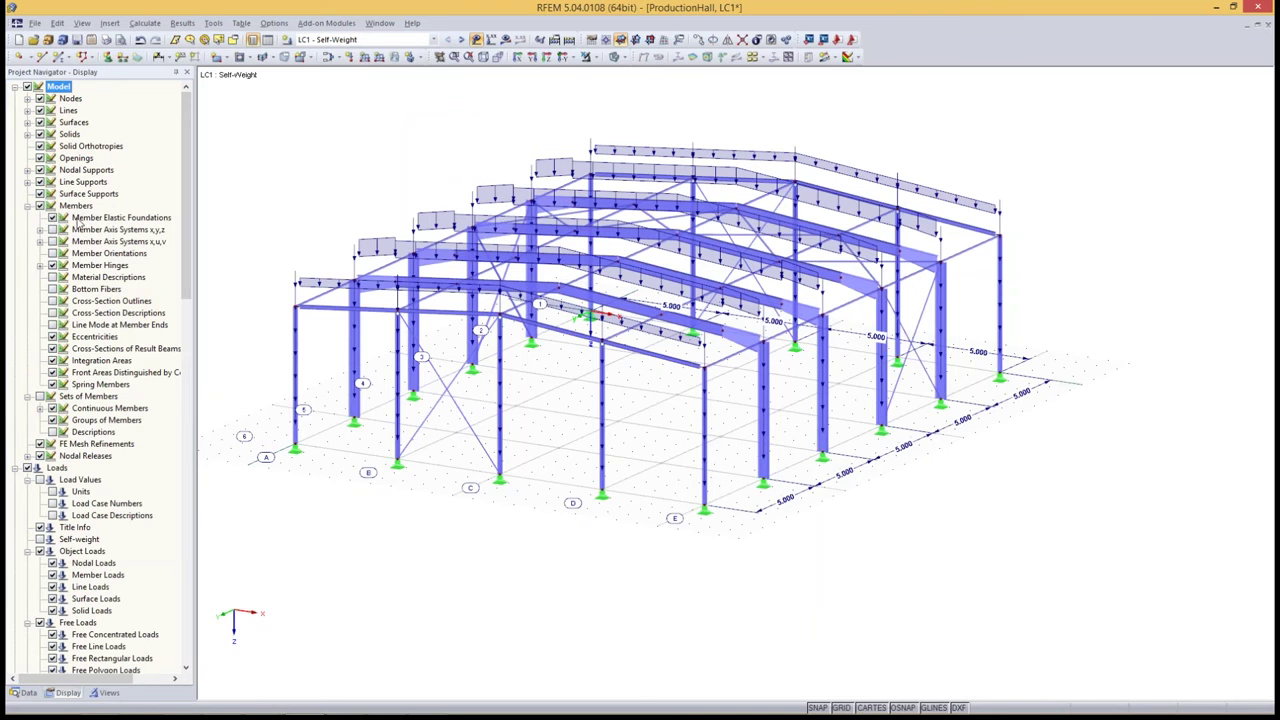
pyautogui.click(52, 277)
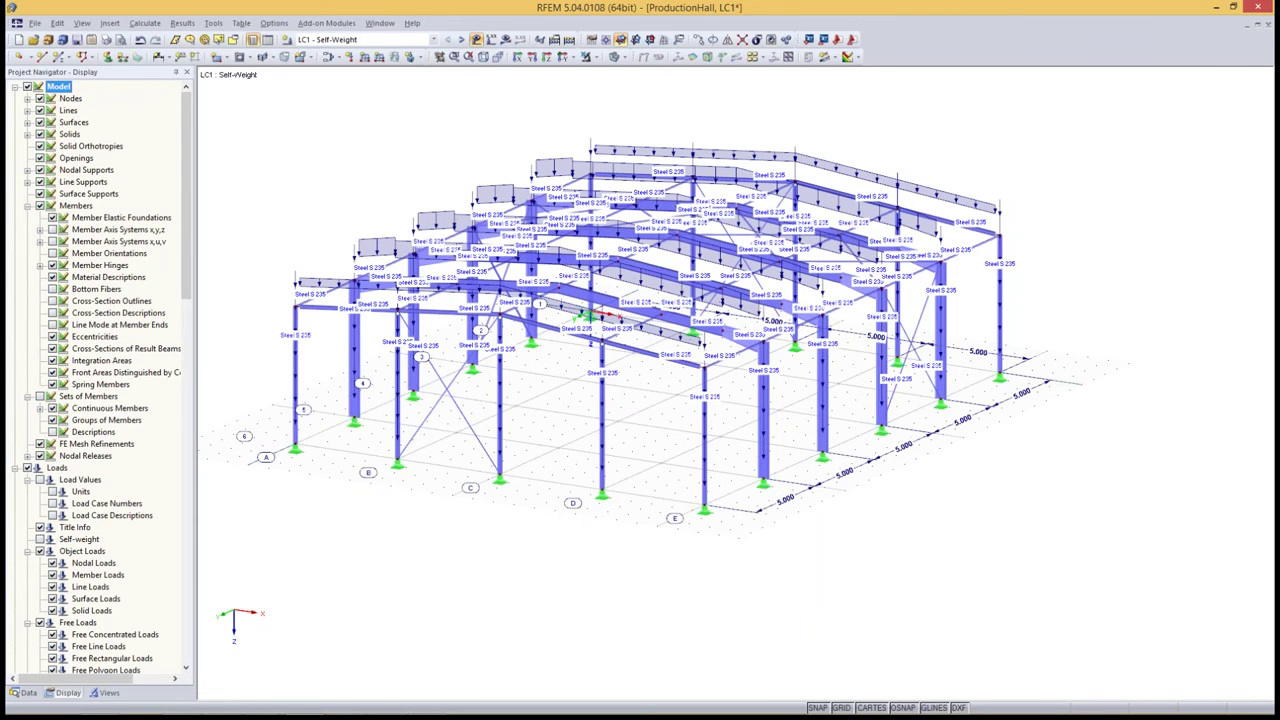
pyautogui.click(52, 277)
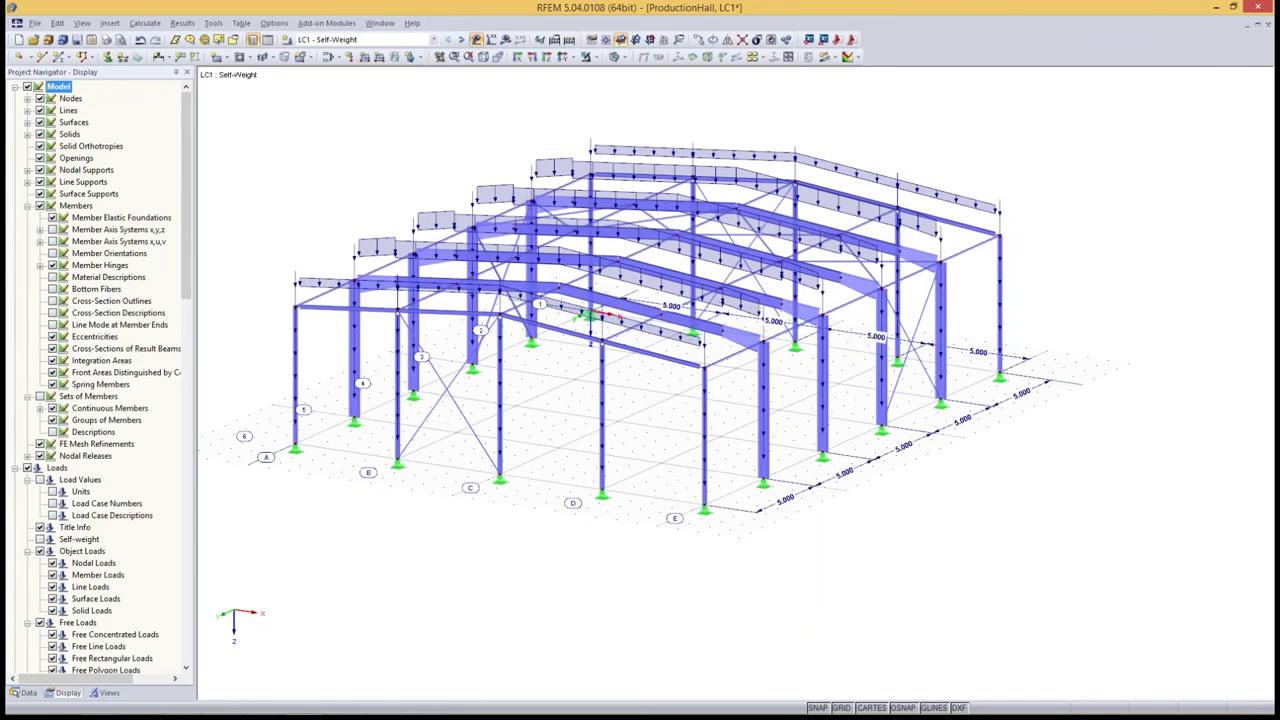
pyautogui.click(52, 229)
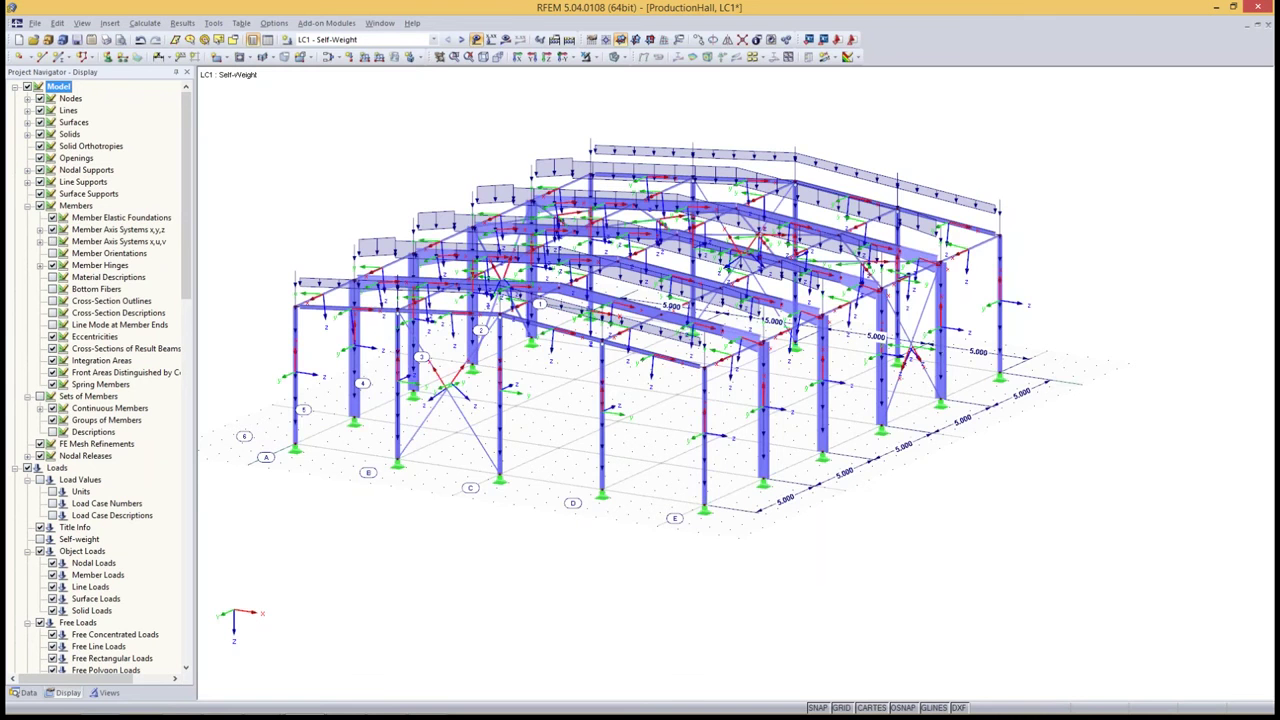
pyautogui.scroll(2, 300, 380)
pyautogui.scroll(2, 305, 385)
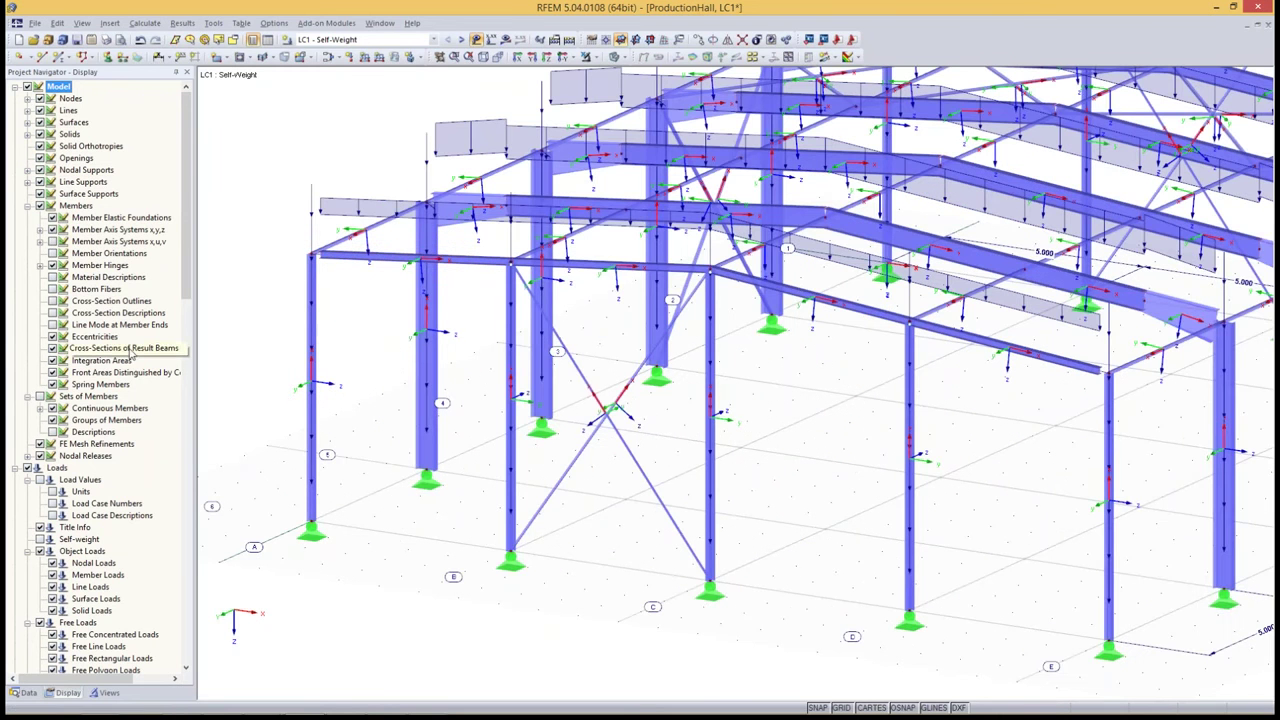
# - Hide the member axis systems and toggle cross-section descriptions on the members
pyautogui.click(52, 230)
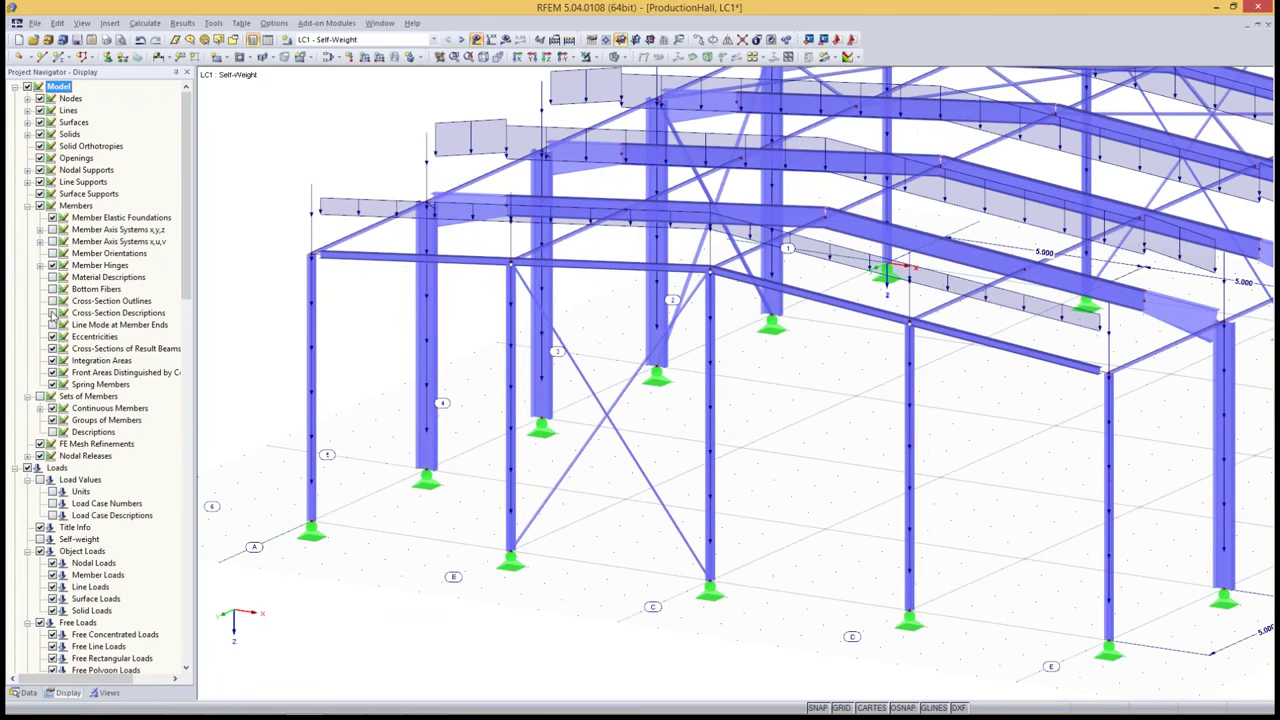
pyautogui.click(52, 313)
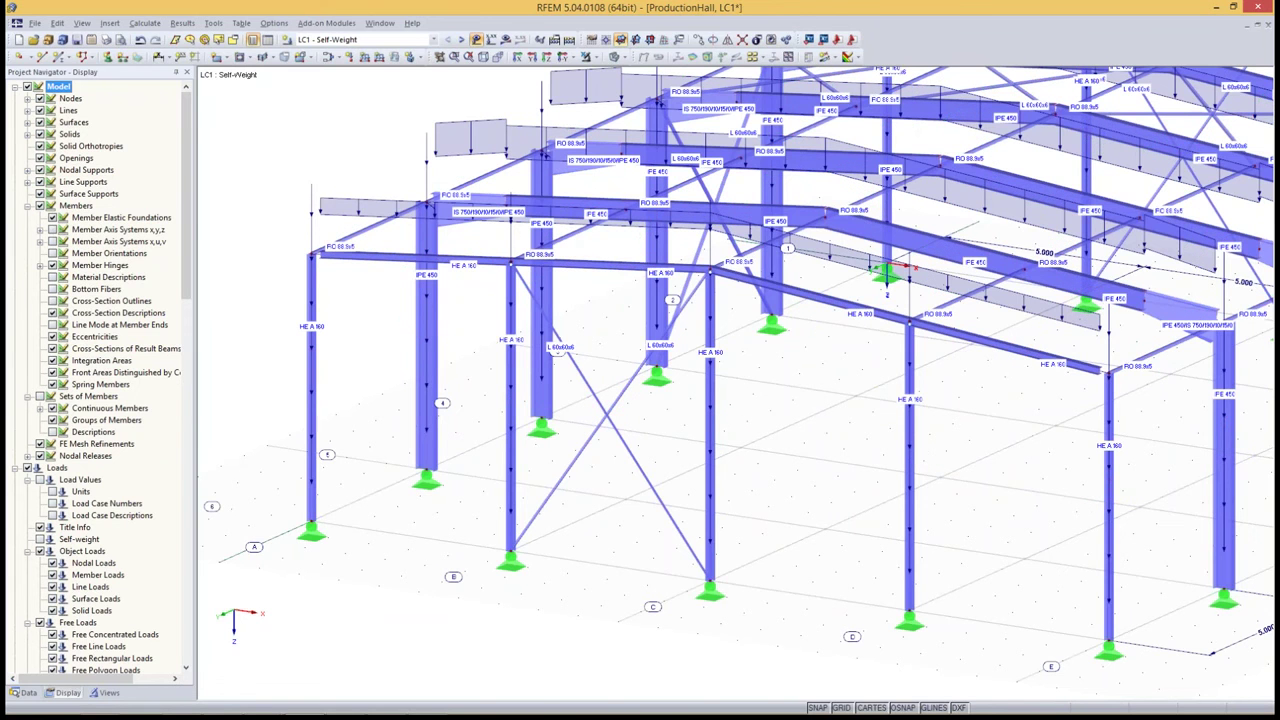
pyautogui.scroll(-2, 888, 267)
pyautogui.scroll(-2, 860, 290)
pyautogui.scroll(-1, 812, 318)
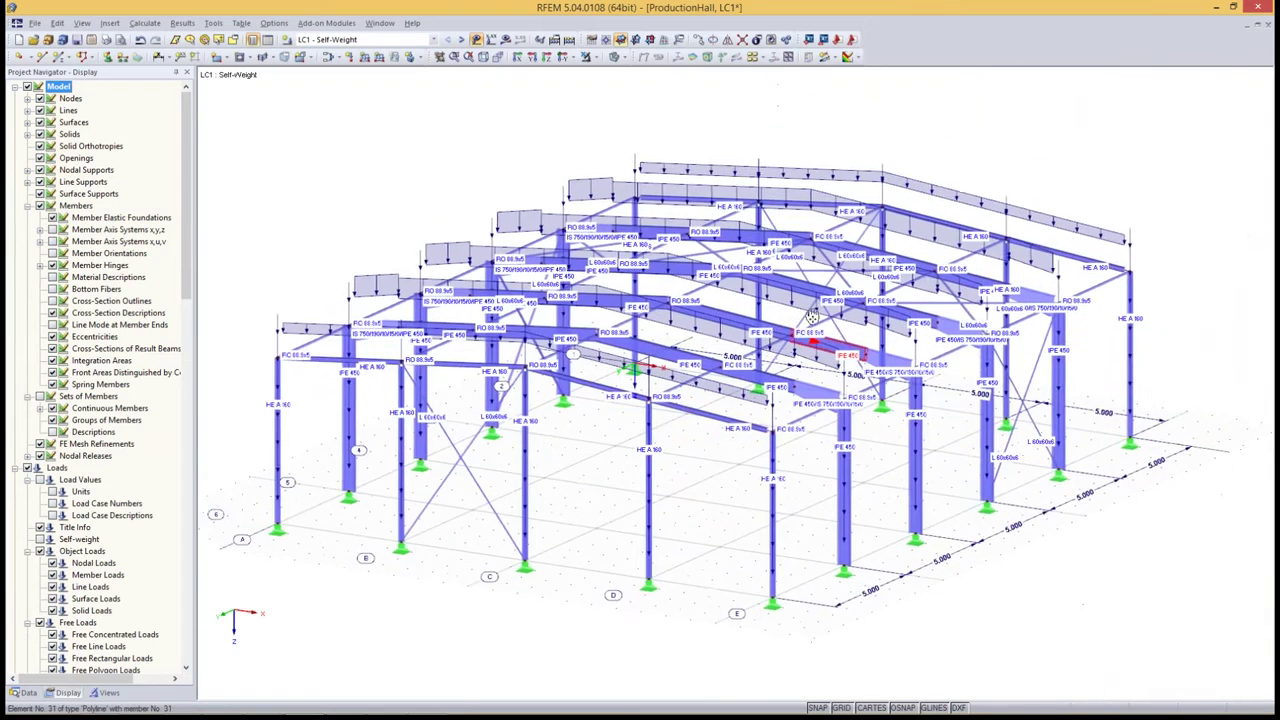
pyautogui.scroll(1, 812, 318)
pyautogui.scroll(1, 812, 318)
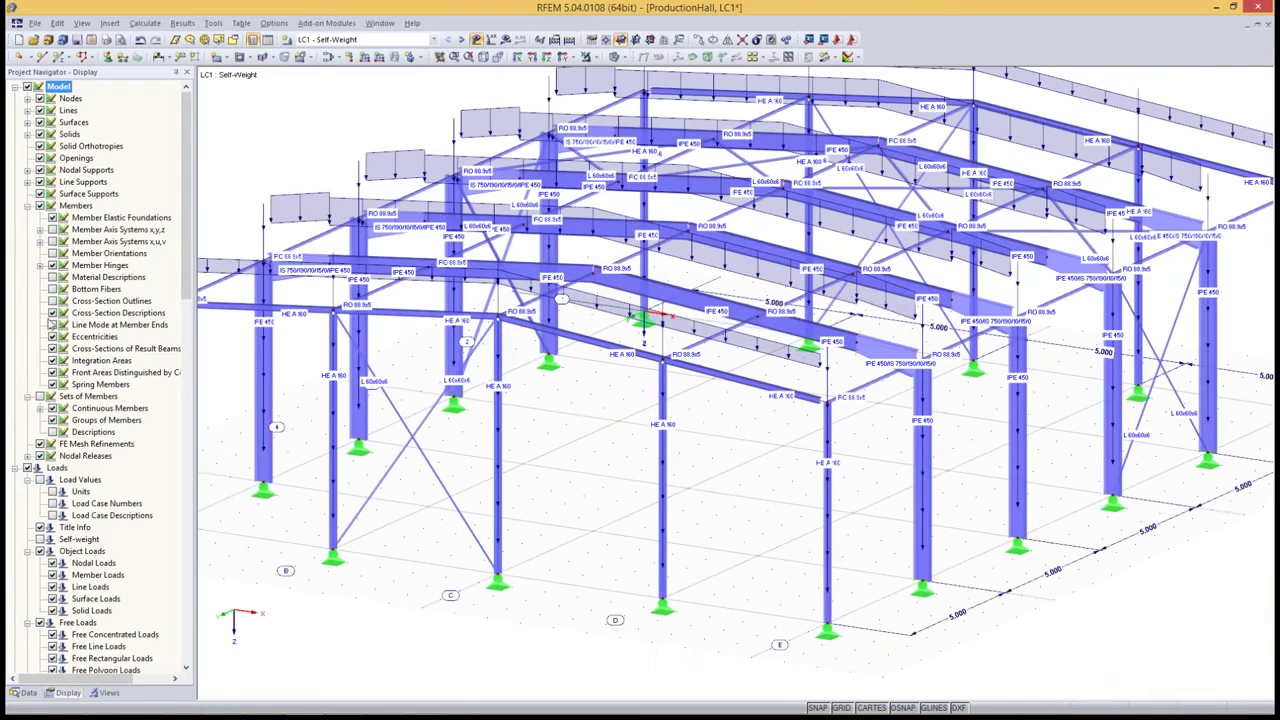
pyautogui.scroll(-3, 83, 424)
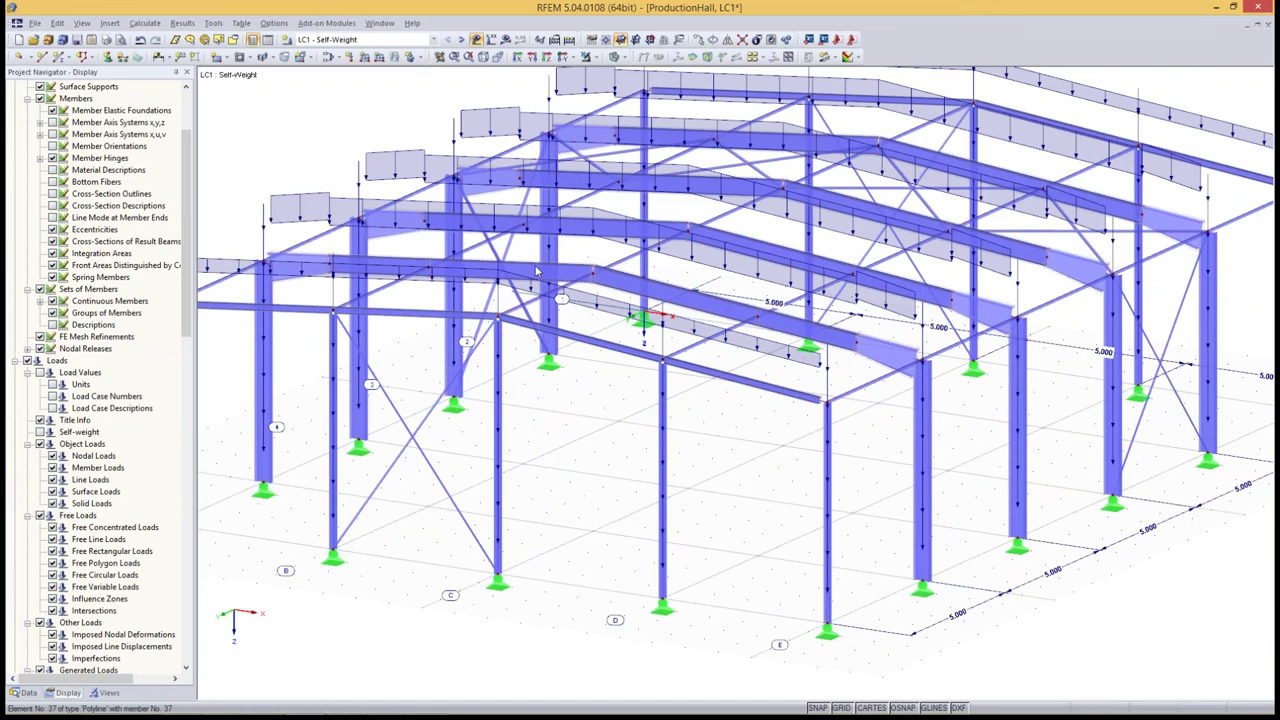
pyautogui.scroll(2, 870, 348)
pyautogui.scroll(2, 905, 342)
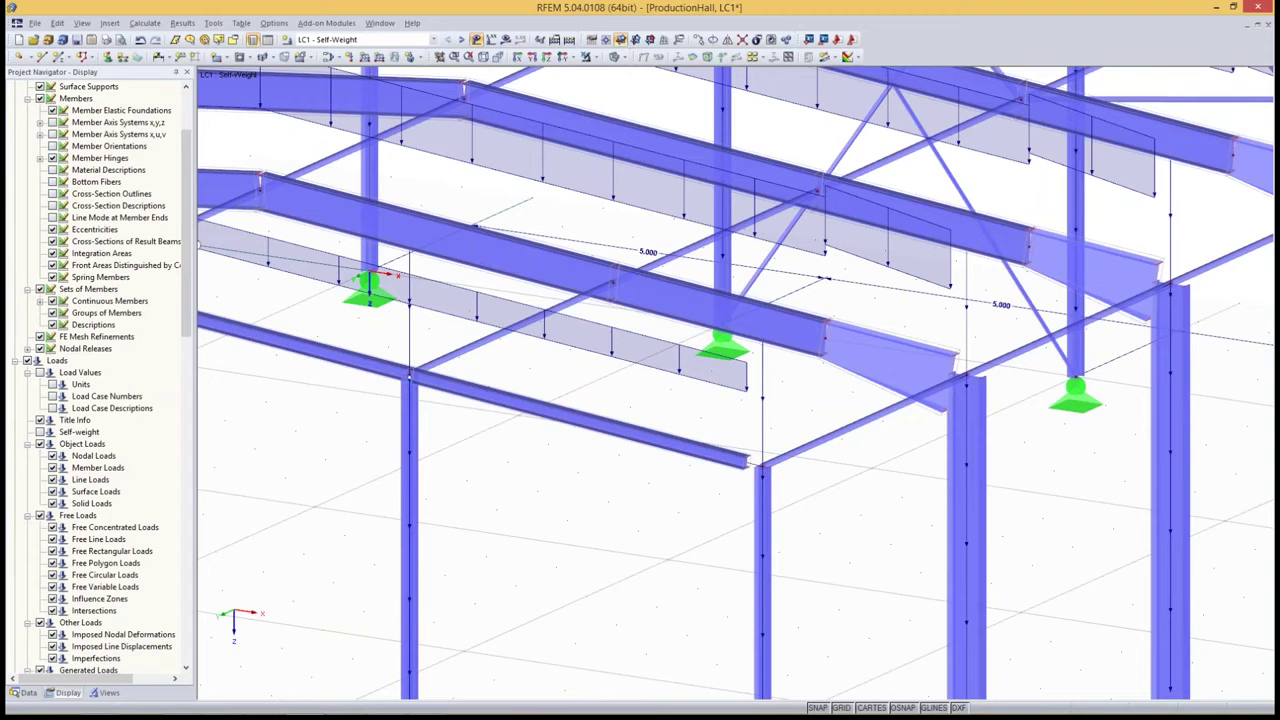
# - Turn off the Sets of Members display, removing the Upper Flange labels
pyautogui.keyDown('ctrl'); pyautogui.moveTo(700, 400); pyautogui.dragTo(905, 430, button='middle'); pyautogui.keyUp('ctrl')
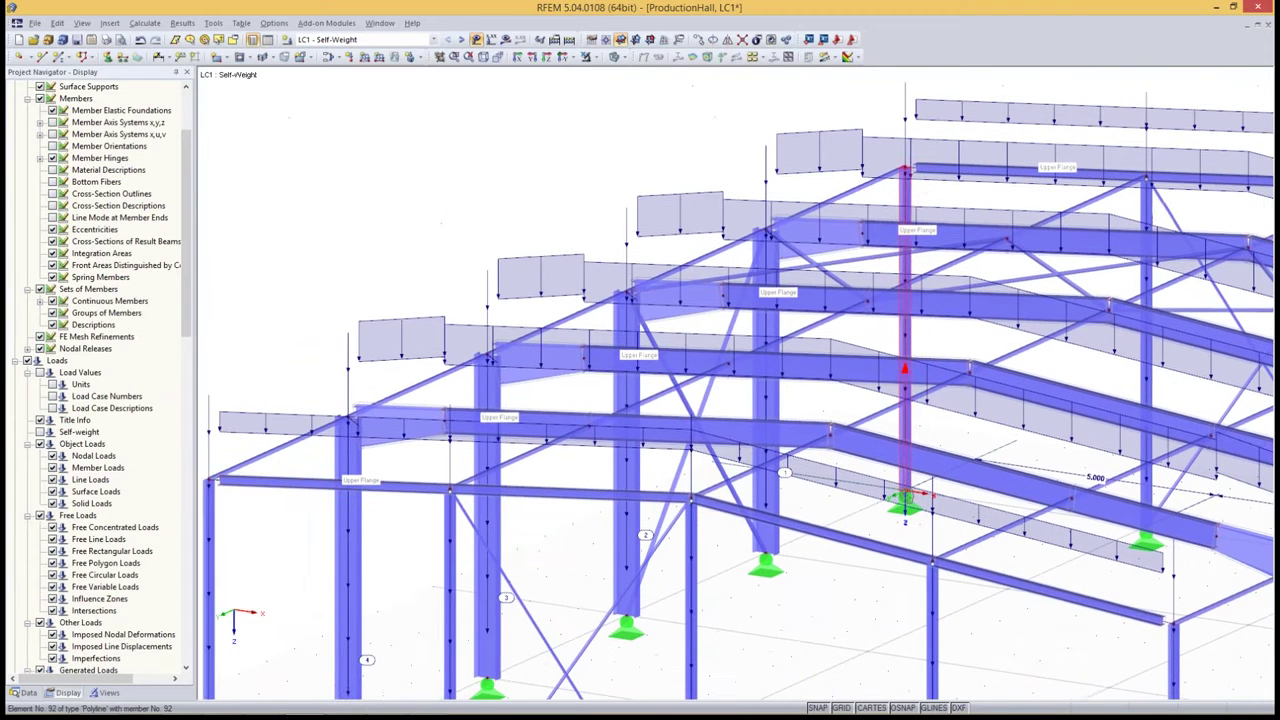
pyautogui.click(40, 289)
pyautogui.scroll(-4, 108, 390)
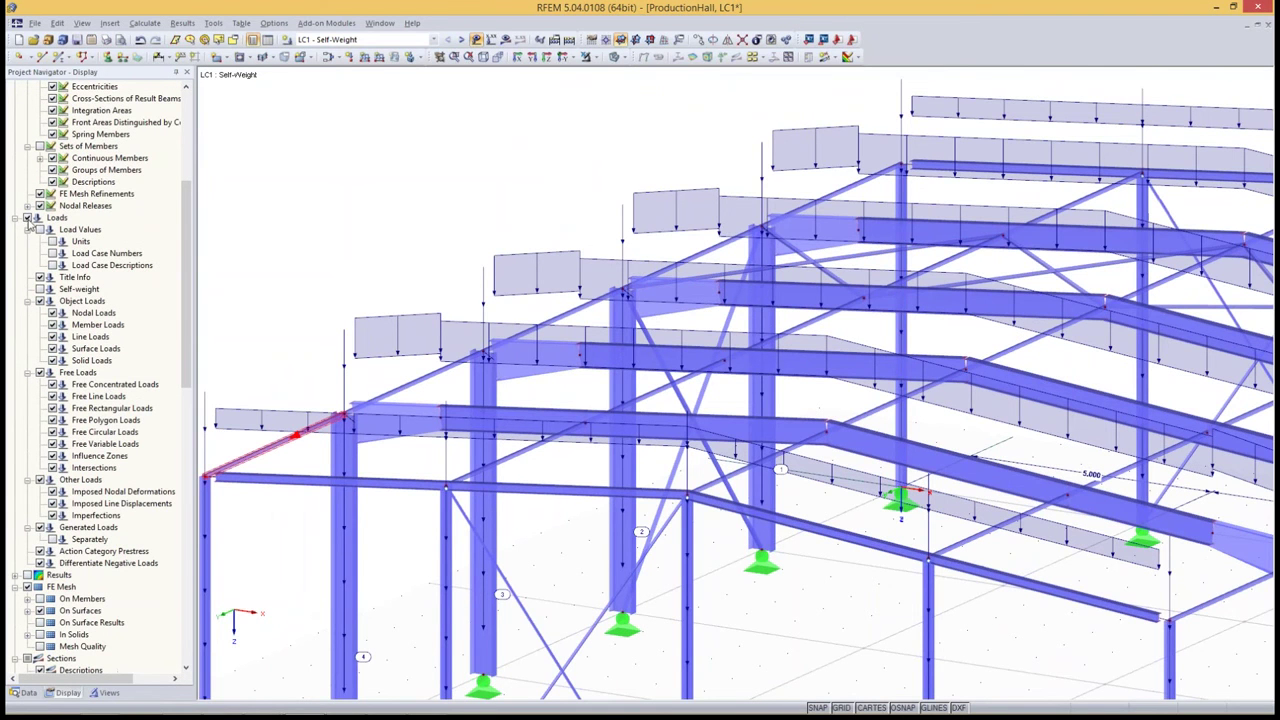
# - Adjust the load labels to show plain load values
pyautogui.click(46, 230)
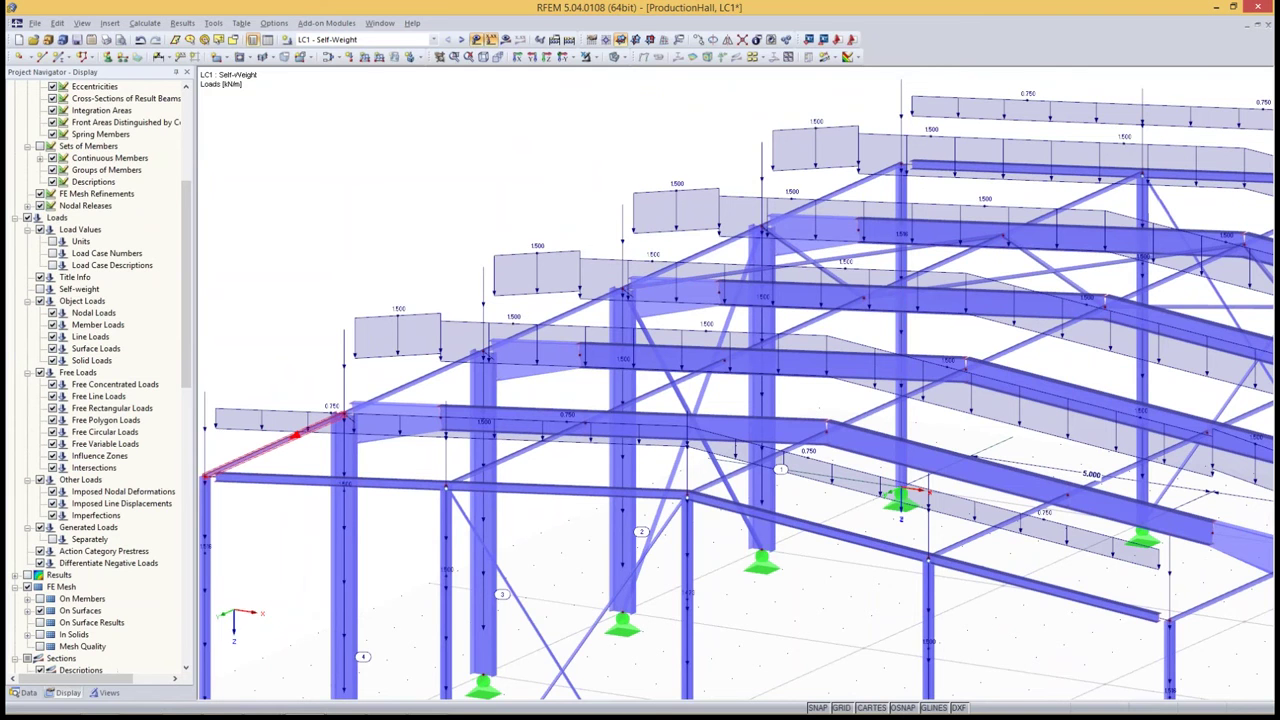
pyautogui.click(52, 265)
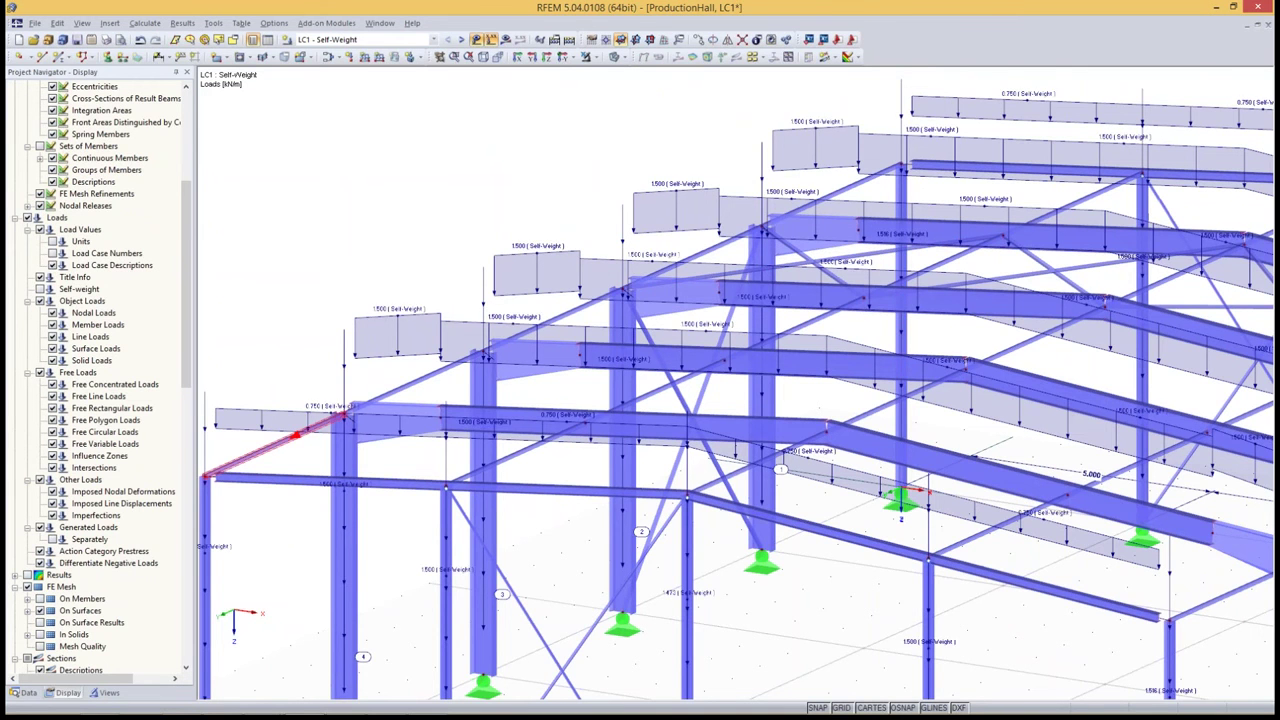
pyautogui.click(53, 253)
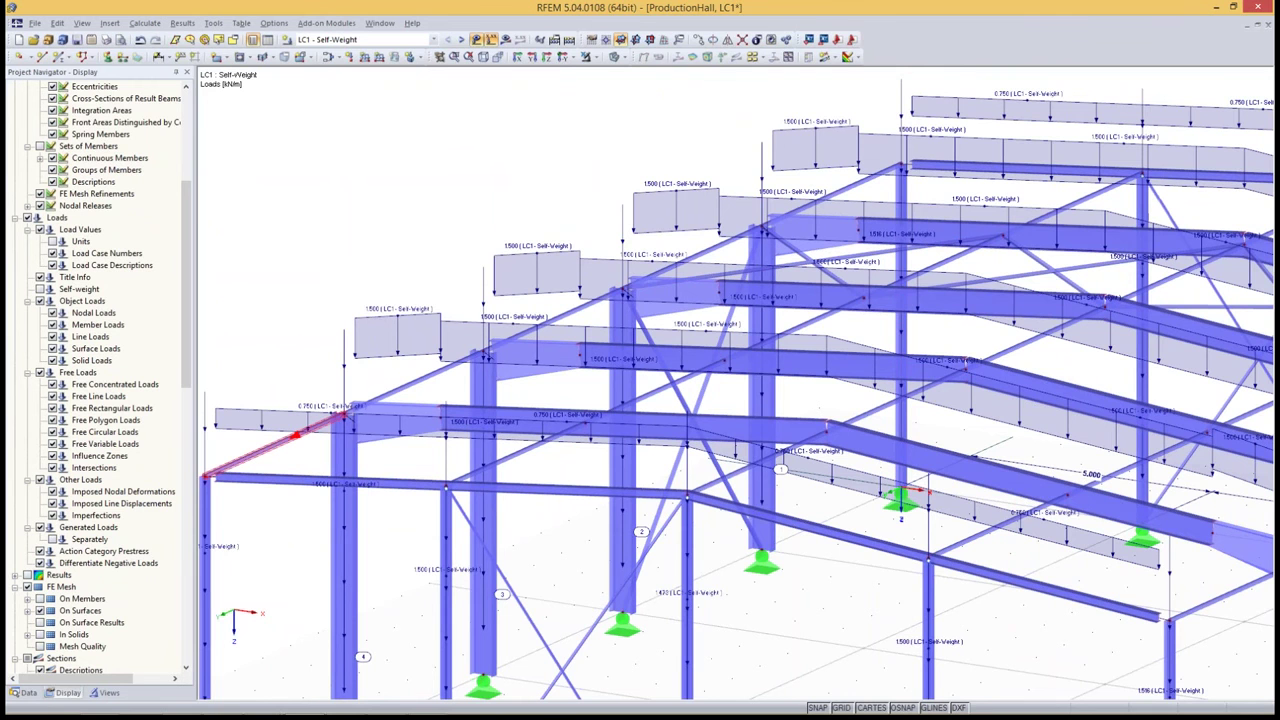
pyautogui.click(52, 241)
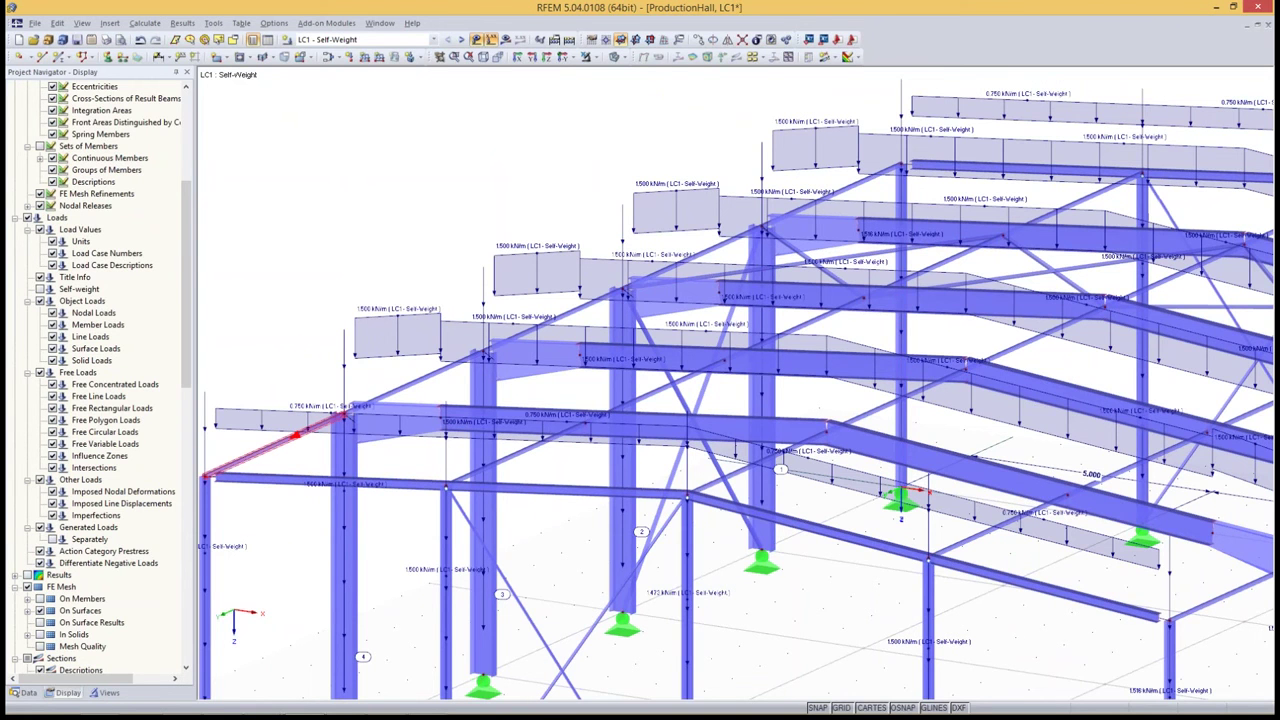
pyautogui.click(53, 253)
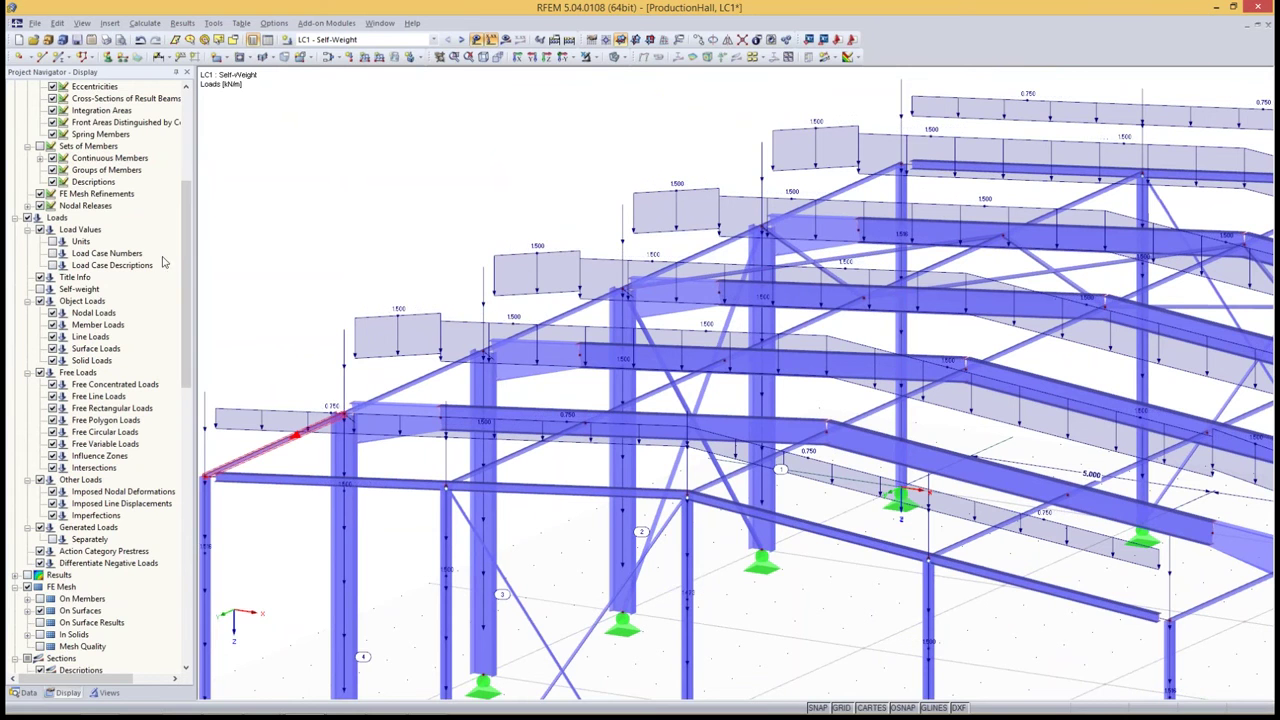
pyautogui.moveTo(188, 232); pyautogui.dragTo(195, 330)
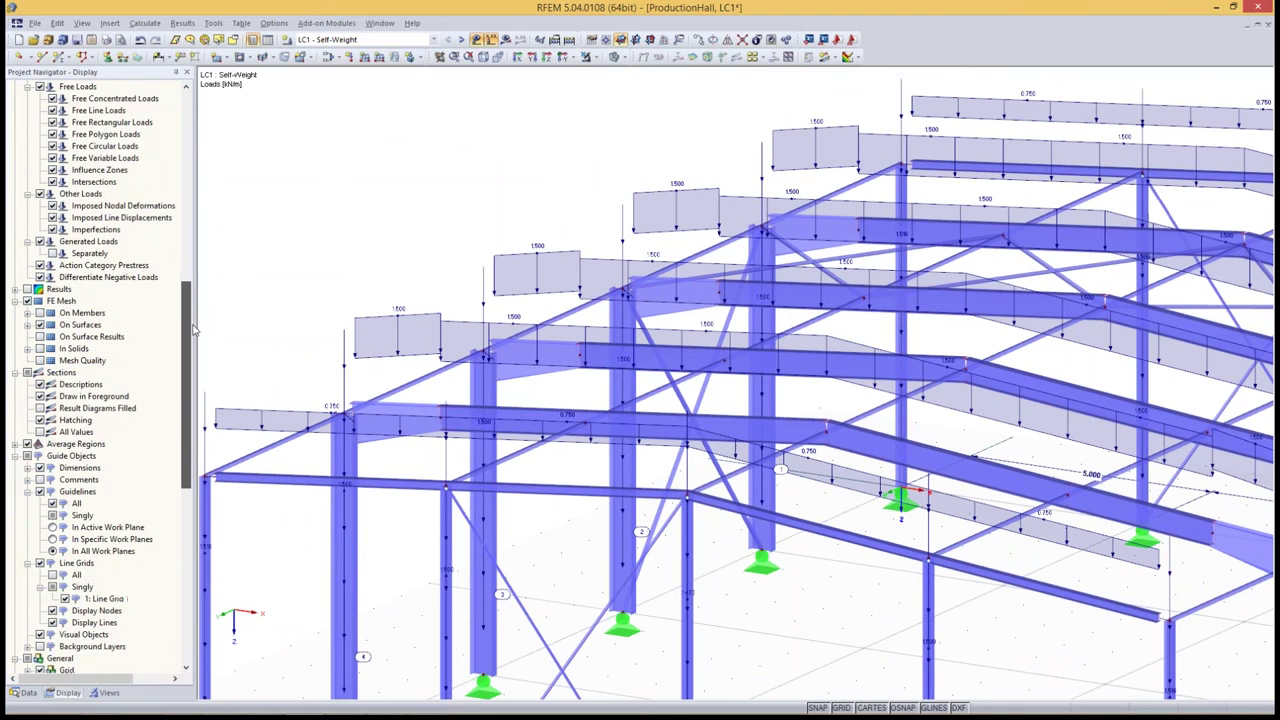
# - Turn on calculation results display and zoom out to the whole hall
pyautogui.click(15, 290)
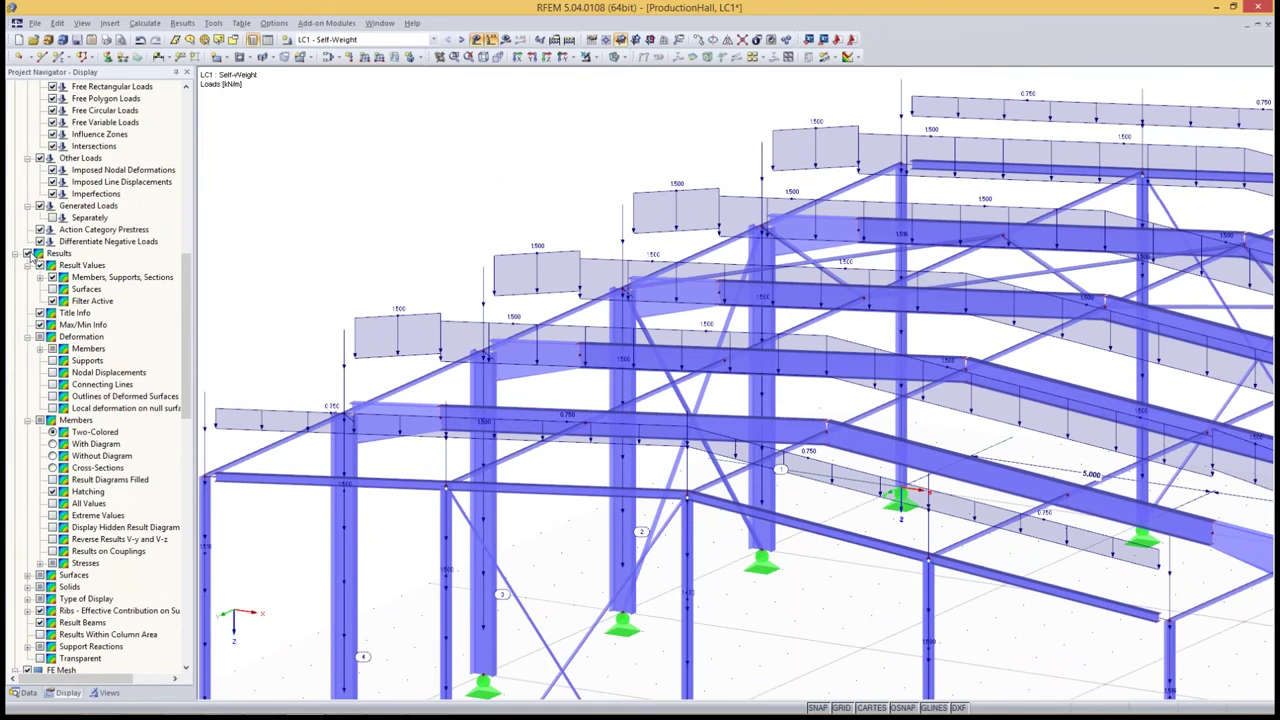
pyautogui.click(38, 254)
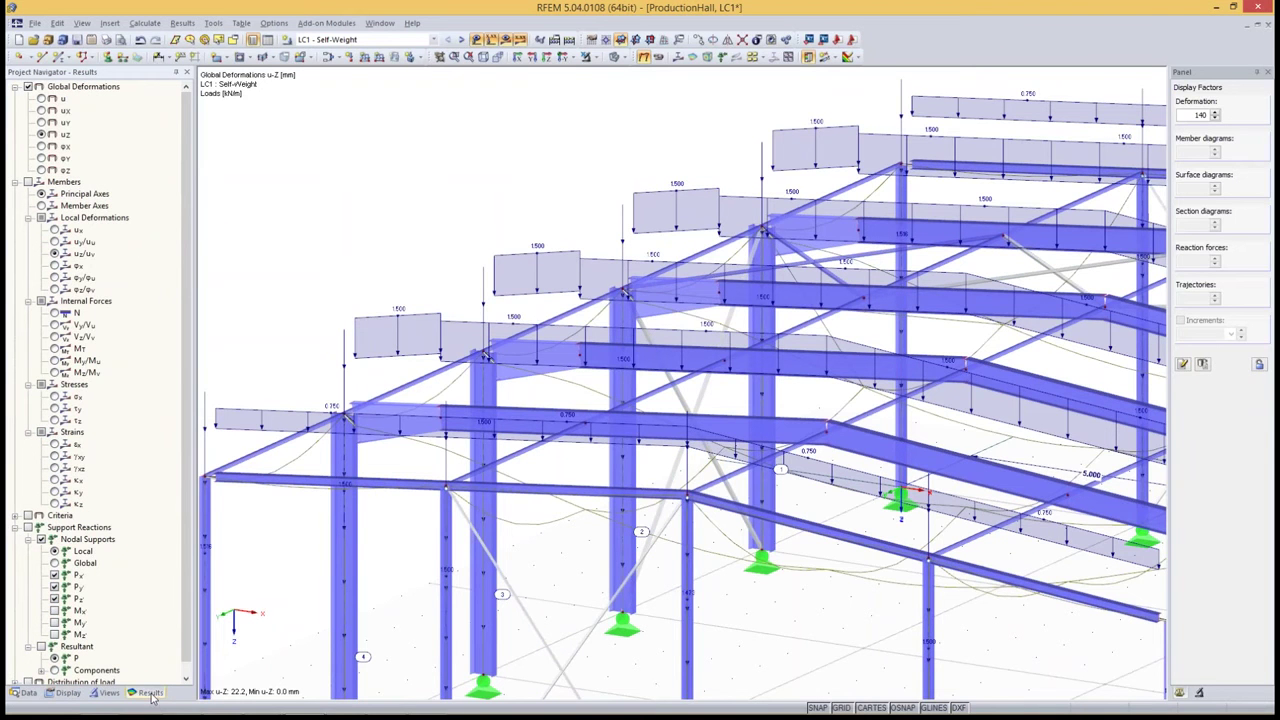
pyautogui.click(62, 693)
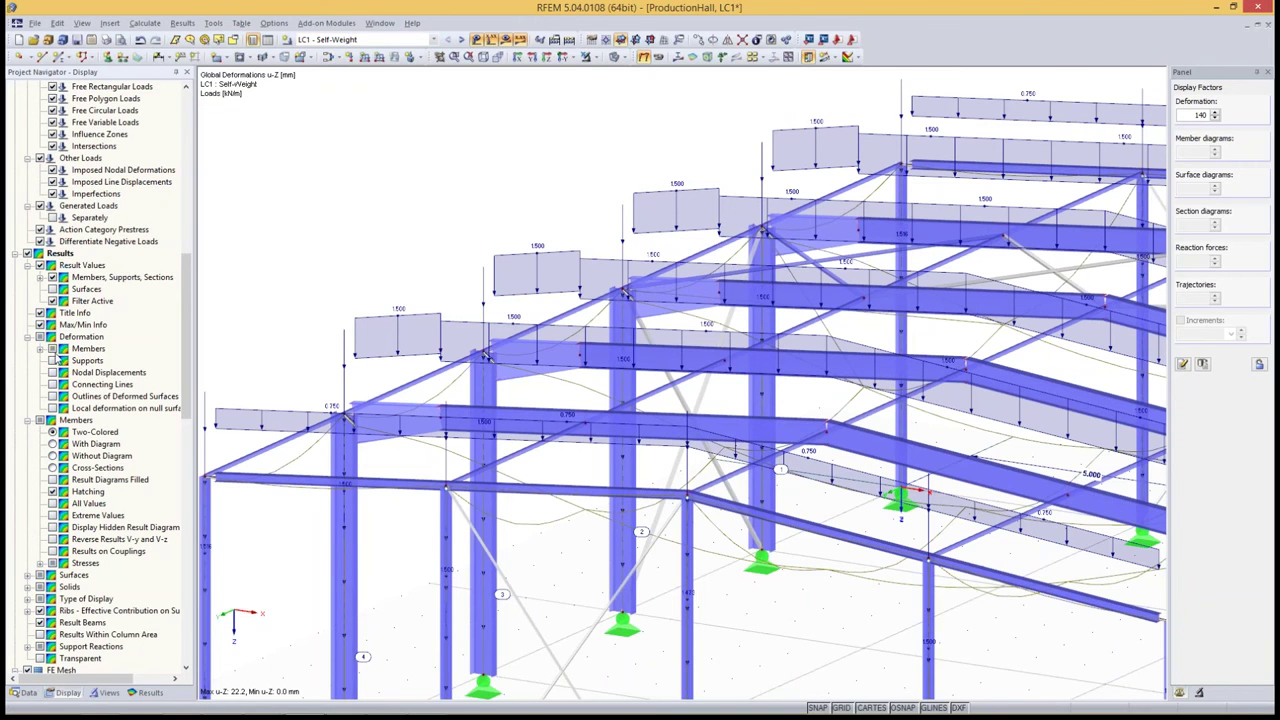
pyautogui.scroll(-3, 485, 355)
pyautogui.moveTo(963, 376)
pyautogui.mouseDown(button='middle')
pyautogui.moveTo(773, 190)
pyautogui.moveTo(790, 345)
pyautogui.mouseUp(button='middle')
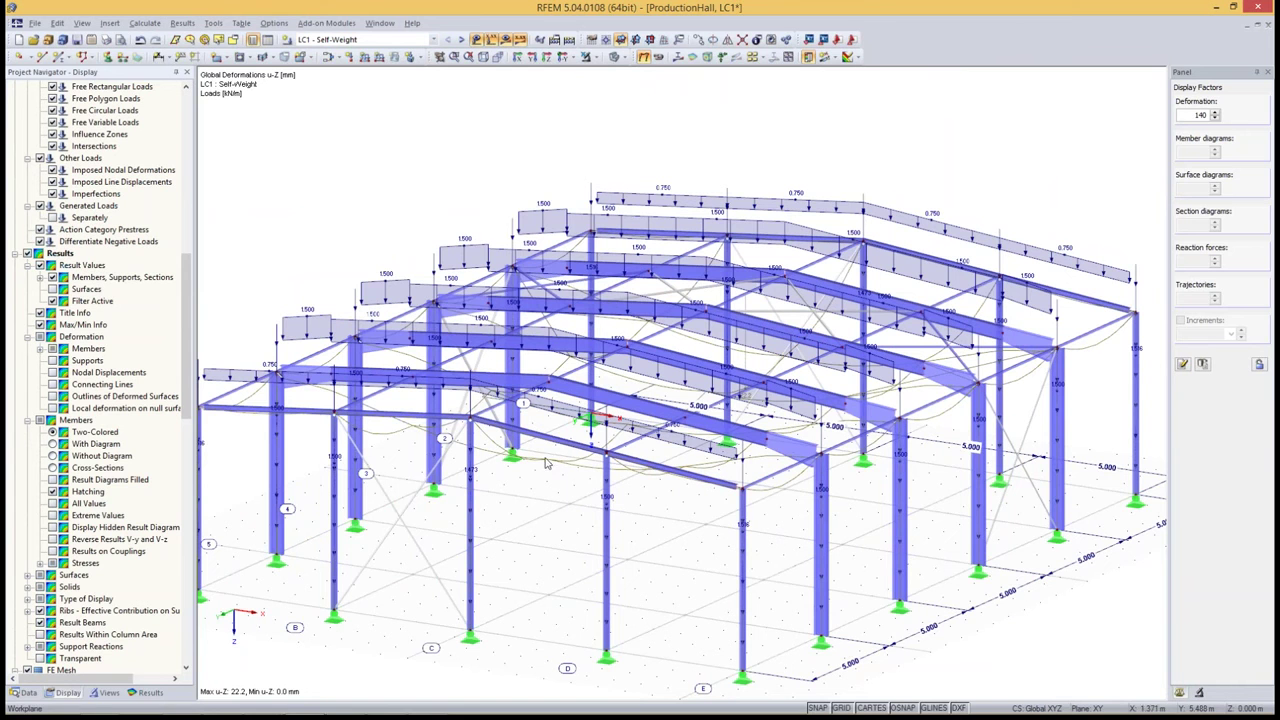
# - Hide load diagrams and show member deformations as colored cross-sections (max 22.2 mm)
pyautogui.click(476, 39)
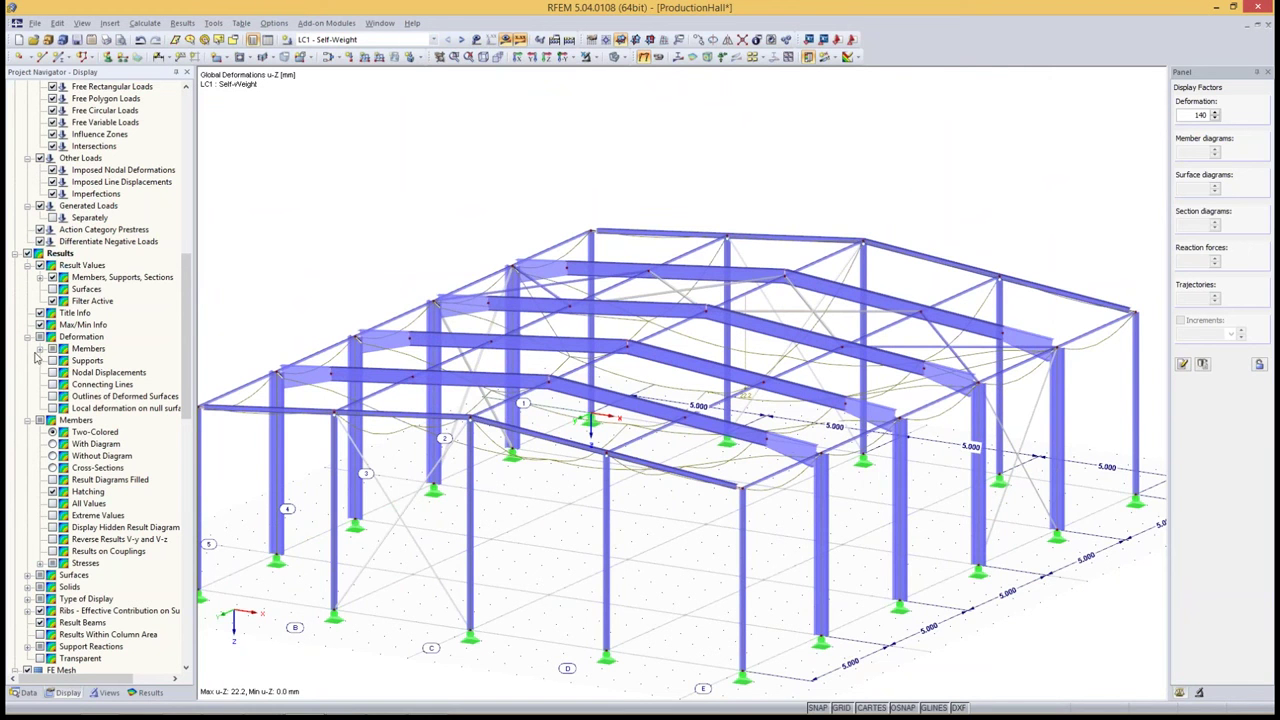
pyautogui.click(72, 340)
pyautogui.click(40, 348)
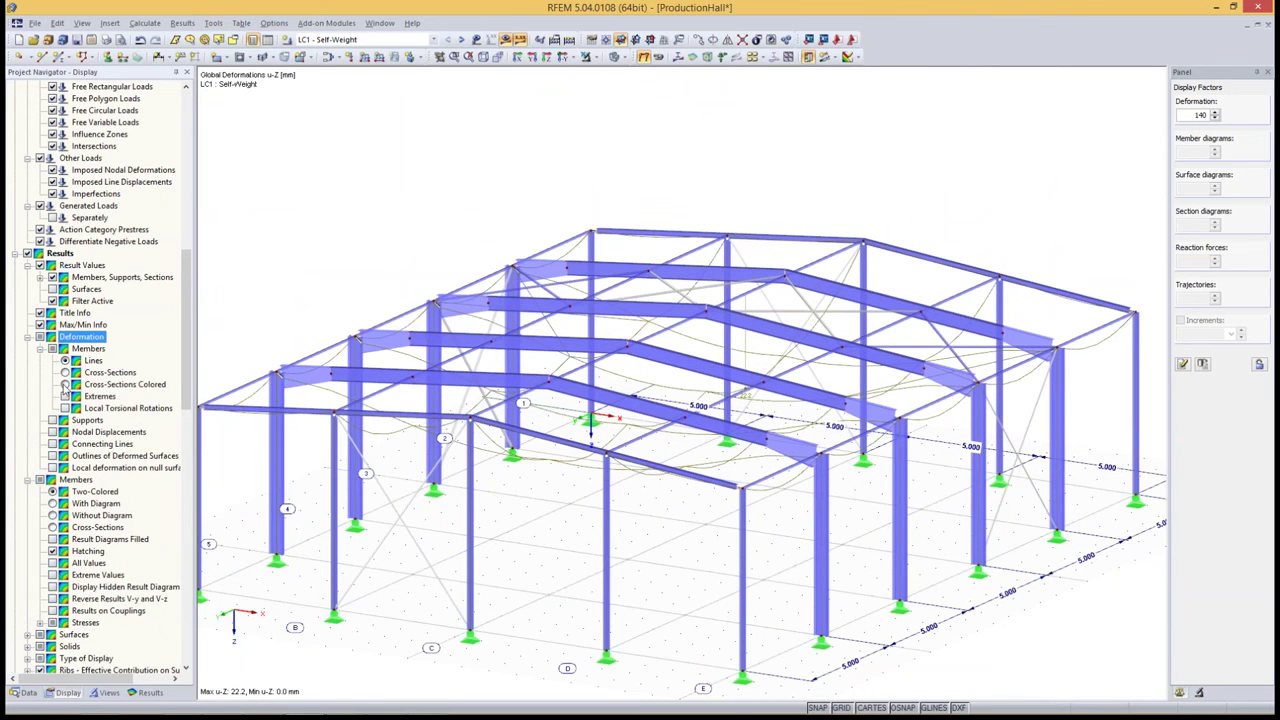
pyautogui.click(64, 384)
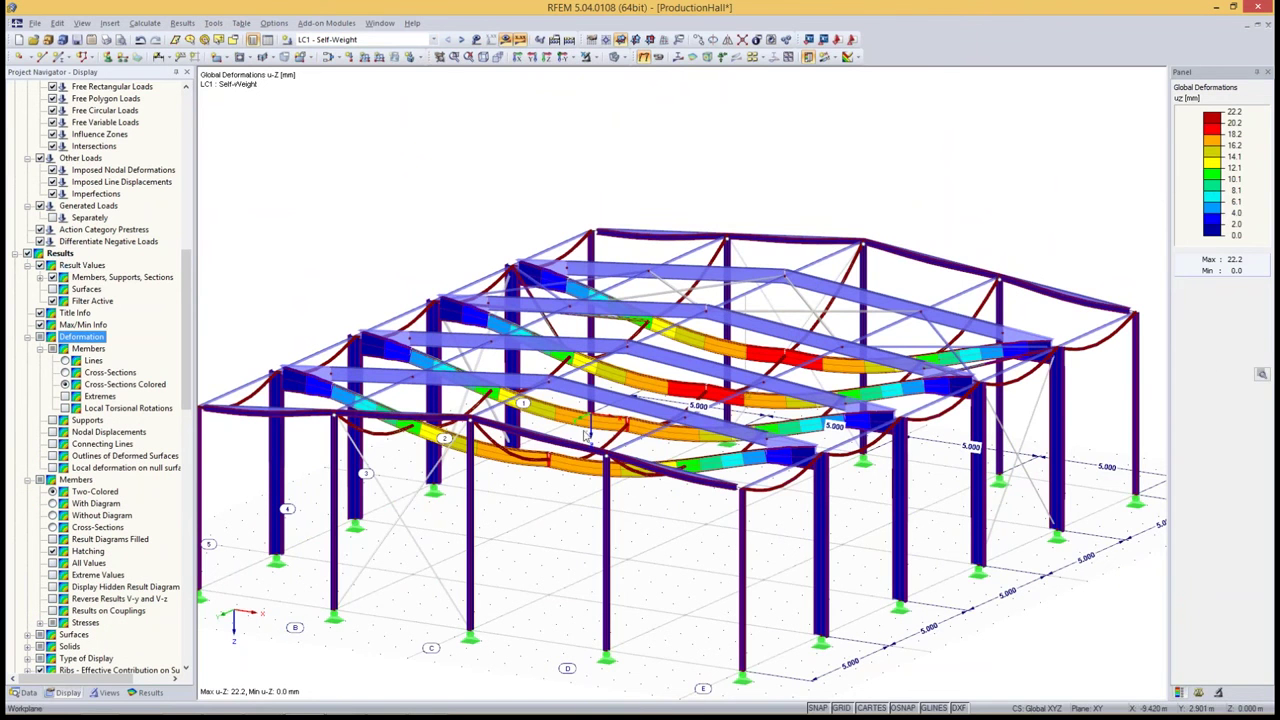
pyautogui.keyDown('ctrl'); pyautogui.moveTo(560, 480); pyautogui.dragTo(528, 491, button='middle'); pyautogui.keyUp('ctrl')
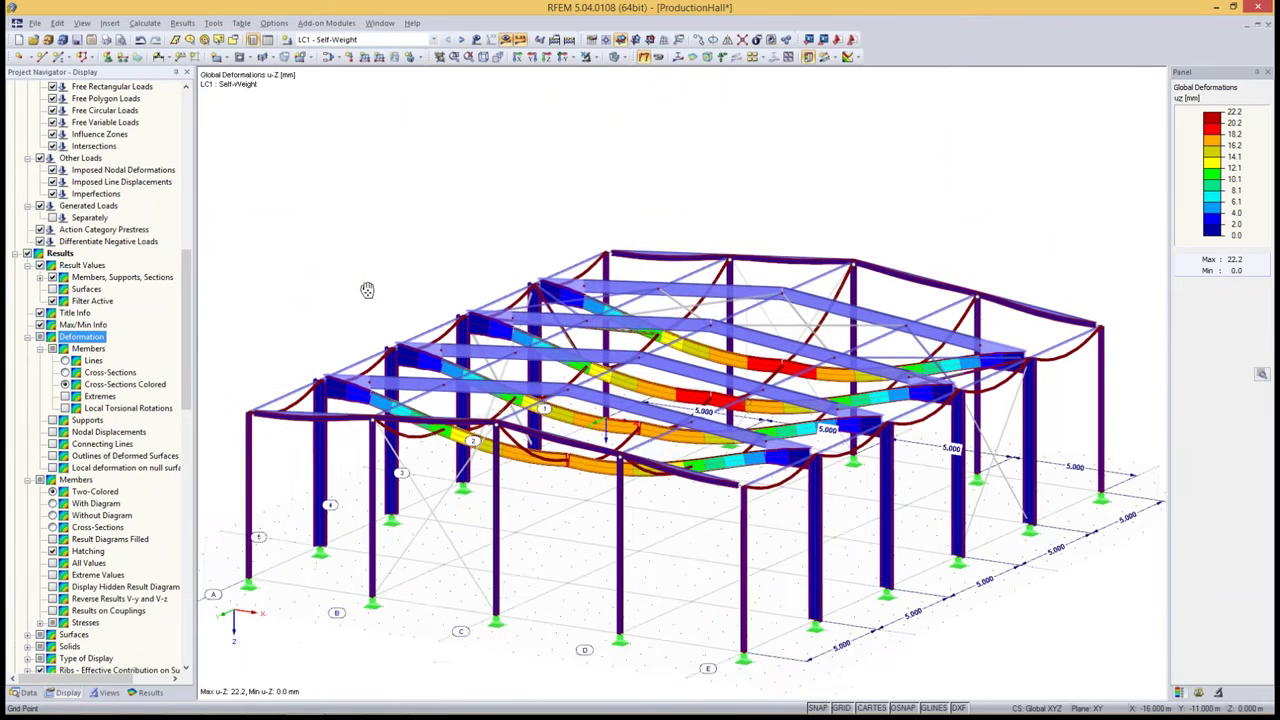
pyautogui.moveTo(367, 297); pyautogui.dragTo(393, 249, button='middle')
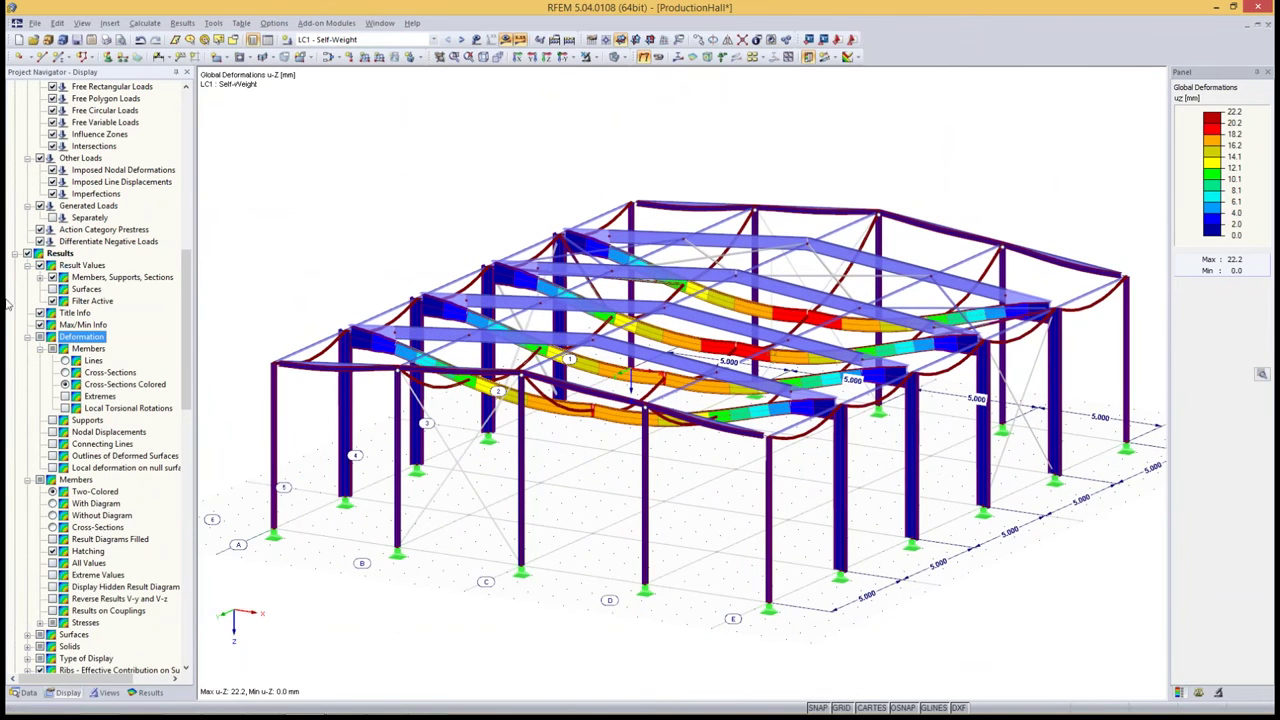
pyautogui.scroll(-2, 76, 414)
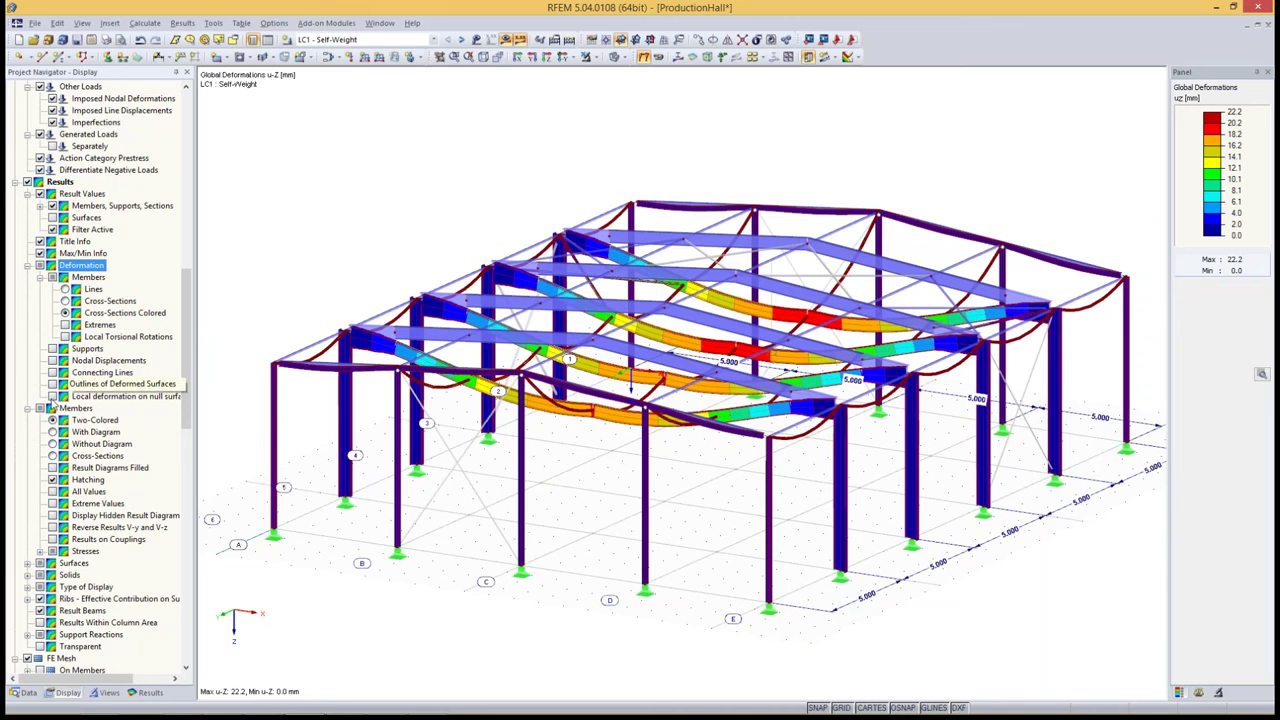
pyautogui.moveTo(366, 38); pyautogui.dragTo(370, 316)
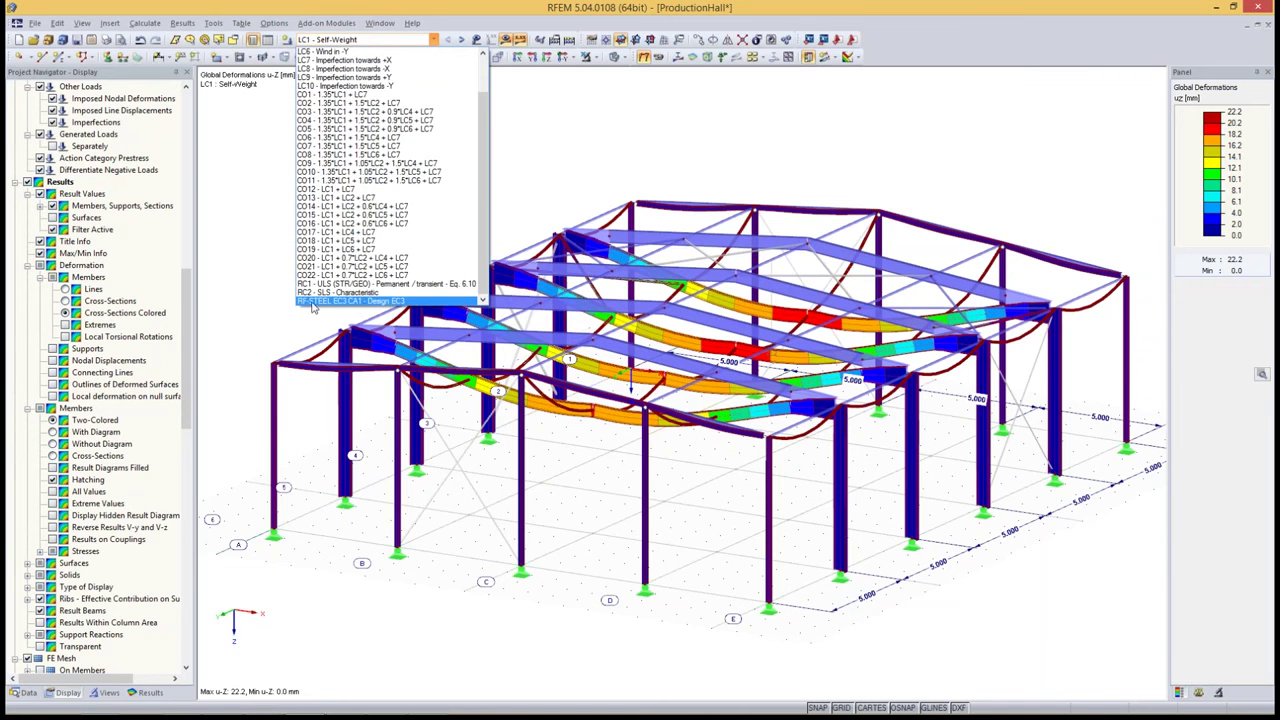
# - Calculate RF-STEEL EC3 CA1 and show its design ratios on the whole hall, peaking at 0.90
pyautogui.click(320, 302)
pyautogui.scroll(-10, 570, 342)
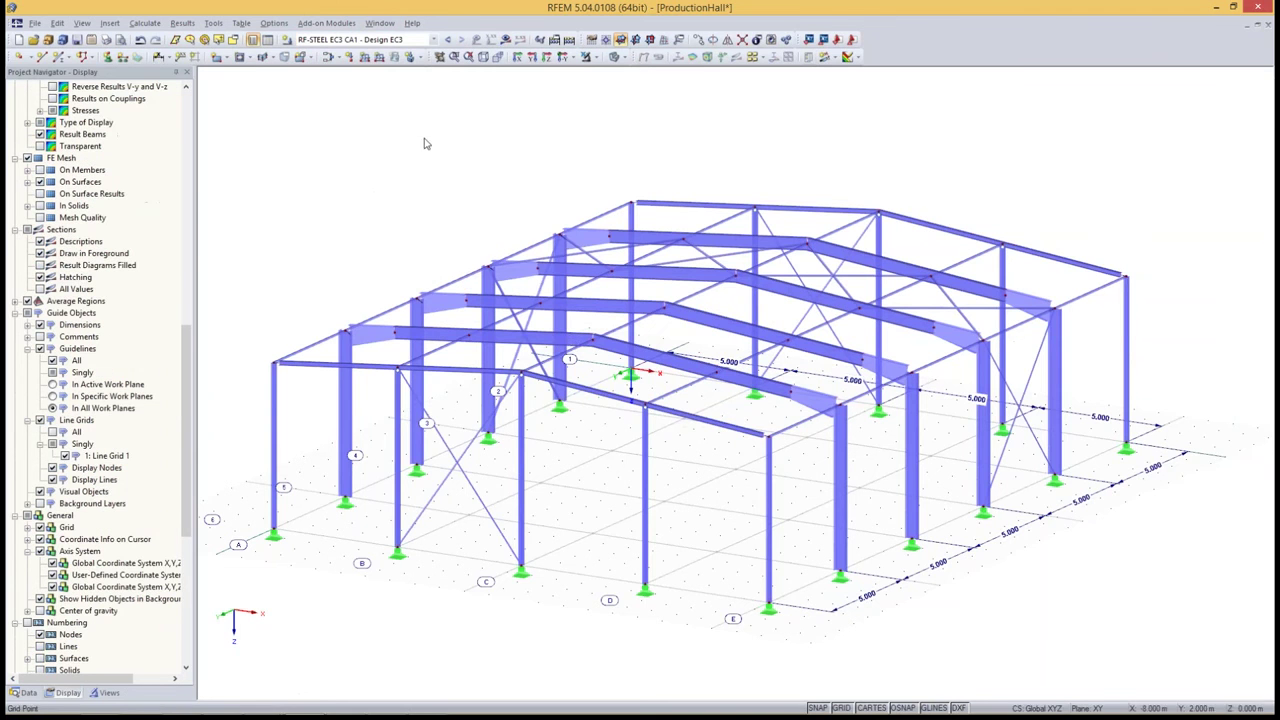
pyautogui.click(506, 38)
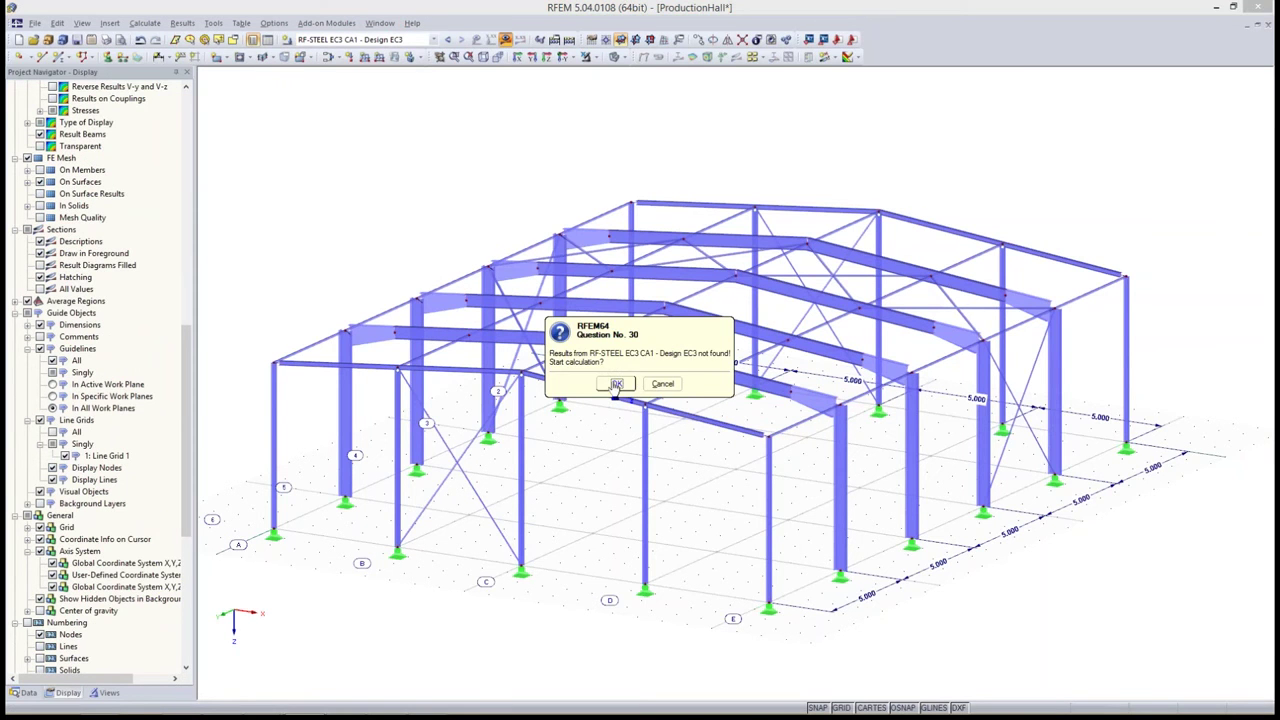
pyautogui.press('Return')
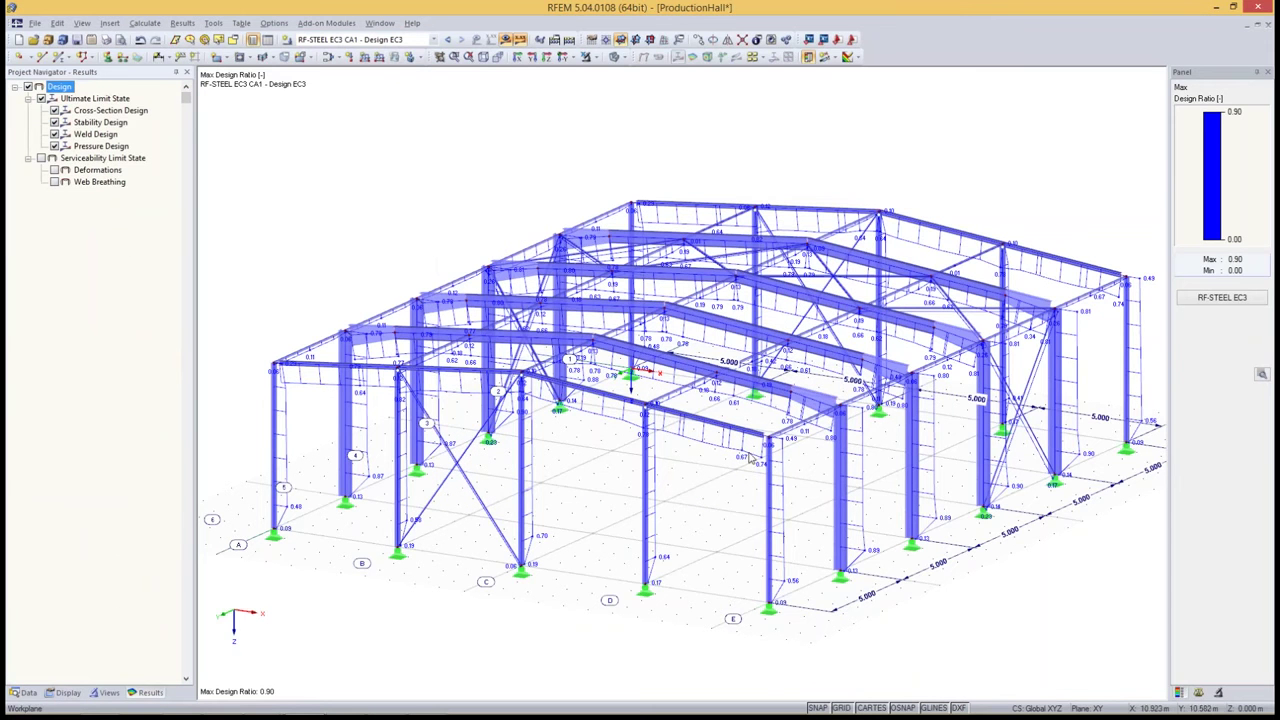
pyautogui.scroll(2, 793, 515)
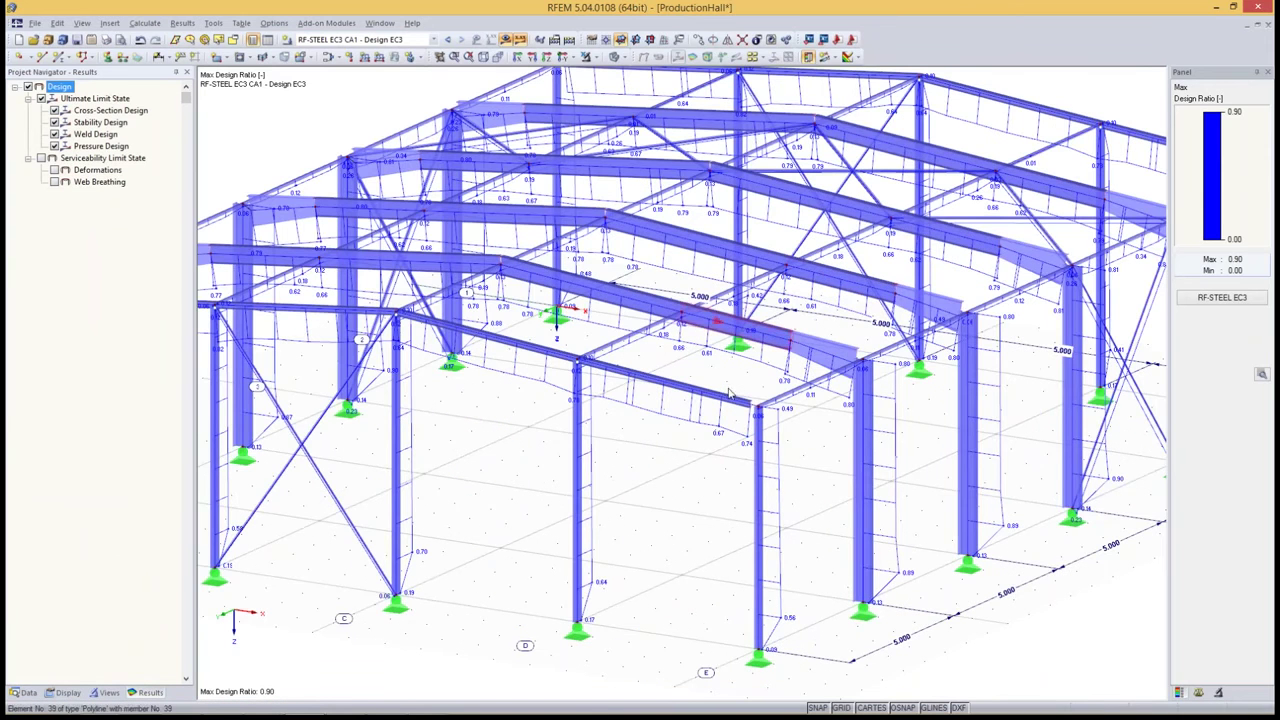
pyautogui.press('F8')
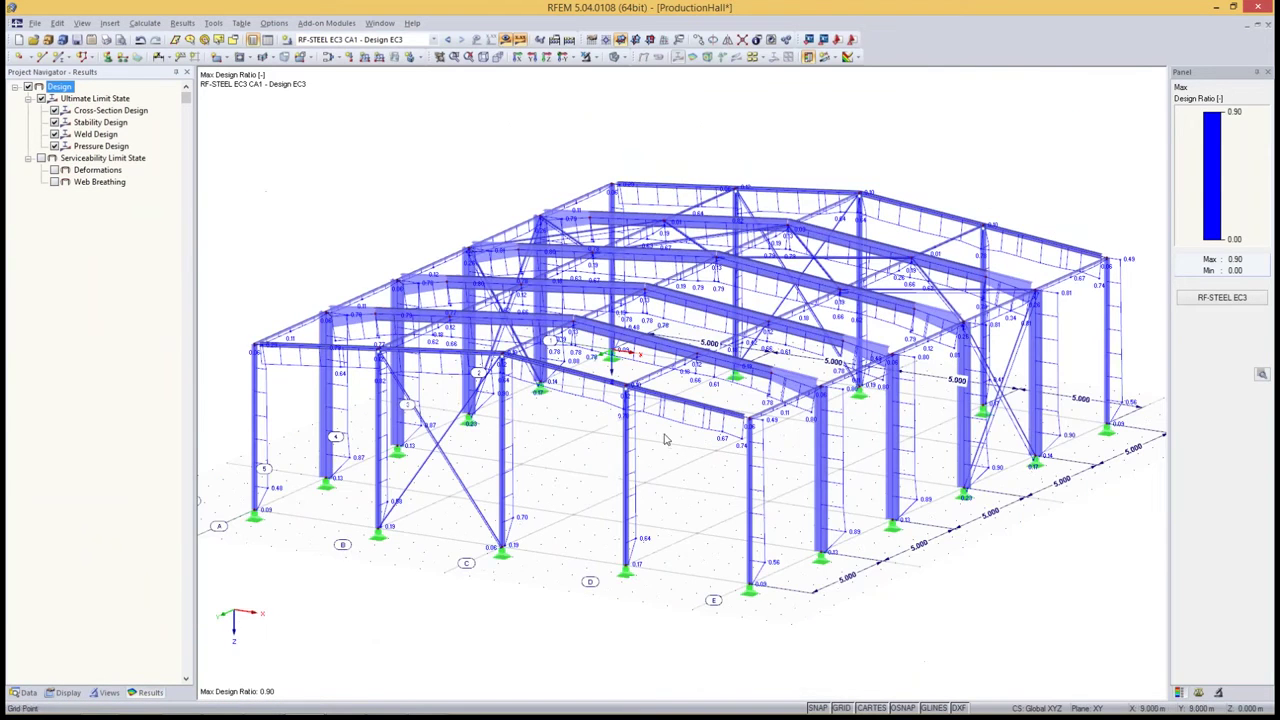
# - Show the RF-STEEL EC3 design ratios on cross-sections with the 0.00–1.00 isoband colour scale
pyautogui.click(67, 692)
pyautogui.scroll(6, 75, 358)
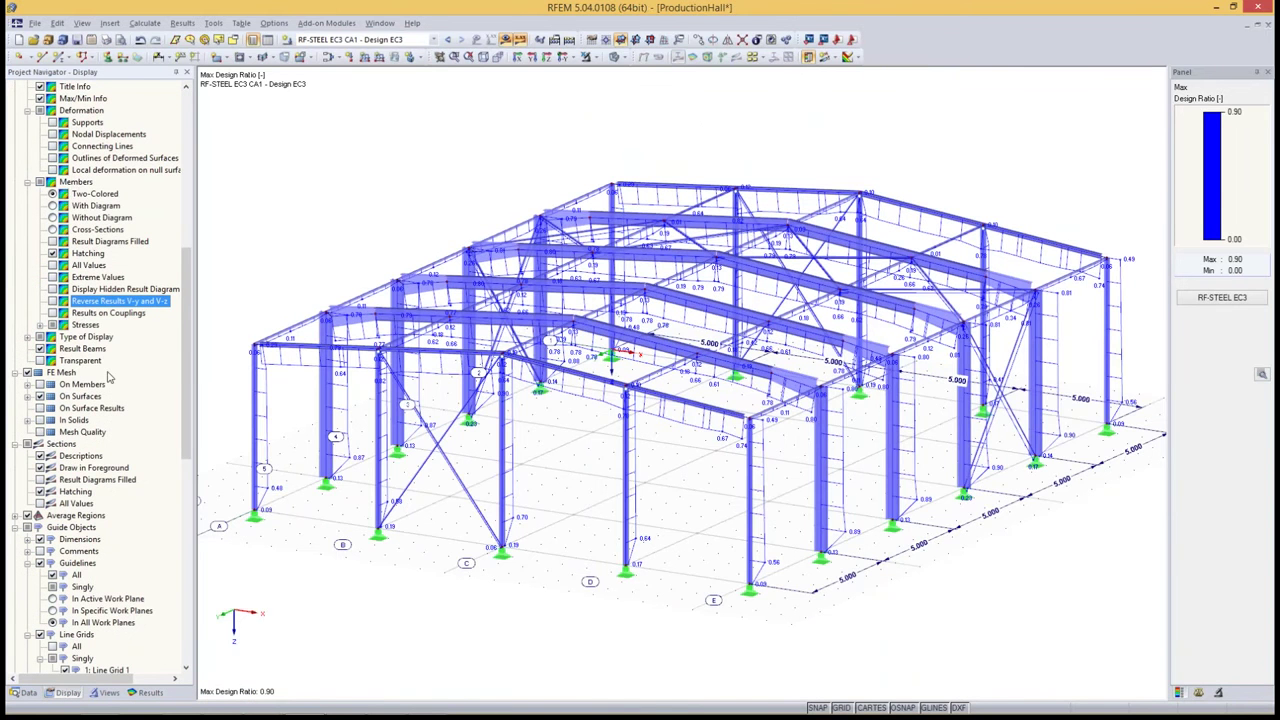
pyautogui.scroll(4, 110, 377)
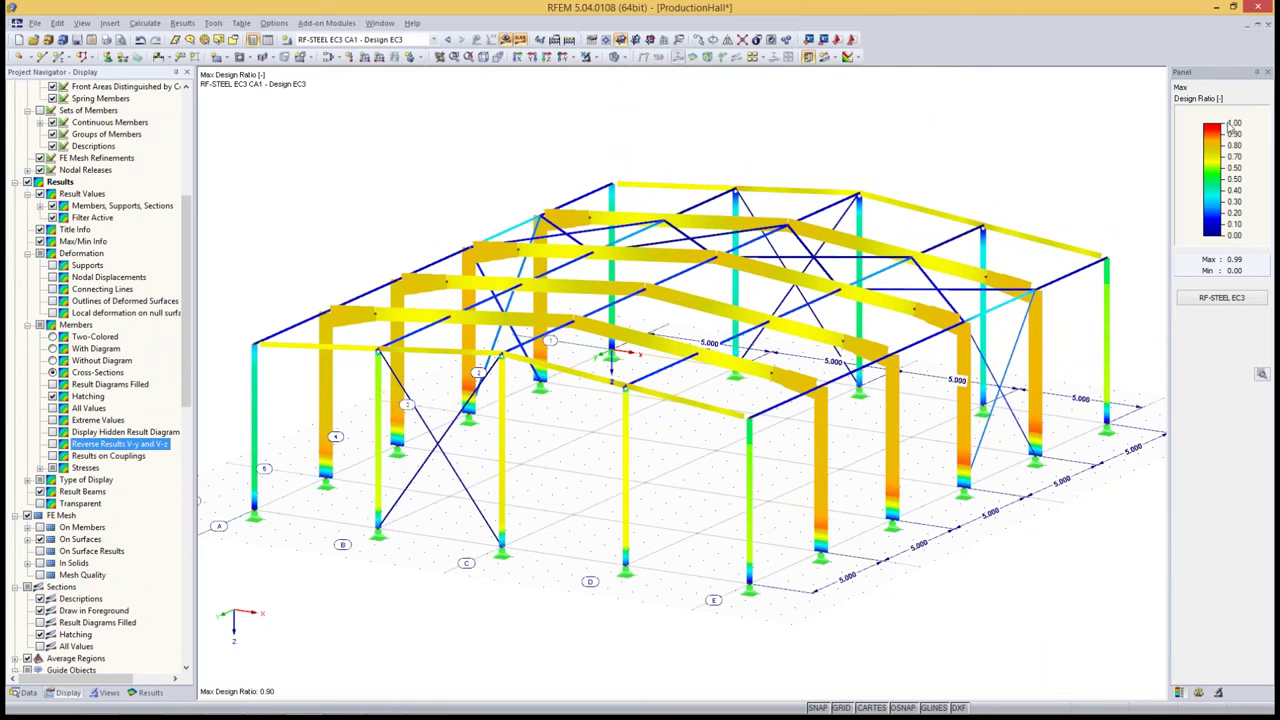
pyautogui.doubleClick(1212, 188)
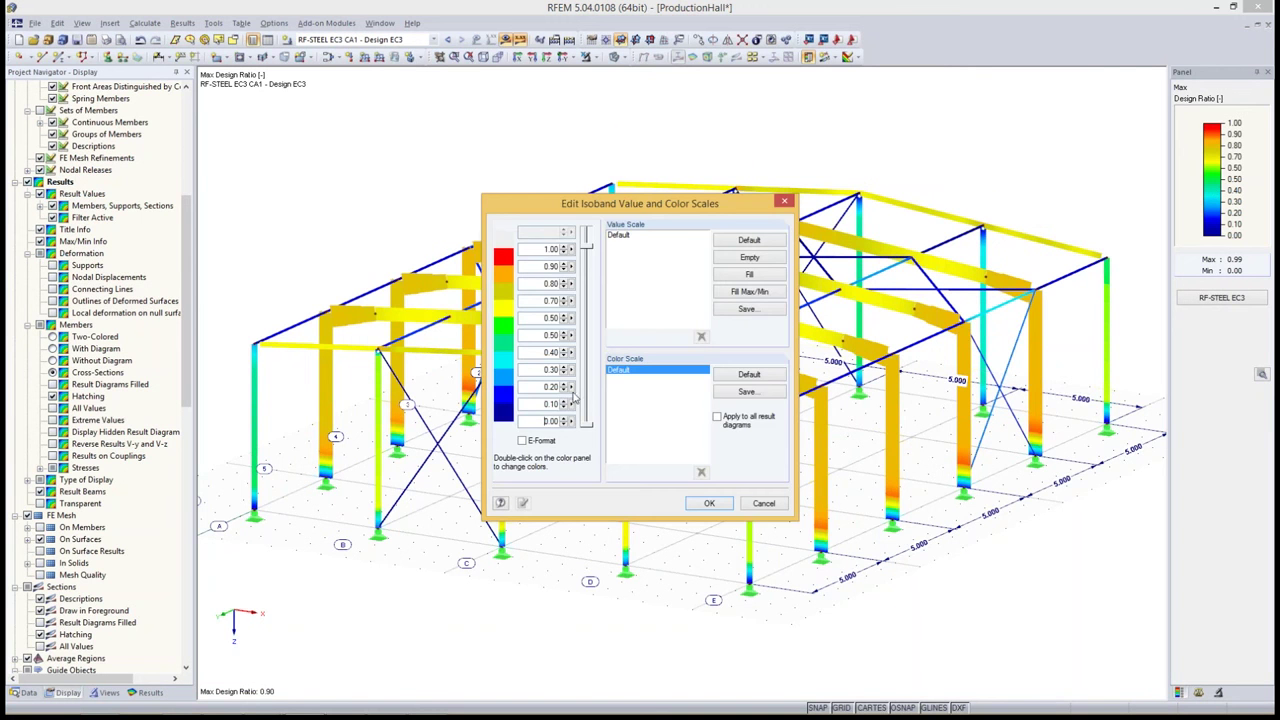
pyautogui.click(708, 503)
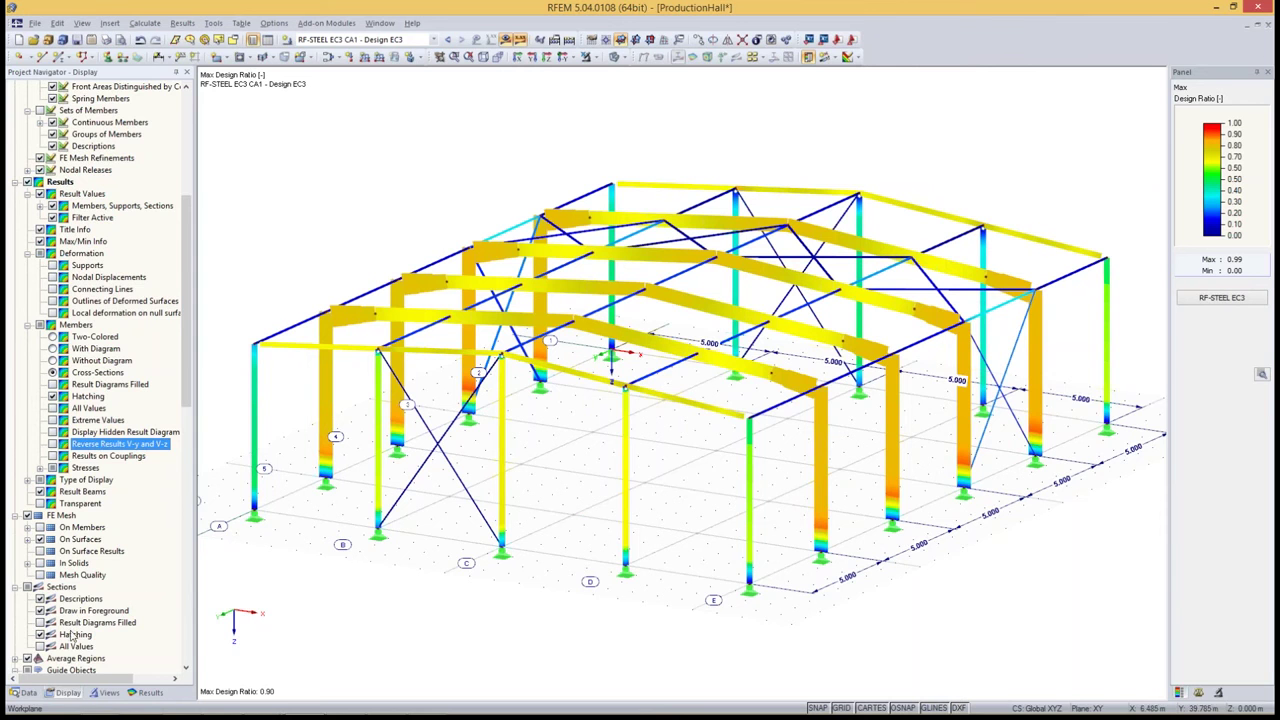
pyautogui.scroll(-2, 95, 287)
pyautogui.scroll(-2, 95, 287)
pyautogui.scroll(-3, 95, 287)
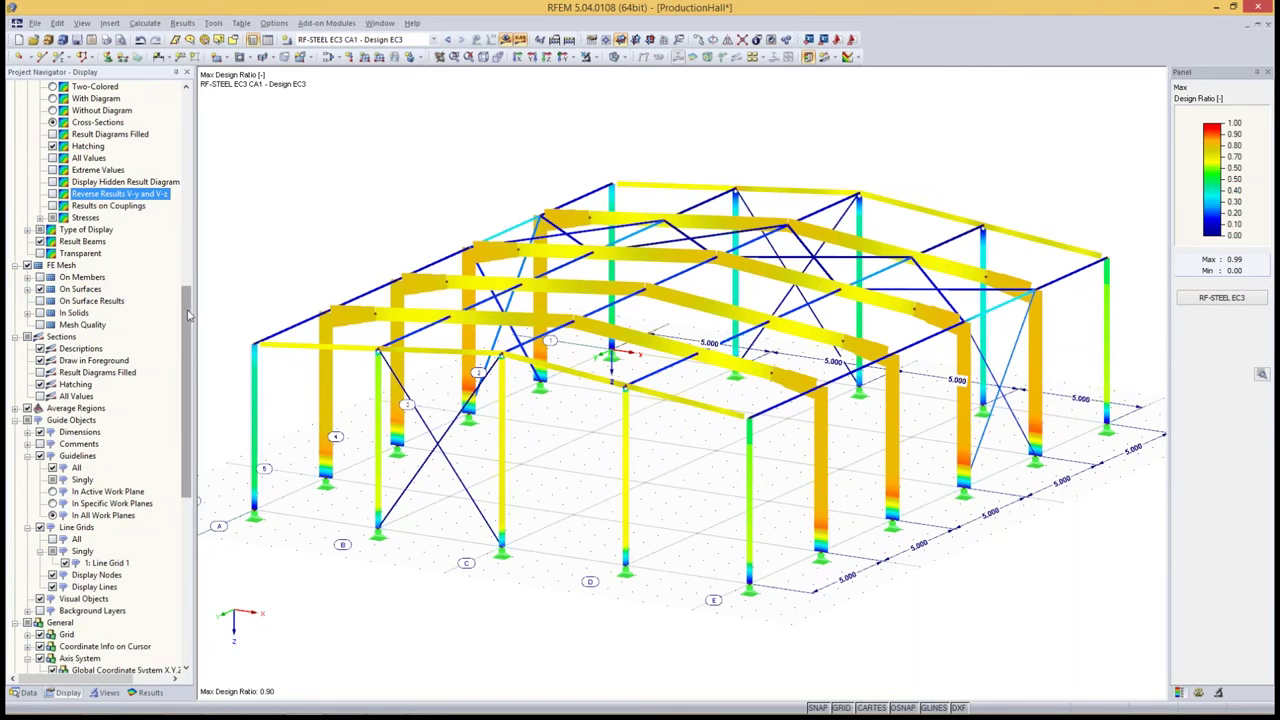
pyautogui.moveTo(188, 315); pyautogui.dragTo(186, 368)
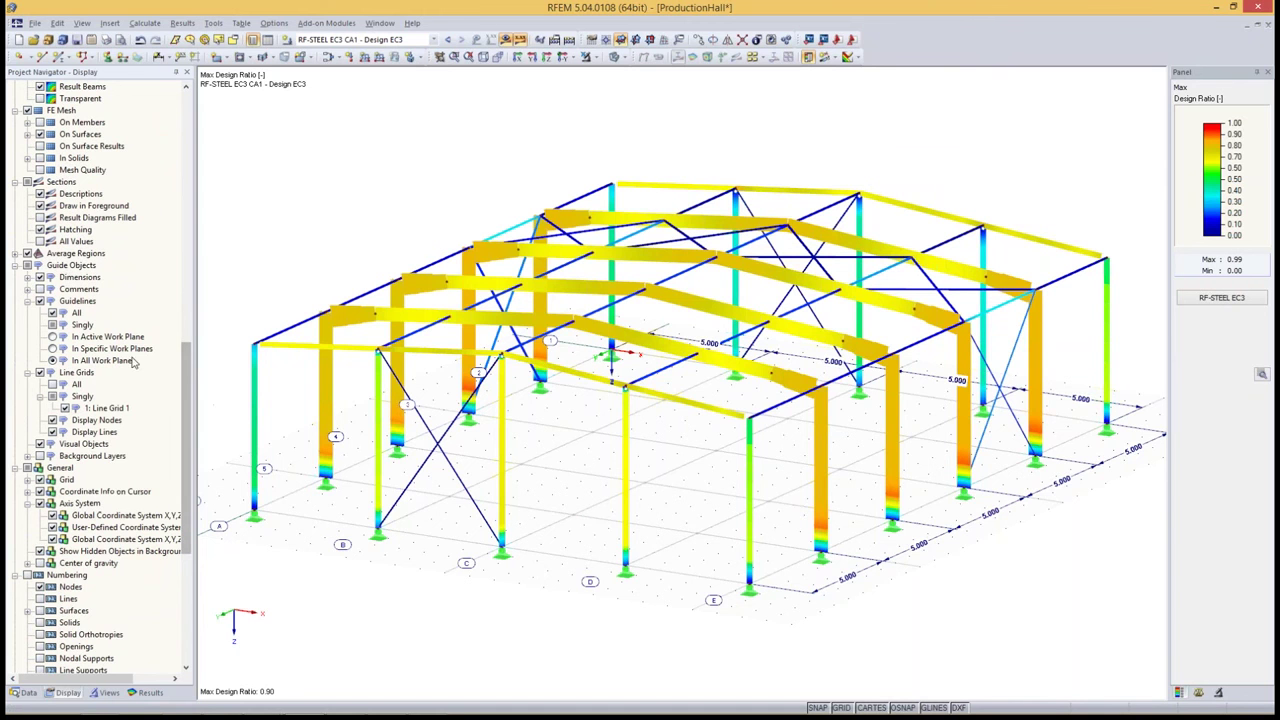
pyautogui.click(28, 279)
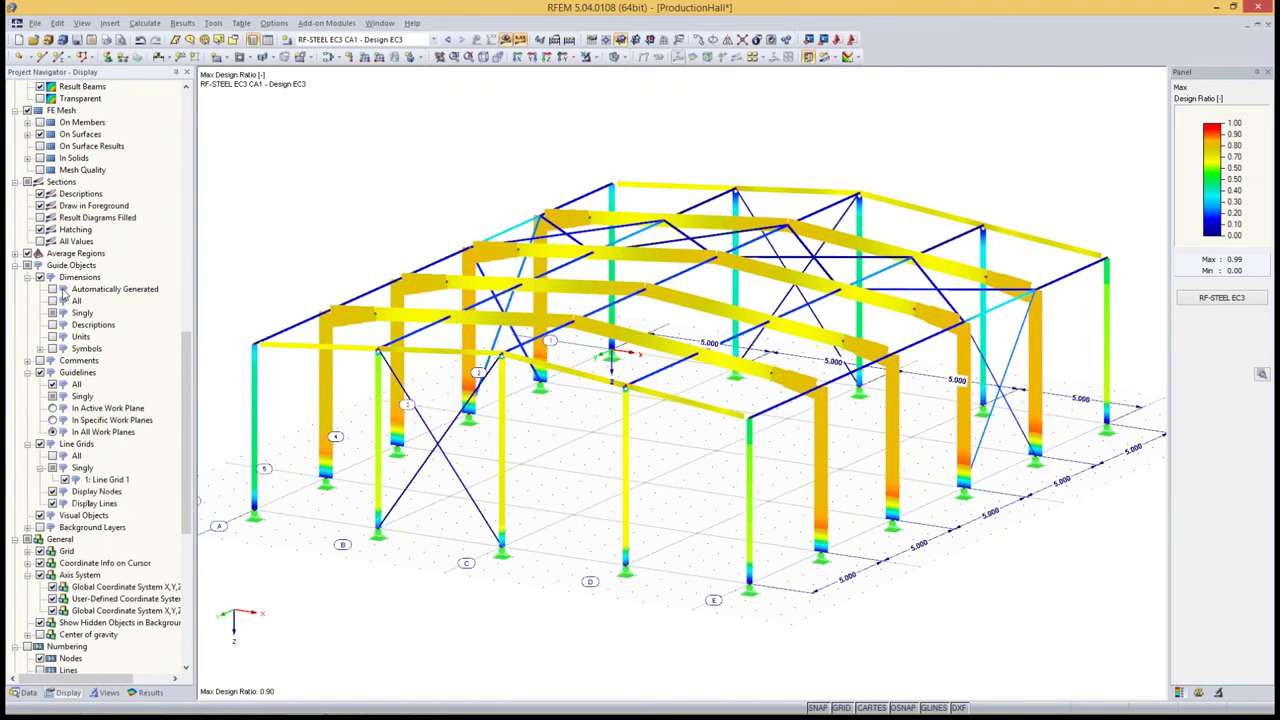
pyautogui.moveTo(185, 370); pyautogui.dragTo(185, 461)
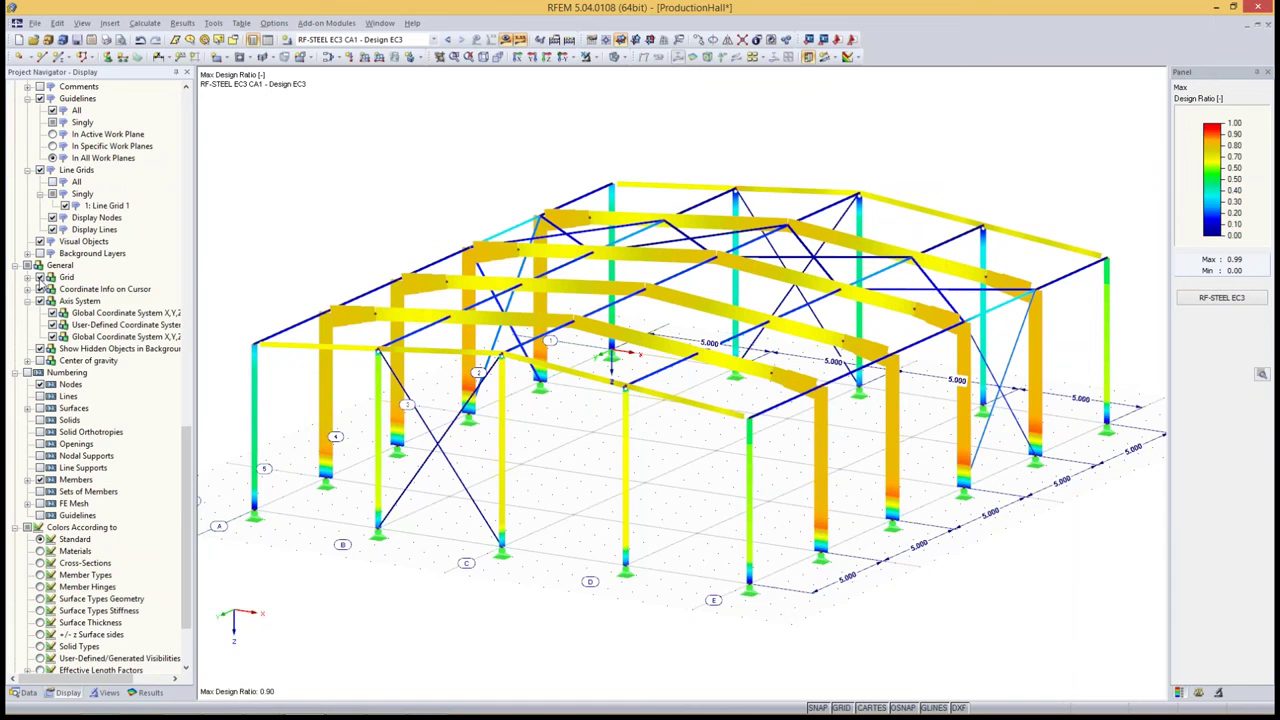
pyautogui.click(40, 278)
pyautogui.click(40, 277)
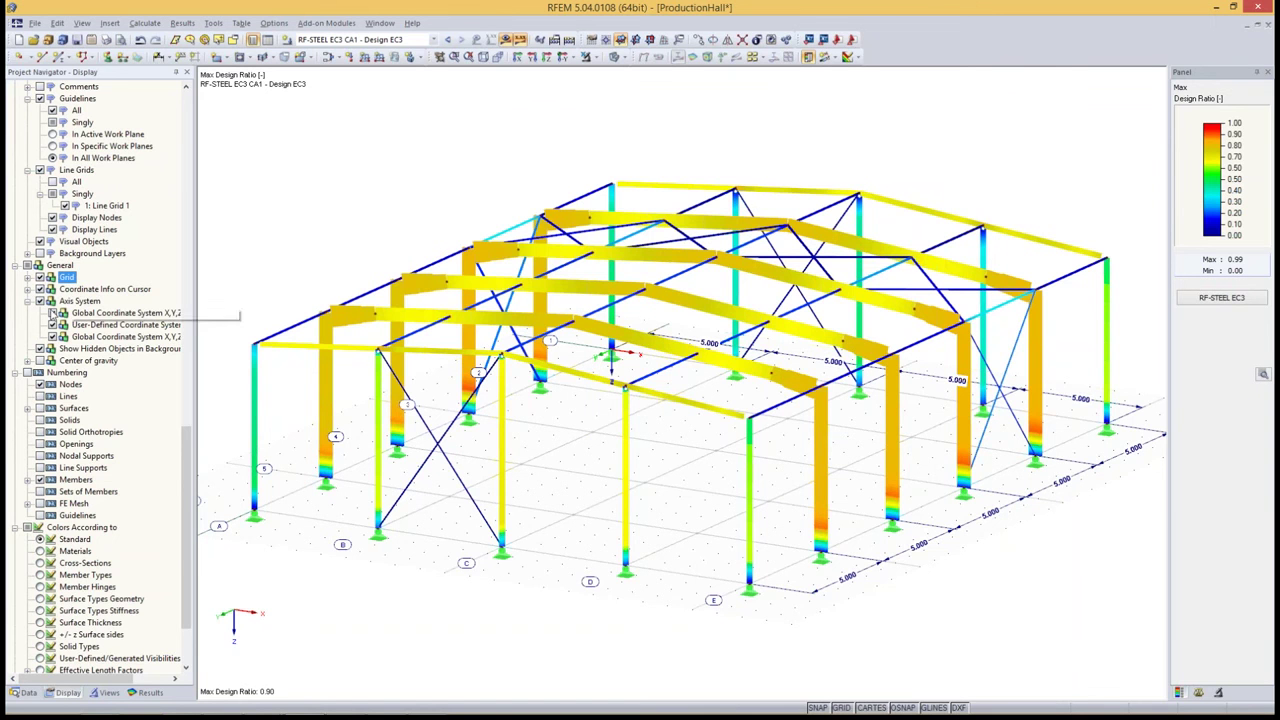
pyautogui.click(52, 336)
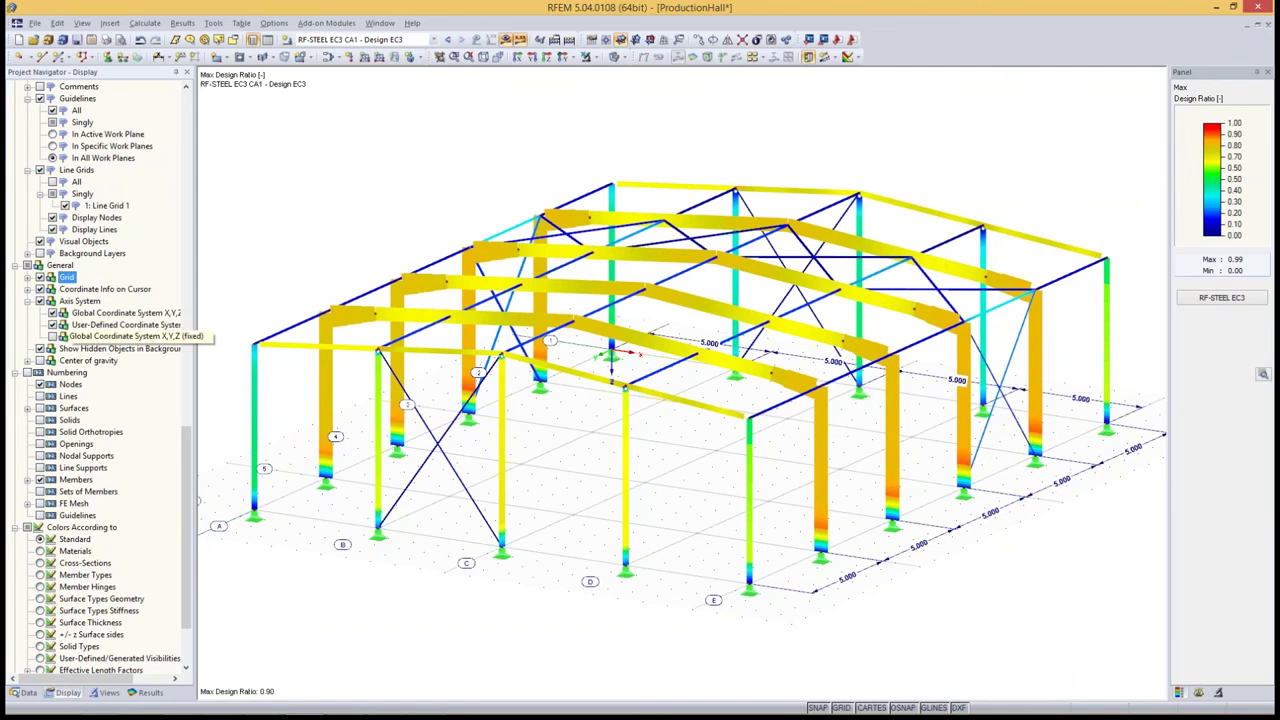
pyautogui.click(52, 336)
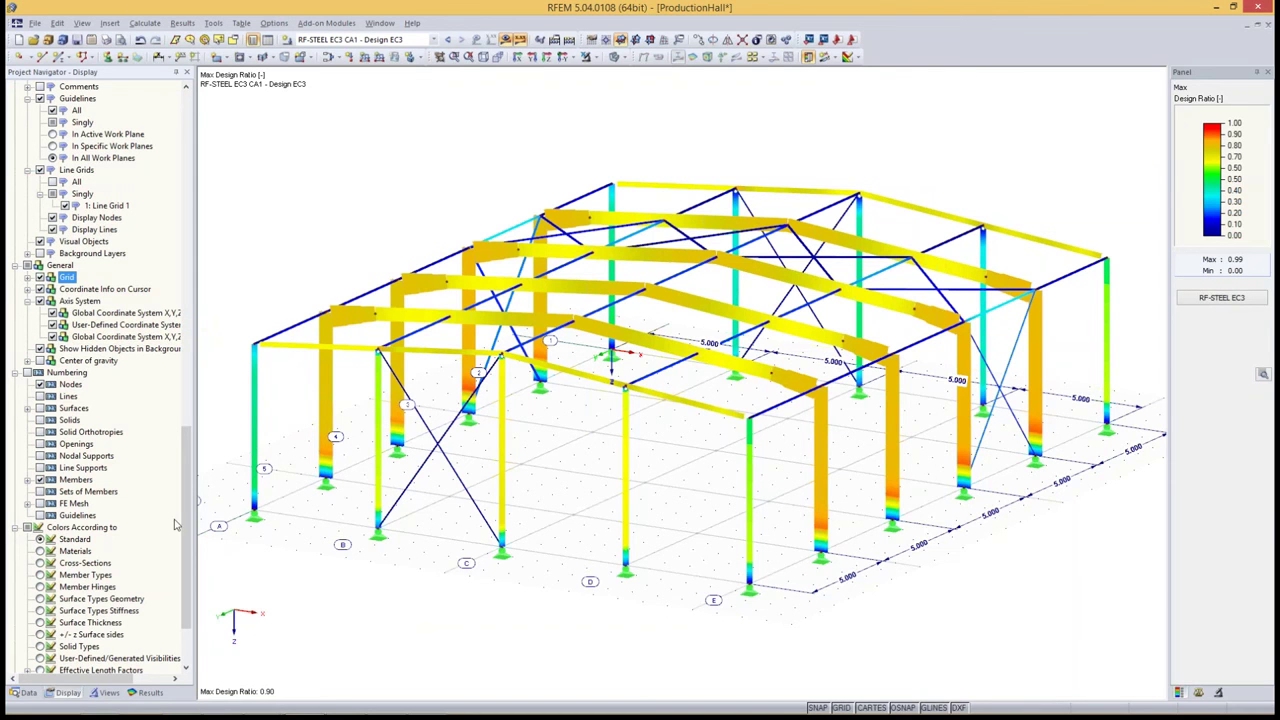
pyautogui.click(28, 373)
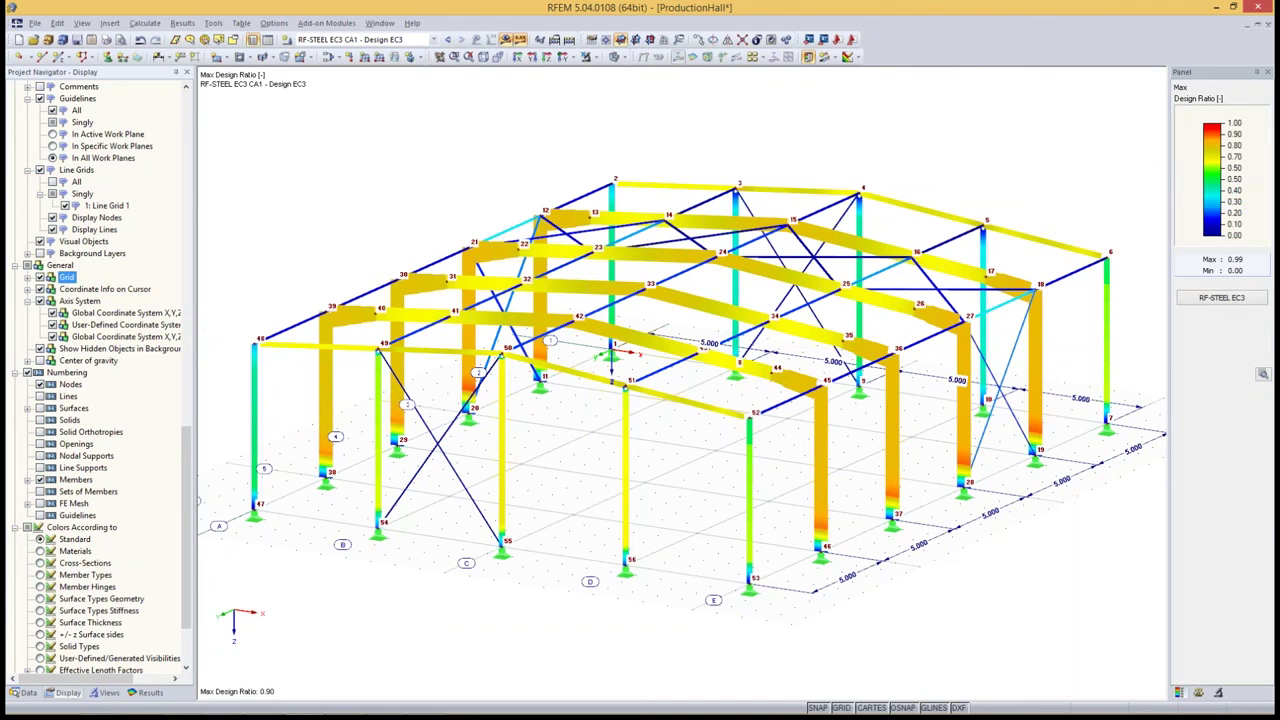
pyautogui.click(40, 384)
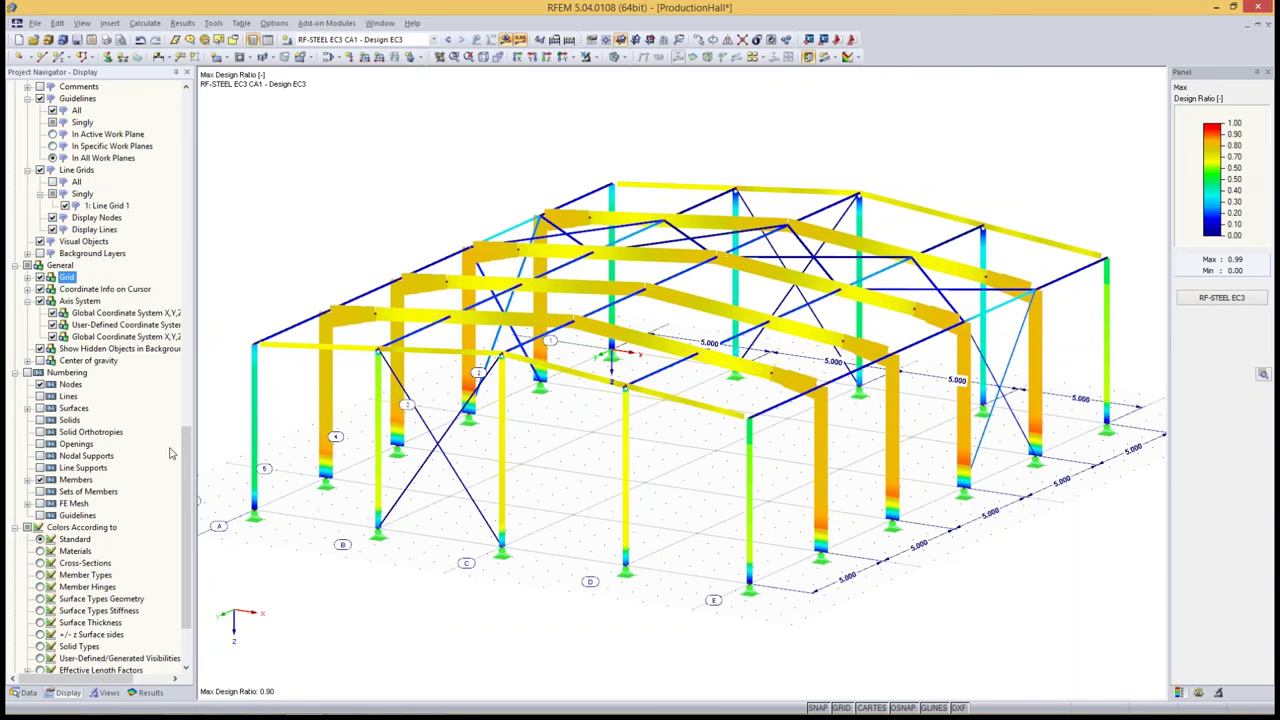
pyautogui.moveTo(186, 450); pyautogui.dragTo(186, 482)
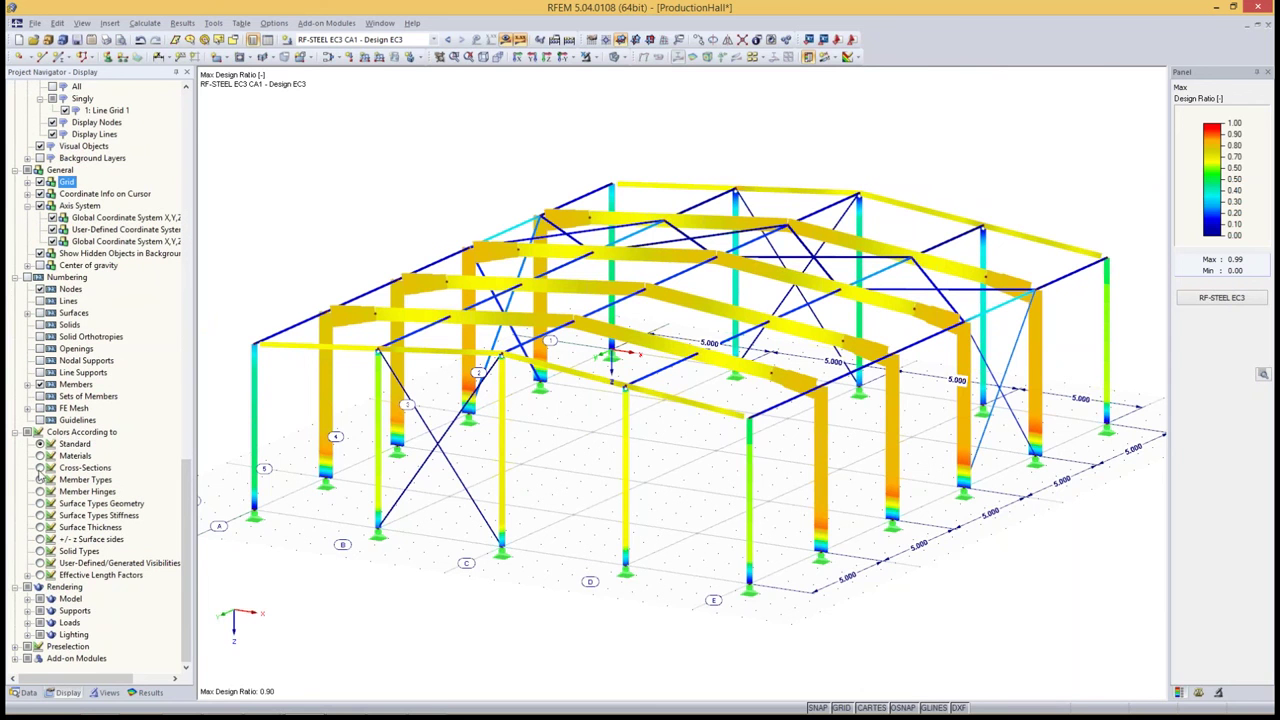
# - Colour the hall's members by cross-section, leaving cross-section 3's colour unchanged
pyautogui.click(490, 40)
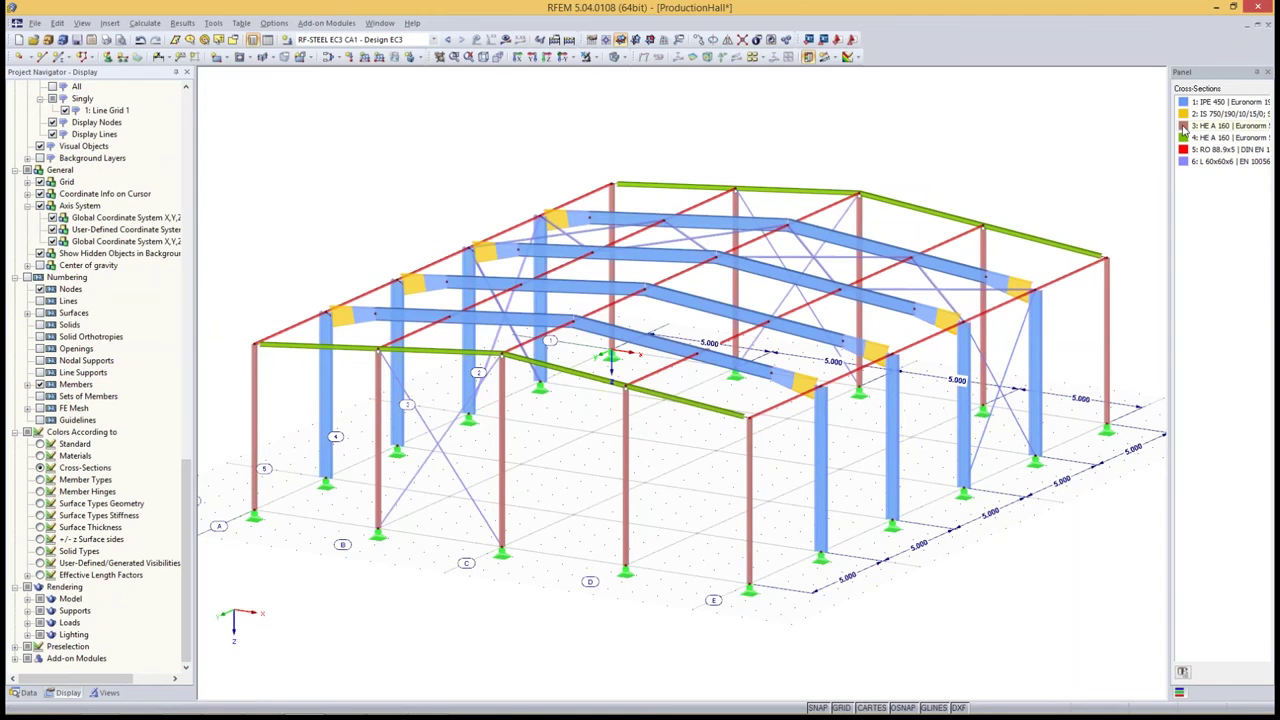
pyautogui.doubleClick(1183, 127)
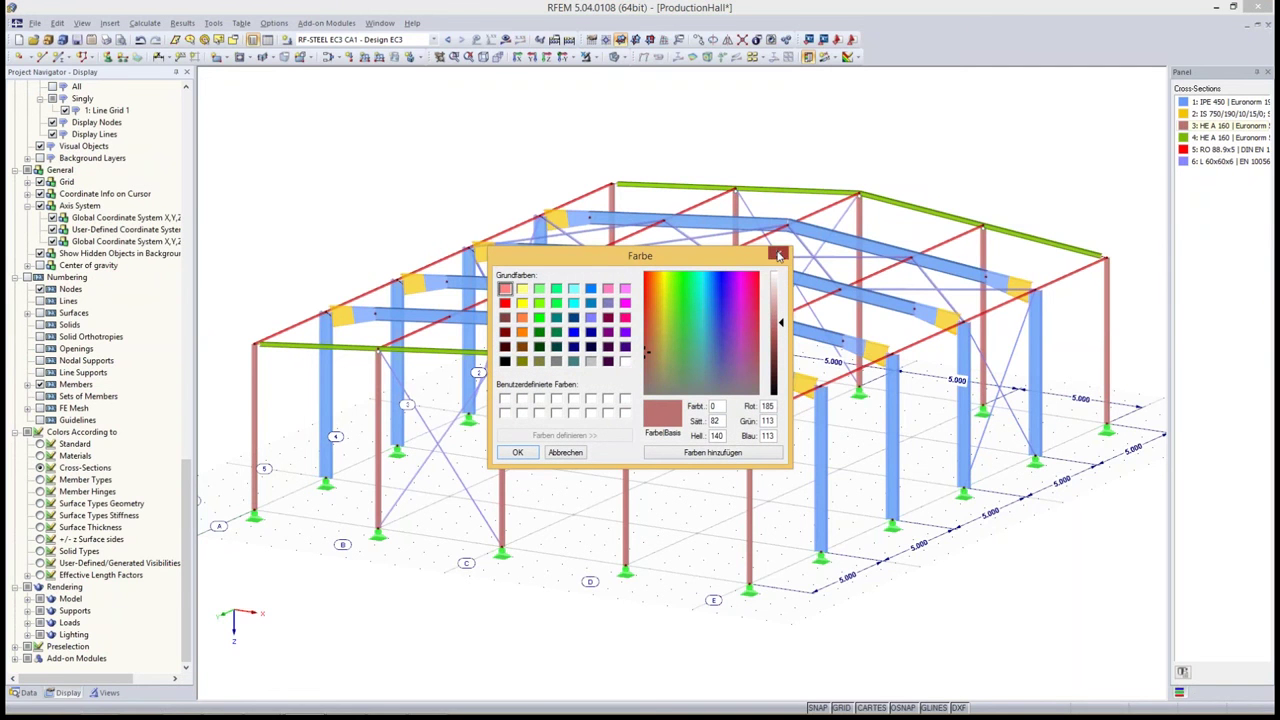
pyautogui.click(781, 255)
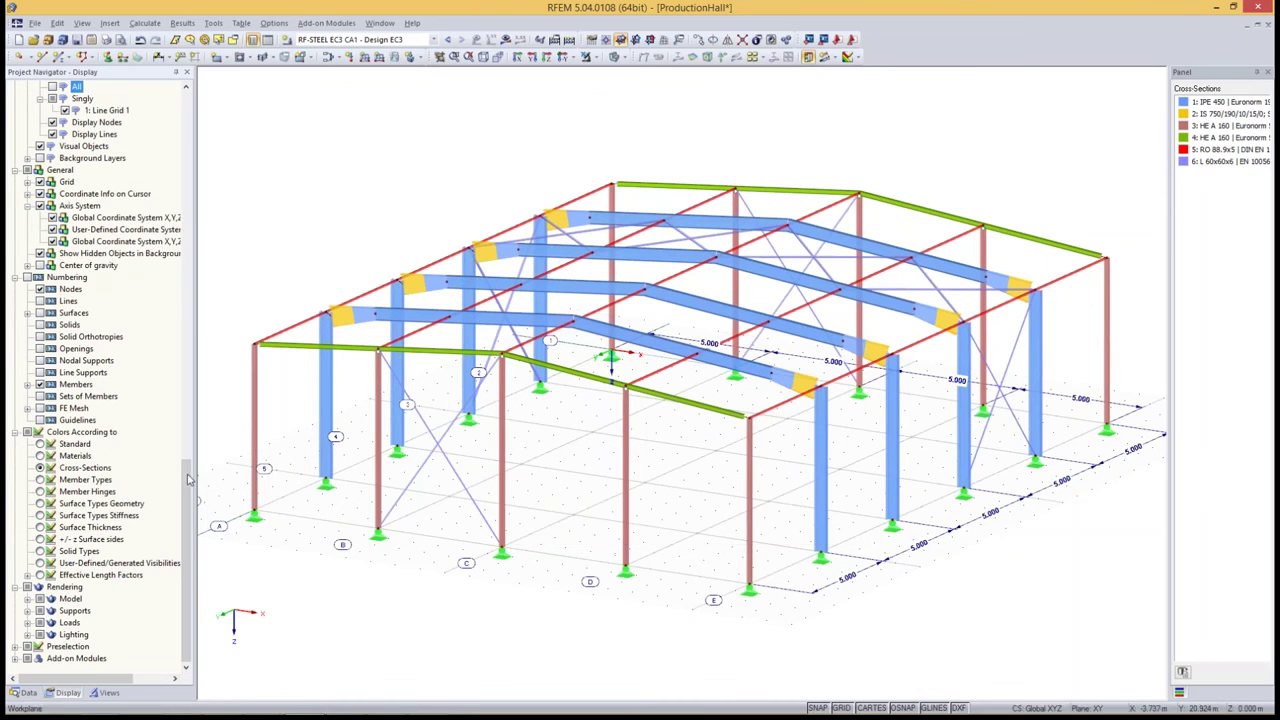
pyautogui.scroll(5, 186, 590)
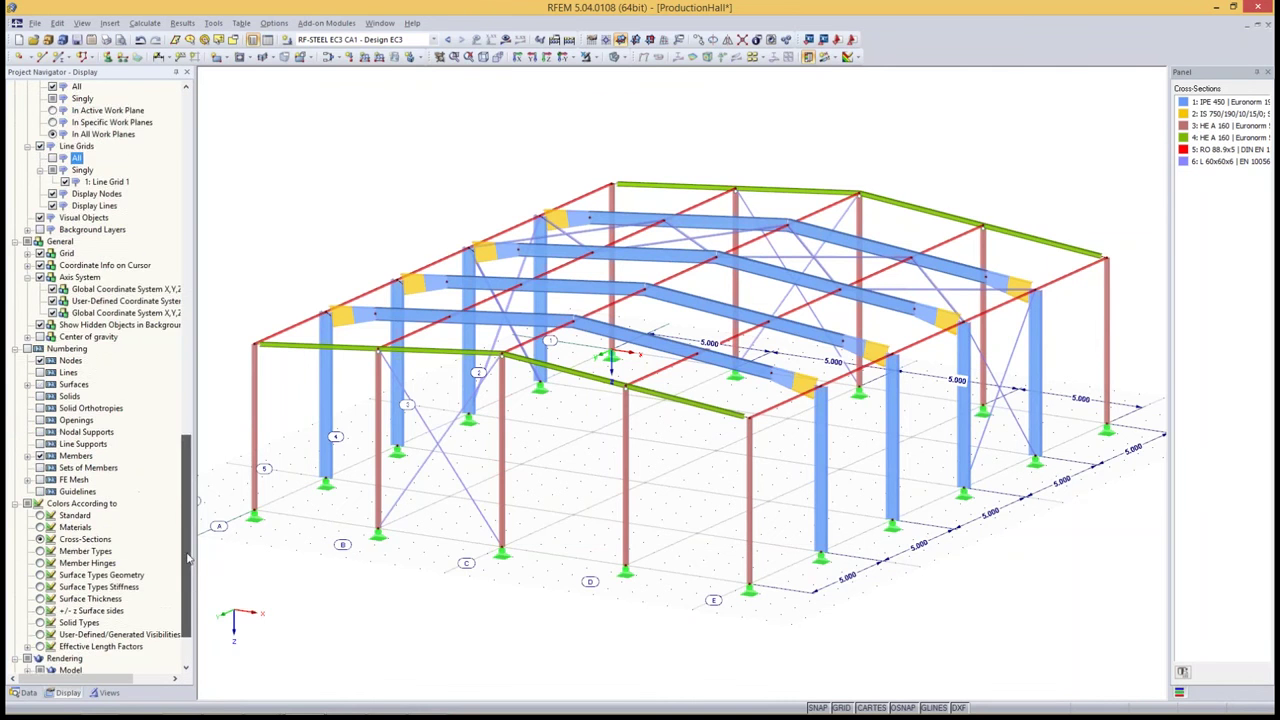
pyautogui.scroll(10, 150, 620)
pyautogui.scroll(10, 140, 640)
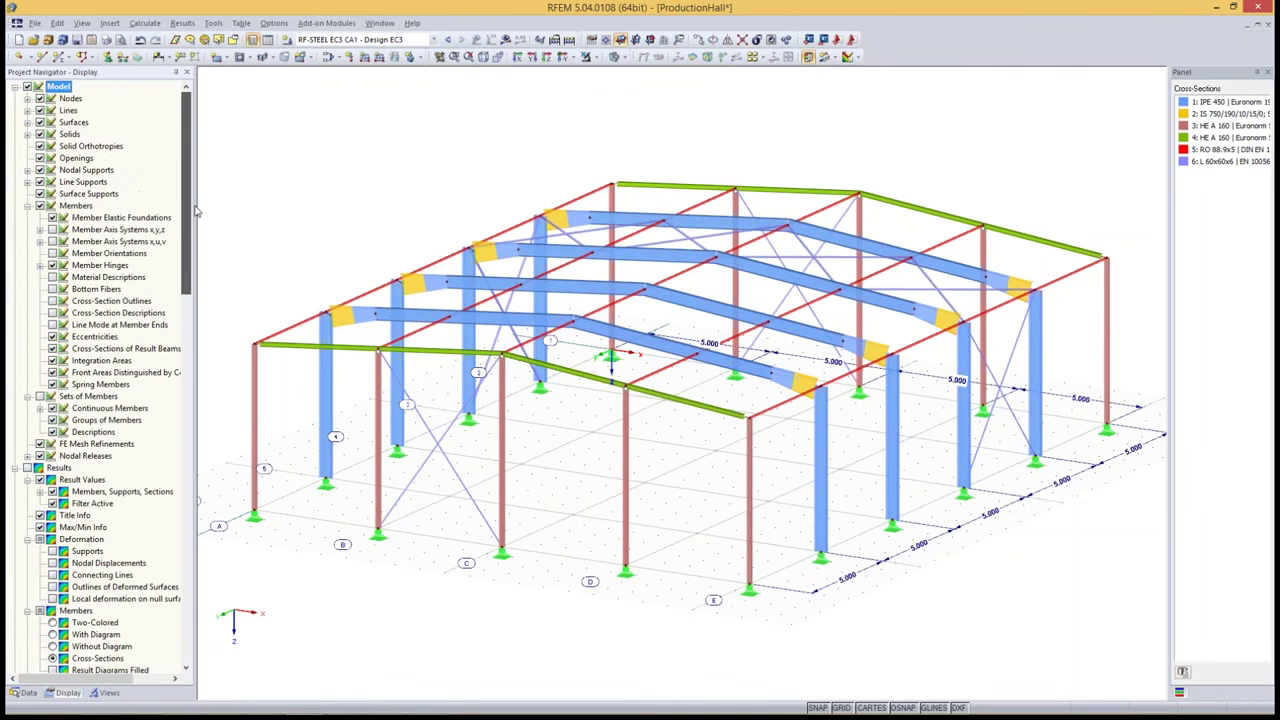
# - Show the Views navigator with Gruppe 1 and generated visibilities, browsing the visibility options and View menu
pyautogui.click(108, 692)
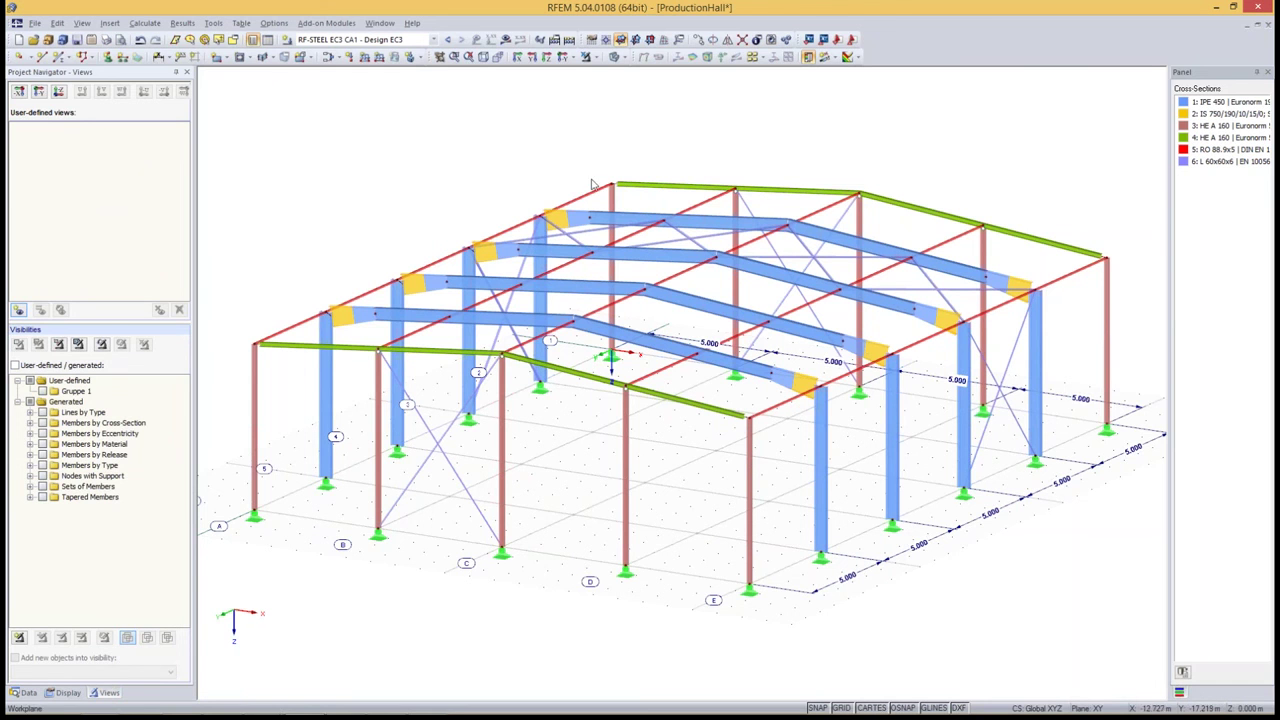
pyautogui.click(596, 58)
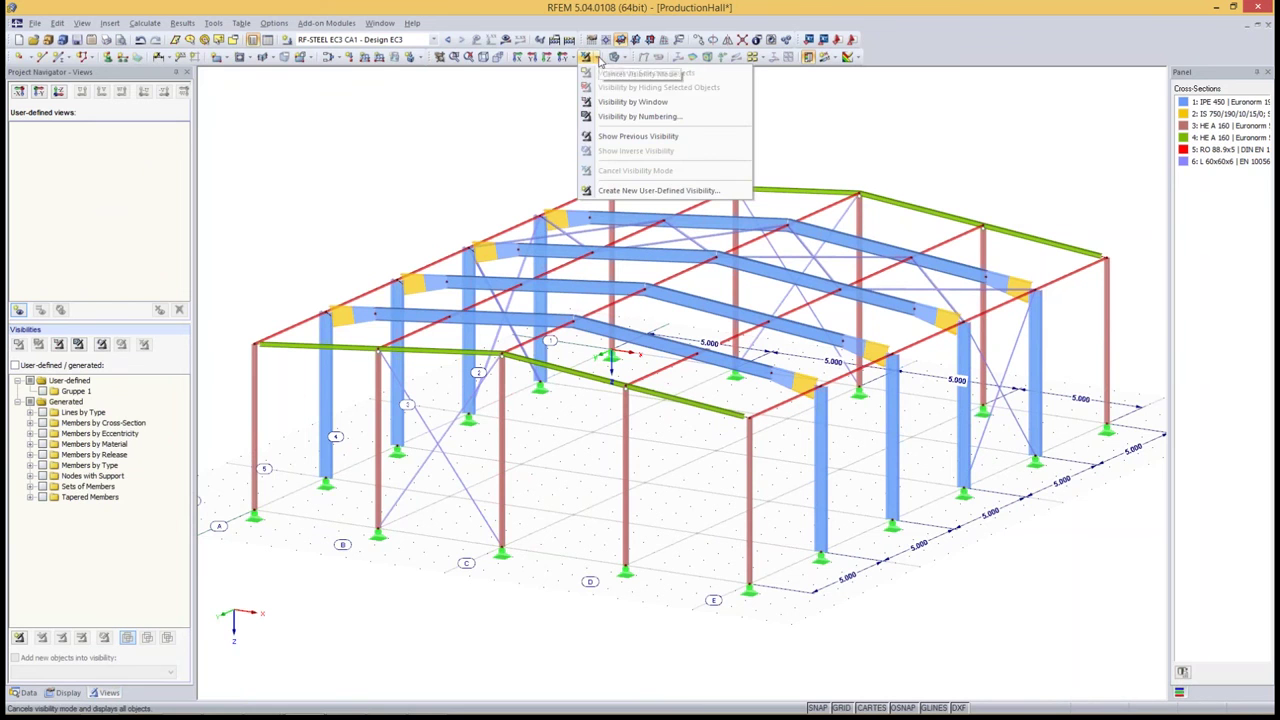
pyautogui.click(596, 58)
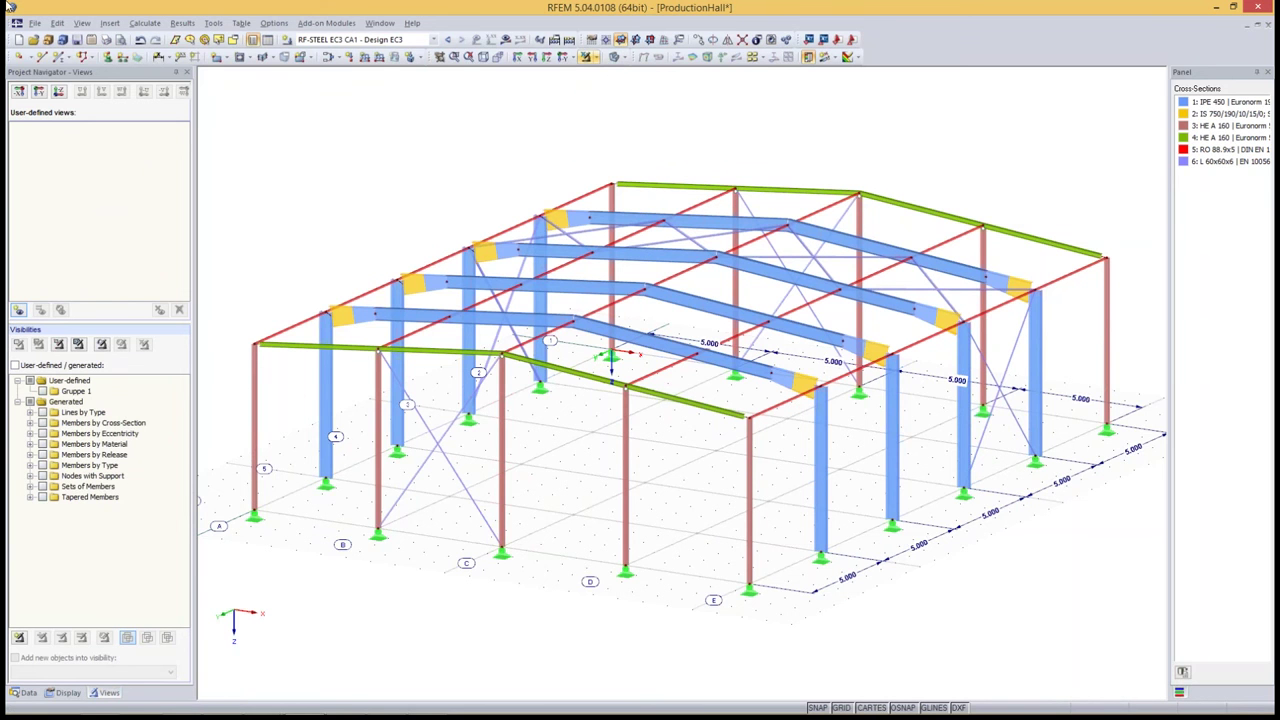
pyautogui.click(82, 23)
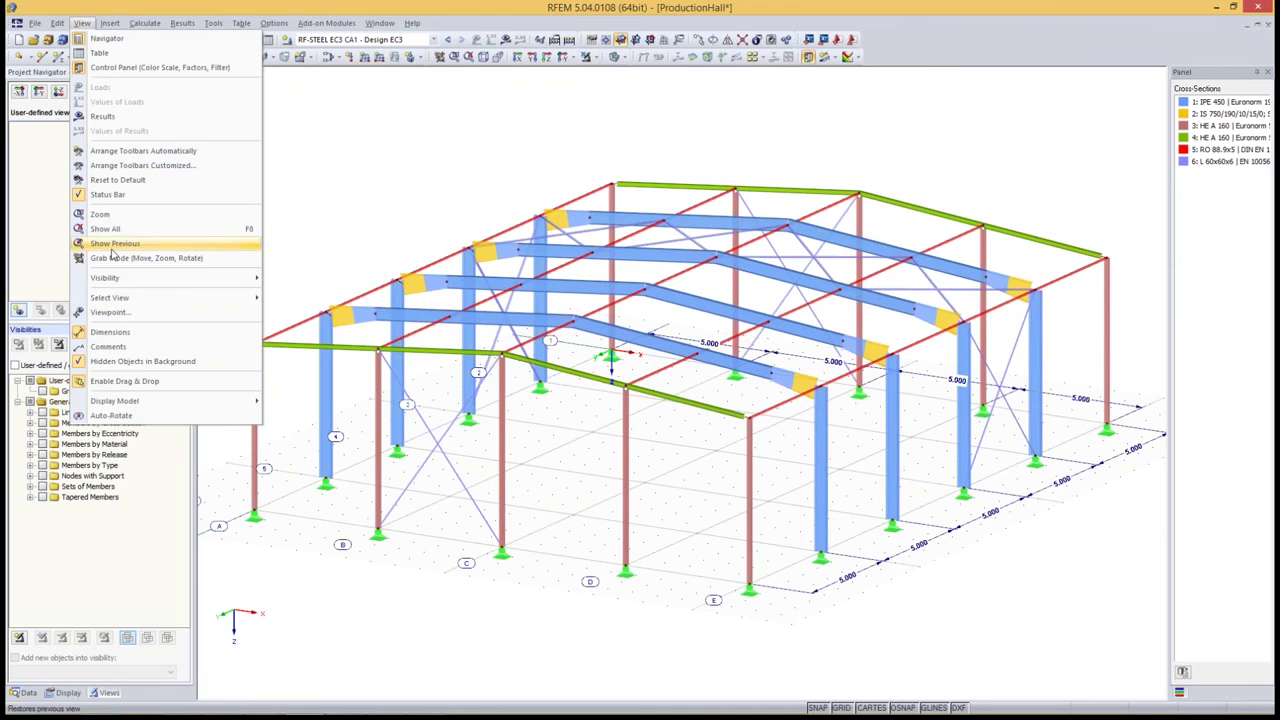
pyautogui.moveTo(105, 278)
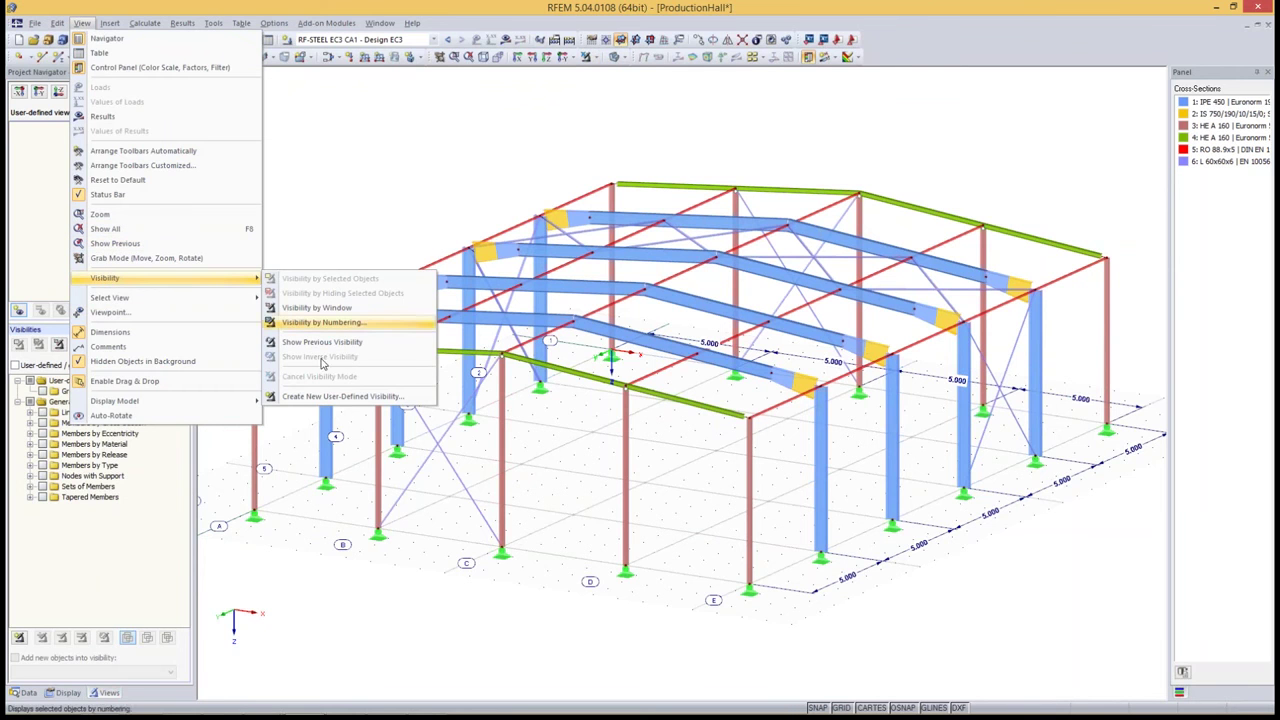
pyautogui.click(100, 588)
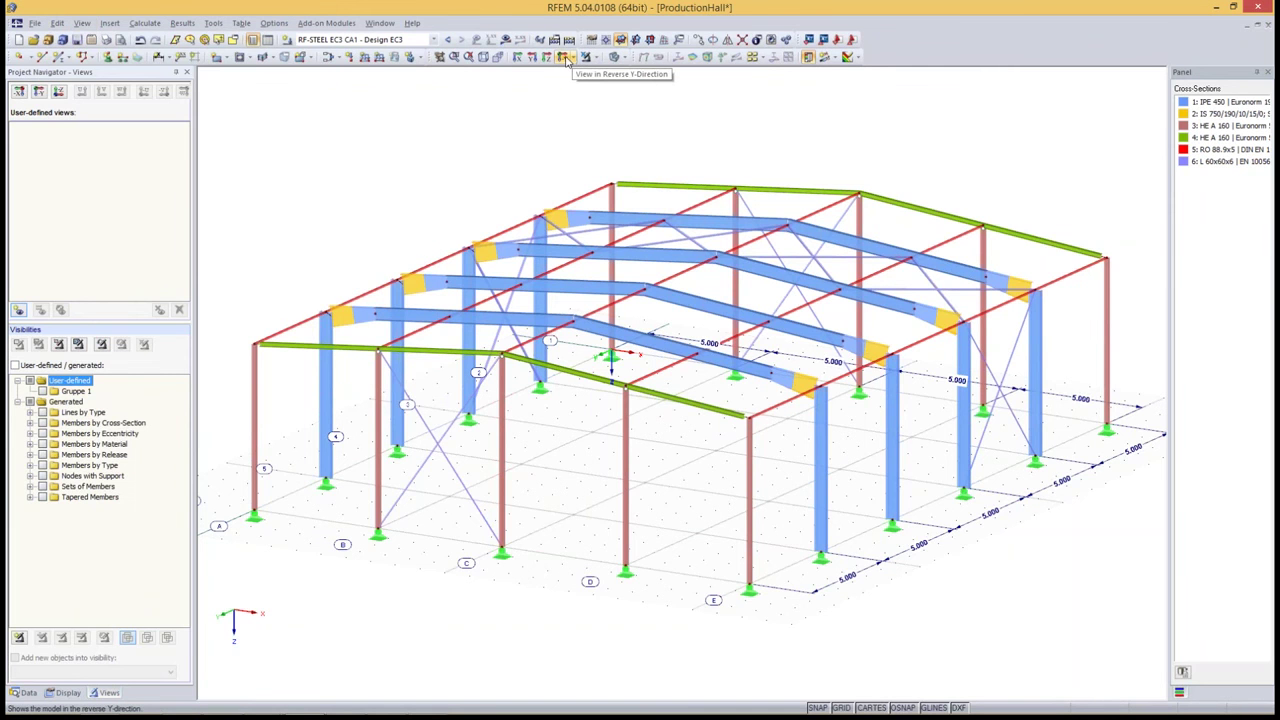
# - From the reverse Y-direction, select the roof beams and show only them in isometric view
pyautogui.click(565, 59)
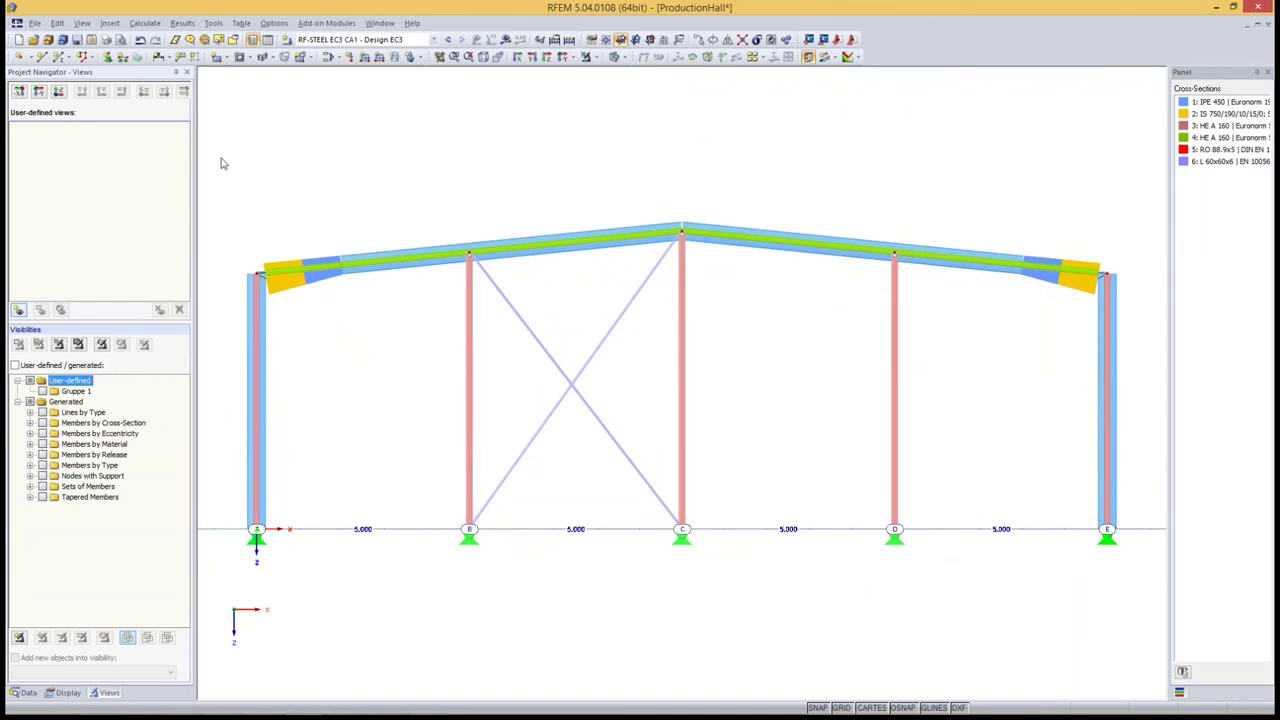
pyautogui.moveTo(224, 194)
pyautogui.mouseDown()
pyautogui.moveTo(1136, 334)
pyautogui.moveTo(1136, 318)
pyautogui.mouseUp()
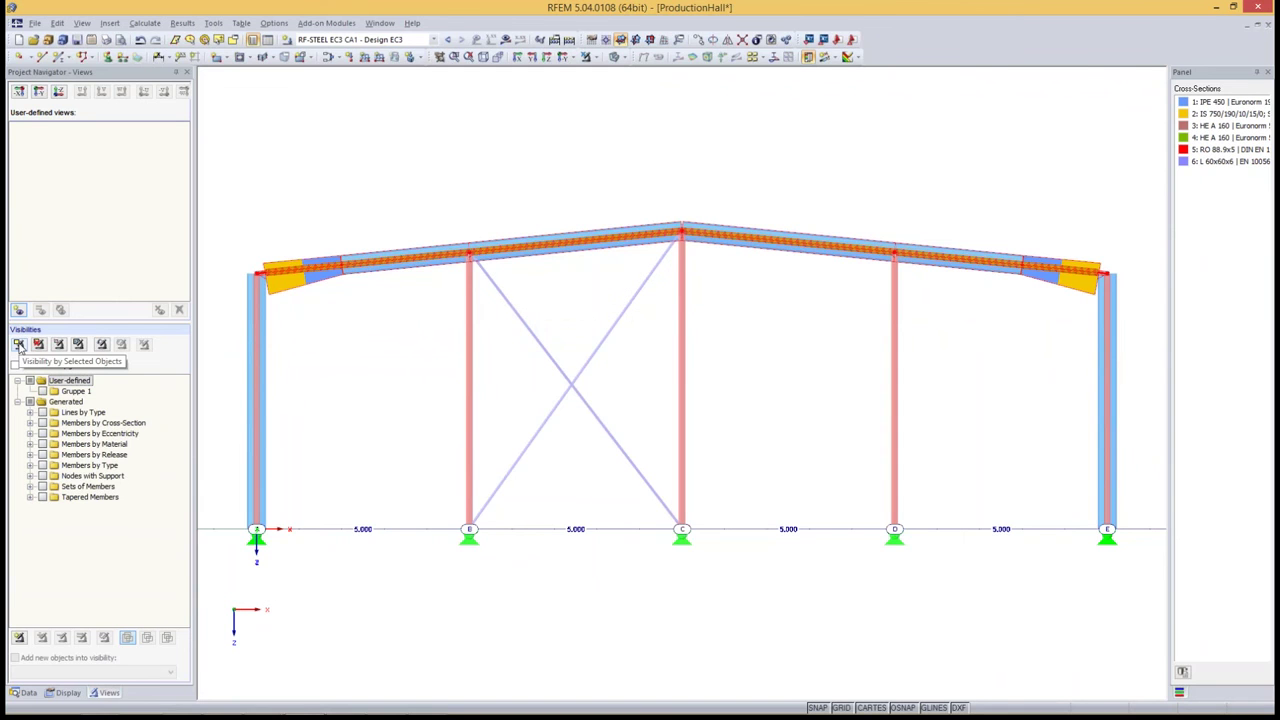
pyautogui.click(18, 344)
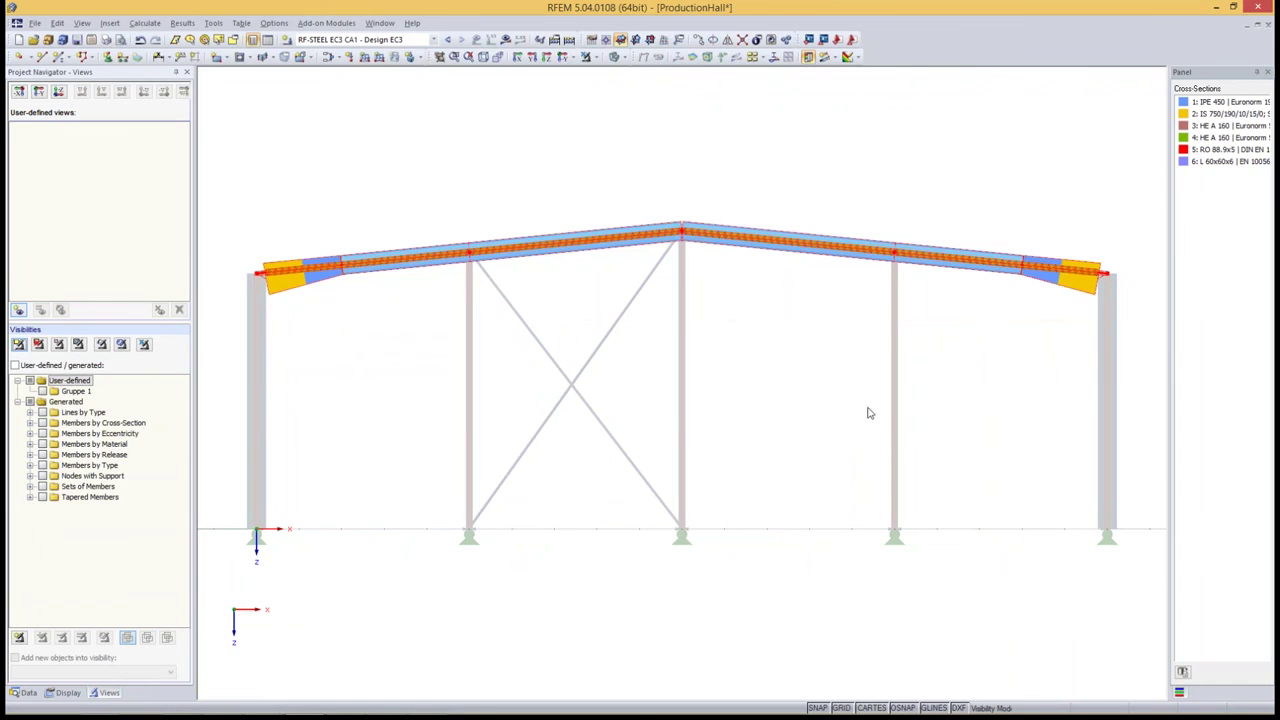
pyautogui.click(483, 56)
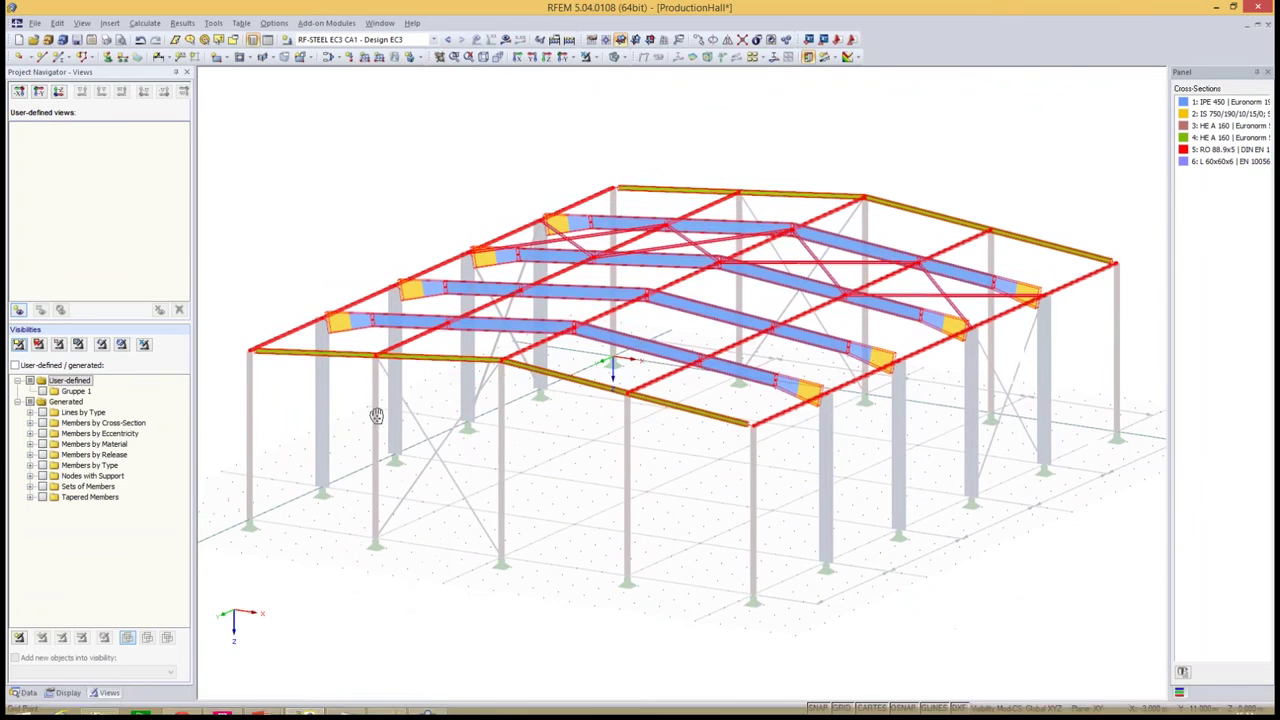
pyautogui.click(68, 692)
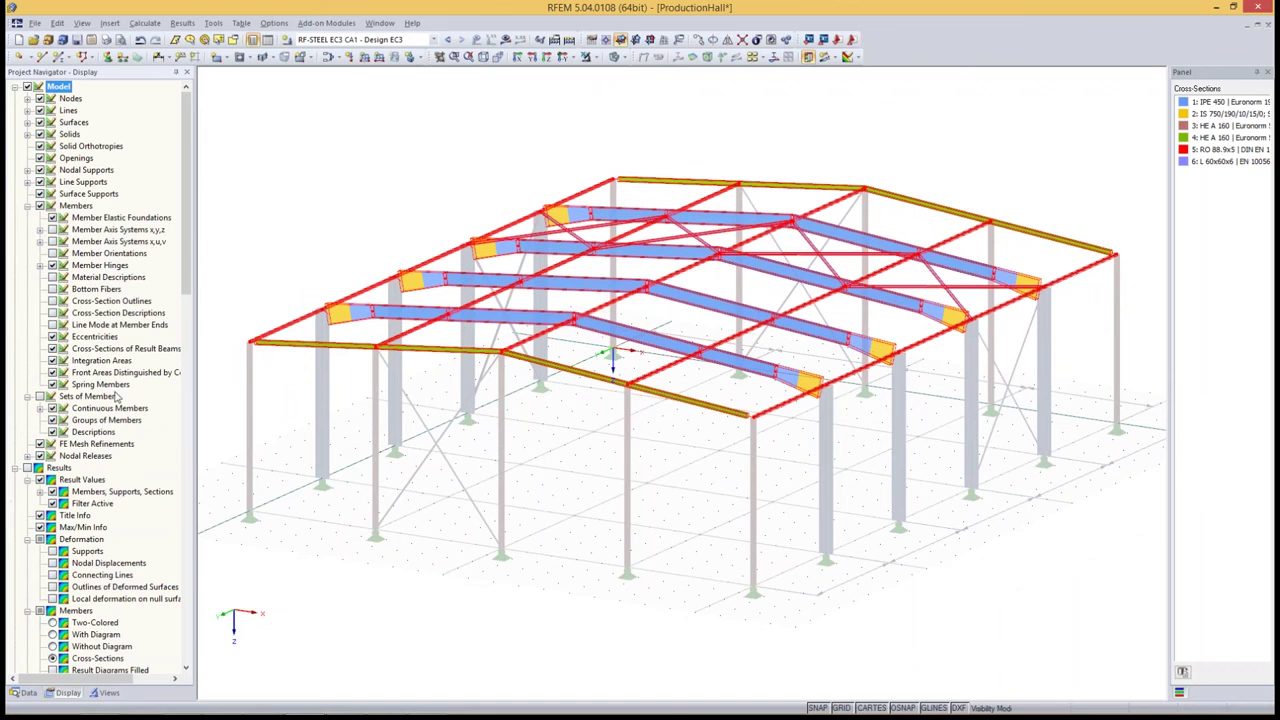
# - Turn off hidden objects in the background and view the roof from the Z-direction, deselected
pyautogui.scroll(-4, 70, 388)
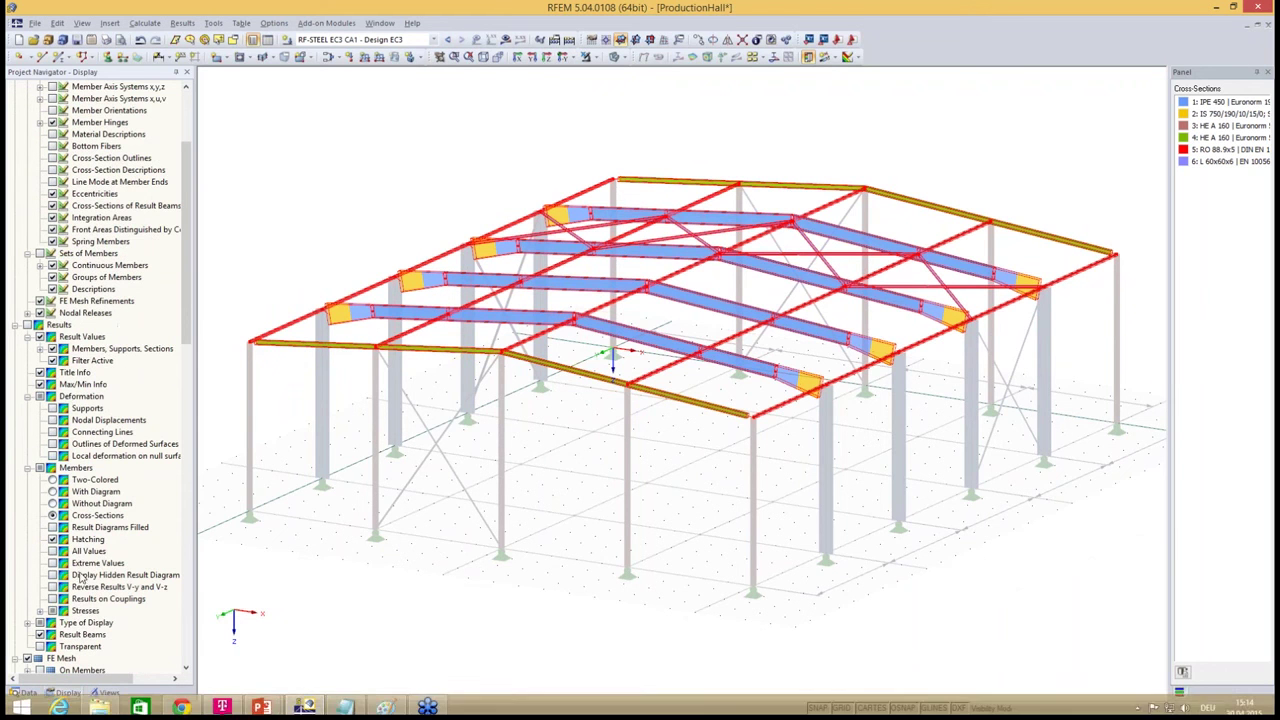
pyautogui.scroll(-3, 83, 570)
pyautogui.scroll(-3, 84, 500)
pyautogui.scroll(-2, 85, 440)
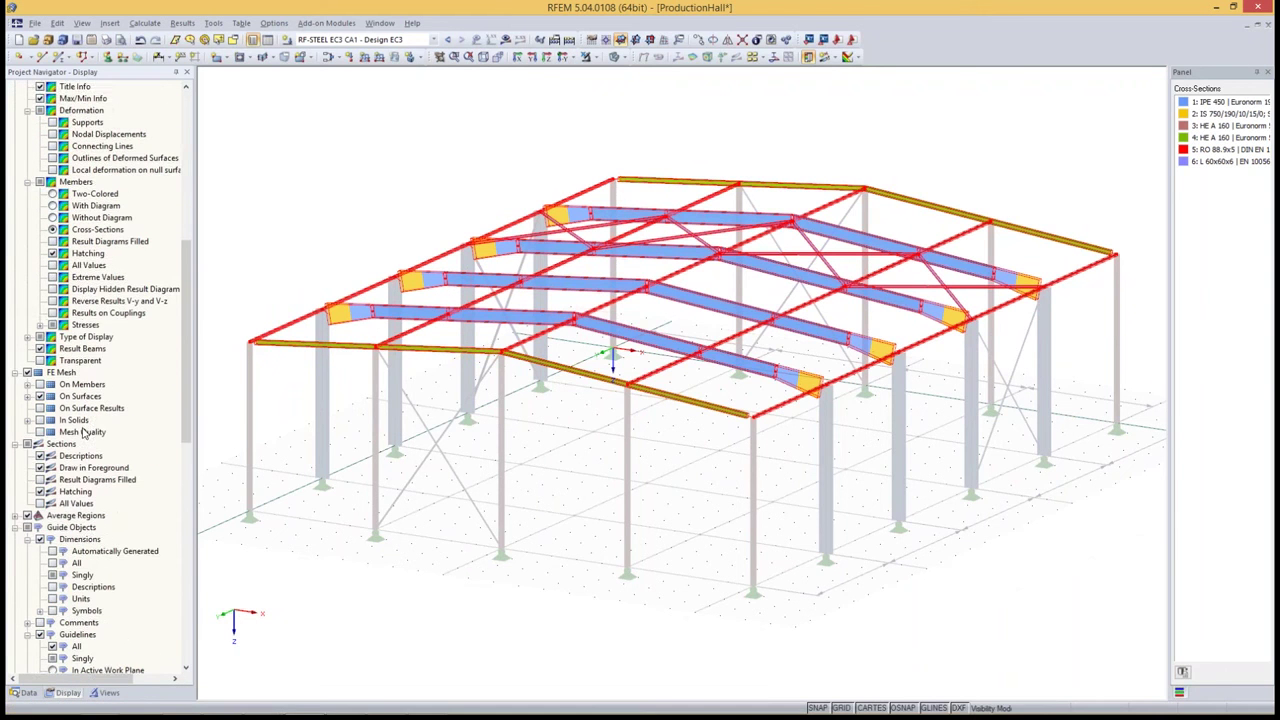
pyautogui.scroll(-3, 84, 431)
pyautogui.scroll(-4, 84, 434)
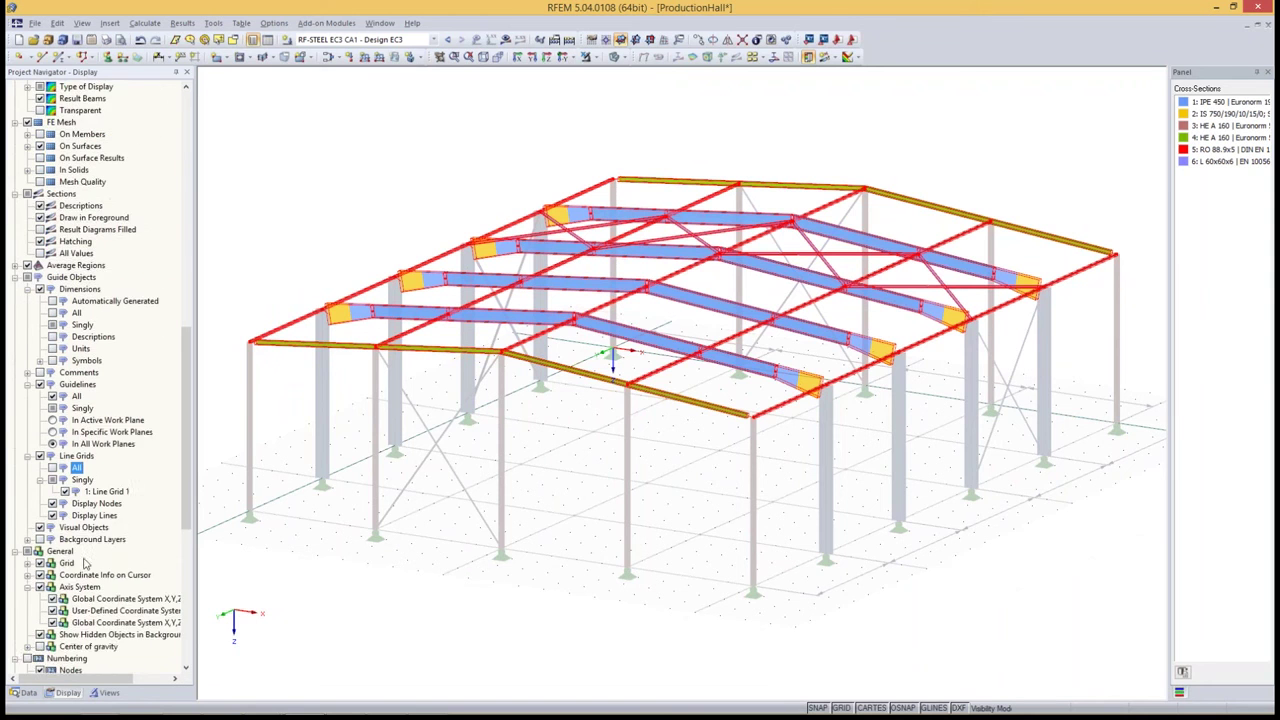
pyautogui.scroll(-4, 87, 564)
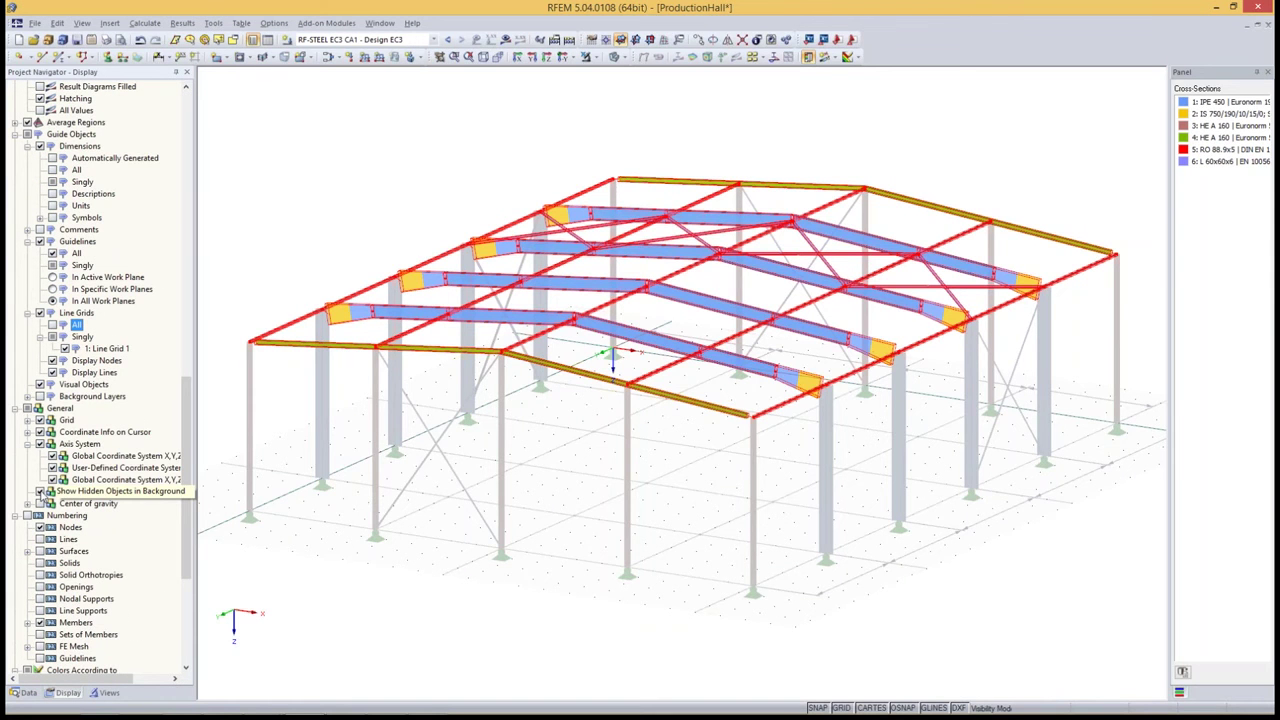
pyautogui.click(40, 491)
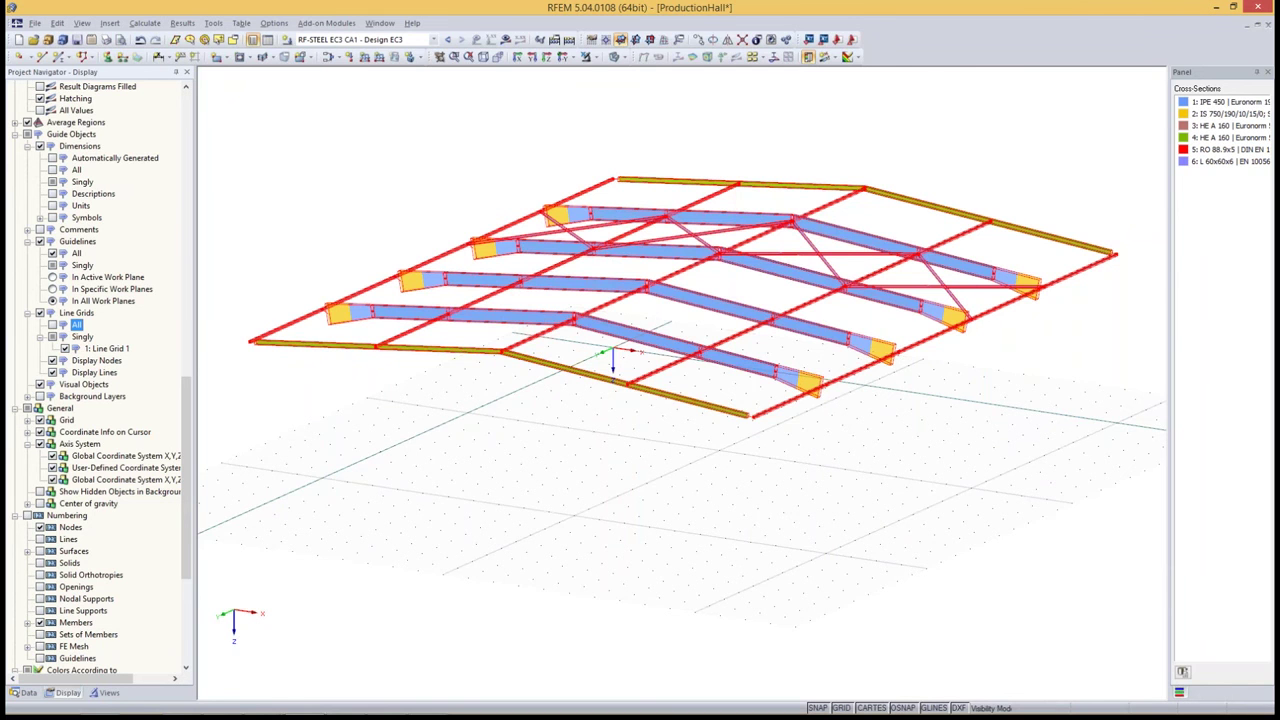
pyautogui.click(548, 56)
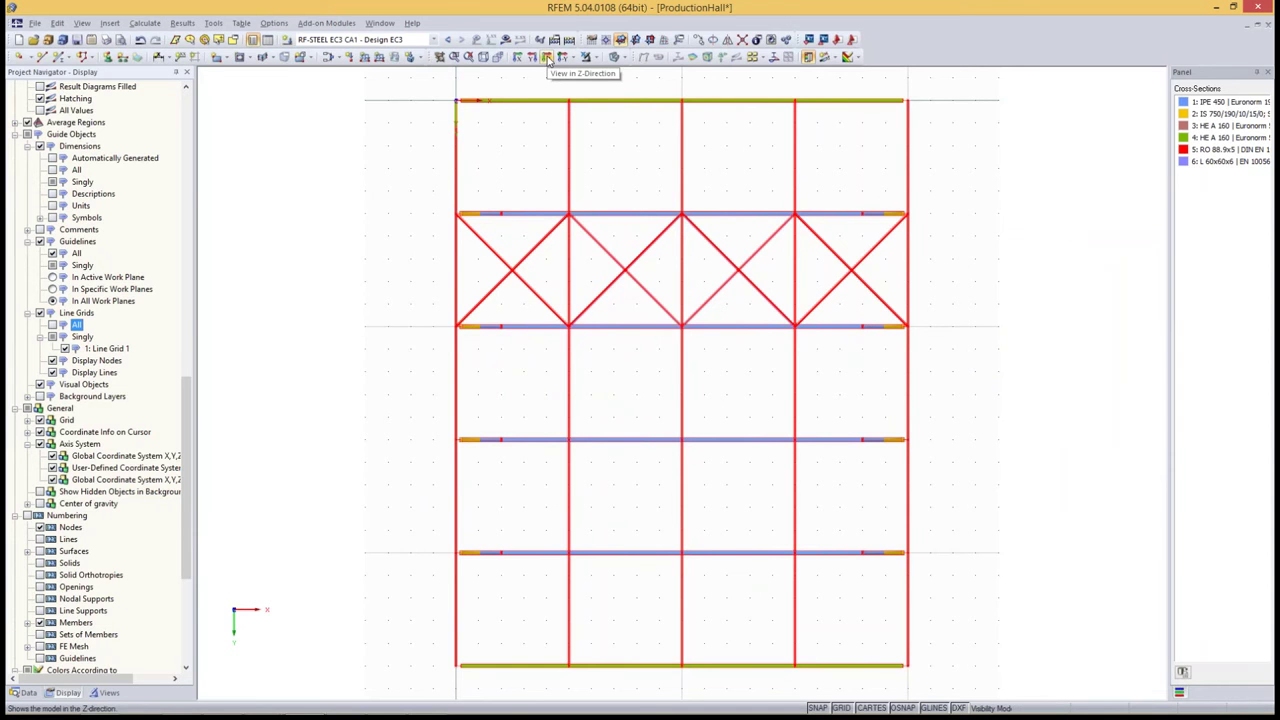
pyautogui.press('Escape')
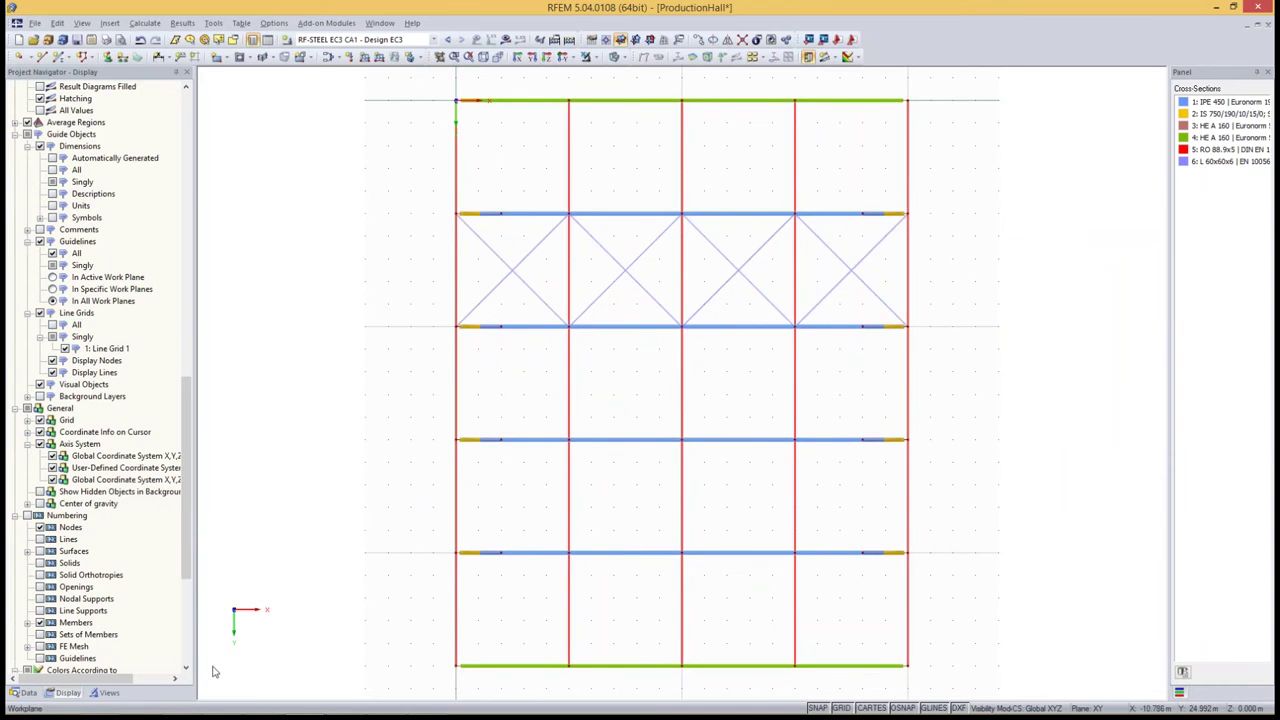
# - Save the current roof plan as a new user-defined view named 'Top View'
pyautogui.click(109, 692)
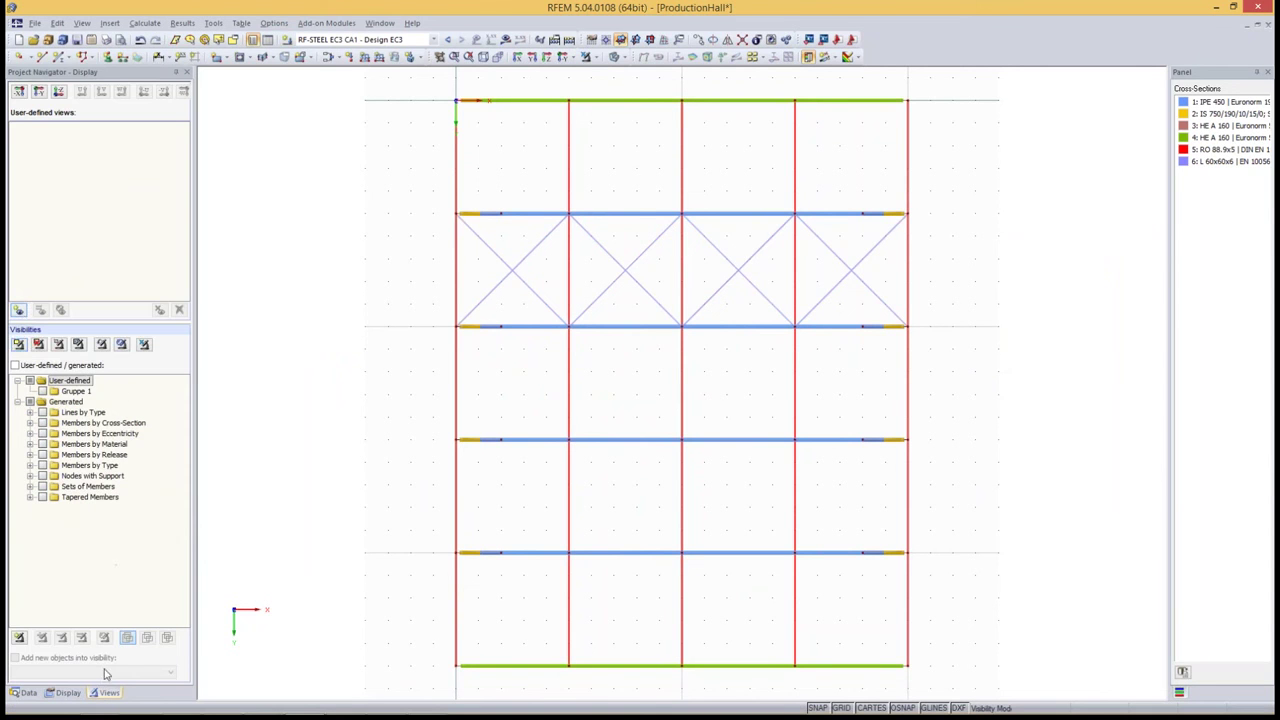
pyautogui.click(18, 311)
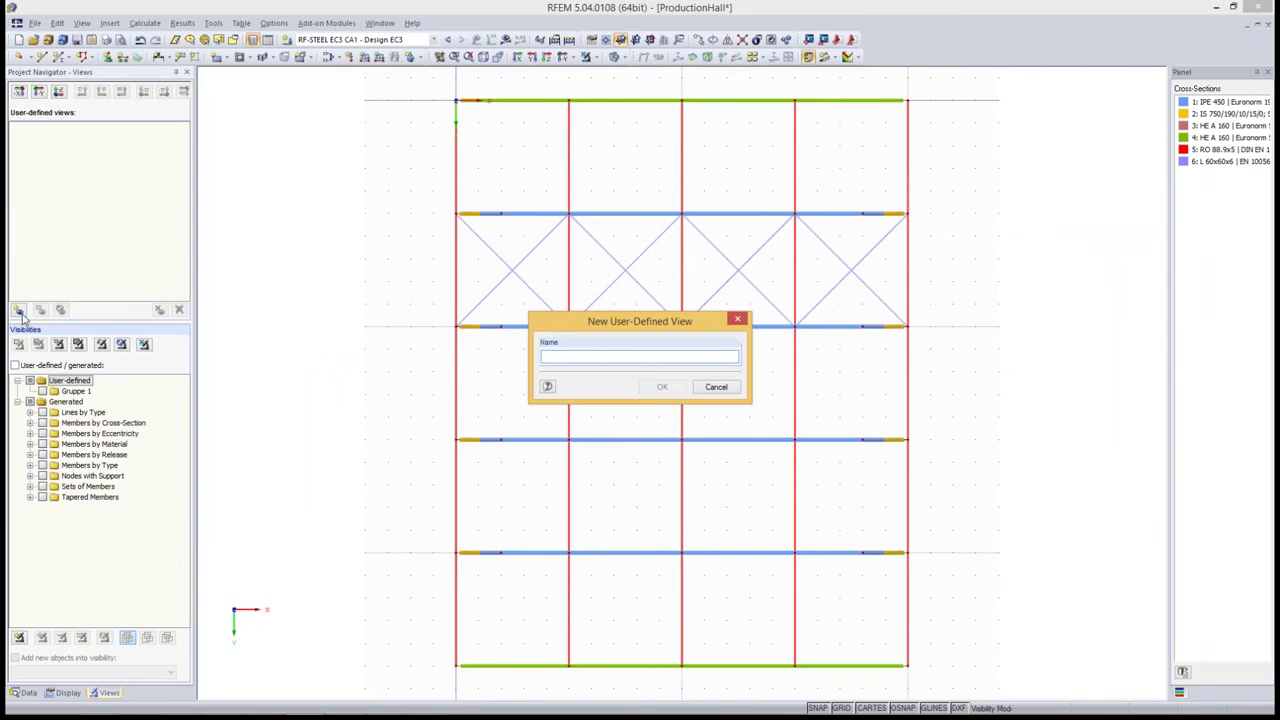
pyautogui.write('Top View')
pyautogui.click(654, 390)
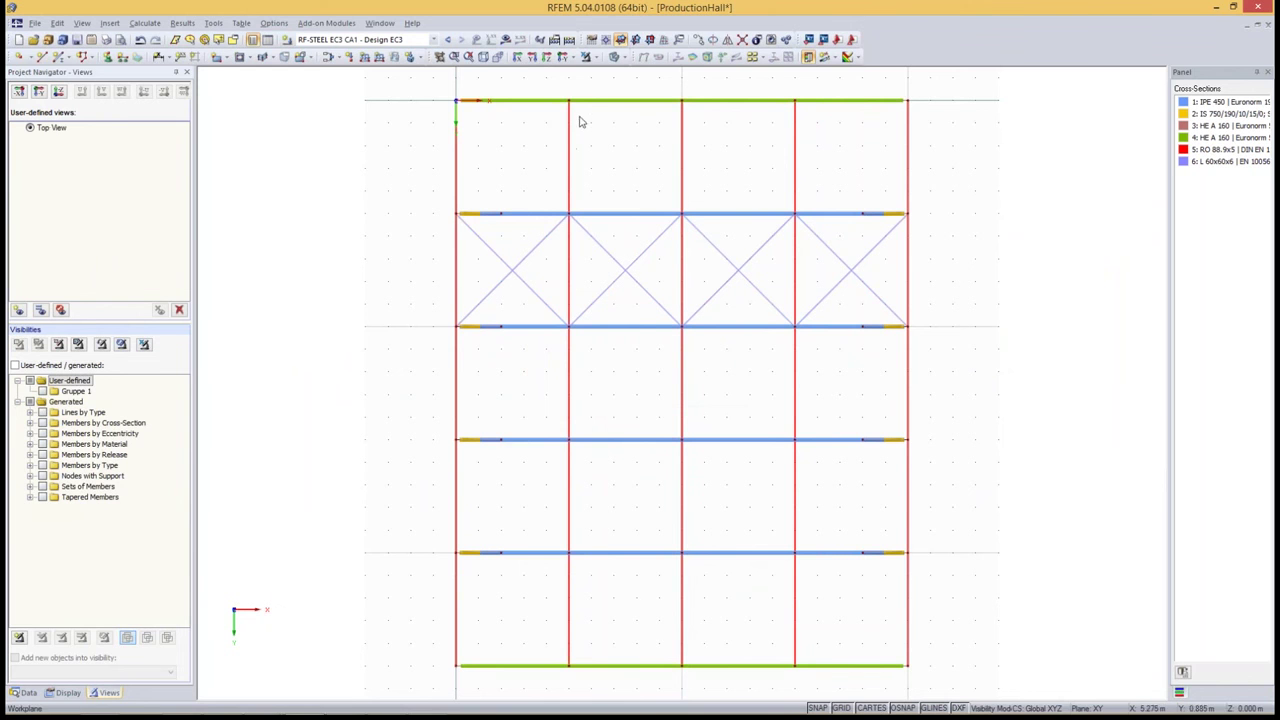
# - Restore the full hall model in isometric view
pyautogui.click(597, 57)
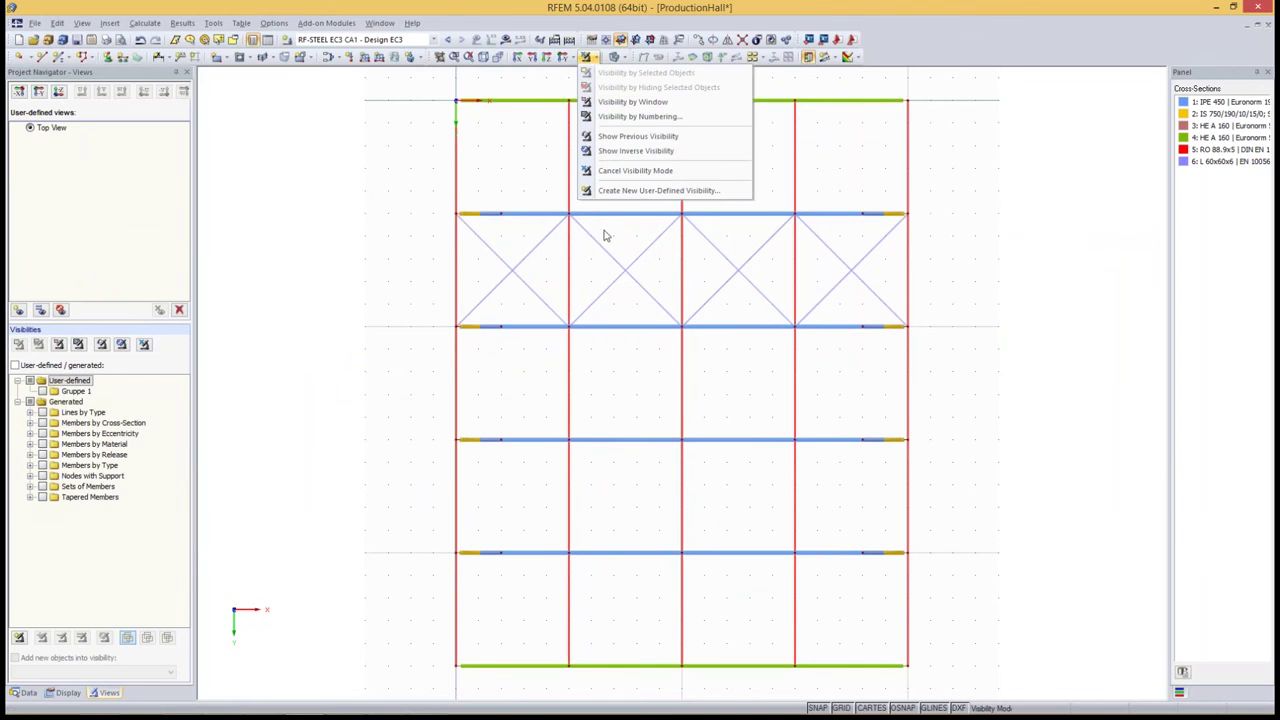
pyautogui.click(617, 57)
pyautogui.click(597, 57)
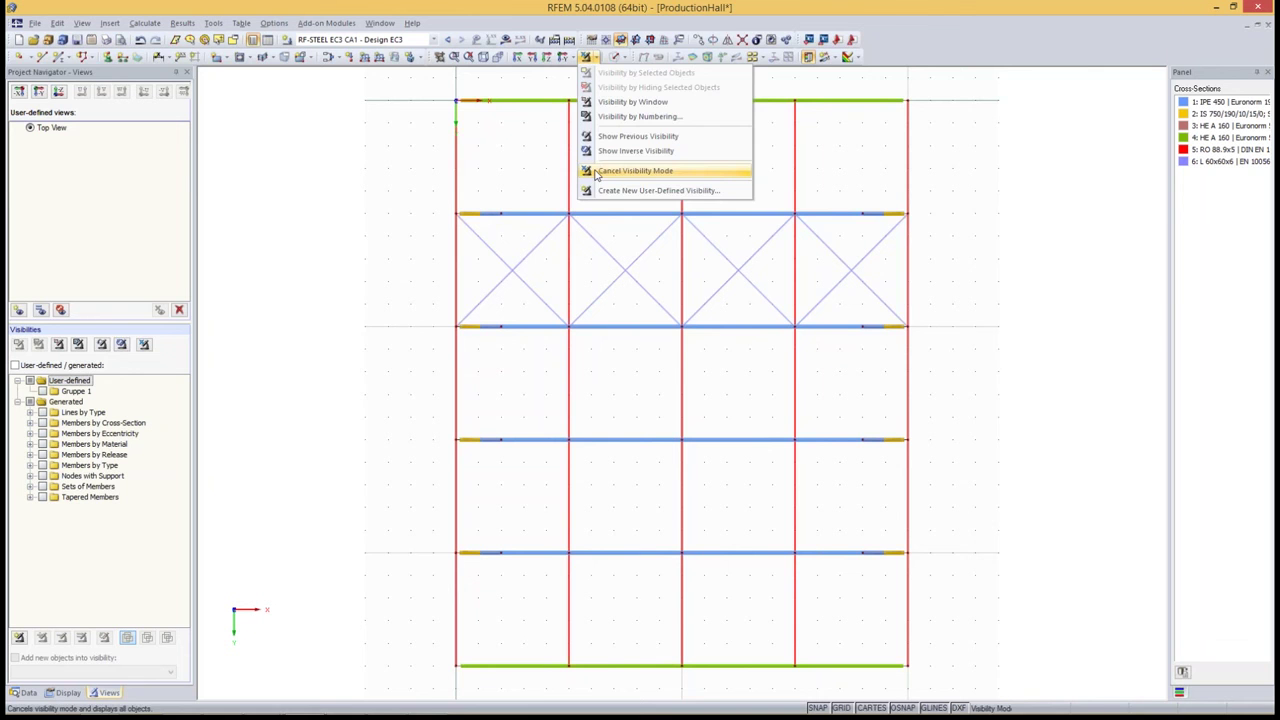
pyautogui.click(597, 173)
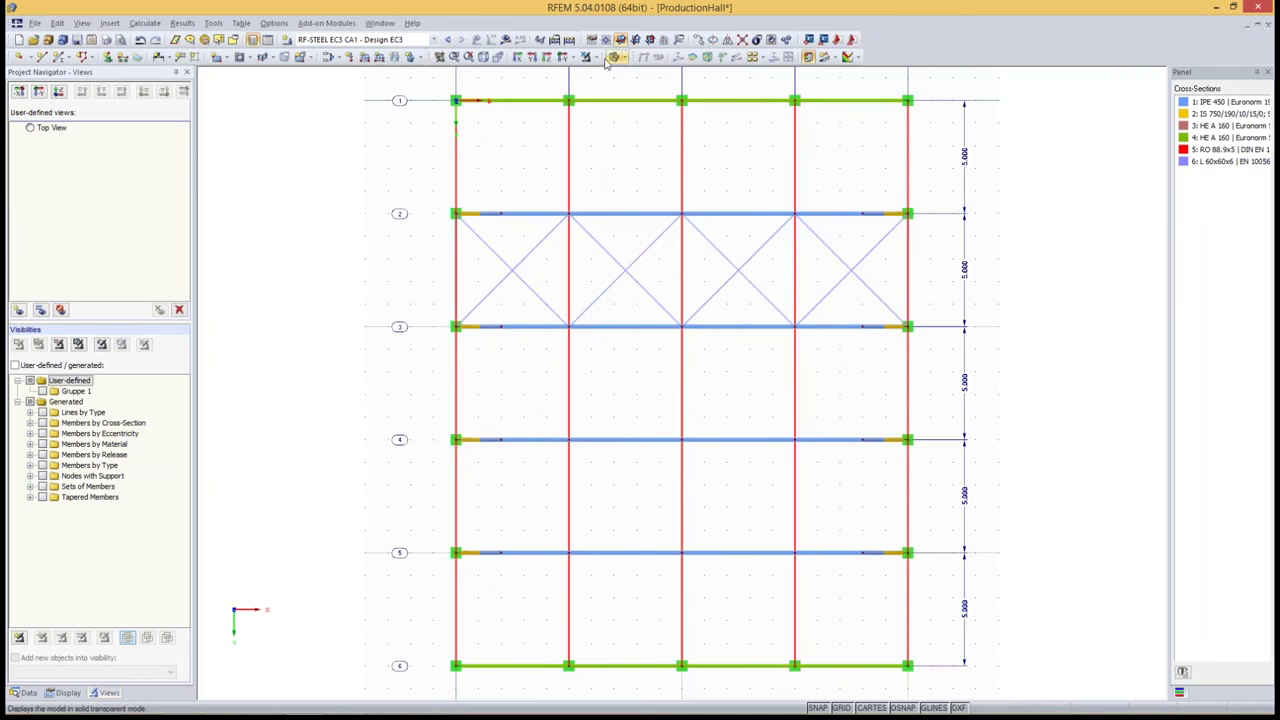
pyautogui.click(483, 57)
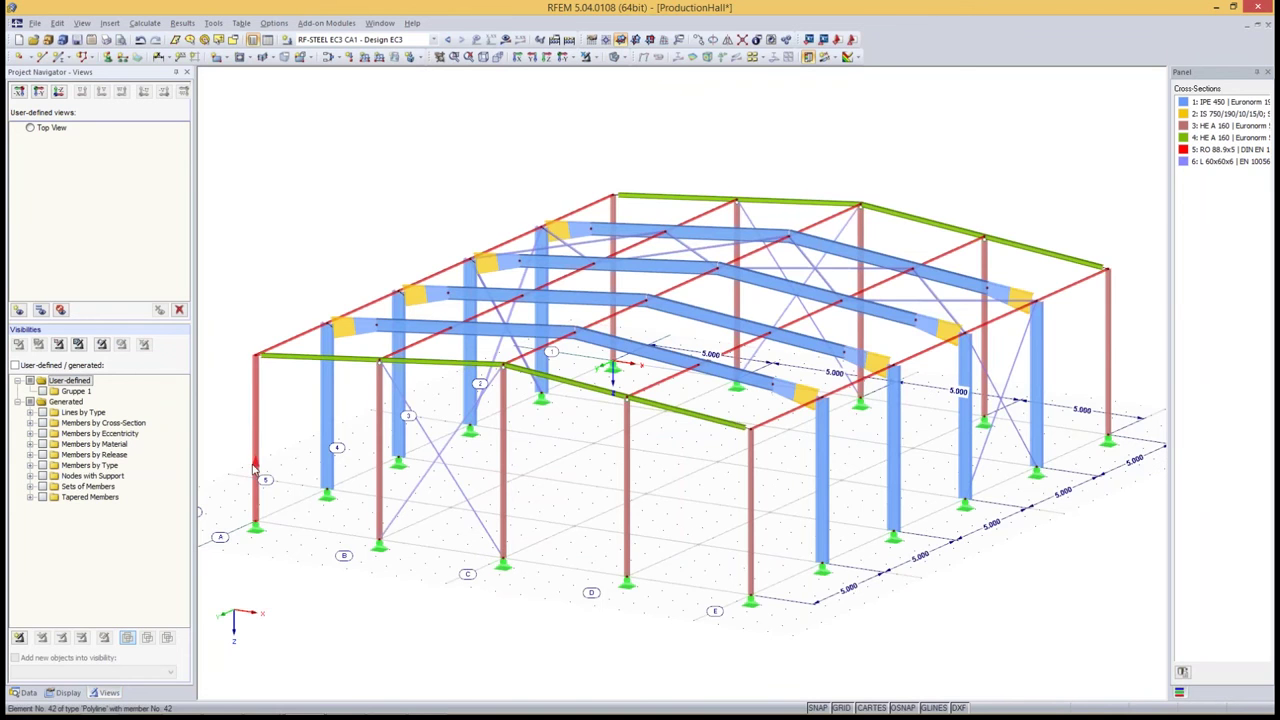
# - Rotate the hall to a front elevation and window-select all members along axis A
pyautogui.keyDown('ctrl'); pyautogui.moveTo(365, 510); pyautogui.dragTo(520, 460, button='middle'); pyautogui.keyUp('ctrl')
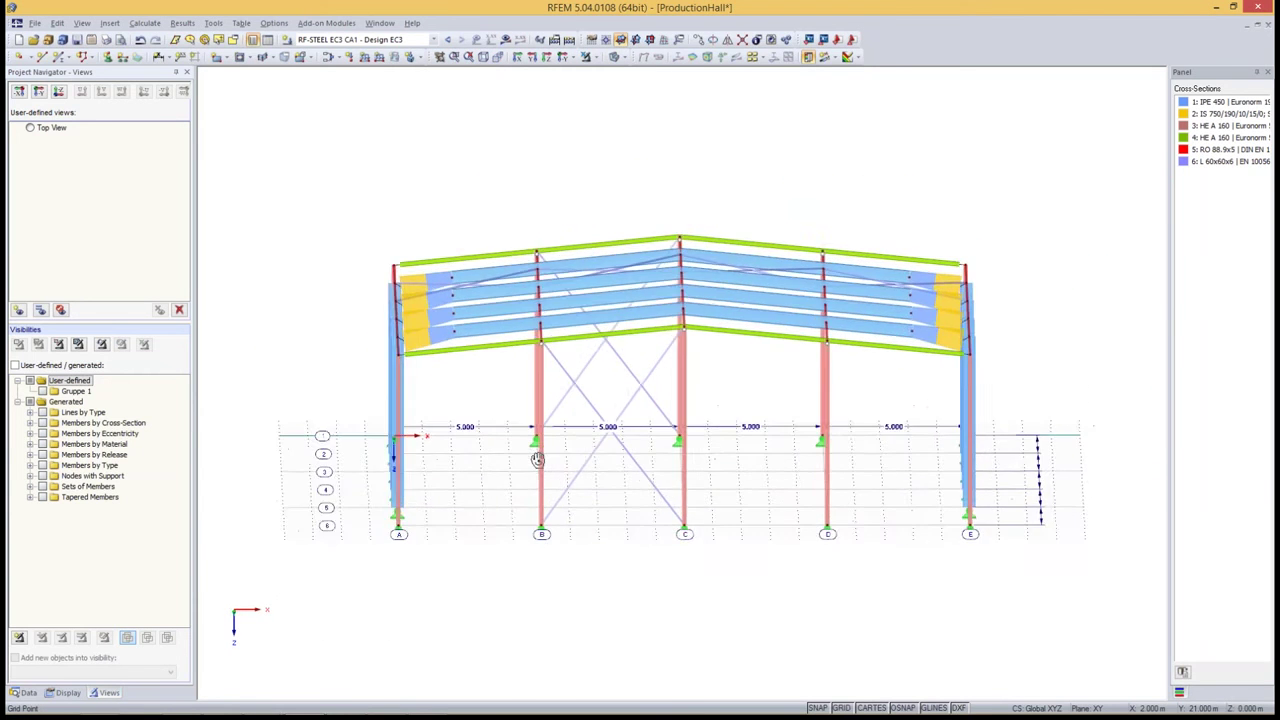
pyautogui.moveTo(315, 182); pyautogui.dragTo(424, 578)
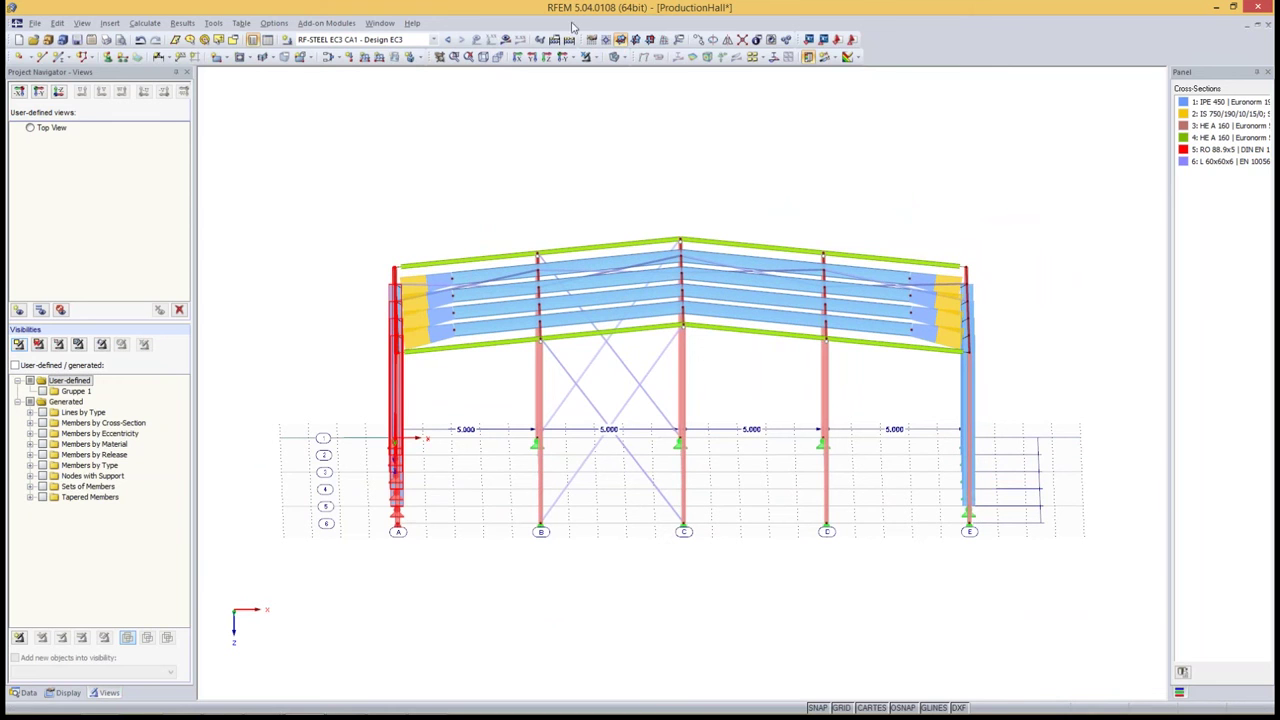
pyautogui.click(592, 56)
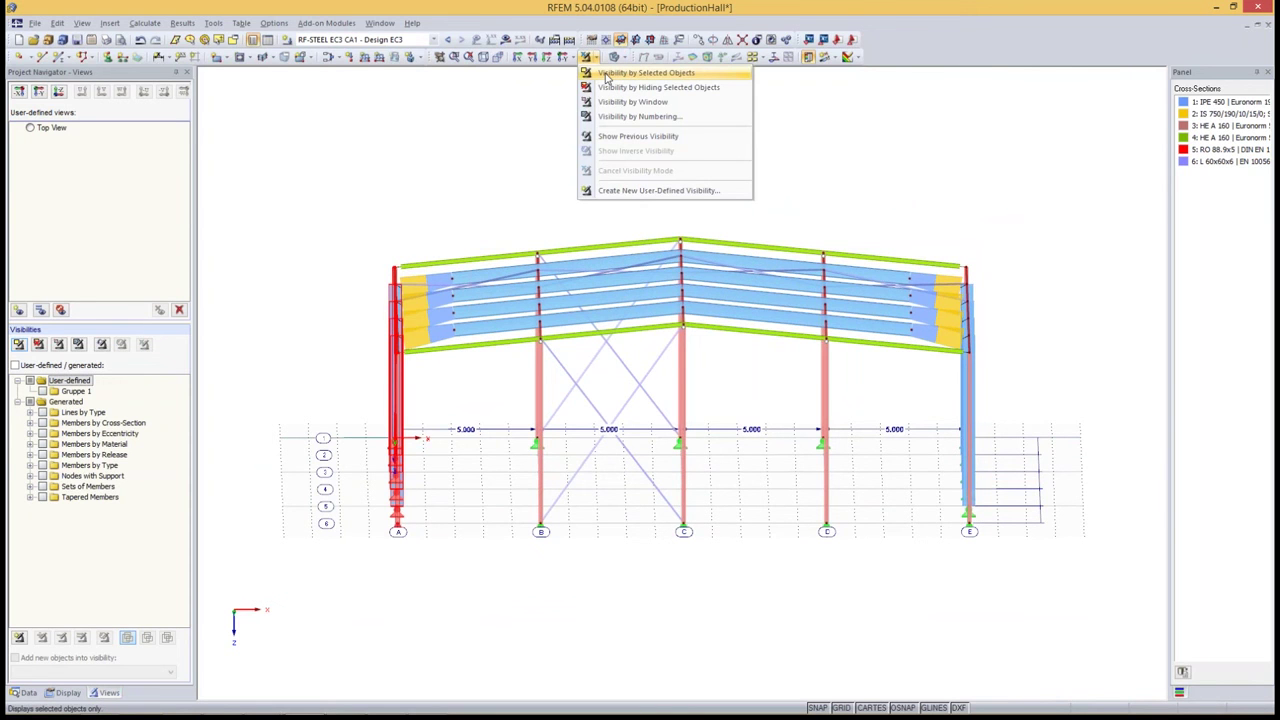
# - Isolate the axis A members and view them from the reverse X-direction, deselected
pyautogui.click(606, 78)
pyautogui.moveTo(437, 551)
pyautogui.keyDown('ctrl'); pyautogui.mouseDown(button='middle')
pyautogui.moveTo(489, 566)
pyautogui.moveTo(894, 376)
pyautogui.moveTo(626, 531)
pyautogui.mouseUp(button='middle'); pyautogui.keyUp('ctrl')
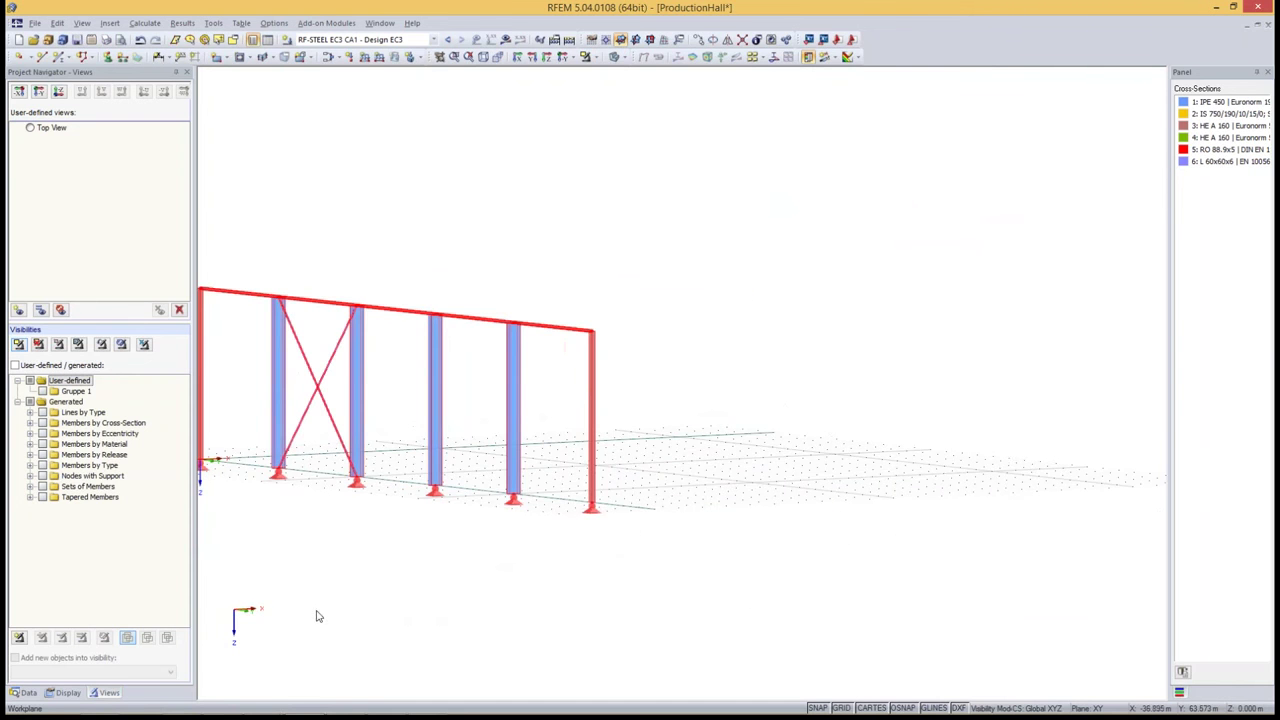
pyautogui.moveTo(316, 616)
pyautogui.keyDown('ctrl'); pyautogui.mouseDown(button='middle')
pyautogui.moveTo(357, 640)
pyautogui.moveTo(400, 640)
pyautogui.mouseUp(button='middle'); pyautogui.keyUp('ctrl')
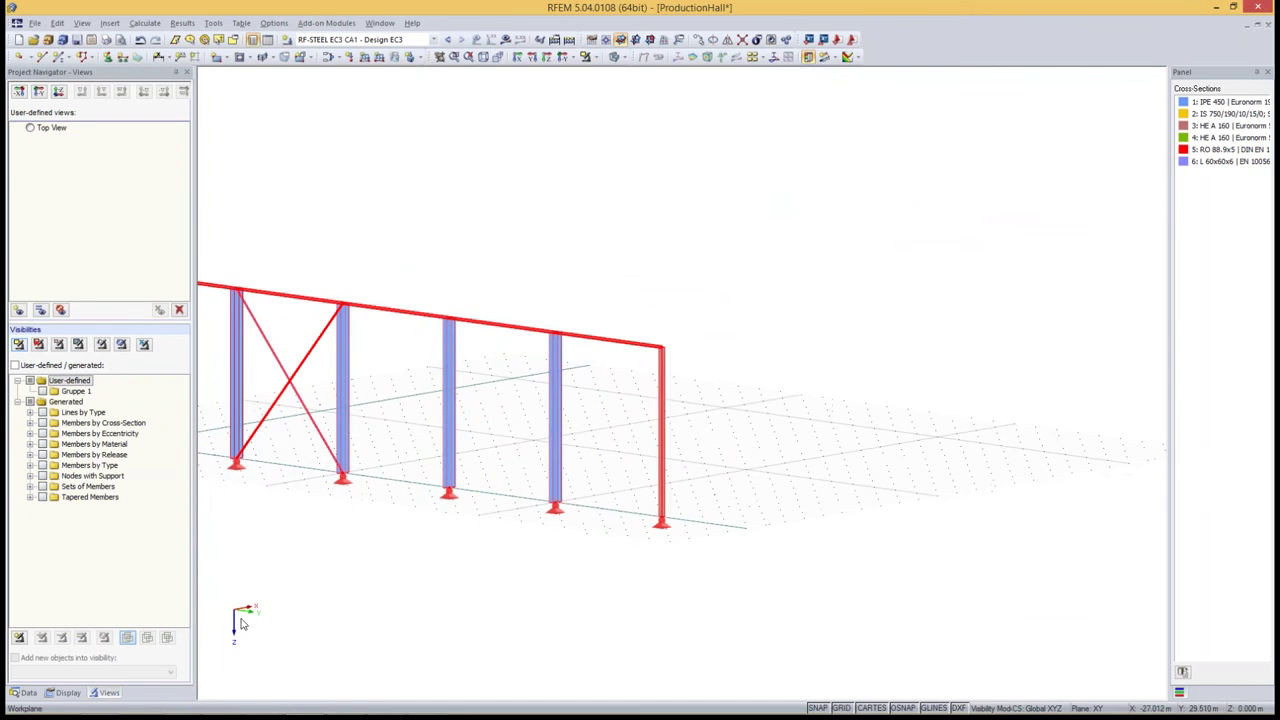
pyautogui.click(574, 57)
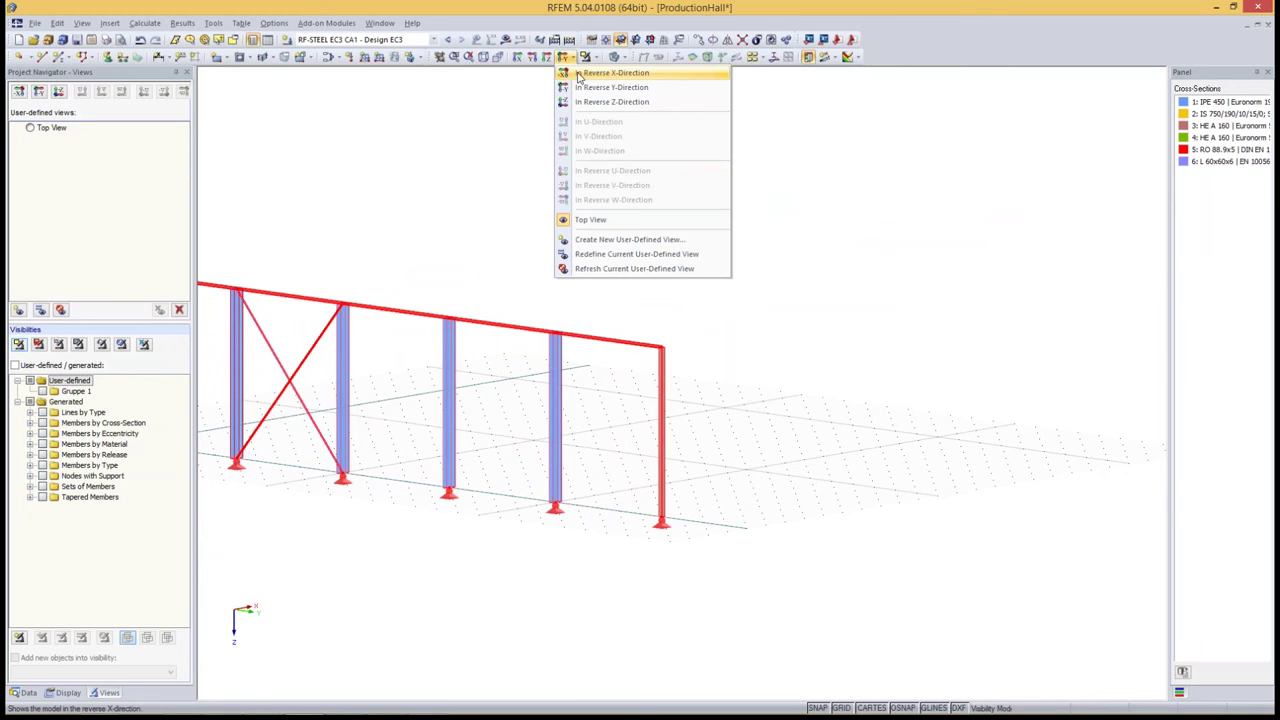
pyautogui.click(578, 77)
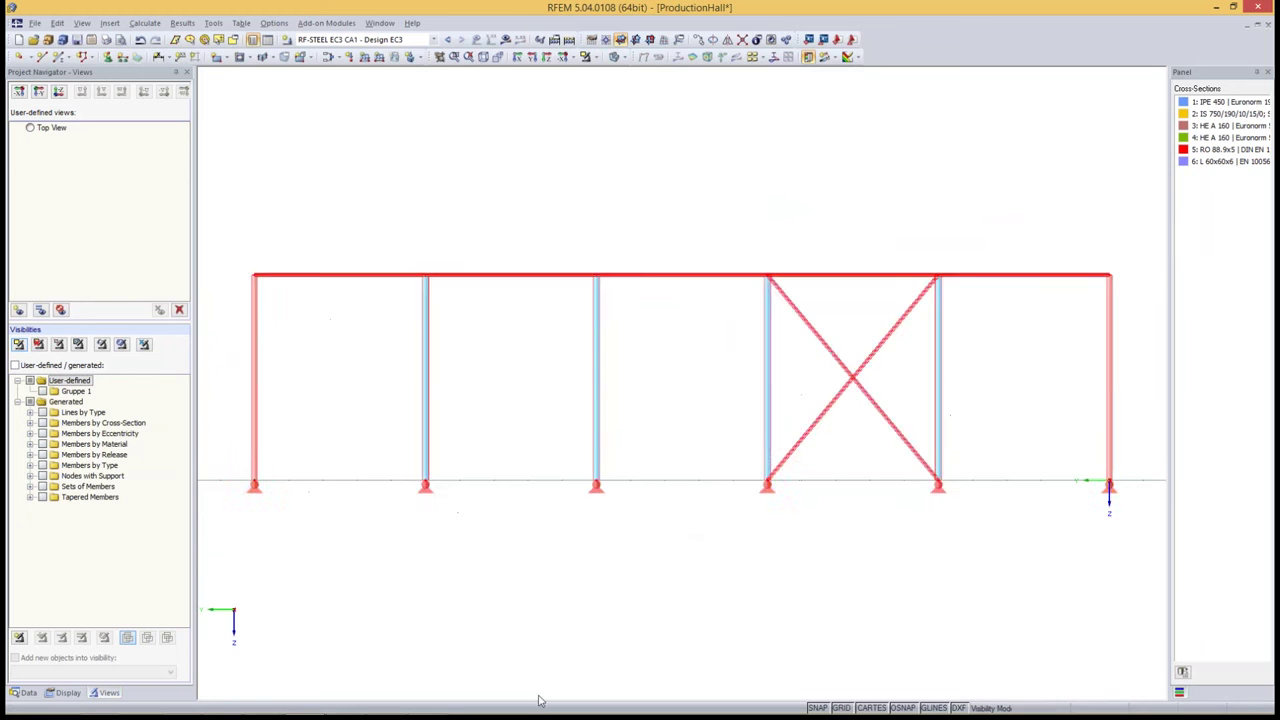
pyautogui.click(560, 617)
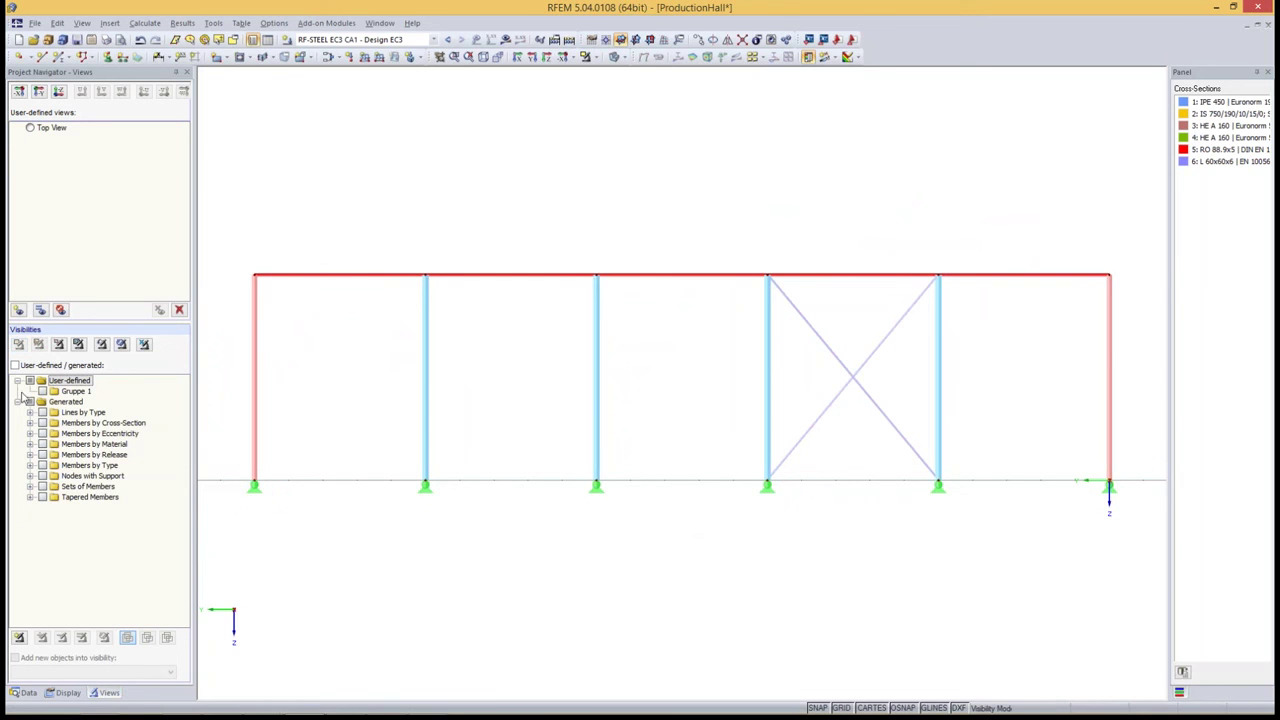
# - Save this elevation as a new user-defined view named 'Elevation Axis A'
pyautogui.click(20, 311)
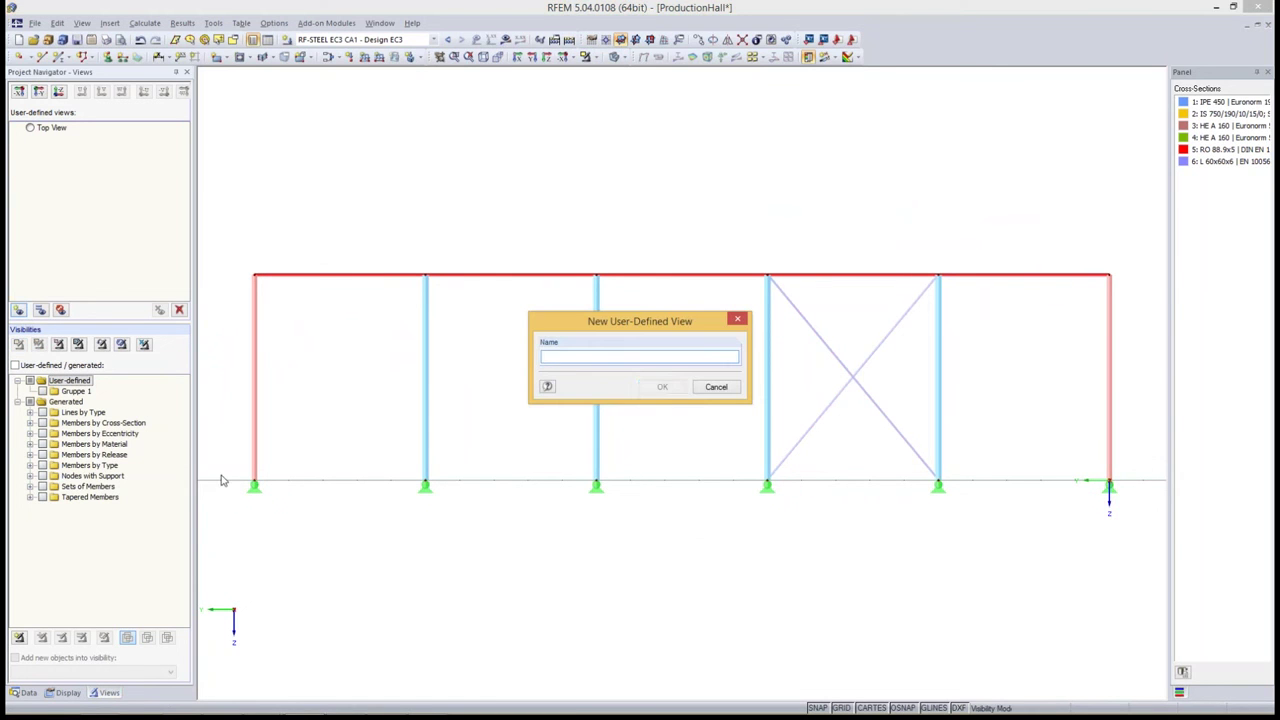
pyautogui.write('Elevation Axis A')
pyautogui.click(661, 387)
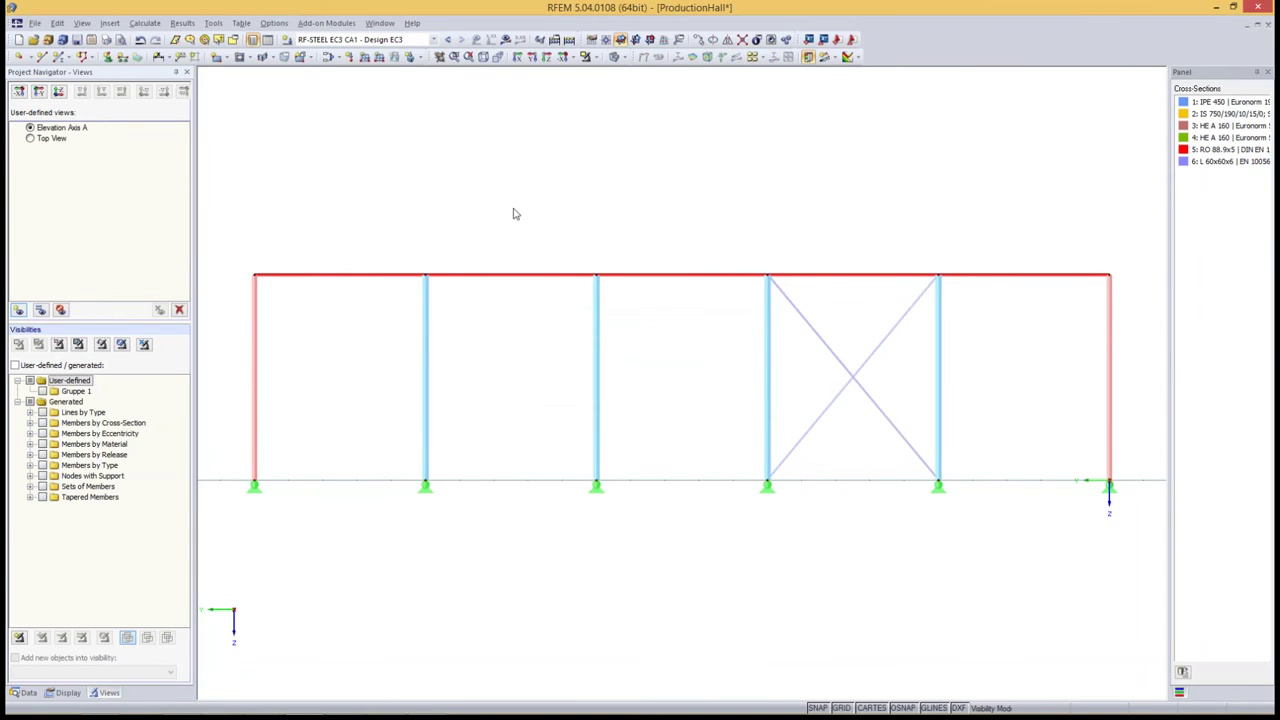
# - Show the full hall again, then select the axis 6 end frame and isolate it
pyautogui.click(484, 57)
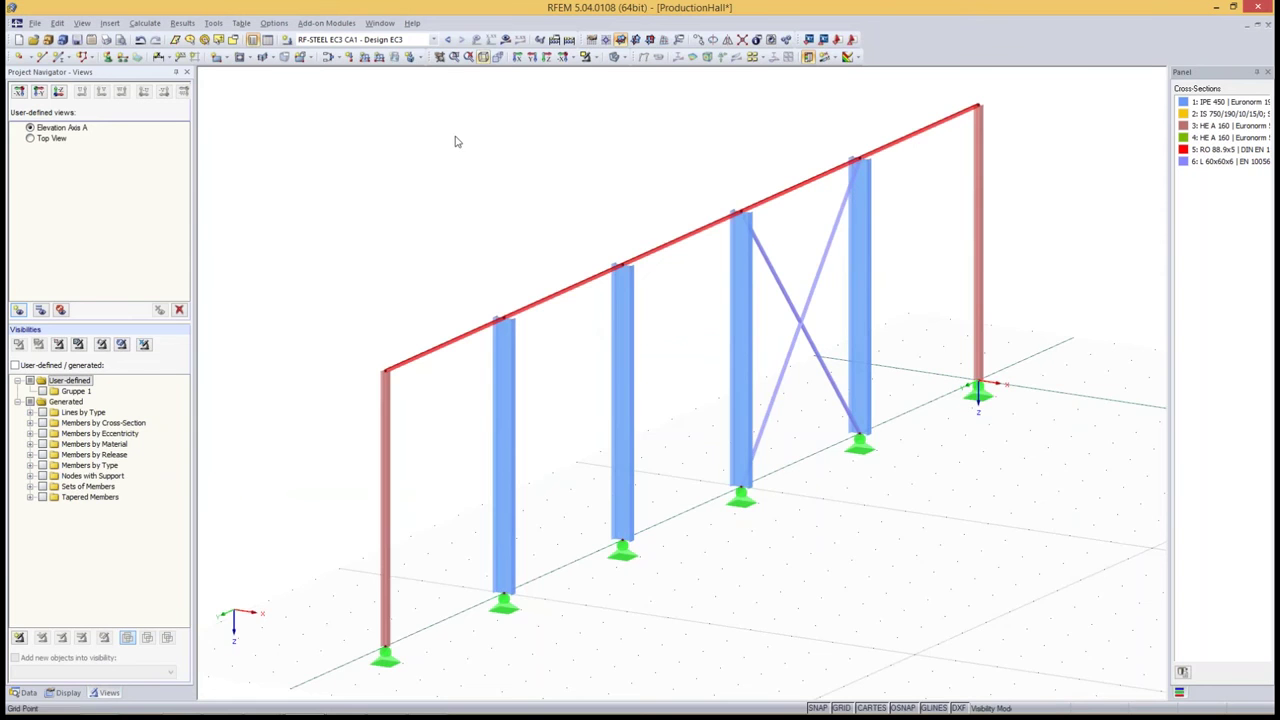
pyautogui.click(591, 57)
pyautogui.click(628, 172)
pyautogui.moveTo(866, 480)
pyautogui.keyDown('ctrl'); pyautogui.mouseDown(button='middle')
pyautogui.moveTo(524, 349)
pyautogui.moveTo(606, 480)
pyautogui.moveTo(335, 489)
pyautogui.moveTo(314, 406)
pyautogui.moveTo(226, 404)
pyautogui.moveTo(517, 414)
pyautogui.moveTo(493, 413)
pyautogui.moveTo(470, 360)
pyautogui.mouseUp(button='middle'); pyautogui.keyUp('ctrl')
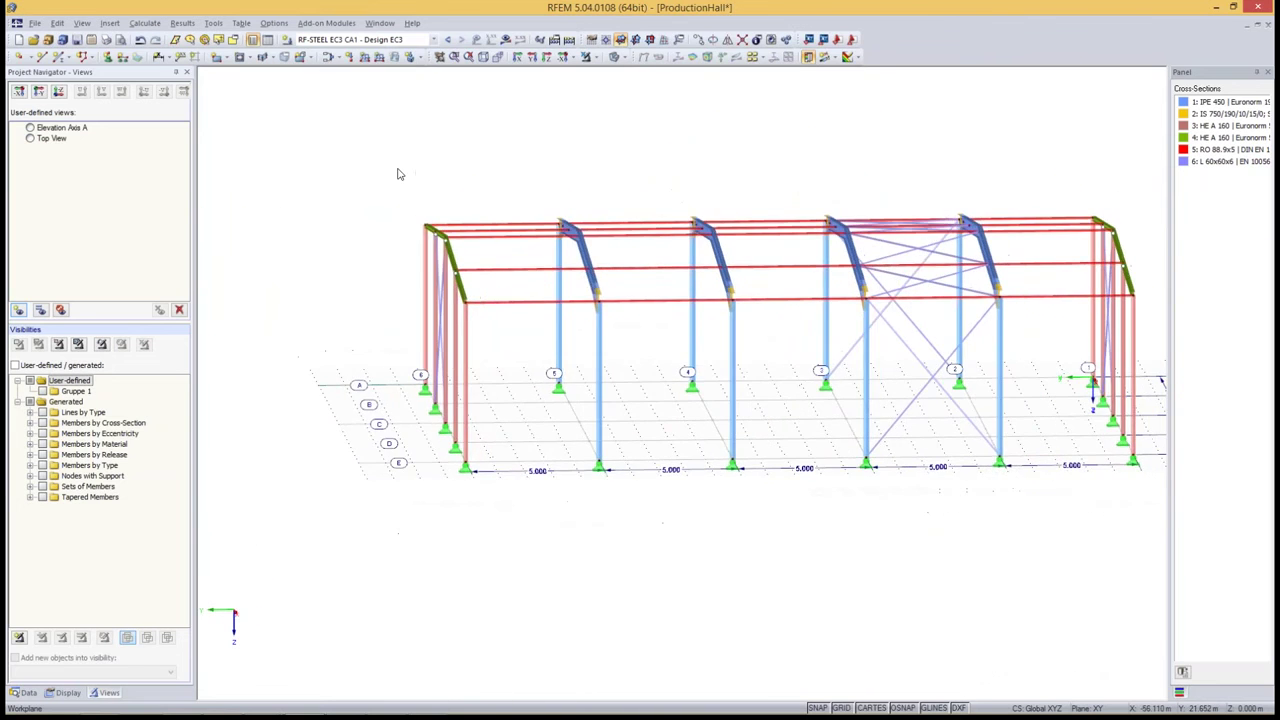
pyautogui.moveTo(392, 170)
pyautogui.mouseDown()
pyautogui.moveTo(569, 545)
pyautogui.moveTo(510, 530)
pyautogui.mouseUp()
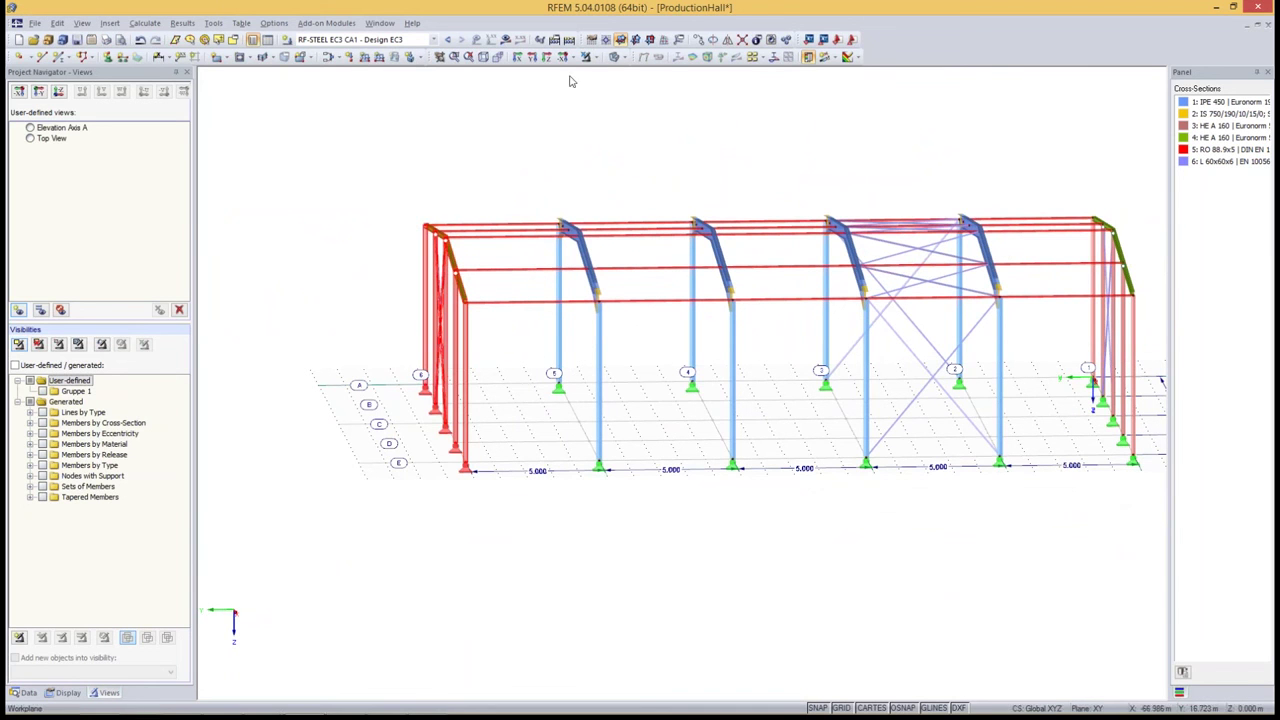
pyautogui.click(595, 58)
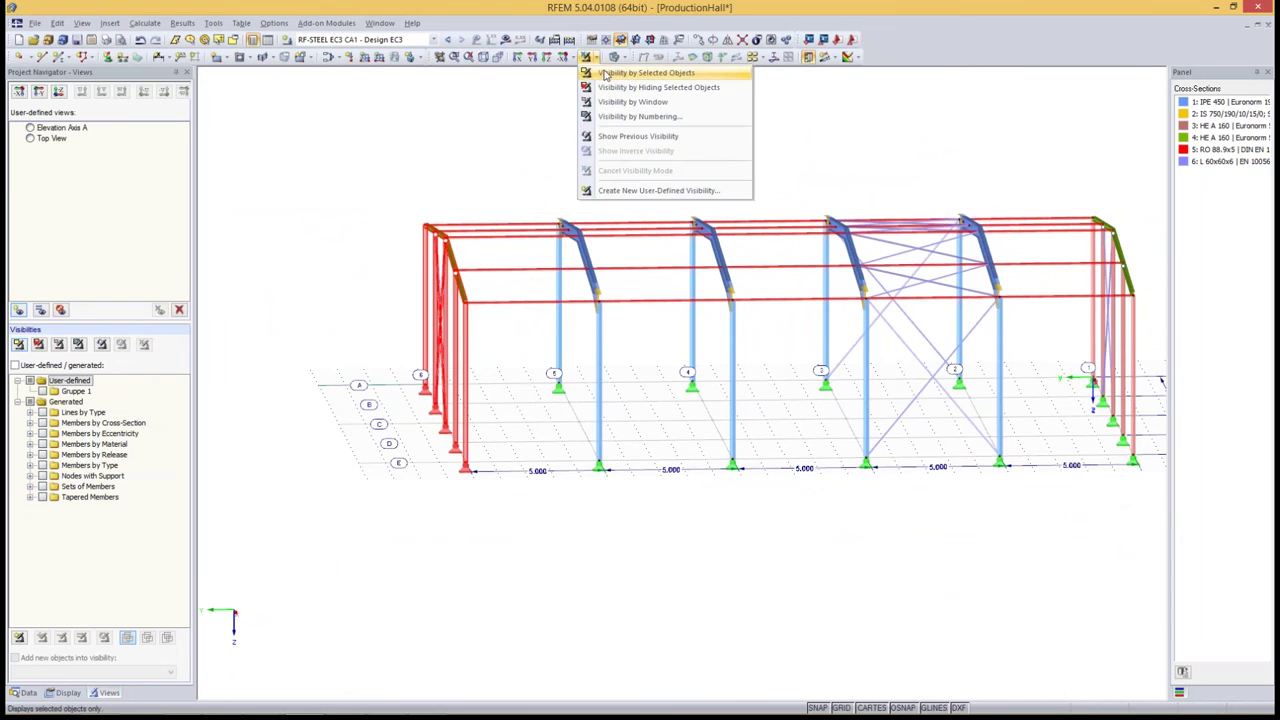
pyautogui.click(620, 73)
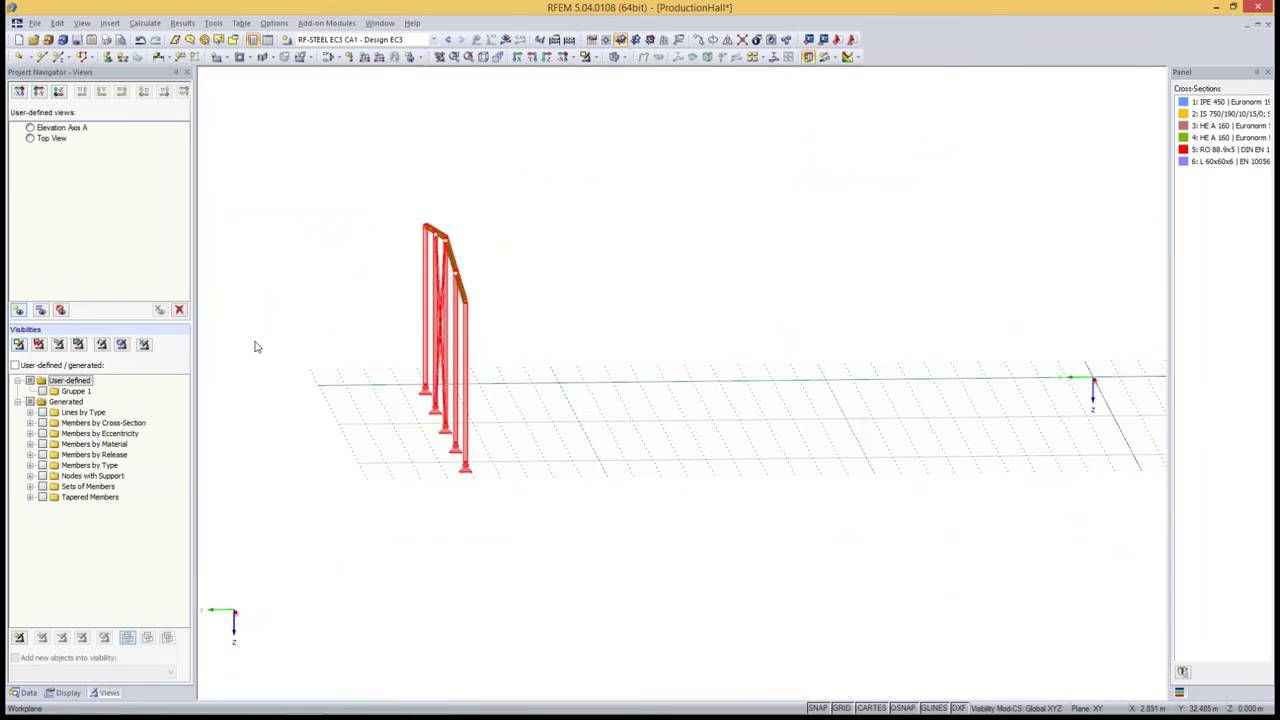
# - View the end frame head-on, save it as 'Elevation Axis 6', and restore the whole model
pyautogui.click(571, 59)
pyautogui.click(605, 88)
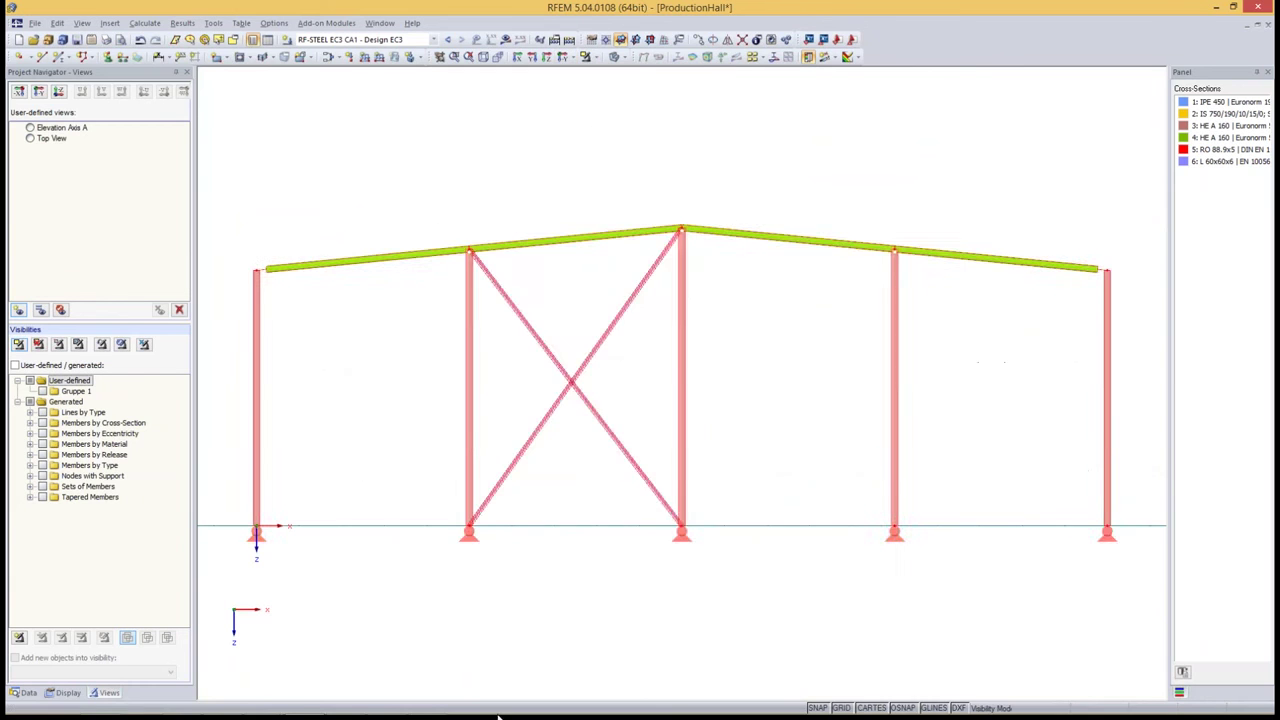
pyautogui.click(634, 580)
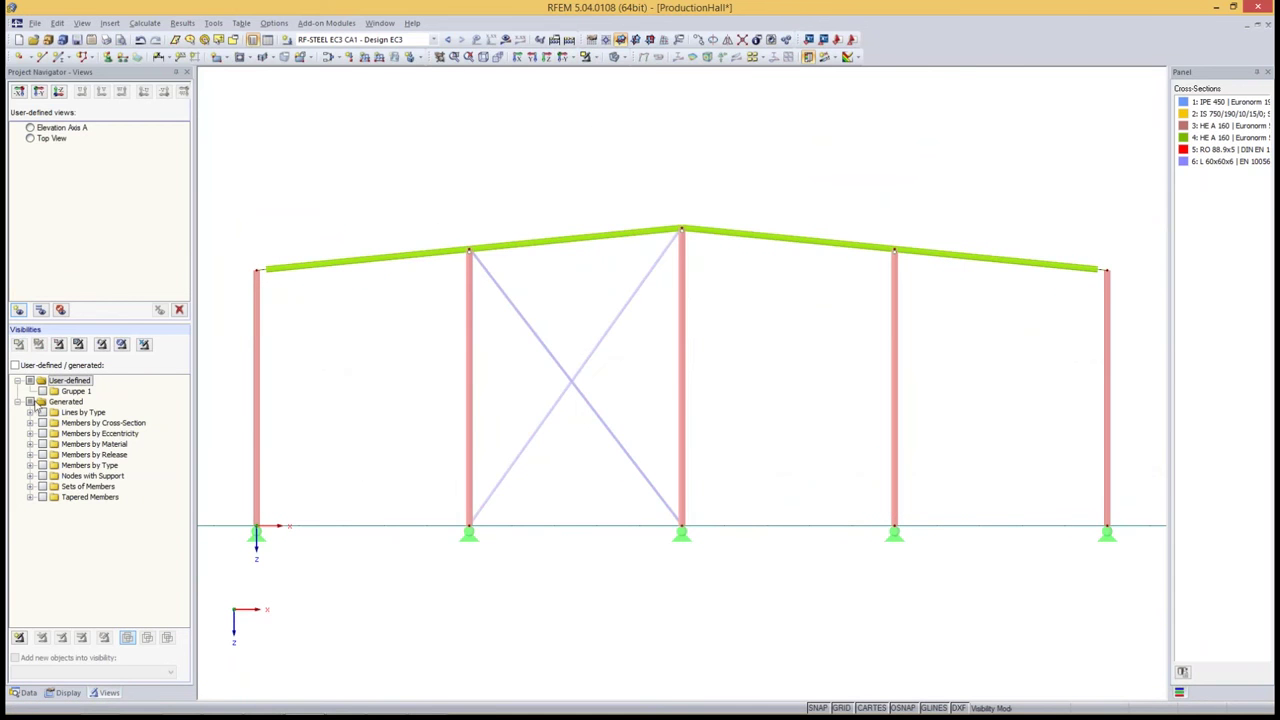
pyautogui.click(18, 310)
pyautogui.write('E')
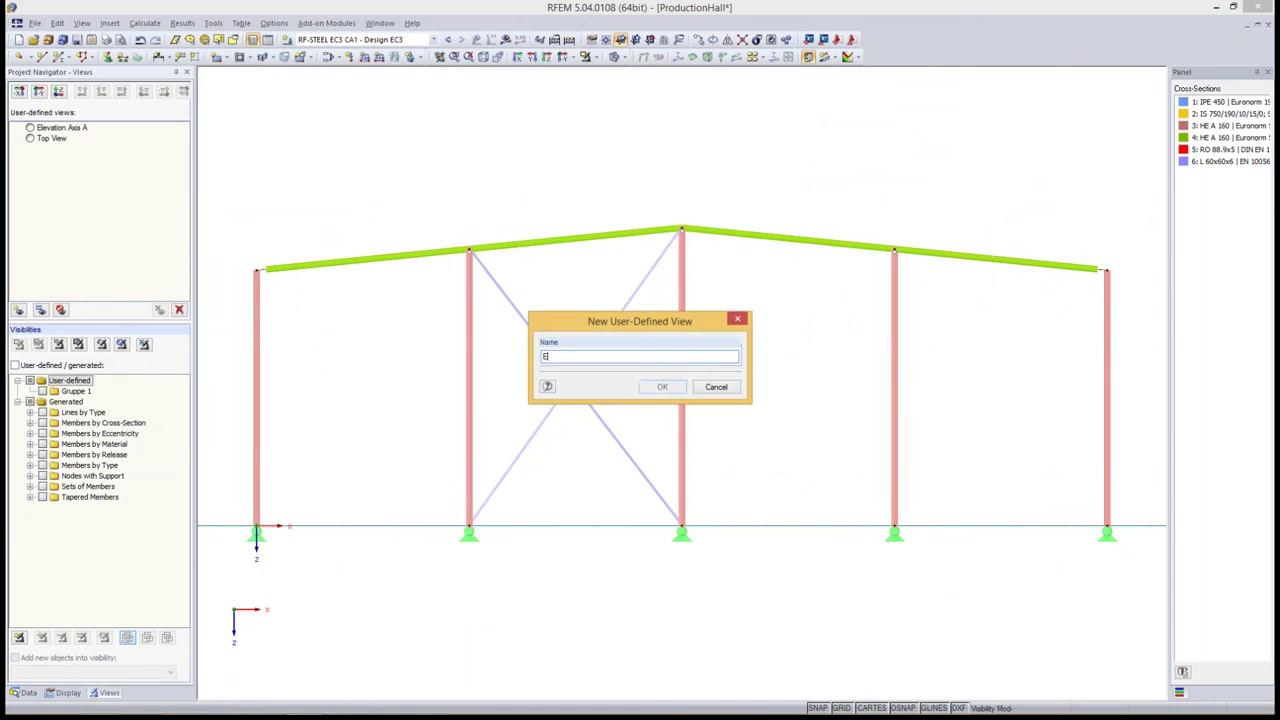
pyautogui.write('levation Axis 6')
pyautogui.click(660, 388)
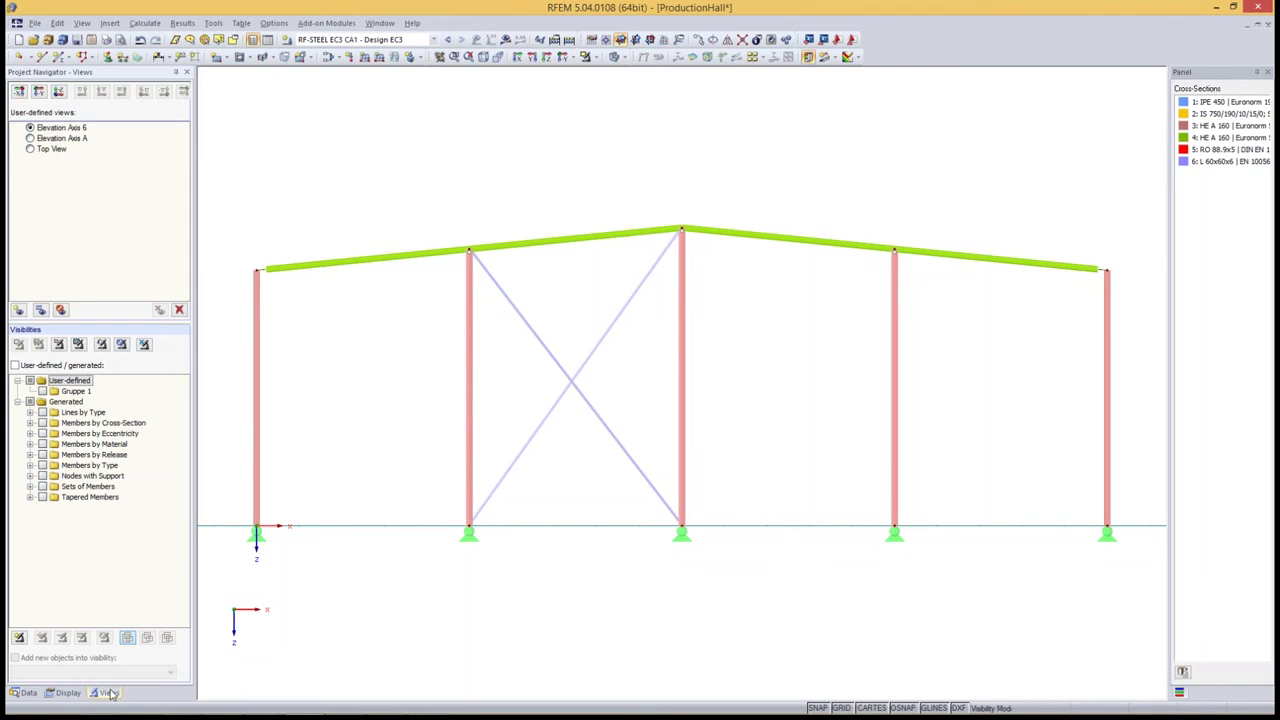
pyautogui.click(593, 57)
pyautogui.click(610, 171)
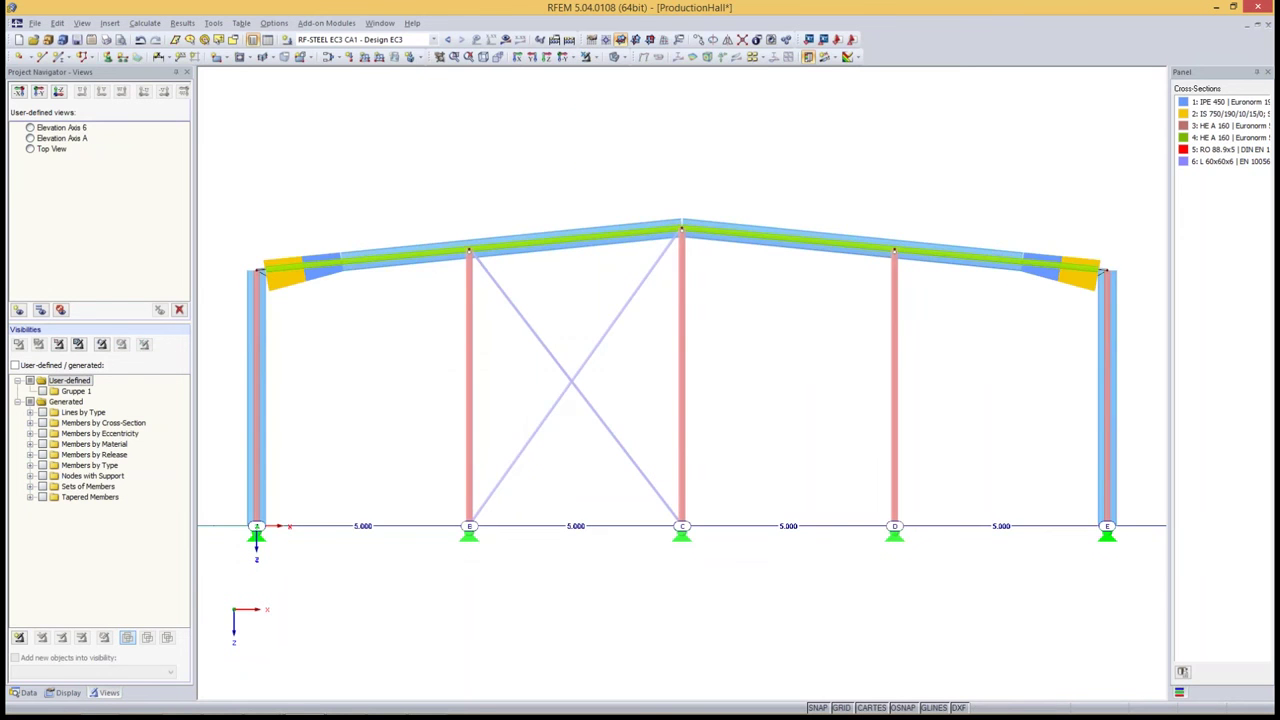
# - Check the saved Top View with axis numbering shown, then return to the isometric full-hall view
pyautogui.click(485, 56)
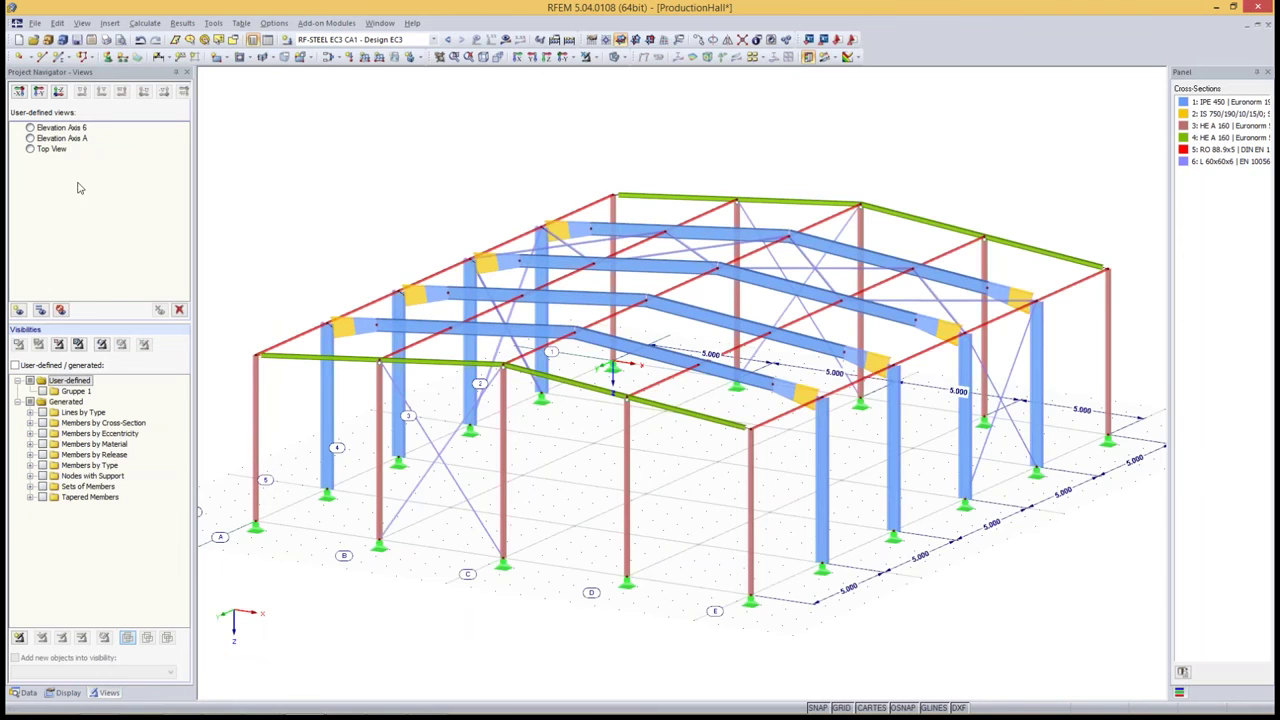
pyautogui.click(30, 149)
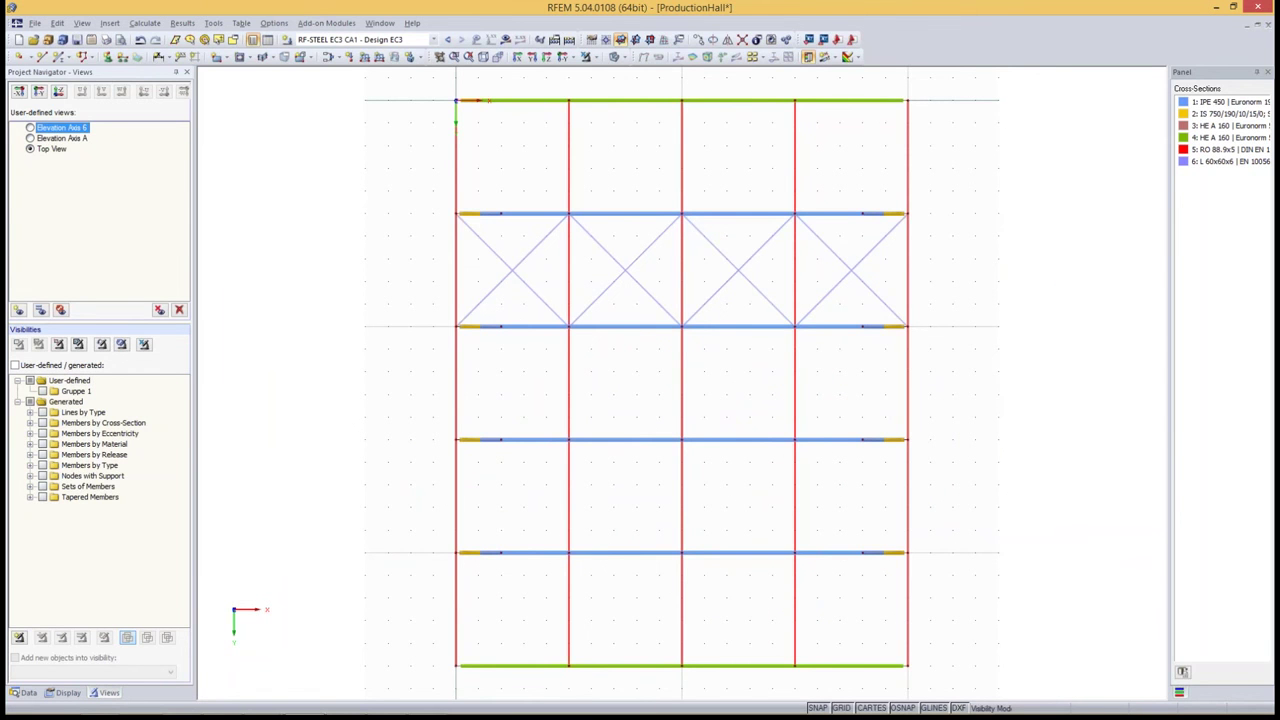
pyautogui.click(591, 57)
pyautogui.click(598, 117)
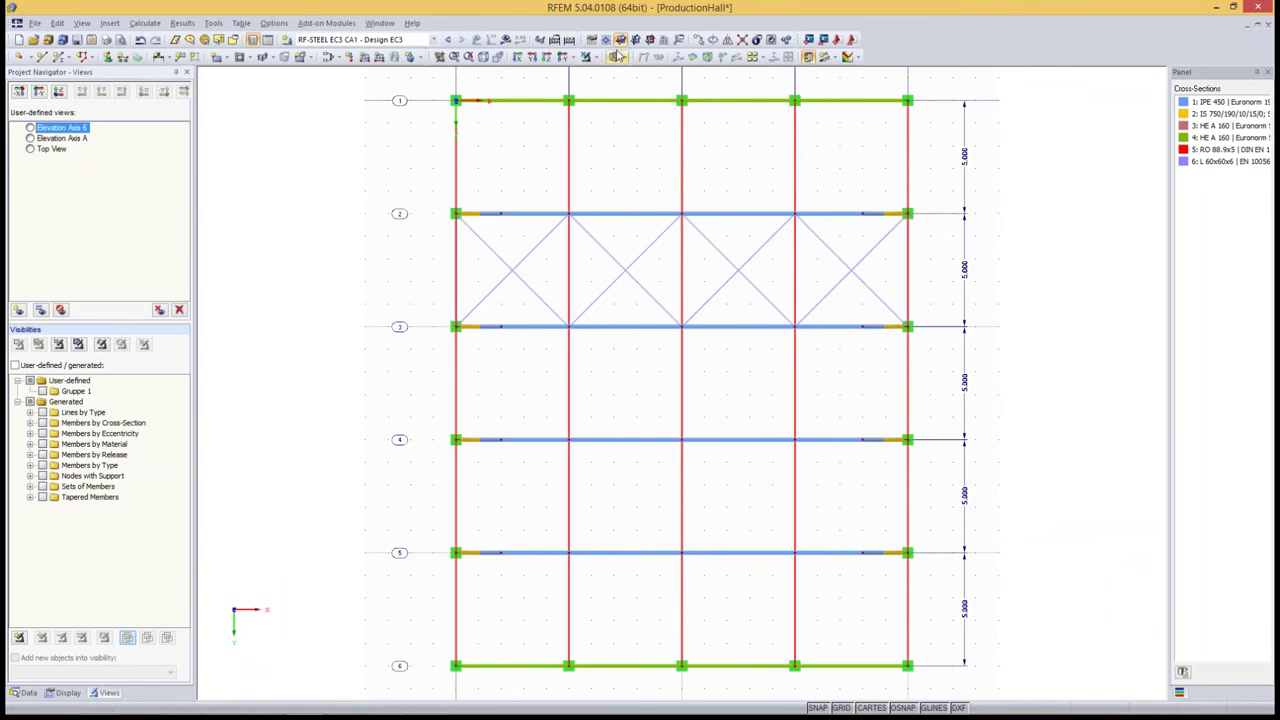
pyautogui.click(485, 58)
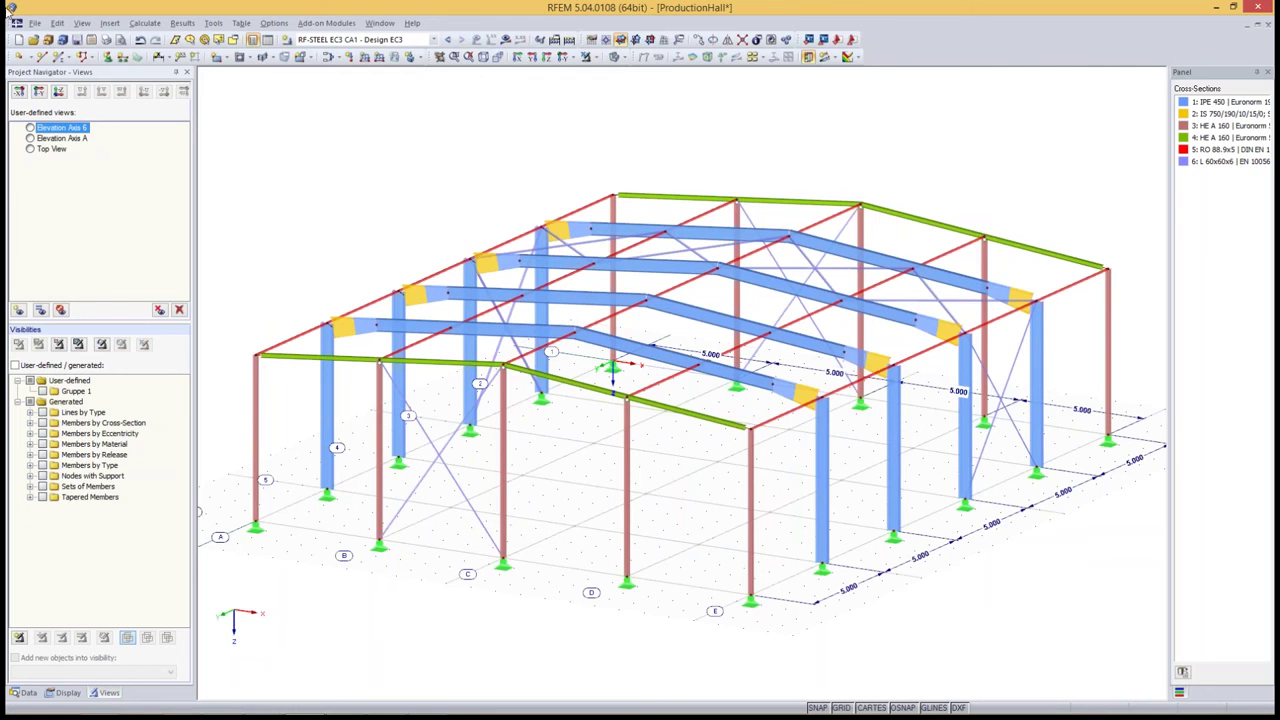
pyautogui.click(34, 23)
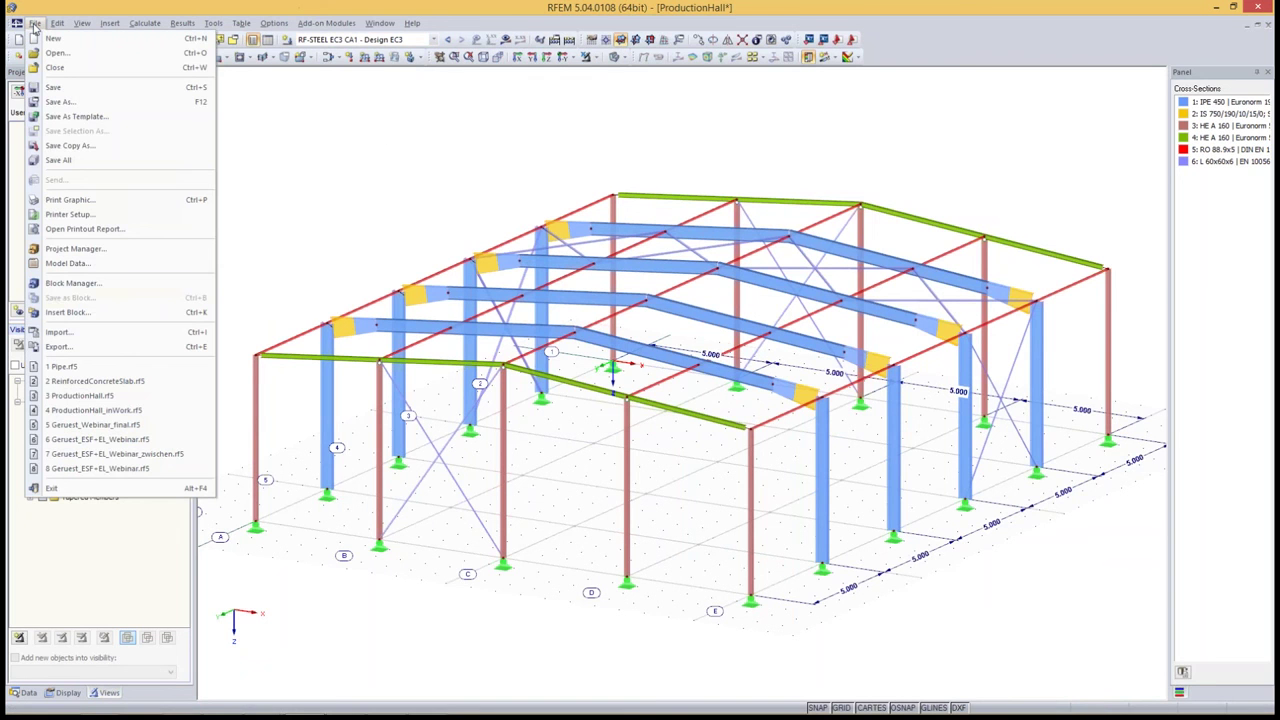
# - Start a new printout report from the File menu
pyautogui.click(34, 23)
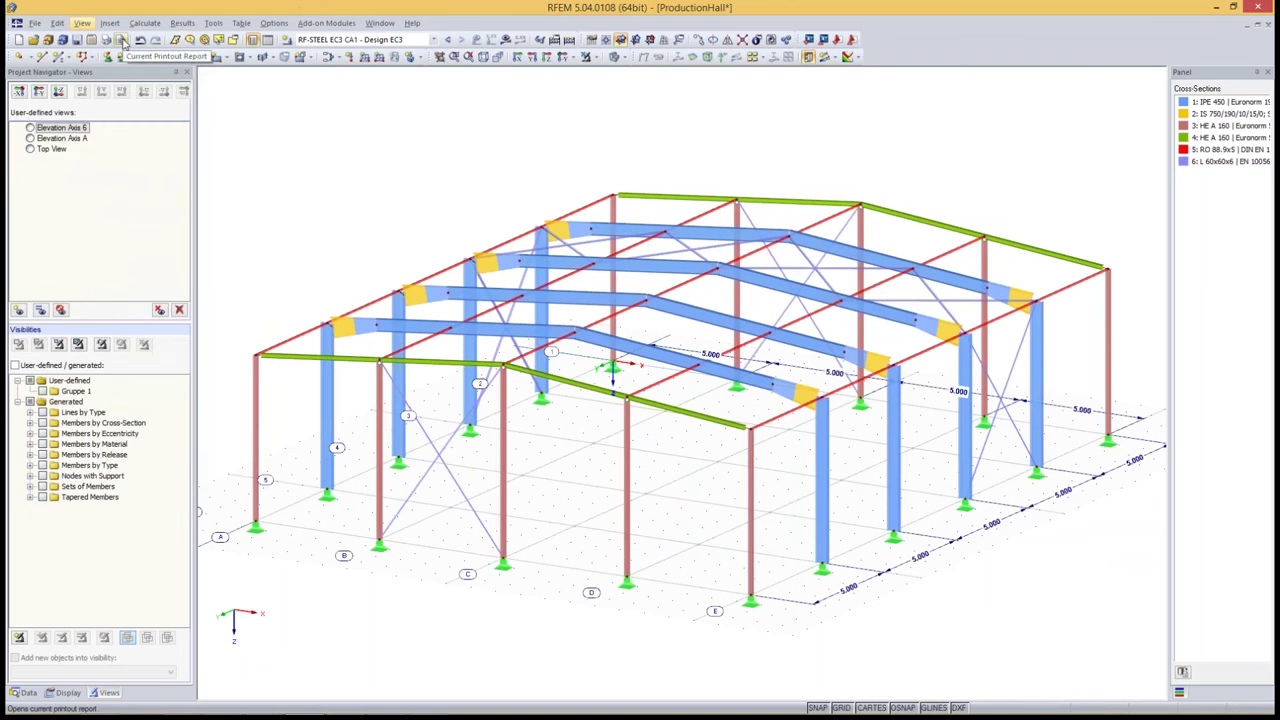
pyautogui.click(34, 23)
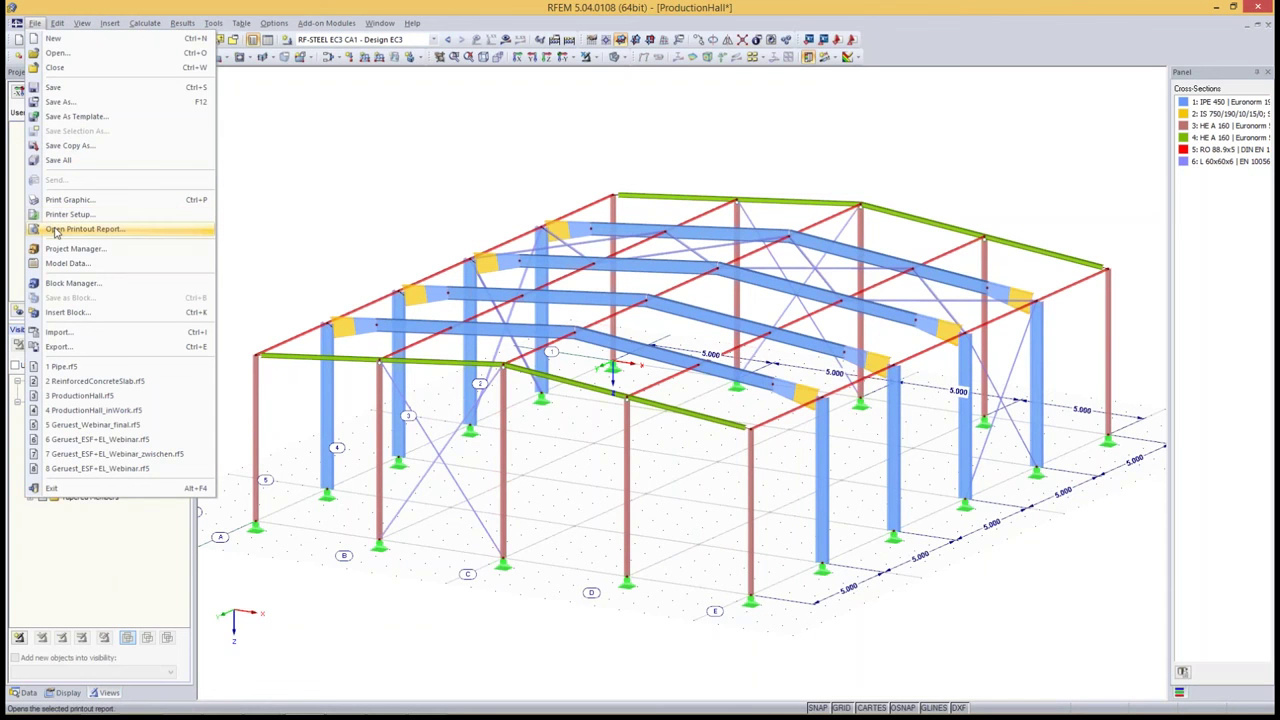
pyautogui.click(56, 232)
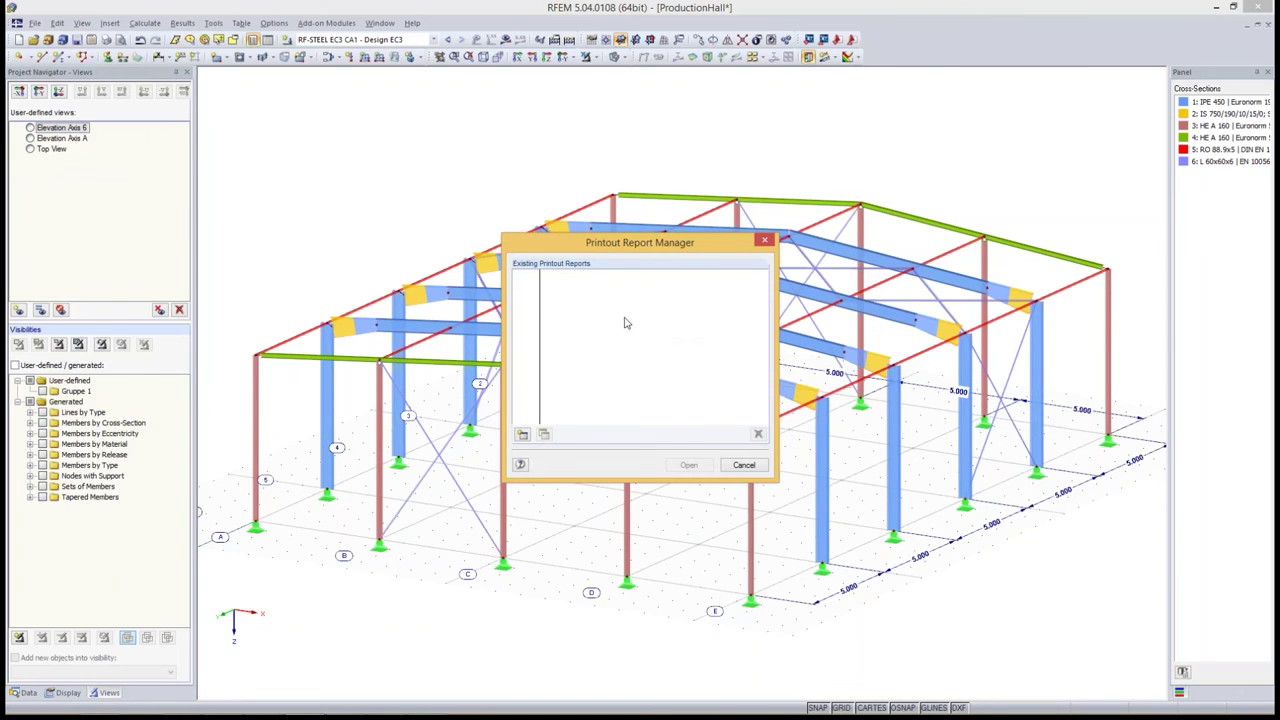
# - Keep template 1 'Input data and reduced results' and open its table selection
pyautogui.click(530, 435)
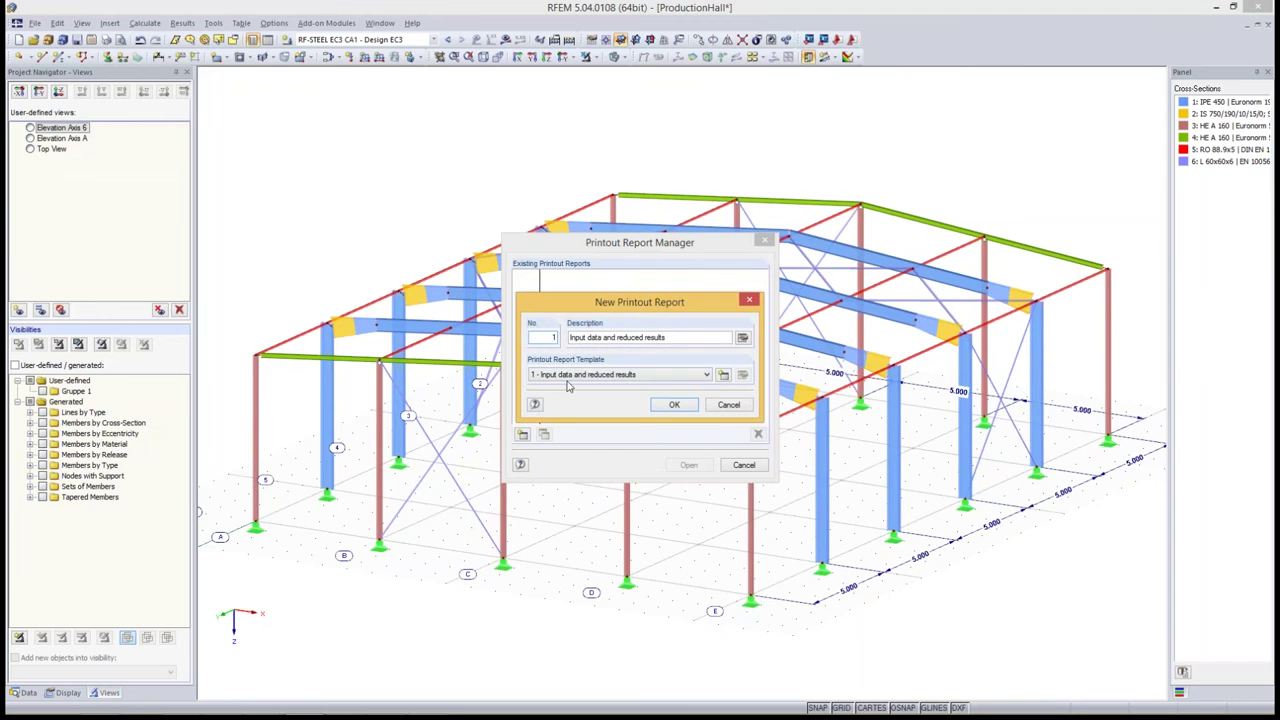
pyautogui.click(659, 376)
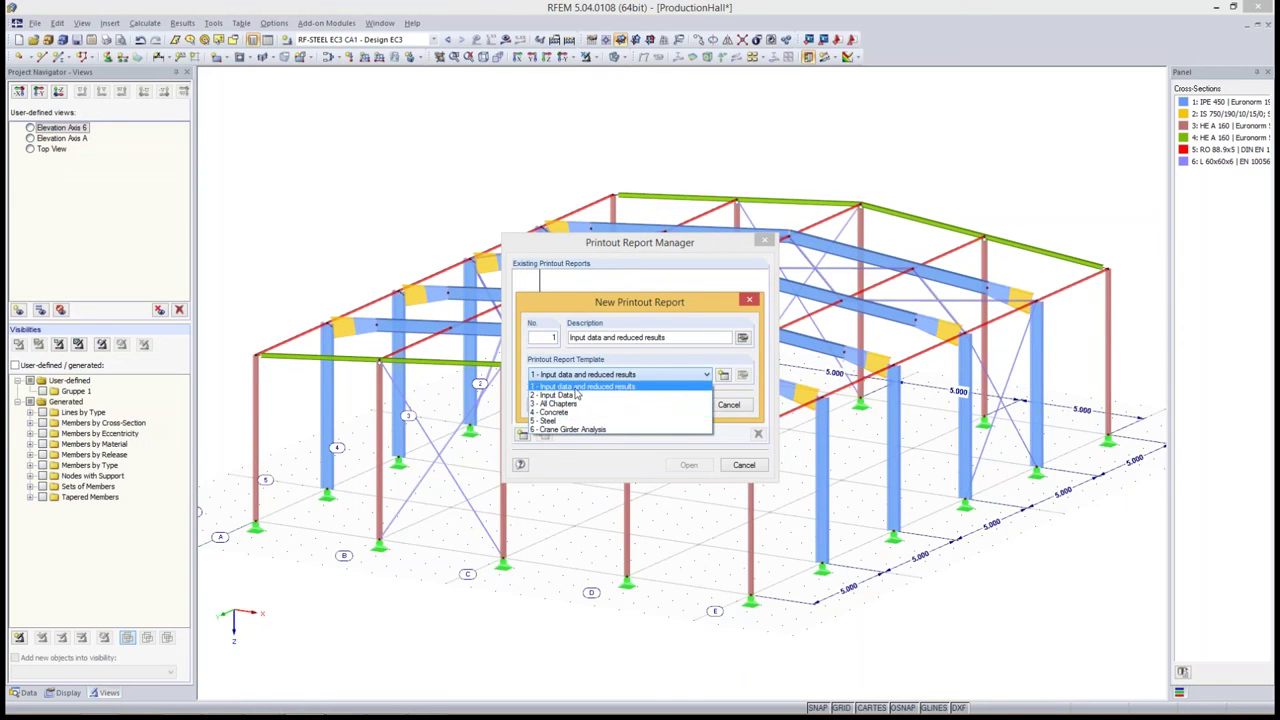
pyautogui.click(576, 388)
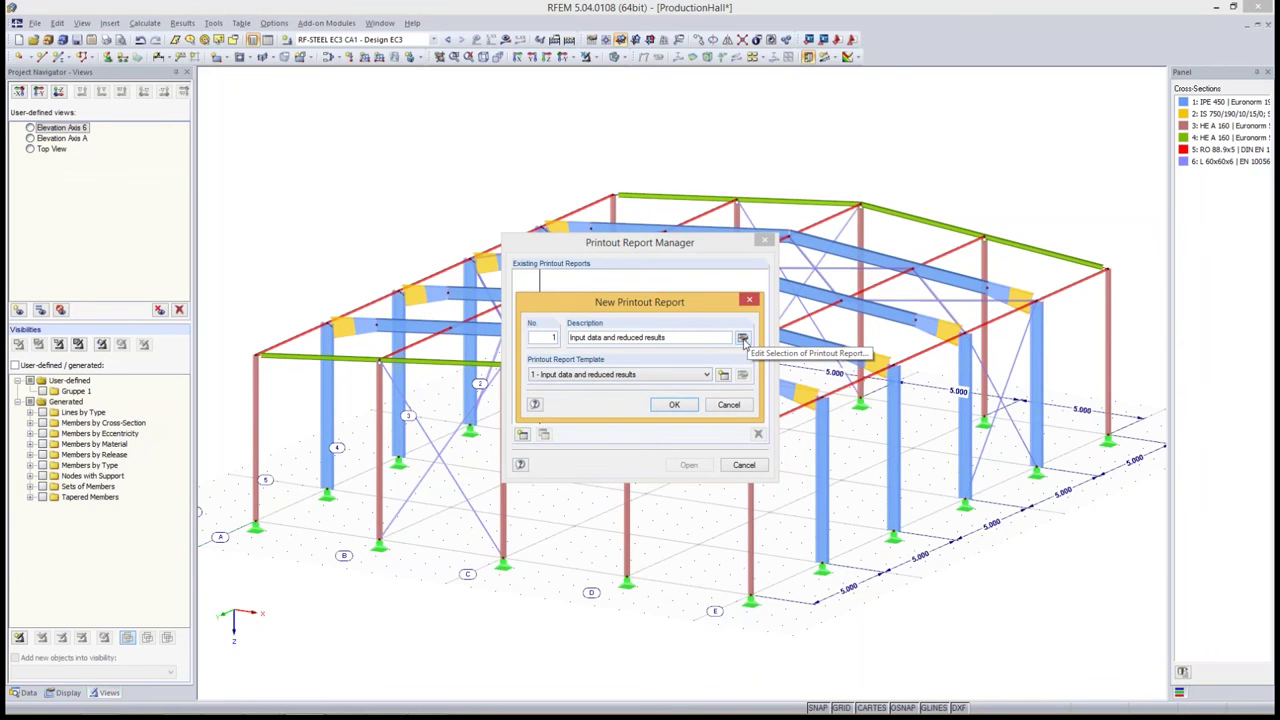
pyautogui.click(742, 340)
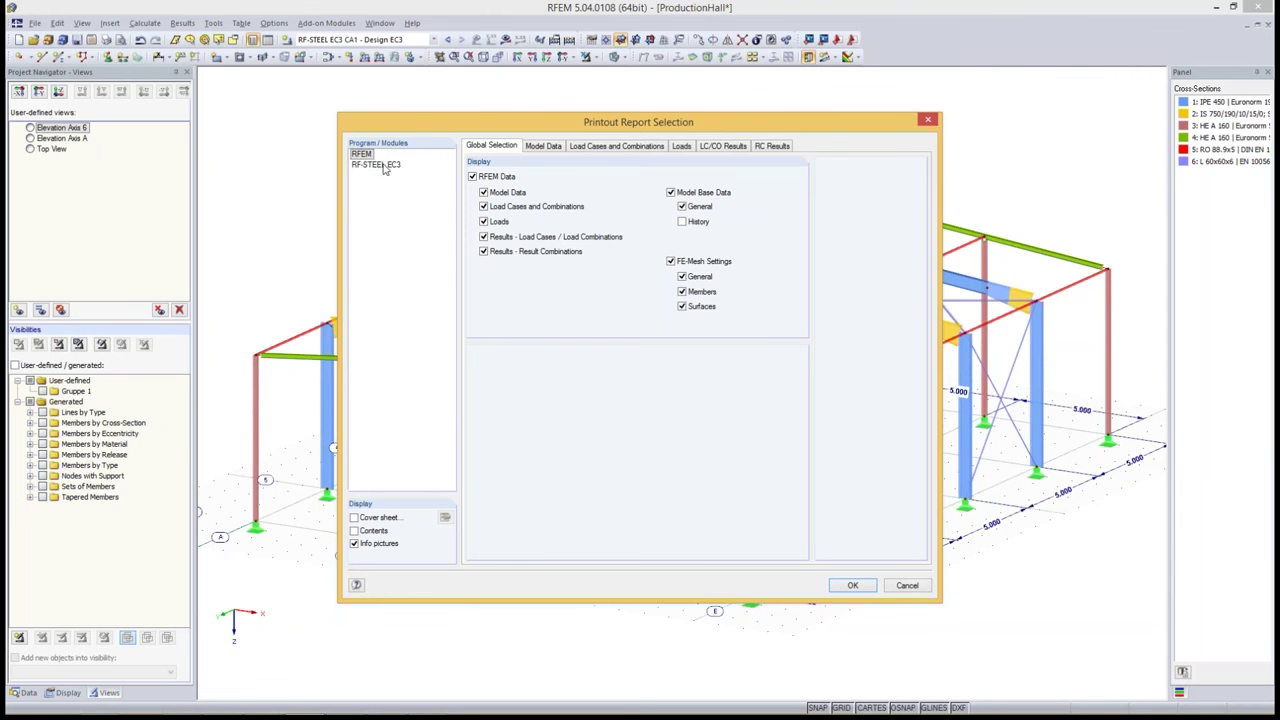
# - Review the RF-STEEL EC3, model data, load case and load tables, keeping loads for all load cases
pyautogui.click(386, 166)
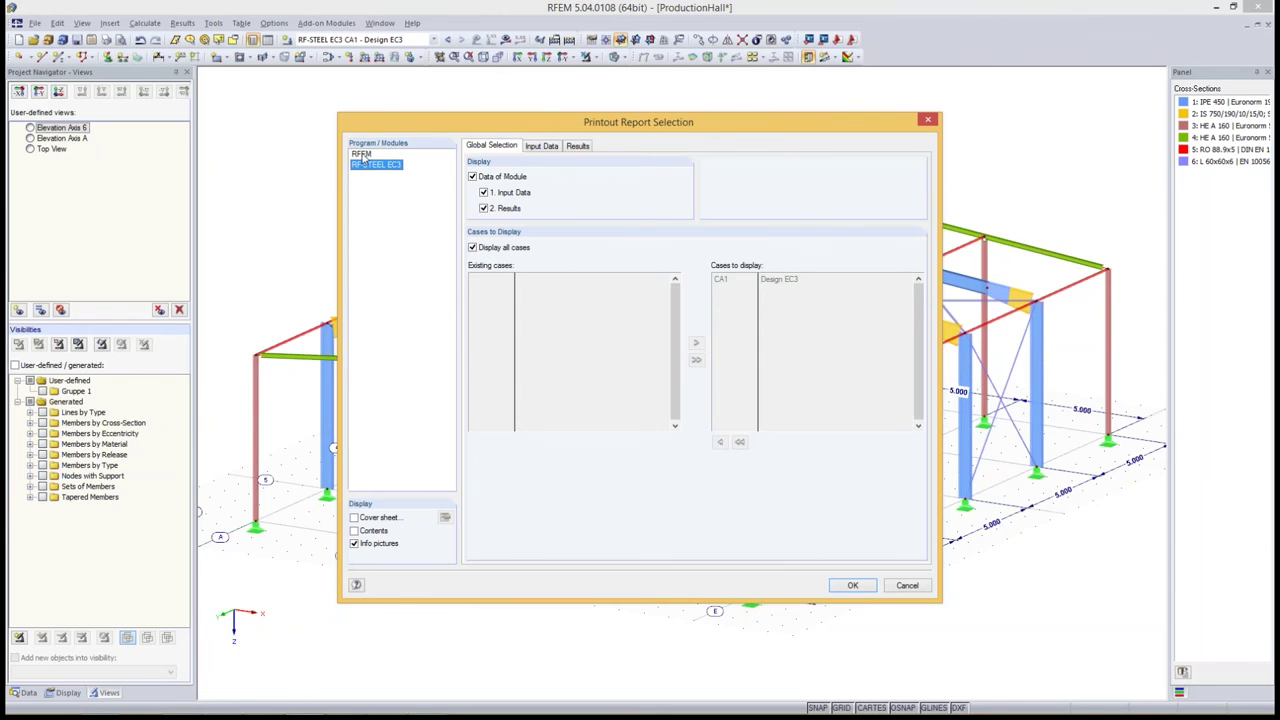
pyautogui.click(362, 156)
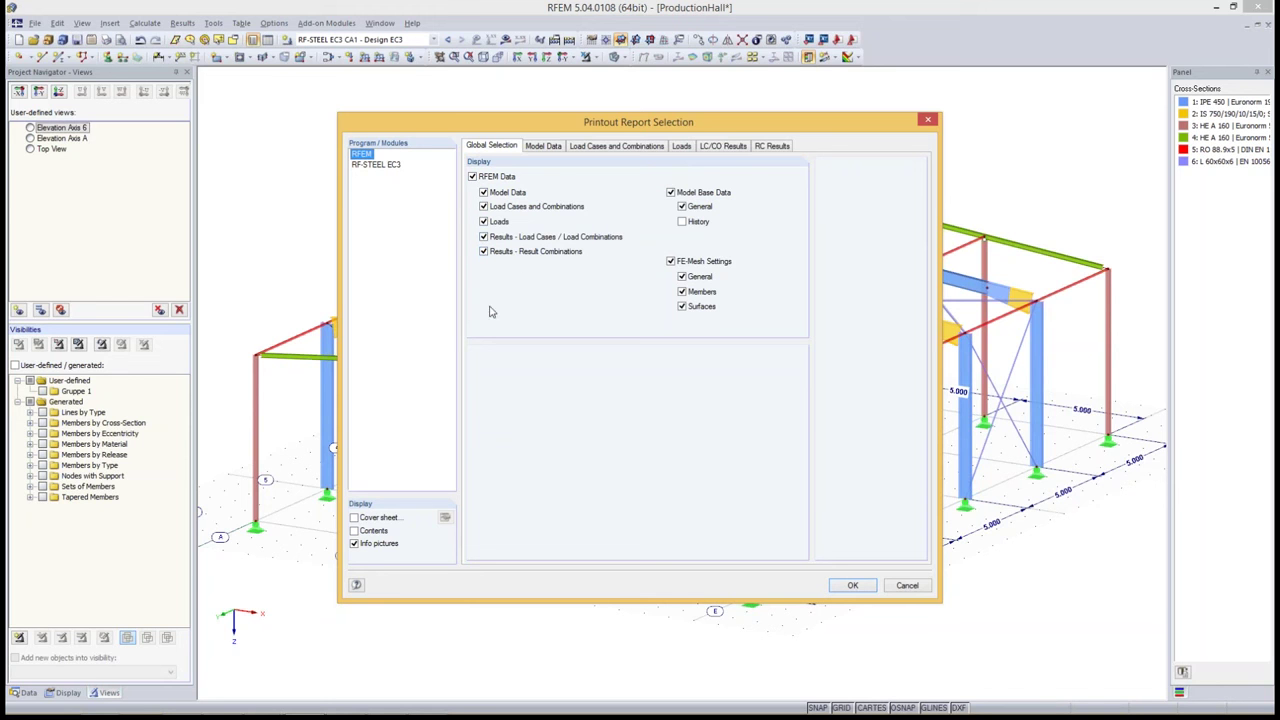
pyautogui.click(543, 146)
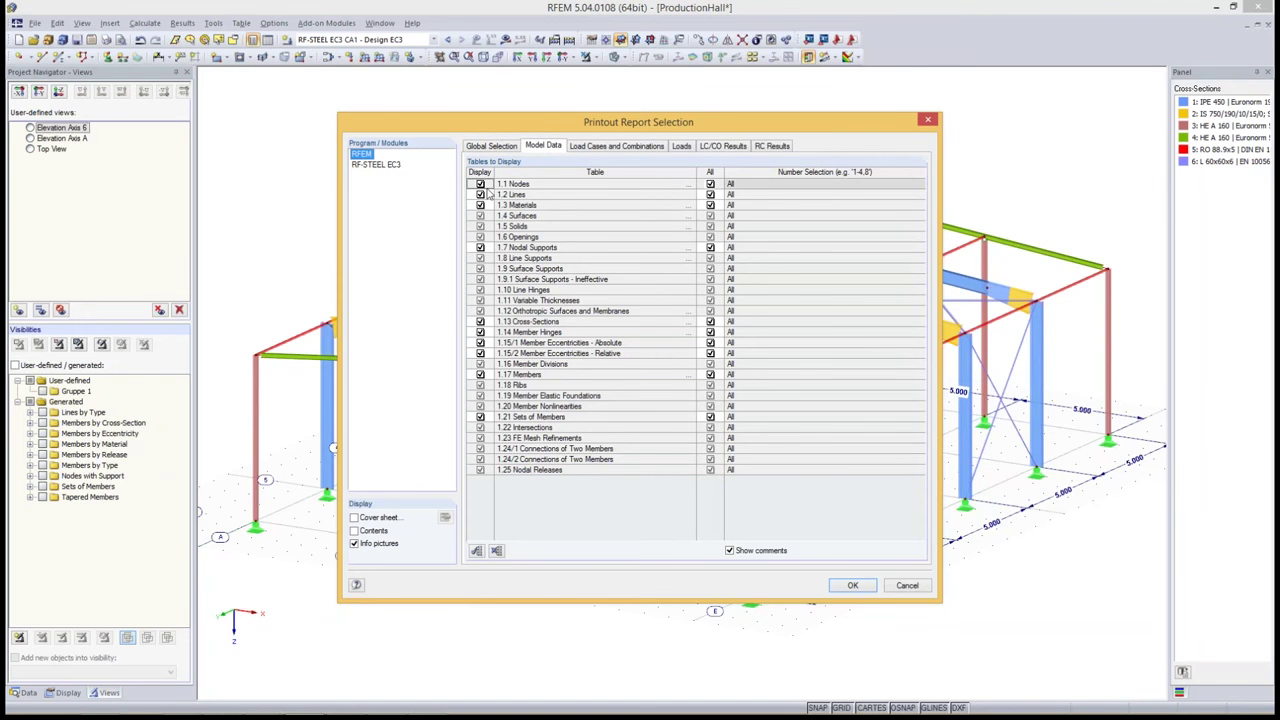
pyautogui.click(593, 148)
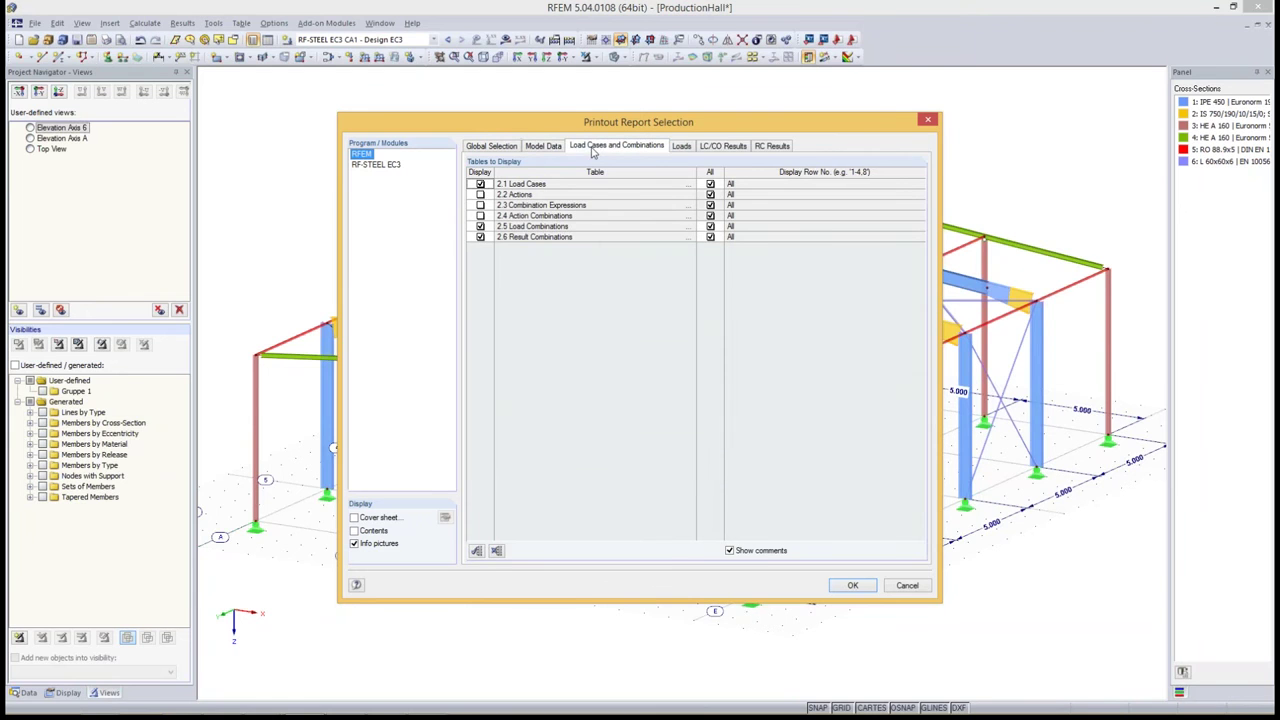
pyautogui.click(688, 150)
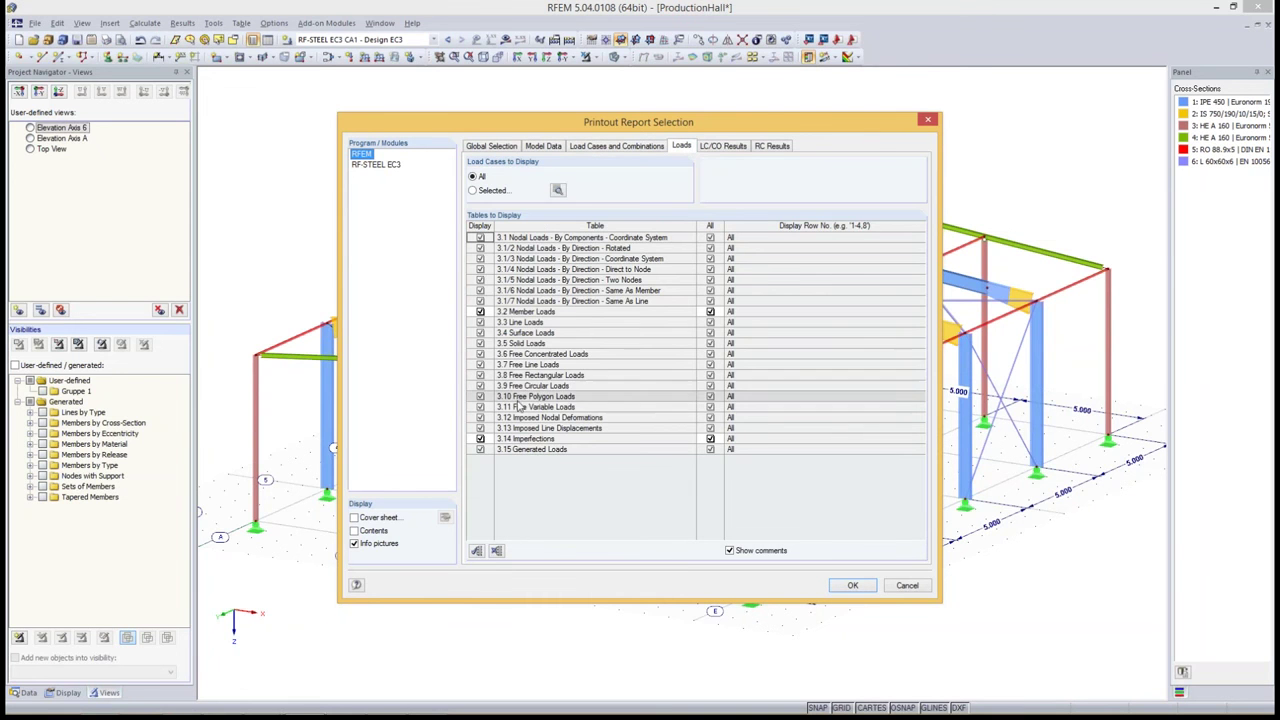
pyautogui.click(473, 192)
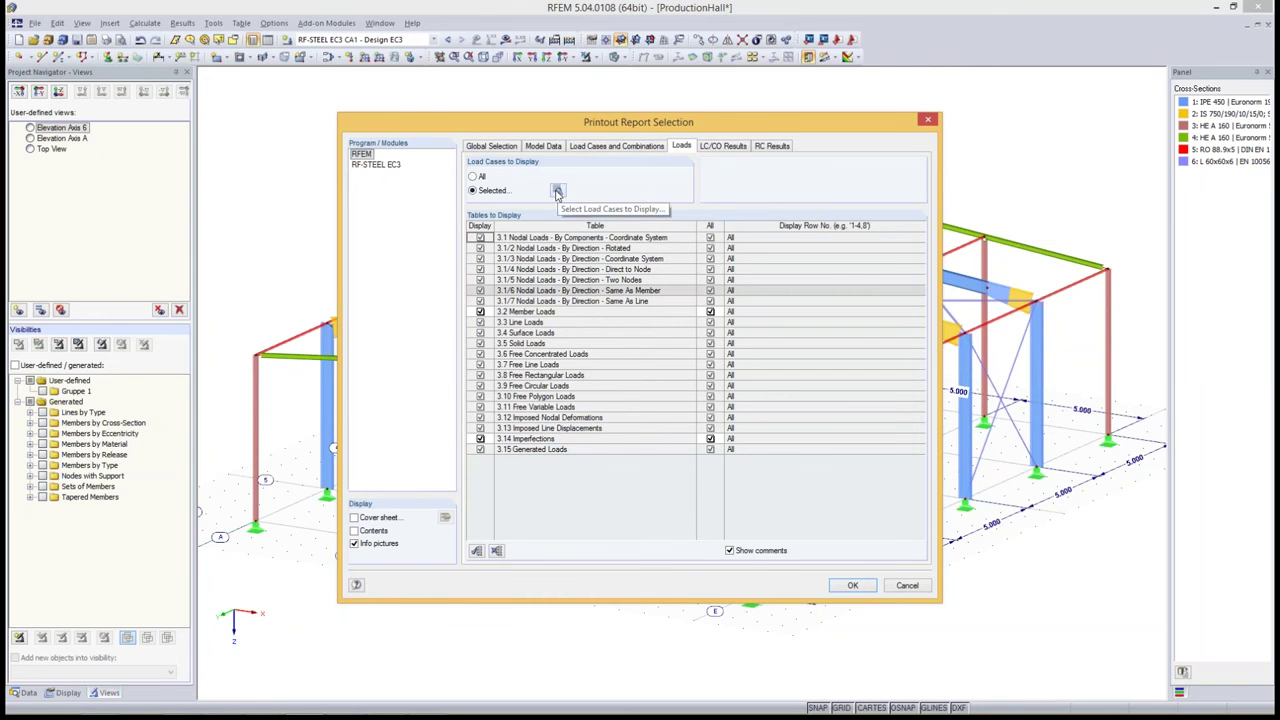
pyautogui.click(557, 191)
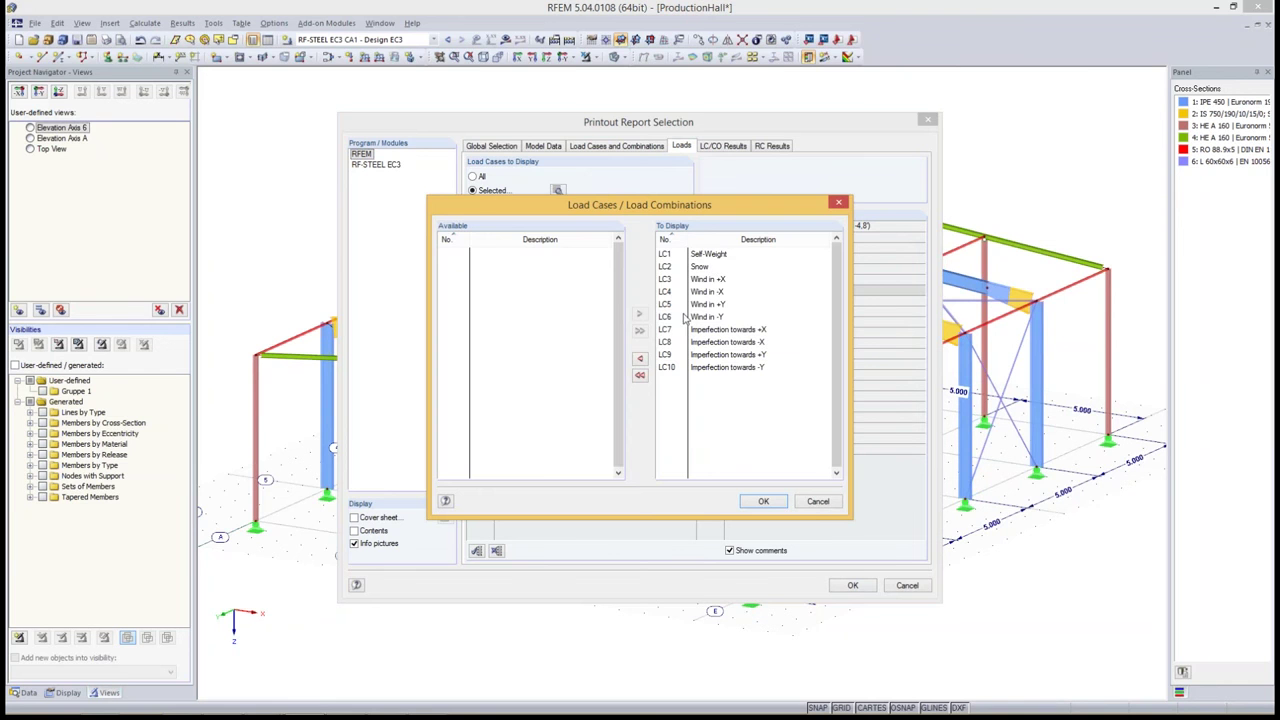
pyautogui.click(757, 501)
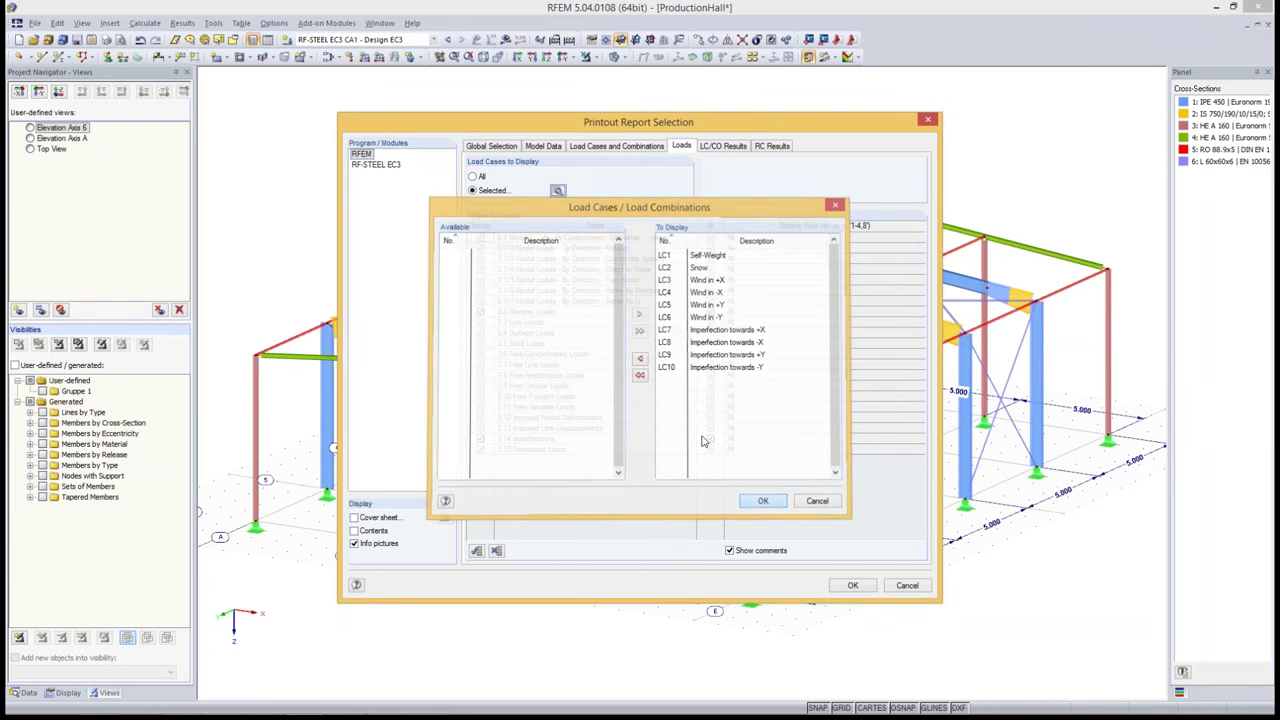
pyautogui.click(472, 176)
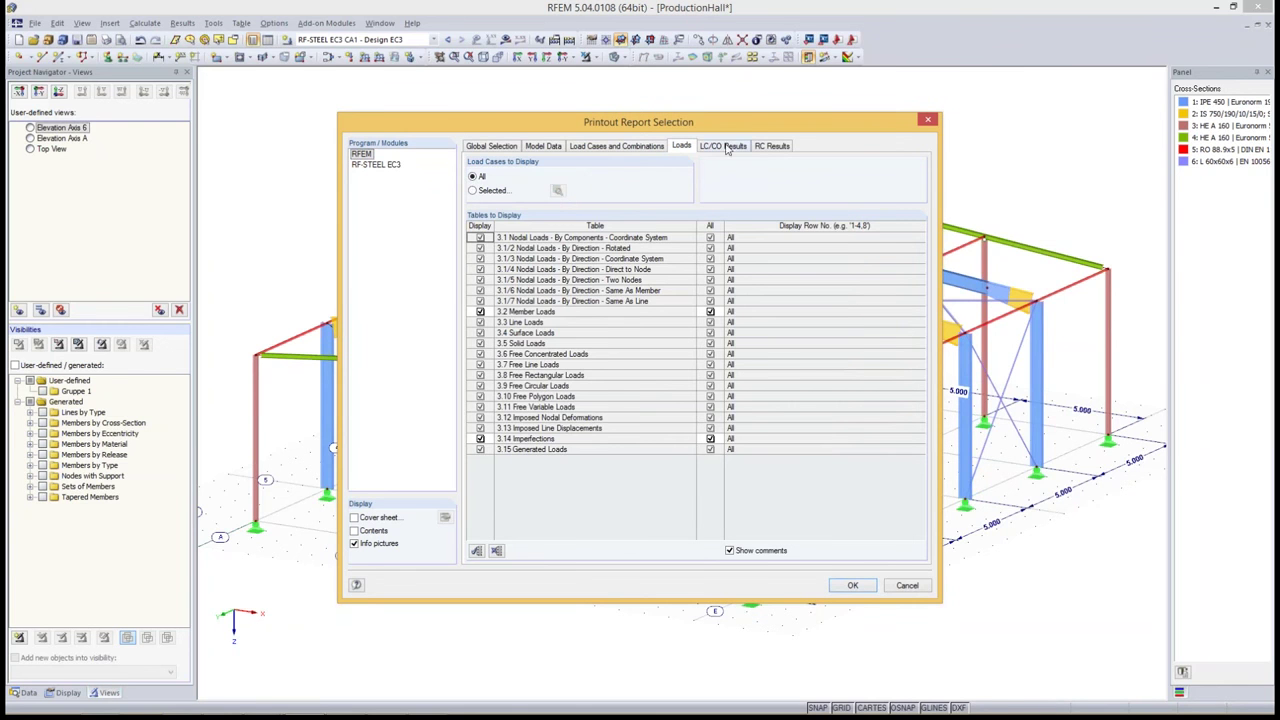
# - In LC/CO Results, include 4.6 Members – Internal Forces, exclude 4.12, and choose Selected load cases
pyautogui.click(727, 148)
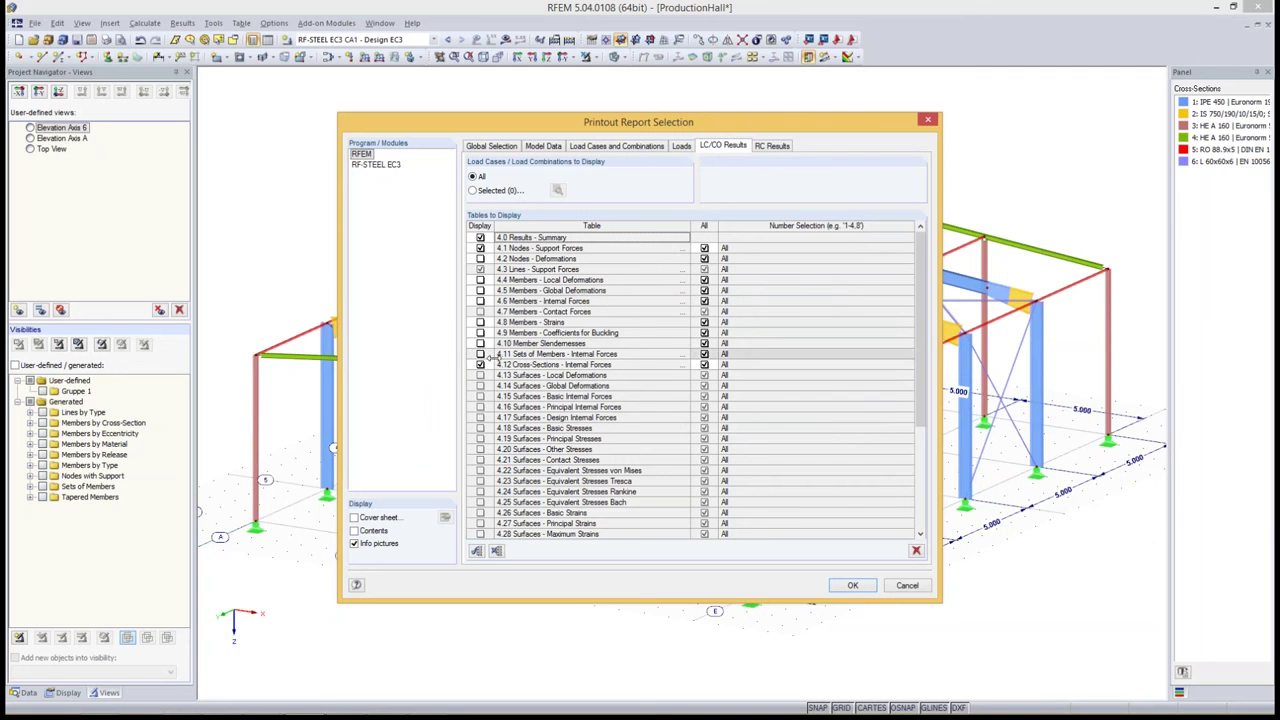
pyautogui.click(480, 302)
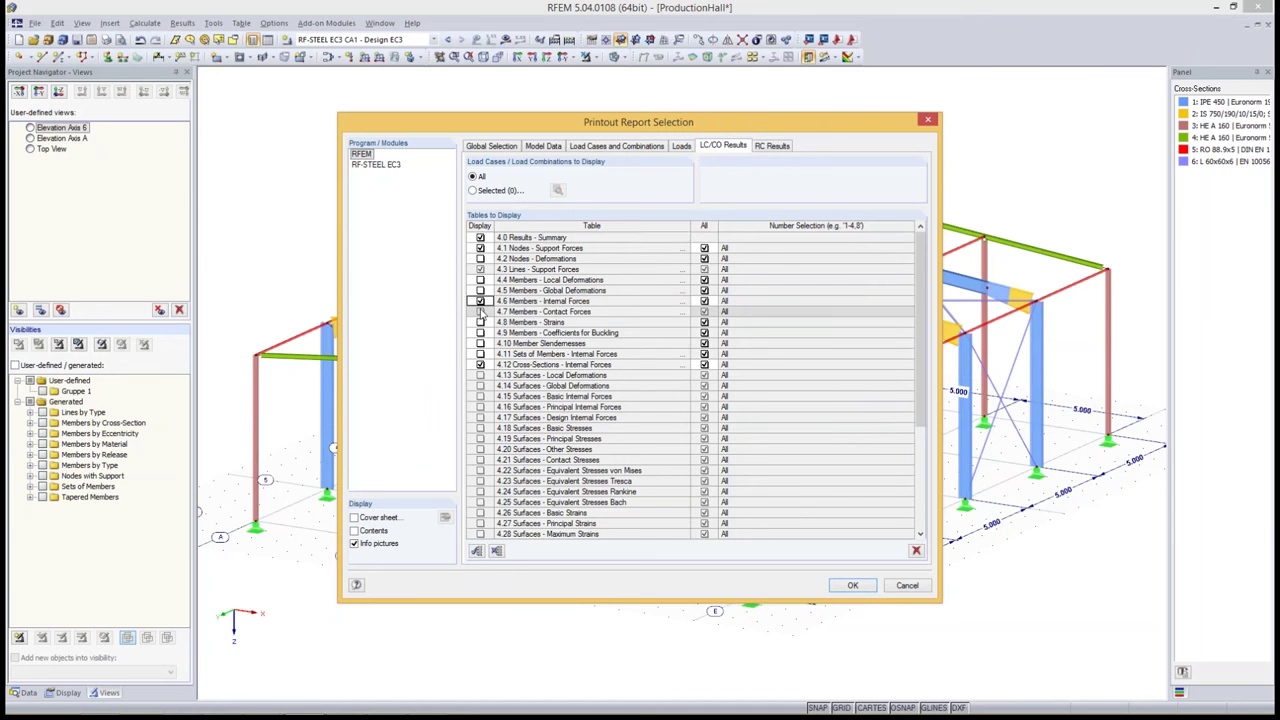
pyautogui.click(480, 365)
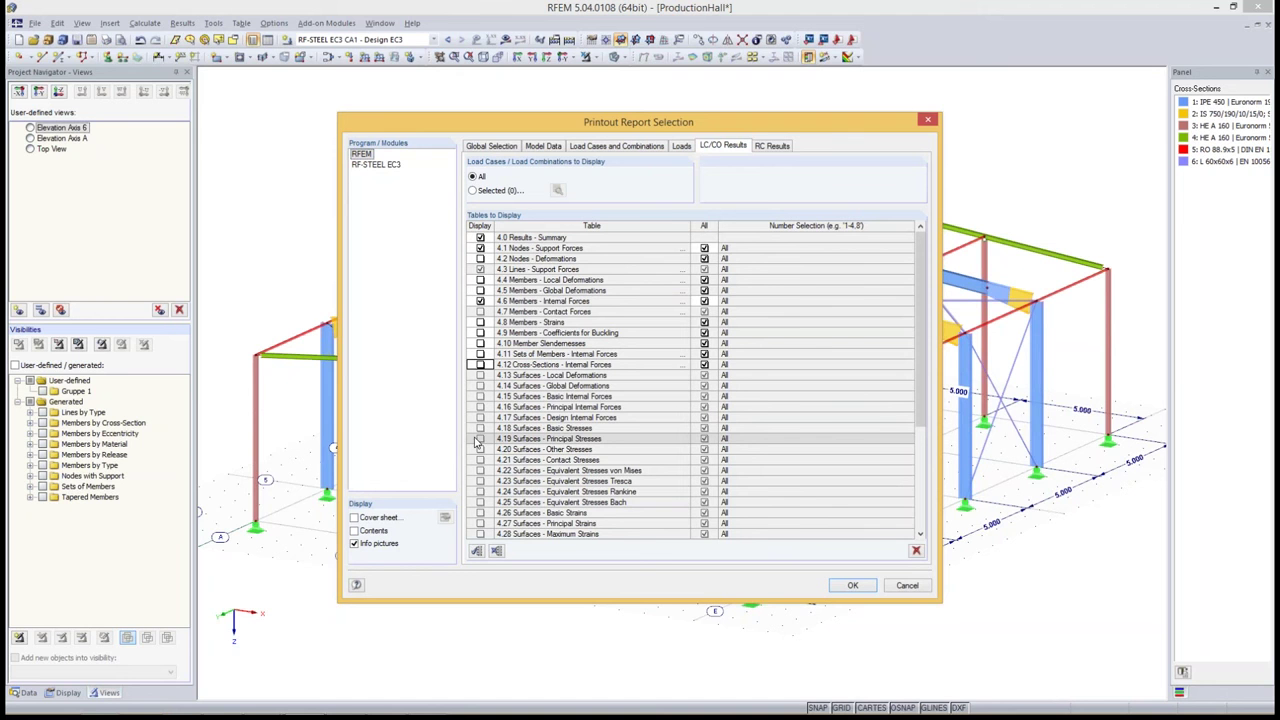
pyautogui.click(472, 190)
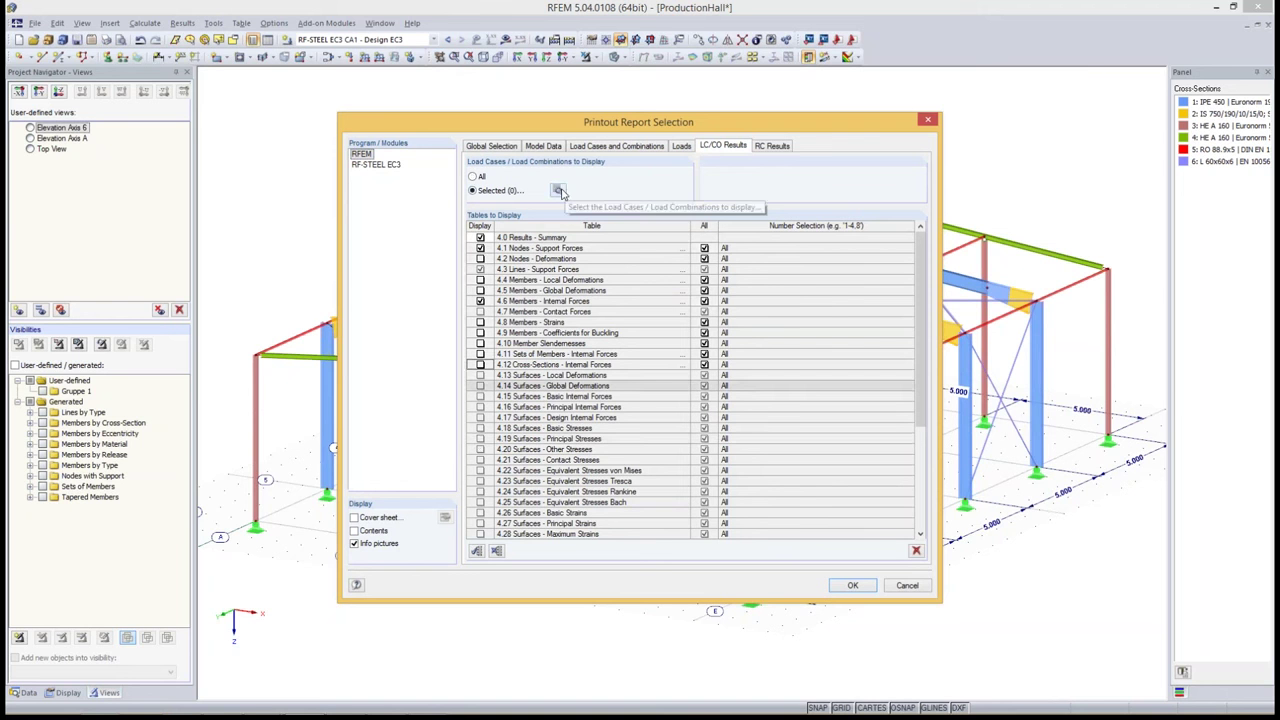
# - Add load cases LC1 through LC6 to the selected load cases for results
pyautogui.click(558, 191)
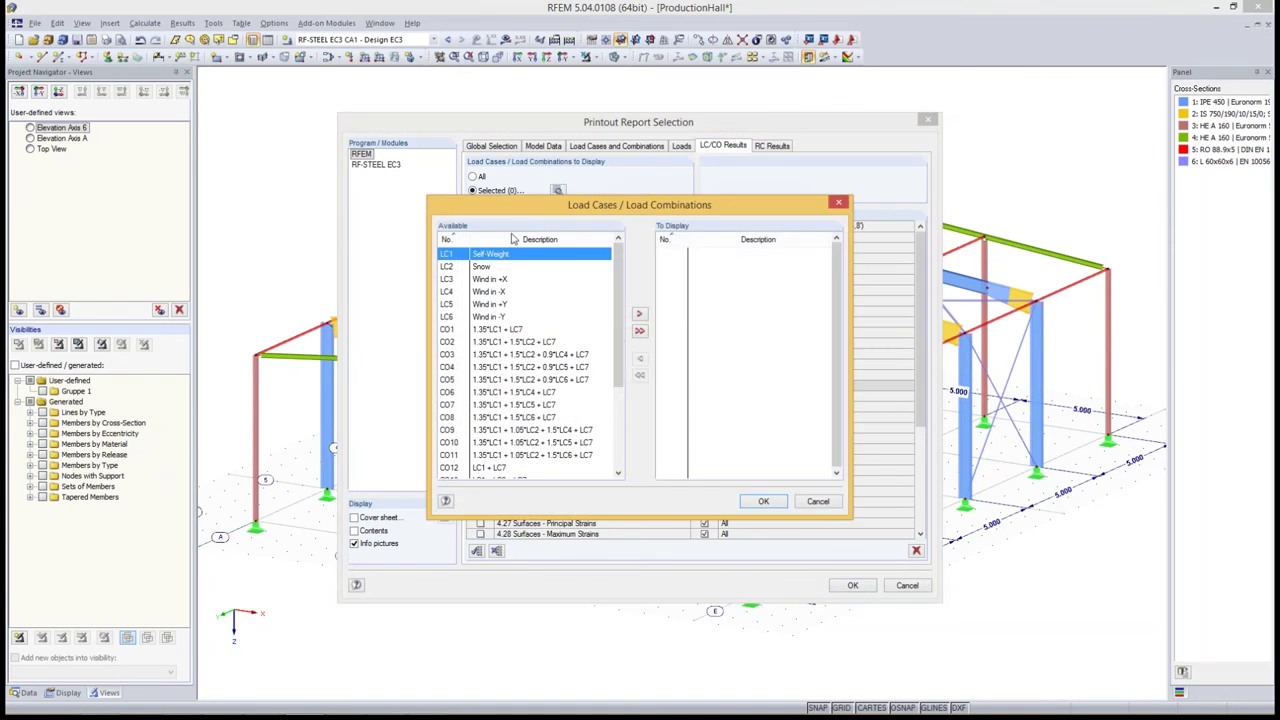
pyautogui.keyDown('shift'); pyautogui.click(483, 318); pyautogui.keyUp('shift')
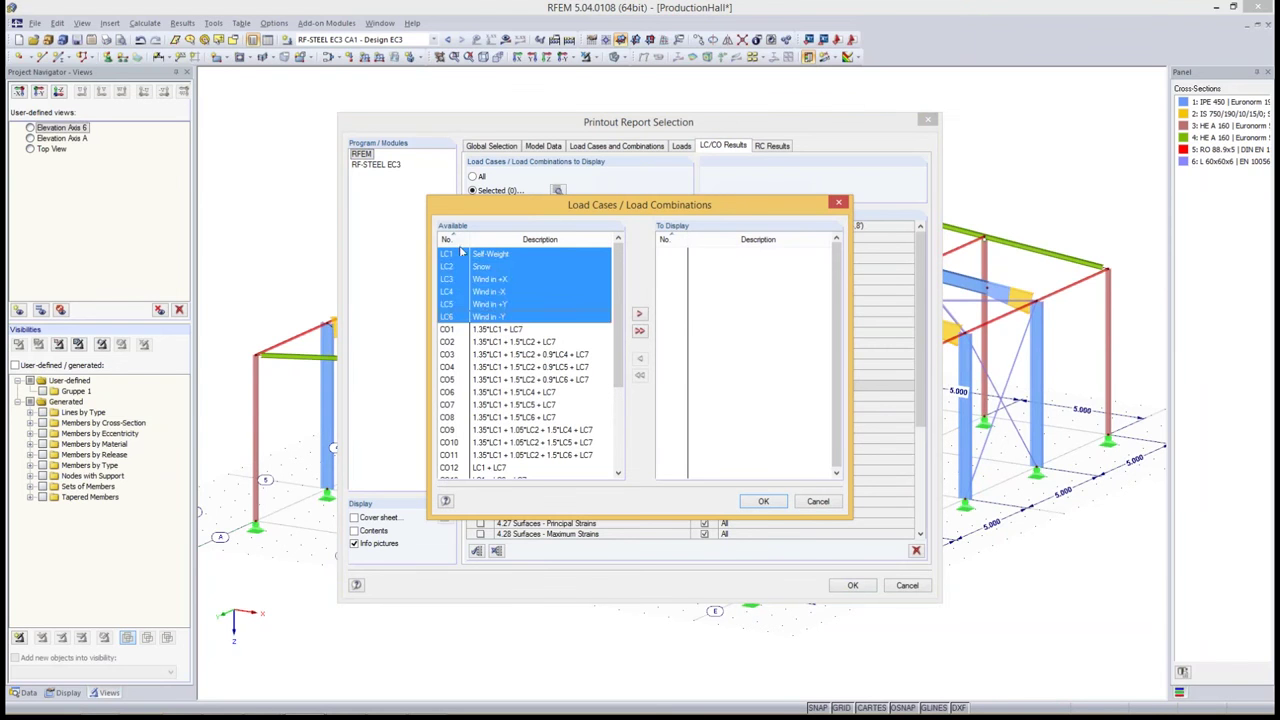
pyautogui.click(641, 316)
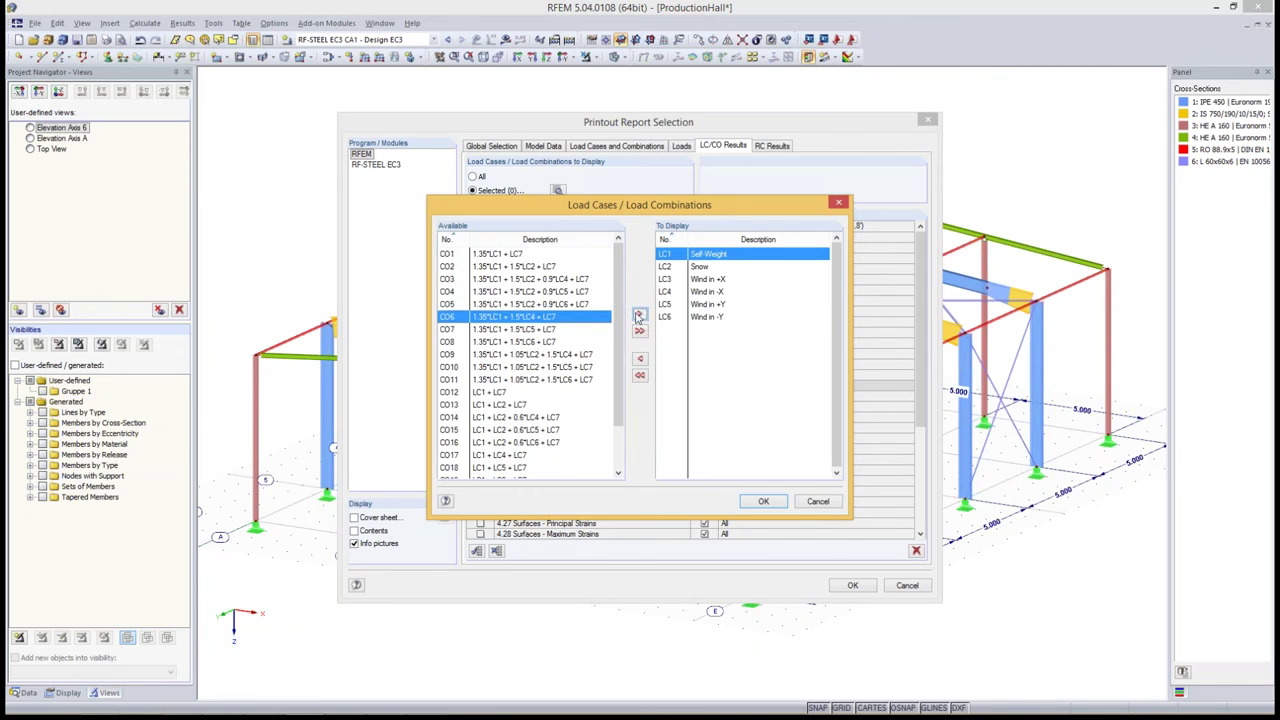
pyautogui.moveTo(623, 298)
pyautogui.mouseDown()
pyautogui.moveTo(622, 336)
pyautogui.moveTo(619, 245)
pyautogui.mouseUp()
pyautogui.click(764, 502)
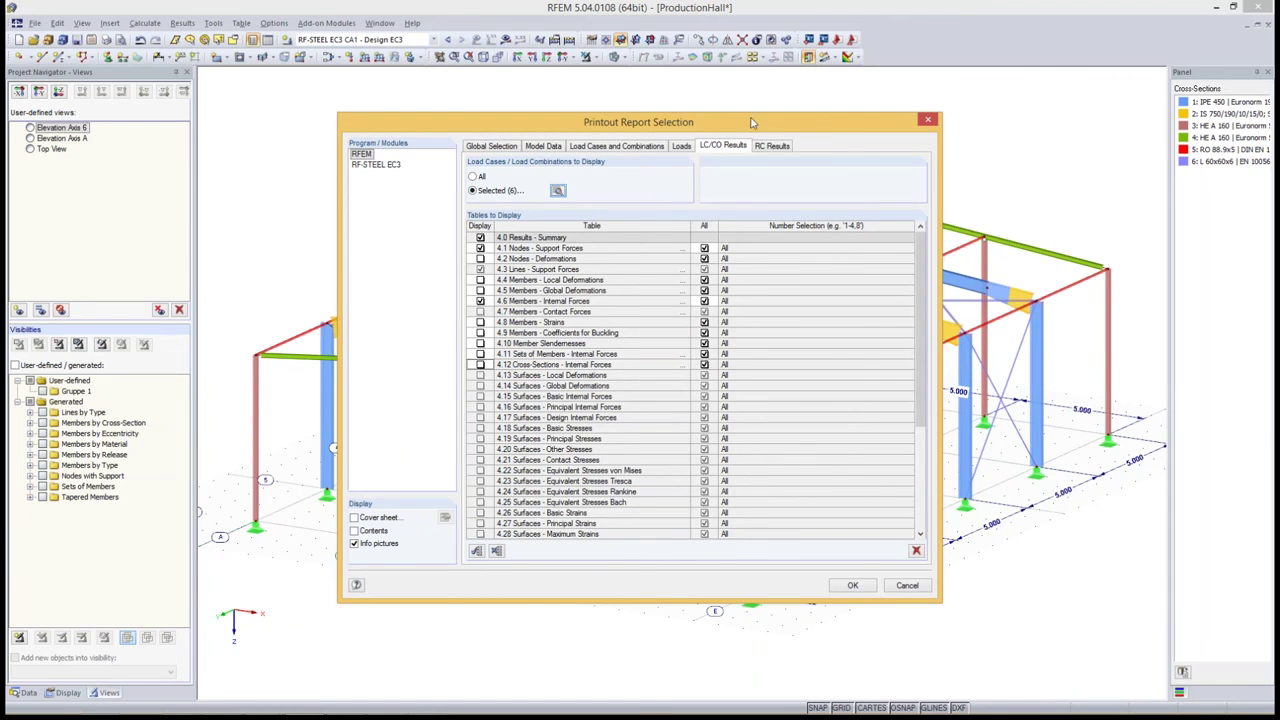
pyautogui.click(770, 145)
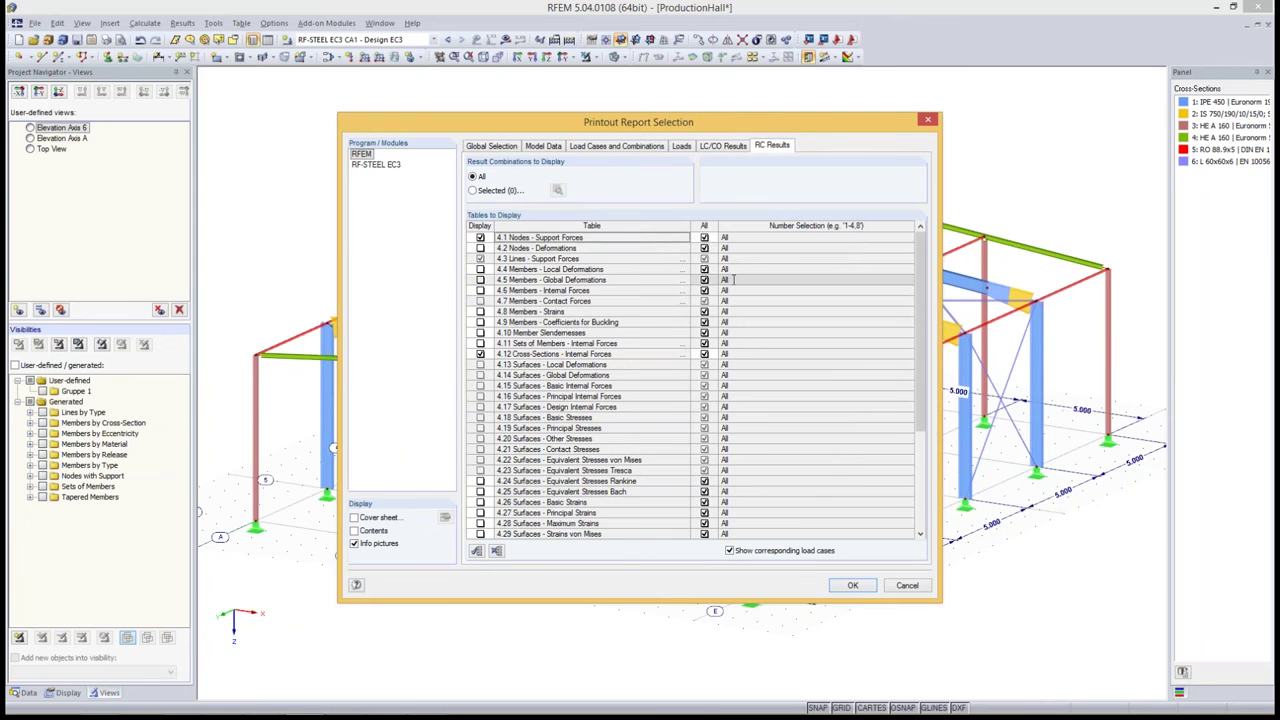
# - For all result combinations, print 4.6 Members – Internal Forces instead of 4.12 Cross-Sections – Internal Forces
pyautogui.click(477, 192)
pyautogui.click(558, 190)
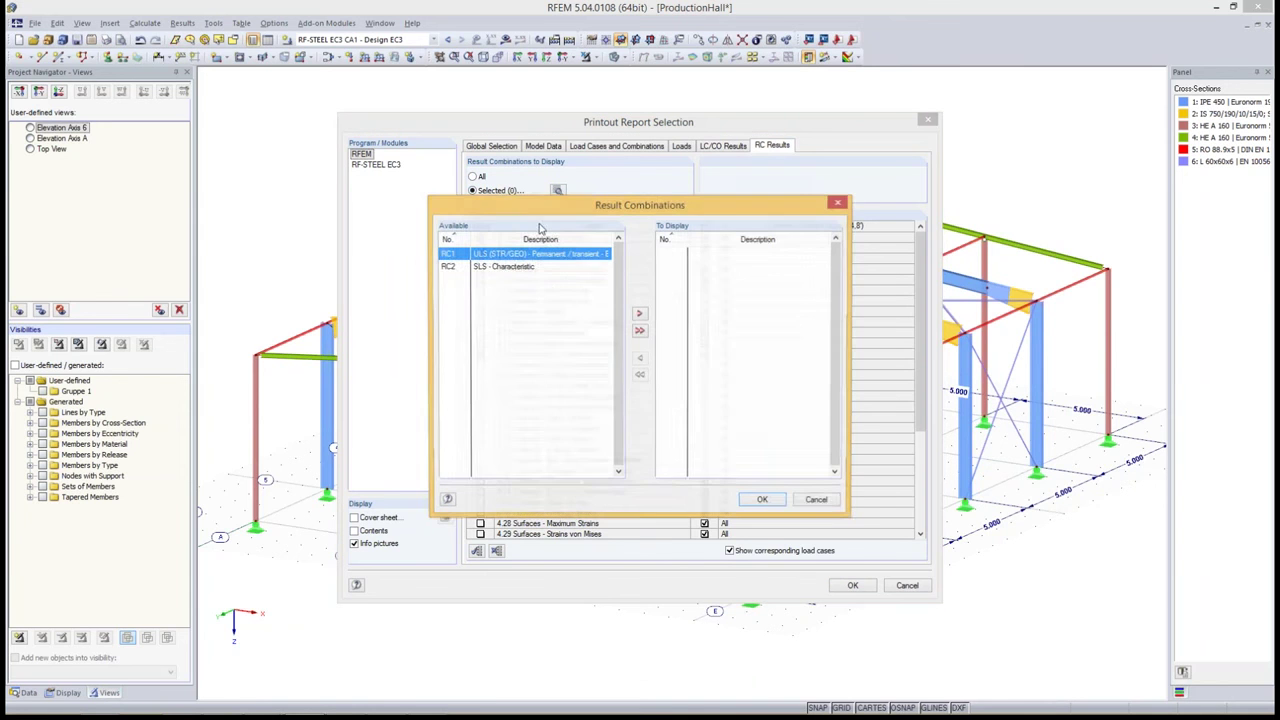
pyautogui.click(782, 498)
pyautogui.click(472, 177)
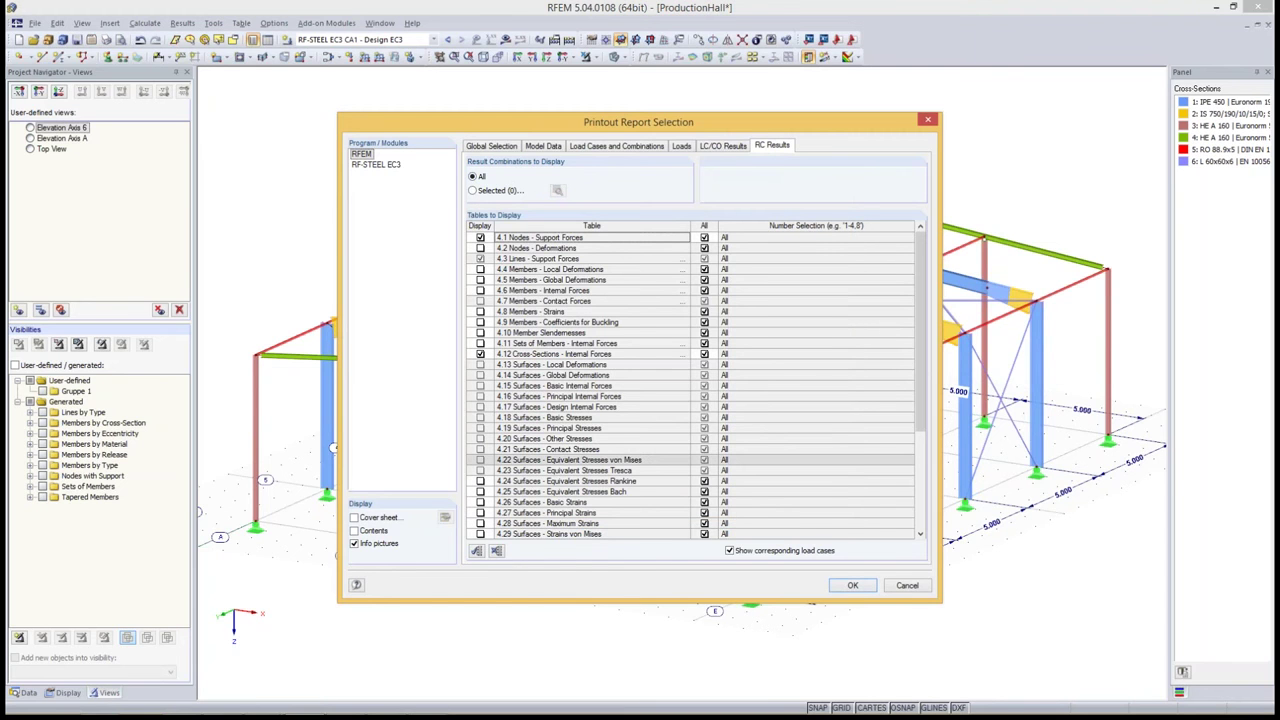
pyautogui.click(480, 290)
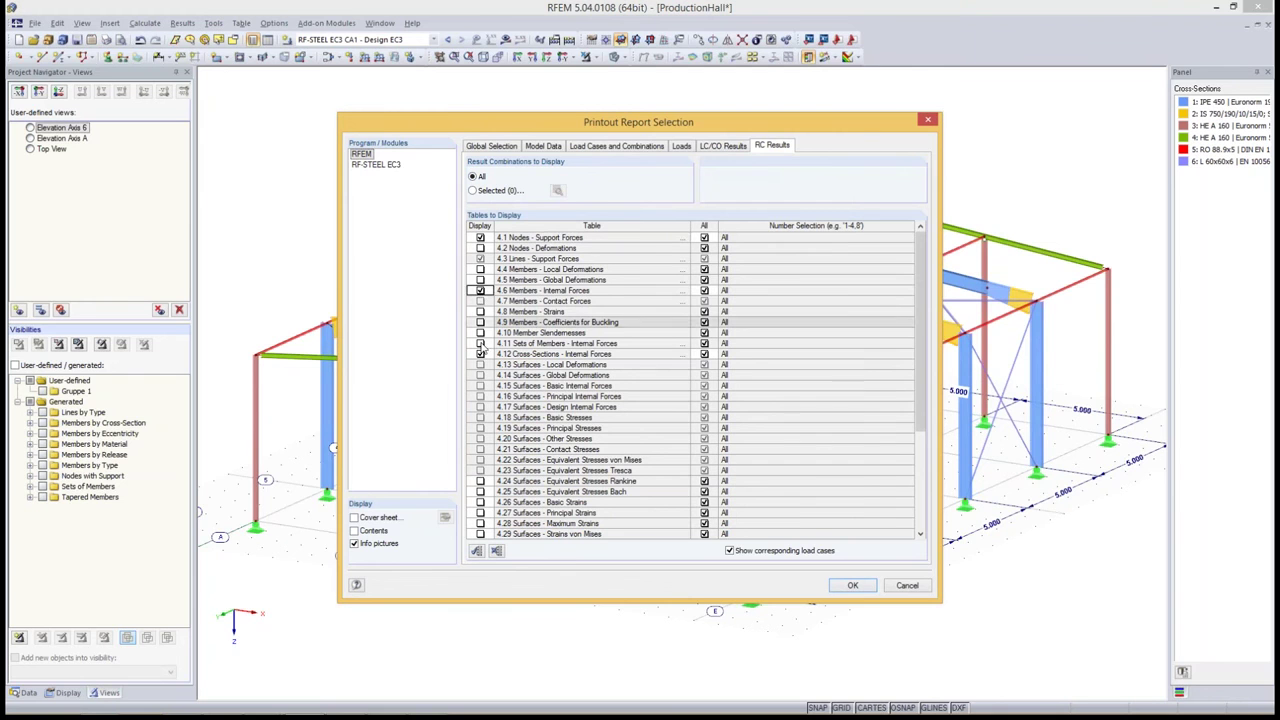
pyautogui.click(480, 354)
pyautogui.click(480, 354)
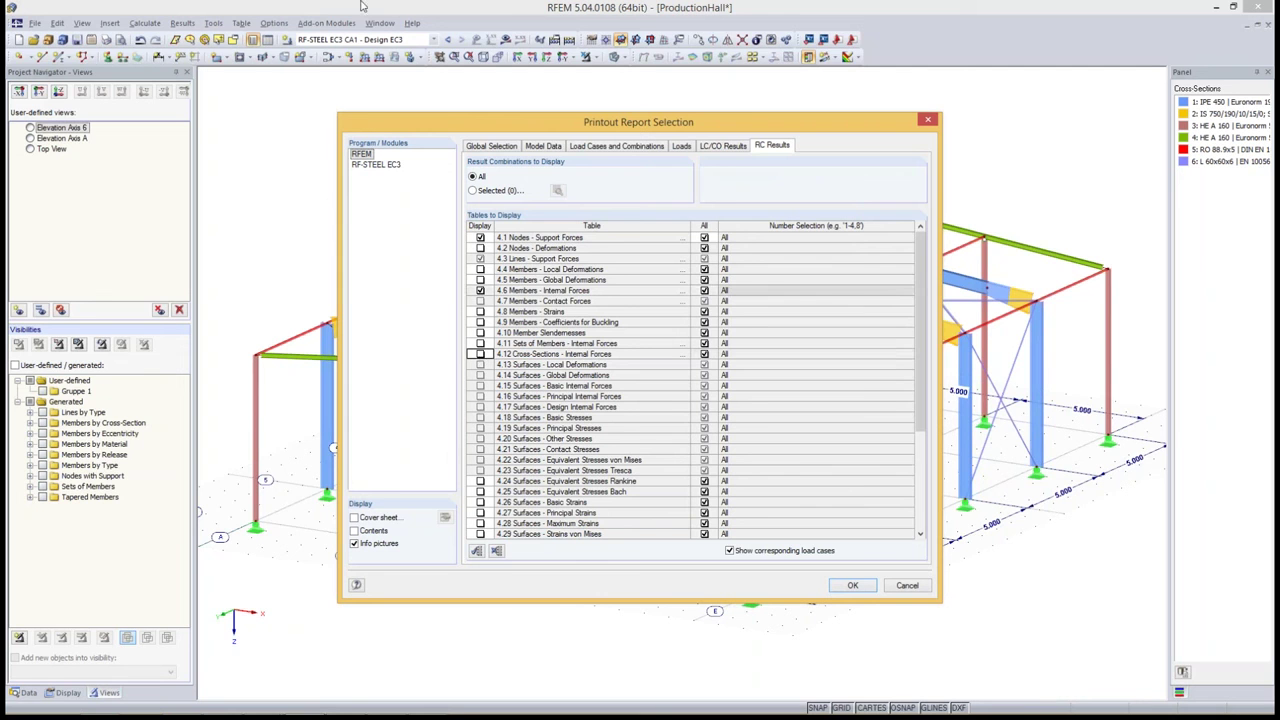
pyautogui.click(370, 165)
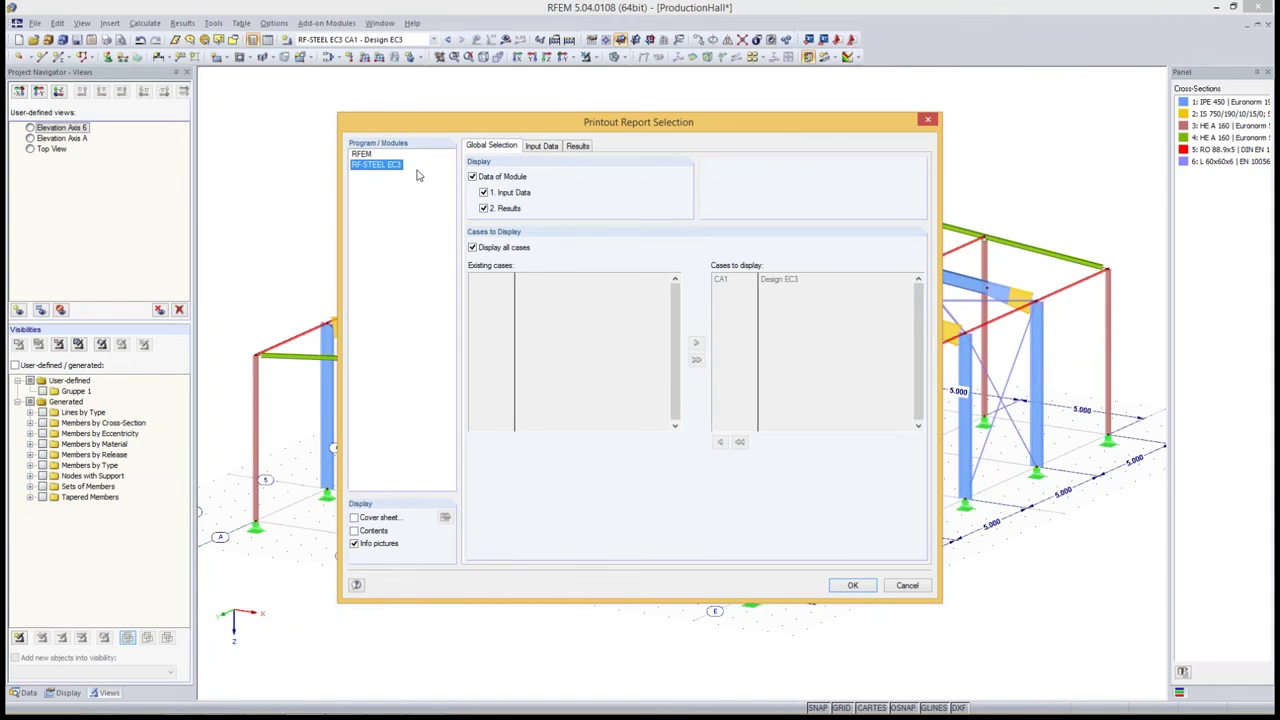
# - Review the RF-STEEL EC3 input data and design result tables and accept the table selection
pyautogui.click(537, 148)
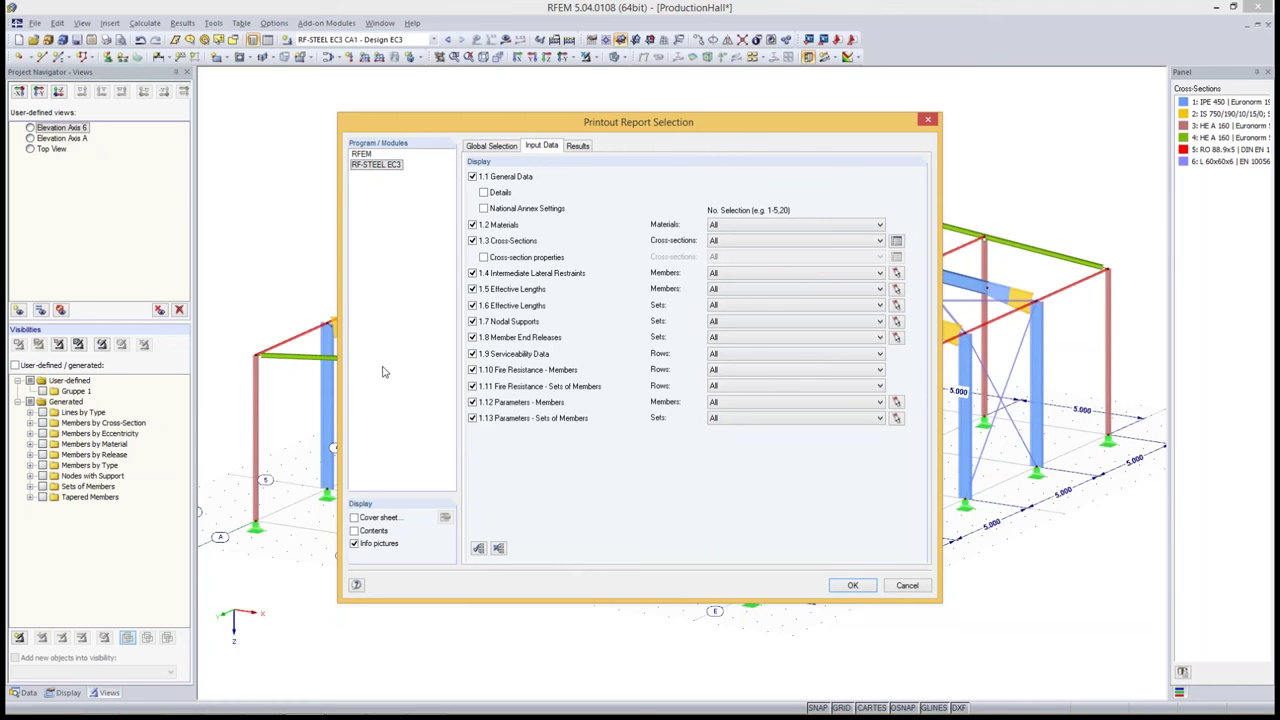
pyautogui.click(579, 148)
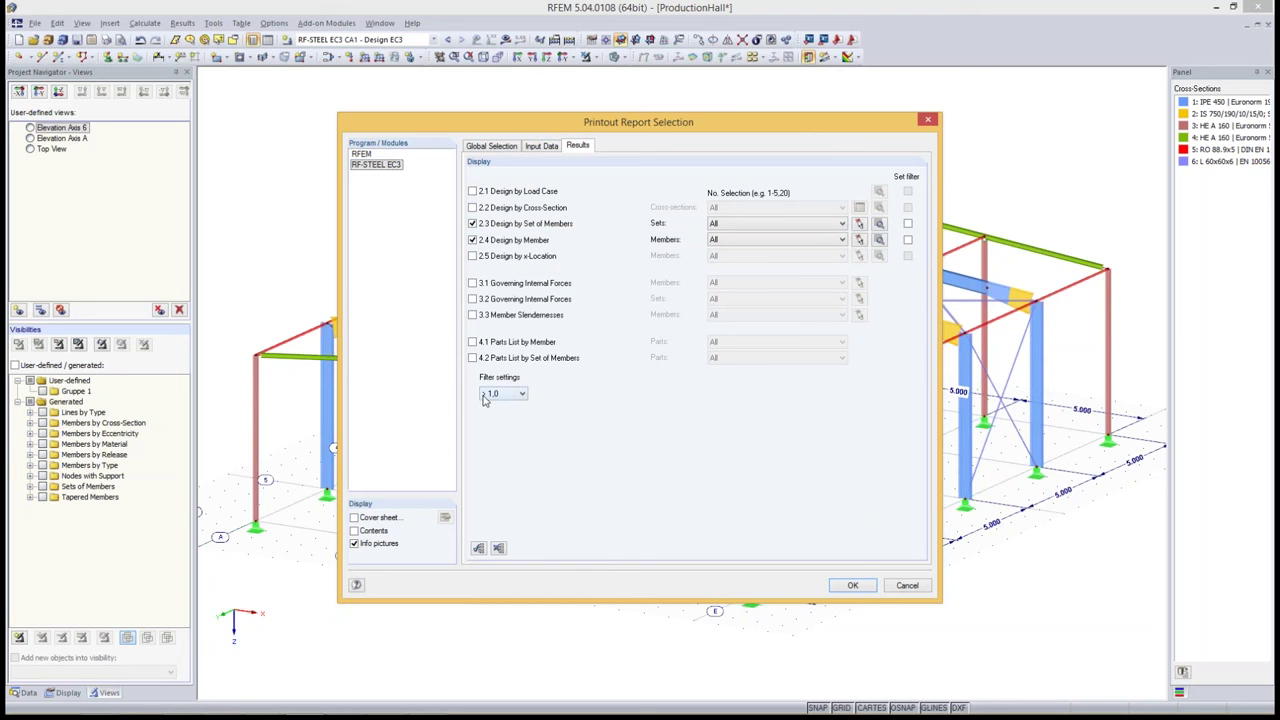
pyautogui.click(855, 588)
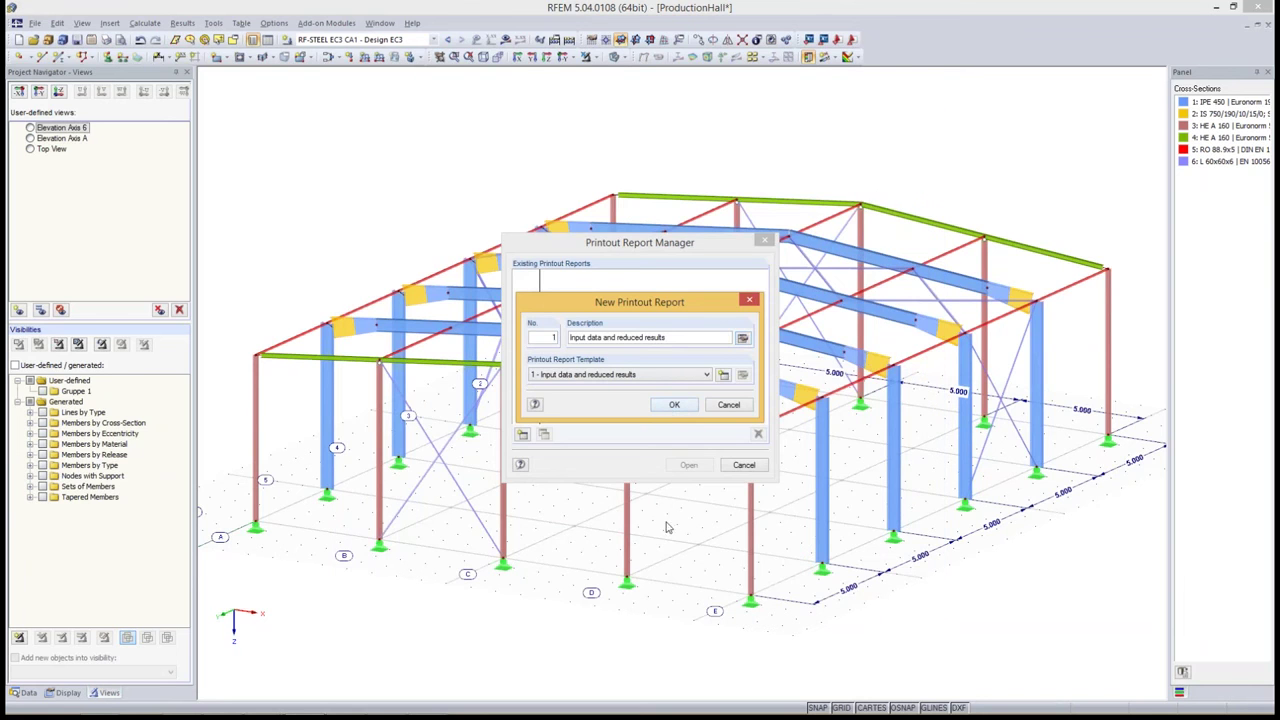
# - Confirm the new printout report to generate PR1 from 'Input data and reduced results'
pyautogui.press('Return')
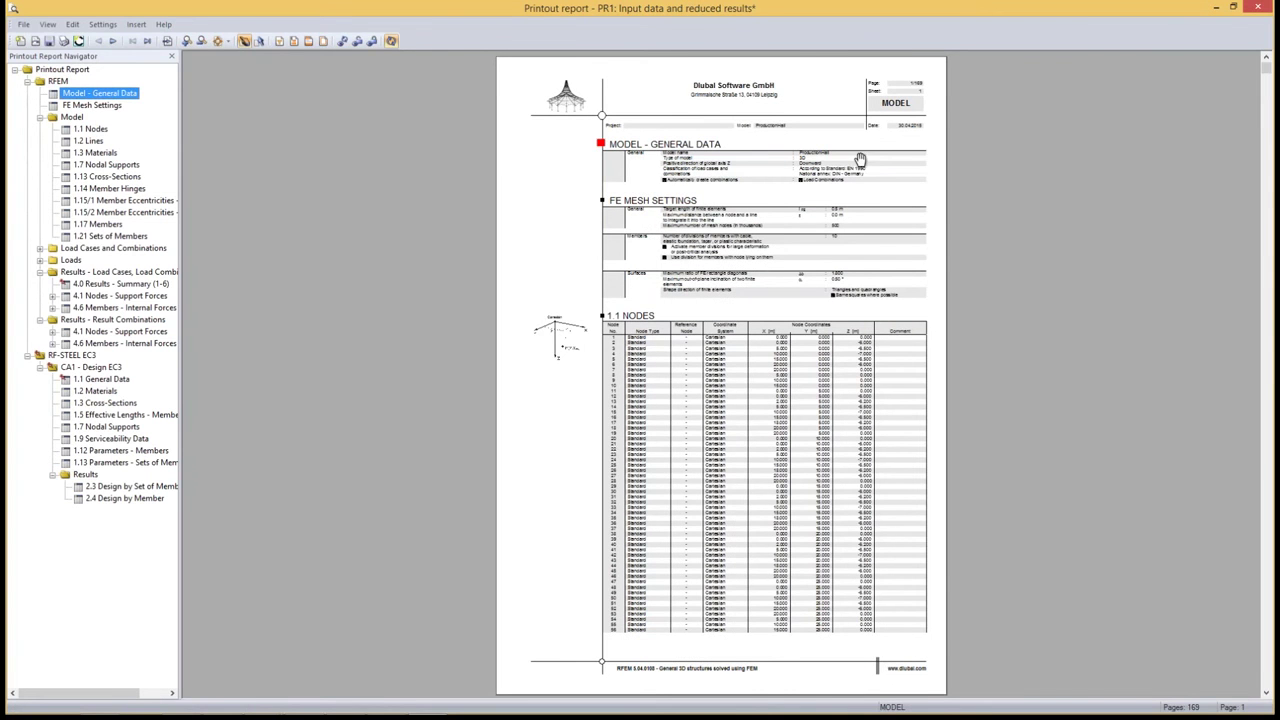
pyautogui.scroll(-4, 560, 185)
pyautogui.scroll(4, 496, 195)
pyautogui.click(88, 131)
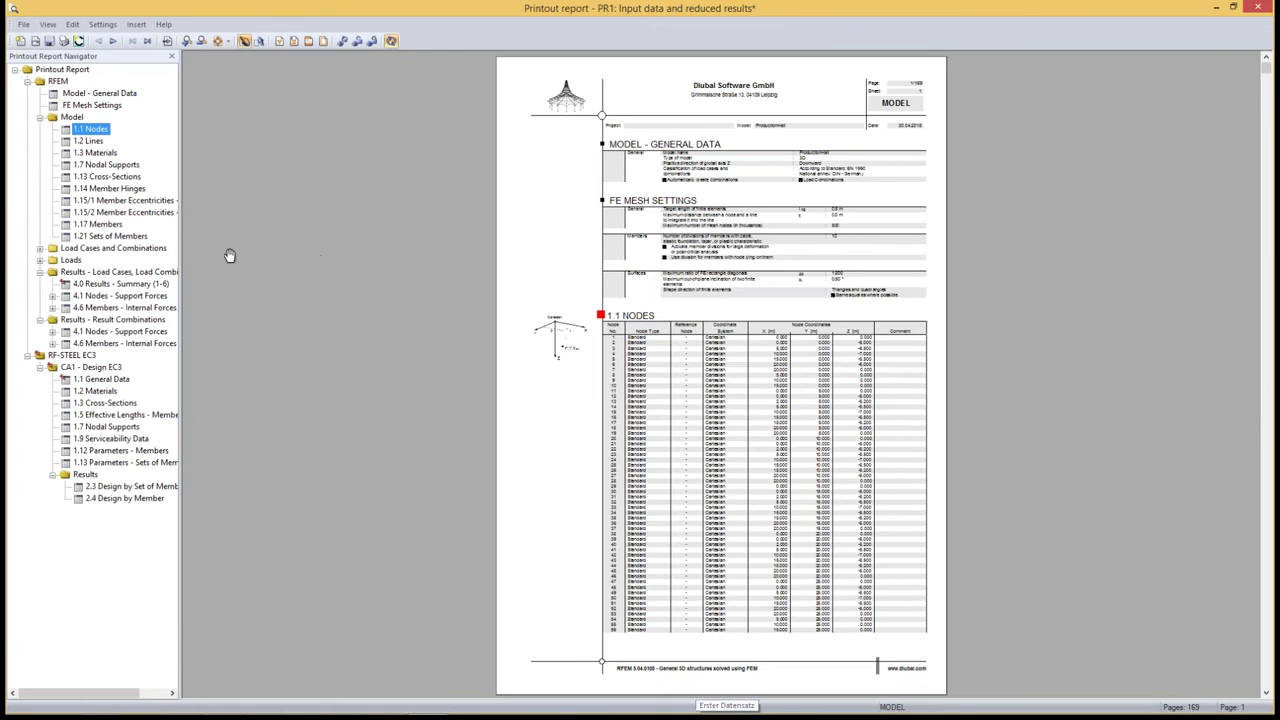
pyautogui.click(122, 200)
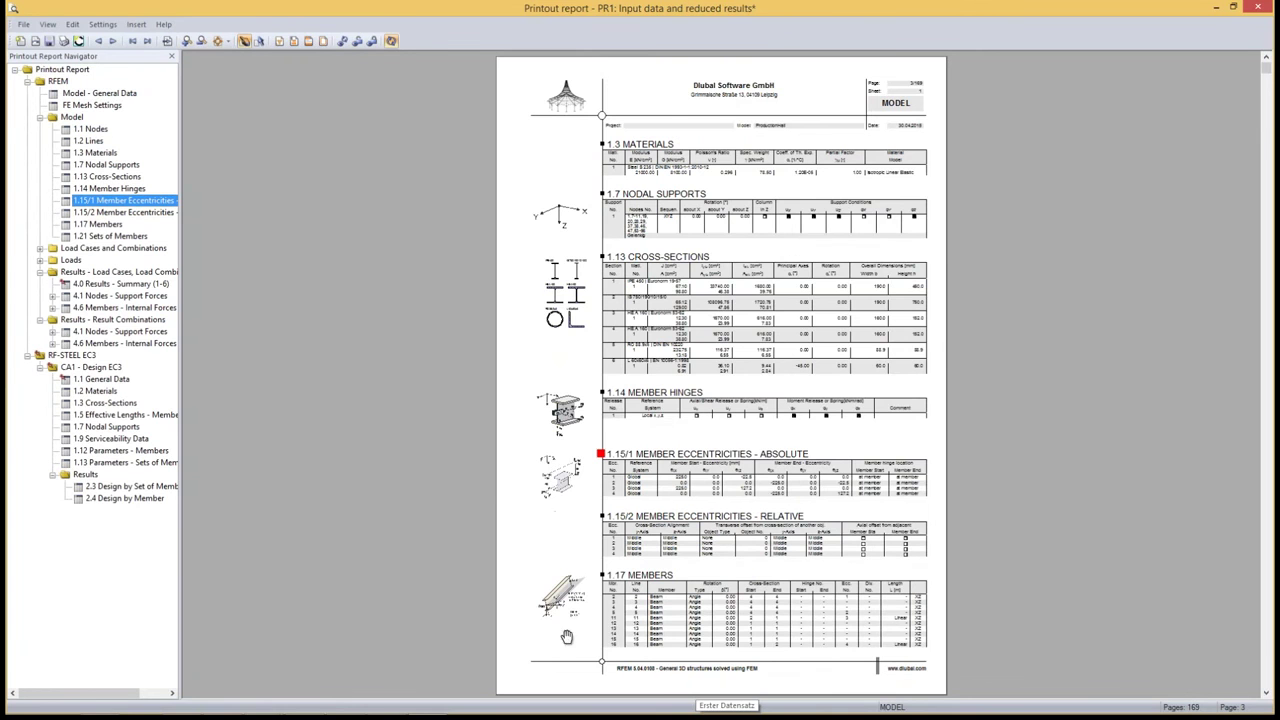
pyautogui.moveTo(567, 637); pyautogui.dragTo(428, 332)
pyautogui.scroll(-5, 718, 329)
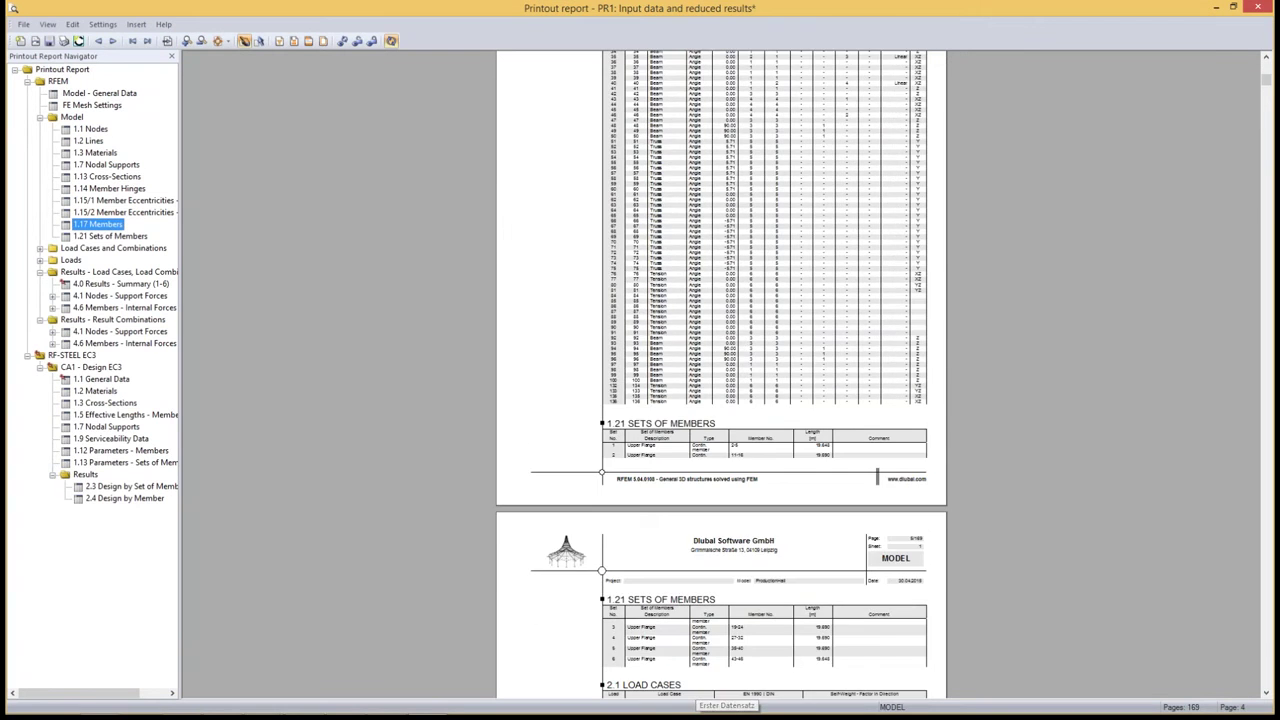
pyautogui.scroll(-3, 1021, 271)
pyautogui.scroll(-2, 1021, 271)
pyautogui.scroll(1, 1021, 271)
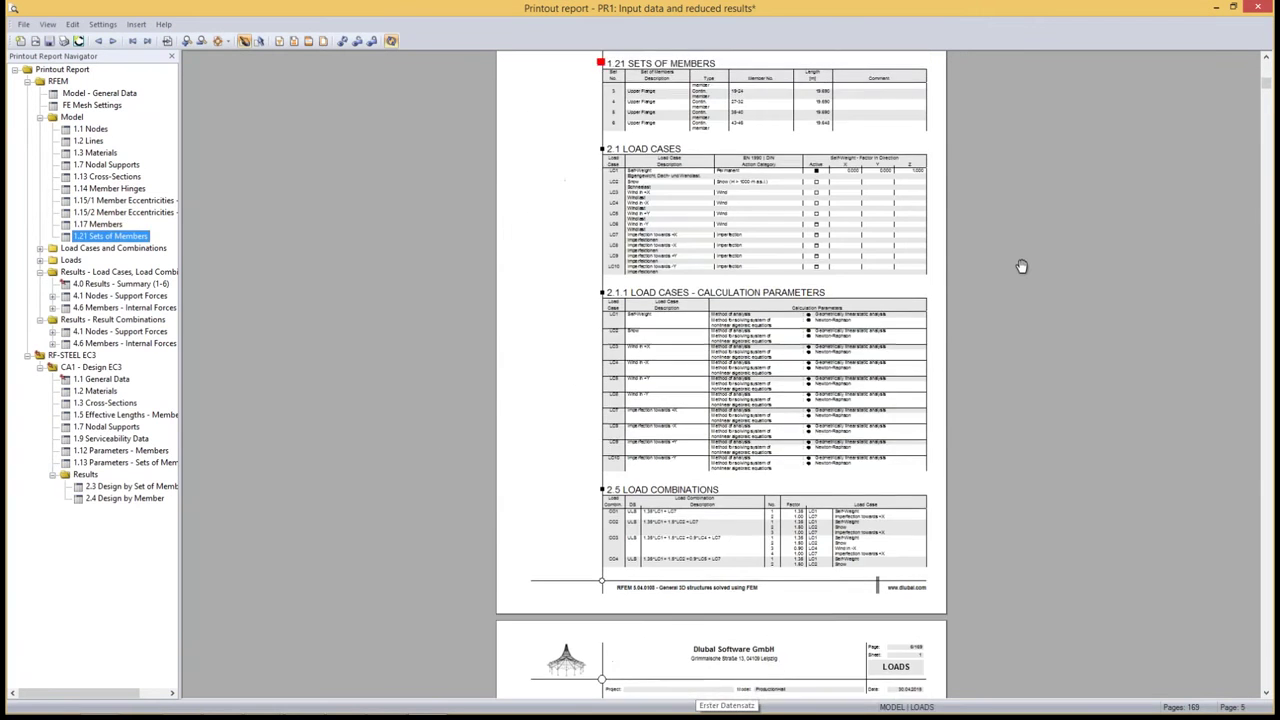
pyautogui.scroll(3, 1021, 271)
pyautogui.scroll(2, 1021, 271)
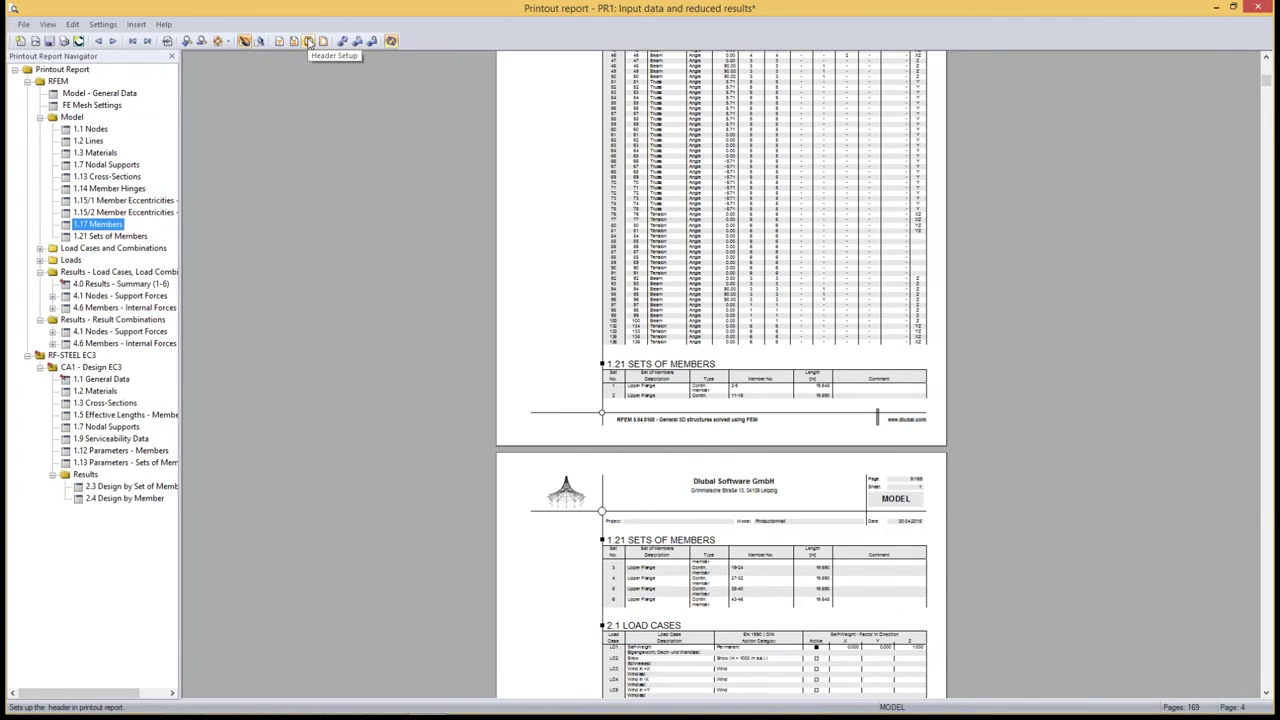
pyautogui.scroll(2, 1045, 280)
pyautogui.scroll(4, 1074, 166)
pyautogui.scroll(2, 968, 174)
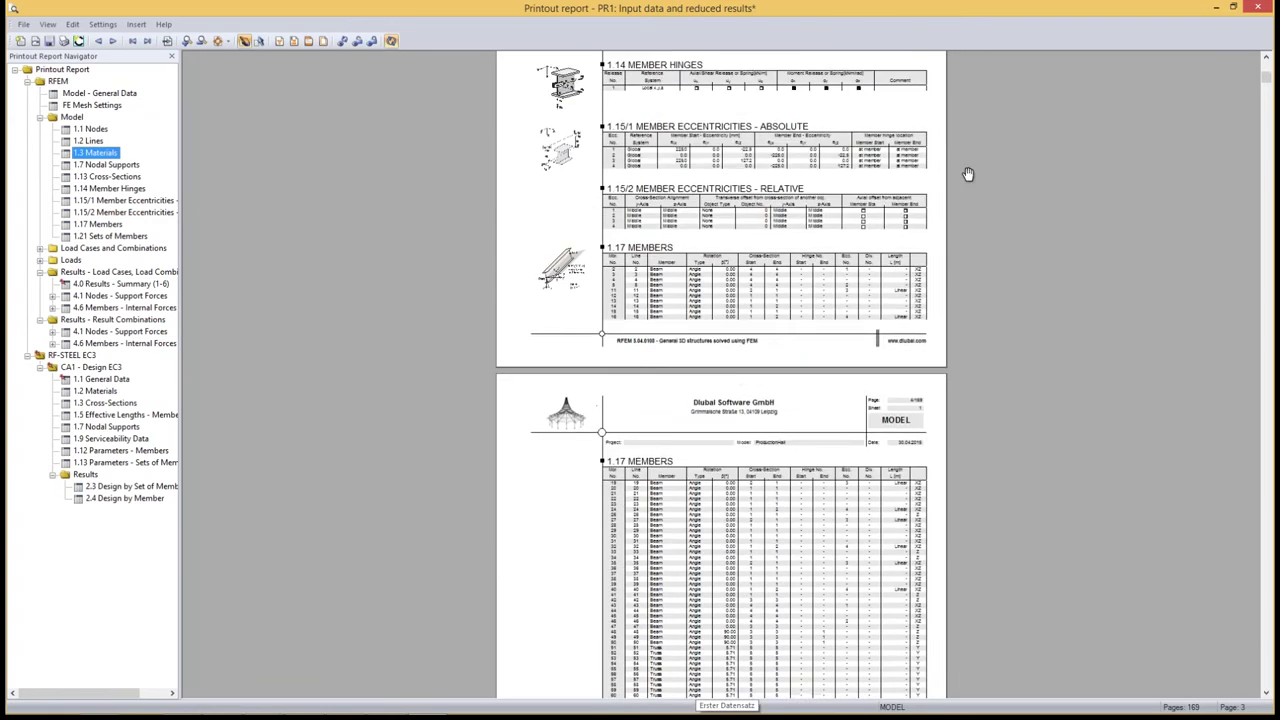
pyautogui.scroll(2, 968, 174)
pyautogui.click(95, 93)
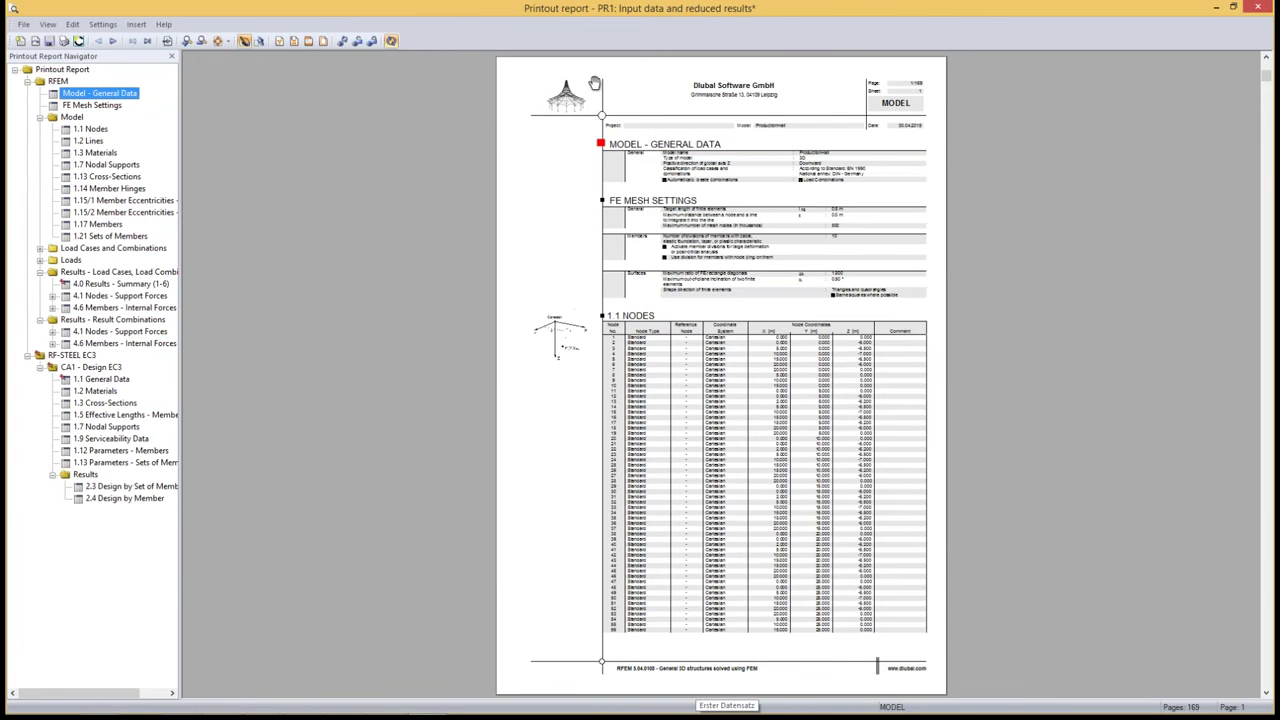
# - Create a new header template named Dlubal in the Header Library
pyautogui.click(307, 42)
pyautogui.moveTo(595, 193); pyautogui.dragTo(532, 167)
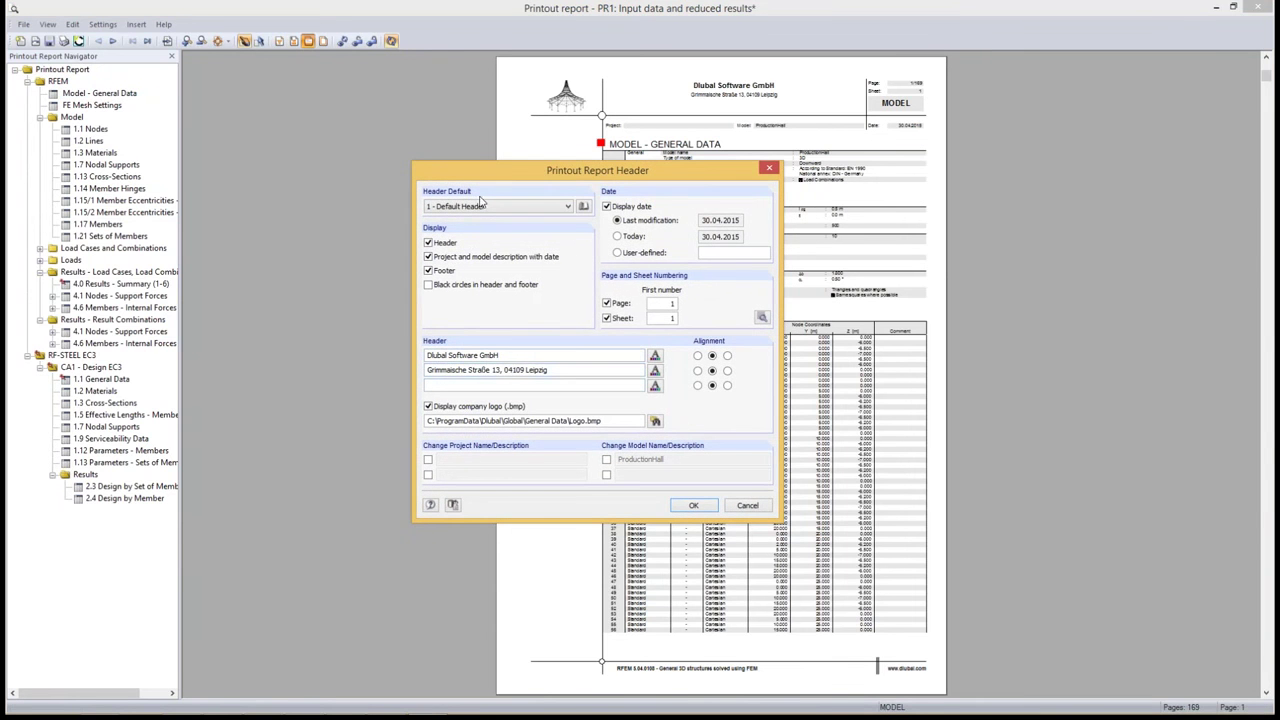
pyautogui.click(583, 206)
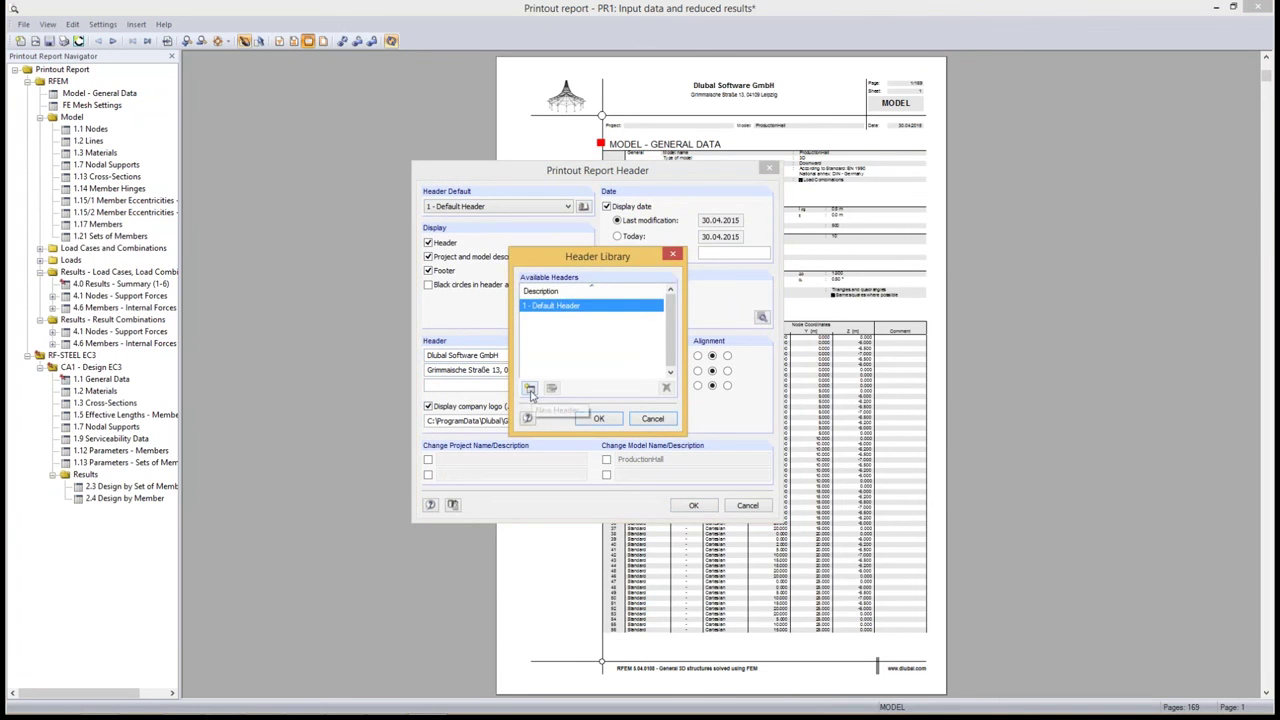
pyautogui.click(530, 389)
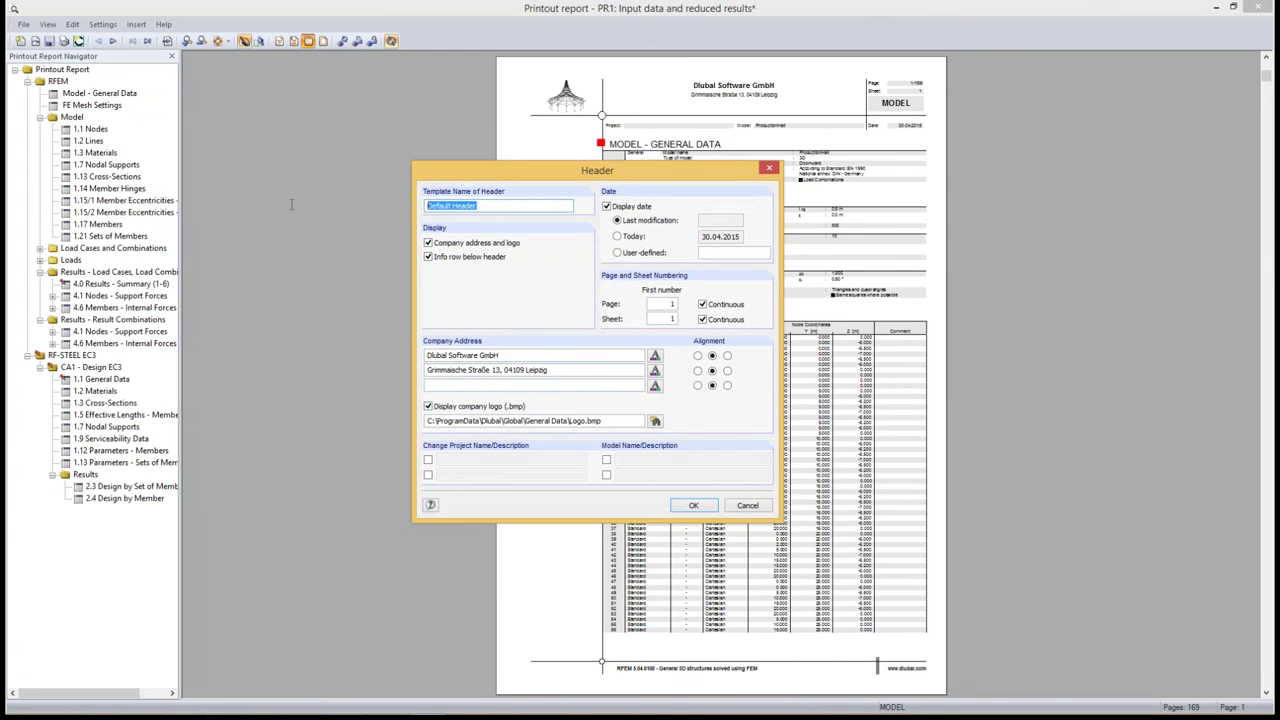
pyautogui.write('Dlubal')
pyautogui.moveTo(555, 355); pyautogui.dragTo(419, 356)
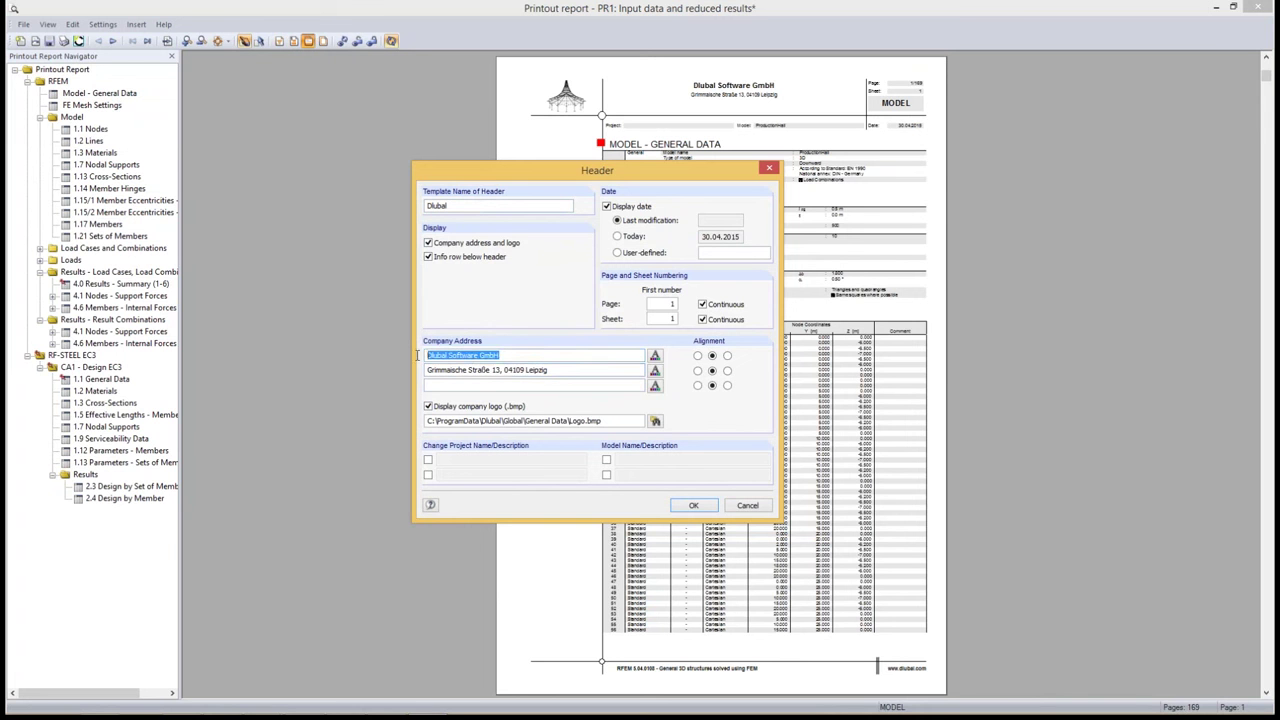
pyautogui.click(567, 370)
# - Give the Dlubal header the logo PNG, today's date, project 'Webinar Protocol' and model 'Production Hall'
pyautogui.click(656, 422)
pyautogui.click(565, 269)
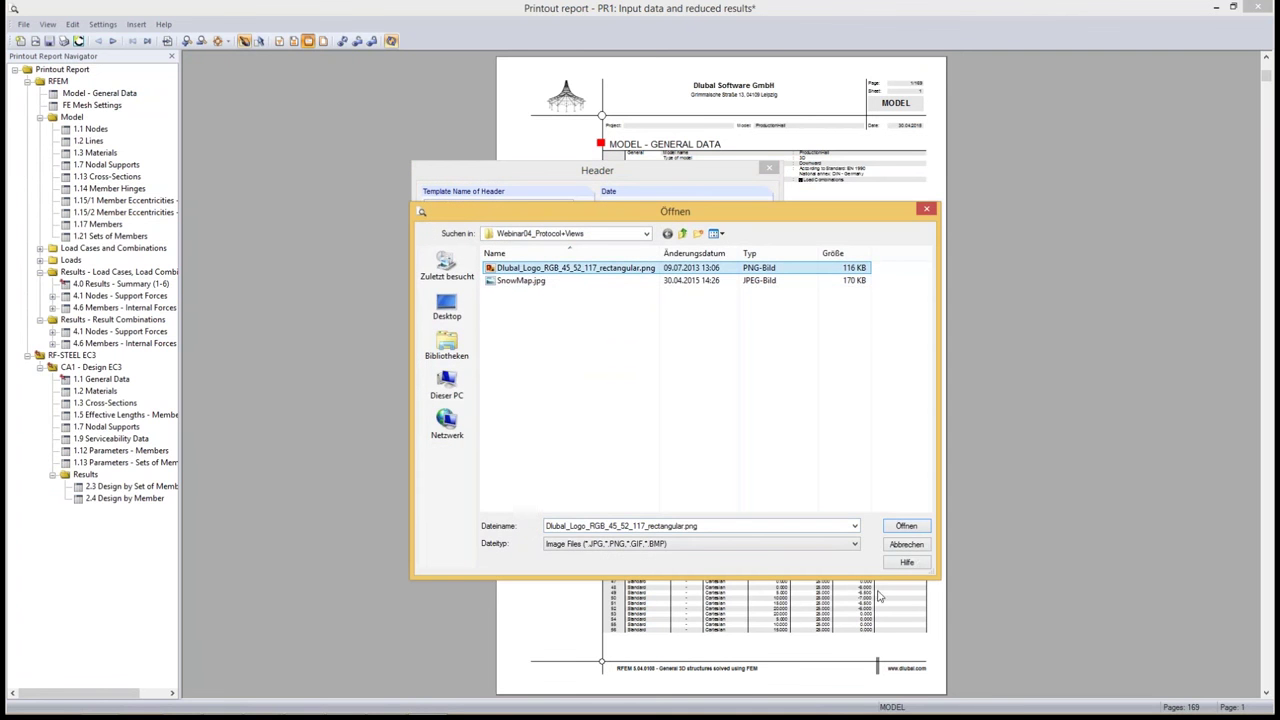
pyautogui.click(891, 526)
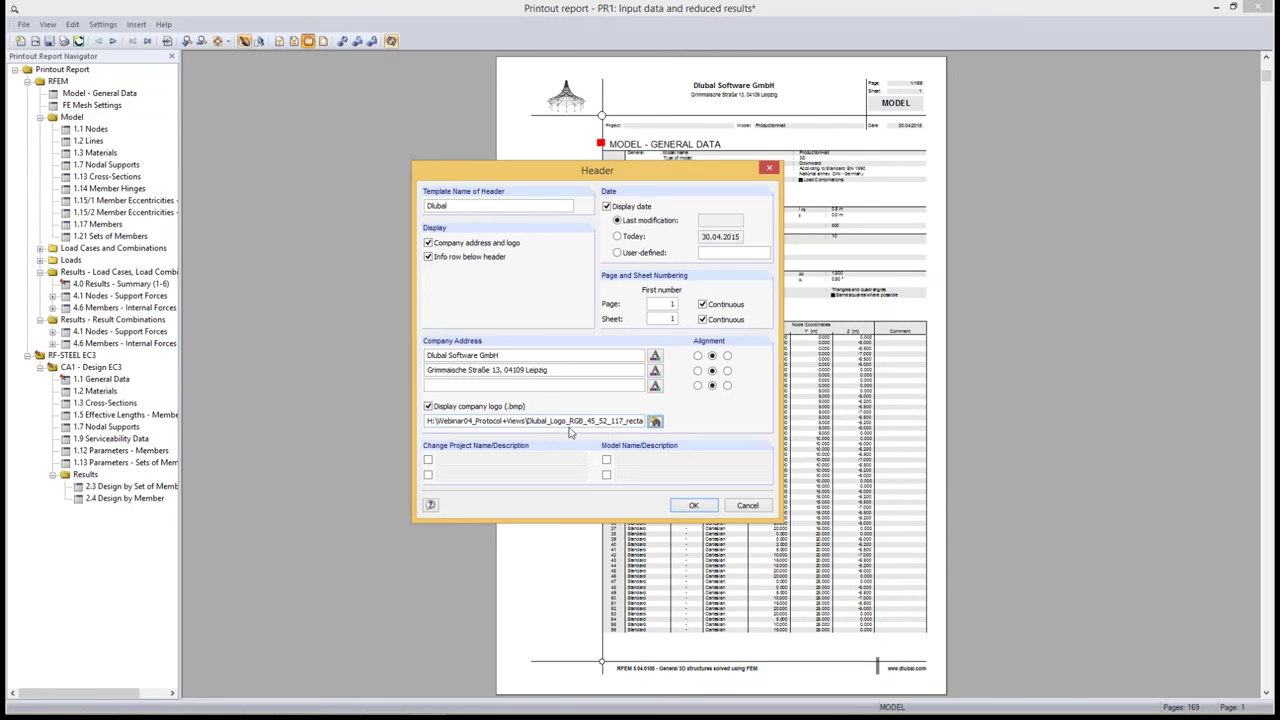
pyautogui.click(618, 237)
pyautogui.click(428, 460)
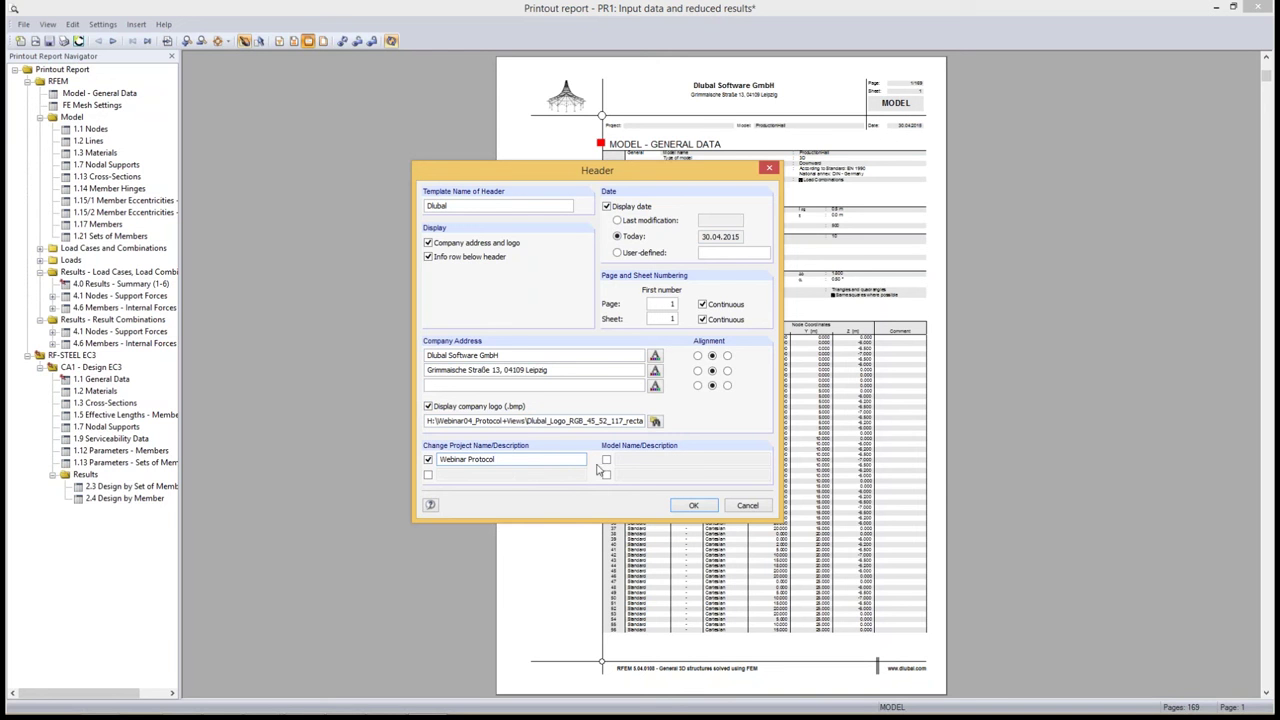
pyautogui.click(606, 459)
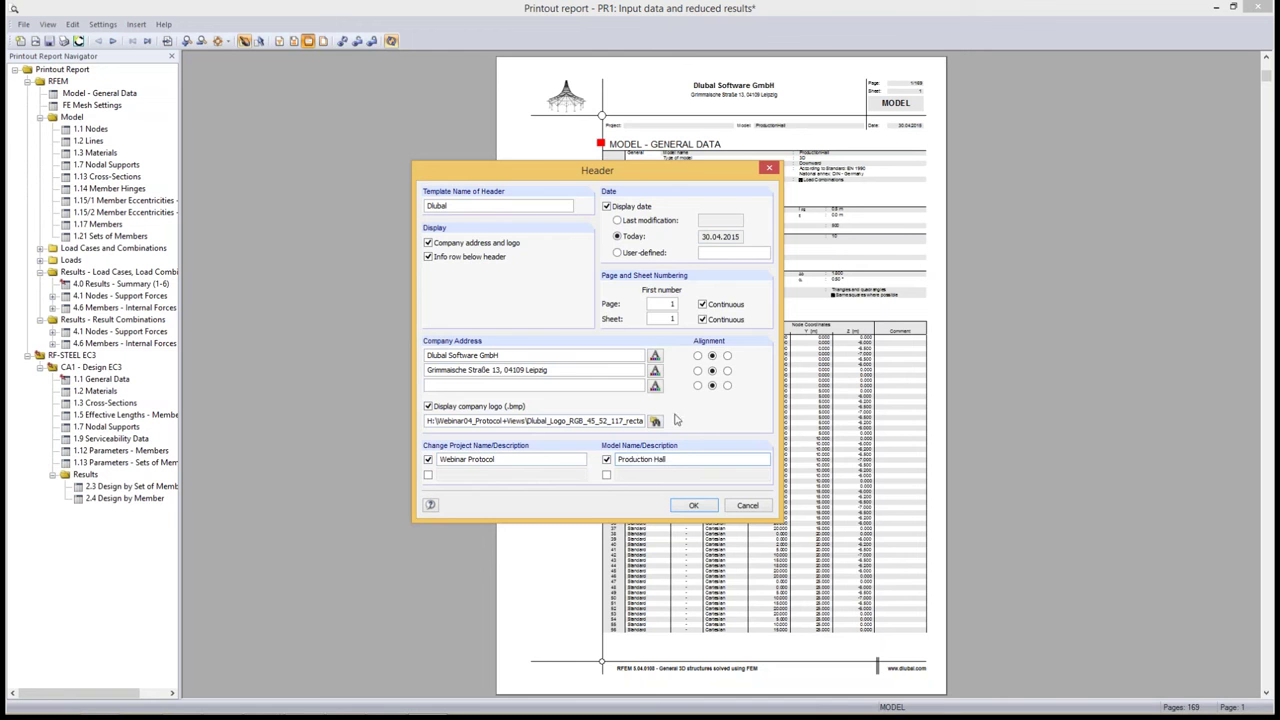
pyautogui.click(693, 505)
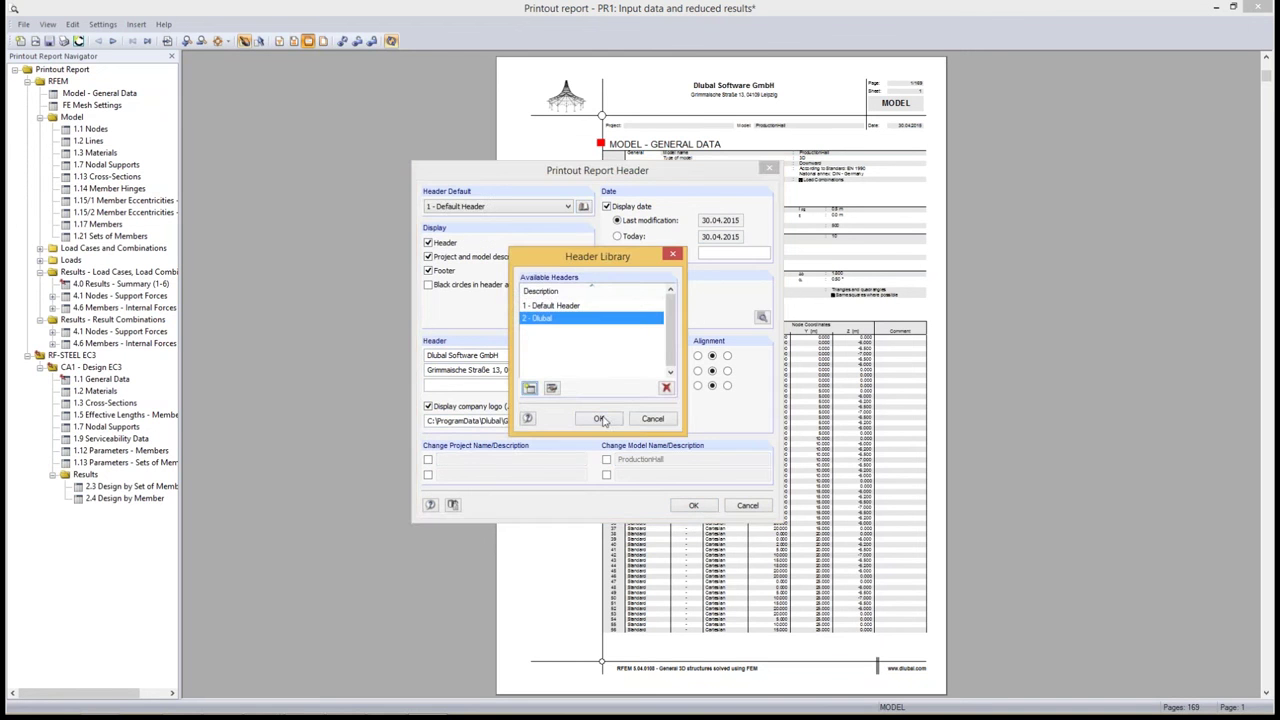
# - Load the Dlubal header from the library and apply it to report PR1
pyautogui.click(599, 418)
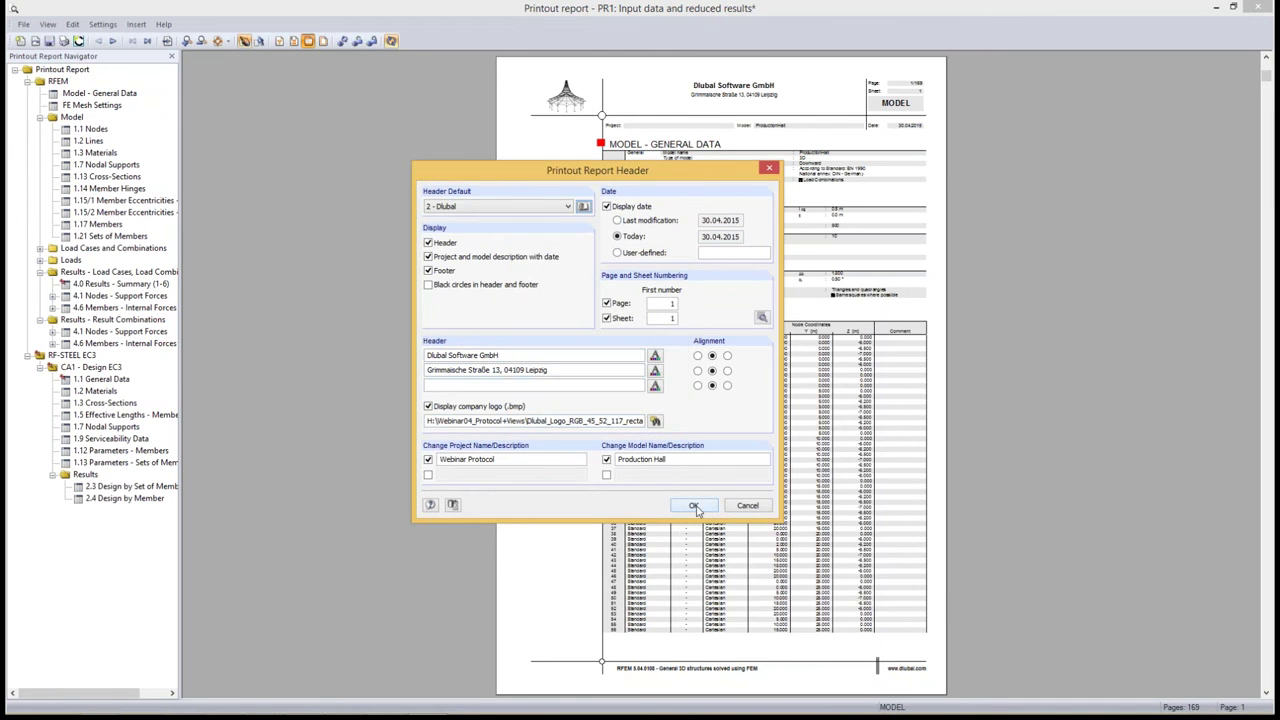
pyautogui.click(484, 207)
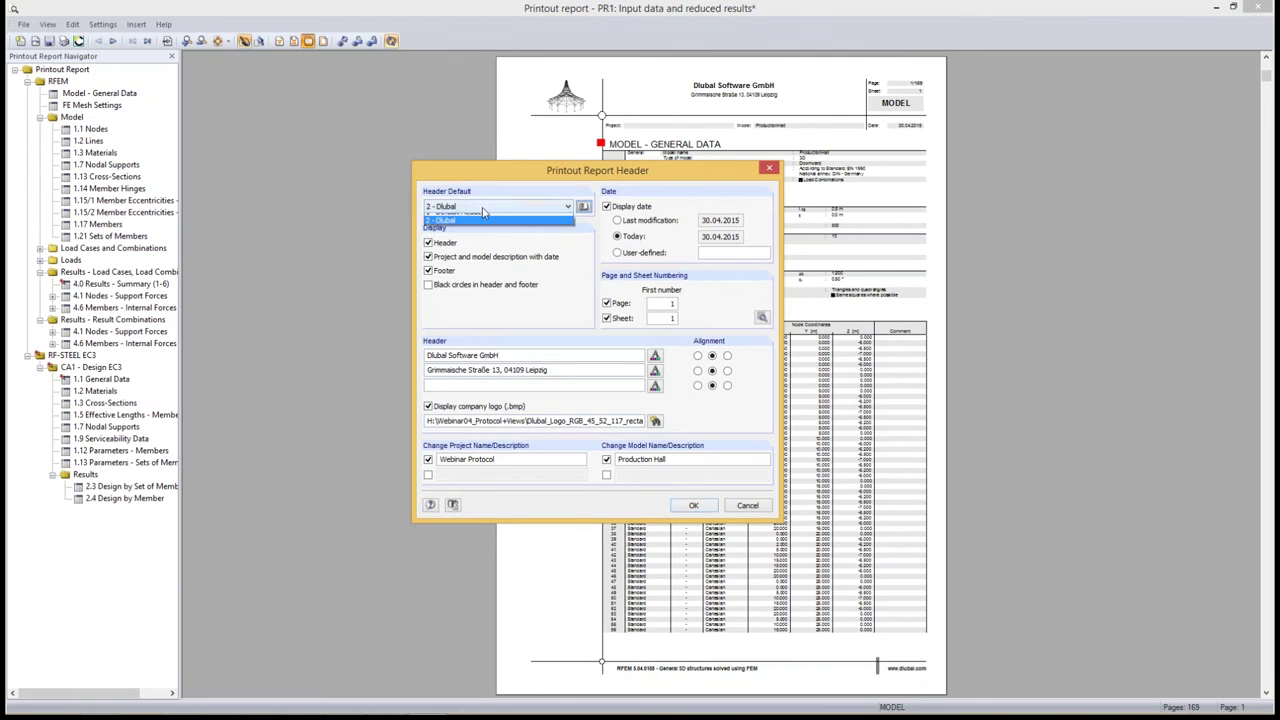
pyautogui.click(483, 212)
pyautogui.click(482, 211)
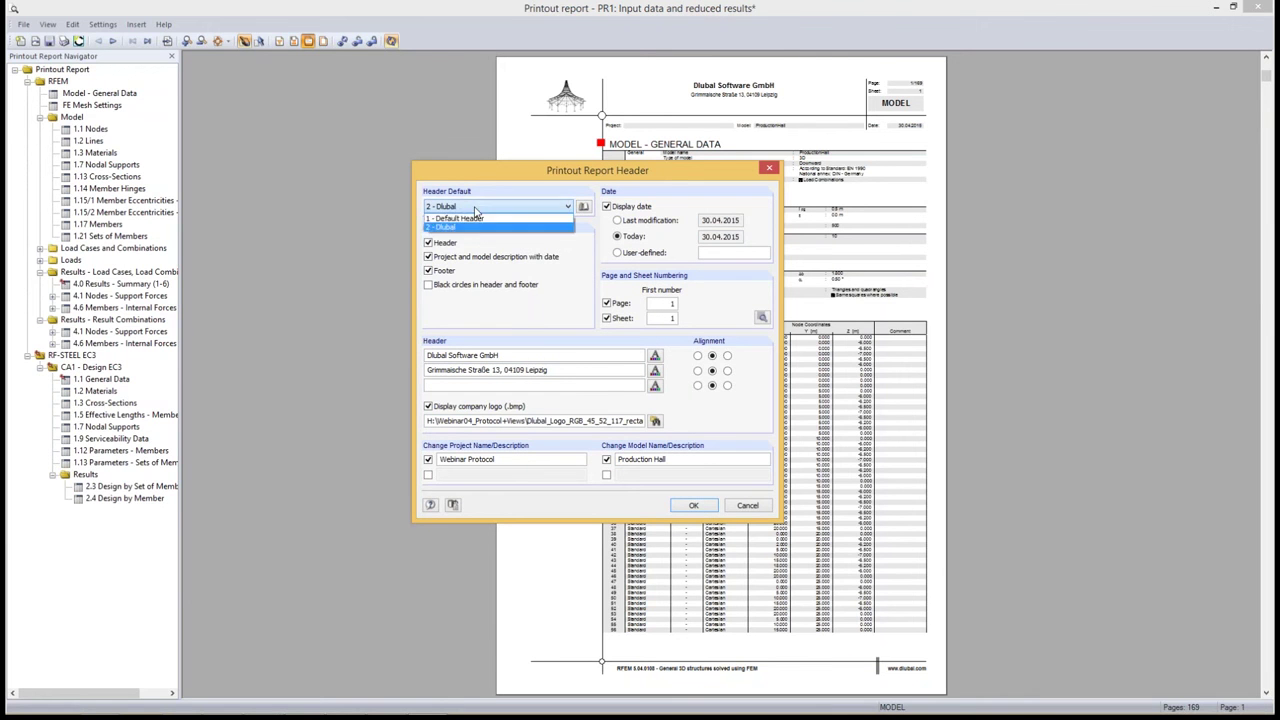
pyautogui.click(472, 229)
pyautogui.click(693, 505)
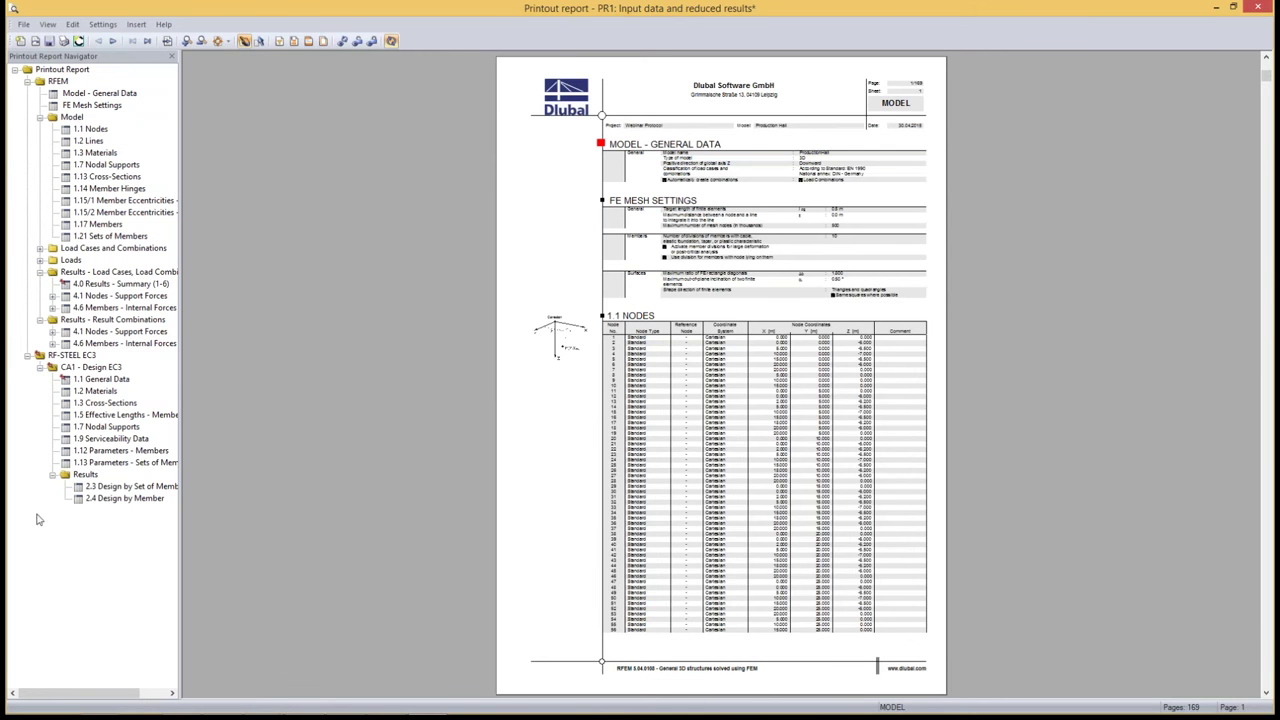
pyautogui.click(293, 42)
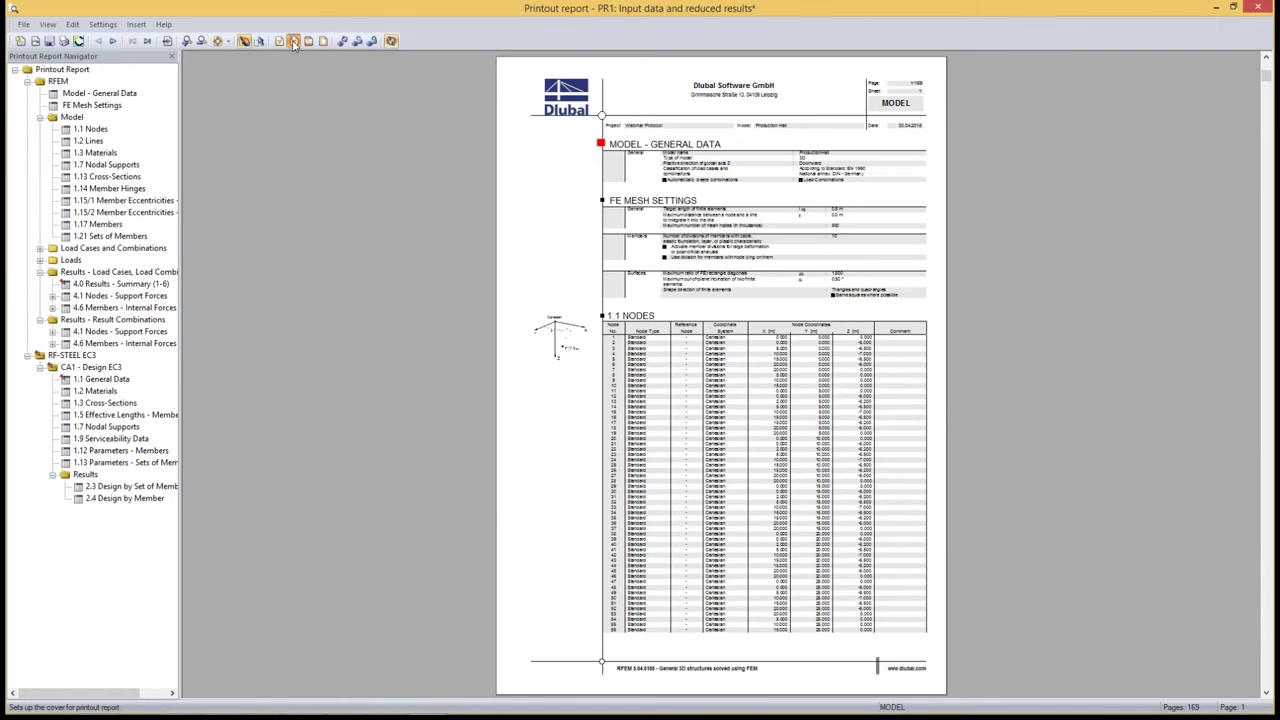
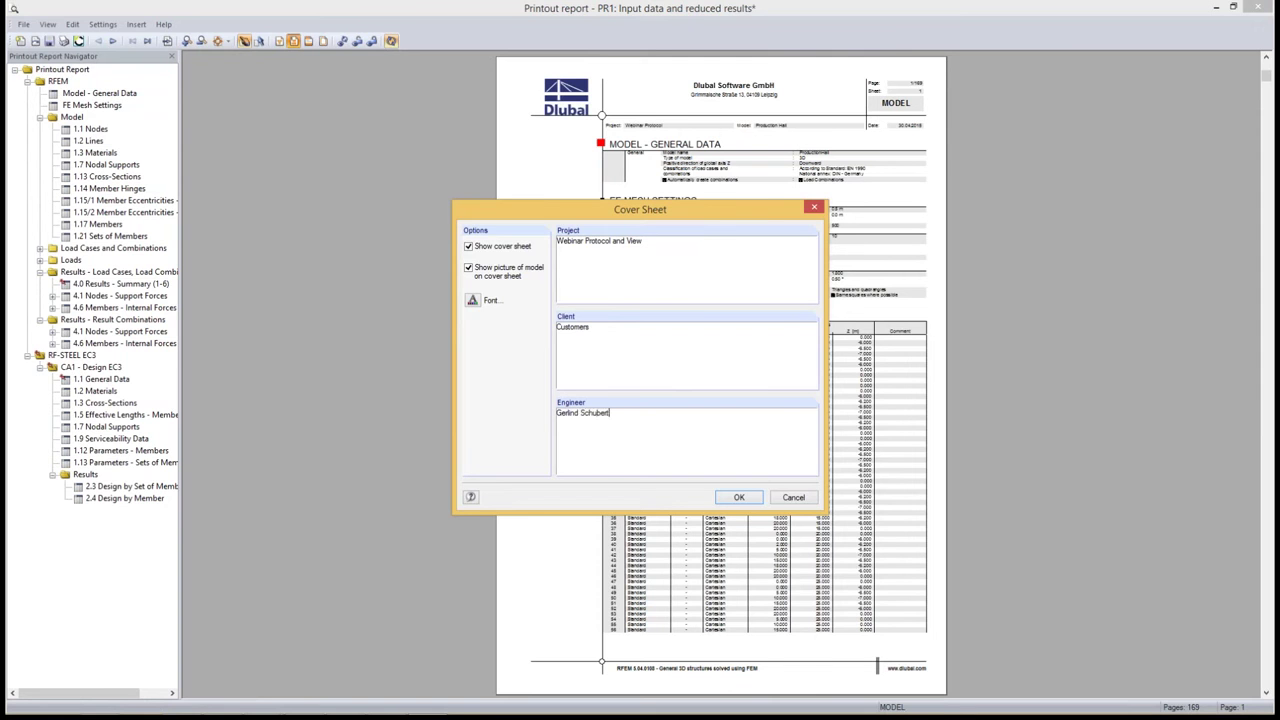
# - Keep the cover sheet with the model picture, leave its font unchanged, and confirm
pyautogui.click(479, 305)
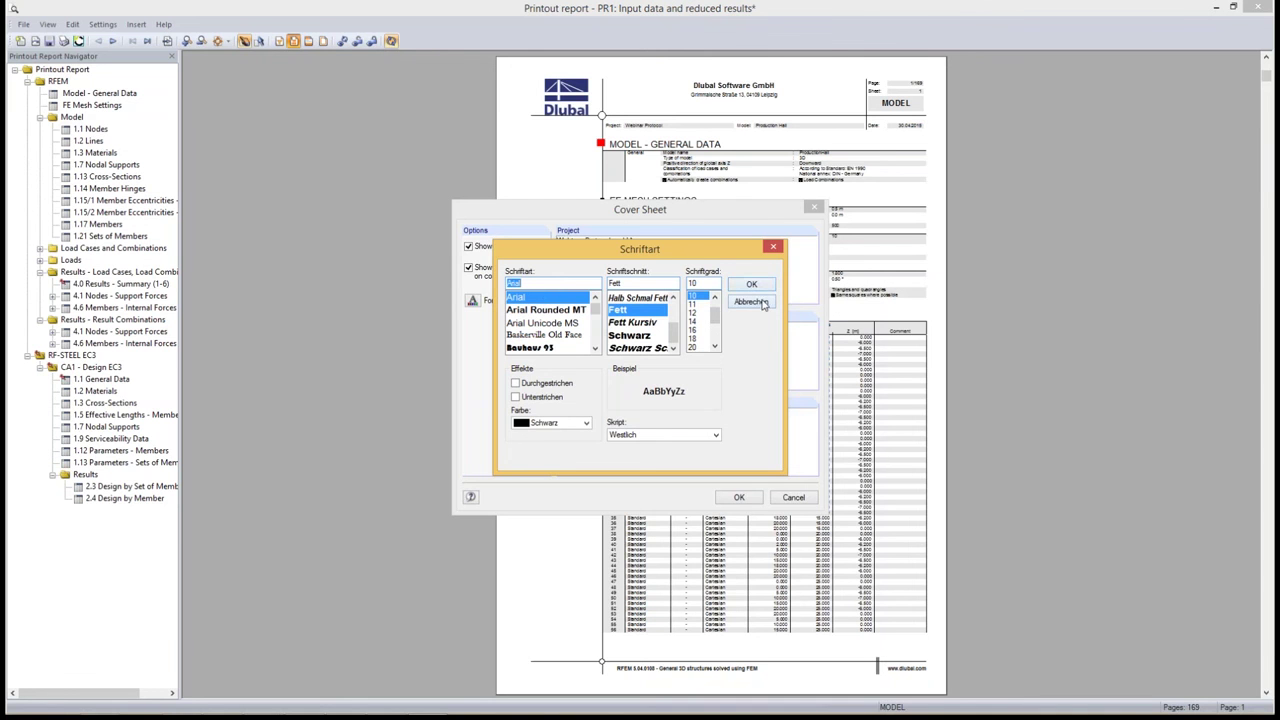
pyautogui.click(763, 305)
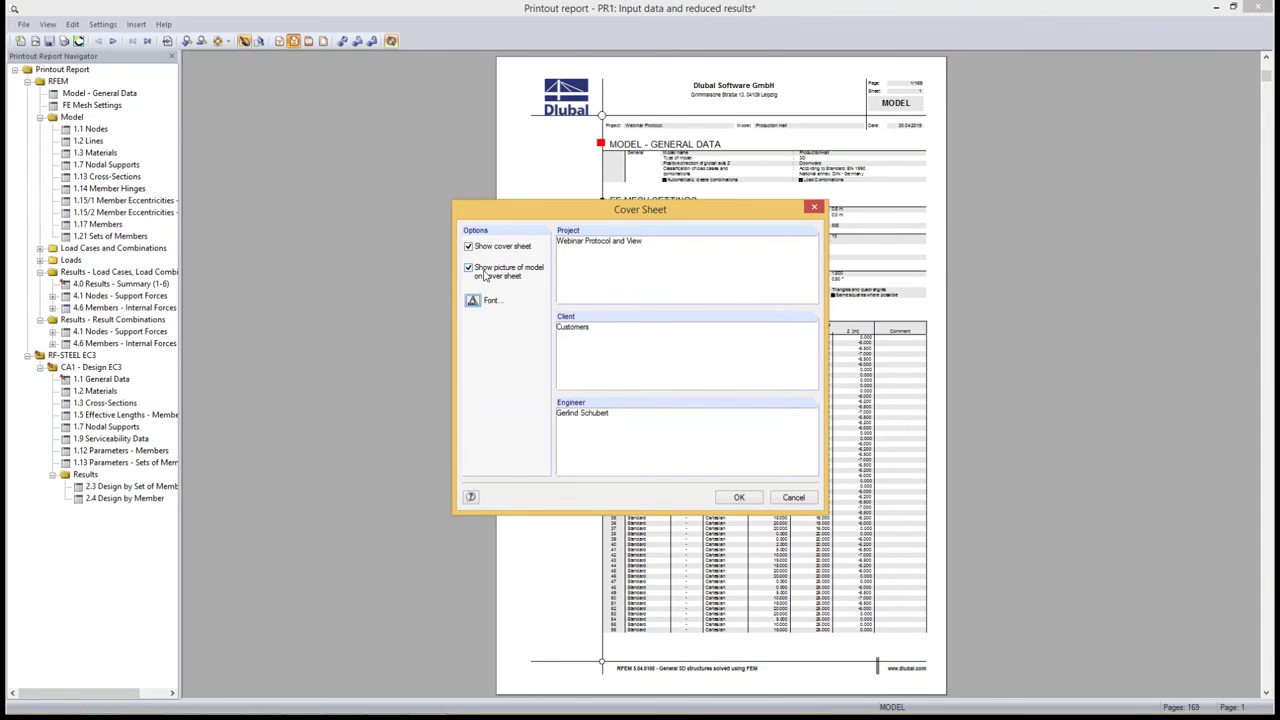
pyautogui.click(739, 498)
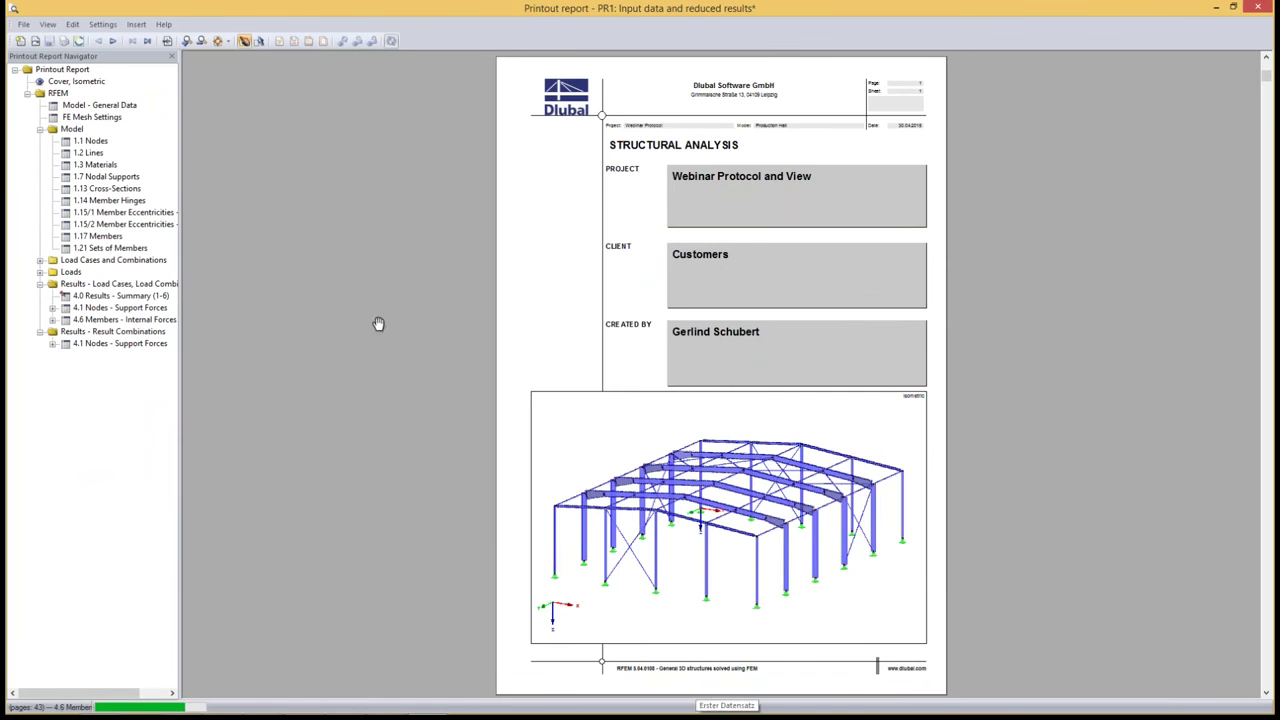
pyautogui.click(68, 106)
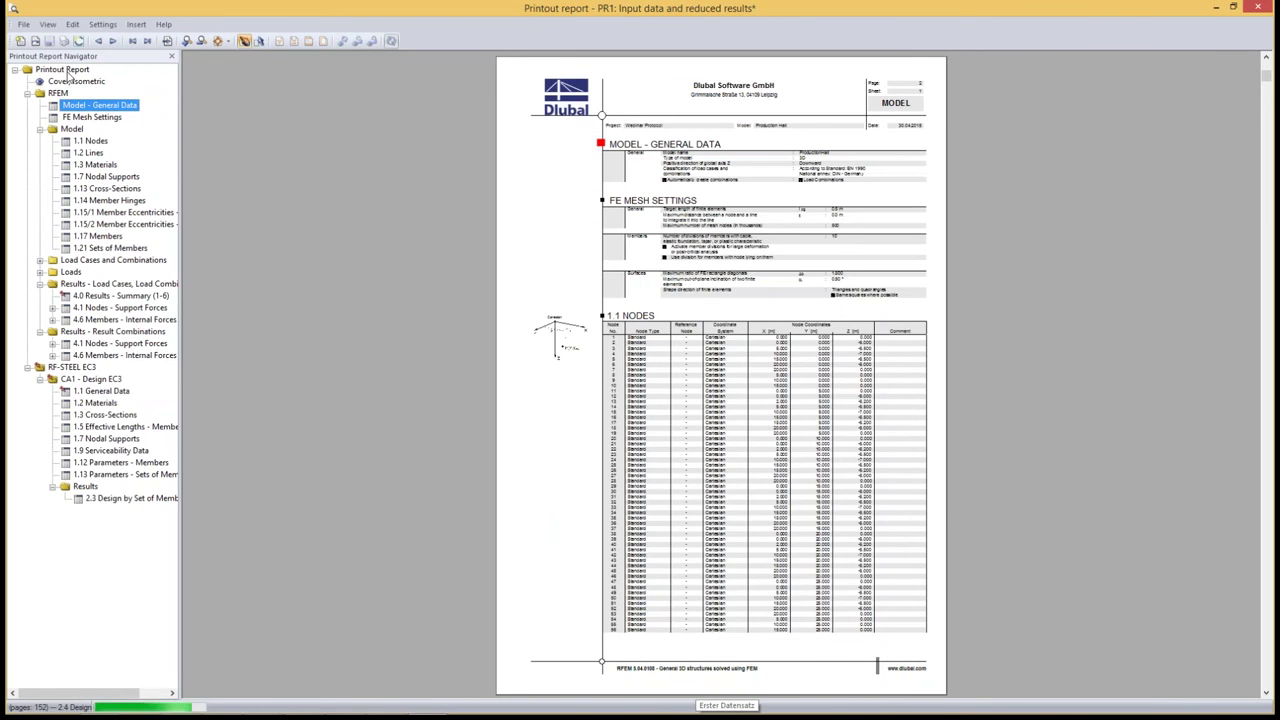
pyautogui.click(70, 83)
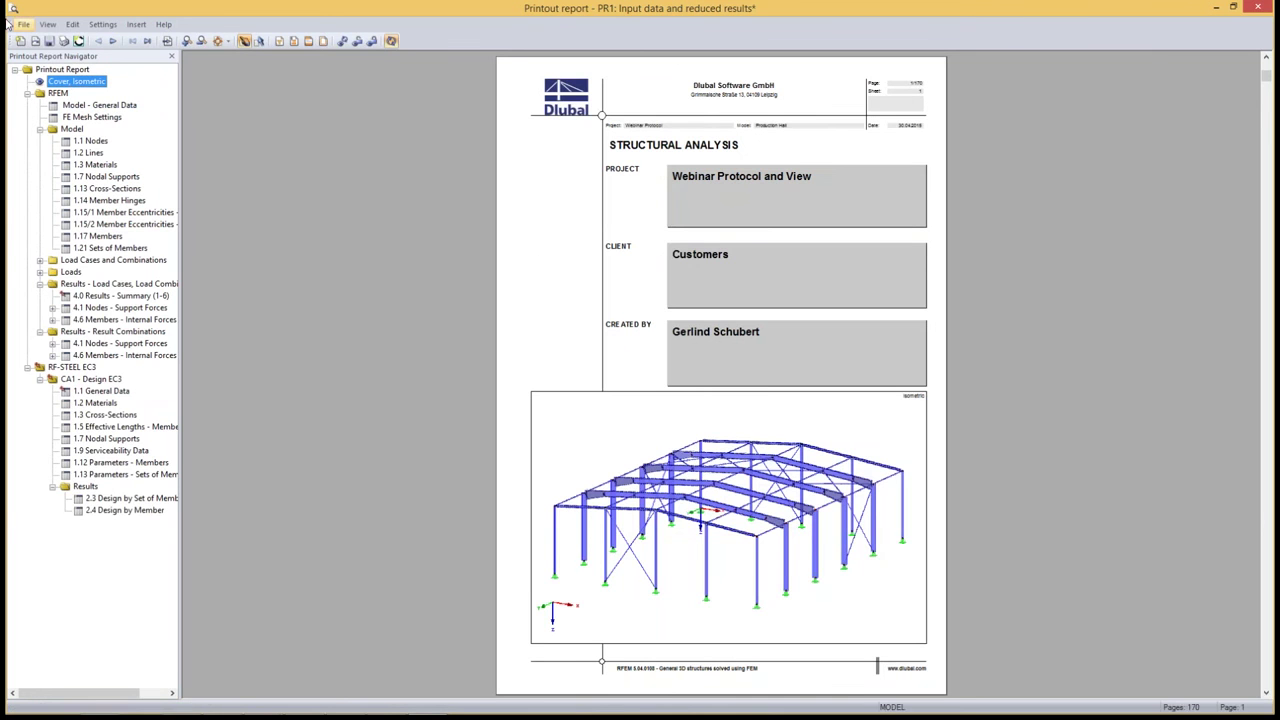
pyautogui.click(100, 26)
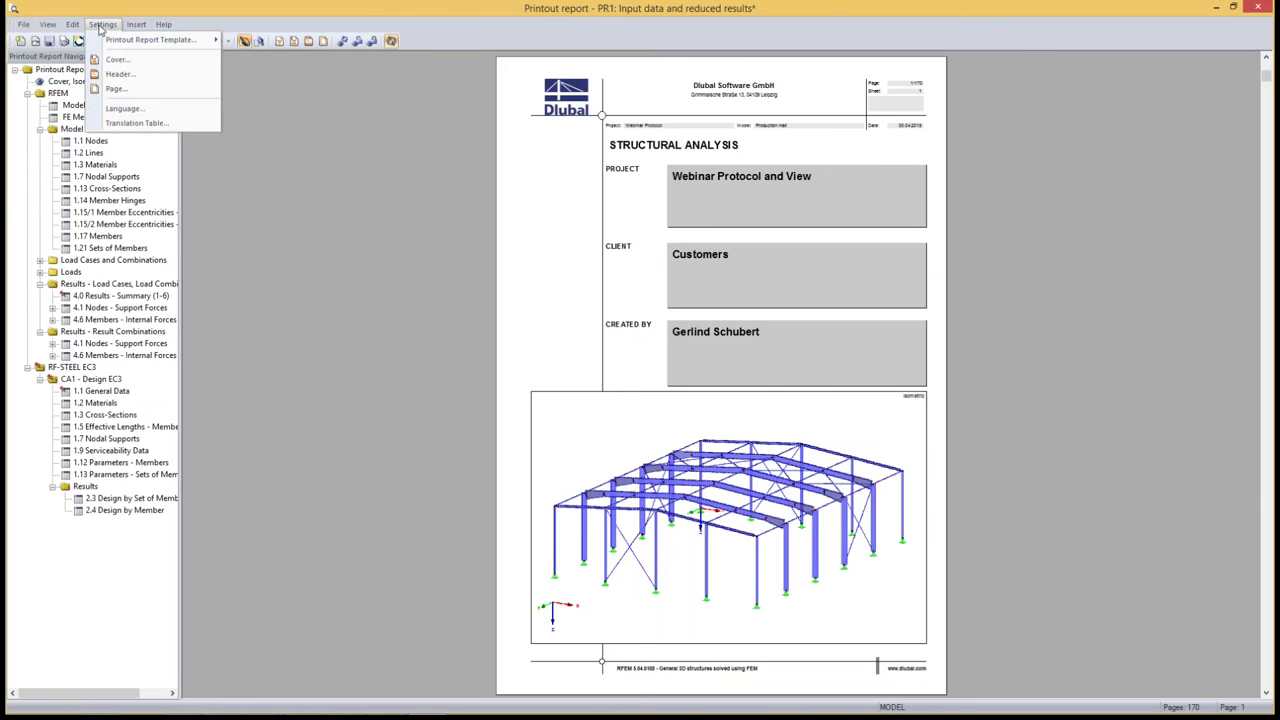
pyautogui.click(118, 110)
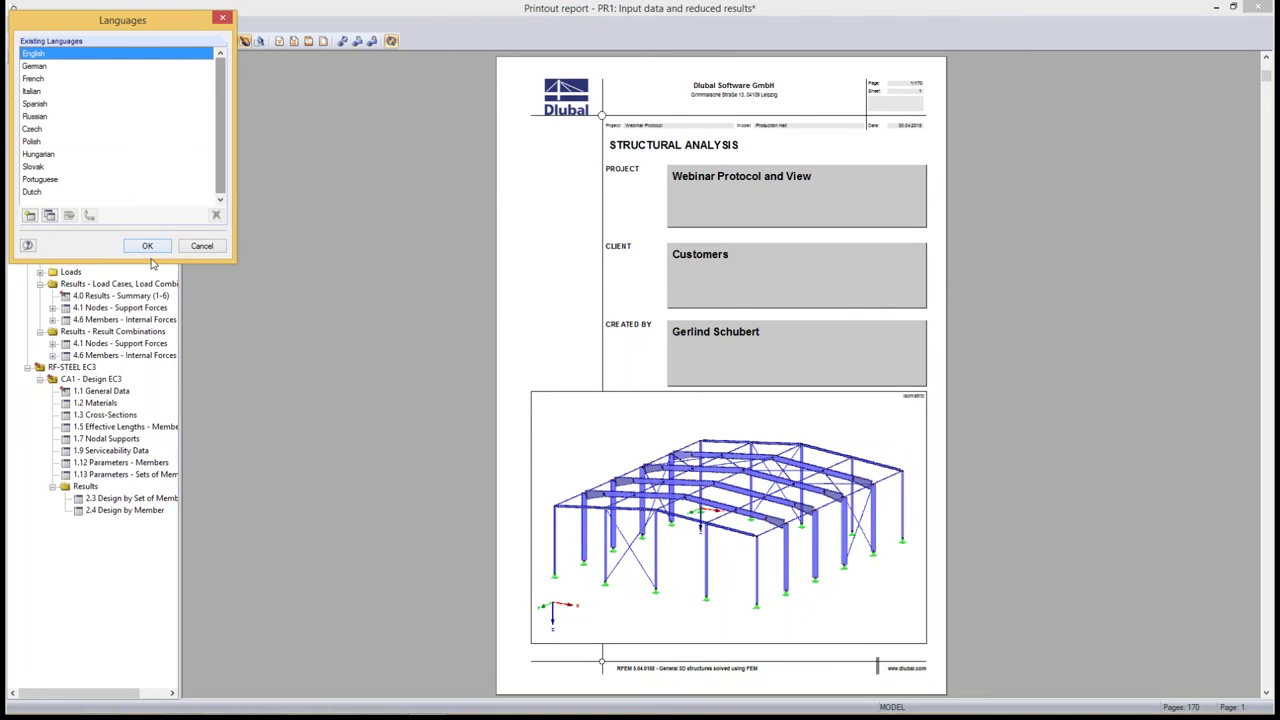
pyautogui.click(201, 246)
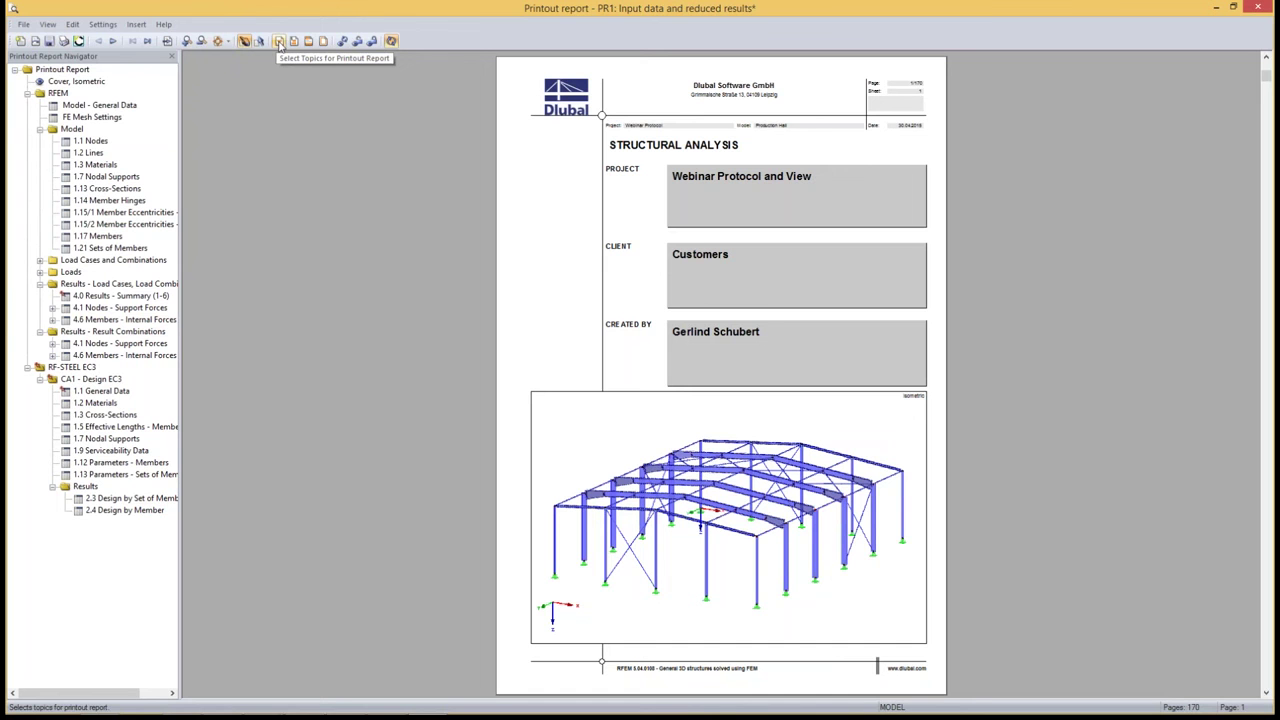
# - Limit the RF-STEEL EC3 design results by set and by member (2.3, 2.4) to a 0.8 filter
pyautogui.click(280, 42)
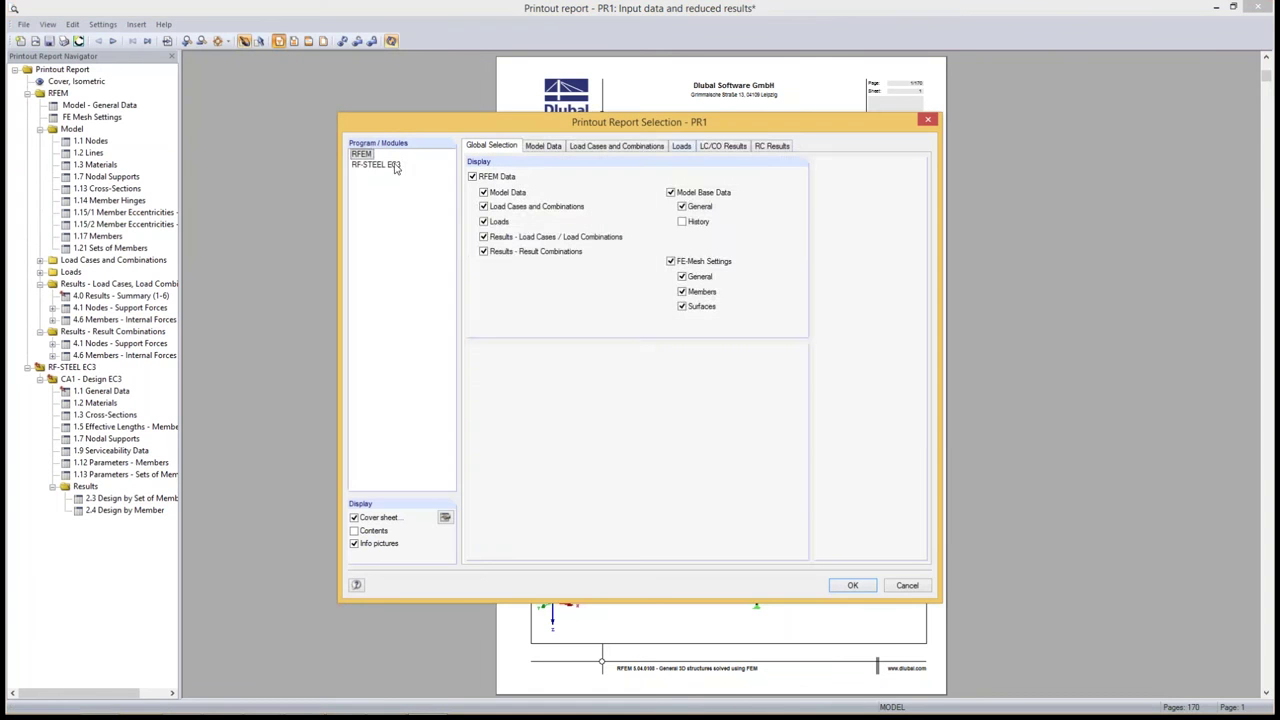
pyautogui.click(394, 165)
pyautogui.click(583, 146)
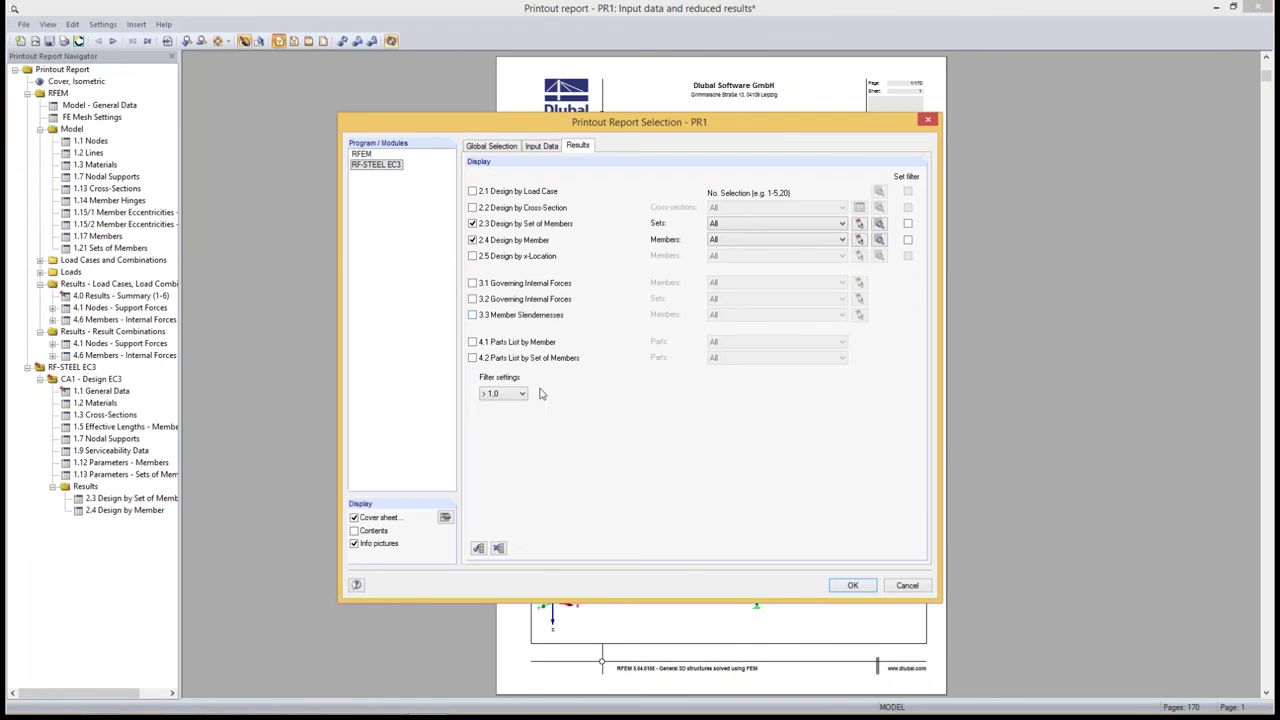
pyautogui.click(522, 396)
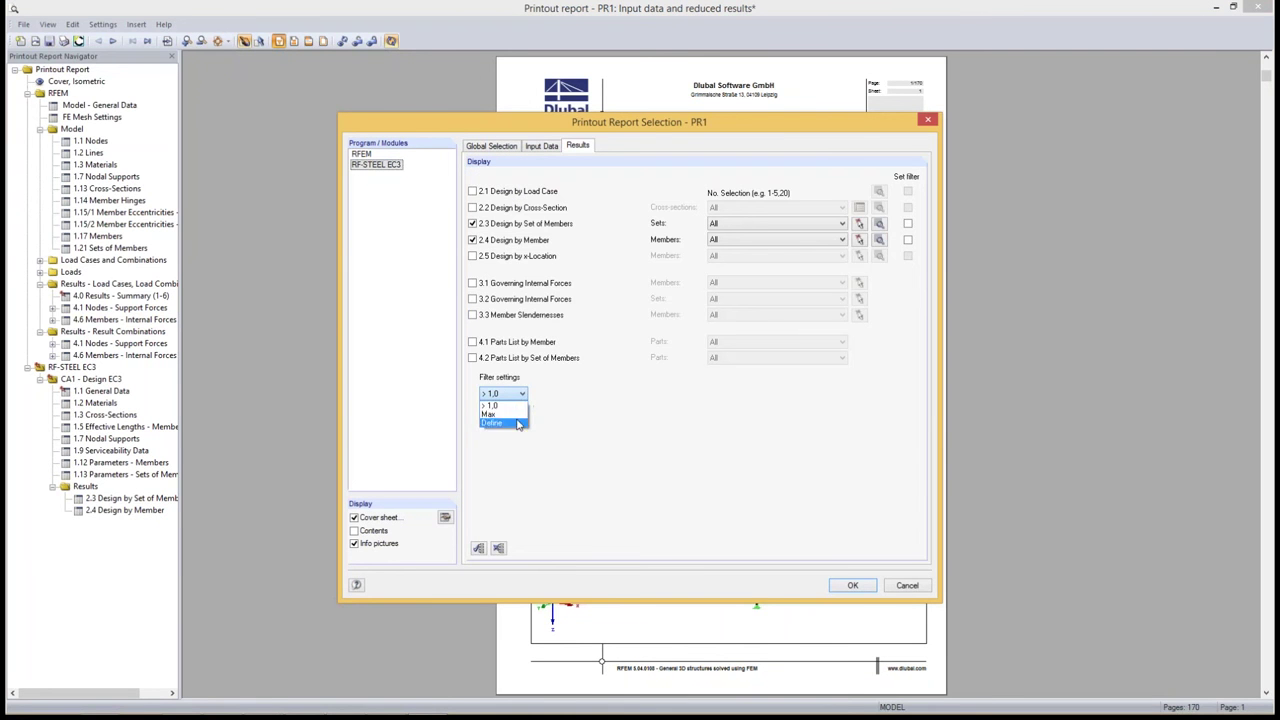
pyautogui.click(511, 415)
pyautogui.doubleClick(506, 394)
pyautogui.write('0.8')
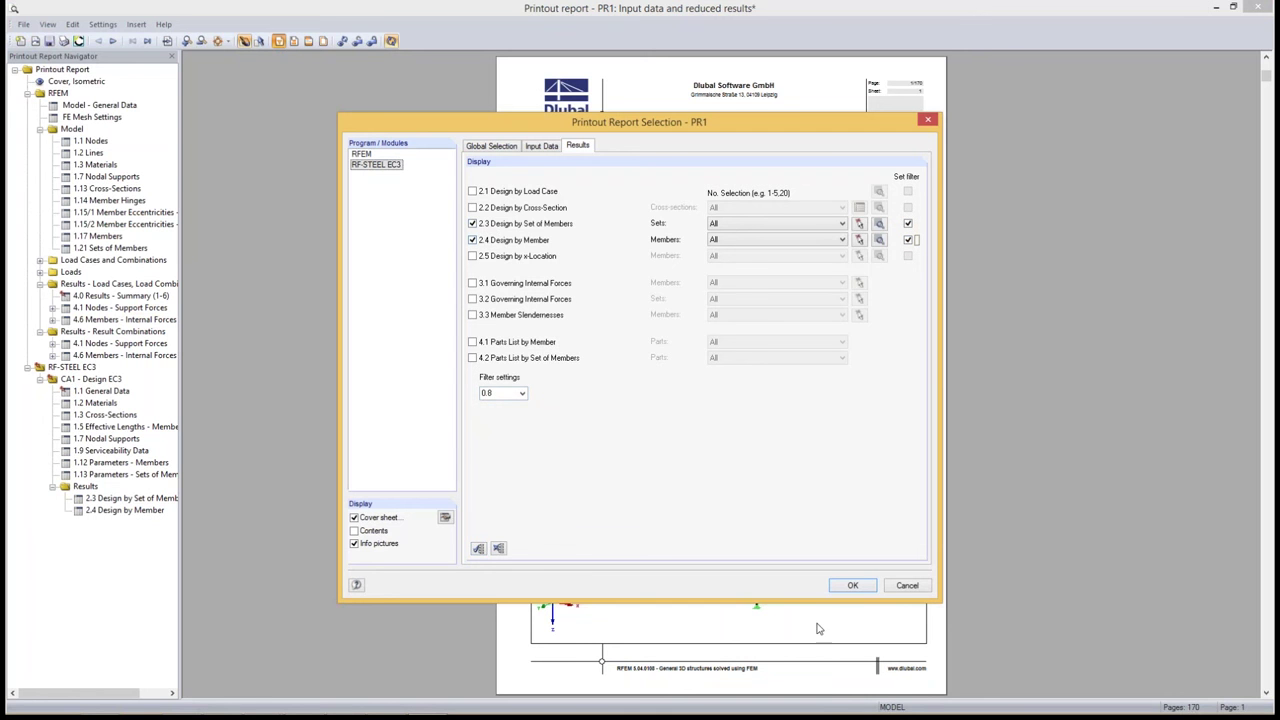
pyautogui.click(852, 586)
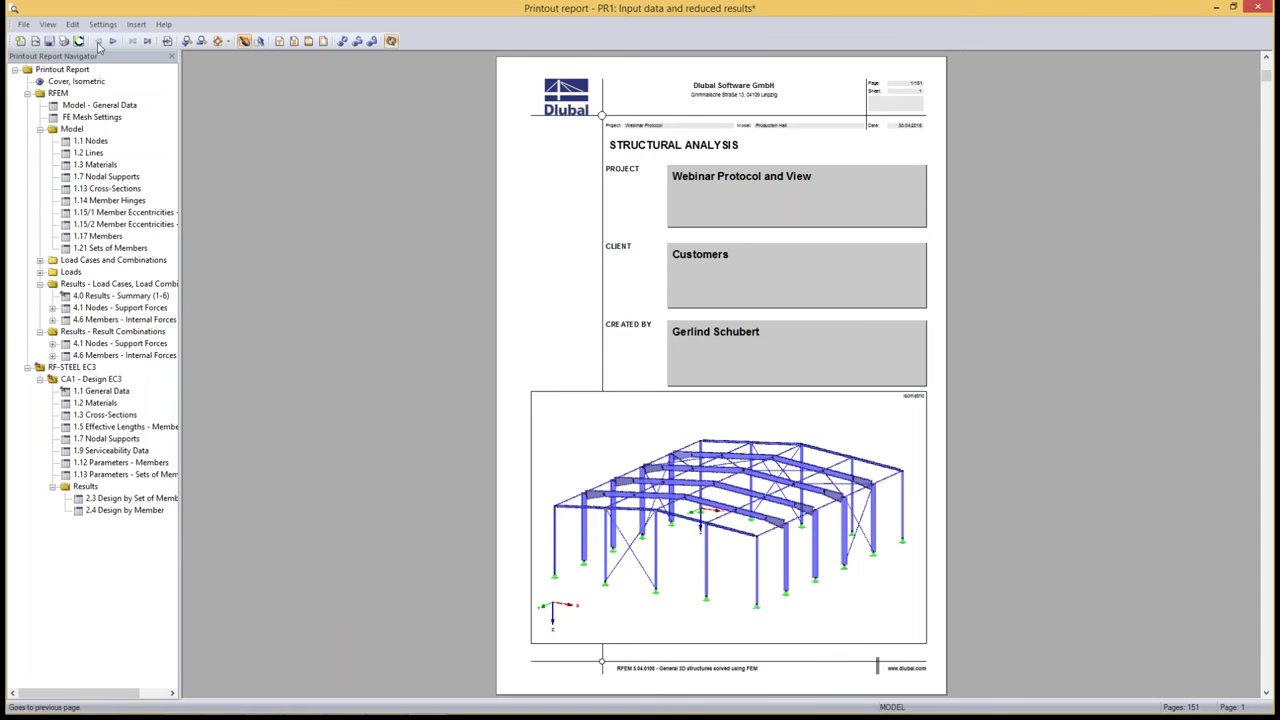
# - Insert a new, still empty text block into the report after the Cover entry
pyautogui.click(100, 84)
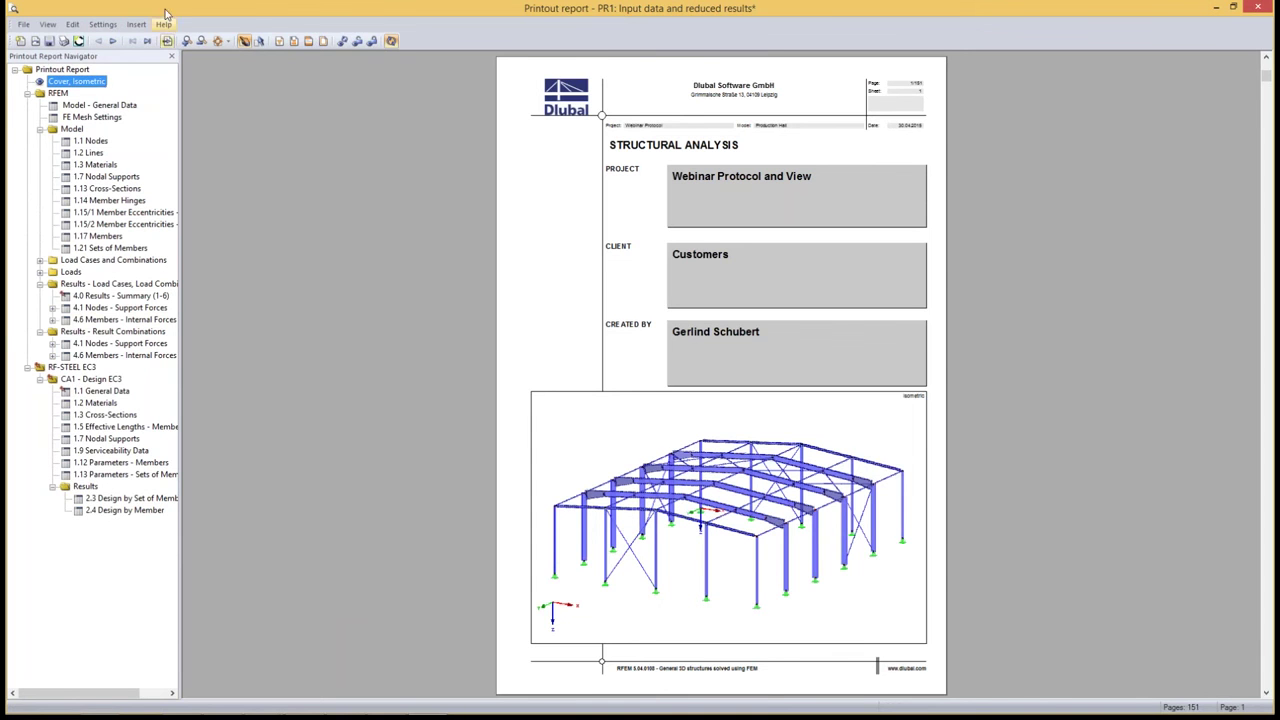
pyautogui.click(136, 24)
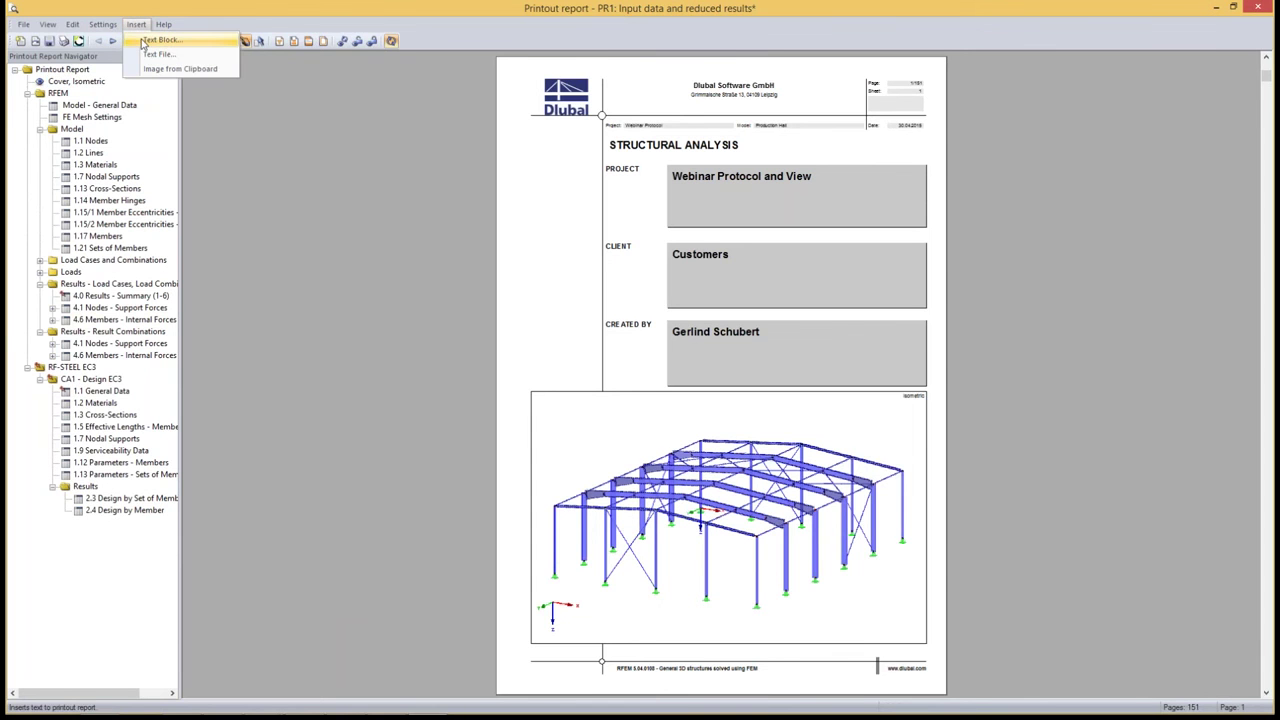
pyautogui.click(160, 40)
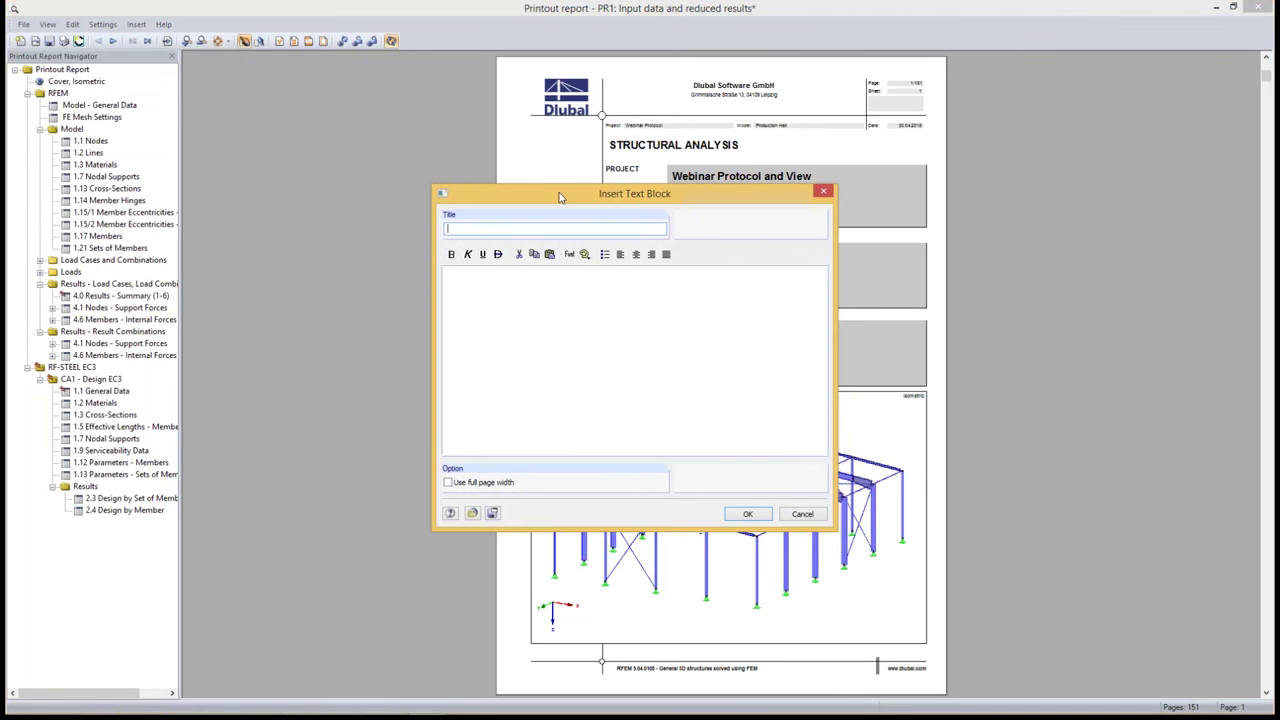
pyautogui.moveTo(560, 197); pyautogui.dragTo(428, 148)
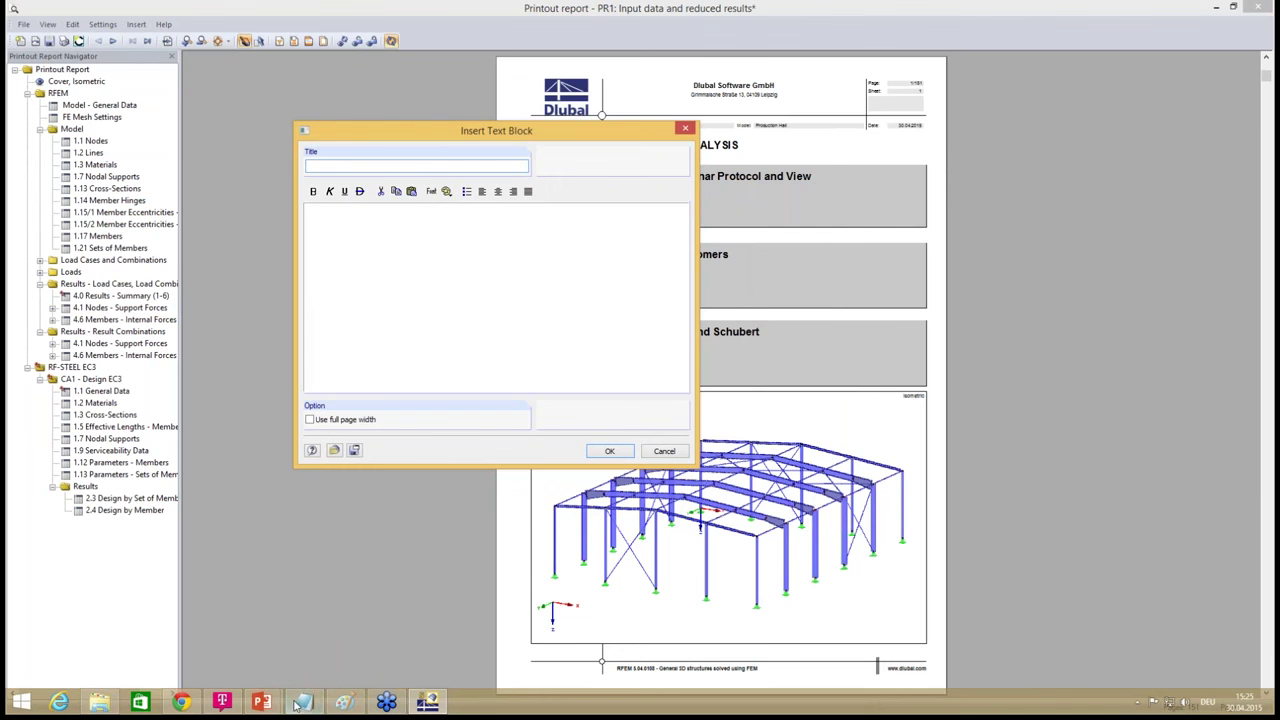
pyautogui.moveTo(304, 702)
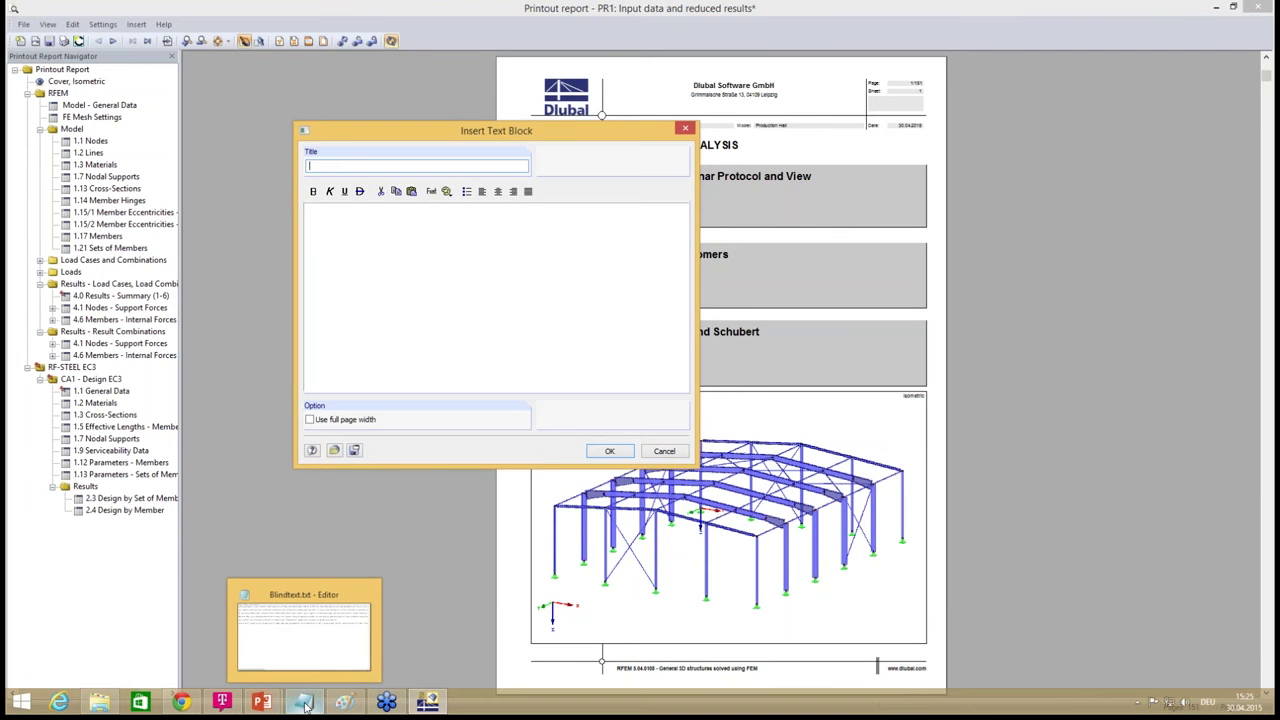
# - Copy all the placeholder text from Blindtext.txt in Notepad, then close Notepad
pyautogui.click(306, 705)
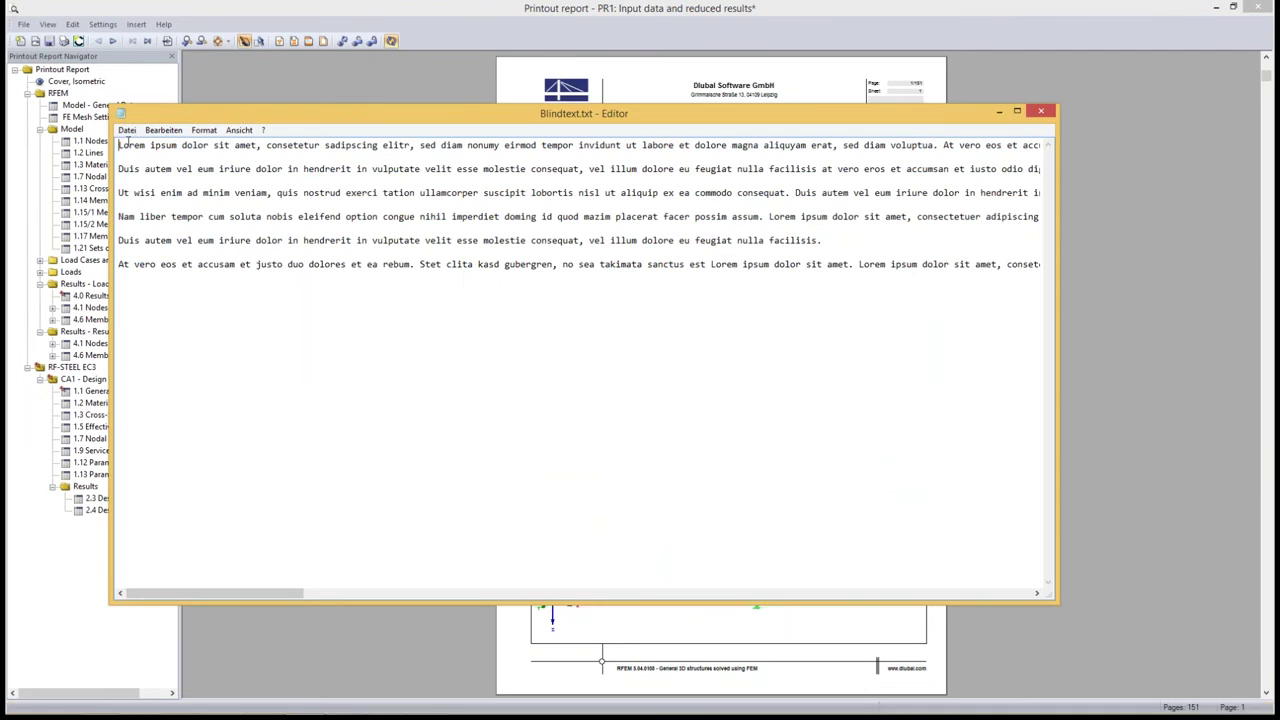
pyautogui.moveTo(119, 145); pyautogui.dragTo(1070, 268)
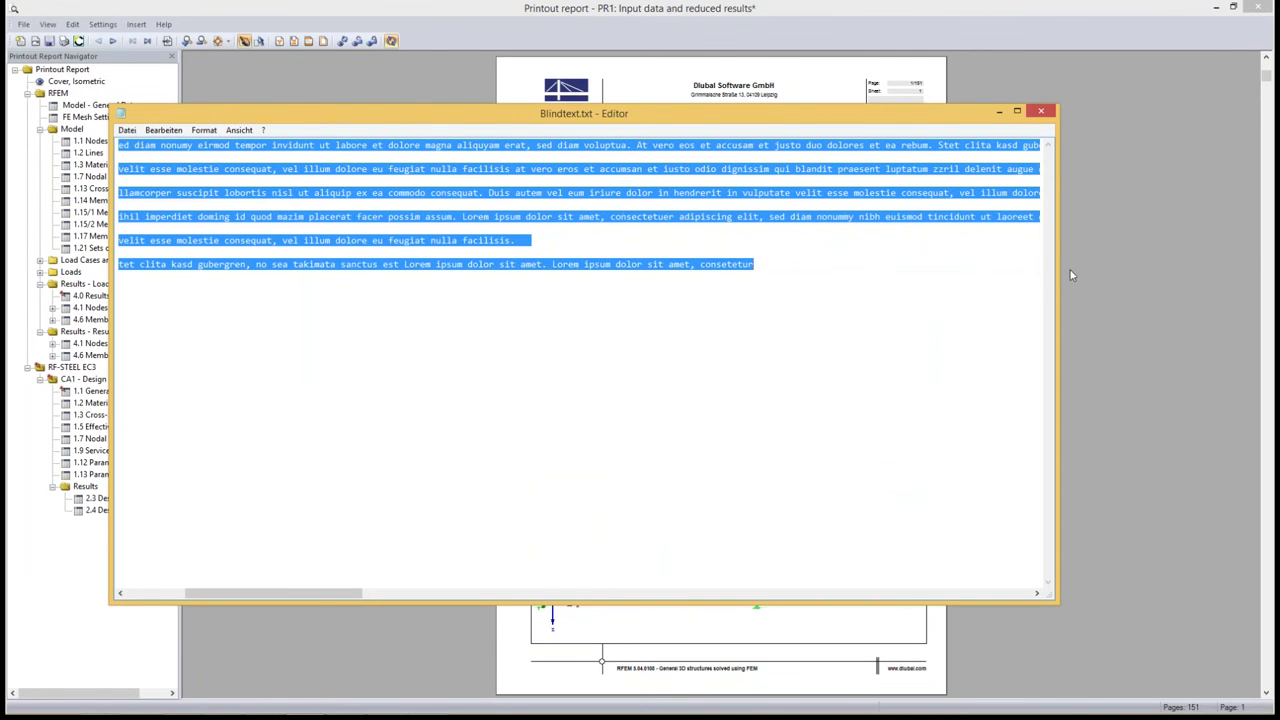
pyautogui.click(1041, 112)
# - Paste the Lorem ipsum text, title the block 'Introduction', and use full page width
pyautogui.hotkey('ctrl', 'v')
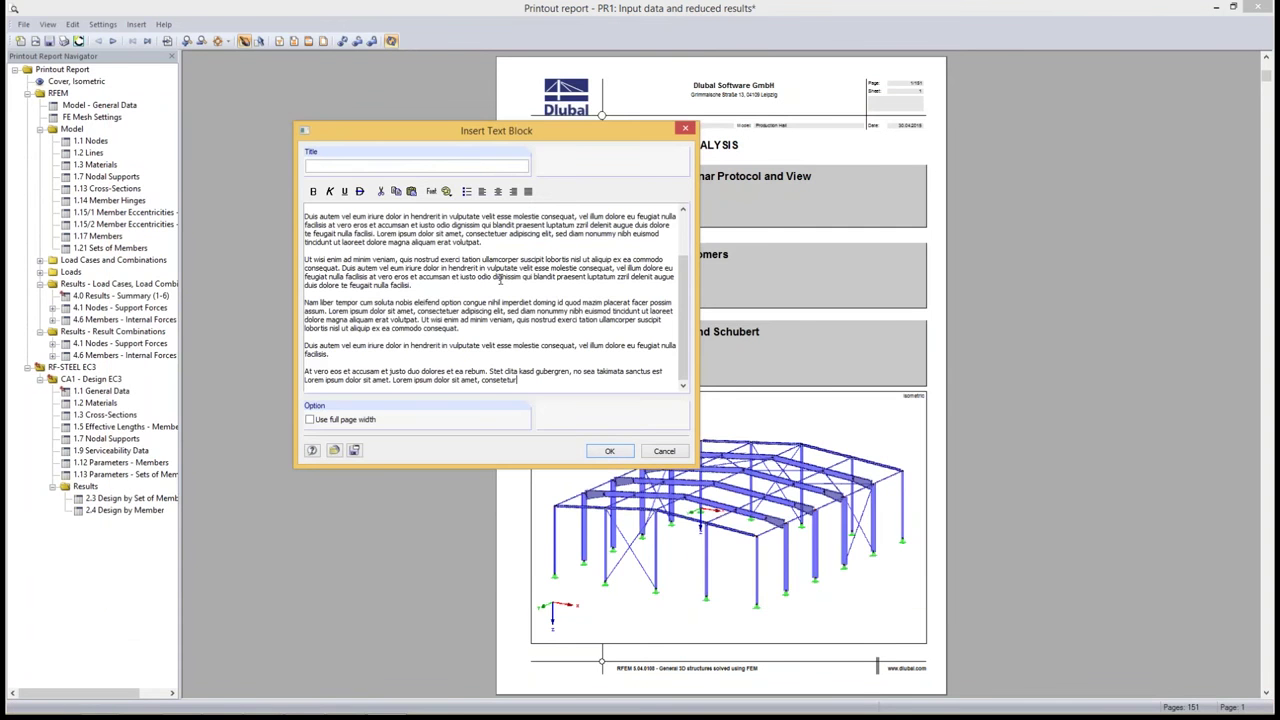
pyautogui.moveTo(685, 300); pyautogui.dragTo(686, 318)
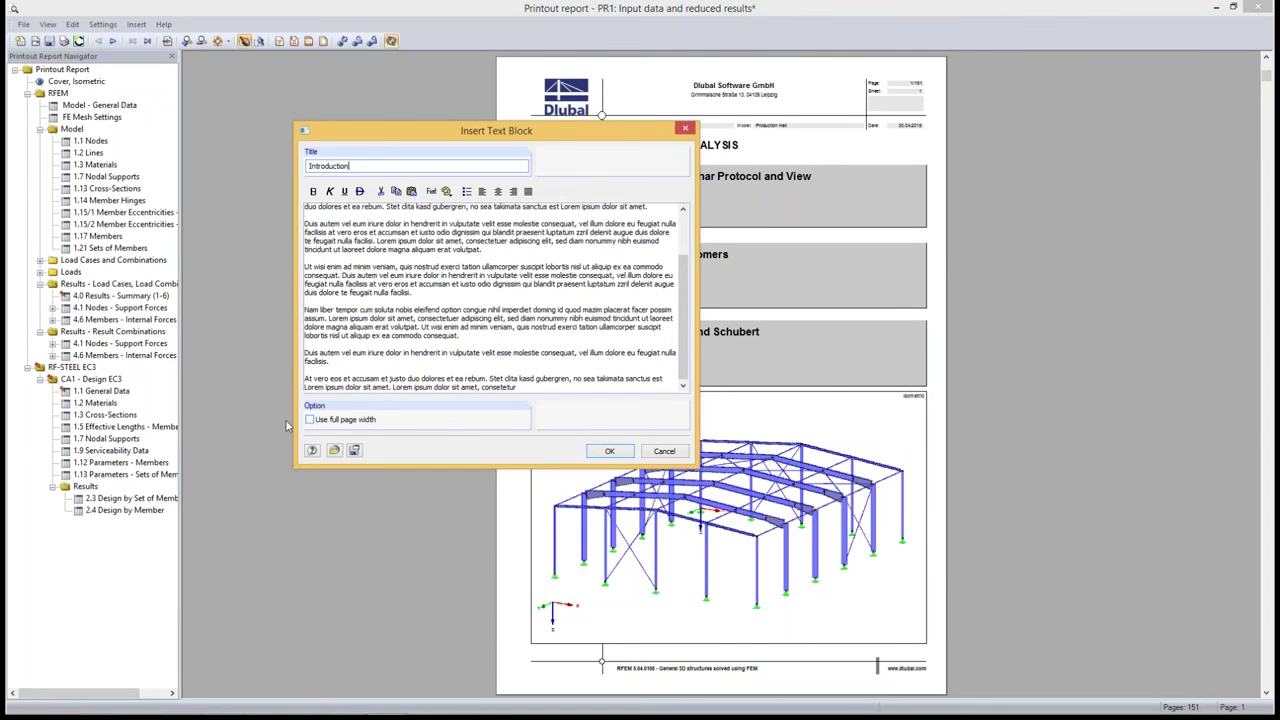
pyautogui.click(310, 420)
pyautogui.click(606, 453)
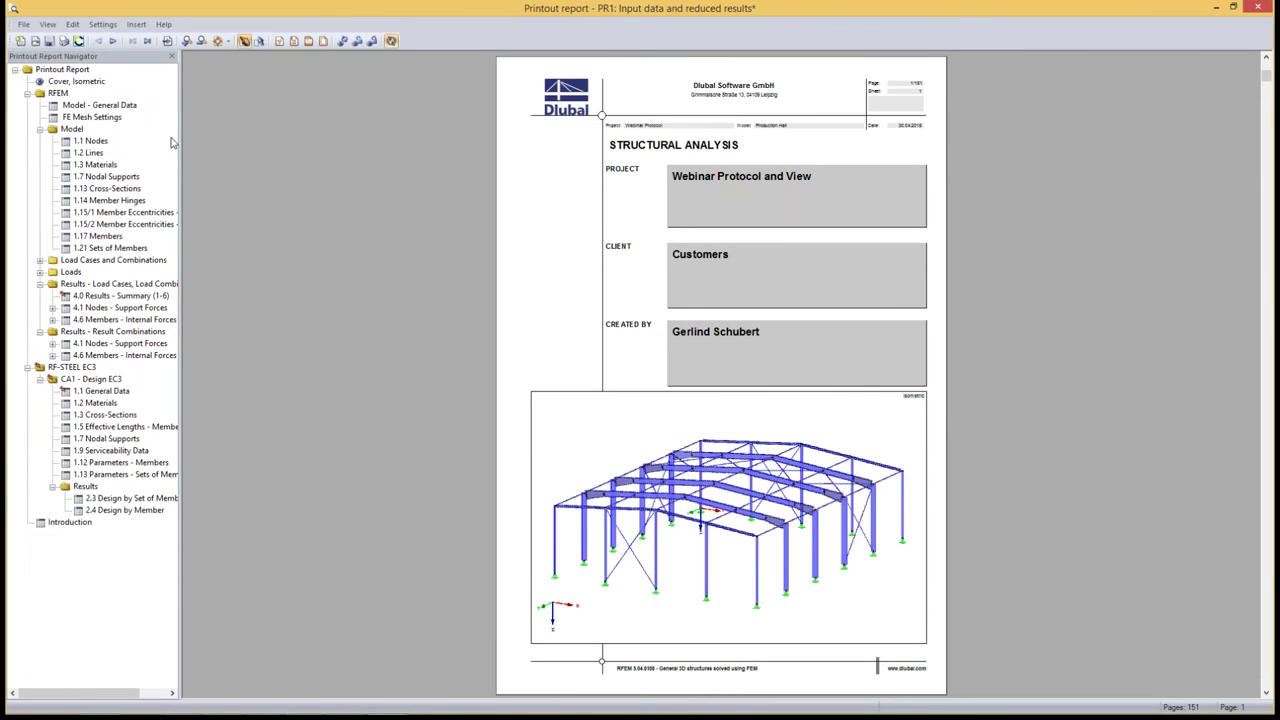
# - Move the Introduction entry to the top of the RFEM branch, right after the cover
pyautogui.click(70, 522)
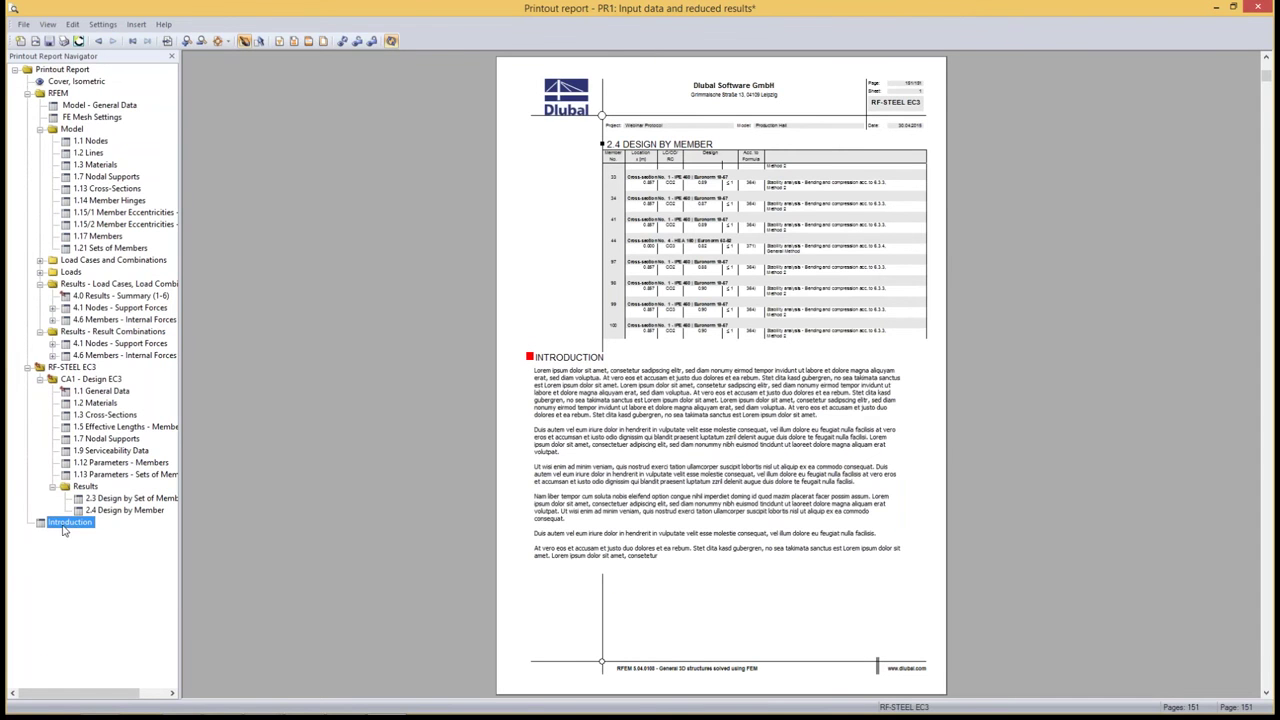
pyautogui.click(62, 527)
pyautogui.moveTo(62, 527); pyautogui.dragTo(65, 90)
pyautogui.moveTo(65, 90); pyautogui.dragTo(68, 95)
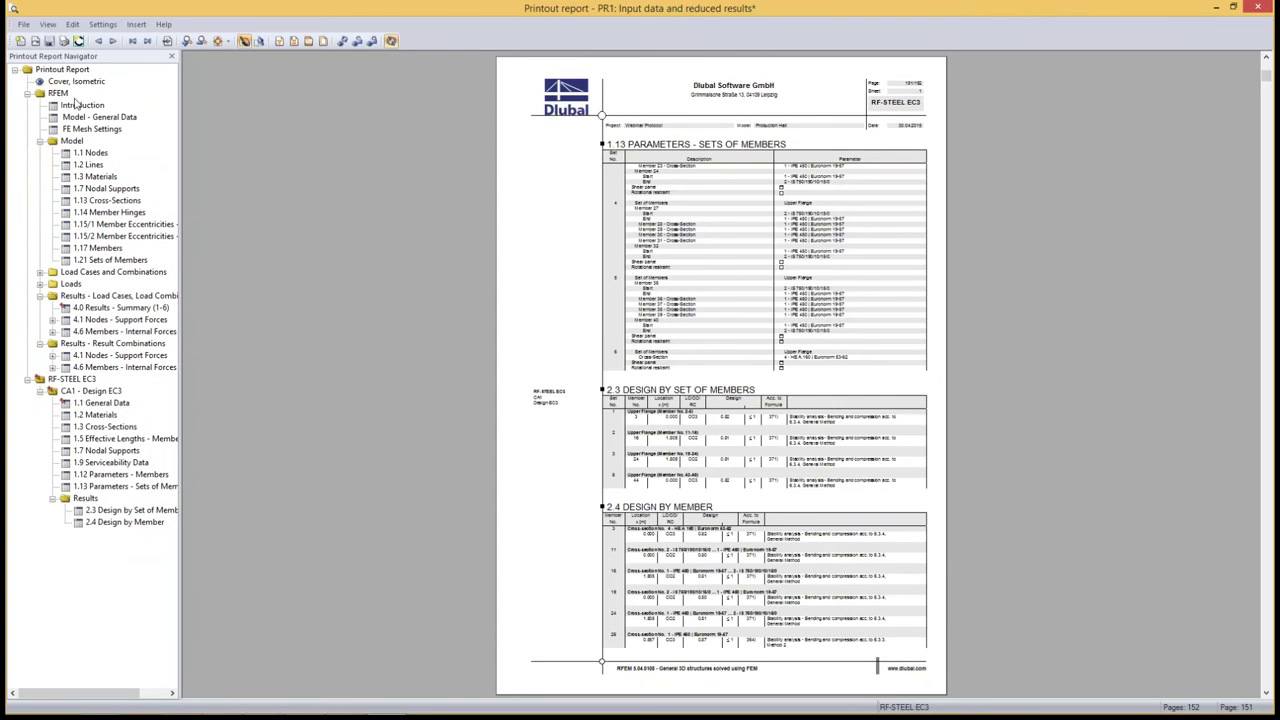
# - Check pages 1–2 of the preview, then go to Model - General Data
pyautogui.click(75, 82)
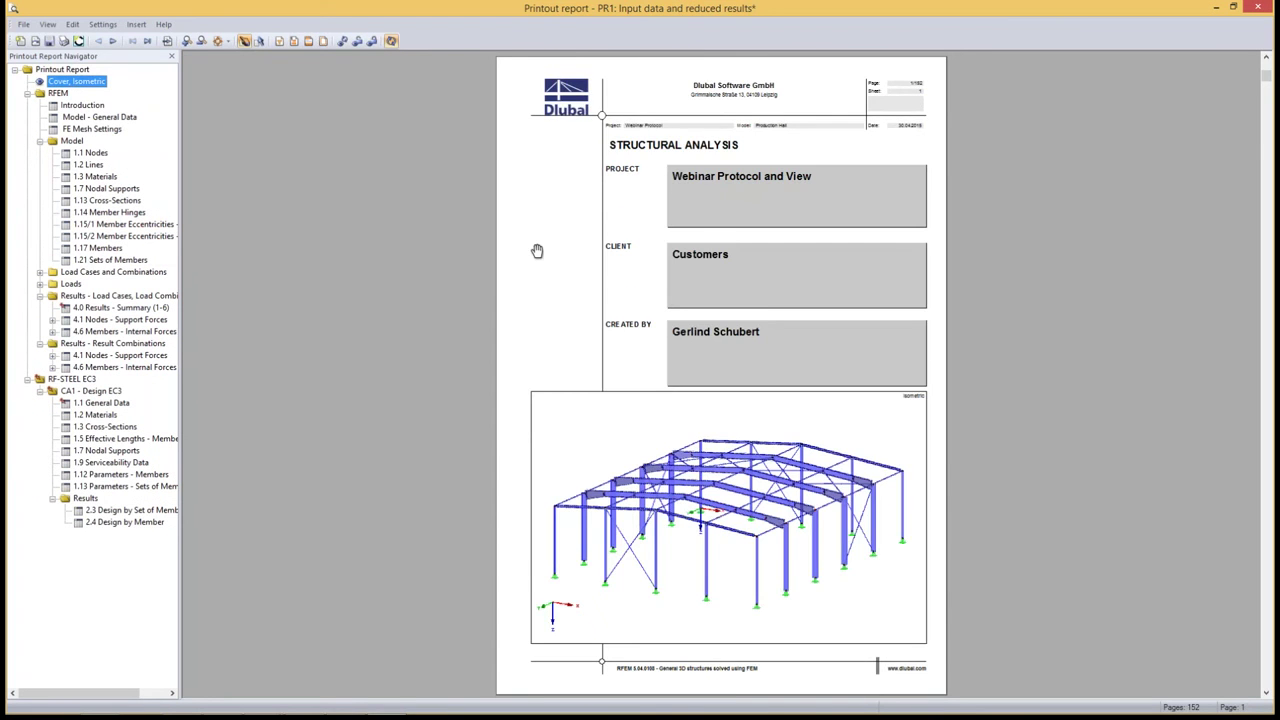
pyautogui.scroll(-3, 530, 258)
pyautogui.scroll(-3, 535, 300)
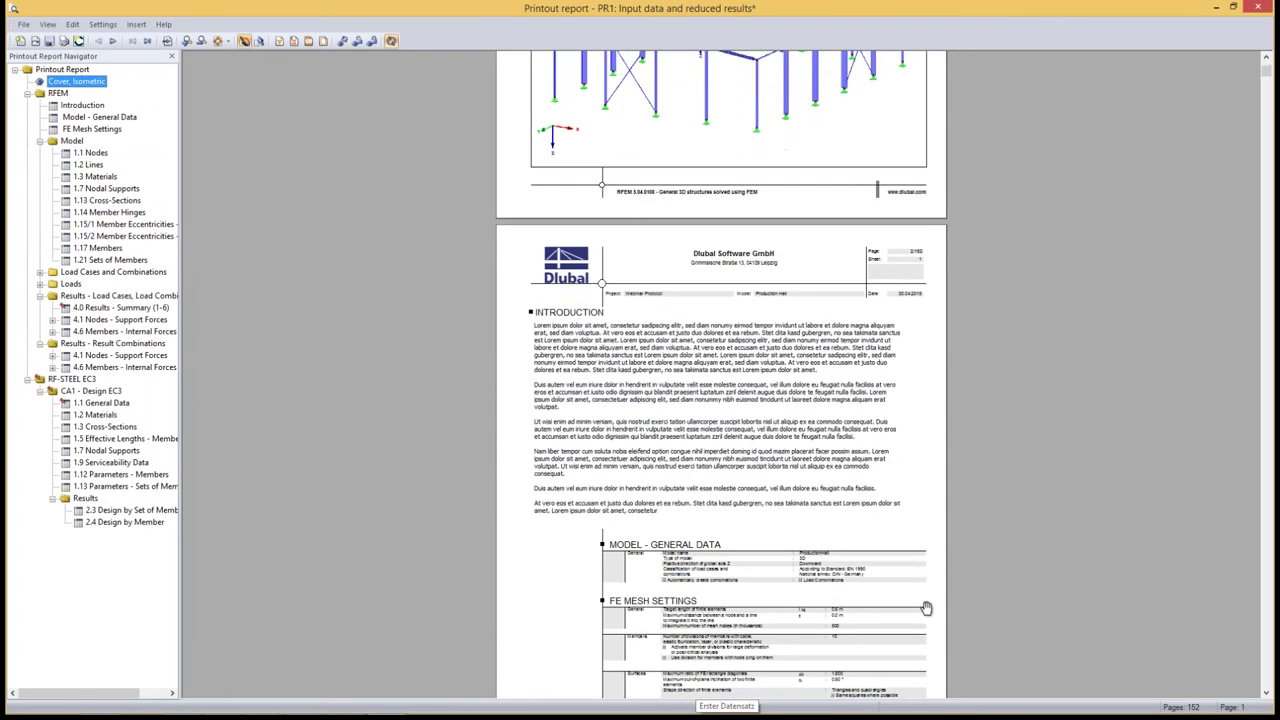
pyautogui.scroll(-3, 524, 527)
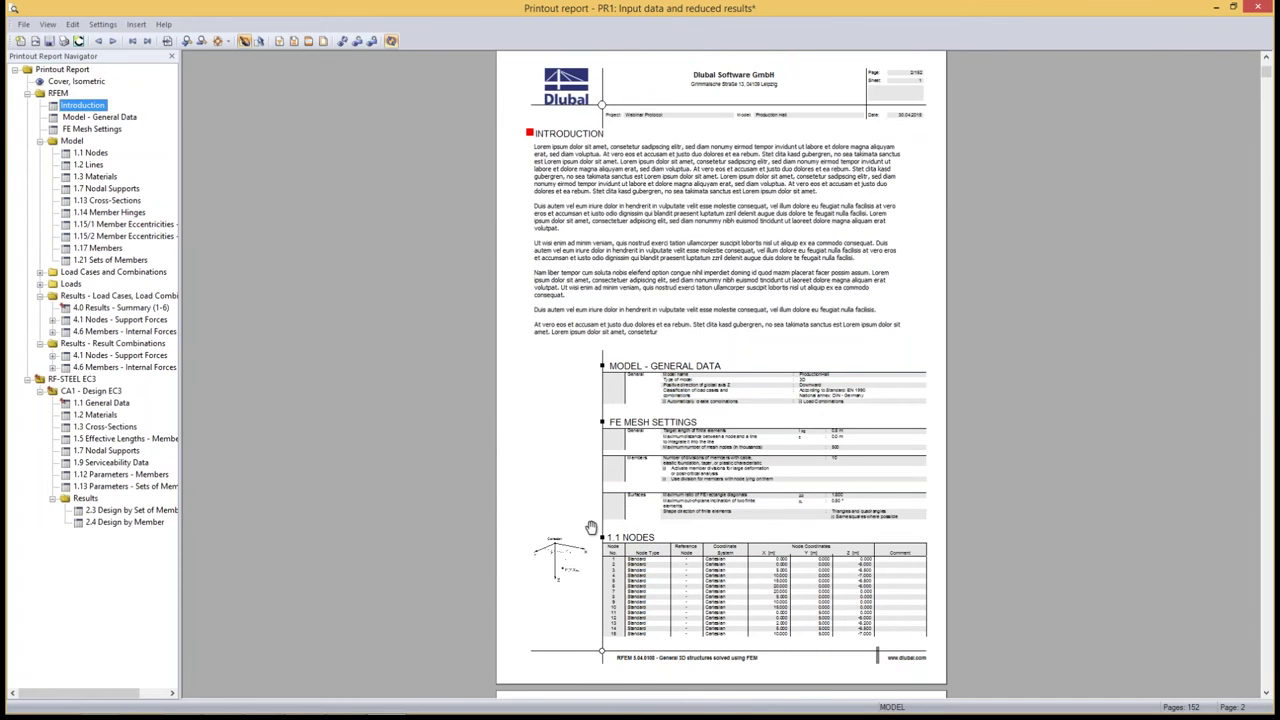
pyautogui.scroll(2, 592, 500)
pyautogui.scroll(2, 593, 440)
pyautogui.scroll(3, 594, 410)
pyautogui.scroll(-2, 585, 450)
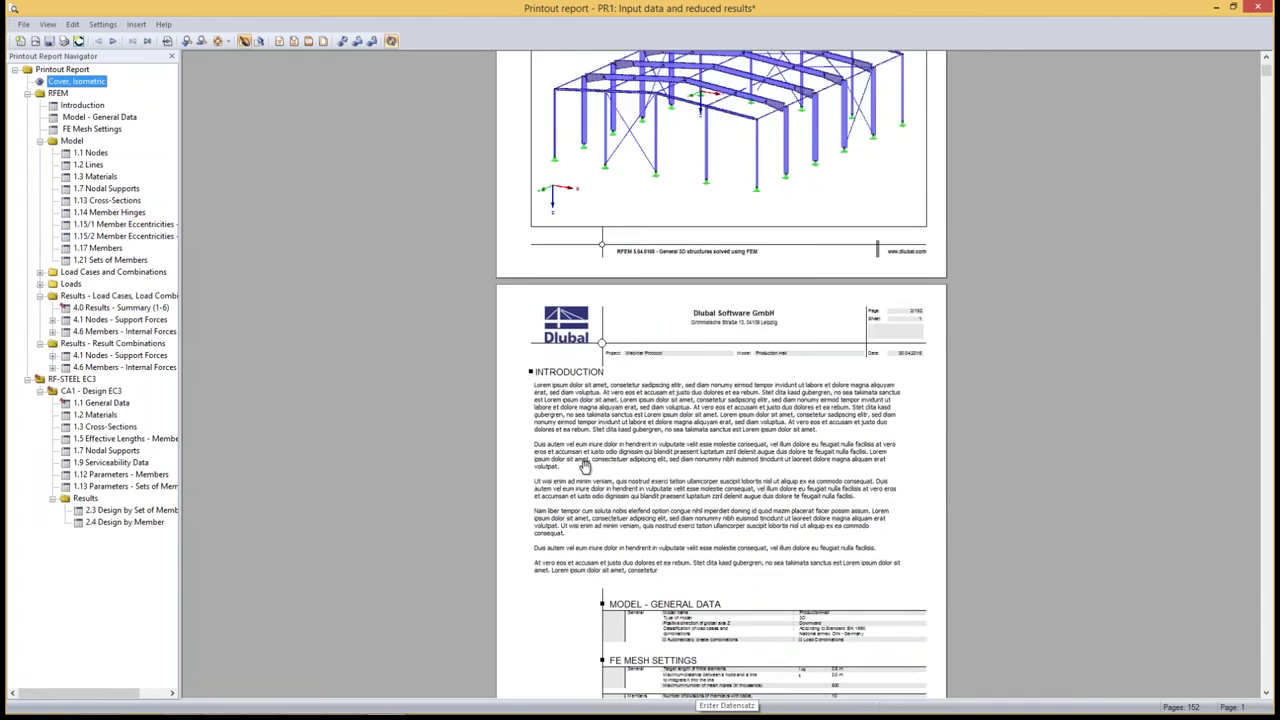
pyautogui.scroll(-2, 600, 480)
pyautogui.scroll(-3, 618, 453)
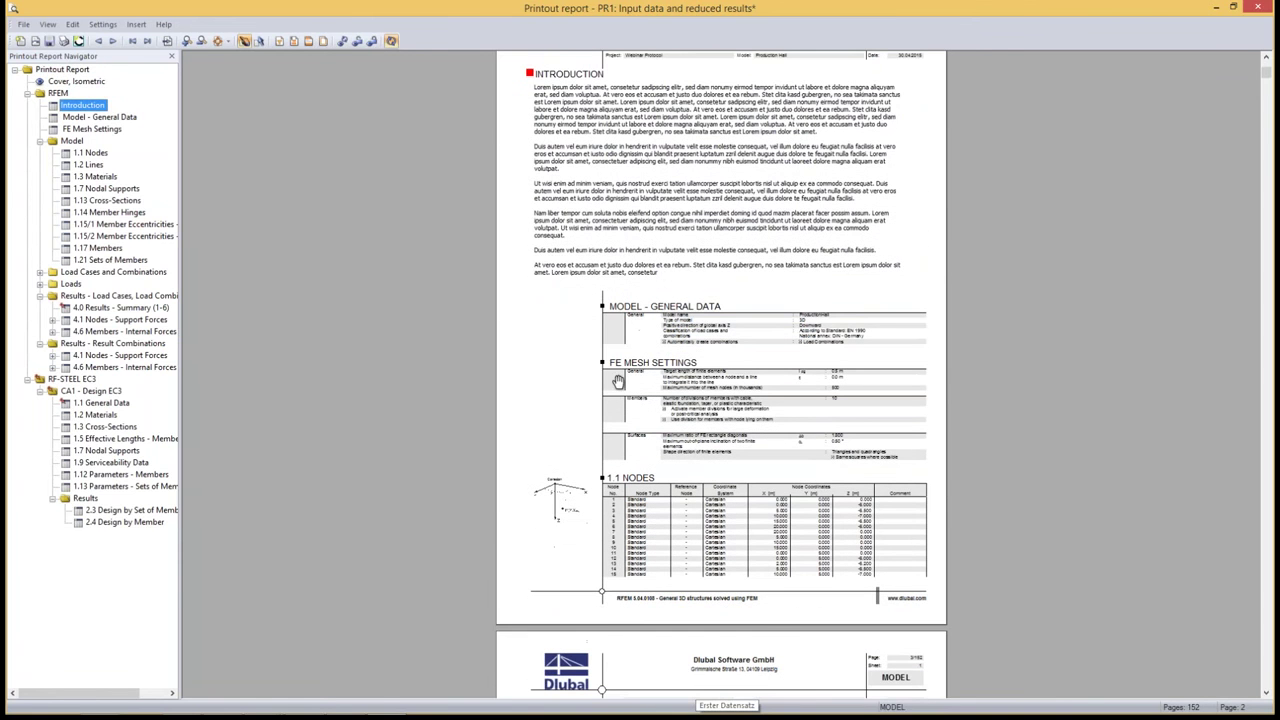
pyautogui.click(97, 118)
# - Make the Model - General Data section start on a new page
pyautogui.rightClick(96, 120)
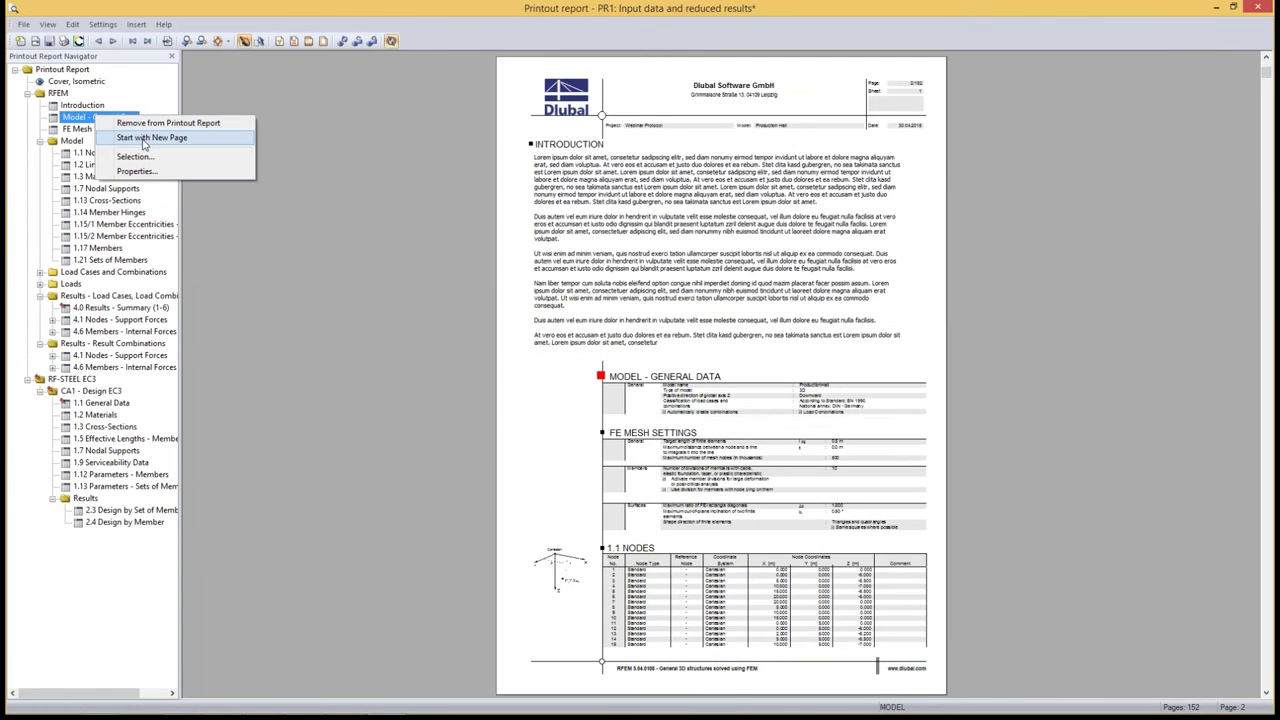
pyautogui.click(150, 138)
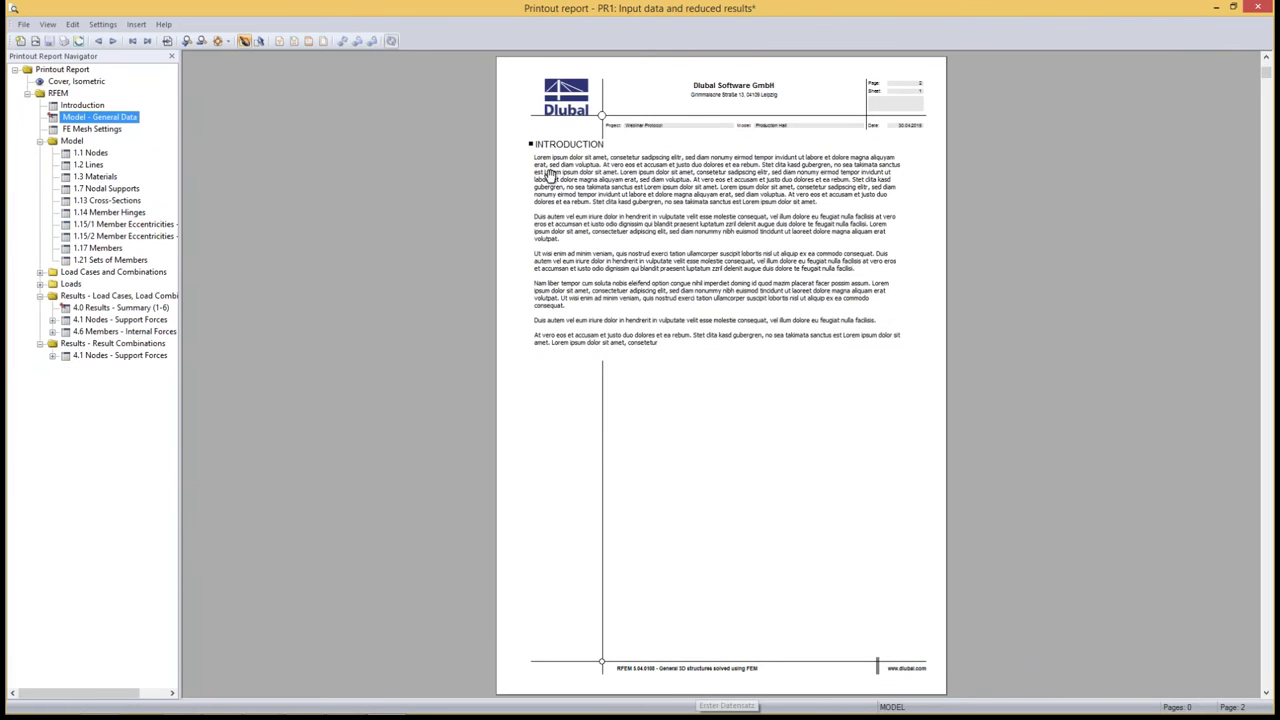
pyautogui.scroll(-3, 692, 528)
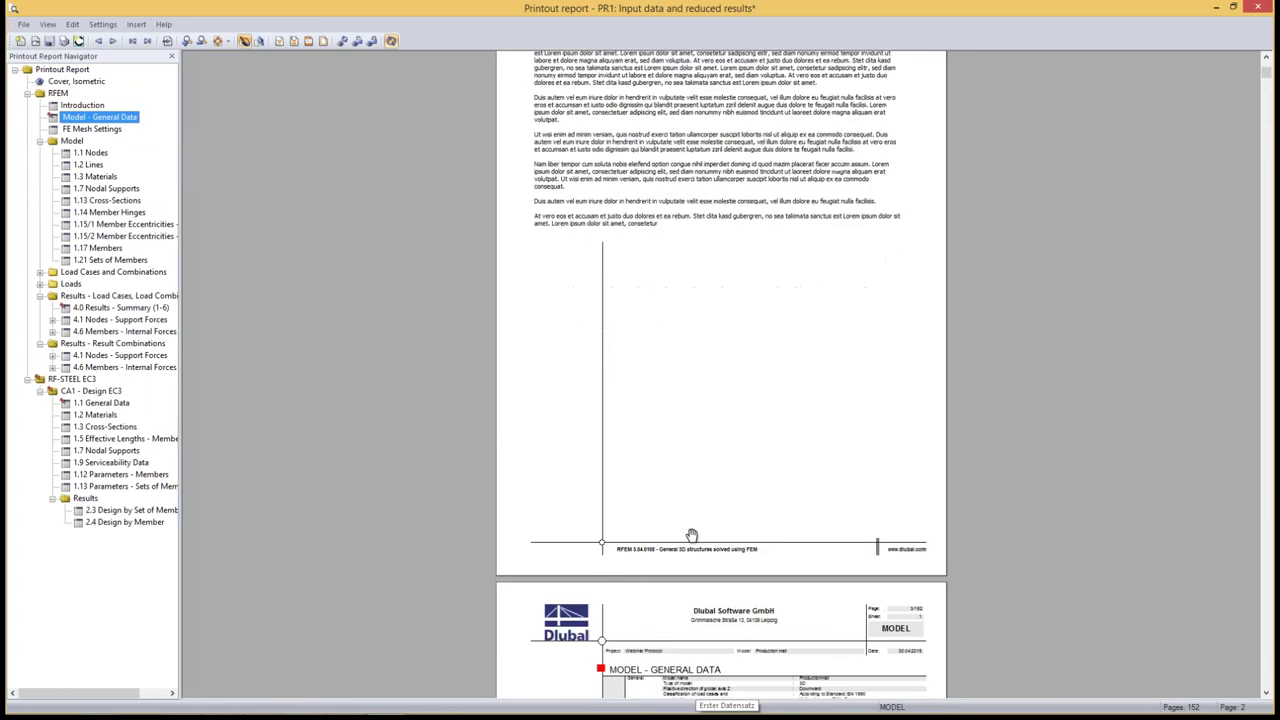
pyautogui.scroll(-5, 692, 536)
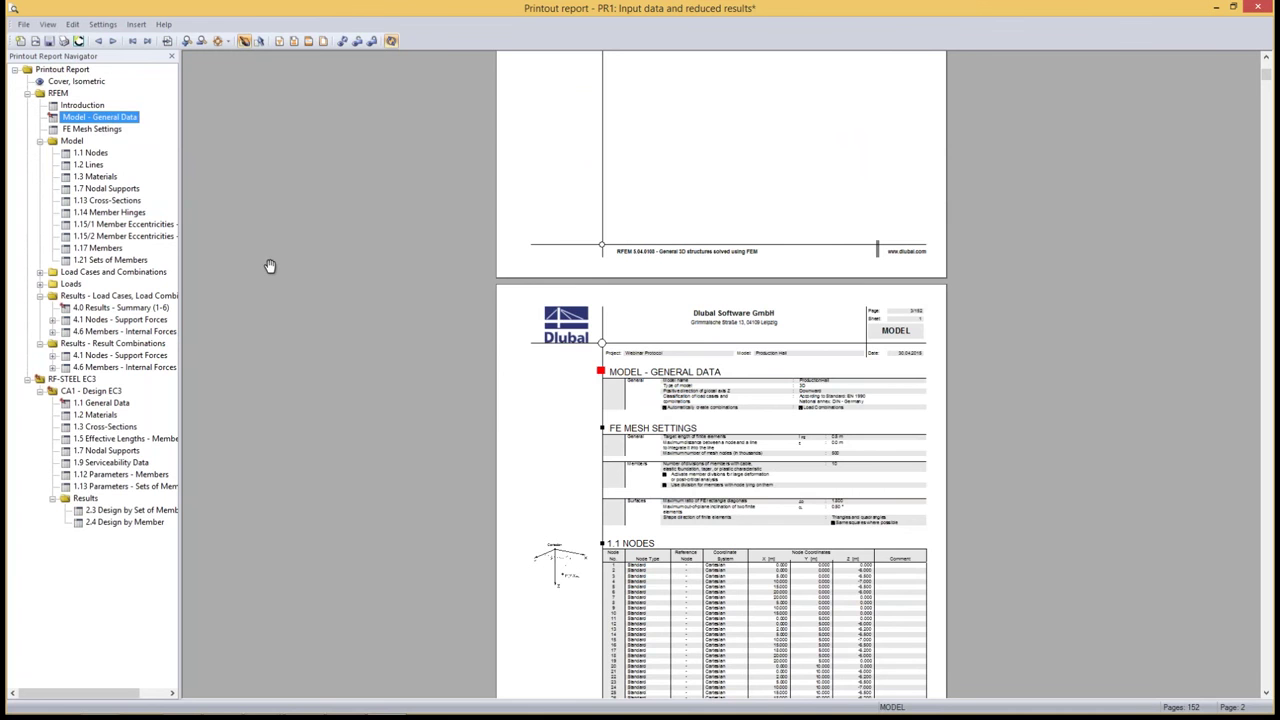
# - Scroll through the 152-page report from the Introduction back up to the cover sheet
pyautogui.scroll(4, 676, 212)
pyautogui.scroll(4, 674, 214)
pyautogui.scroll(4, 674, 215)
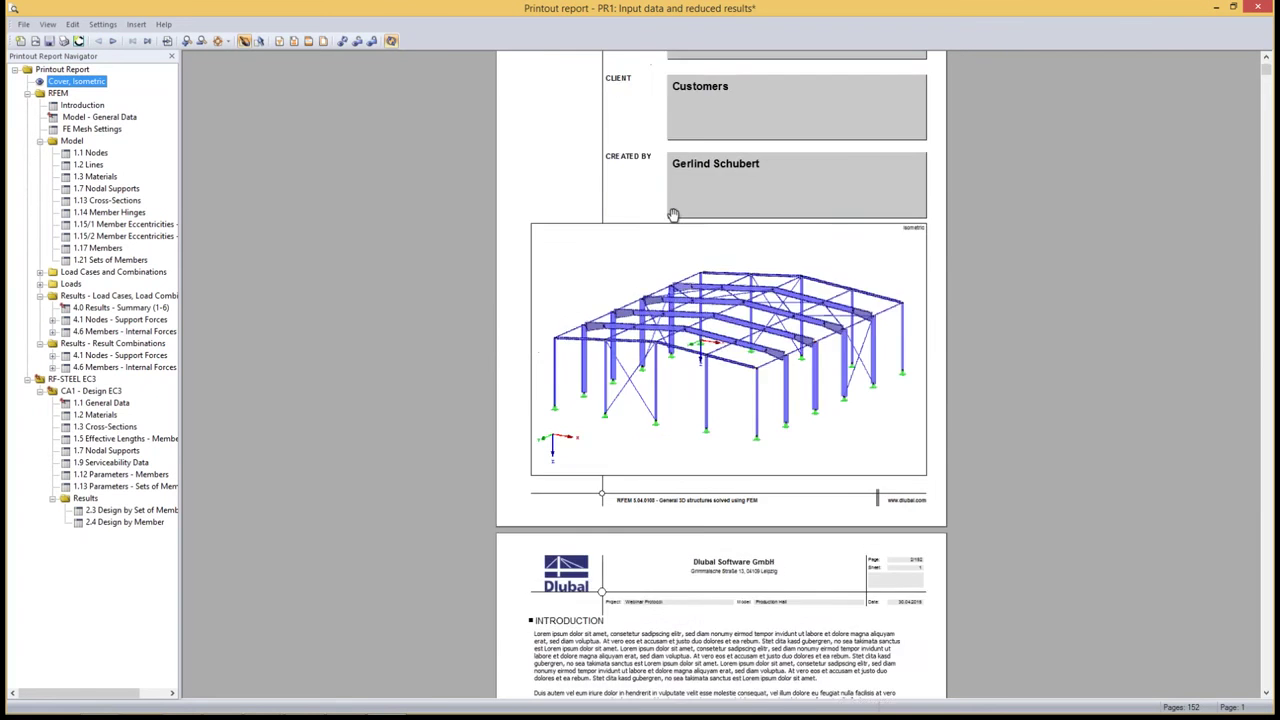
pyautogui.scroll(3, 674, 215)
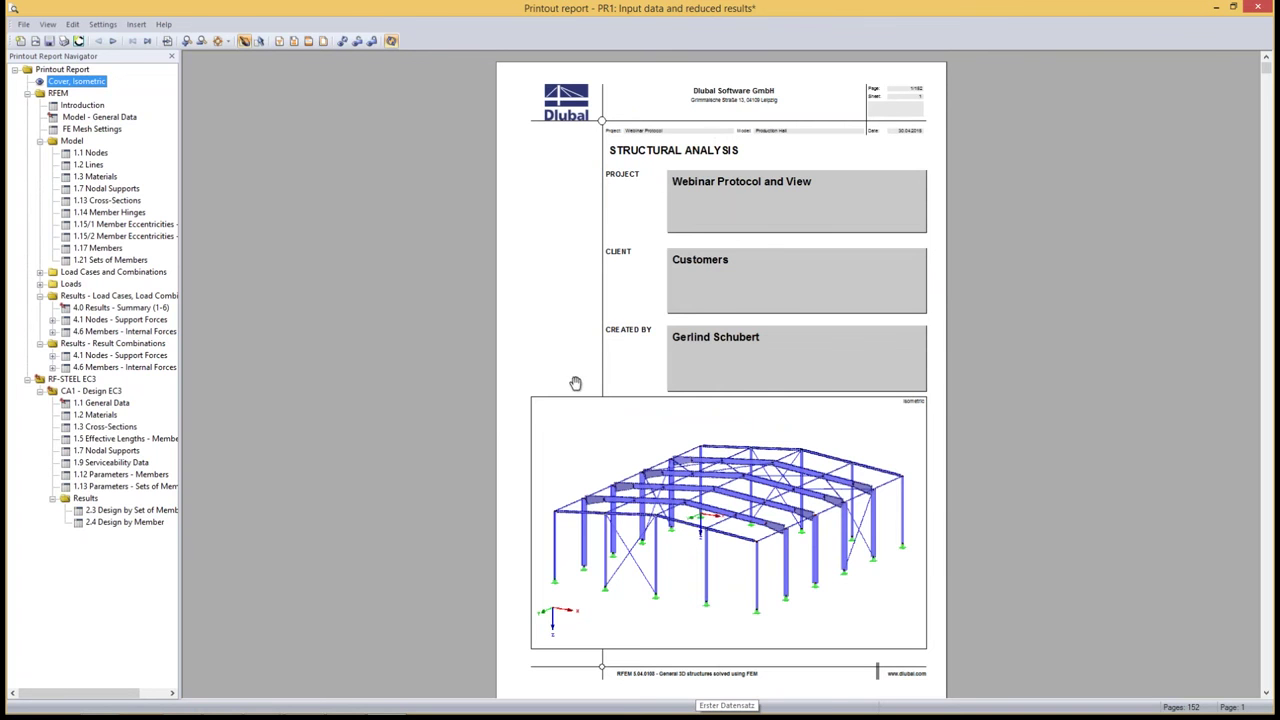
pyautogui.scroll(-2, 380, 536)
pyautogui.scroll(-3, 434, 503)
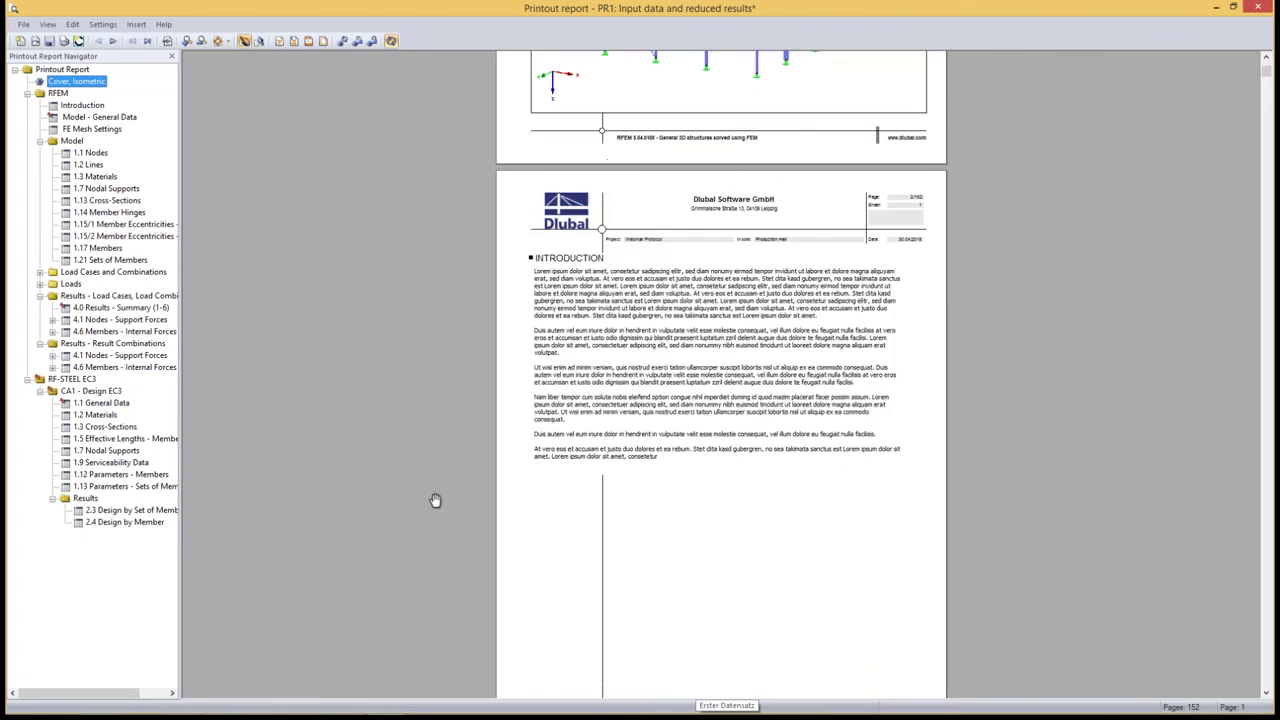
pyautogui.scroll(2, 405, 283)
pyautogui.scroll(3, 406, 289)
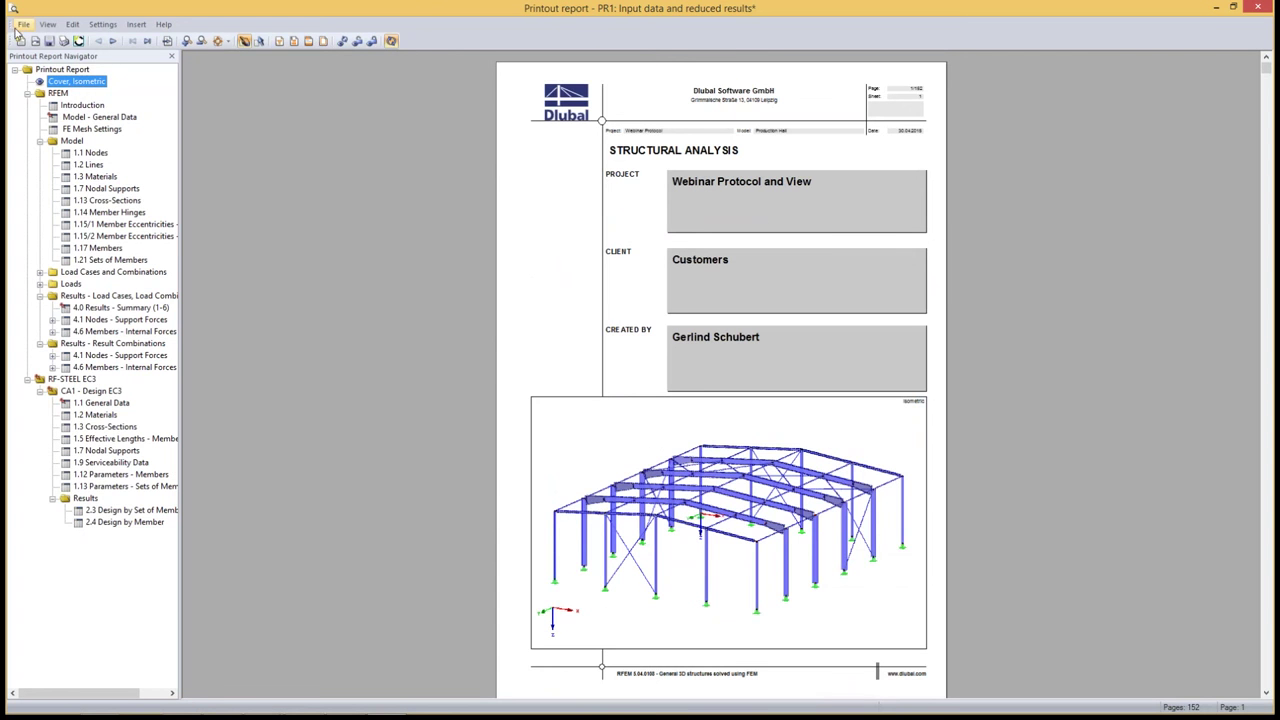
# - Save the layout as a new printout report template, then save and close report PR1
pyautogui.click(106, 24)
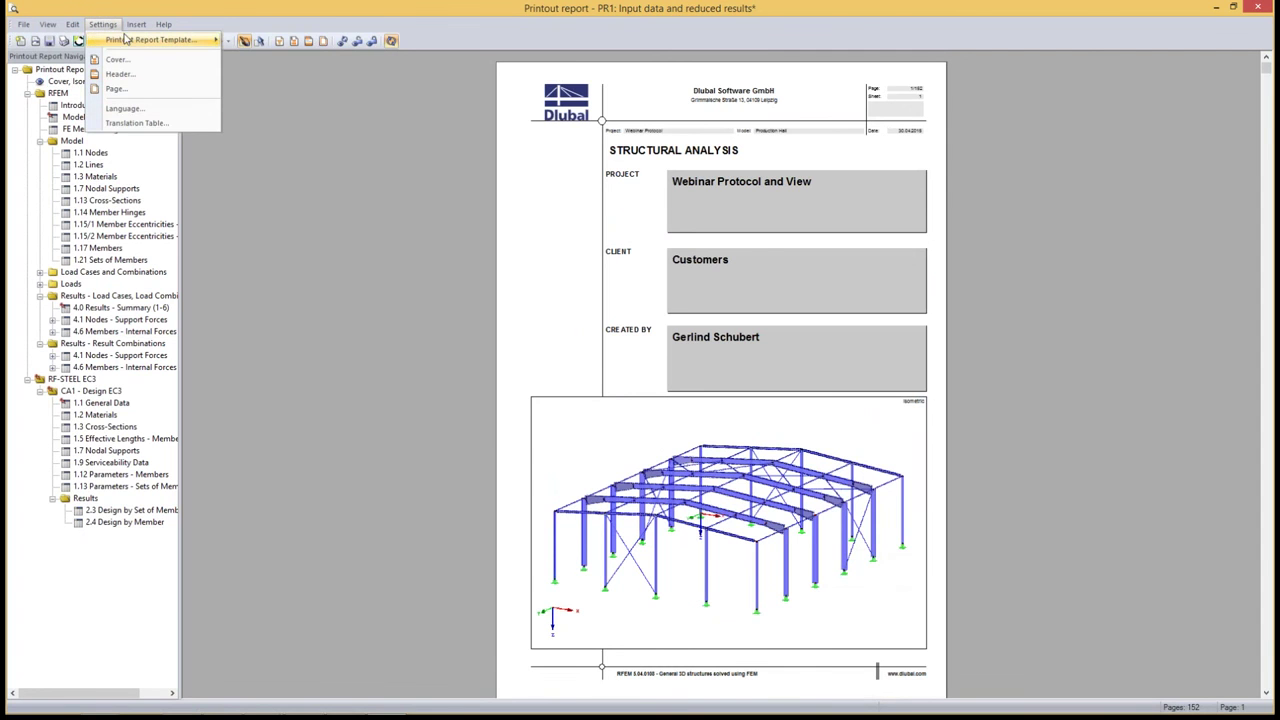
pyautogui.moveTo(150, 40)
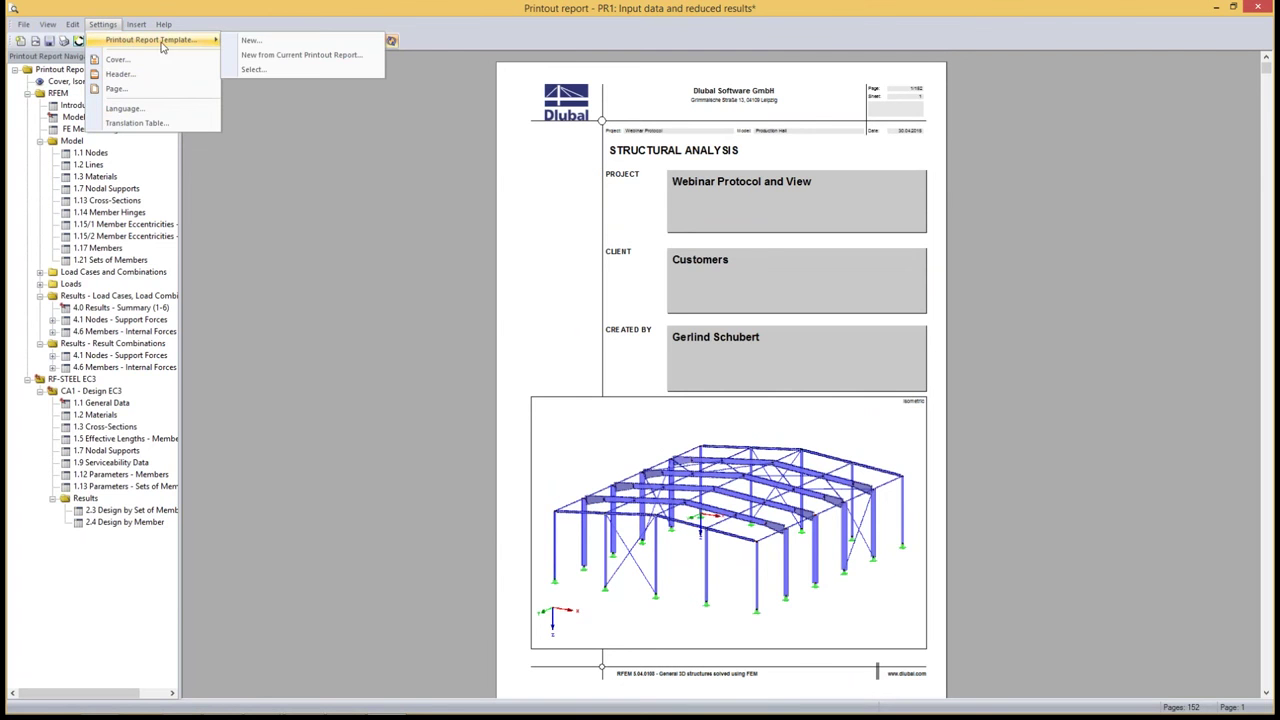
pyautogui.click(307, 56)
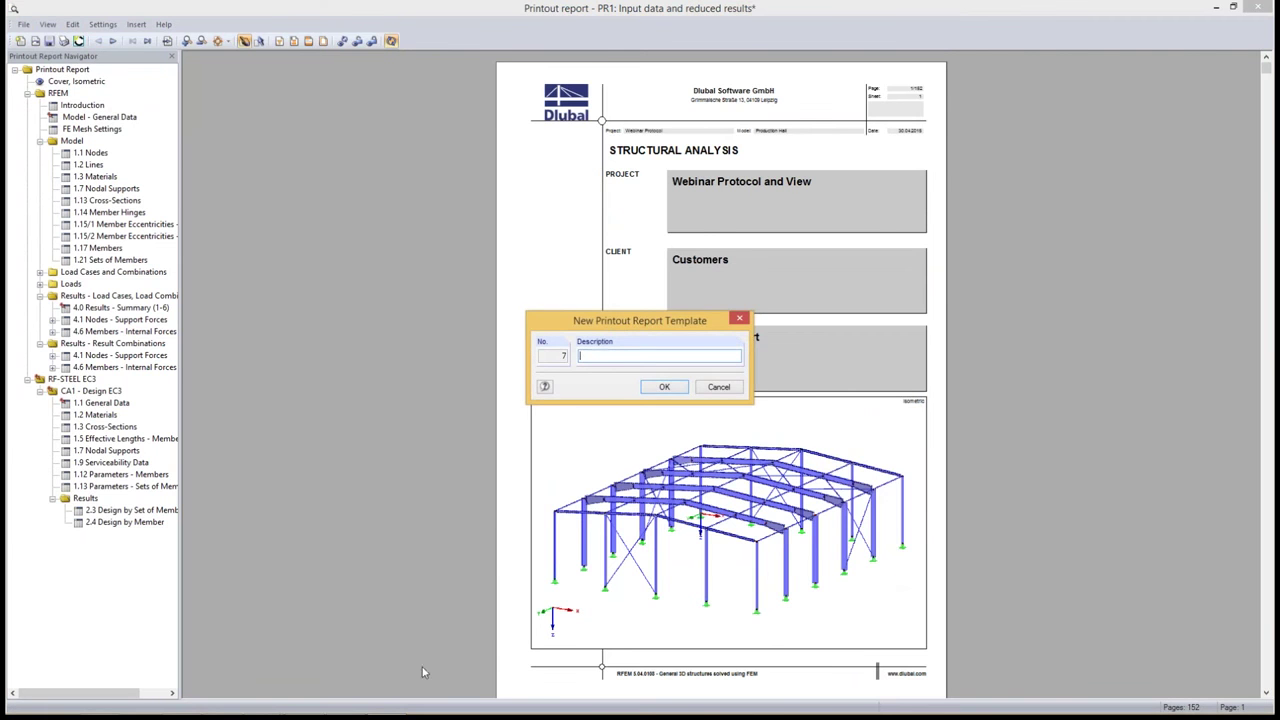
pyautogui.write('Dlubal Cover + Introduction')
pyautogui.click(665, 388)
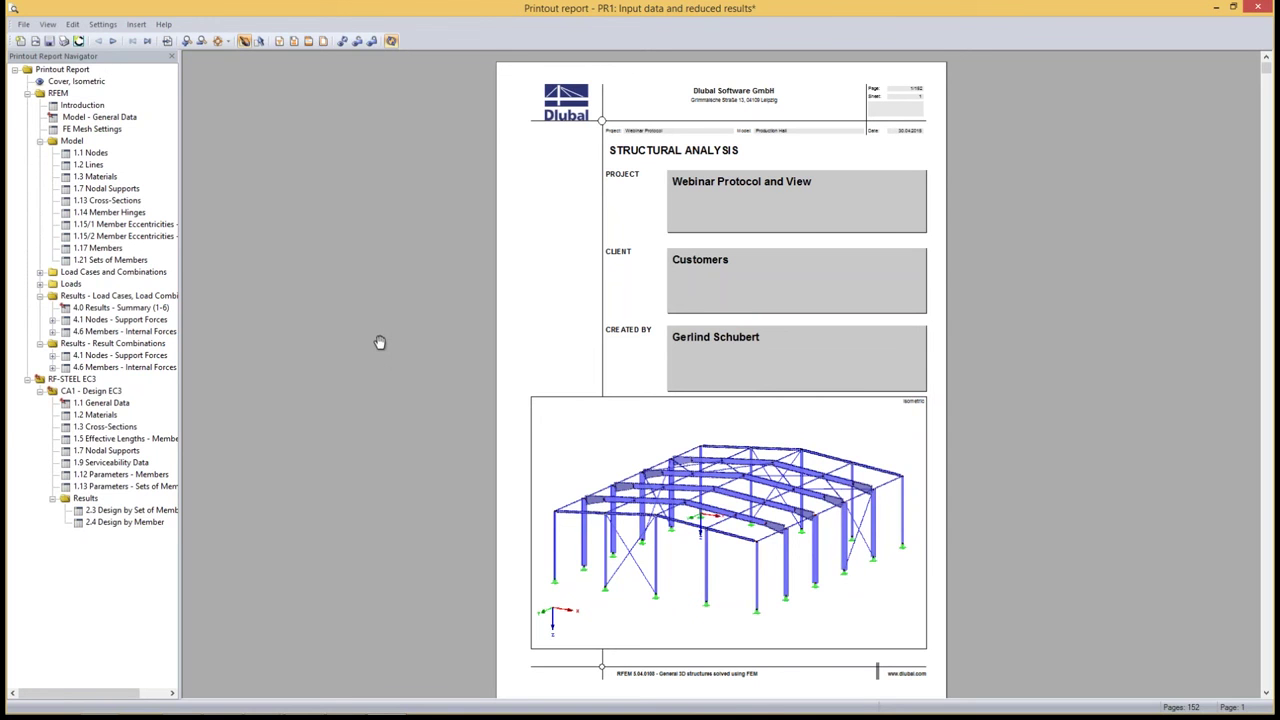
pyautogui.click(49, 41)
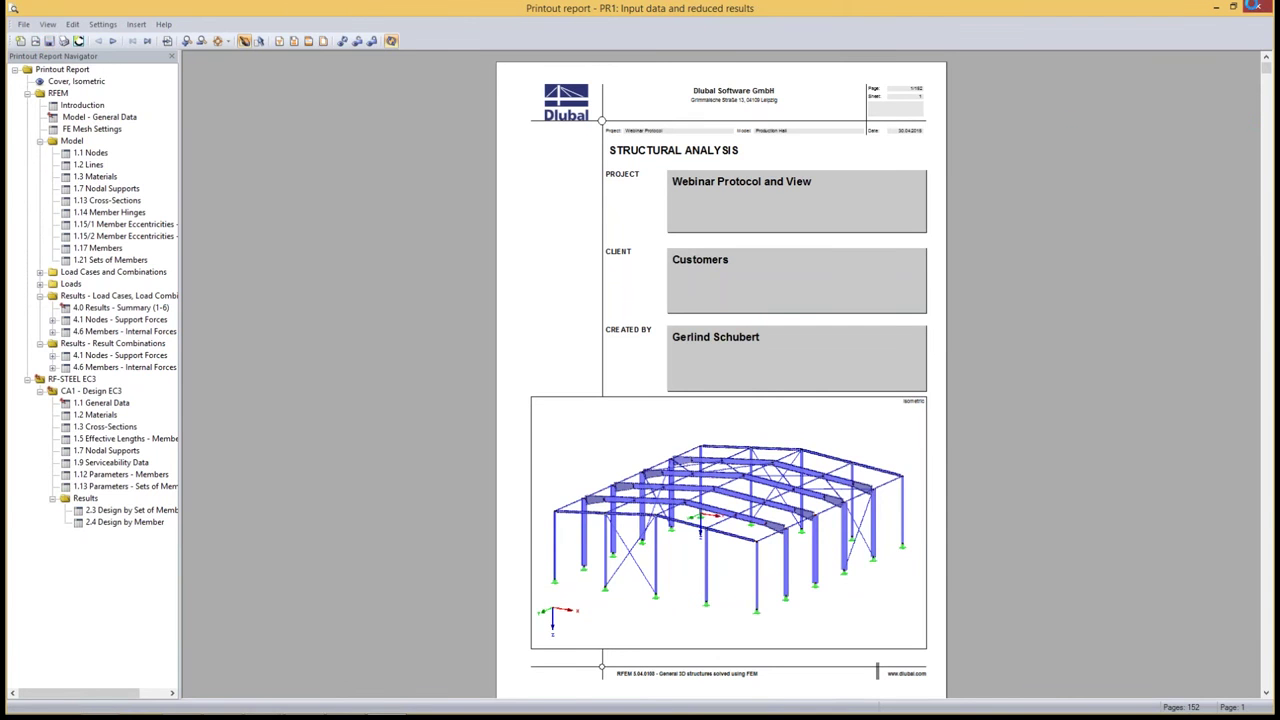
pyautogui.click(1253, 7)
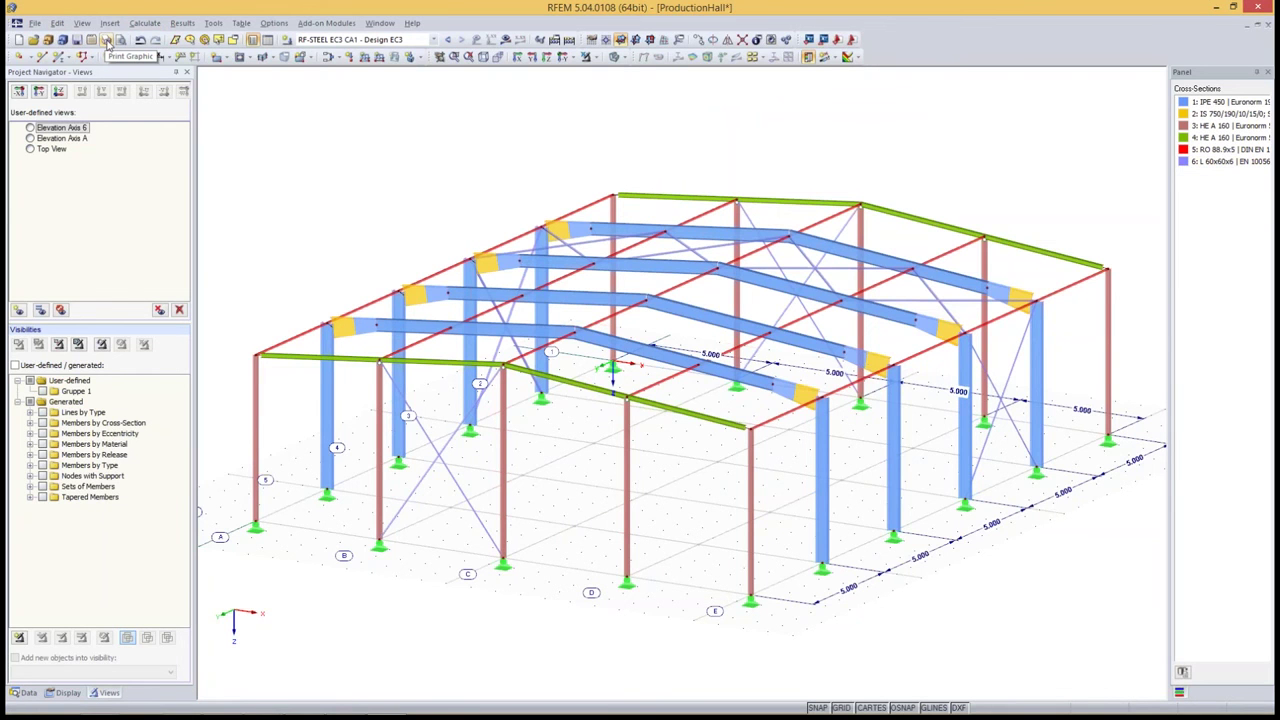
# - Print only the current model view into report PR1 with the header 'Cross Sections'
pyautogui.click(35, 22)
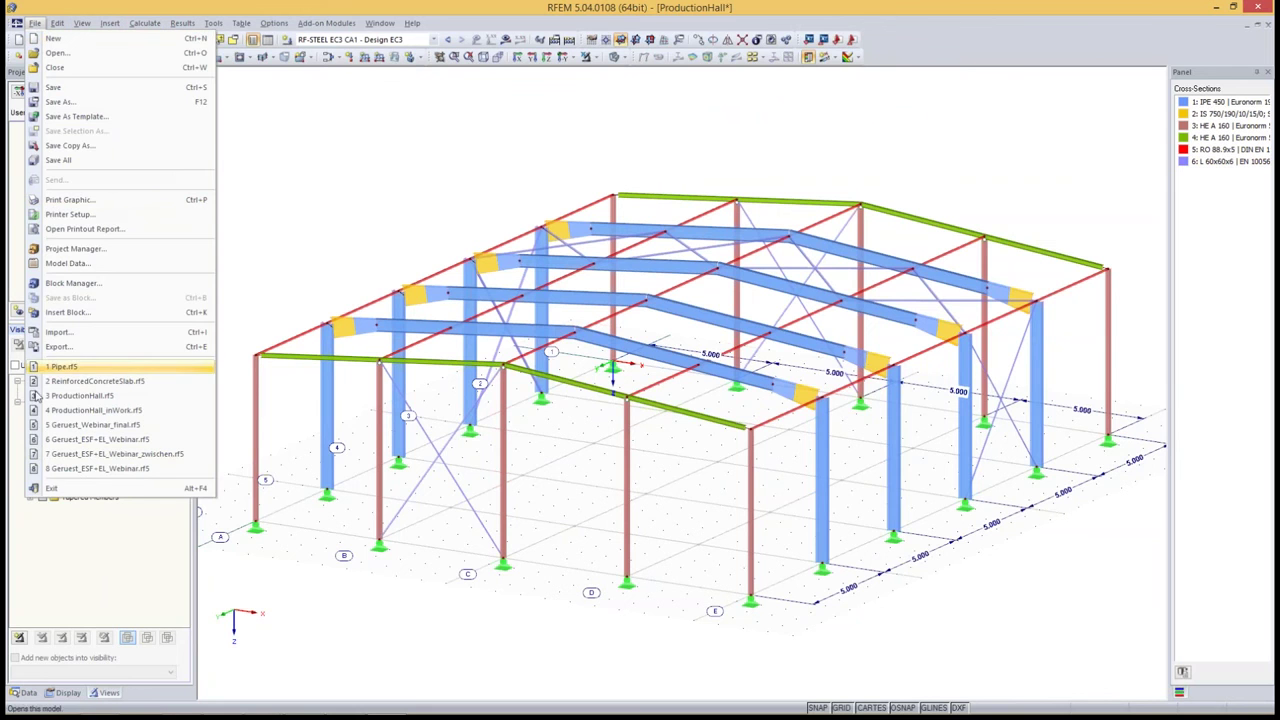
pyautogui.click(64, 203)
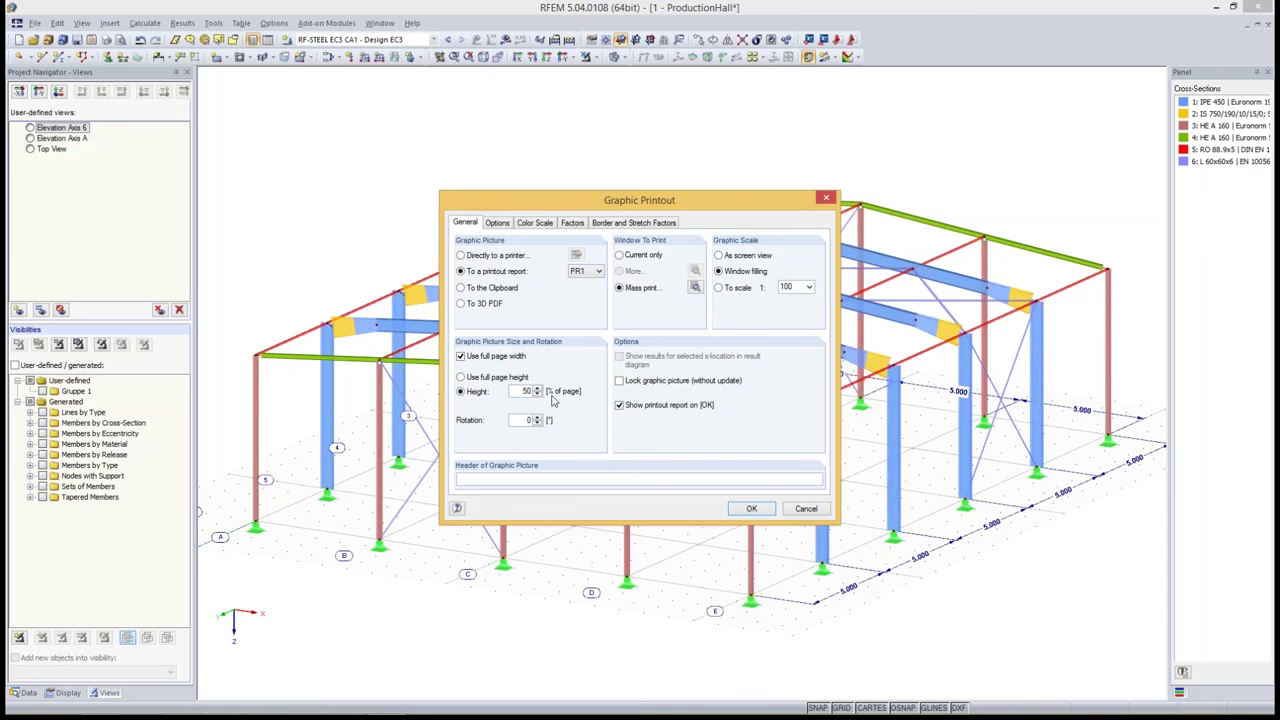
pyautogui.click(636, 257)
pyautogui.moveTo(494, 480); pyautogui.dragTo(365, 481)
pyautogui.write('Cross Se')
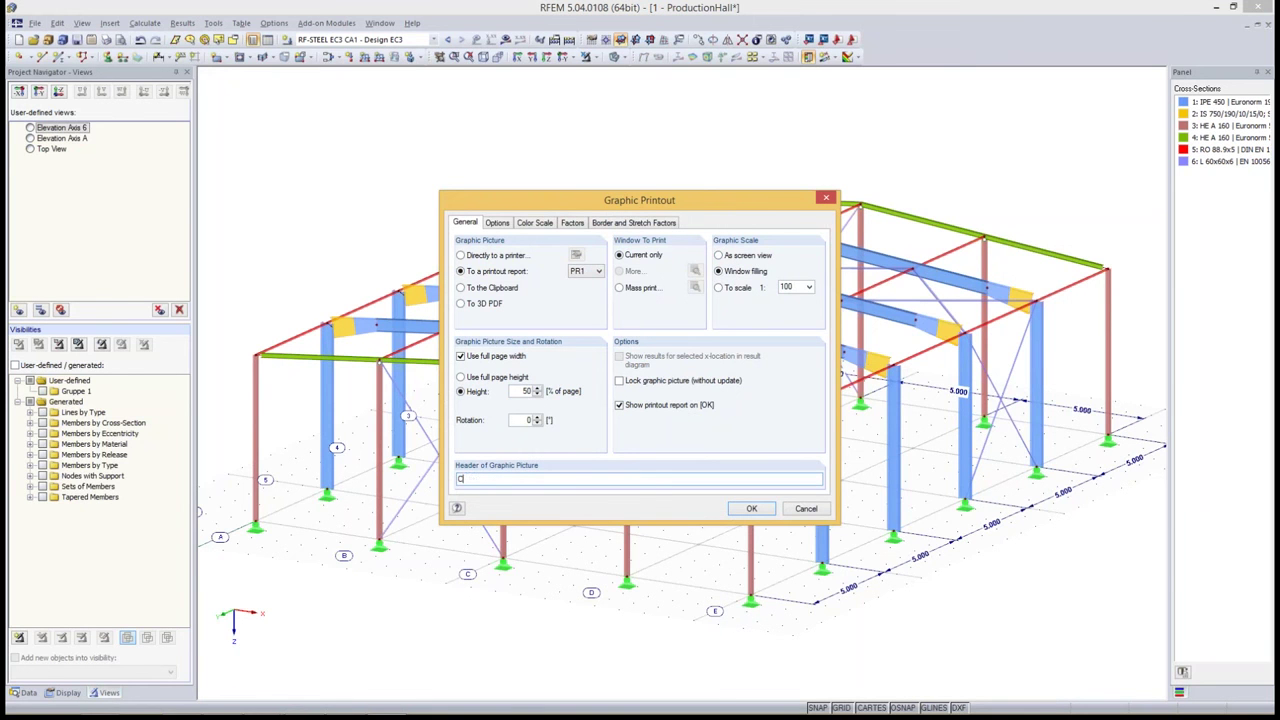
pyautogui.write('ct')
pyautogui.write('ions')
pyautogui.click(751, 509)
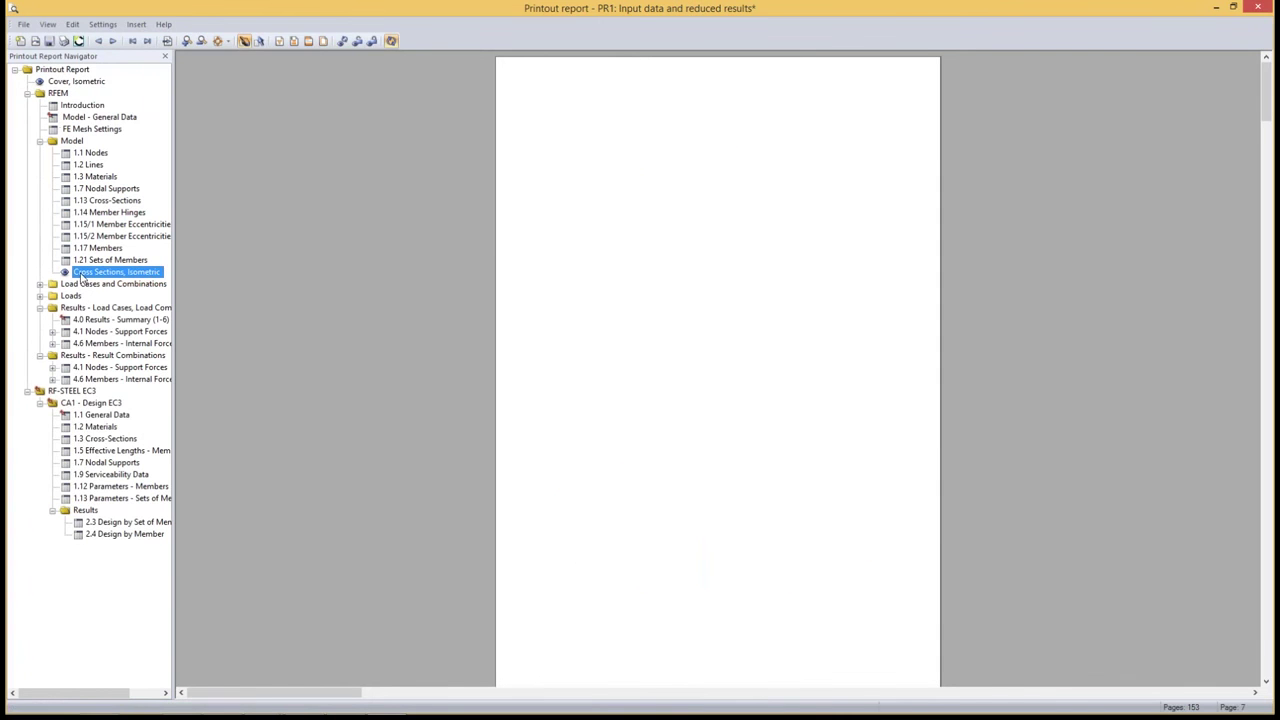
# - Move the Cross Sections, Isometric graphic below 1.13 Cross-Sections and check that page
pyautogui.click(86, 260)
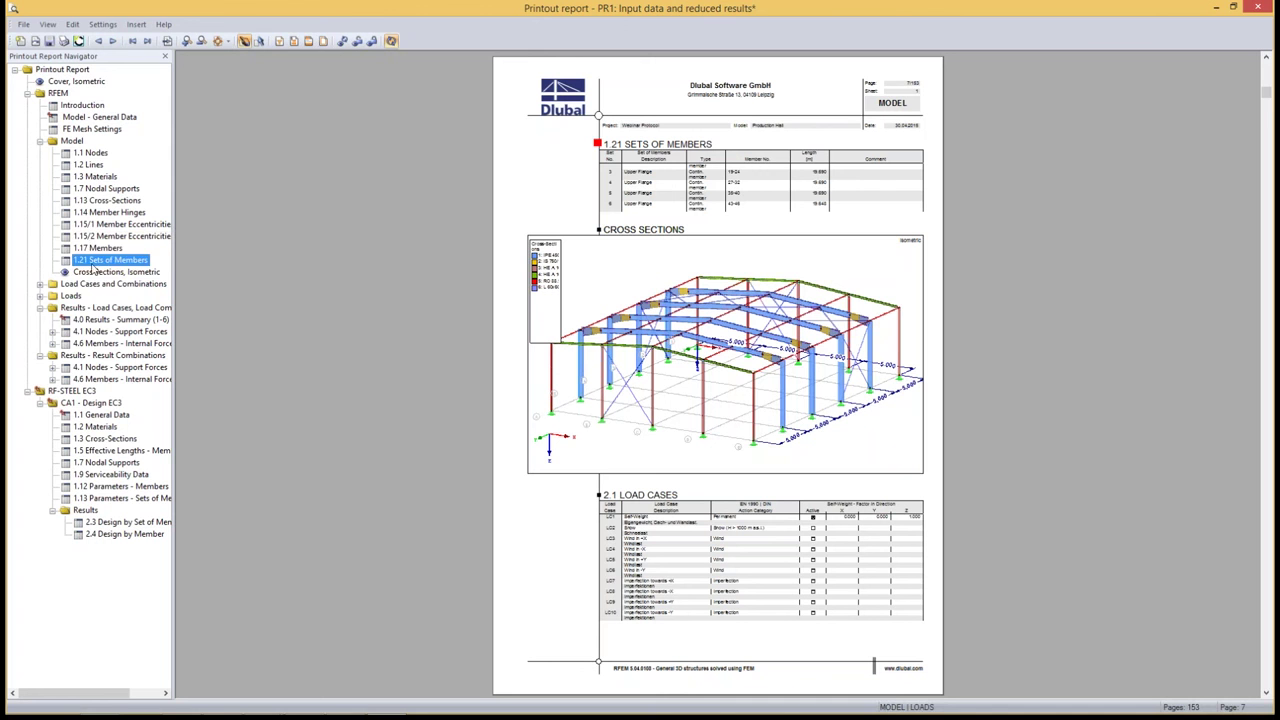
pyautogui.click(96, 272)
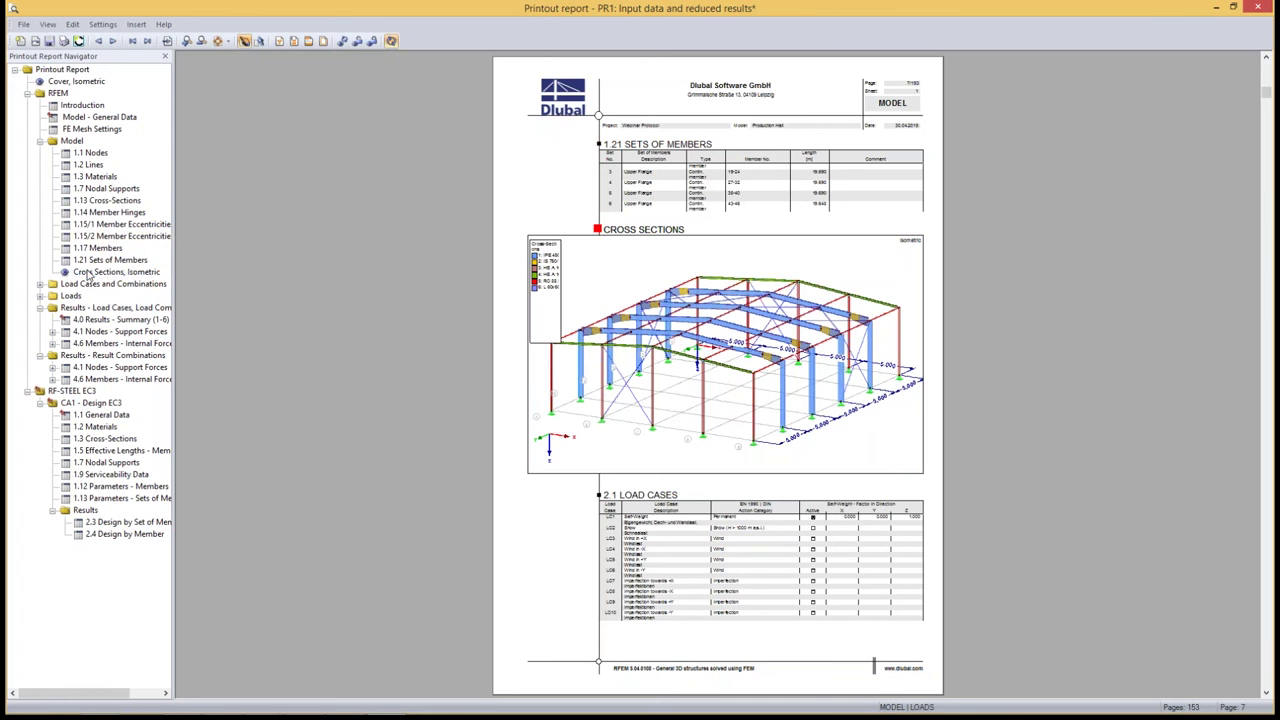
pyautogui.moveTo(88, 274); pyautogui.dragTo(108, 206)
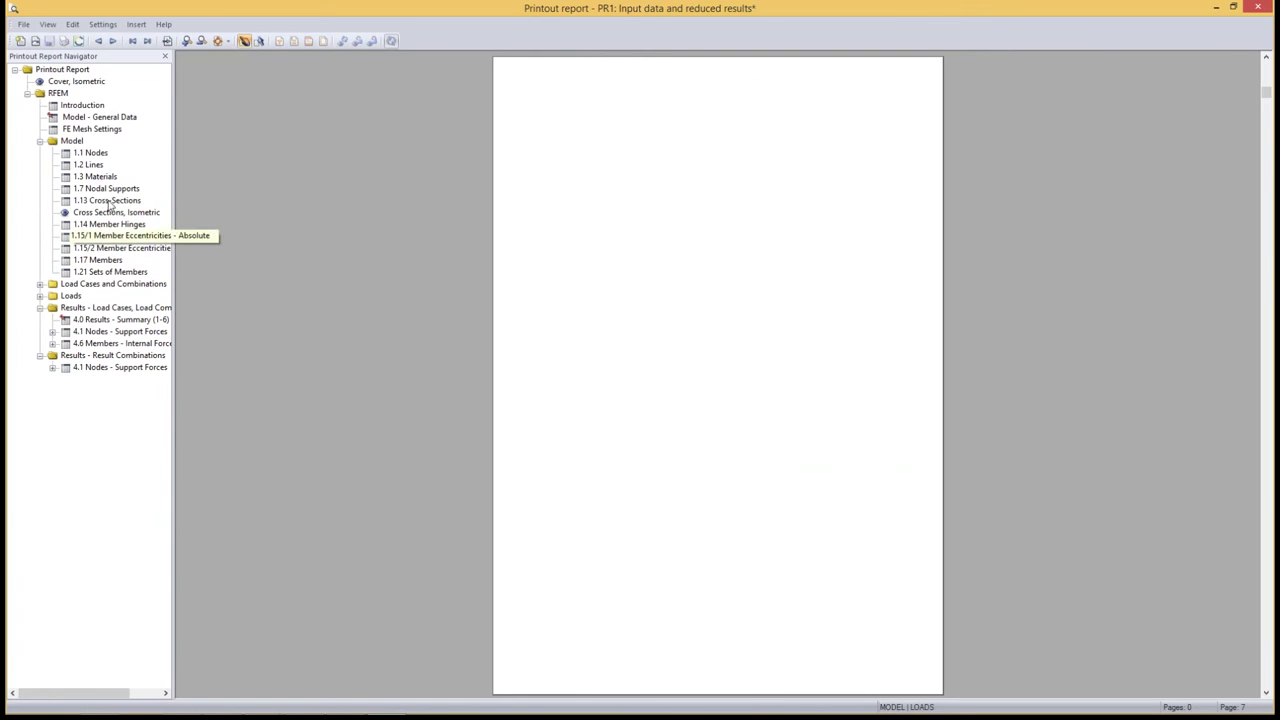
pyautogui.click(108, 201)
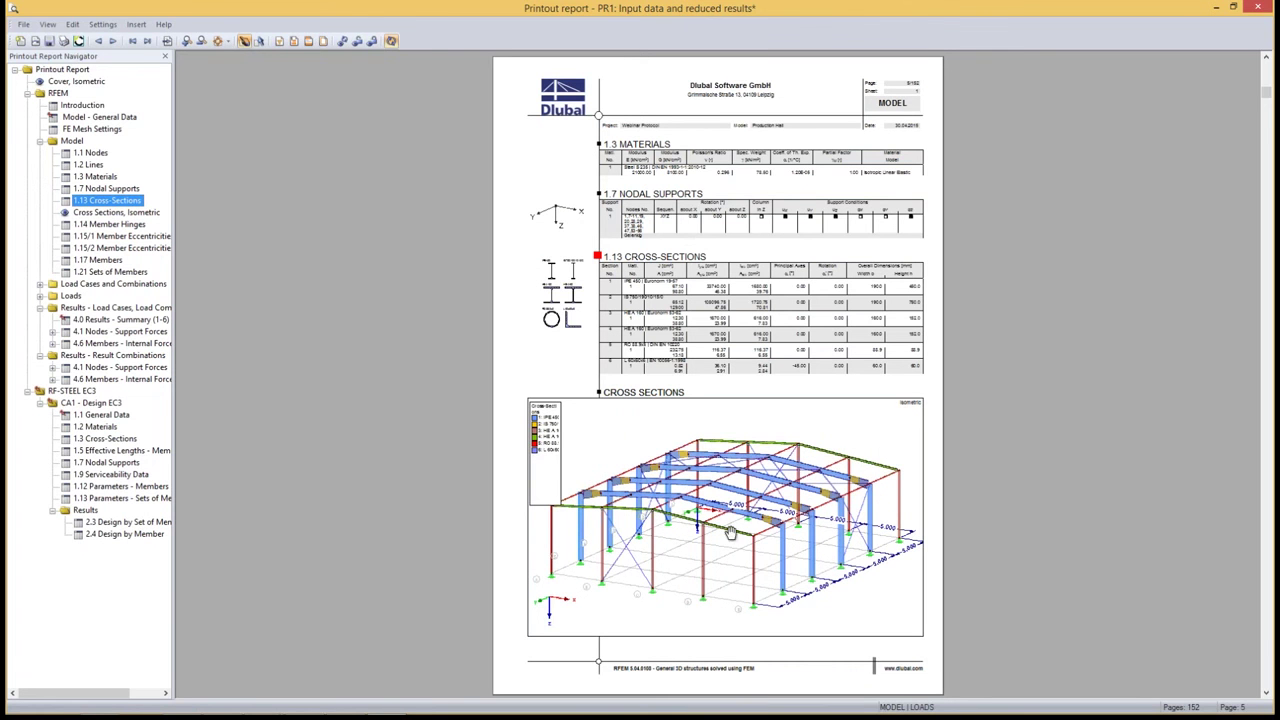
pyautogui.scroll(-2, 493, 248)
pyautogui.scroll(3, 493, 248)
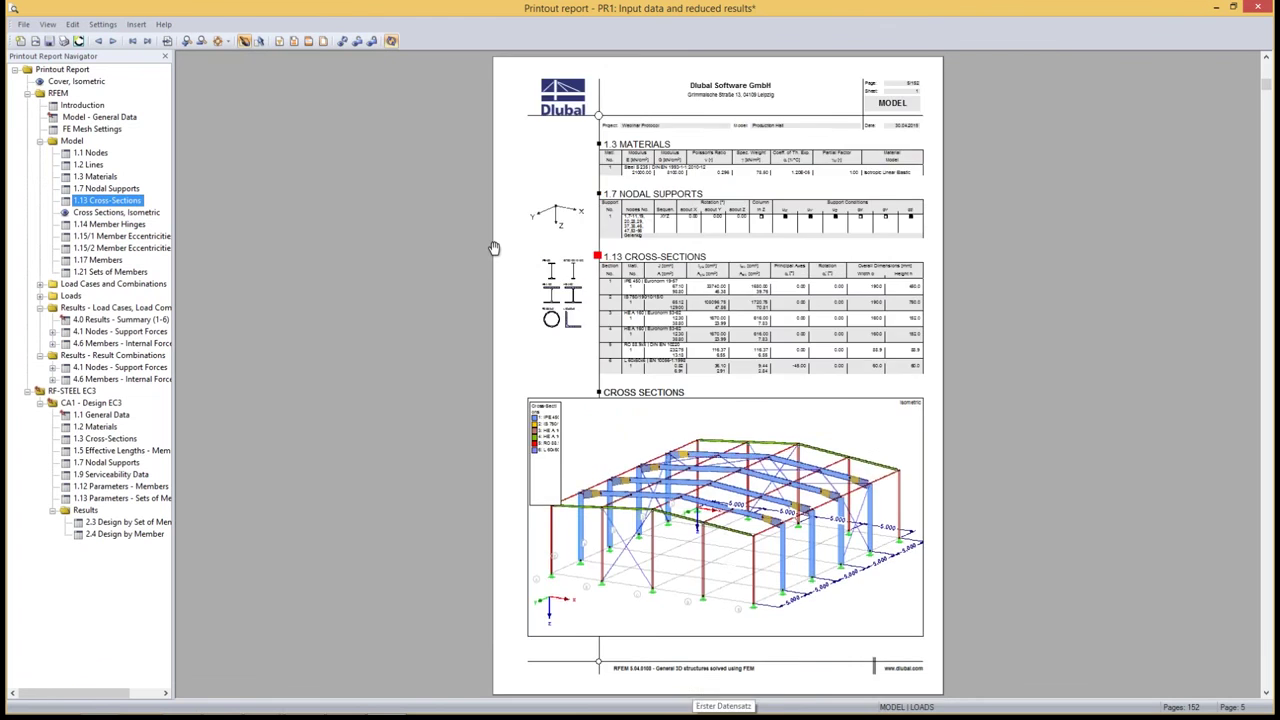
pyautogui.scroll(2, 493, 248)
pyautogui.scroll(-6, 493, 248)
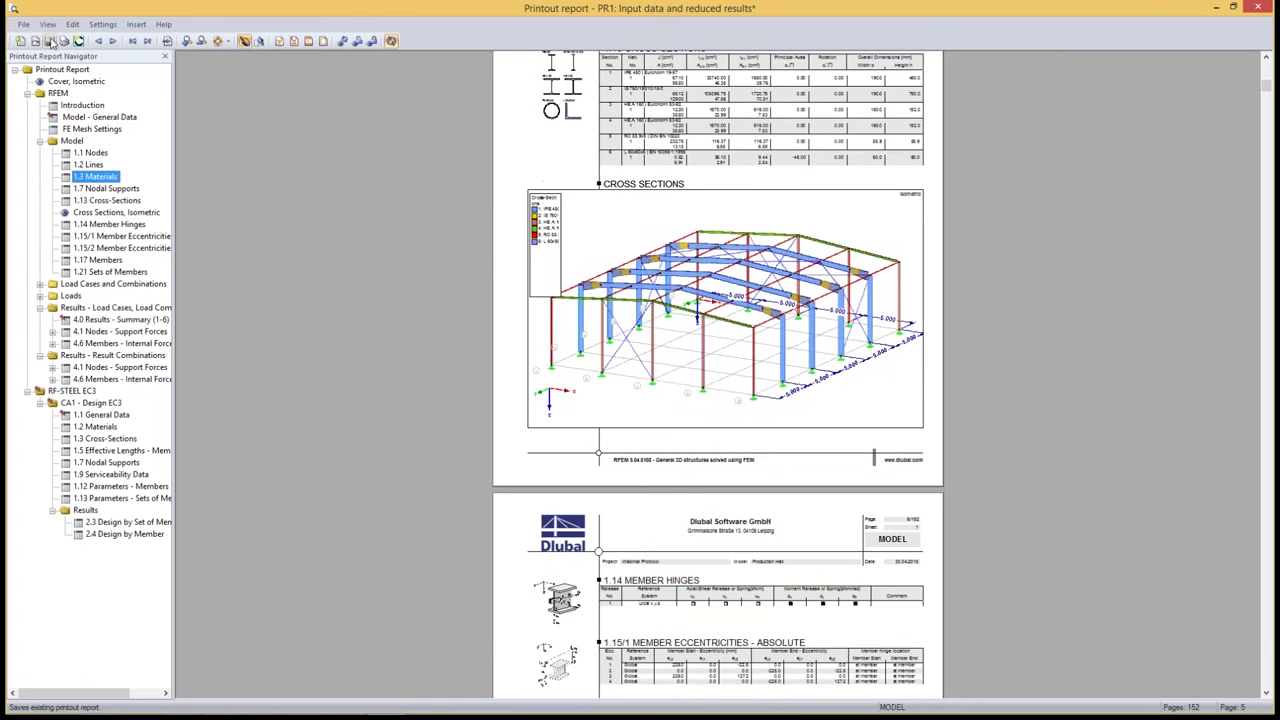
# - Save and close report PR1, then open the load case list in the model
pyautogui.click(48, 41)
pyautogui.click(1258, 7)
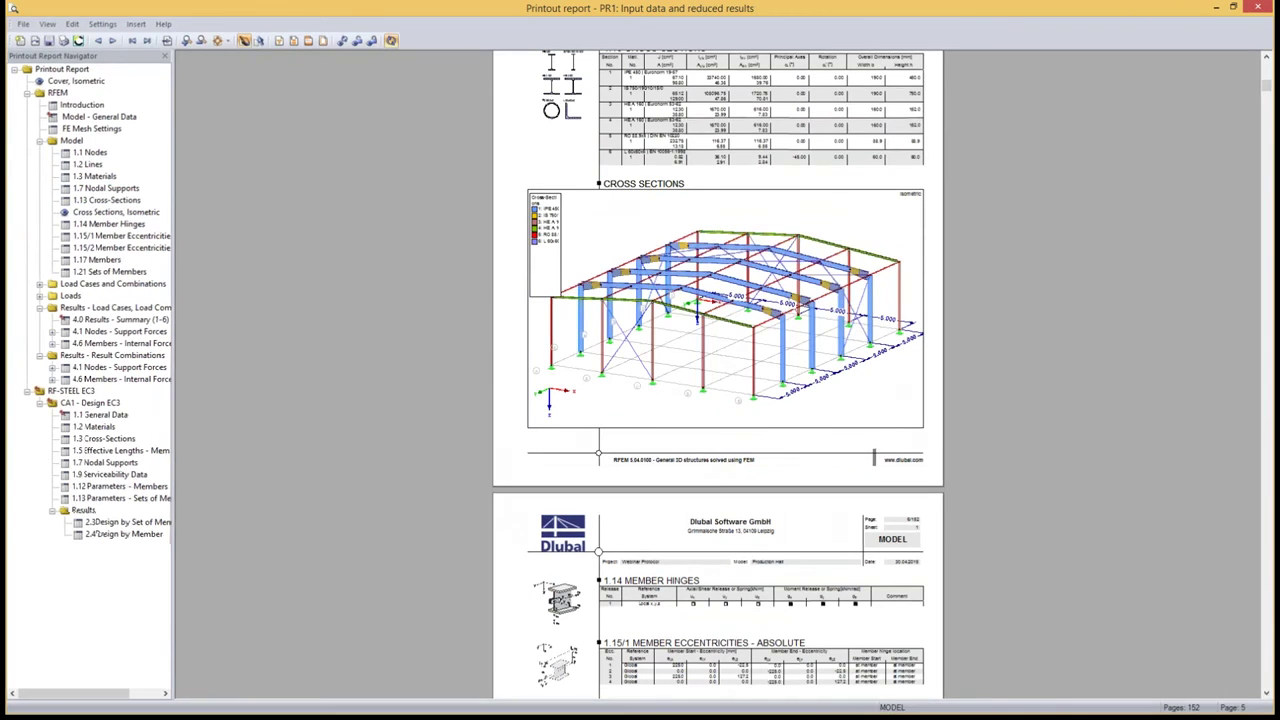
pyautogui.click(372, 44)
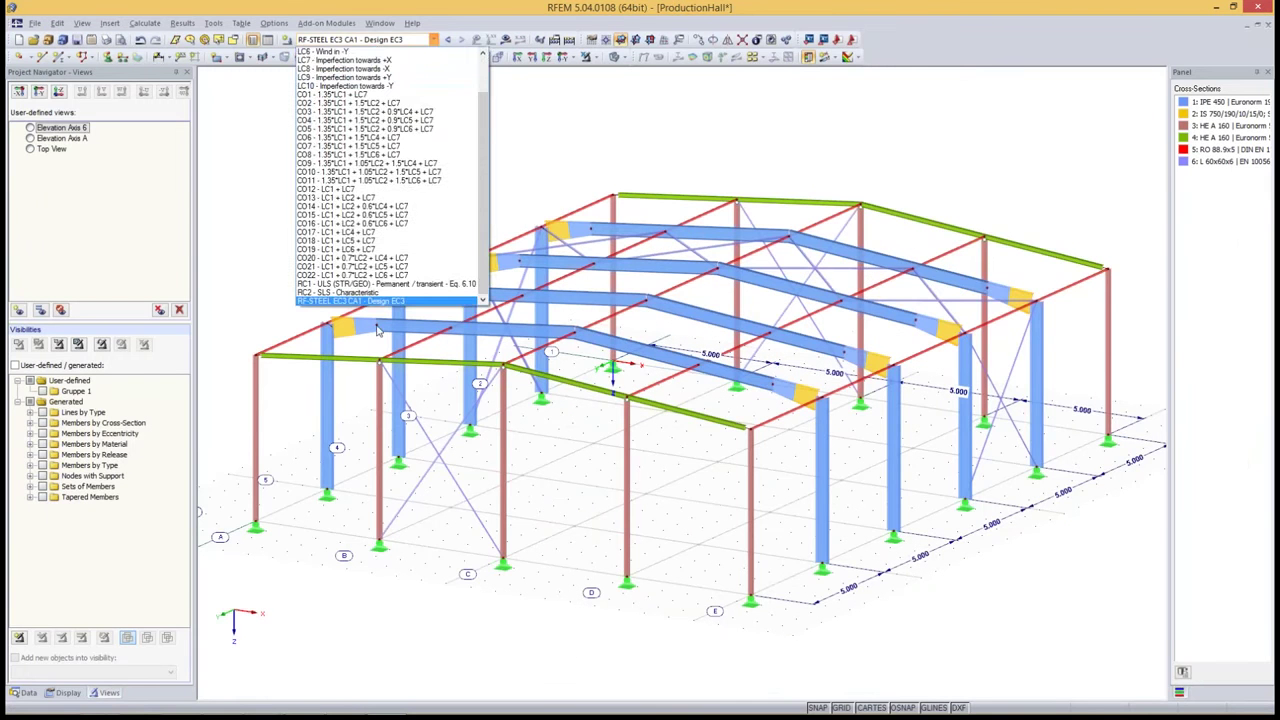
# - Show RF-STEEL EC3 CA1 design ratios and add the graphic to PR1 headed 'Design Ratio'
pyautogui.click(380, 302)
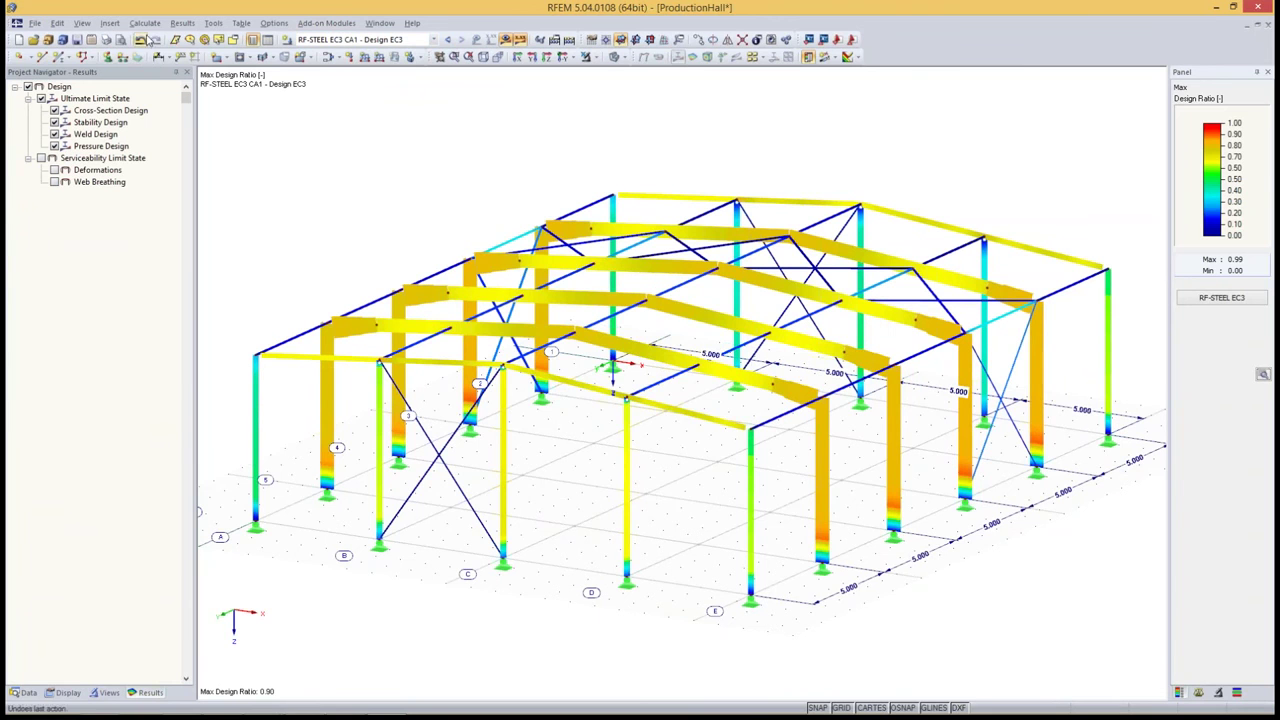
pyautogui.click(107, 40)
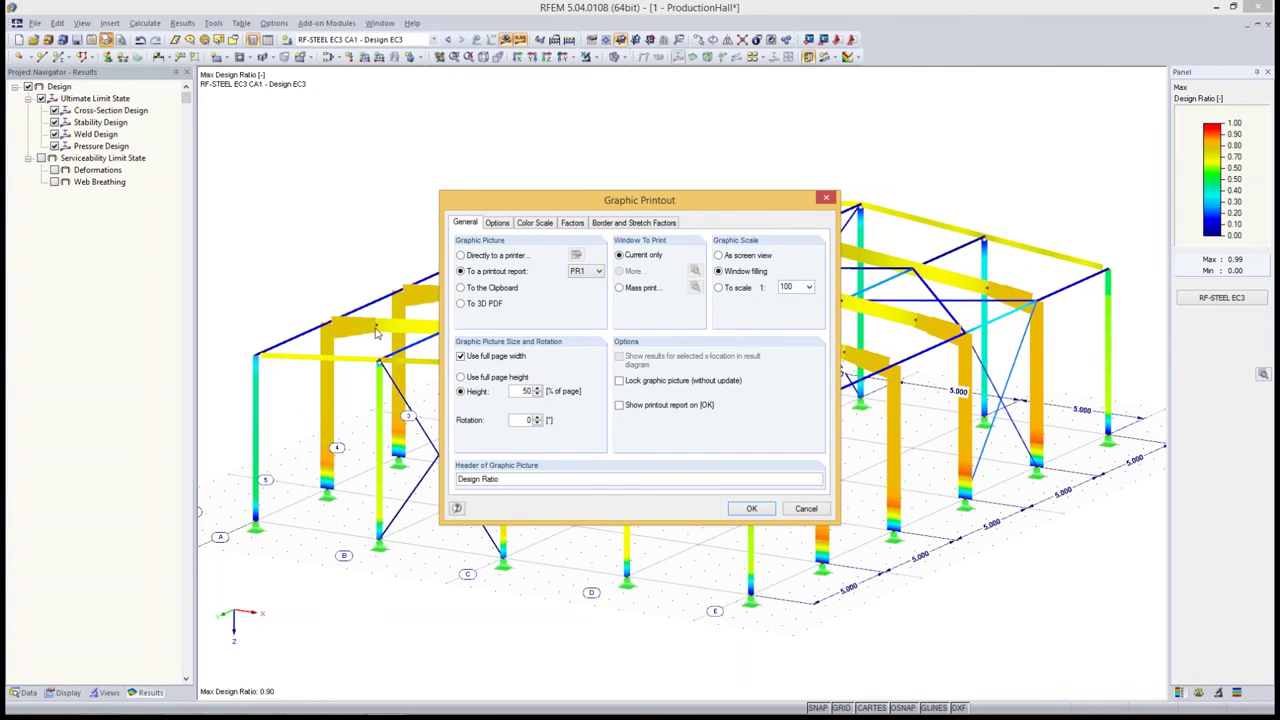
pyautogui.click(515, 479)
pyautogui.click(749, 509)
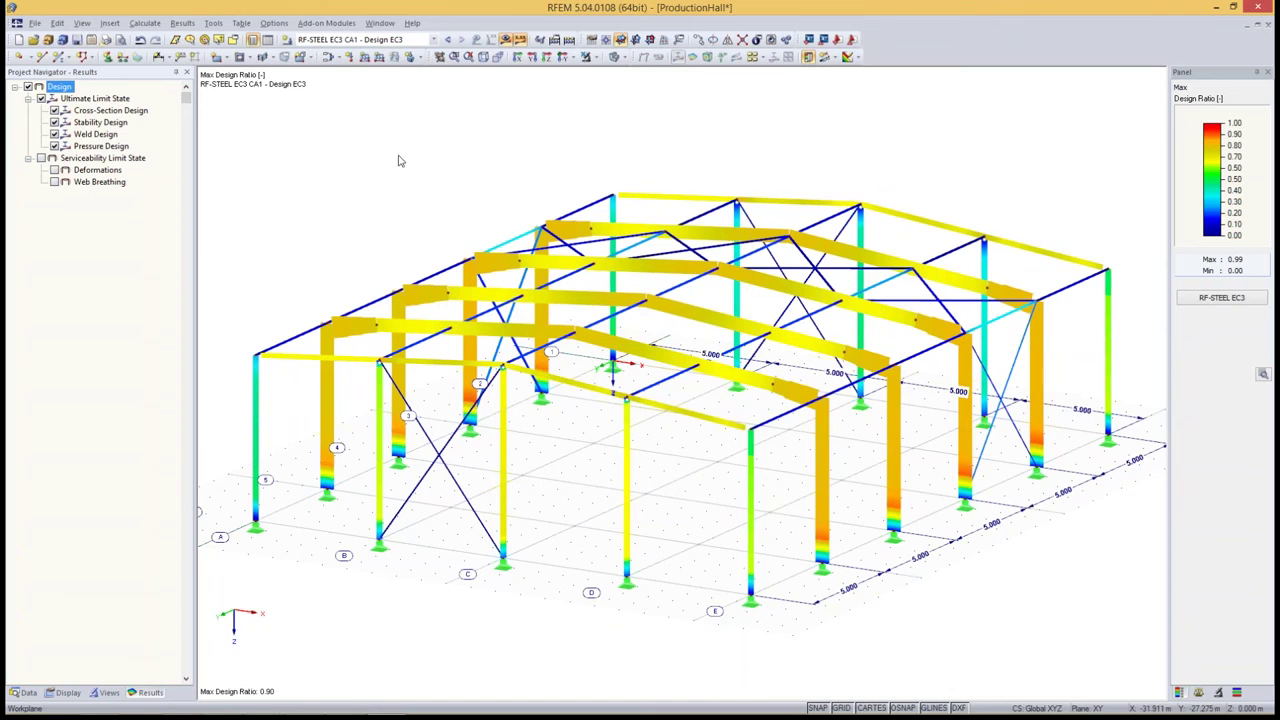
# - Show LC1 - Self-Weight loads with results hidden, and send this view to graphic printout
pyautogui.click(370, 39)
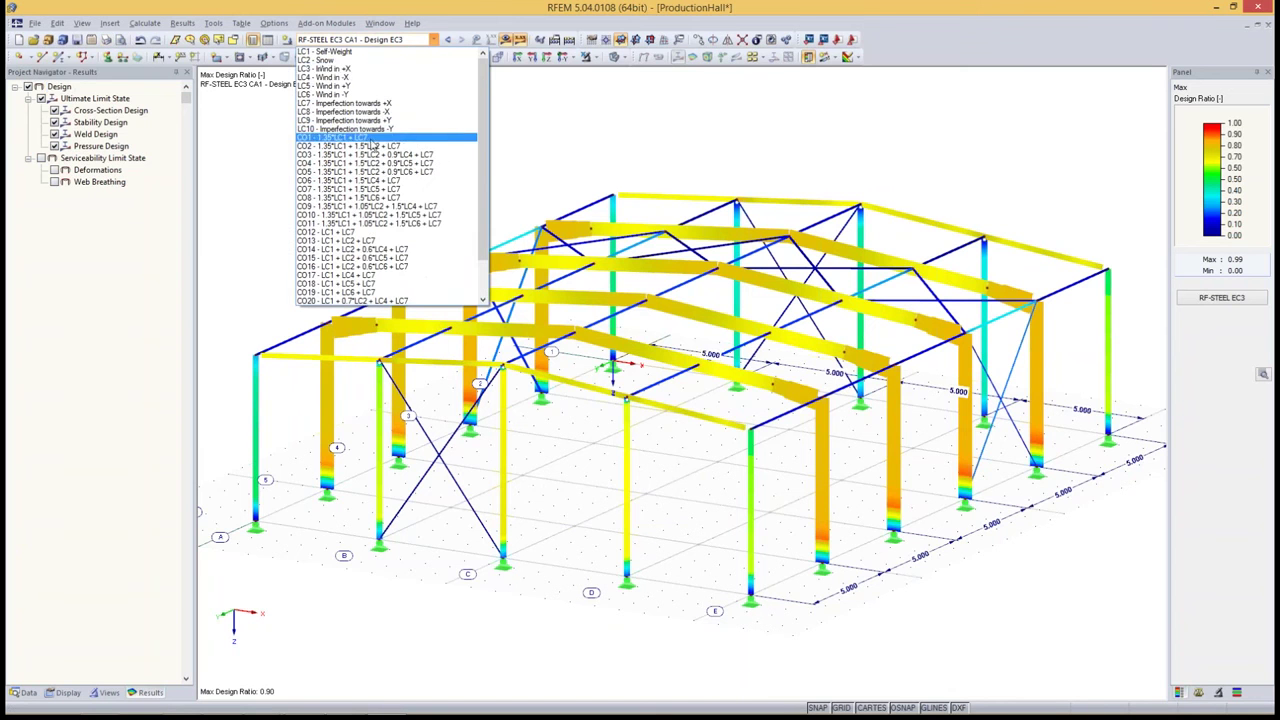
pyautogui.click(372, 52)
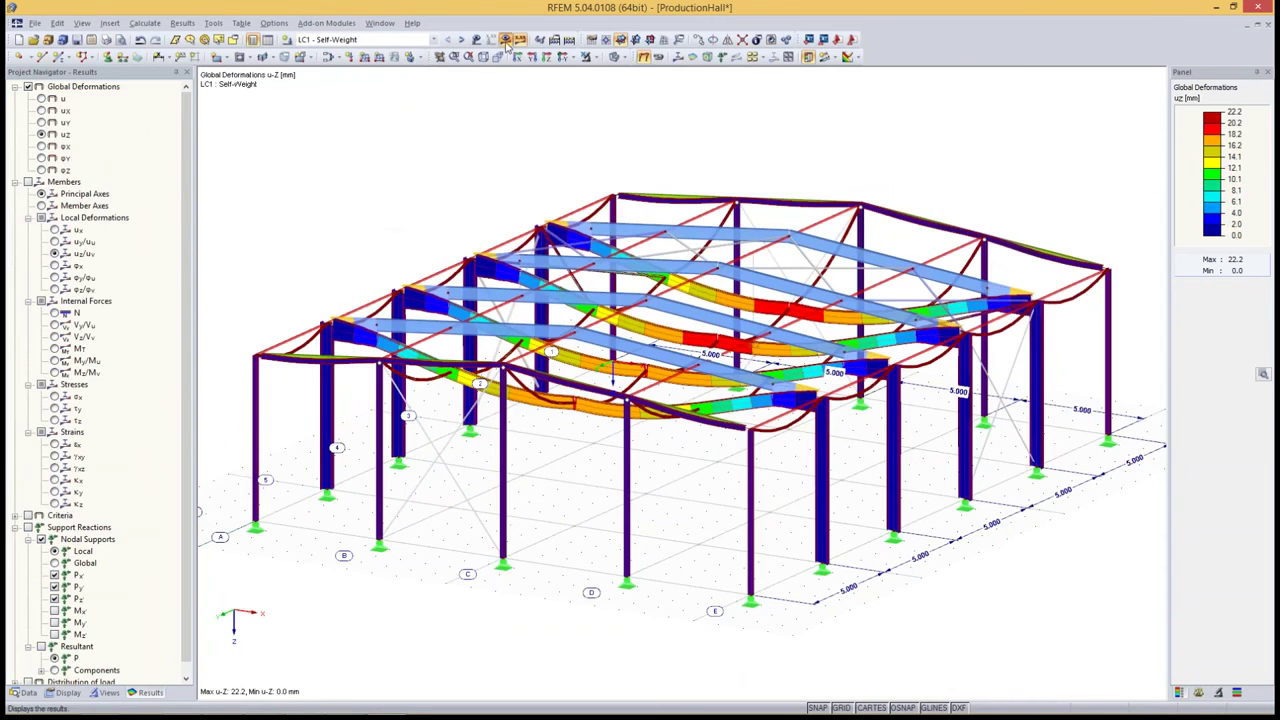
pyautogui.click(506, 40)
pyautogui.click(477, 39)
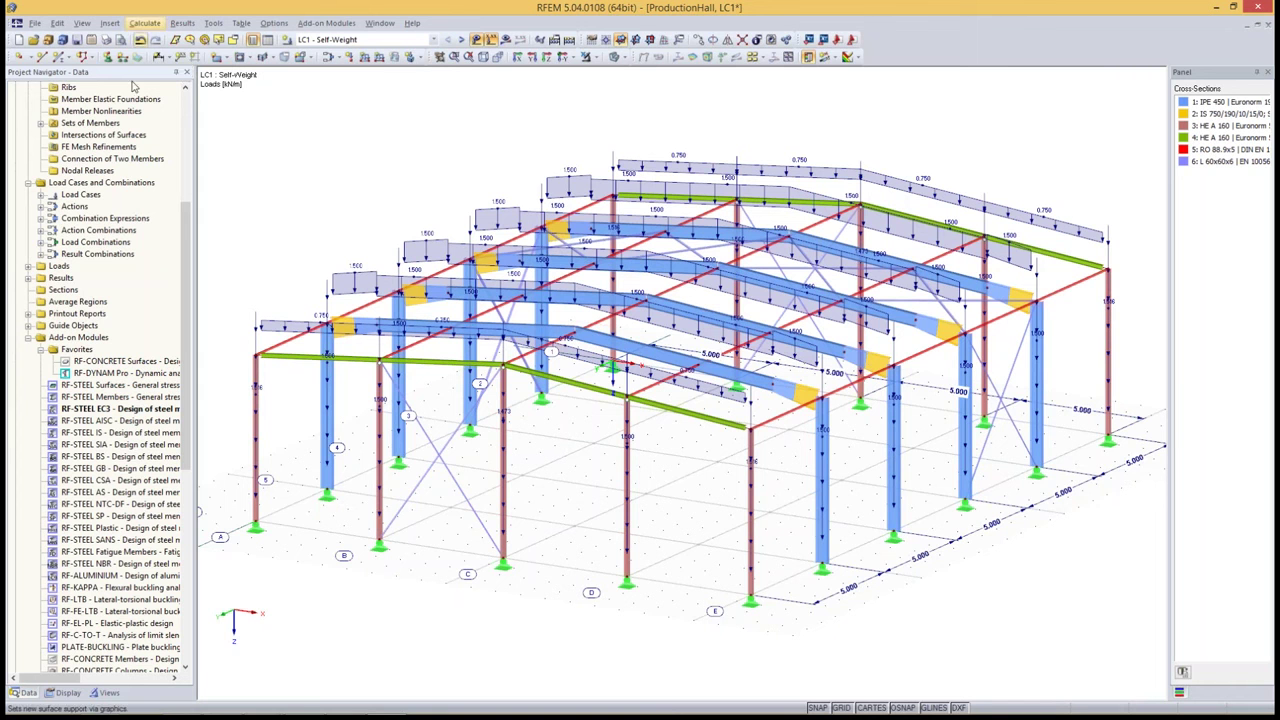
pyautogui.click(108, 40)
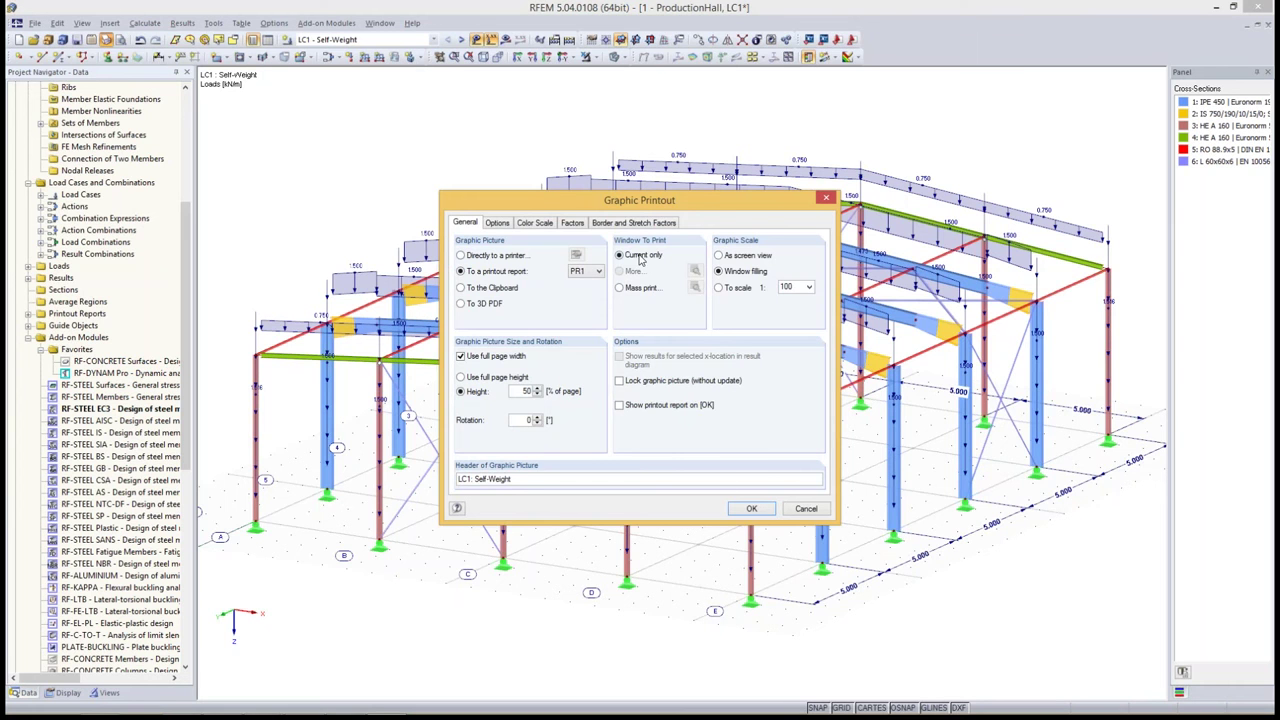
# - Switch the graphic printout to mass print and adjust the print quality pixel limit setting
pyautogui.click(619, 288)
pyautogui.click(500, 223)
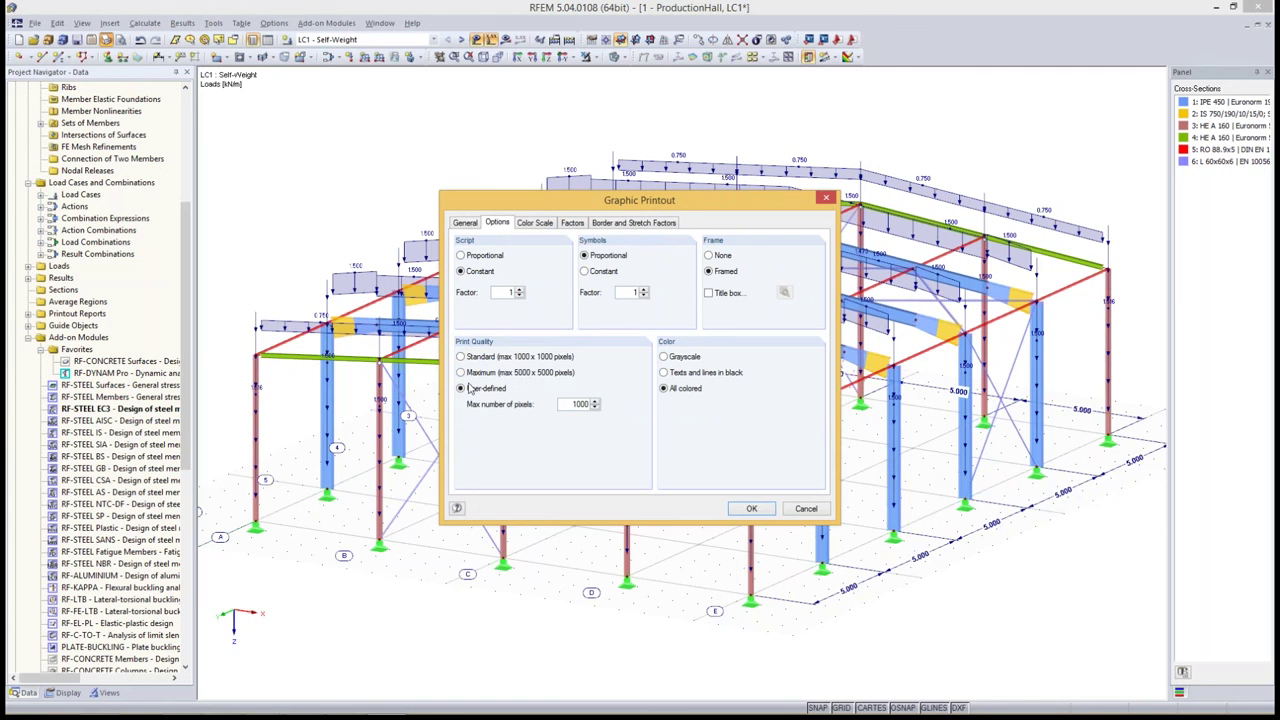
pyautogui.moveTo(565, 404); pyautogui.dragTo(635, 404)
pyautogui.click(461, 373)
pyautogui.click(461, 389)
# - Review the Color Scale, Factors and Border and Stretch Factors tabs, then return to General
pyautogui.click(541, 224)
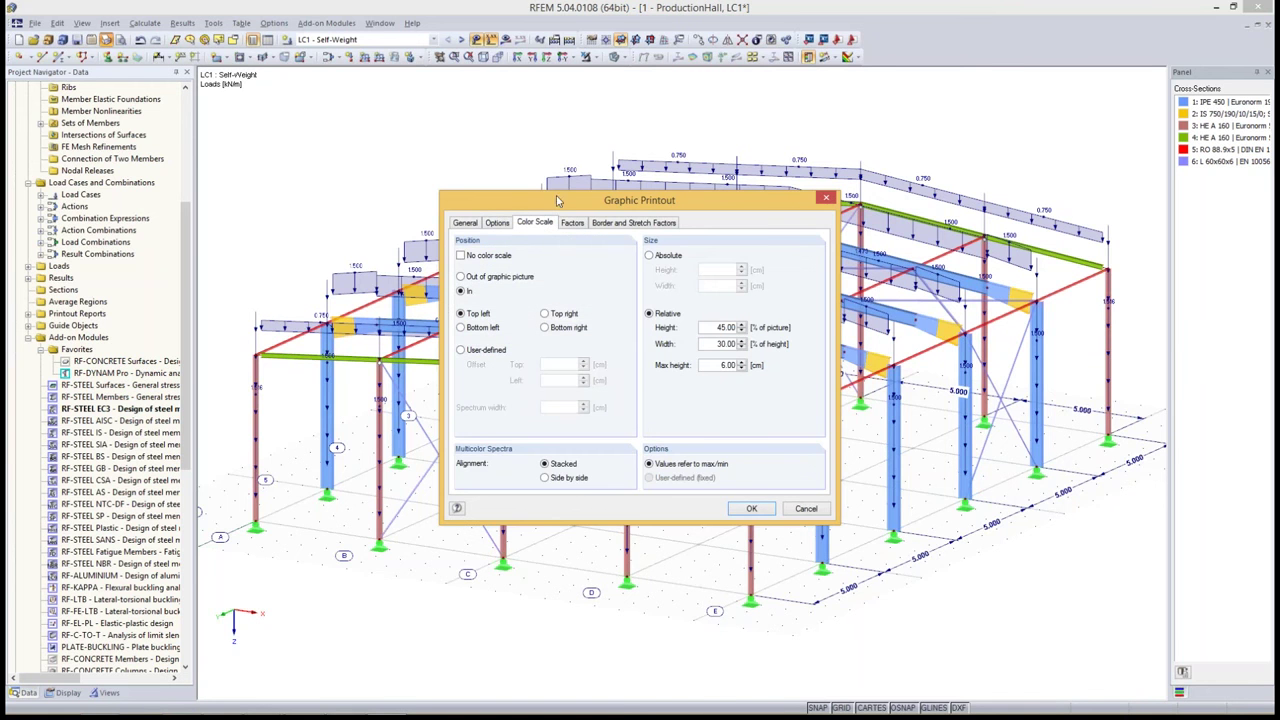
pyautogui.click(574, 223)
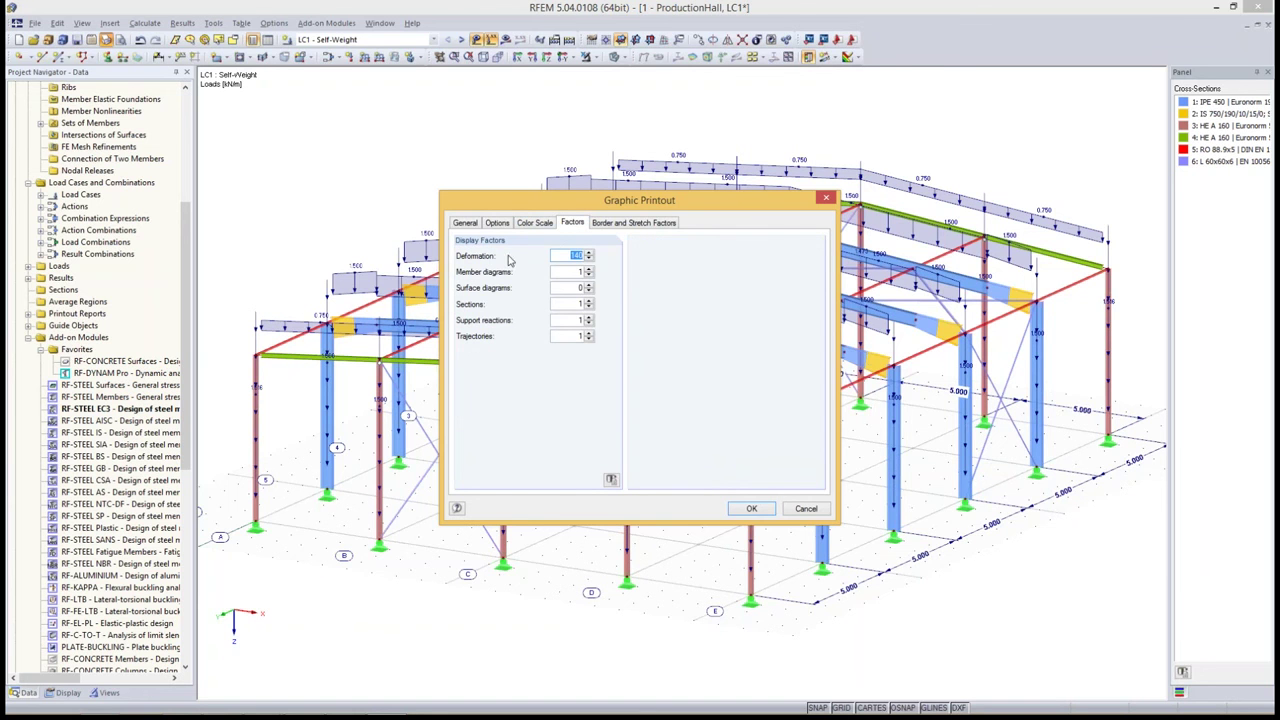
pyautogui.click(635, 223)
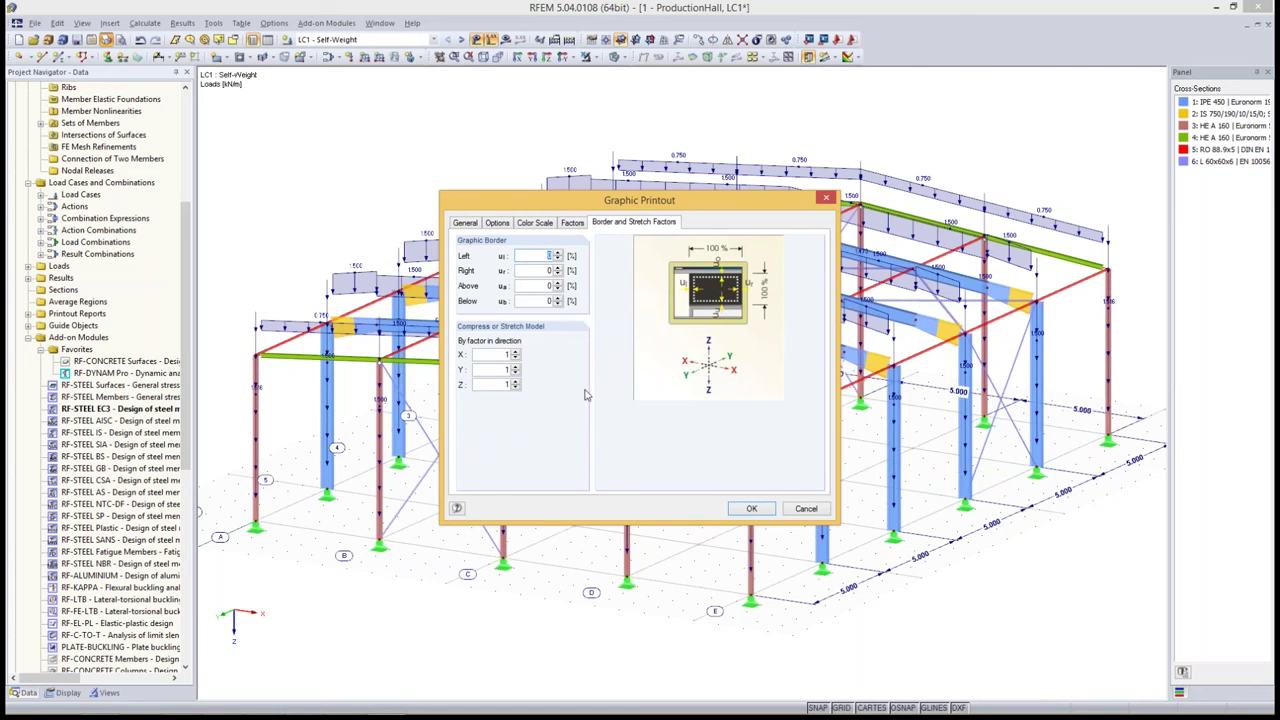
pyautogui.click(466, 222)
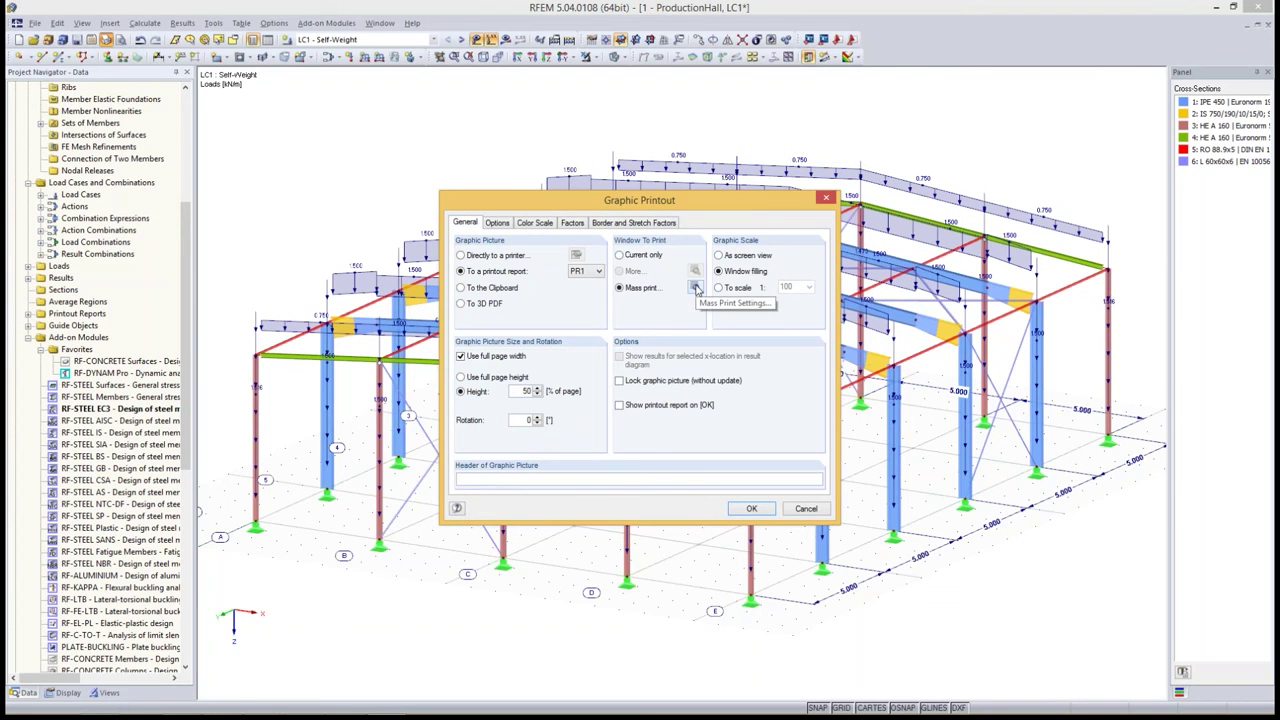
# - Include mass-print Model graphics in +X, +Y and +Z directions, without isometric perspective
pyautogui.click(696, 287)
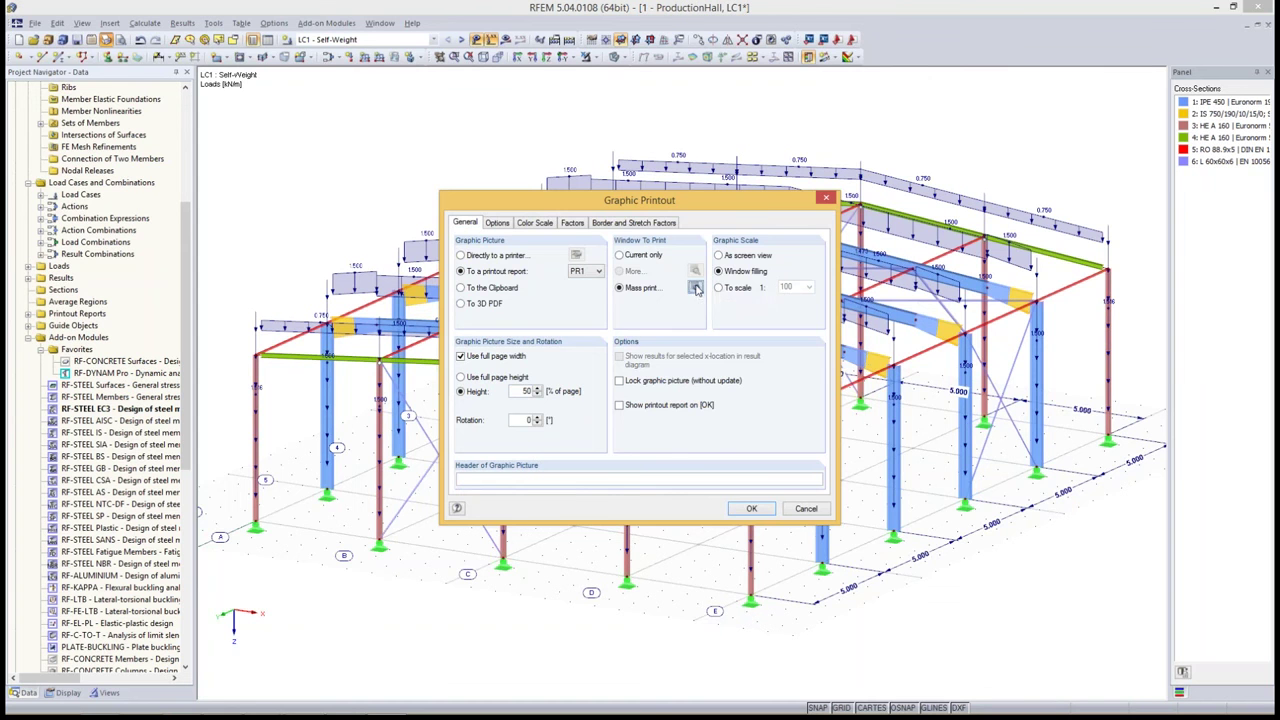
pyautogui.moveTo(626, 187); pyautogui.dragTo(678, 260)
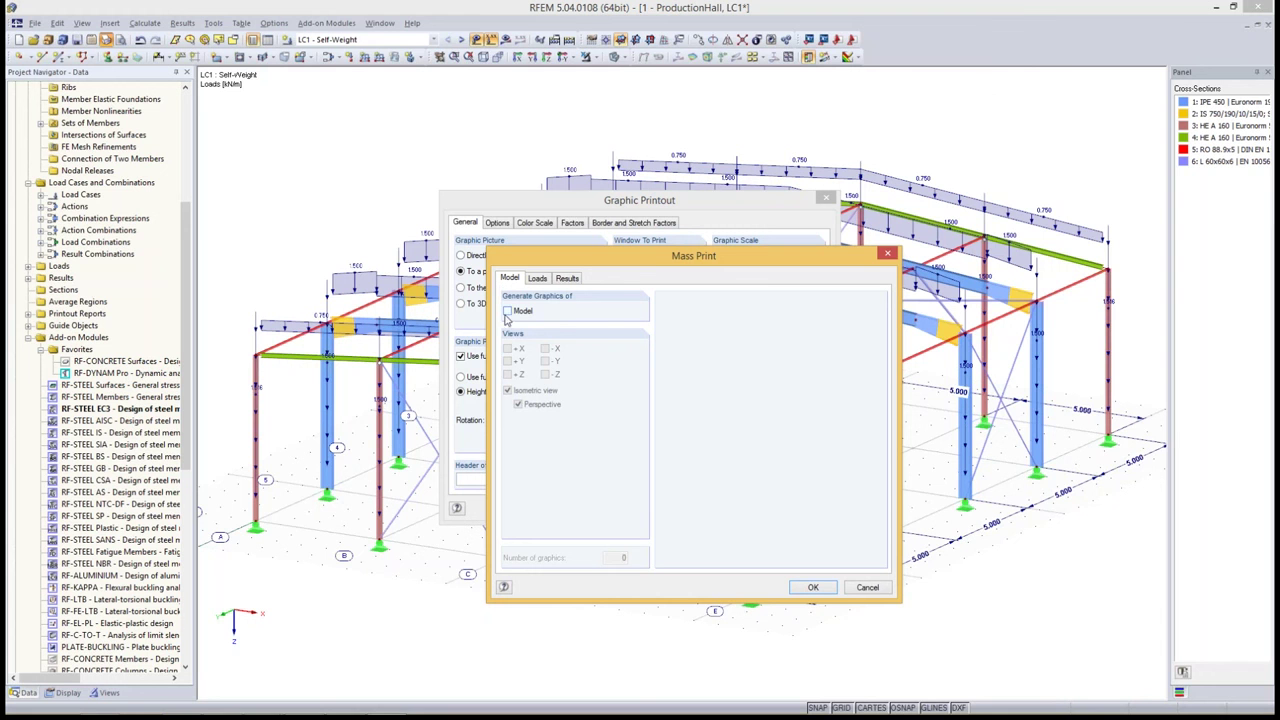
pyautogui.click(507, 311)
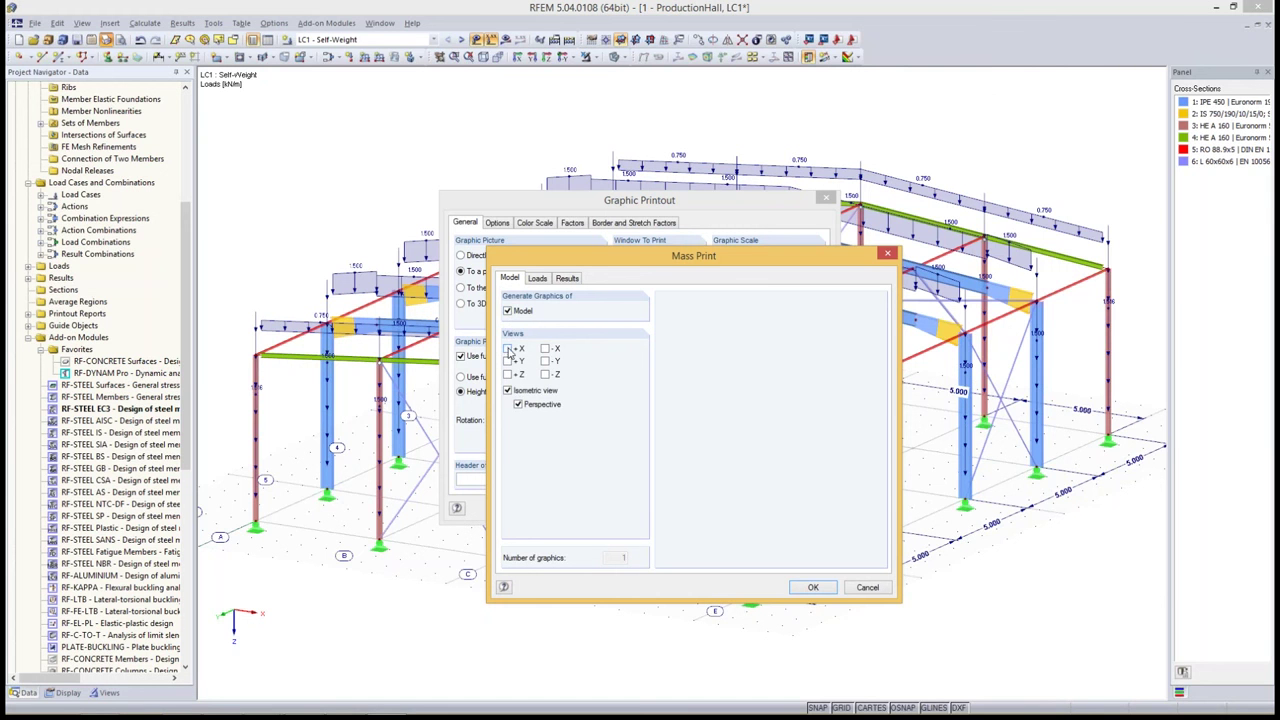
pyautogui.click(508, 349)
pyautogui.click(507, 375)
pyautogui.click(519, 405)
pyautogui.click(537, 278)
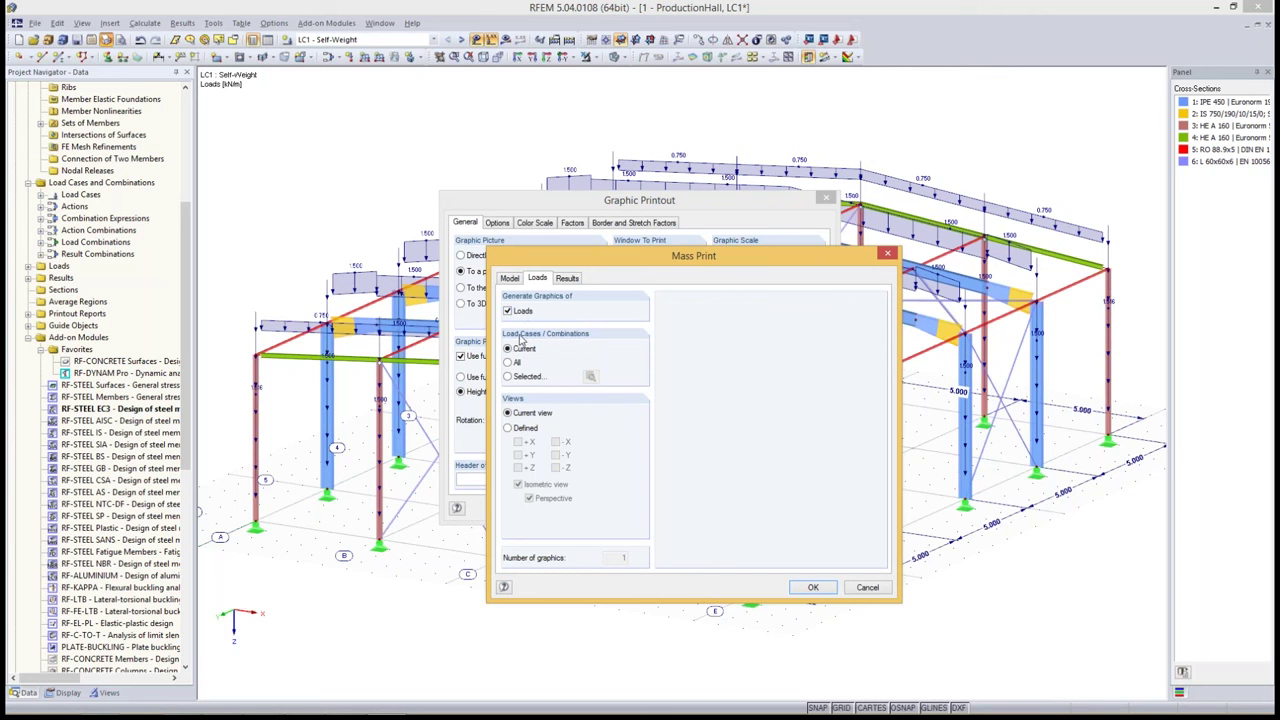
# - Restrict the mass-printed load graphics to selected load cases LC1–LC10
pyautogui.click(508, 376)
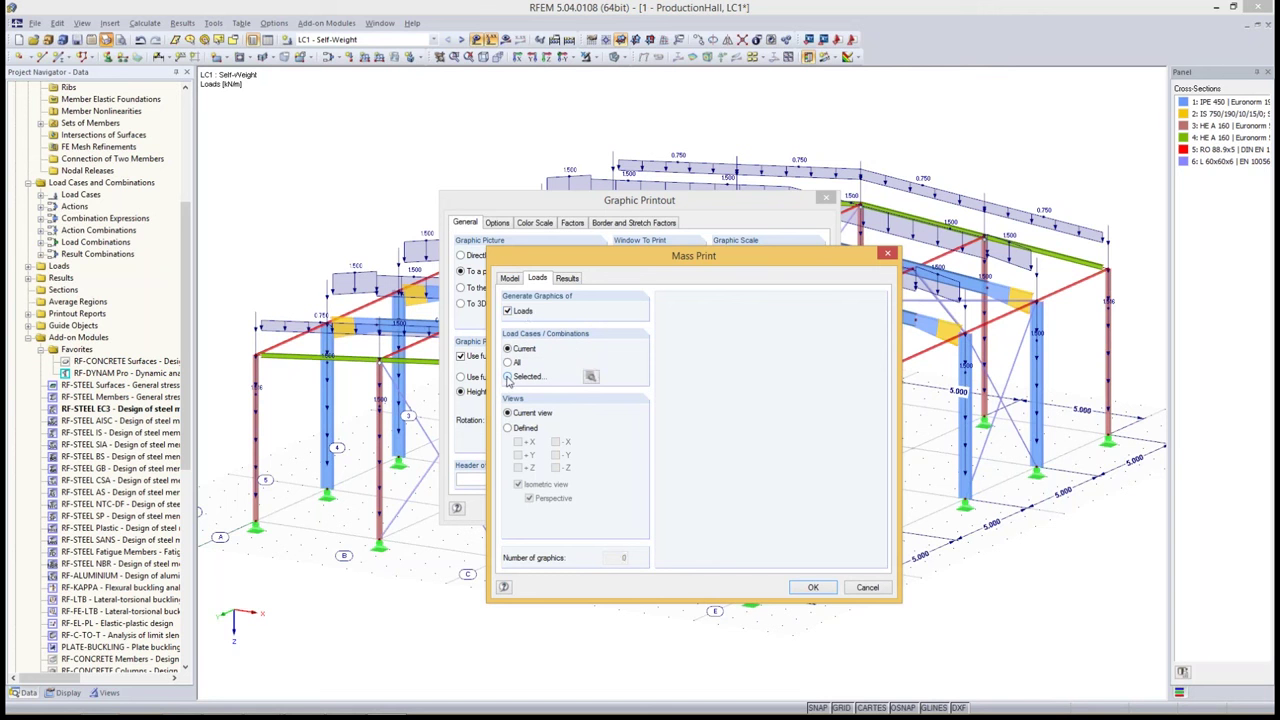
pyautogui.click(594, 377)
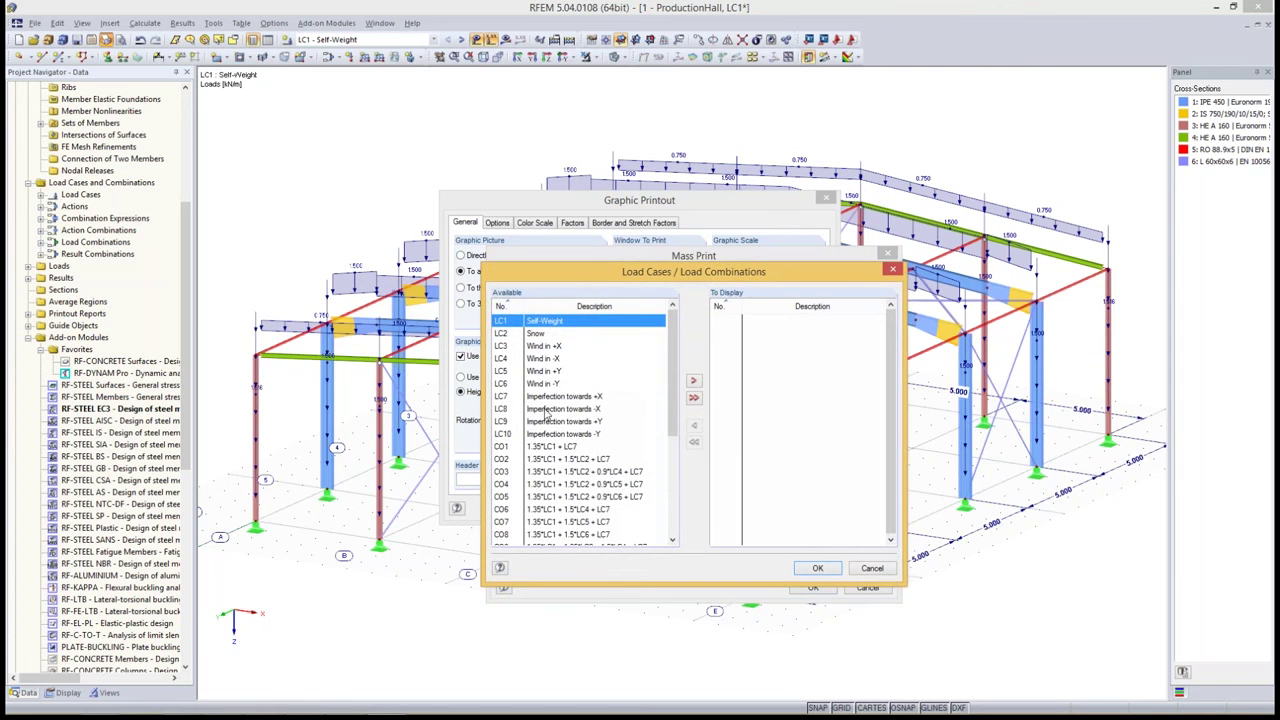
pyautogui.moveTo(573, 282); pyautogui.dragTo(785, 290)
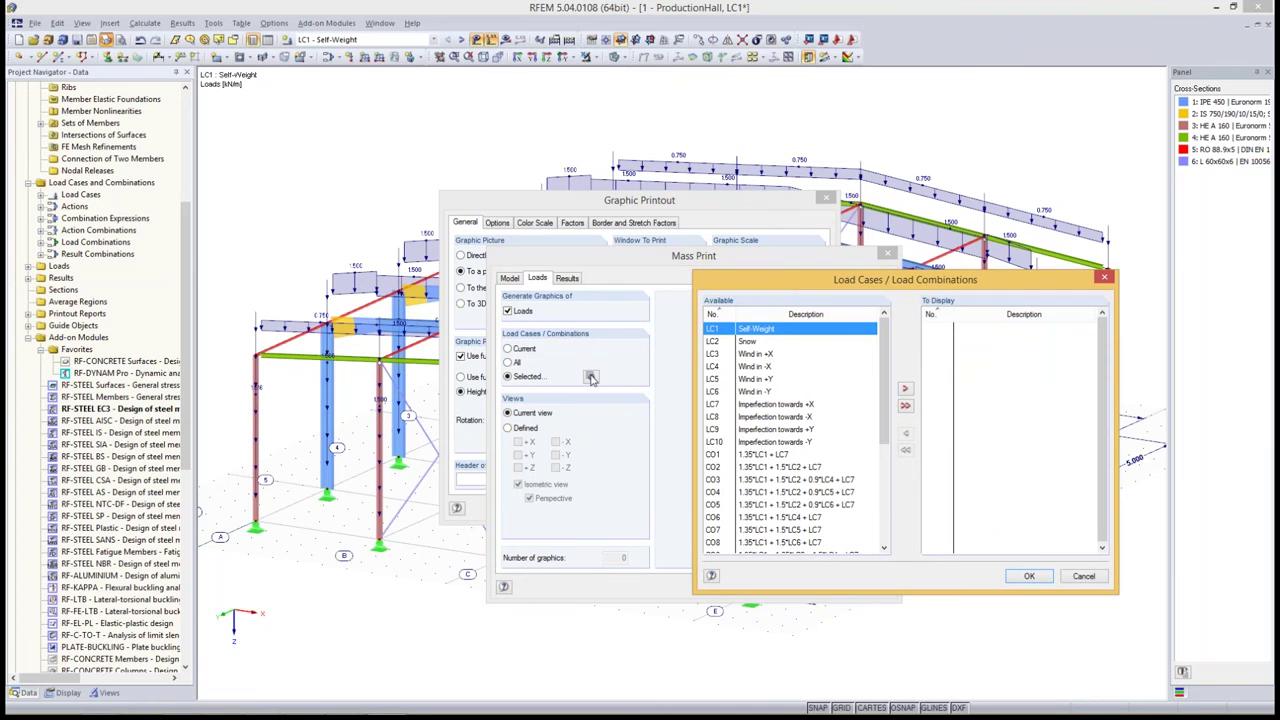
pyautogui.keyDown('shift'); pyautogui.click(715, 446); pyautogui.keyUp('shift')
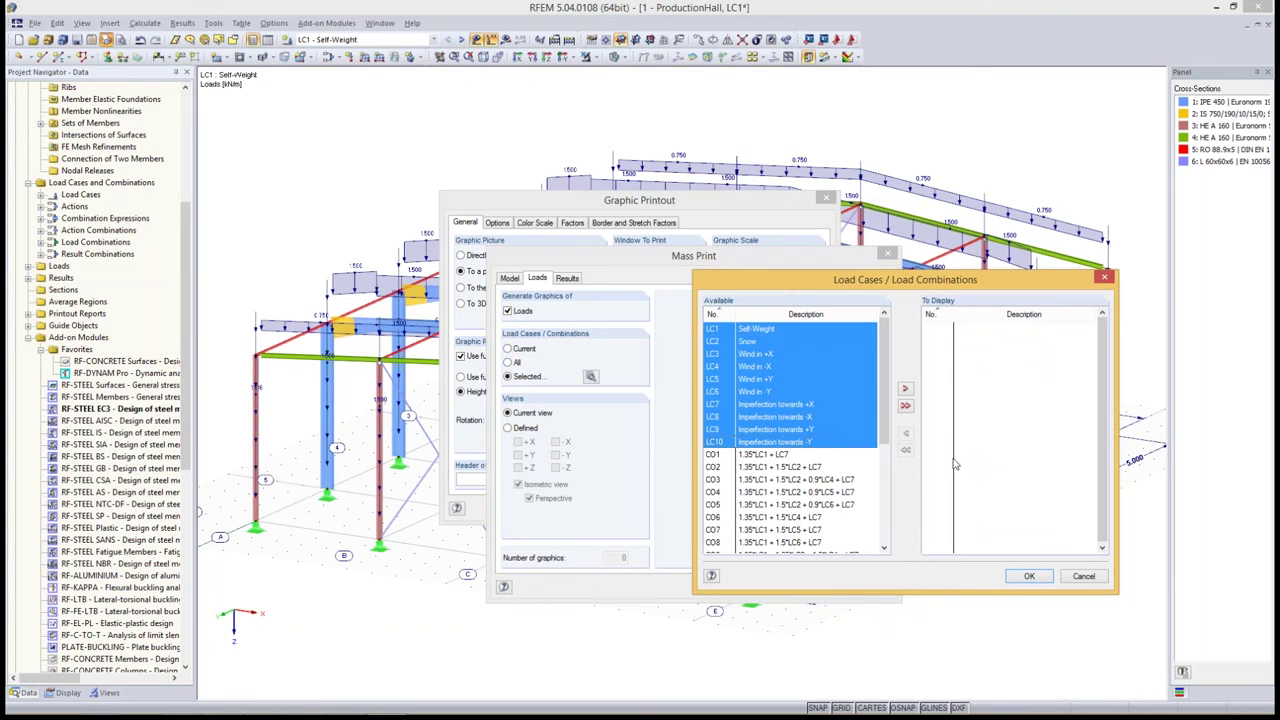
pyautogui.click(907, 390)
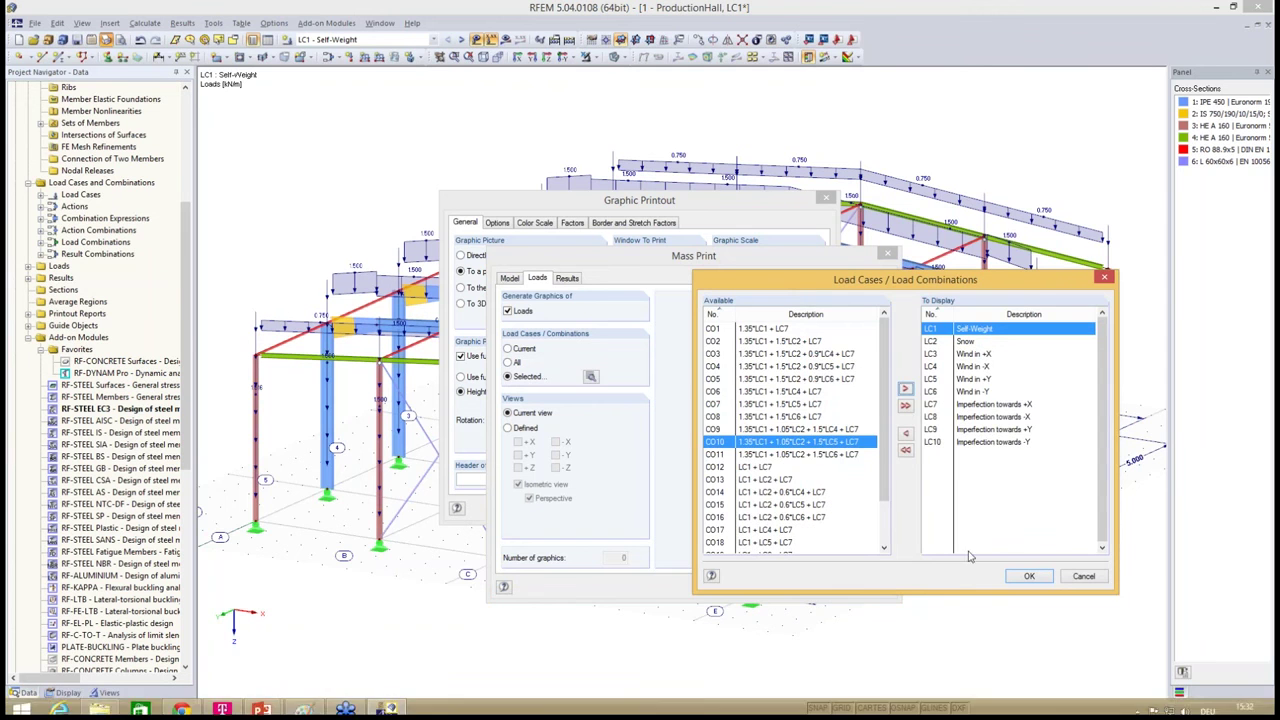
pyautogui.click(1028, 577)
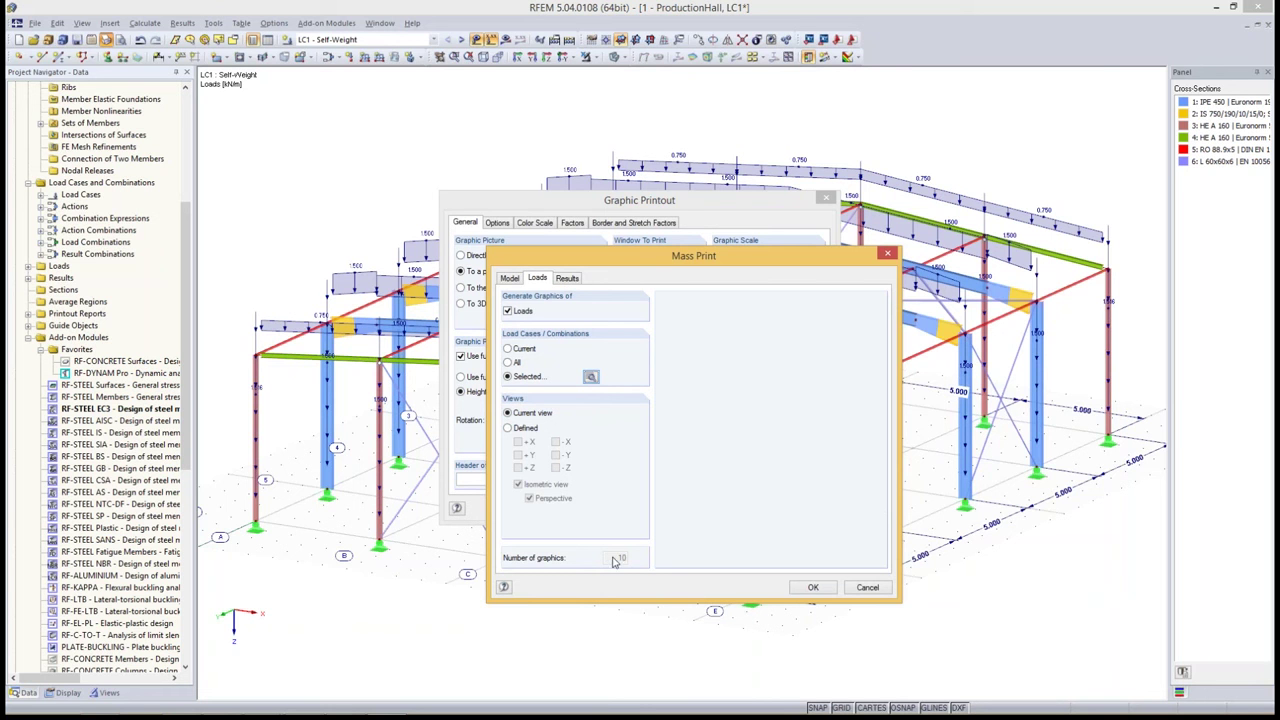
# - Recheck the Model options and confirm the Mass Print settings
pyautogui.click(509, 278)
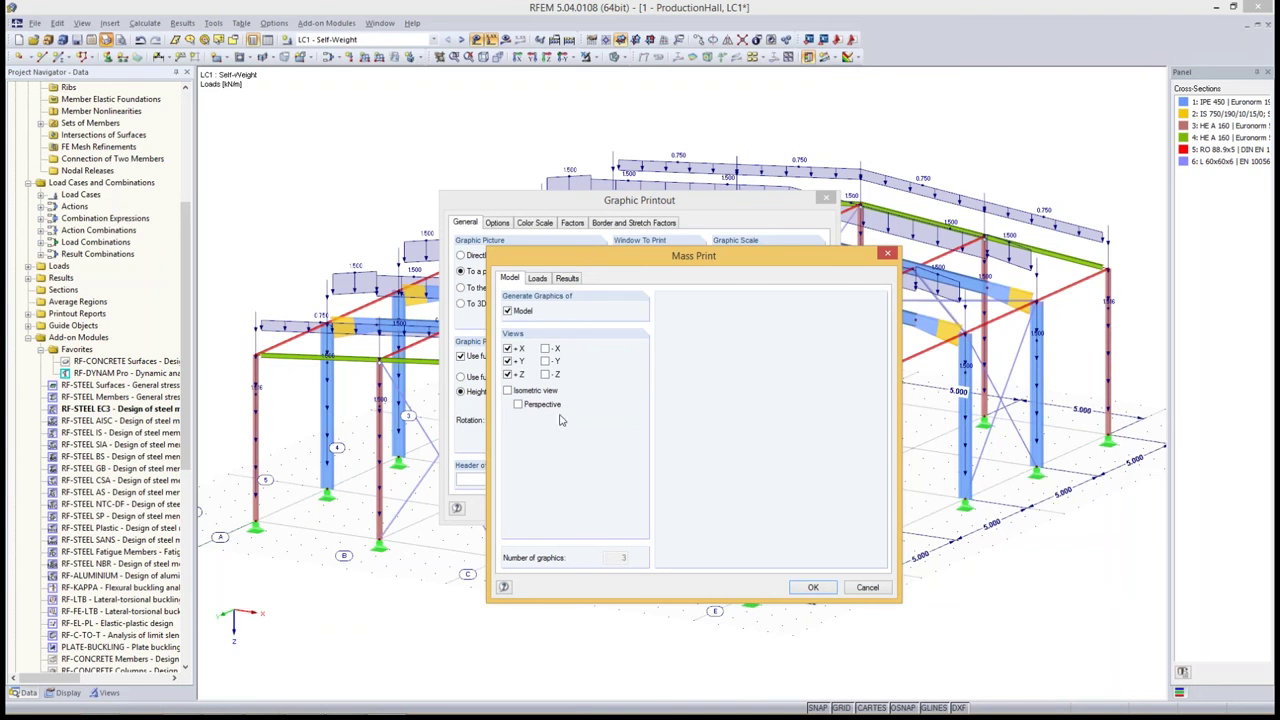
pyautogui.click(814, 588)
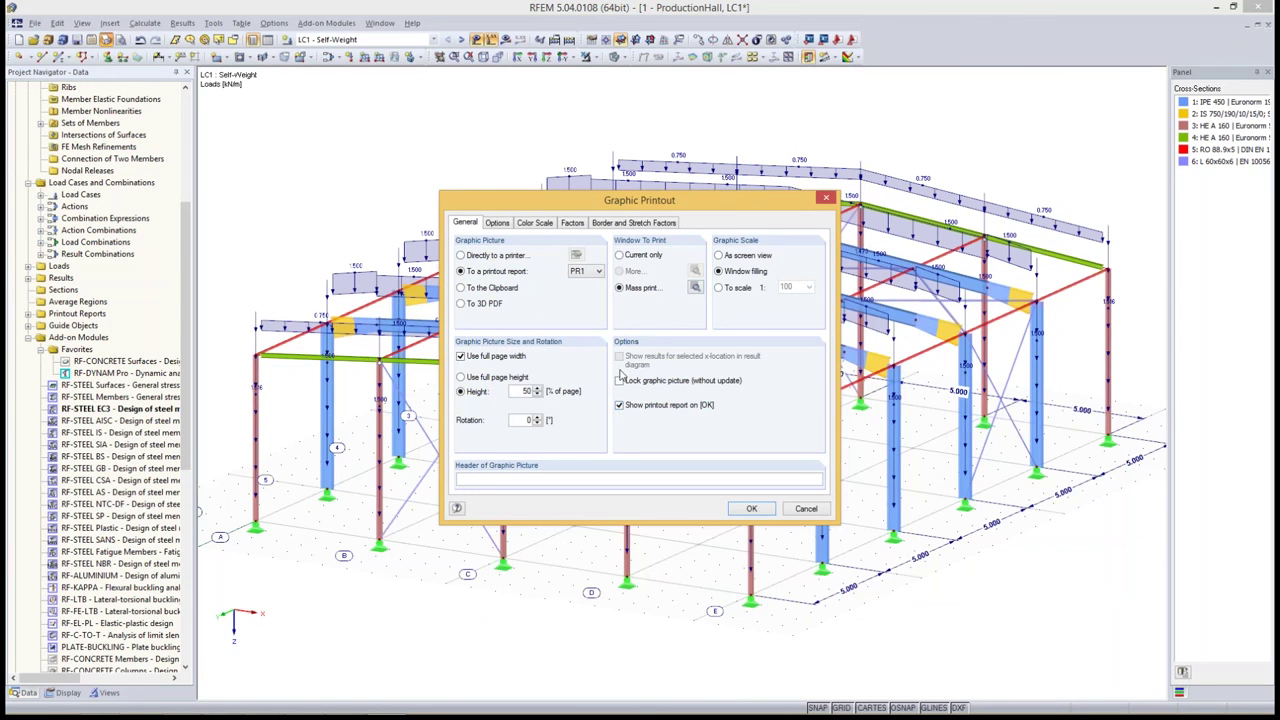
pyautogui.click(752, 510)
# - Confirm the printout, then preview Design by Member, Cross Sections and Model X/Y/Z-direction pages
pyautogui.click(750, 510)
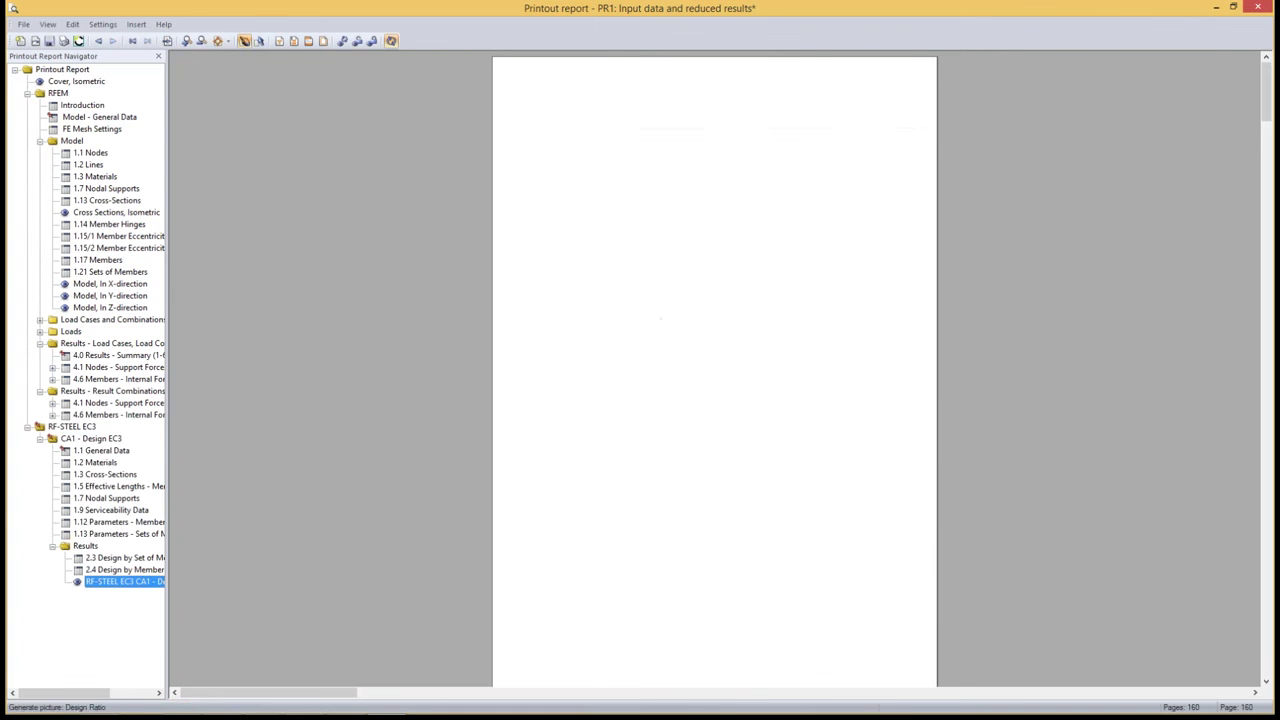
pyautogui.click(124, 569)
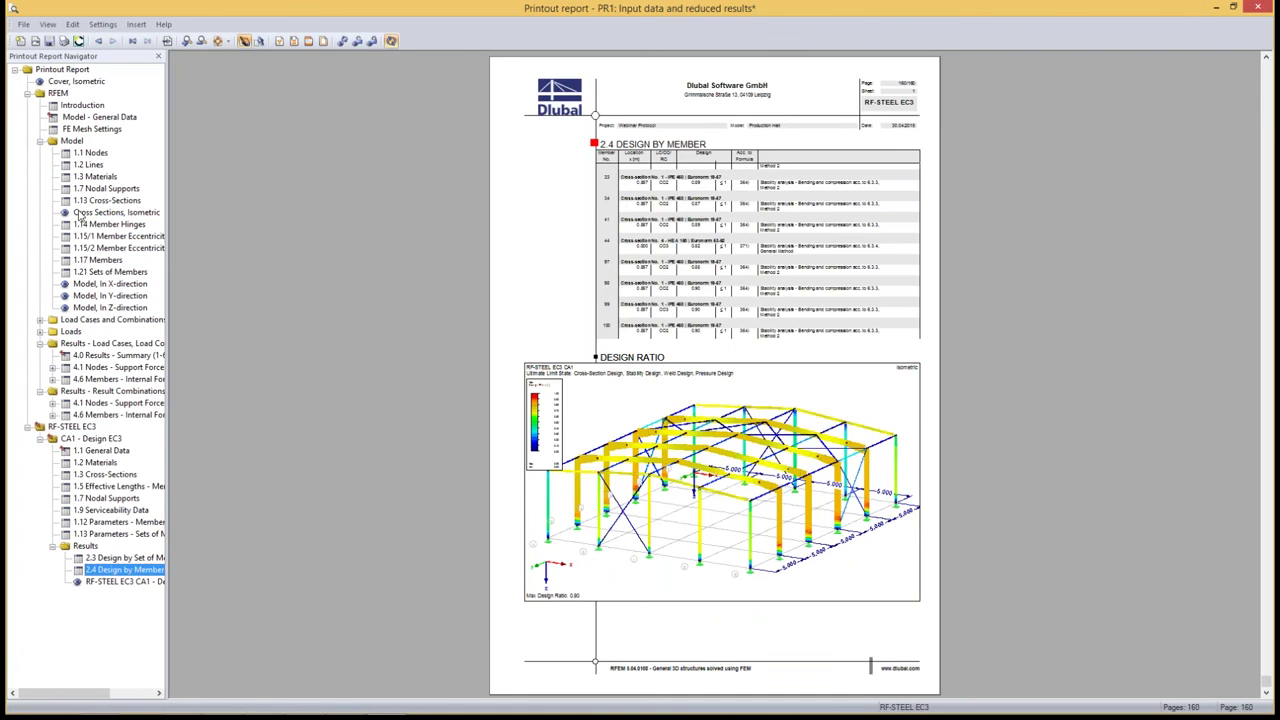
pyautogui.click(80, 213)
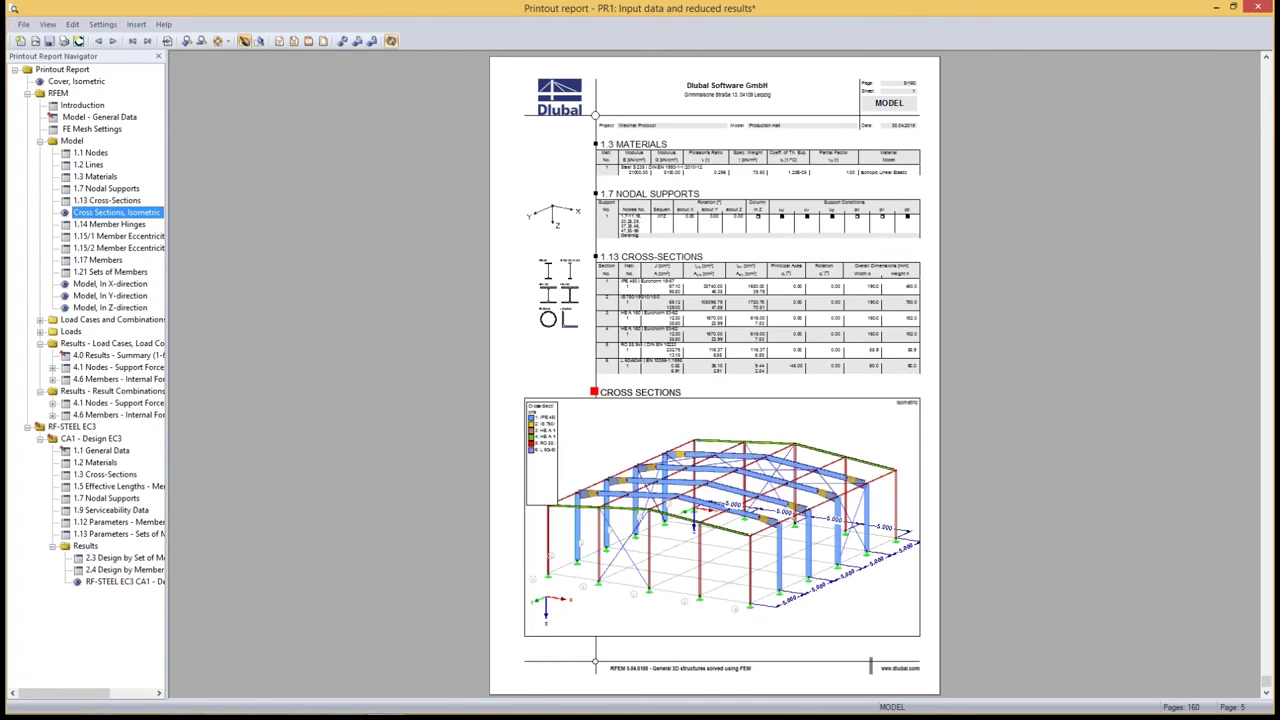
pyautogui.click(100, 285)
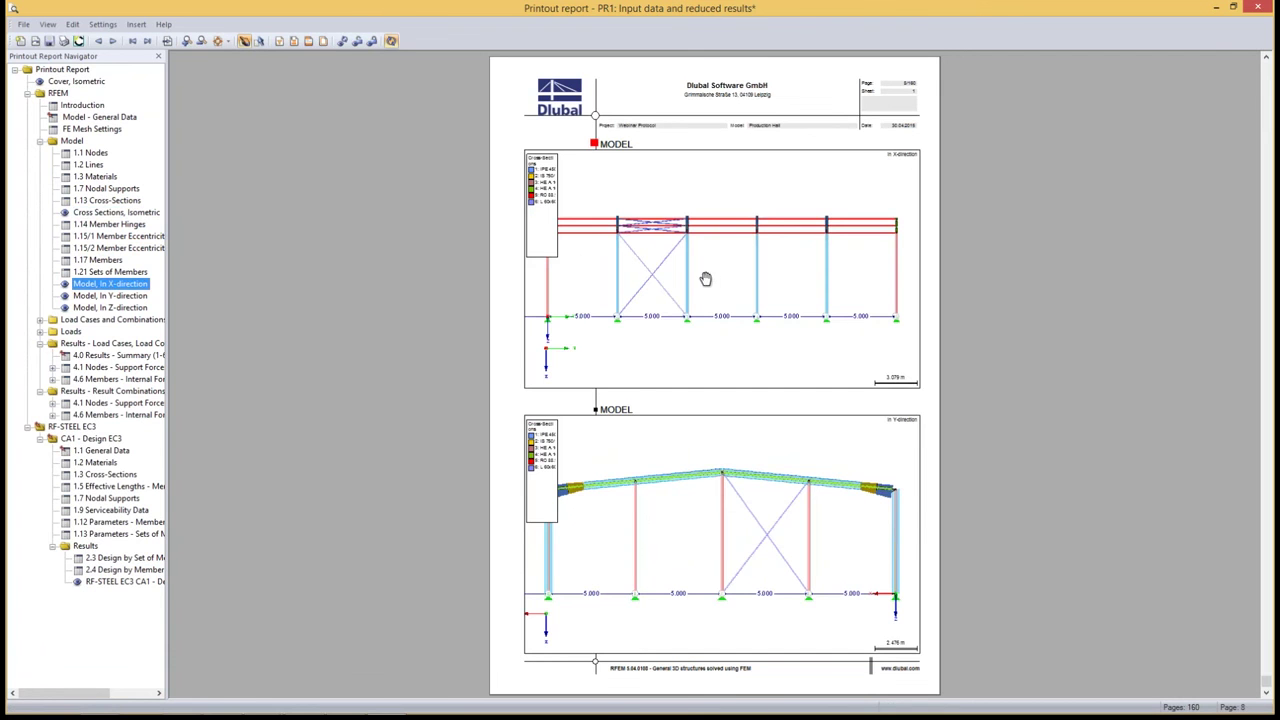
pyautogui.click(113, 297)
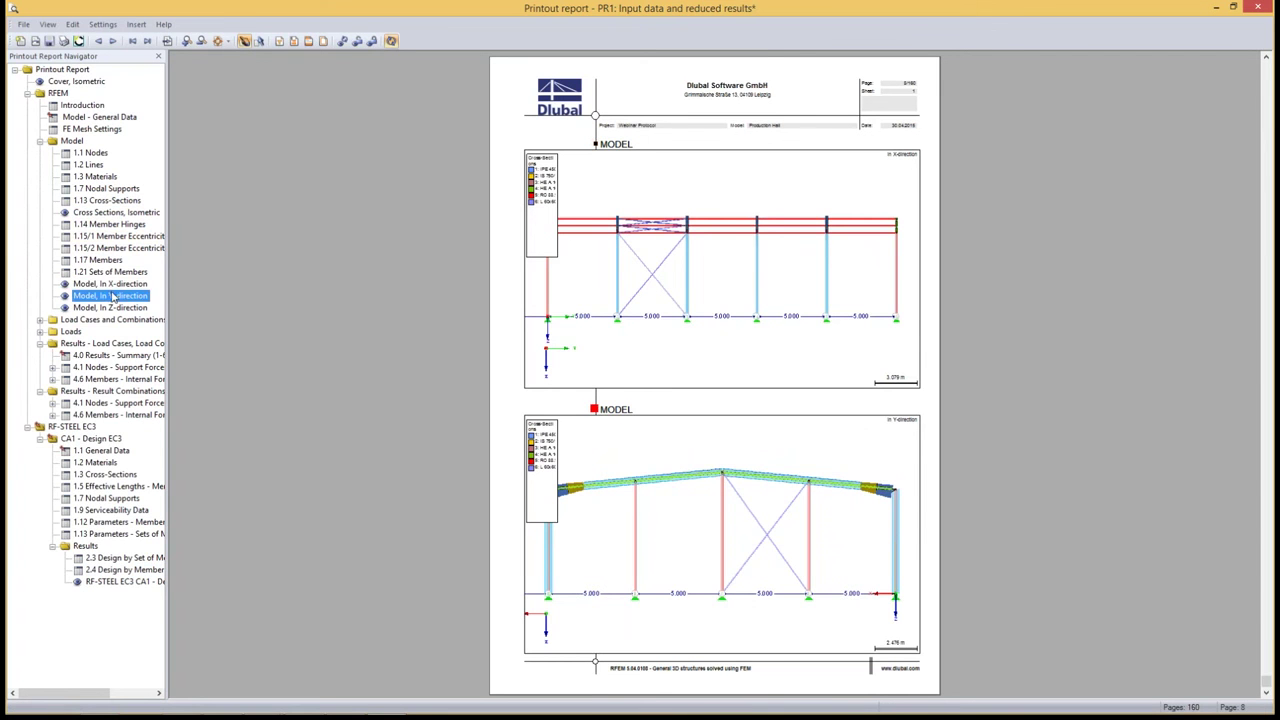
pyautogui.click(113, 308)
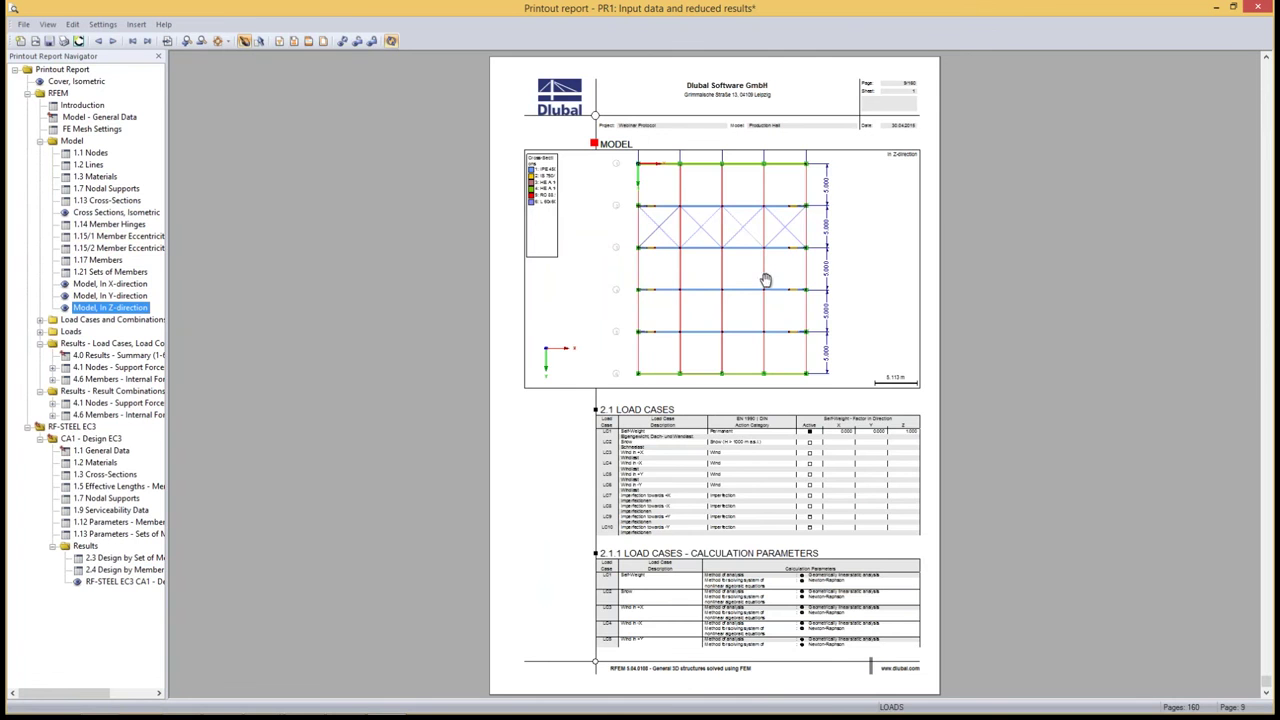
pyautogui.click(110, 285)
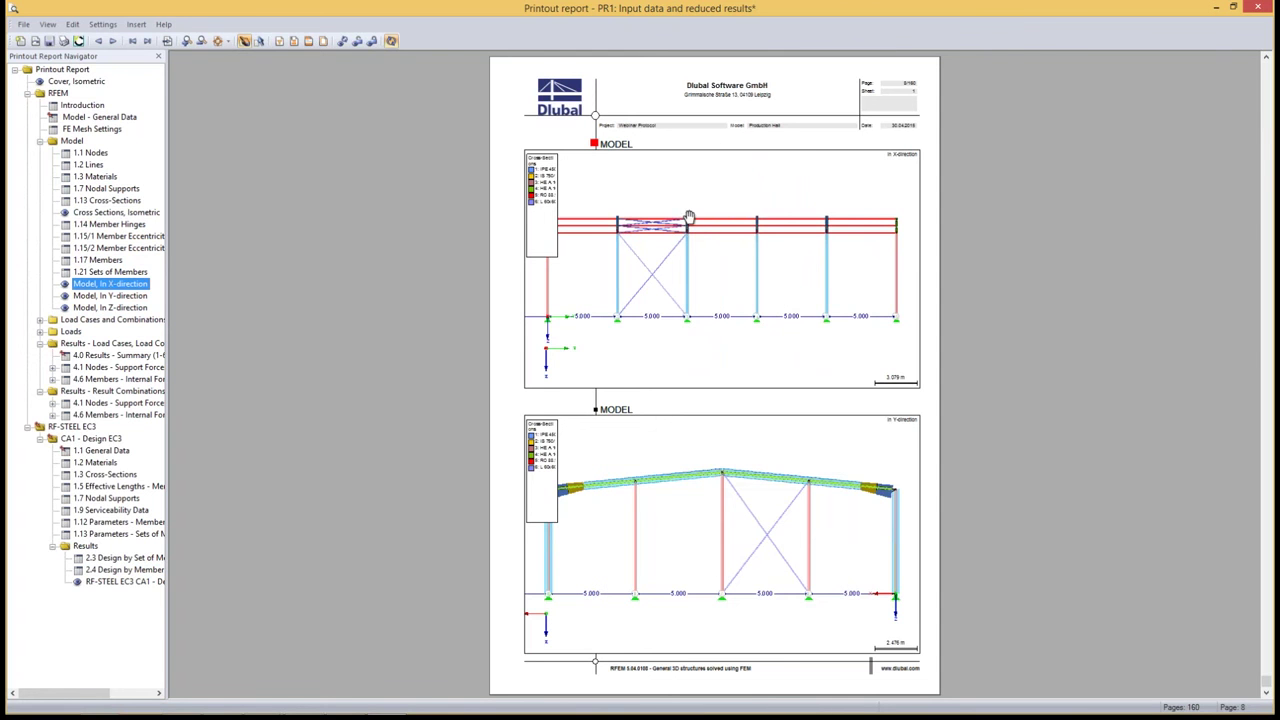
# - Redraw the X-direction report graphic using the saved Elevation Axis A view
pyautogui.rightClick(728, 262)
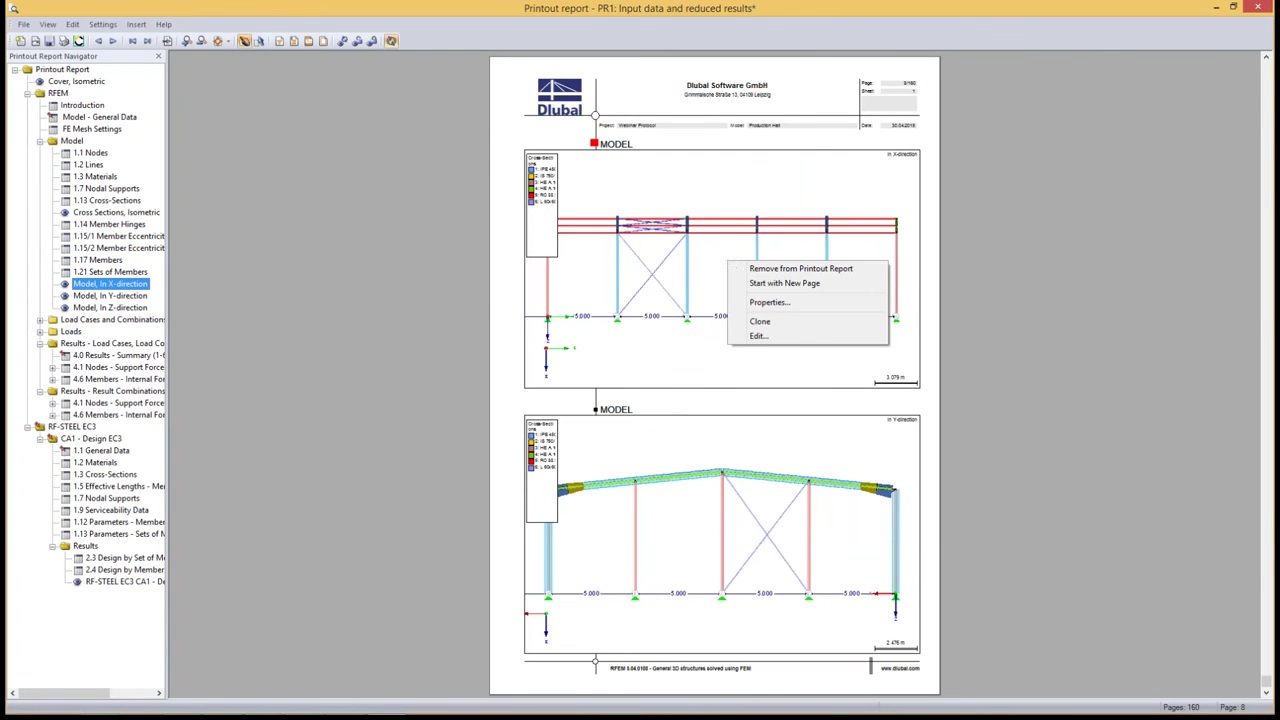
pyautogui.click(758, 336)
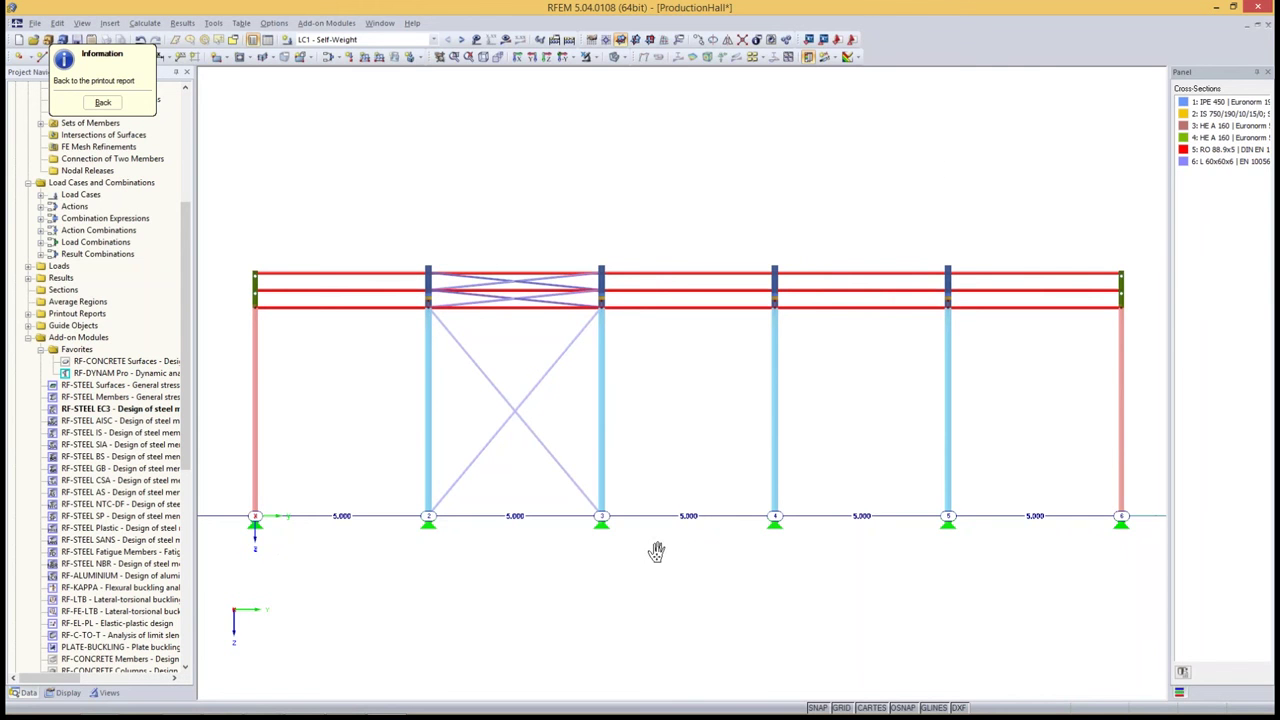
pyautogui.click(104, 693)
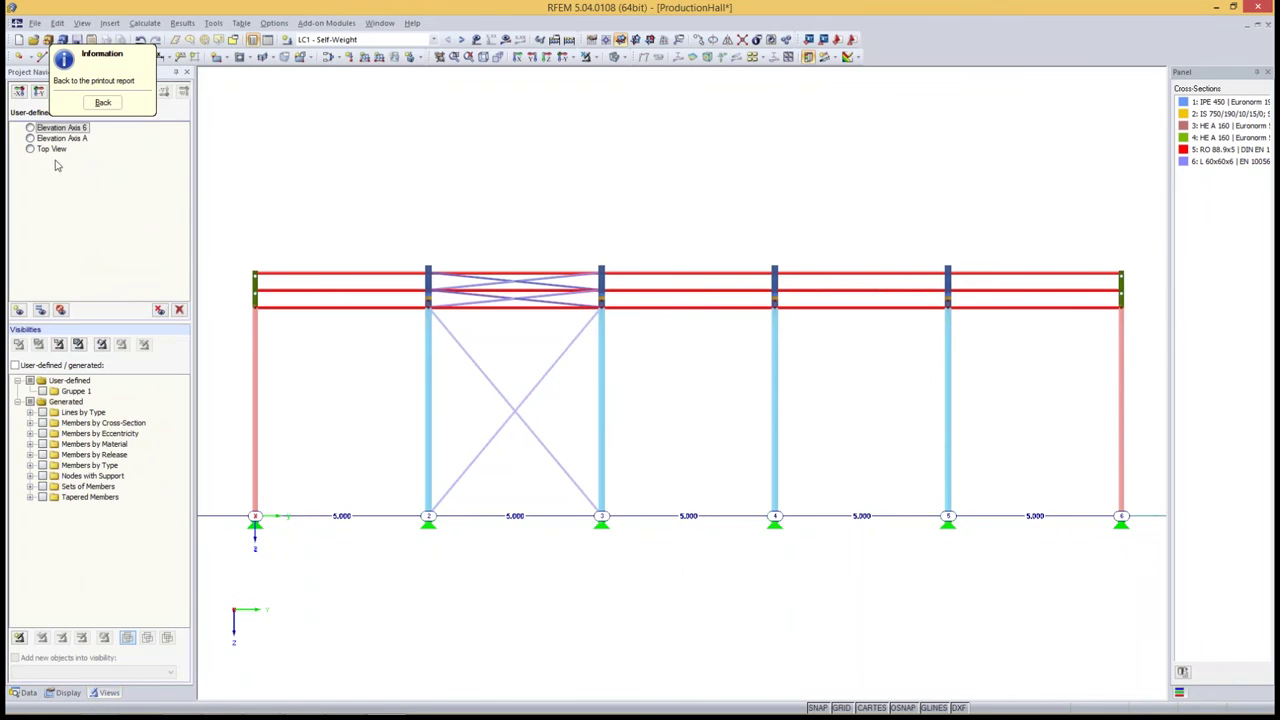
pyautogui.click(30, 128)
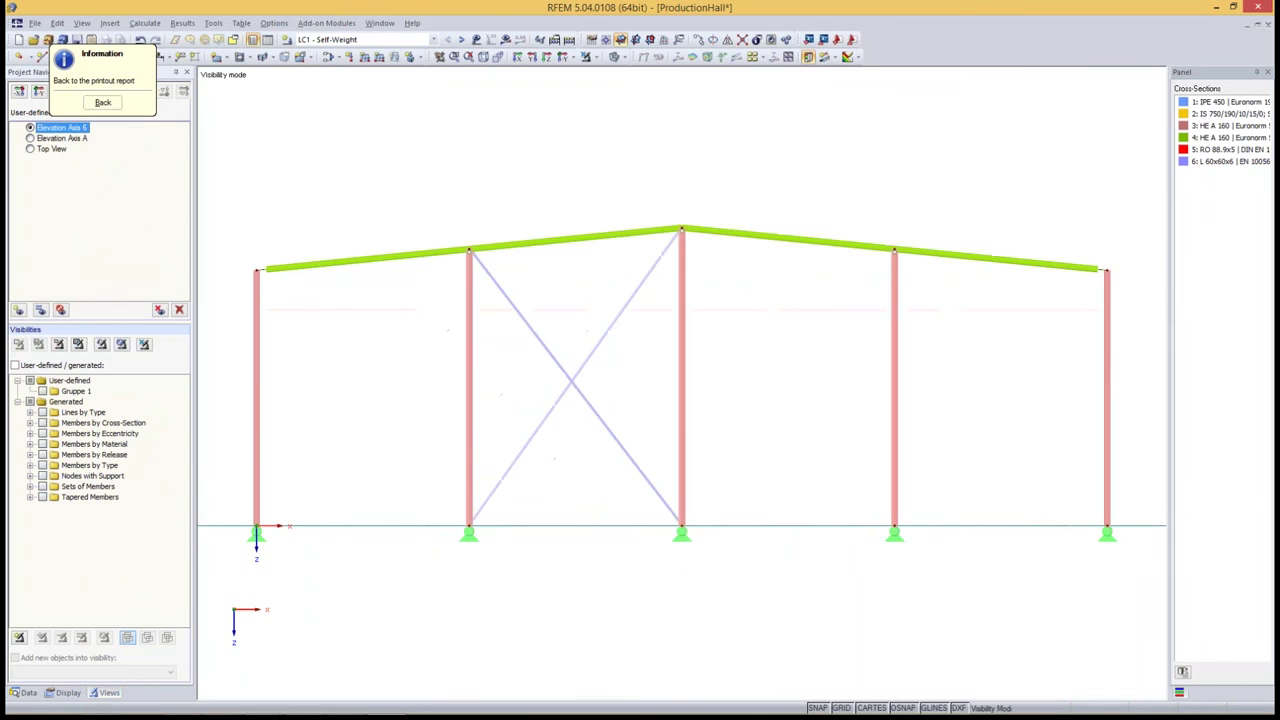
pyautogui.click(30, 138)
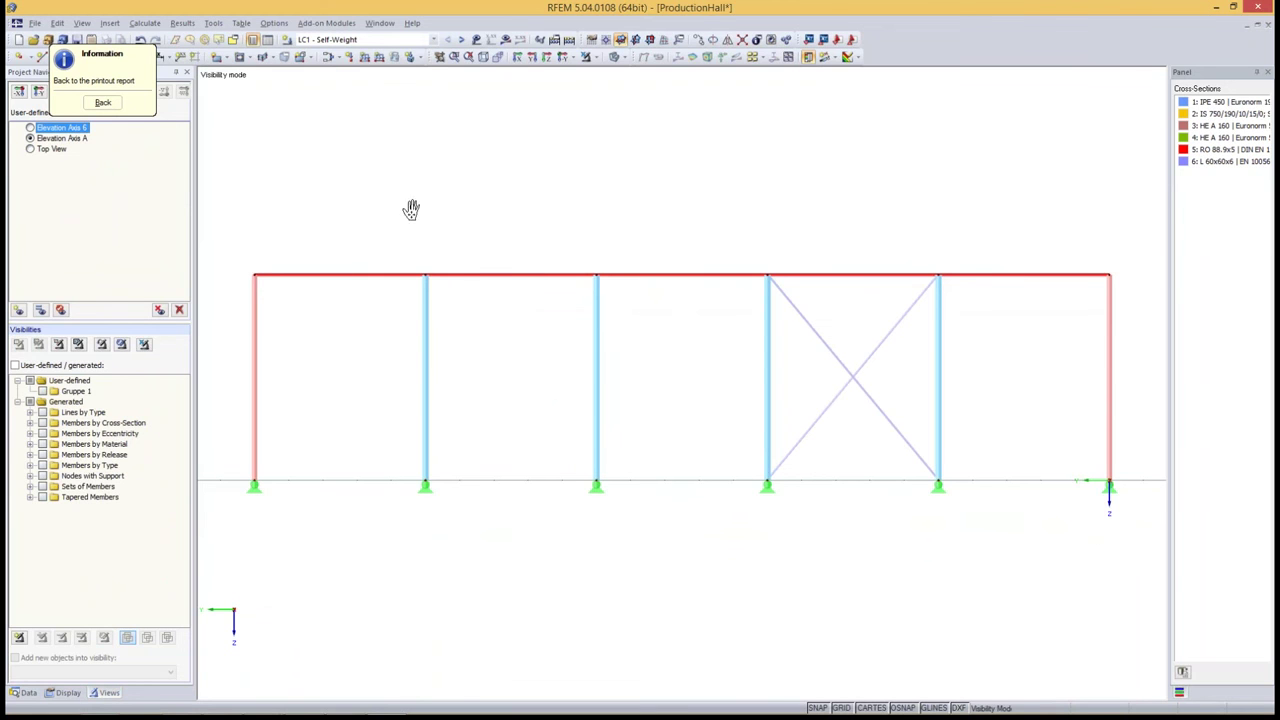
pyautogui.click(104, 104)
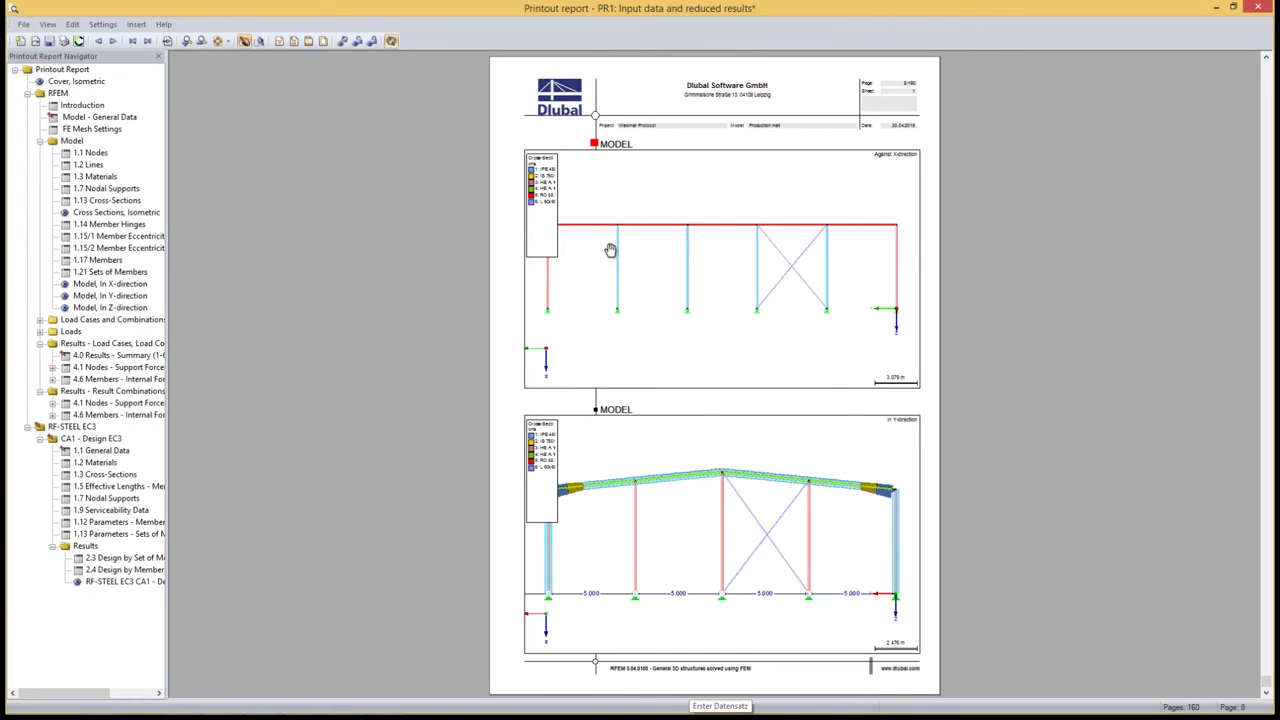
# - Bring up the context options for the Model, In X-direction navigator entry
pyautogui.rightClick(652, 458)
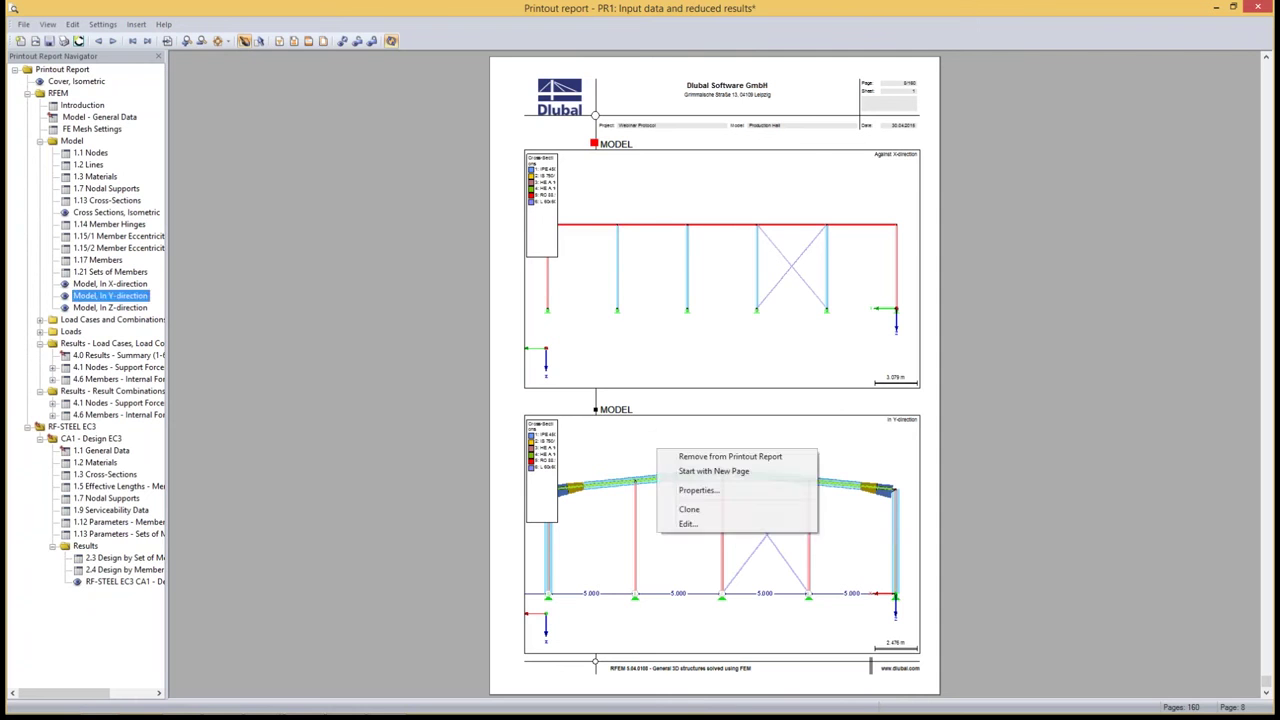
pyautogui.click(88, 284)
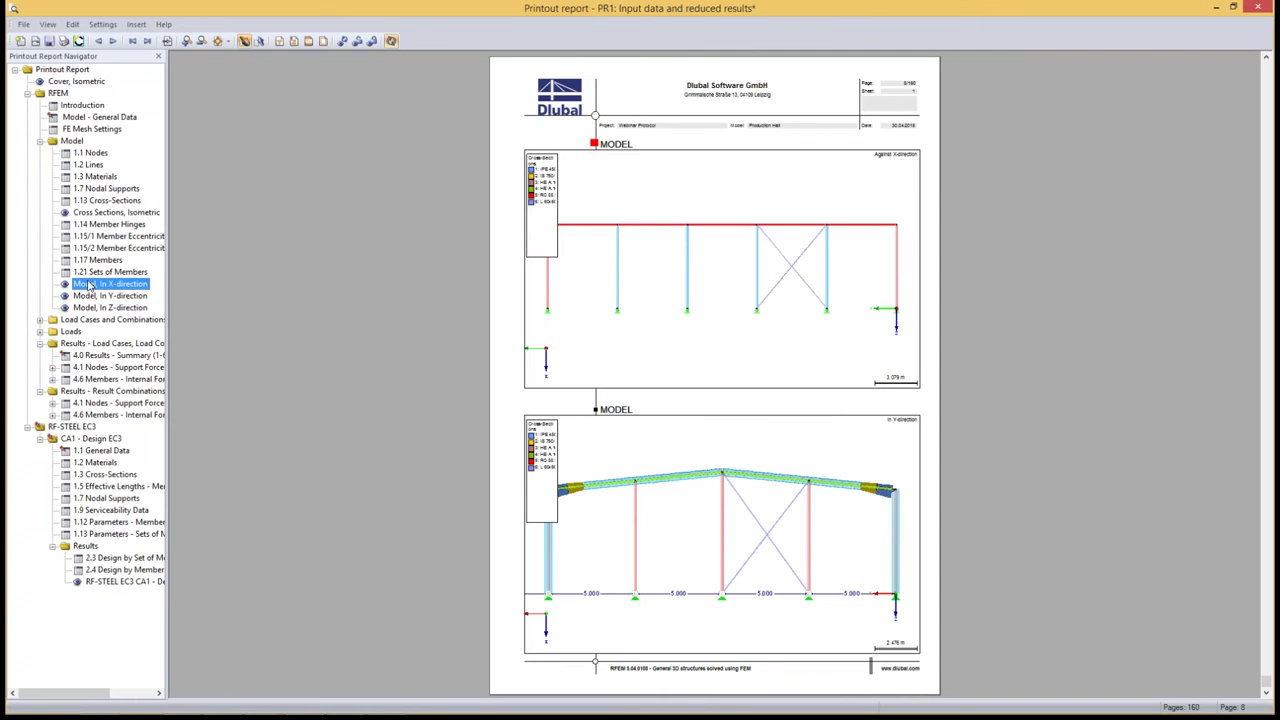
pyautogui.rightClick(88, 286)
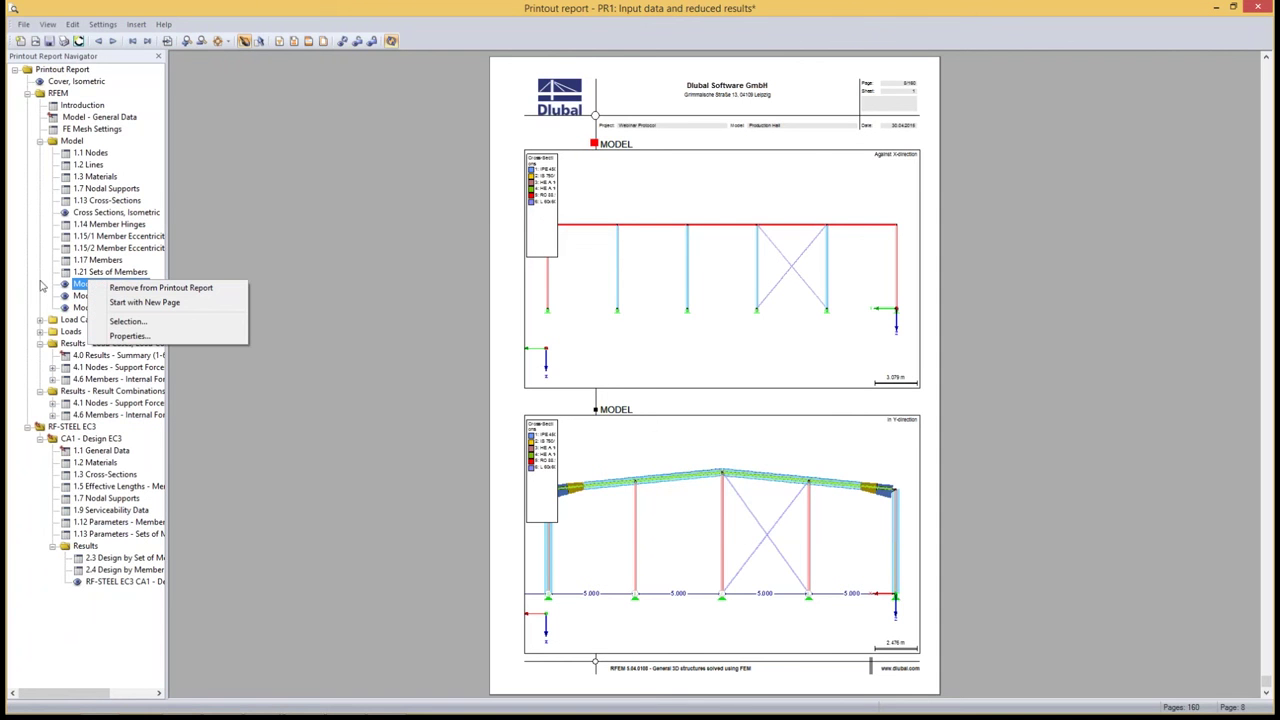
# - Change the X-direction graphic's header from 'Model' to 'Elevation AxisA'
pyautogui.click(130, 336)
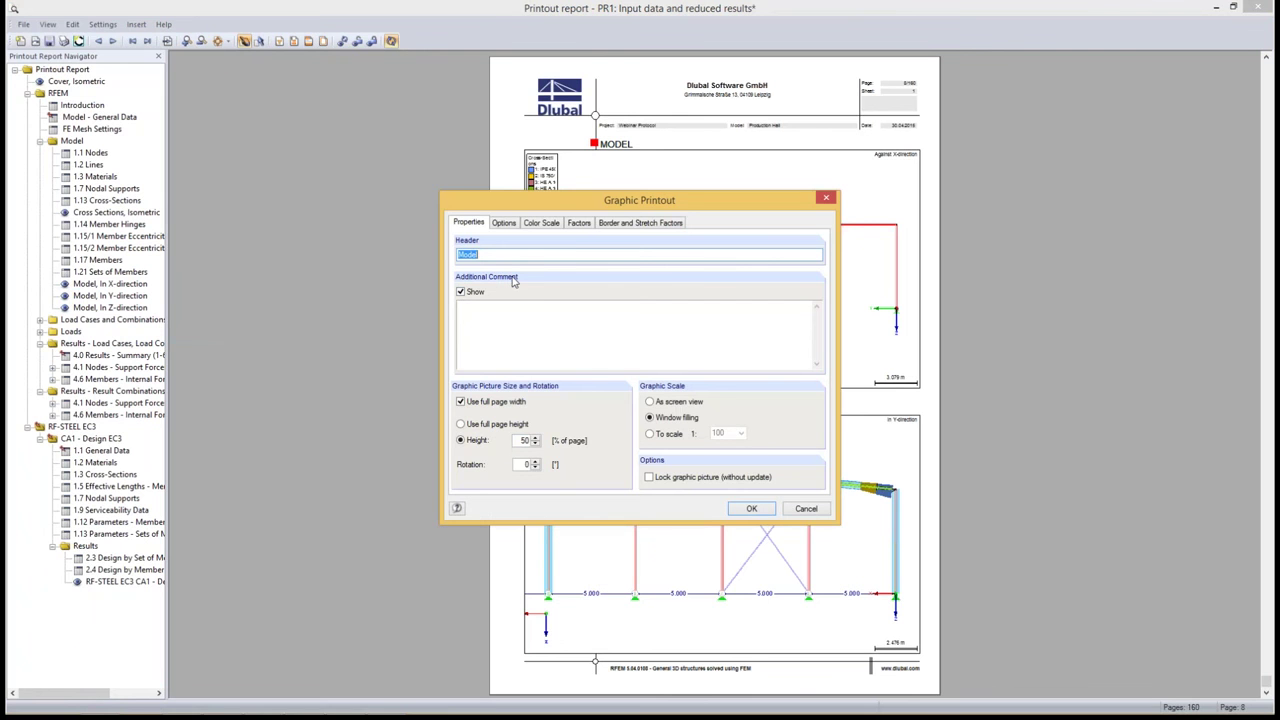
pyautogui.write('Elevation AxisA')
pyautogui.click(748, 510)
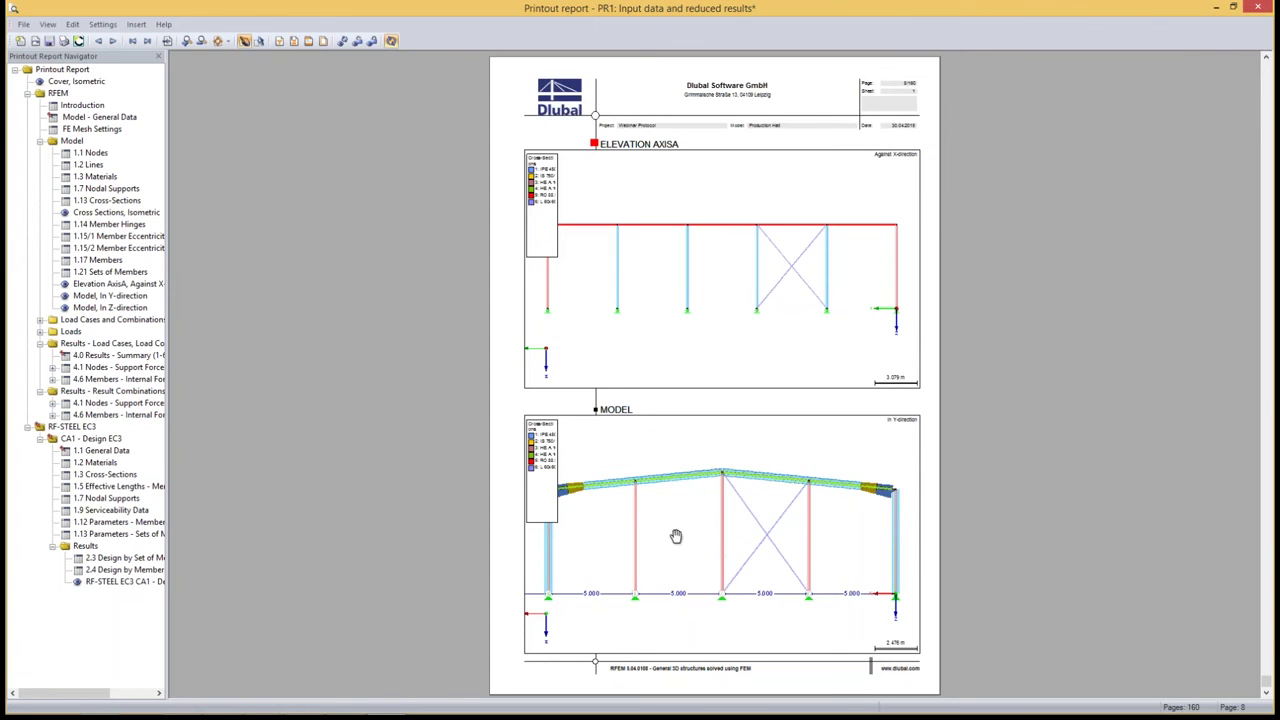
# - Redraw the second model graphic using the saved Elevation Axis 6 view
pyautogui.rightClick(677, 520)
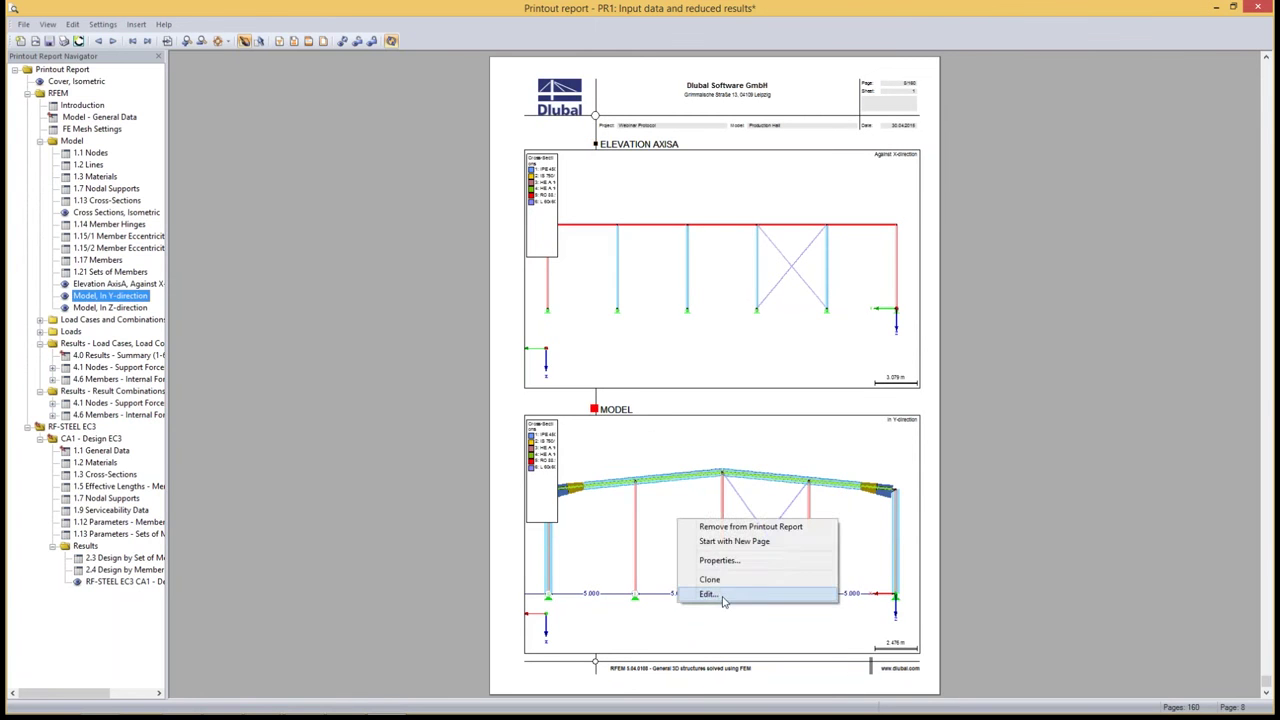
pyautogui.click(709, 594)
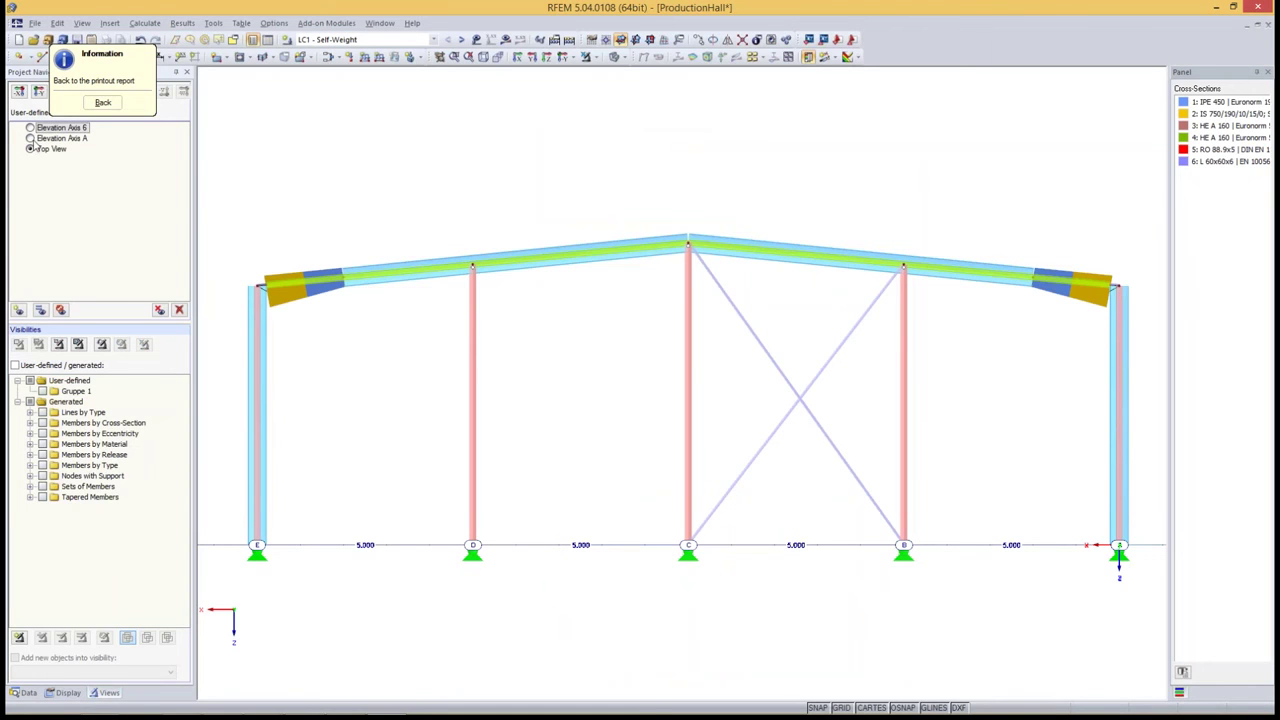
pyautogui.click(43, 131)
pyautogui.click(30, 128)
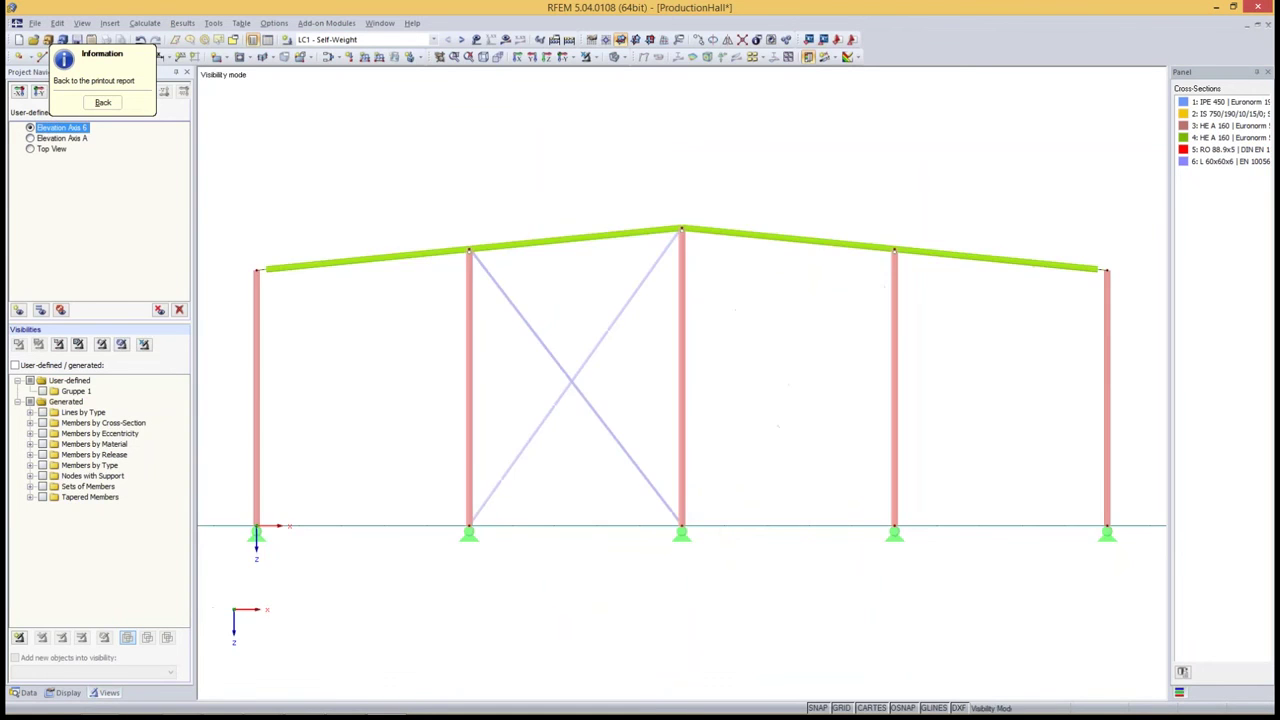
pyautogui.click(103, 102)
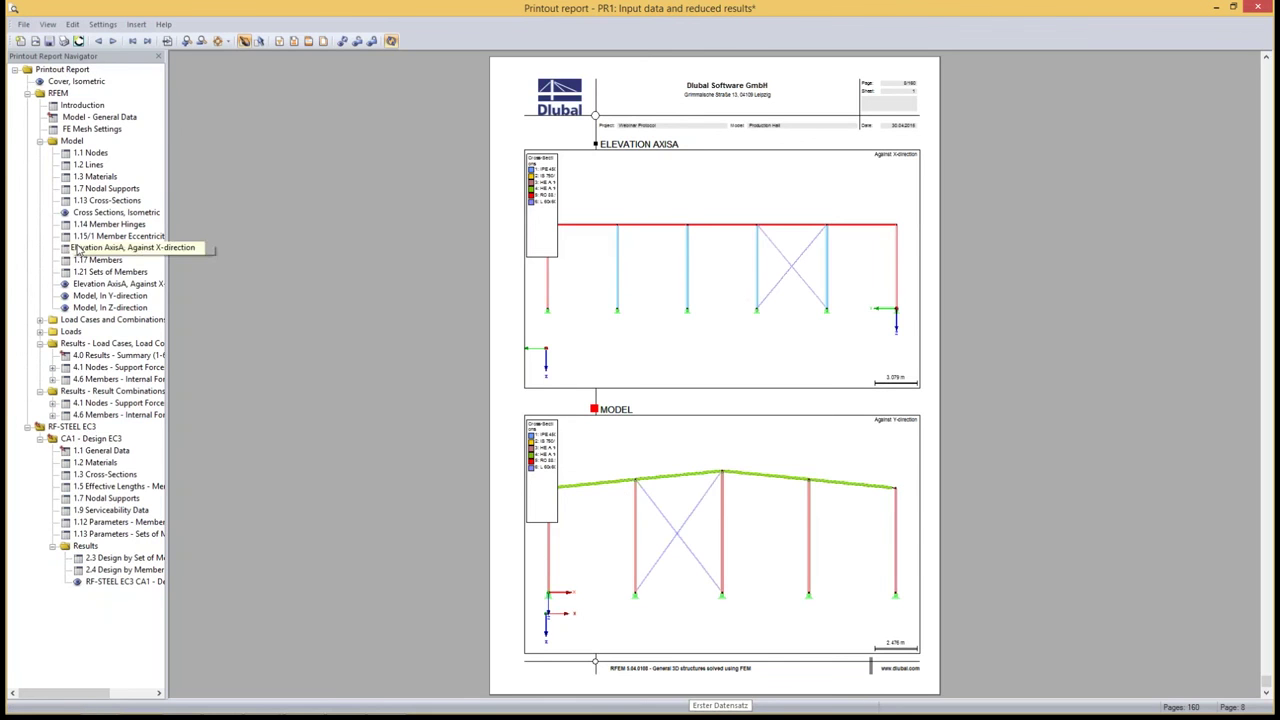
# - Set that graphic's printout header to 'Elevation Axis 6'
pyautogui.rightClick(104, 293)
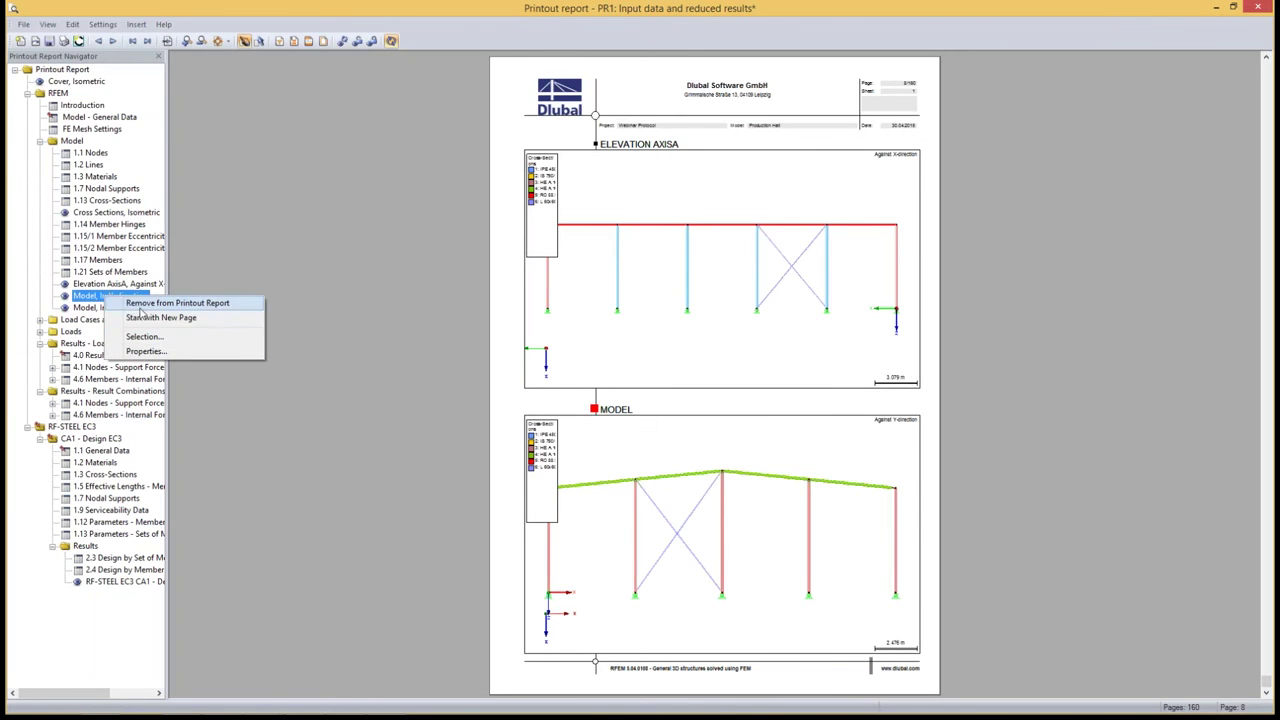
pyautogui.click(146, 352)
pyautogui.write('Elevation Axis 6')
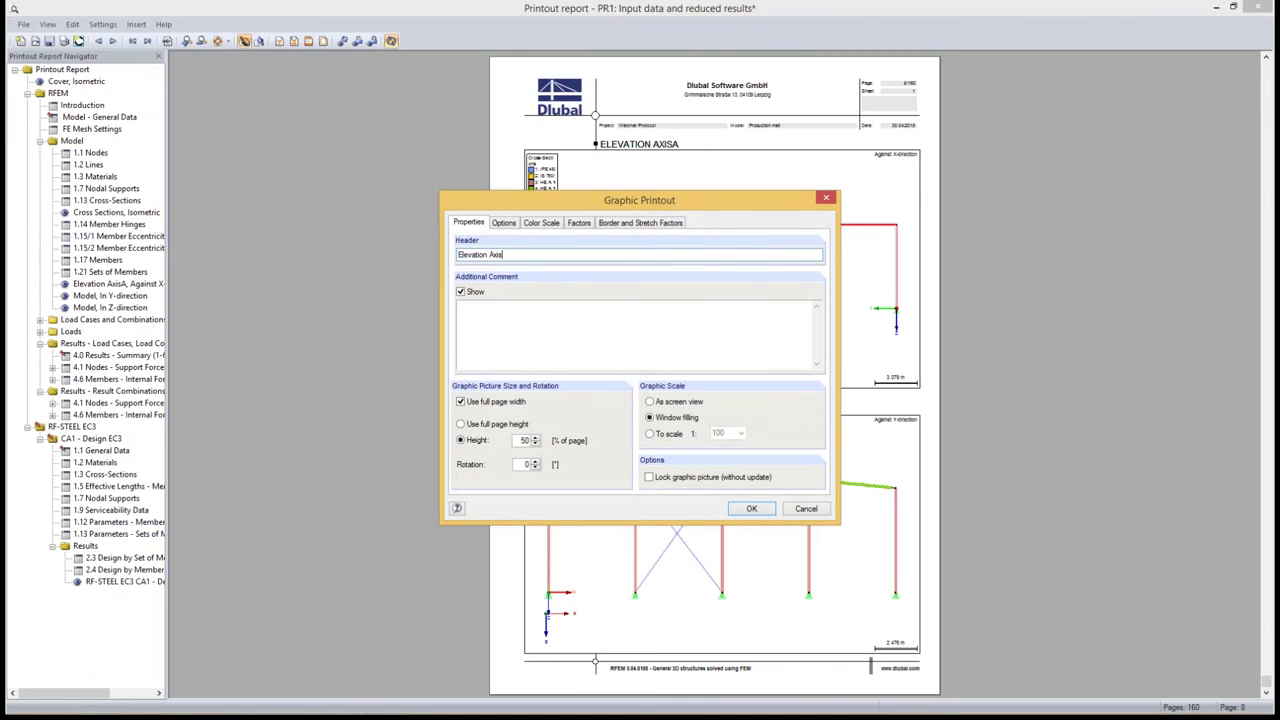
pyautogui.click(737, 510)
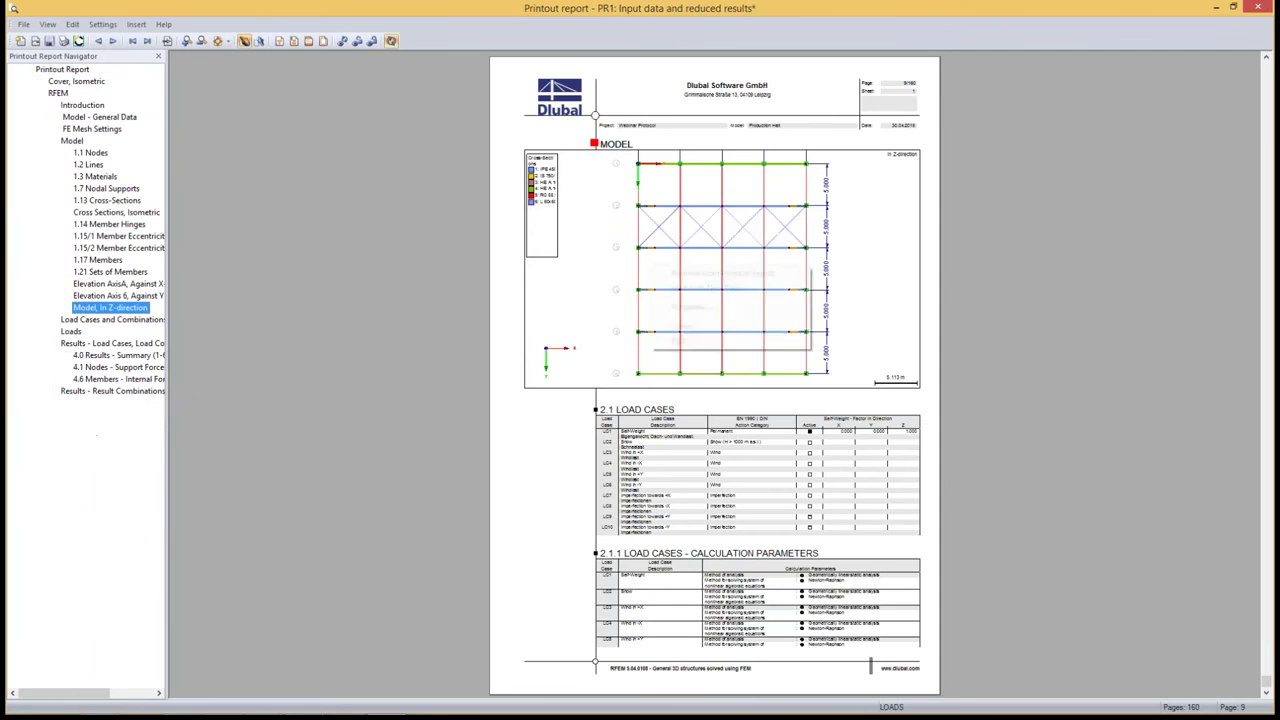
# - Turn on cross-section descriptions for every member in the top-view graphic
pyautogui.click(705, 340)
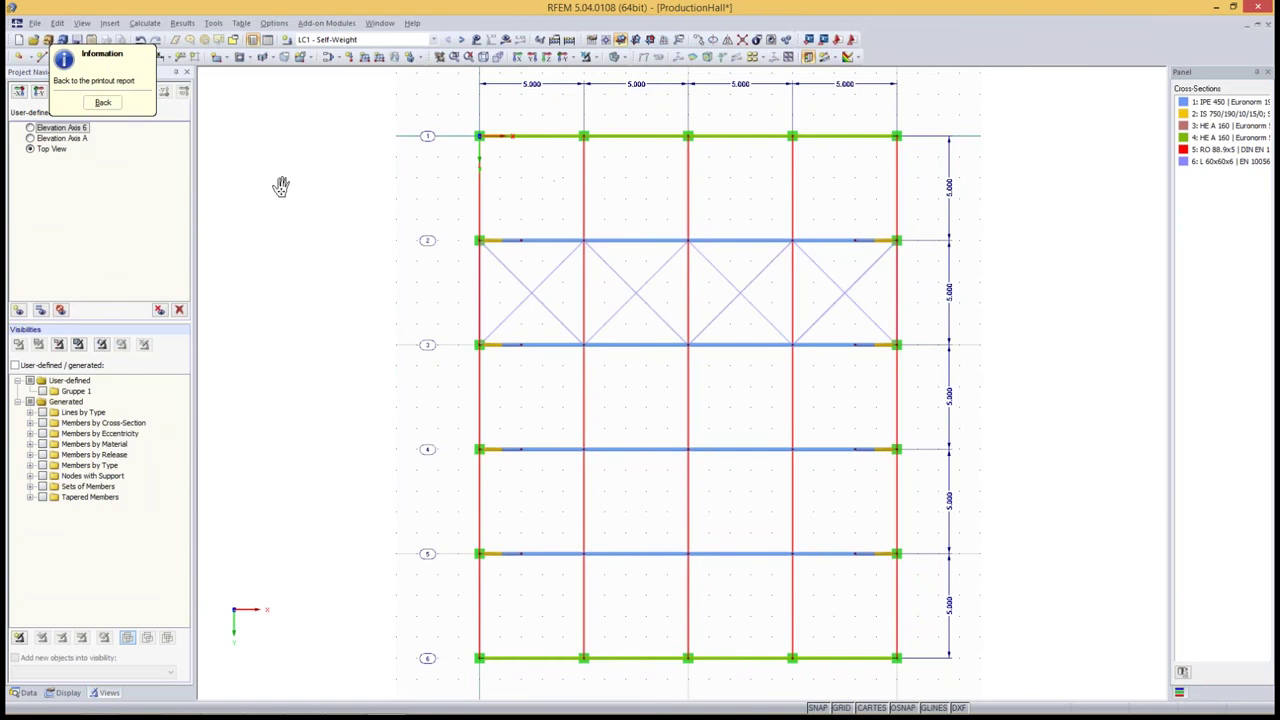
pyautogui.click(103, 102)
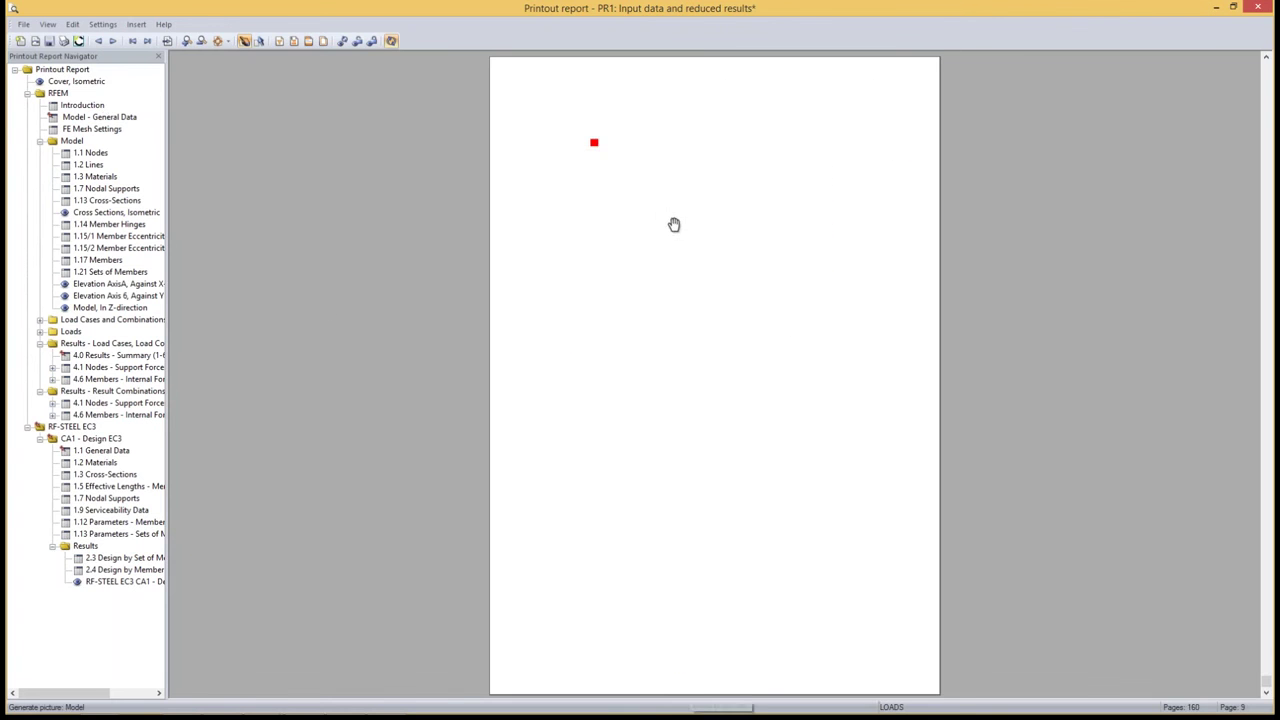
pyautogui.rightClick(697, 264)
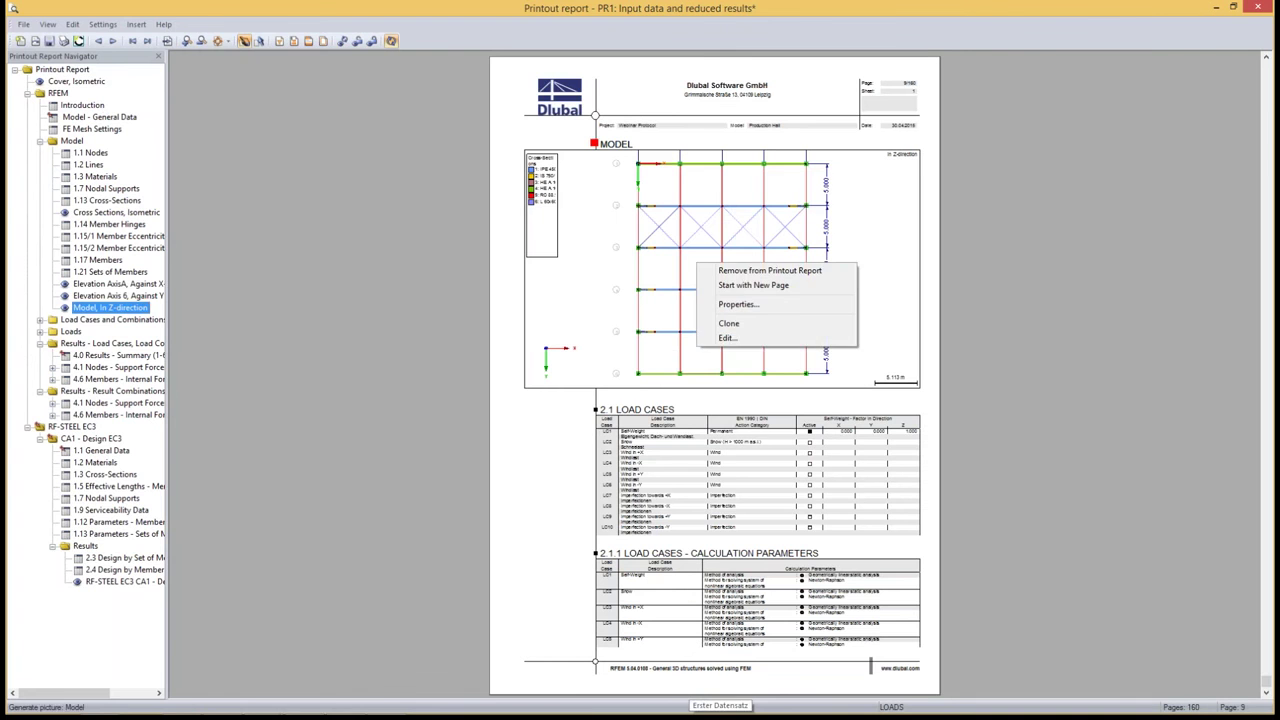
pyautogui.click(727, 338)
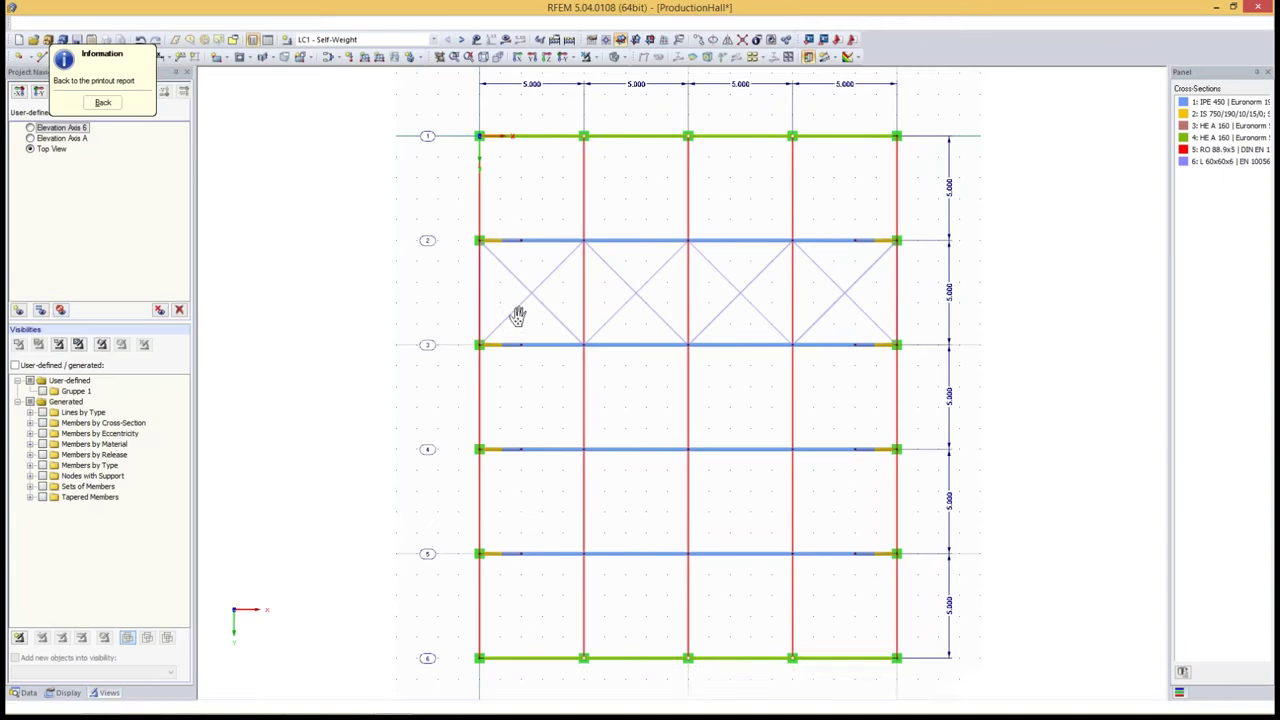
pyautogui.click(68, 692)
pyautogui.scroll(-5, 86, 378)
pyautogui.scroll(-5, 86, 378)
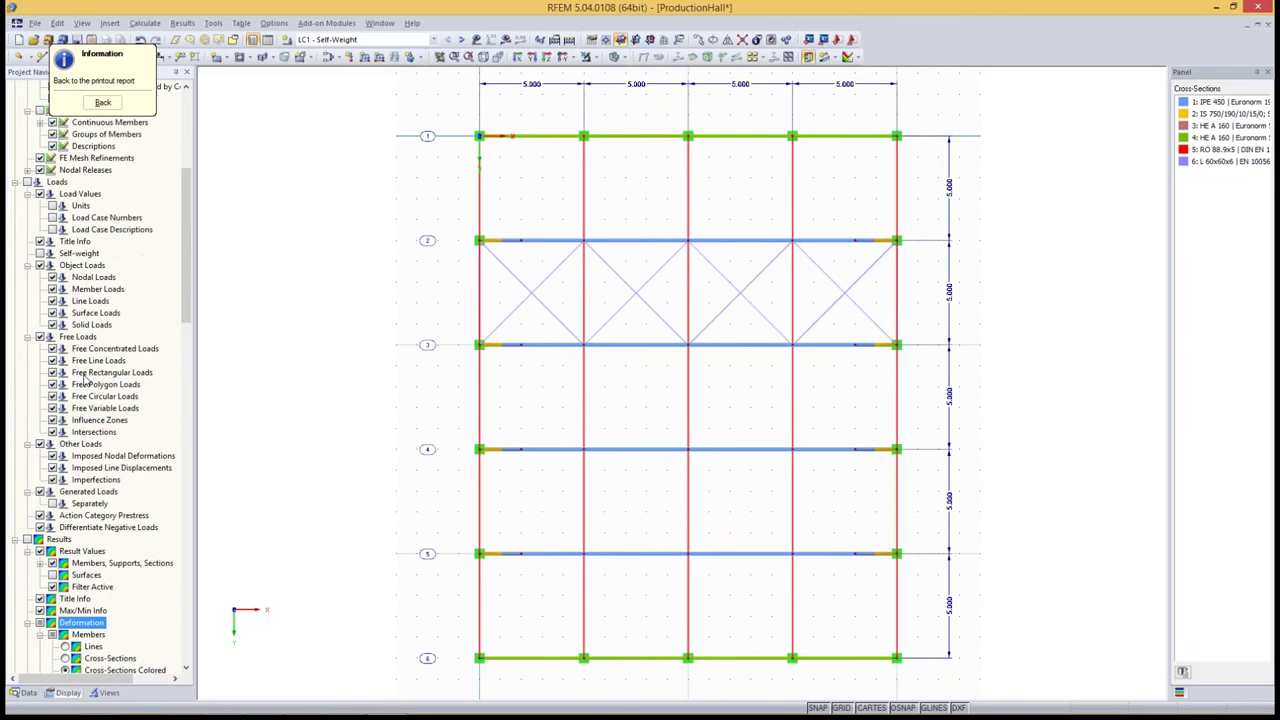
pyautogui.scroll(2, 86, 380)
pyautogui.scroll(3, 86, 380)
pyautogui.scroll(3, 86, 380)
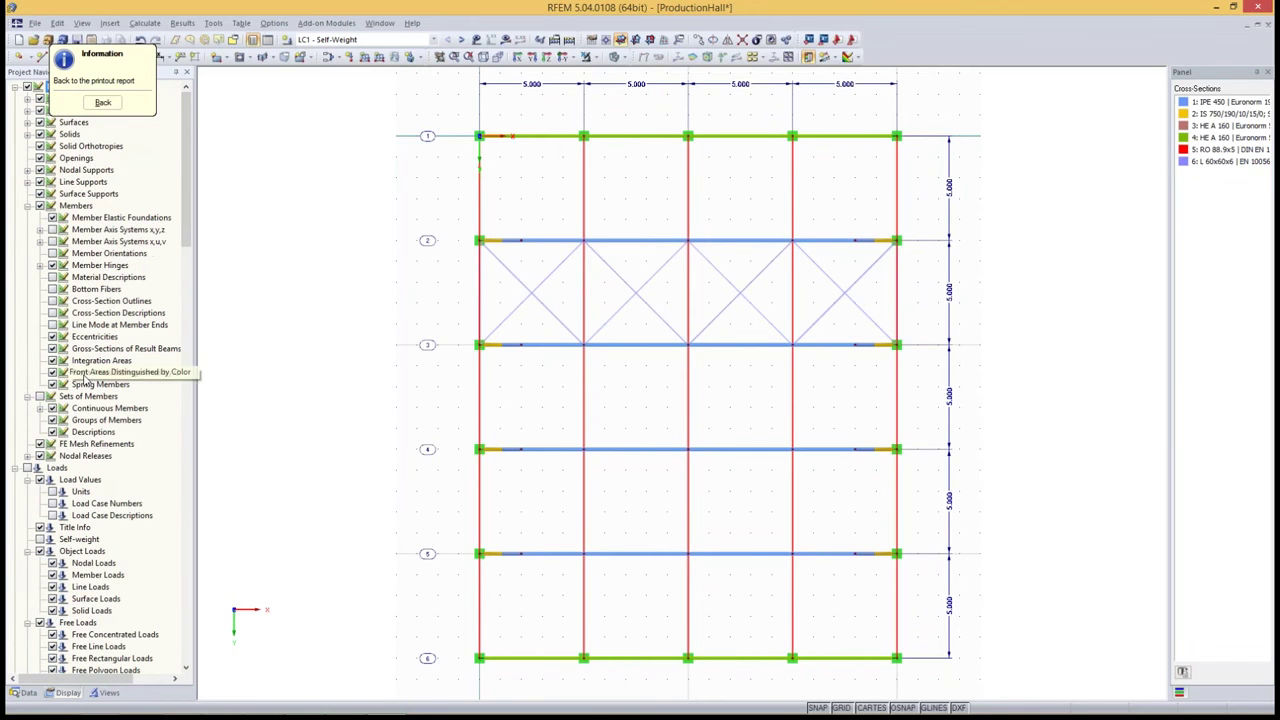
pyautogui.click(53, 313)
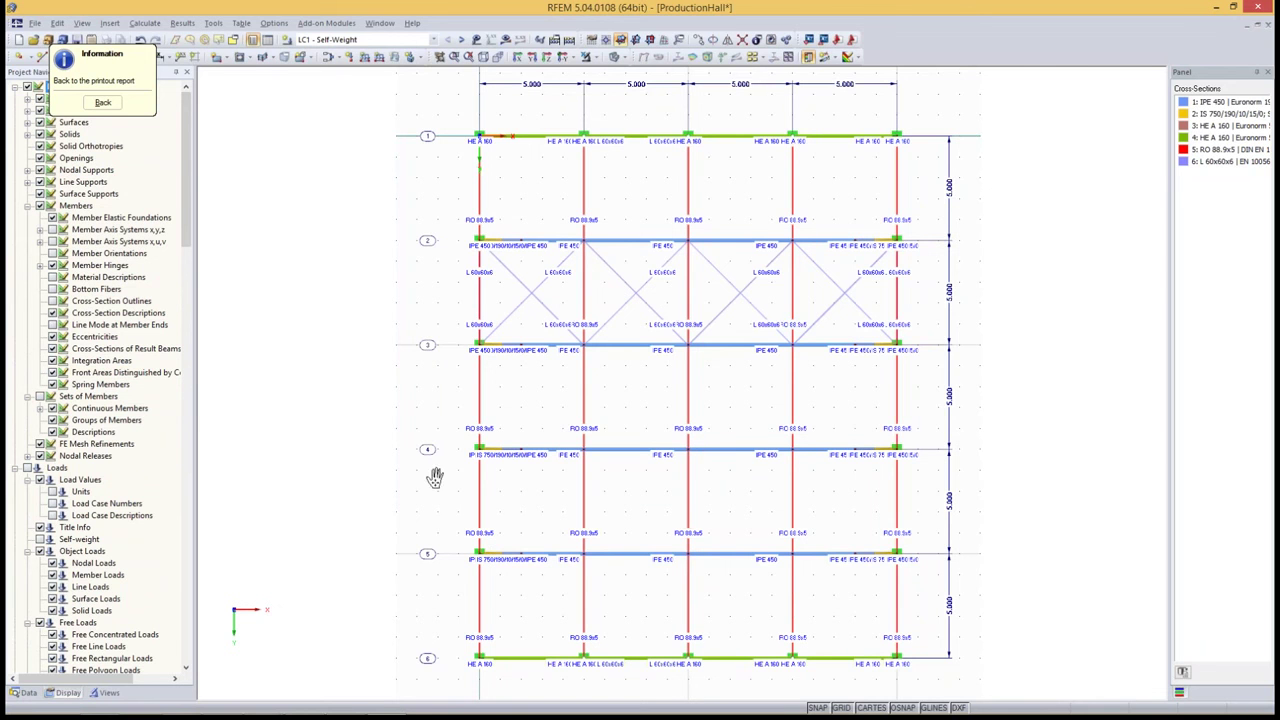
# - Set member colours to Colors According to Standard and update the report graphic
pyautogui.scroll(-5, 105, 480)
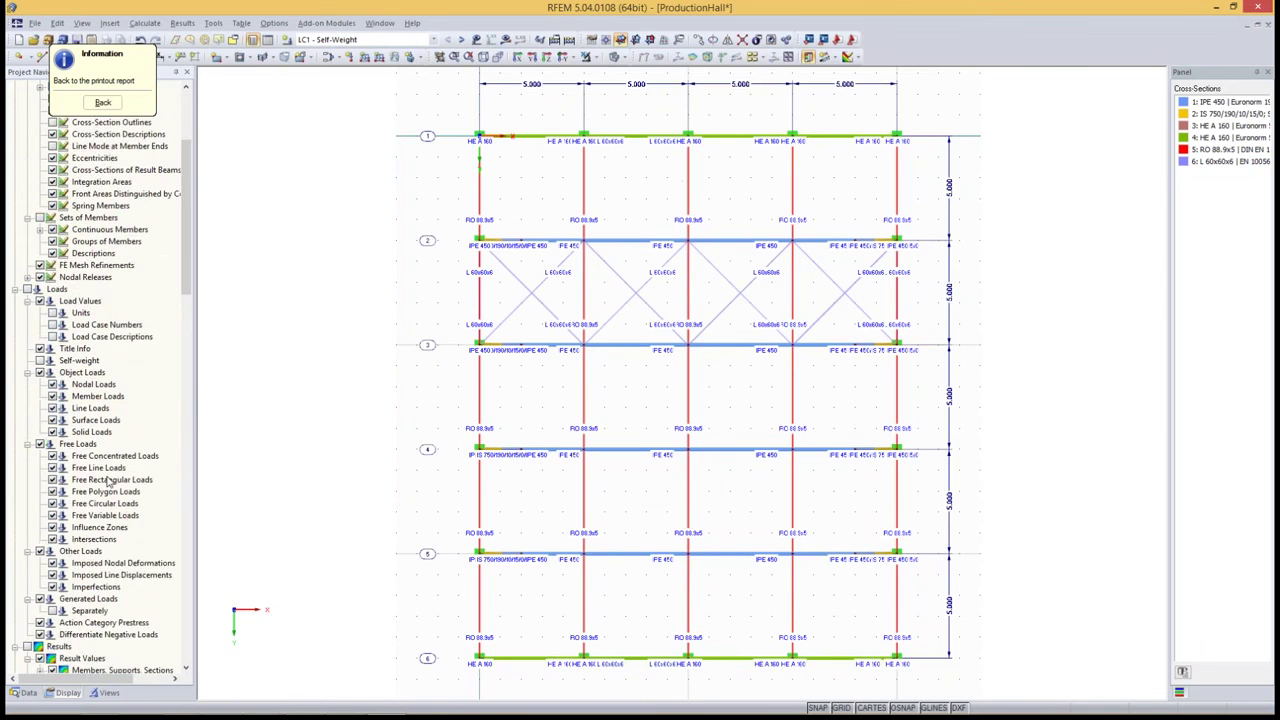
pyautogui.scroll(-6, 105, 480)
pyautogui.scroll(-5, 105, 480)
pyautogui.scroll(5, 100, 620)
pyautogui.scroll(-3, 100, 620)
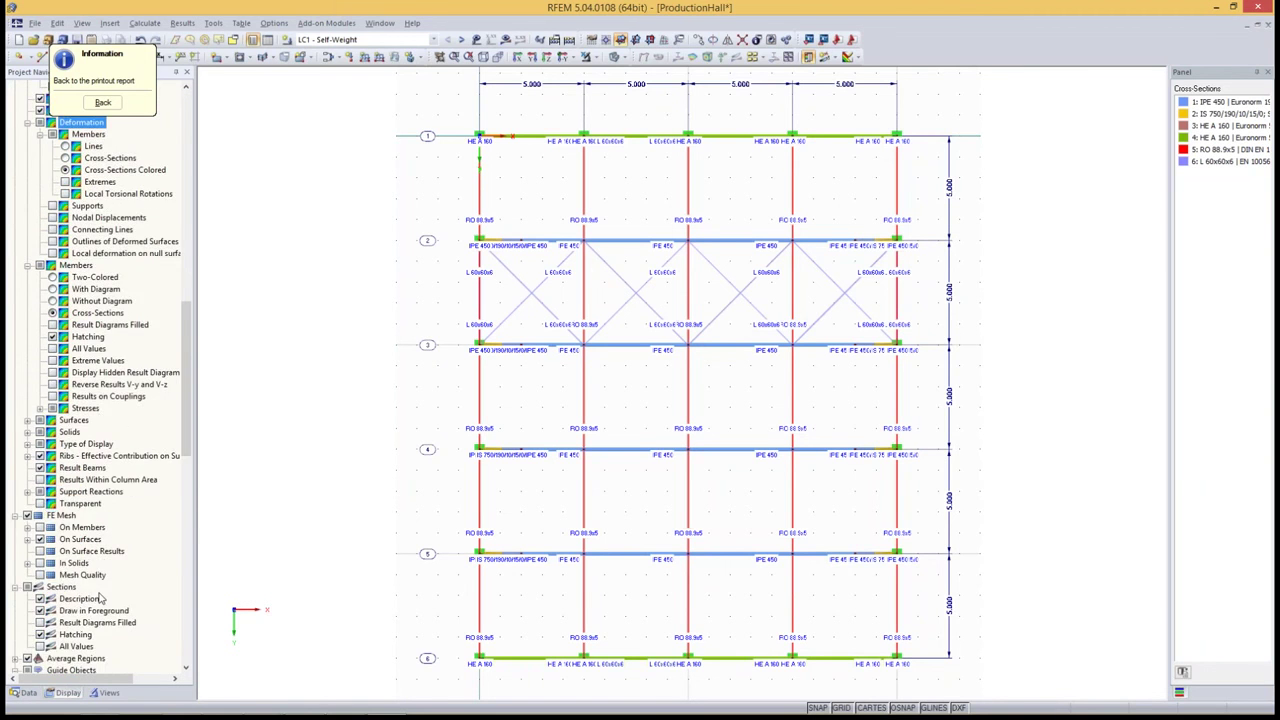
pyautogui.scroll(-10, 100, 625)
pyautogui.scroll(-2, 97, 635)
pyautogui.scroll(-5, 97, 635)
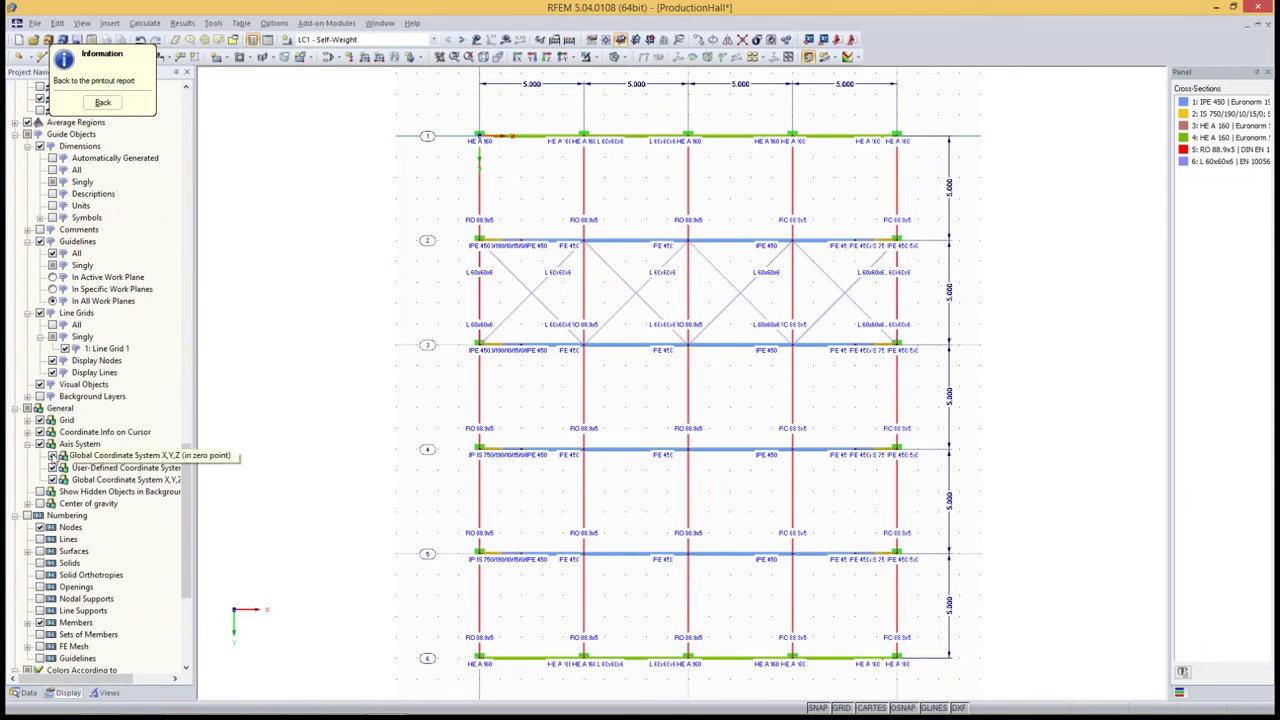
pyautogui.scroll(-5, 50, 494)
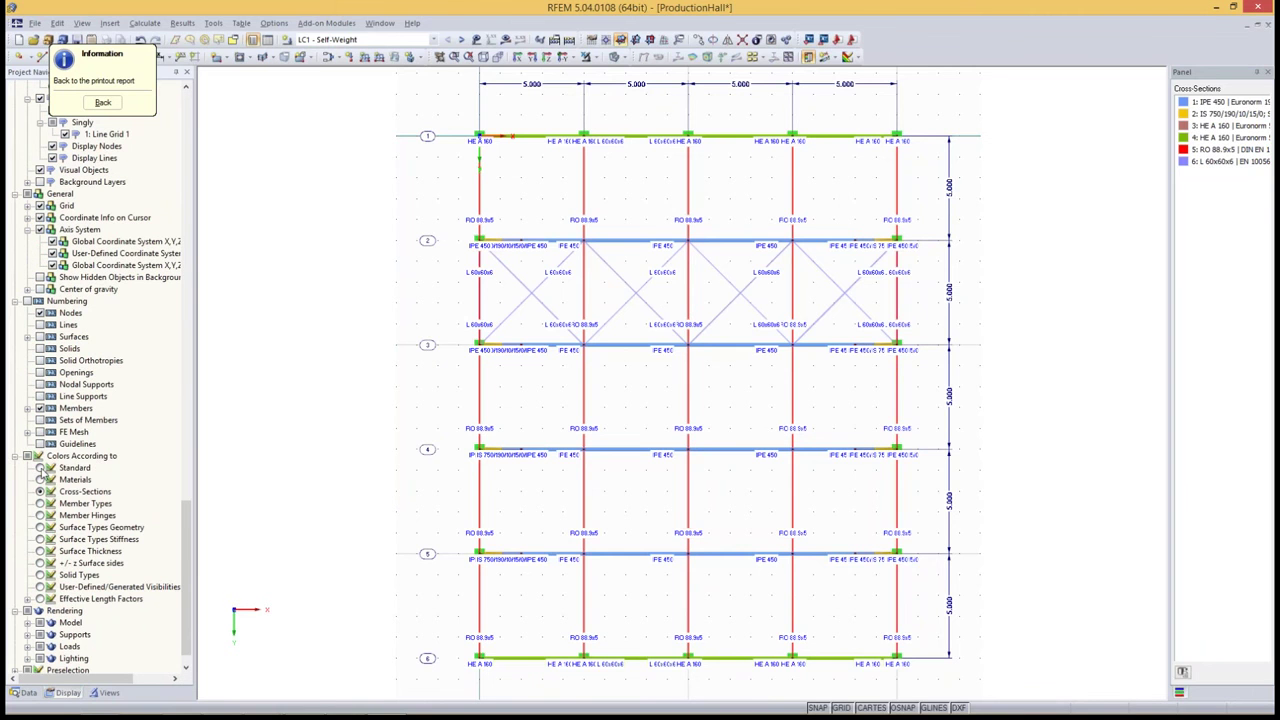
pyautogui.click(40, 468)
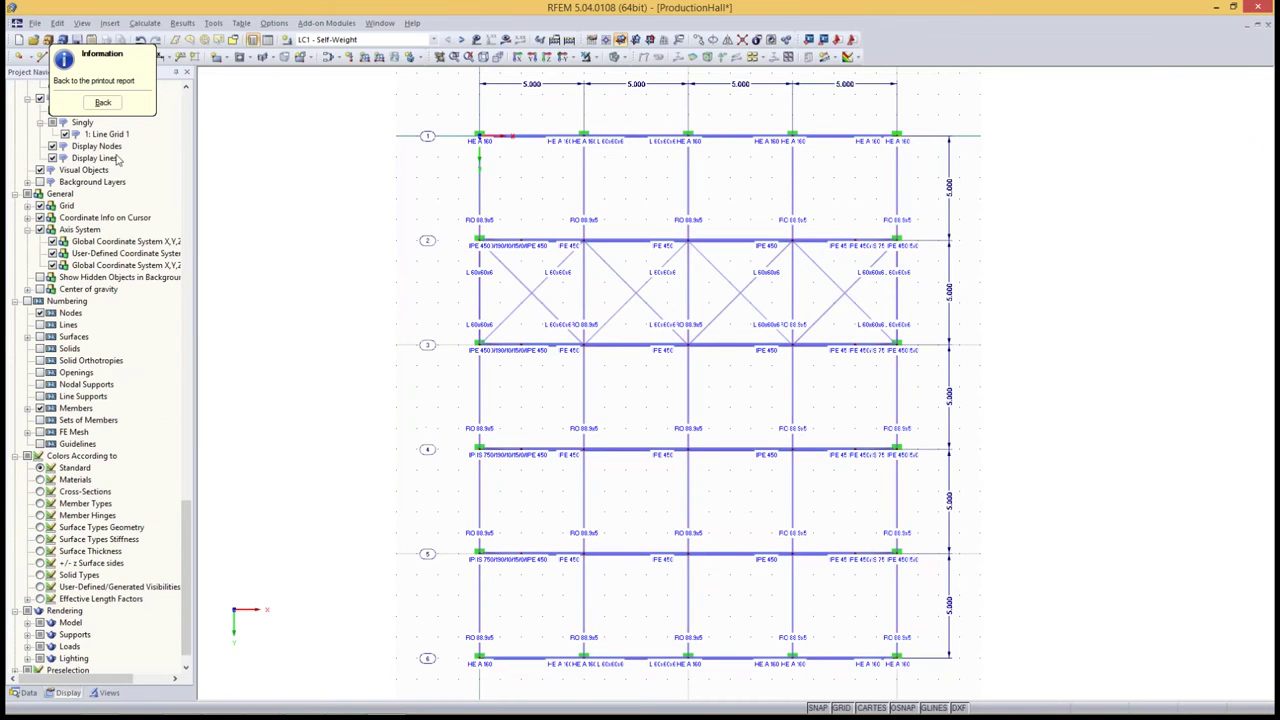
pyautogui.click(103, 102)
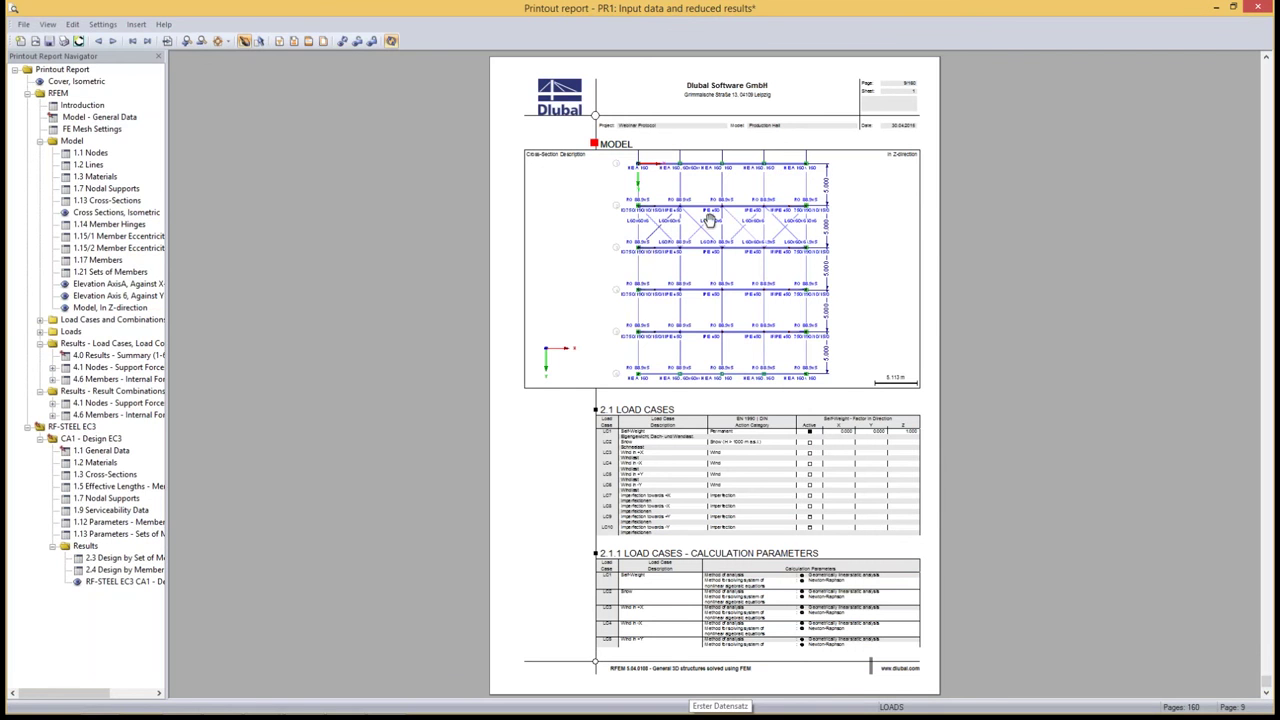
# - Give the Z-direction graphic the header 'Top View' and make it use the full page height
pyautogui.rightClick(566, 277)
pyautogui.click(605, 318)
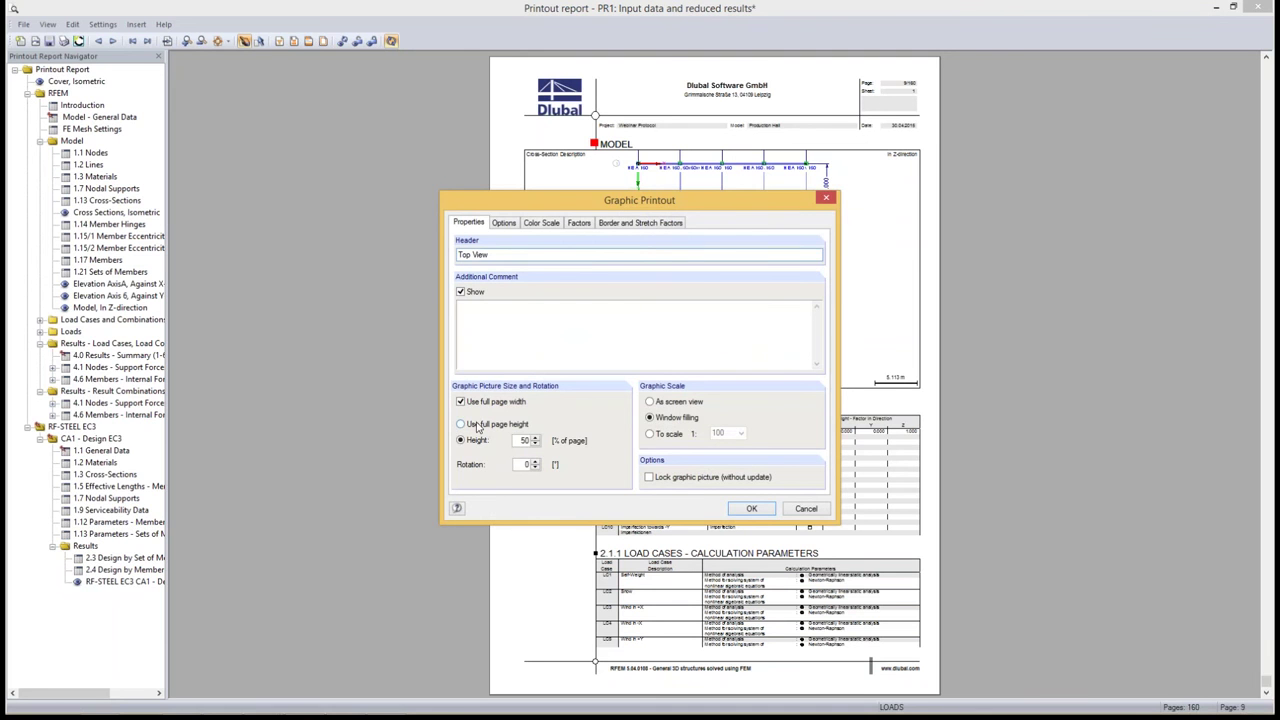
pyautogui.click(751, 510)
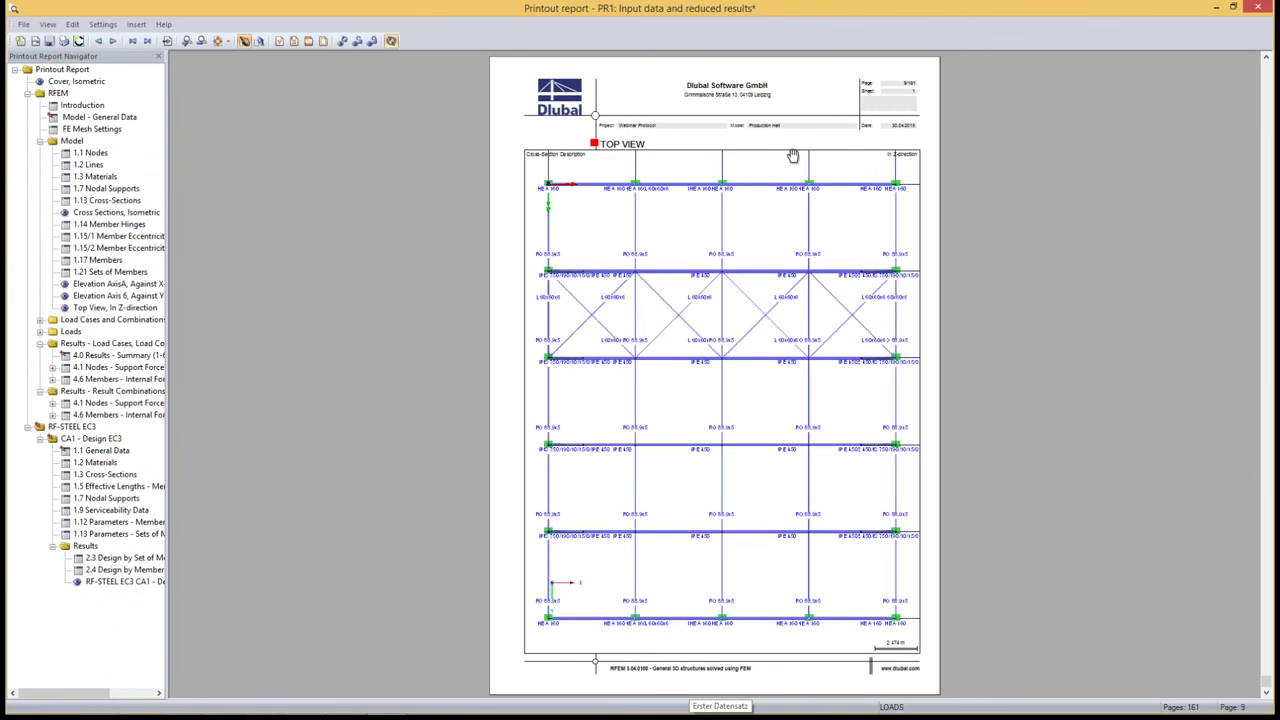
# - Scroll through the report preview and expand the Loads chapter in the navigator
pyautogui.scroll(2, 725, 558)
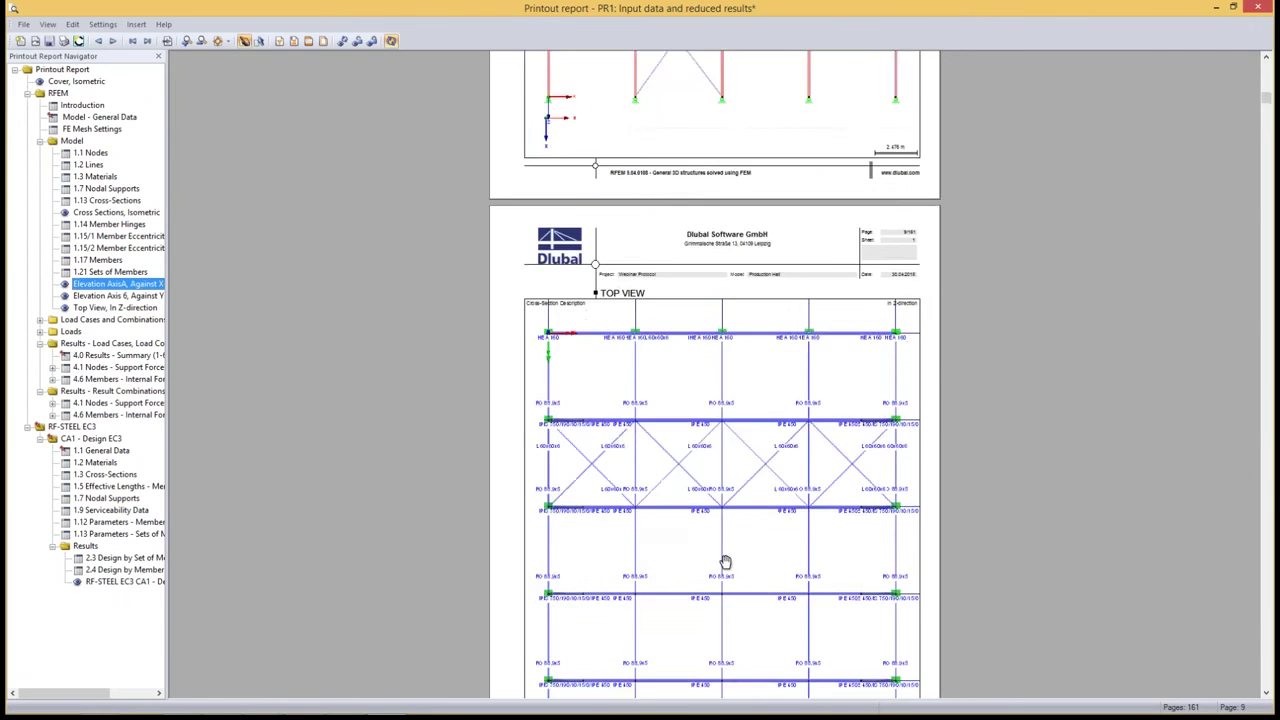
pyautogui.scroll(3, 732, 557)
pyautogui.scroll(2, 732, 557)
pyautogui.scroll(4, 732, 555)
pyautogui.scroll(-2, 733, 550)
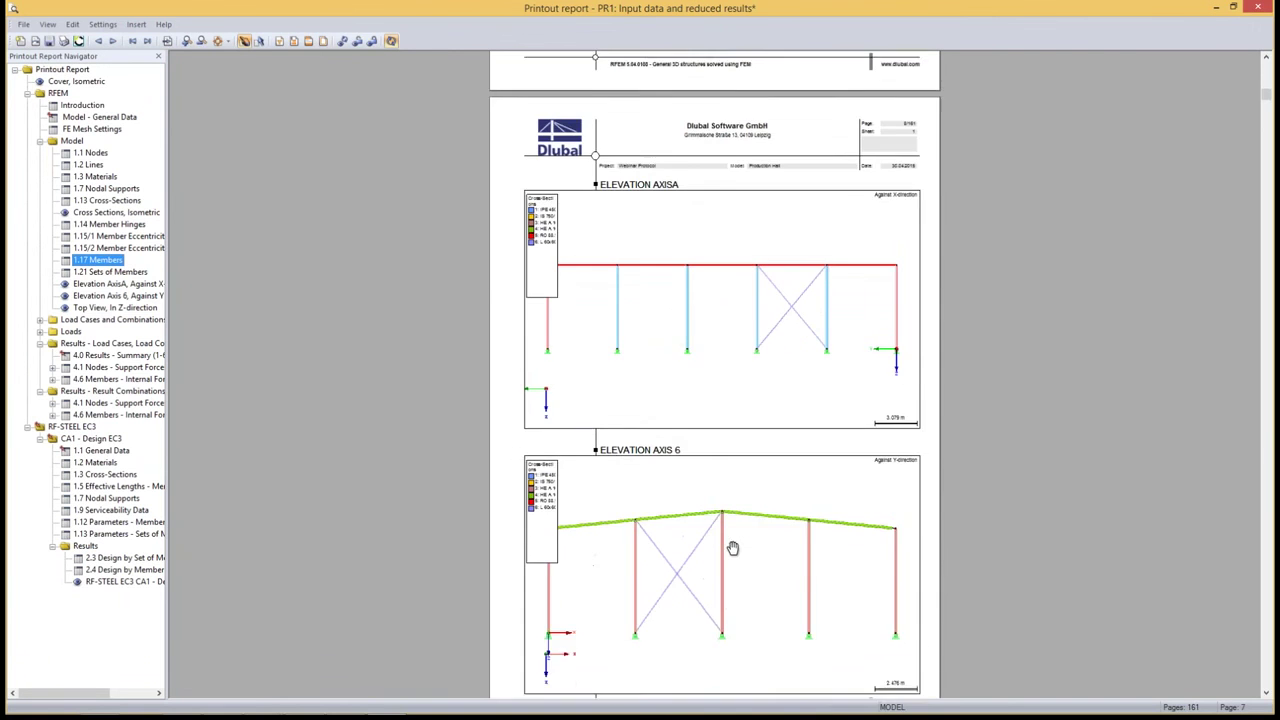
pyautogui.scroll(5, 737, 443)
pyautogui.scroll(3, 743, 435)
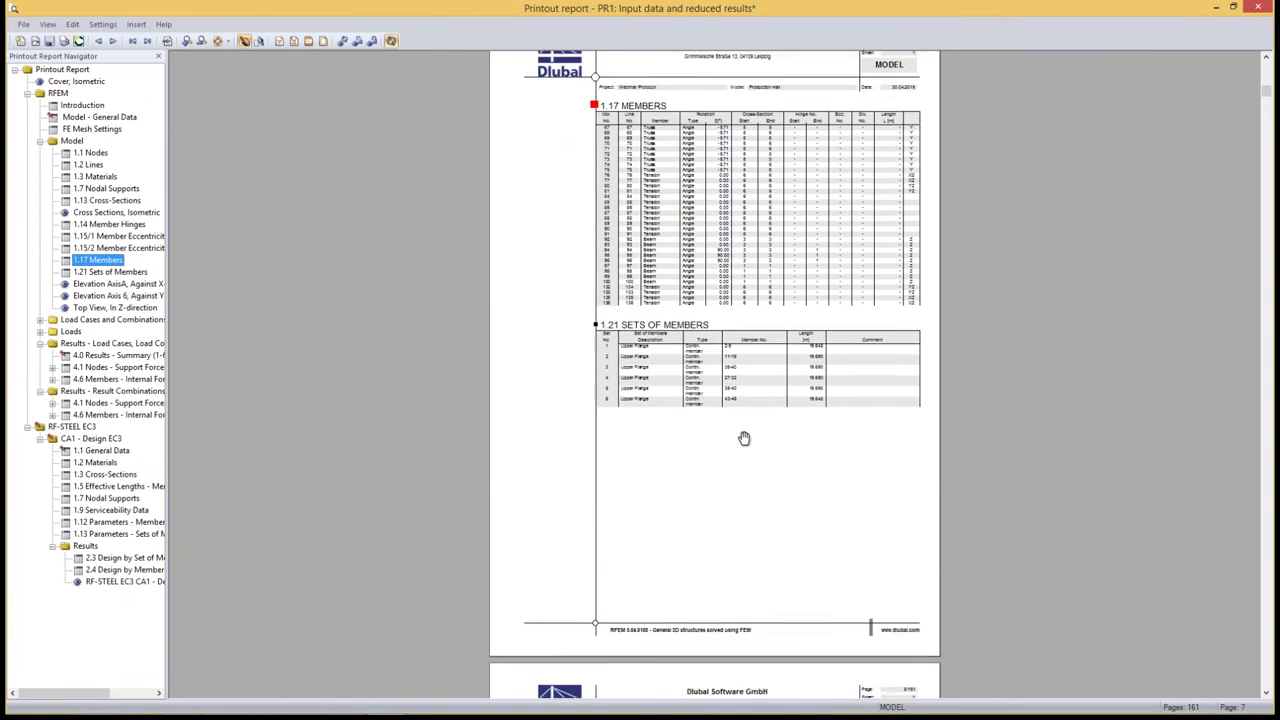
pyautogui.scroll(-1, 743, 437)
pyautogui.scroll(-2, 742, 437)
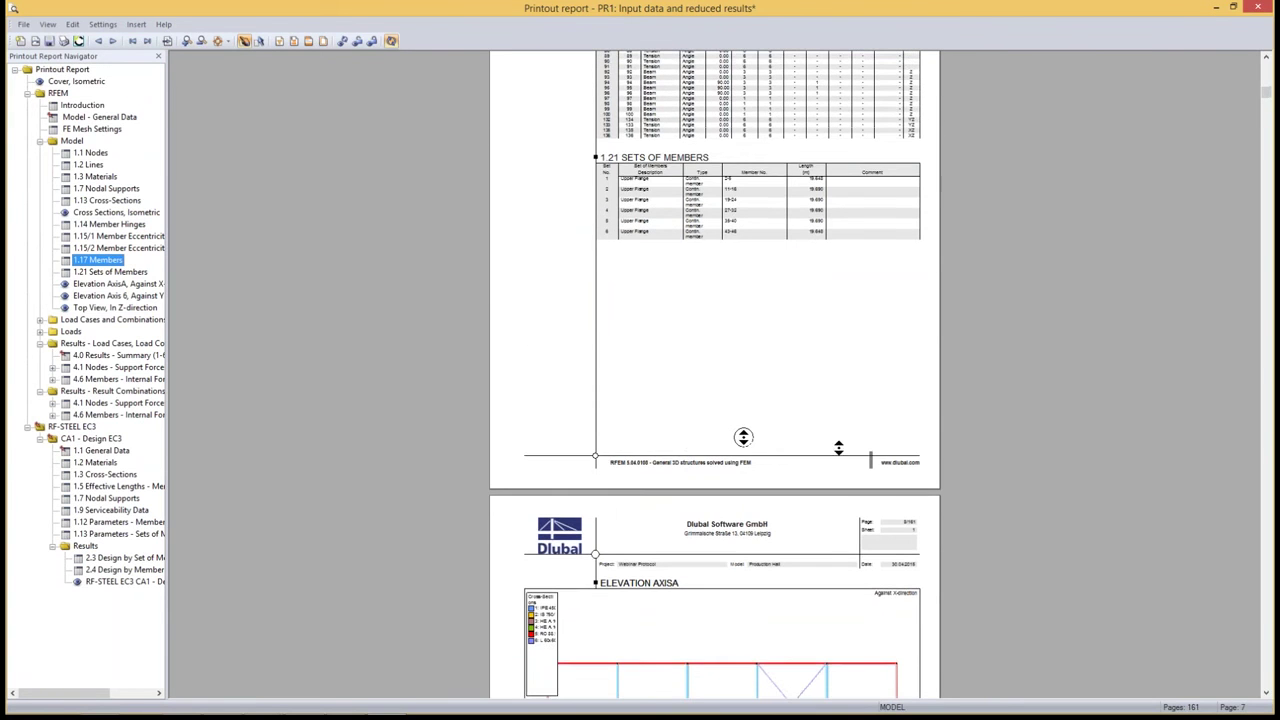
pyautogui.scroll(-3, 745, 460)
pyautogui.scroll(-4, 747, 493)
pyautogui.scroll(-3, 747, 492)
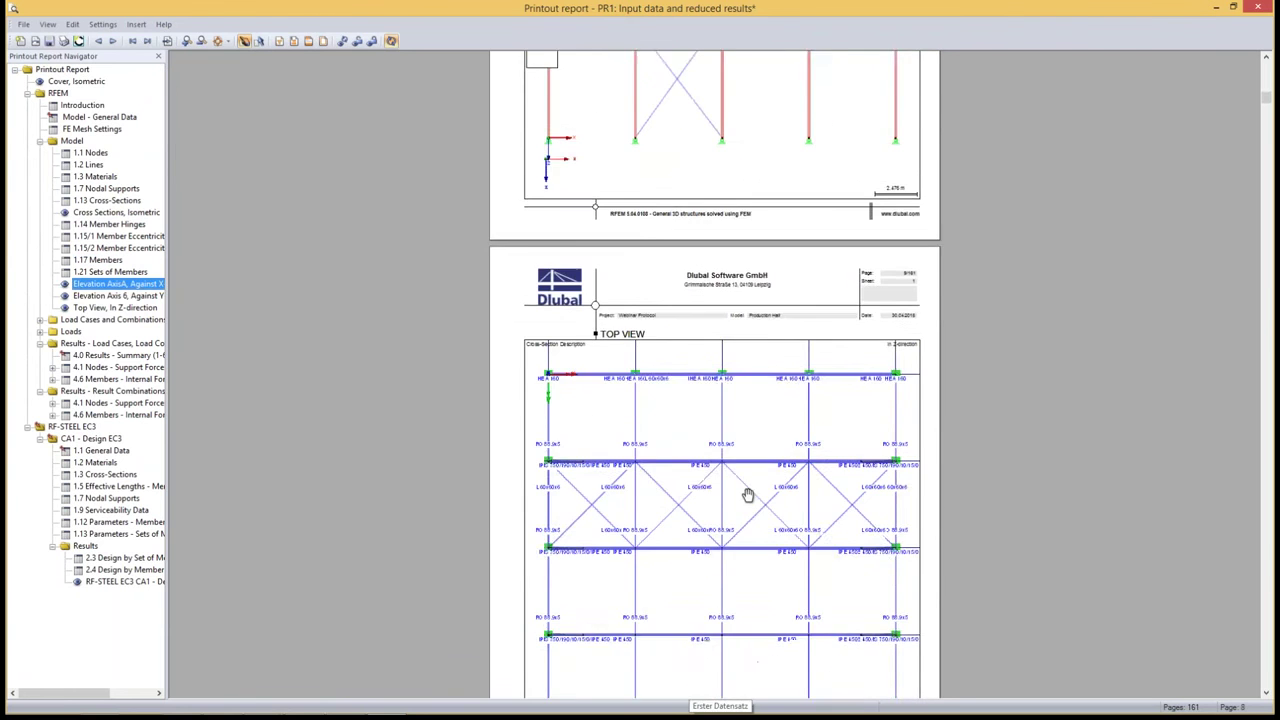
pyautogui.scroll(-3, 747, 492)
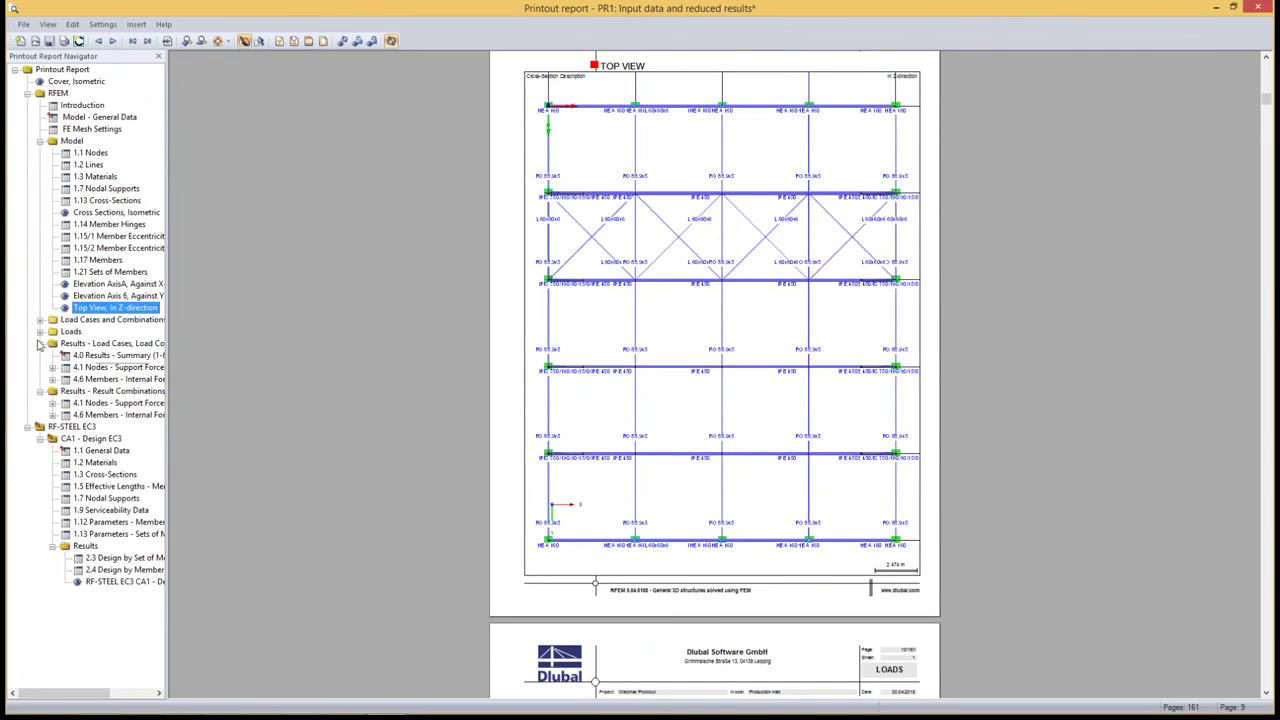
pyautogui.click(40, 331)
# - Preview the LC1 Self-Weight loads, the LC1 isometric graphic, then the LC2 Snow isometric graphic
pyautogui.scroll(-3, 90, 350)
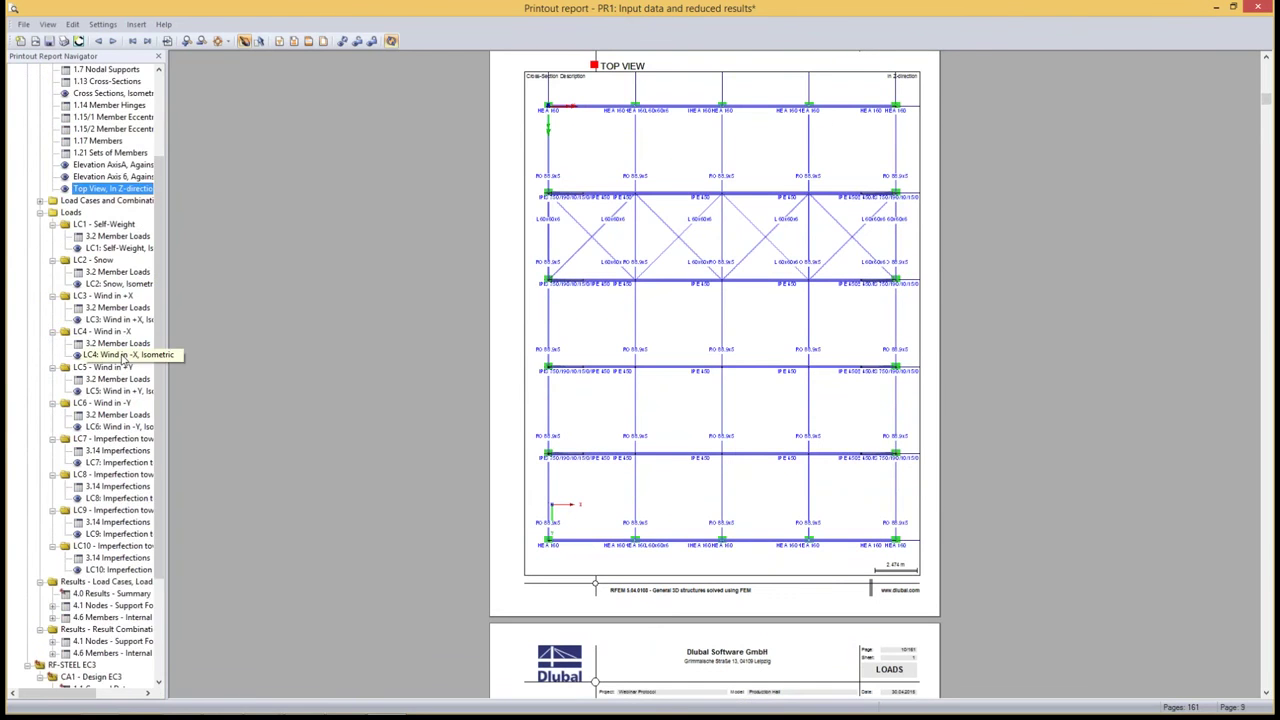
pyautogui.scroll(-1, 98, 203)
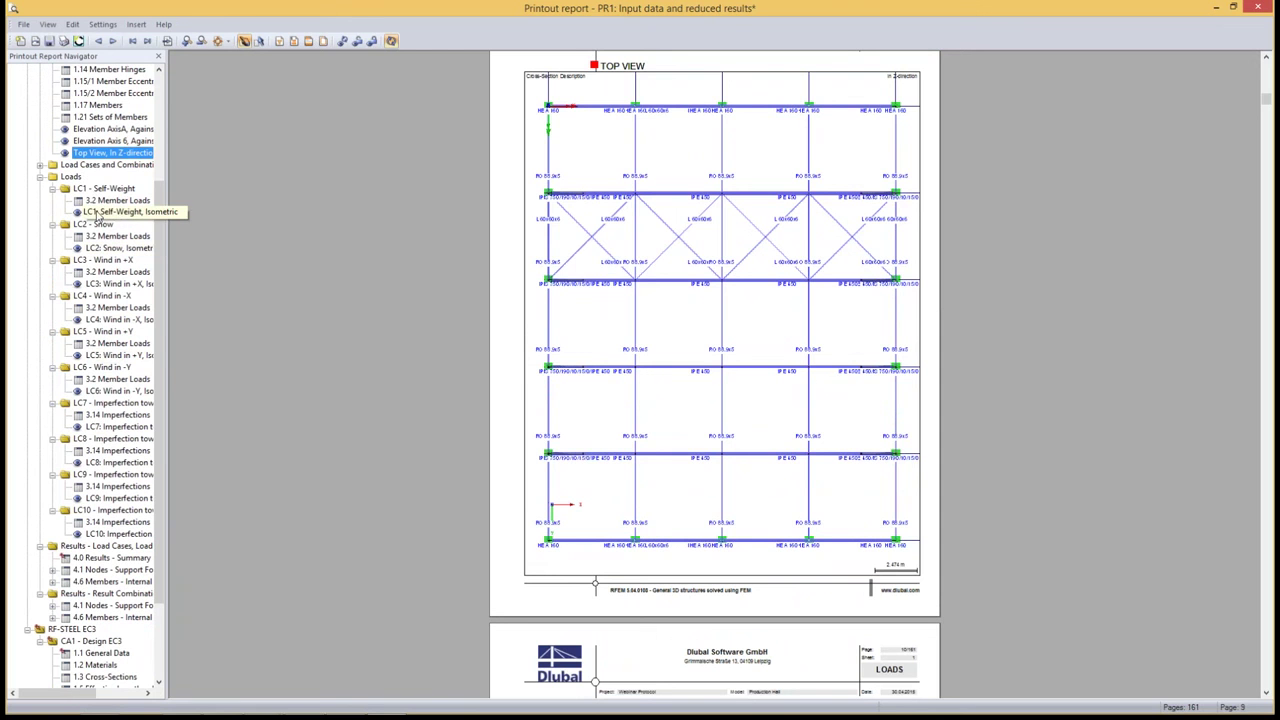
pyautogui.click(103, 188)
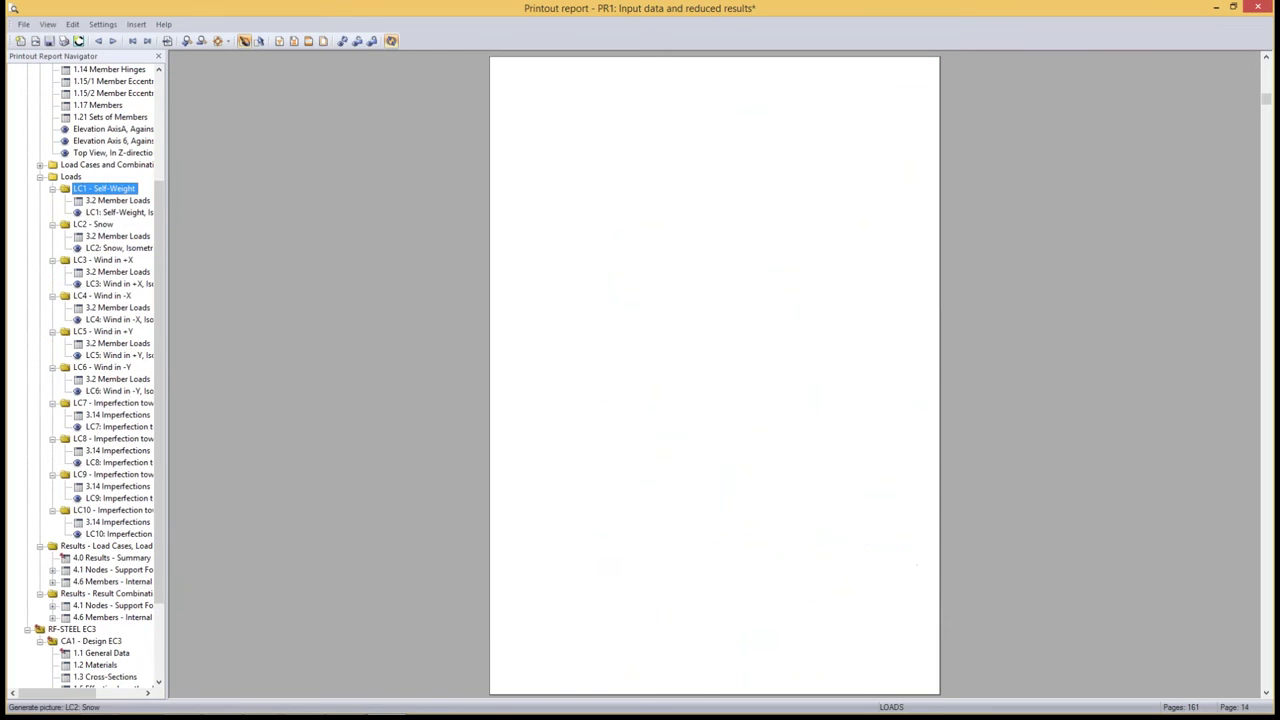
pyautogui.click(118, 212)
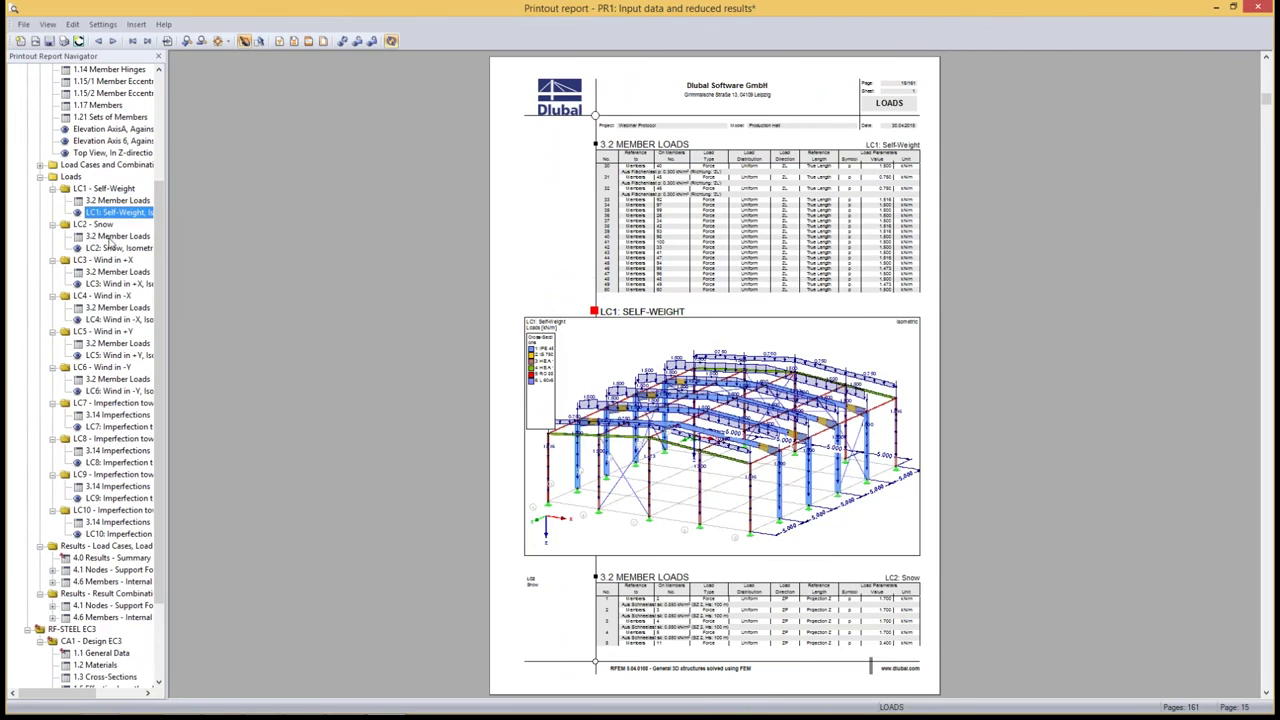
pyautogui.click(112, 247)
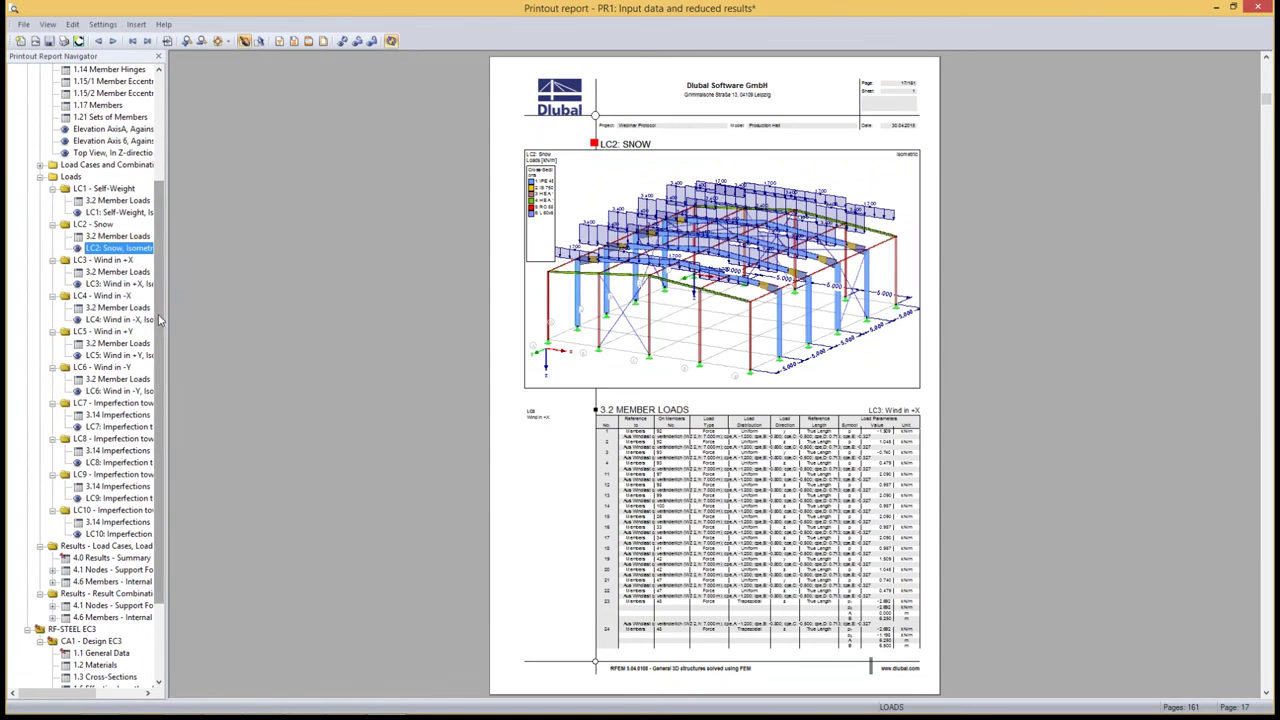
pyautogui.moveTo(158, 319); pyautogui.dragTo(166, 338)
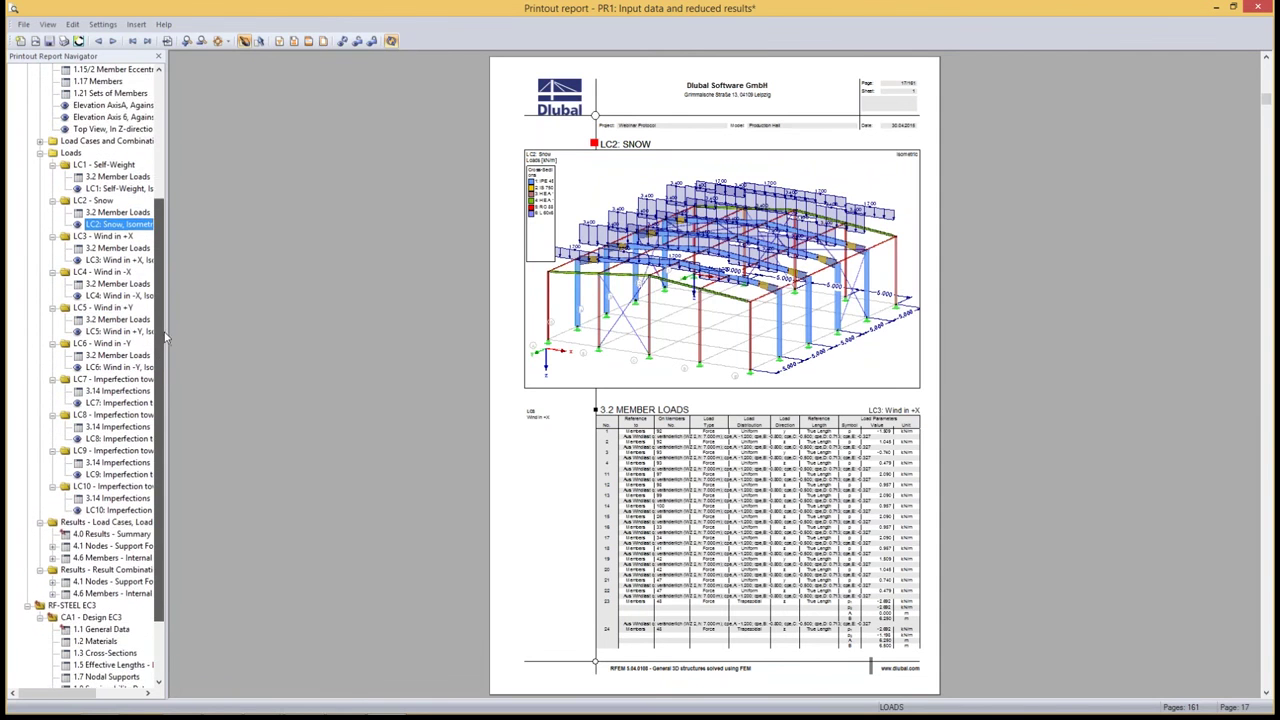
pyautogui.moveTo(166, 338); pyautogui.dragTo(166, 370)
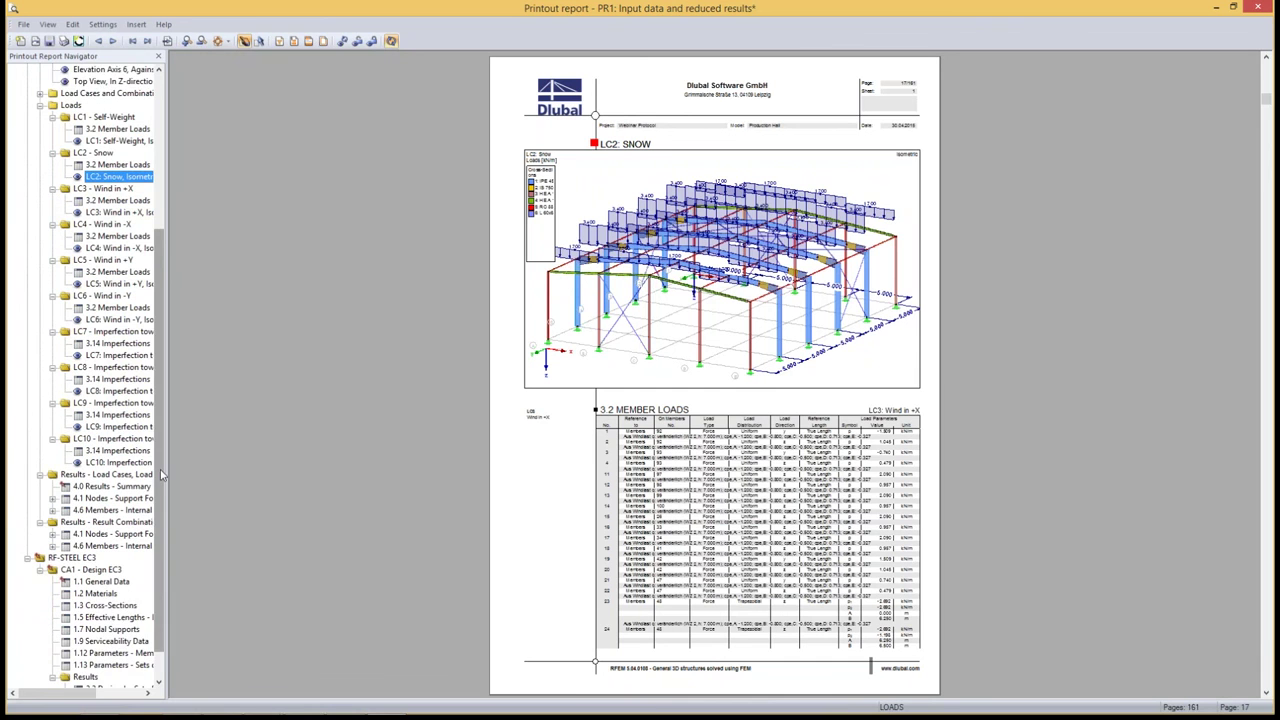
pyautogui.moveTo(160, 476); pyautogui.dragTo(168, 517)
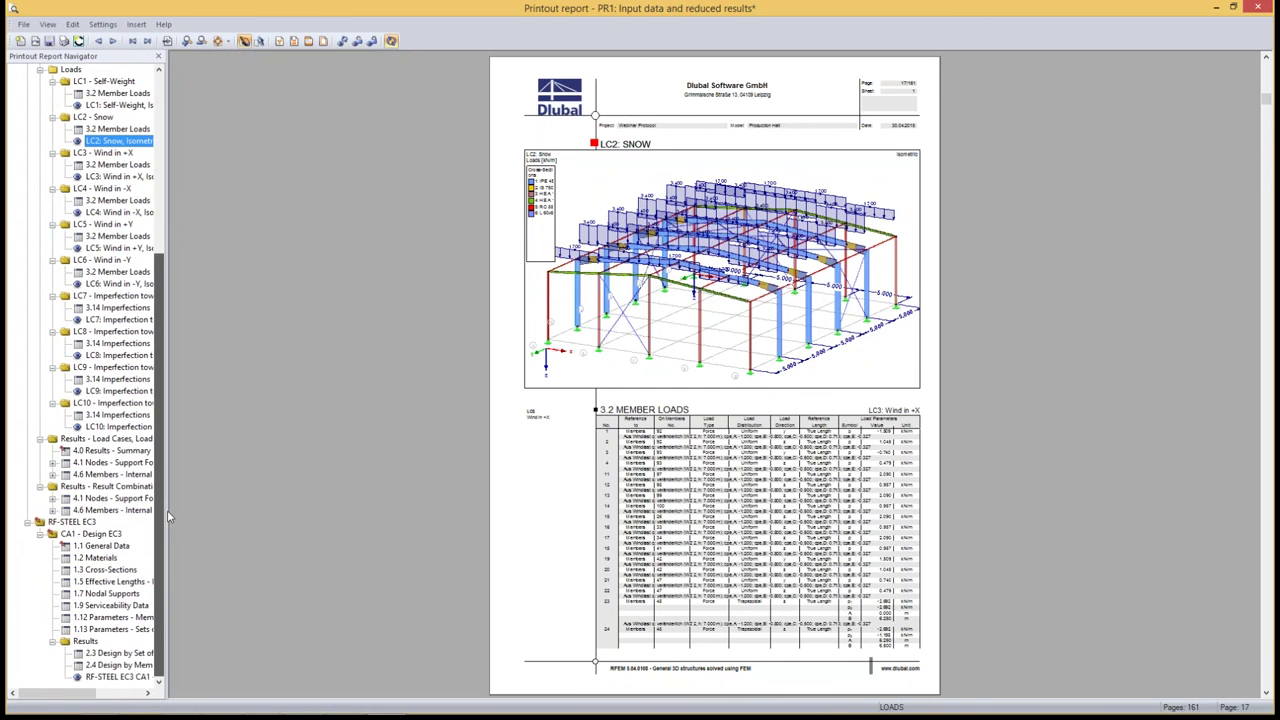
# - Jump to the RF-STEEL EC3 CA1 design graphic, then page back to page 159's 1.13 Parameters tables
pyautogui.click(130, 677)
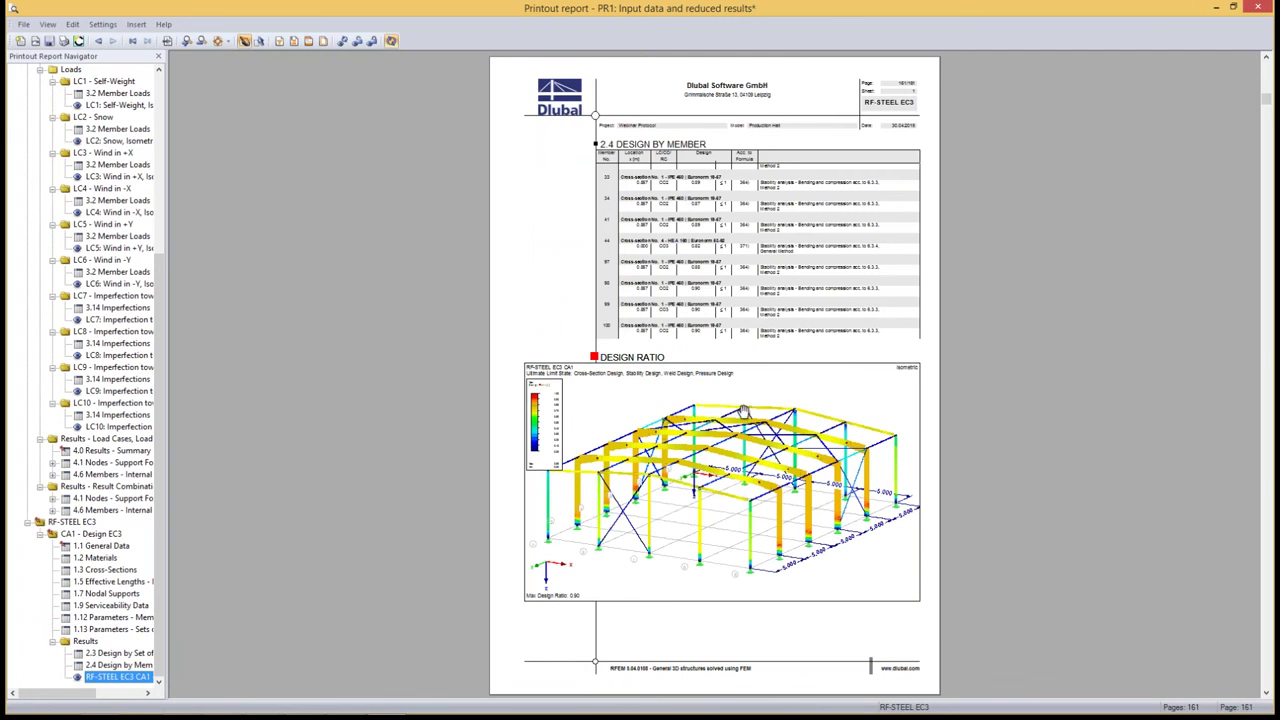
pyautogui.scroll(2, 454, 372)
pyautogui.scroll(3, 455, 372)
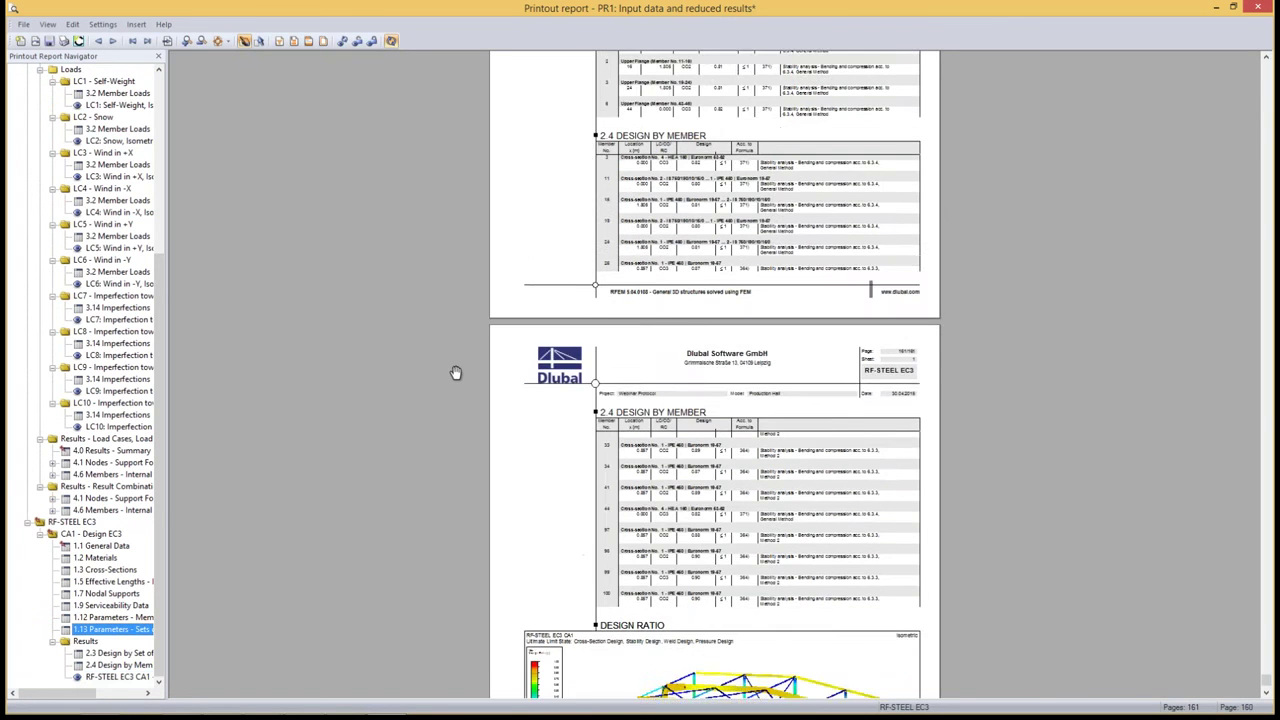
pyautogui.scroll(2, 455, 372)
pyautogui.scroll(2, 455, 372)
pyautogui.scroll(3, 455, 372)
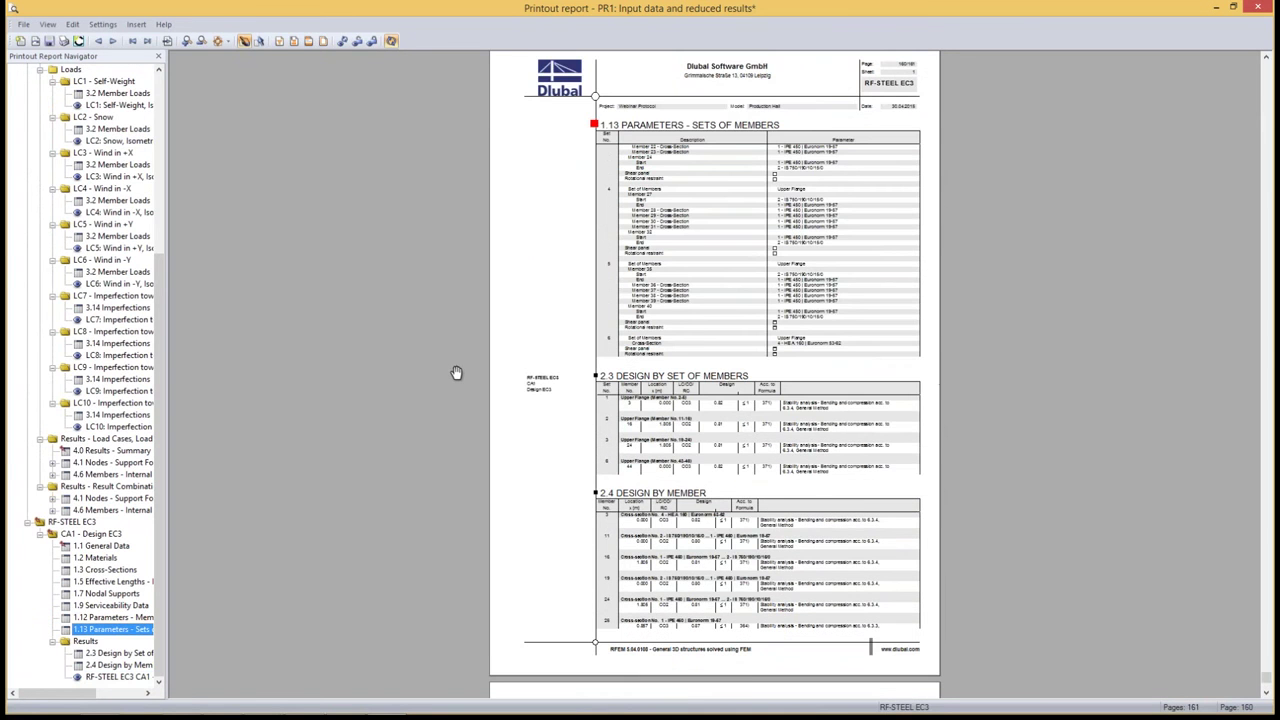
pyautogui.scroll(3, 455, 372)
pyautogui.scroll(3, 357, 430)
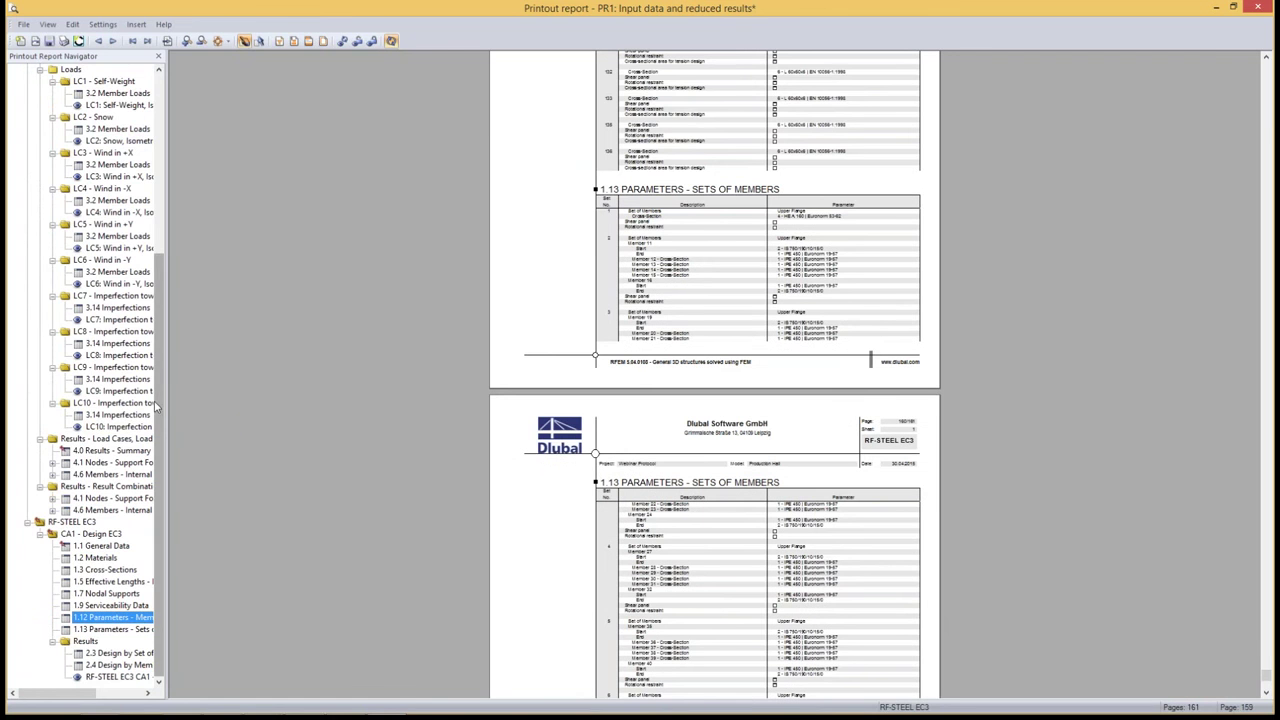
pyautogui.moveTo(159, 370); pyautogui.dragTo(159, 192)
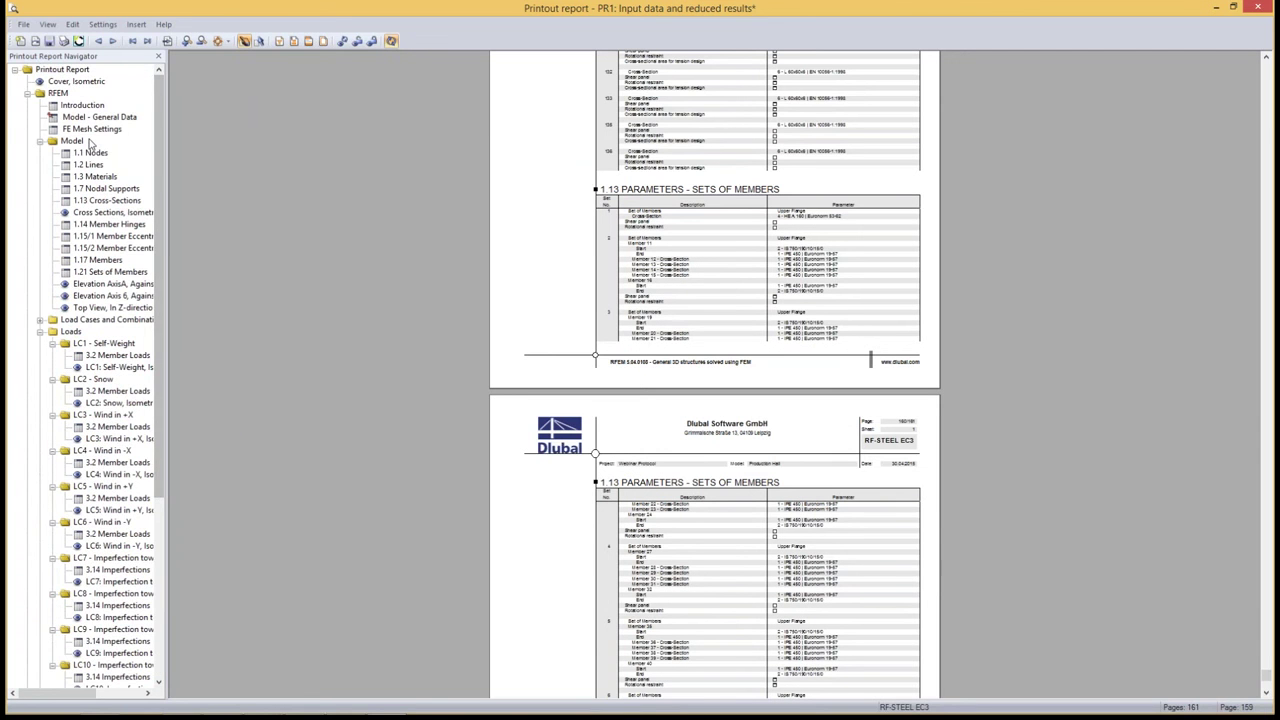
pyautogui.scroll(-1, 108, 318)
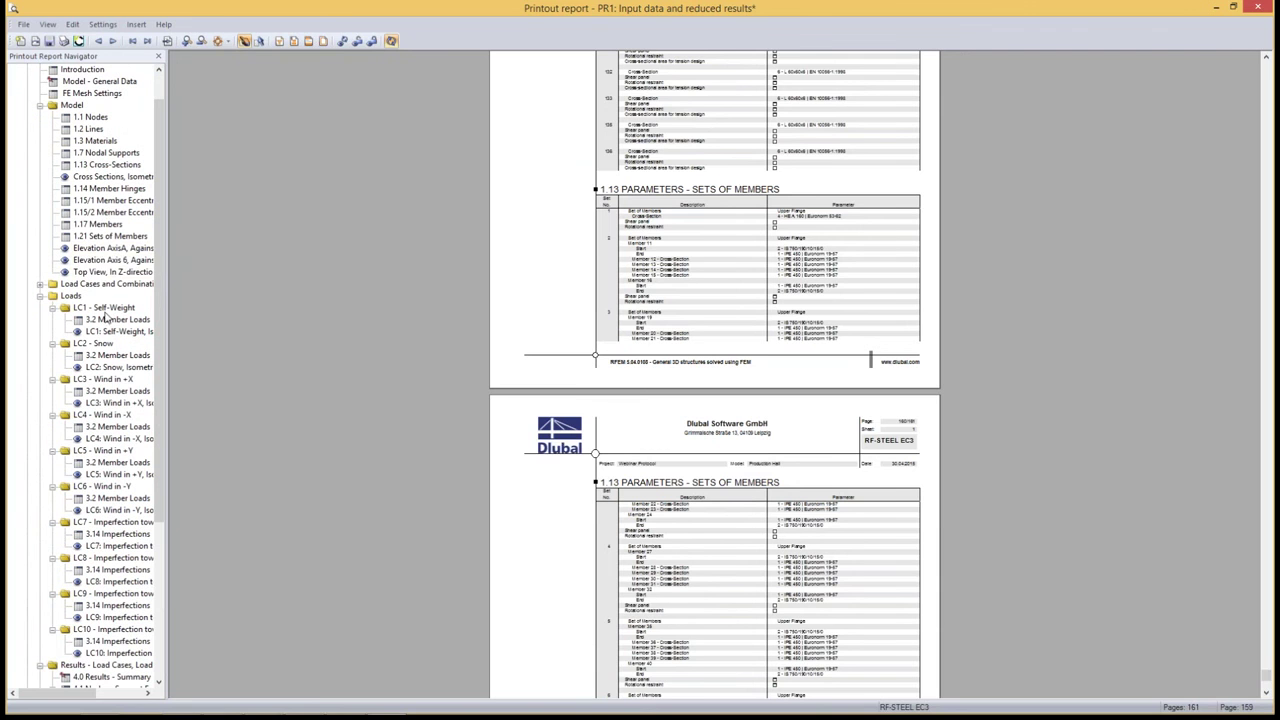
# - Show the 1.17 Members table on page 6, below the member eccentricities tables
pyautogui.rightClick(92, 226)
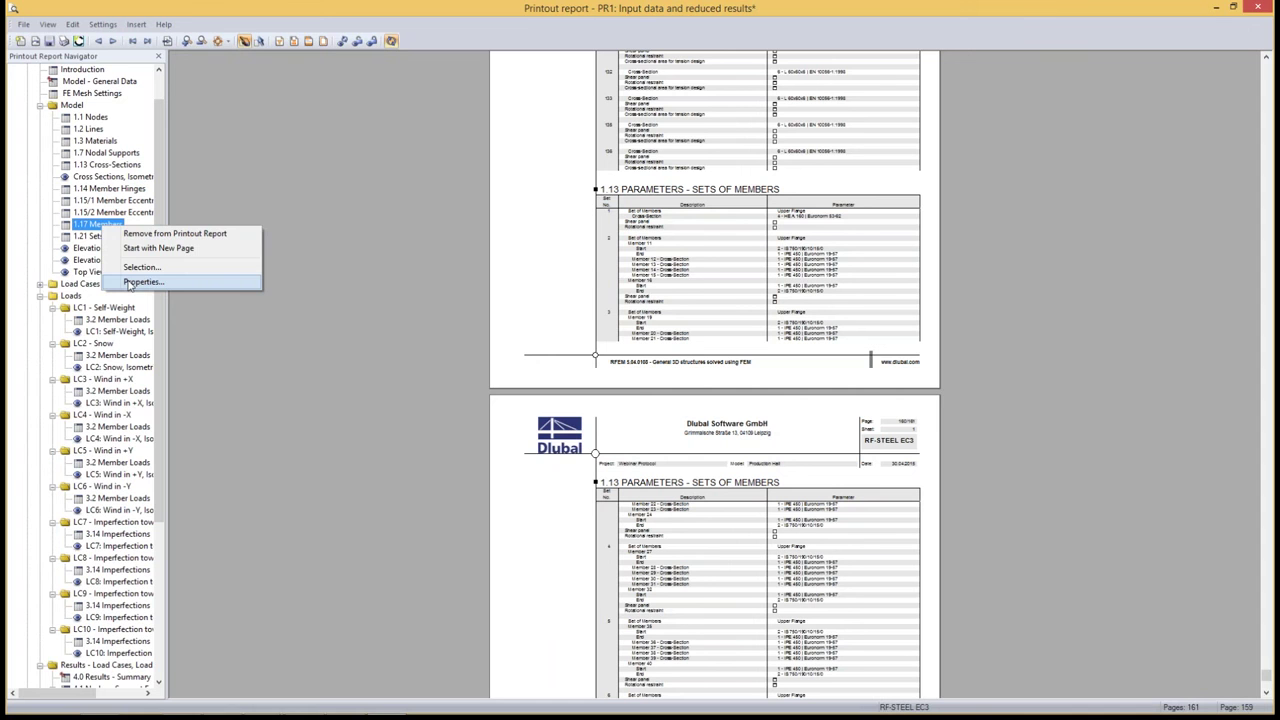
pyautogui.click(253, 36)
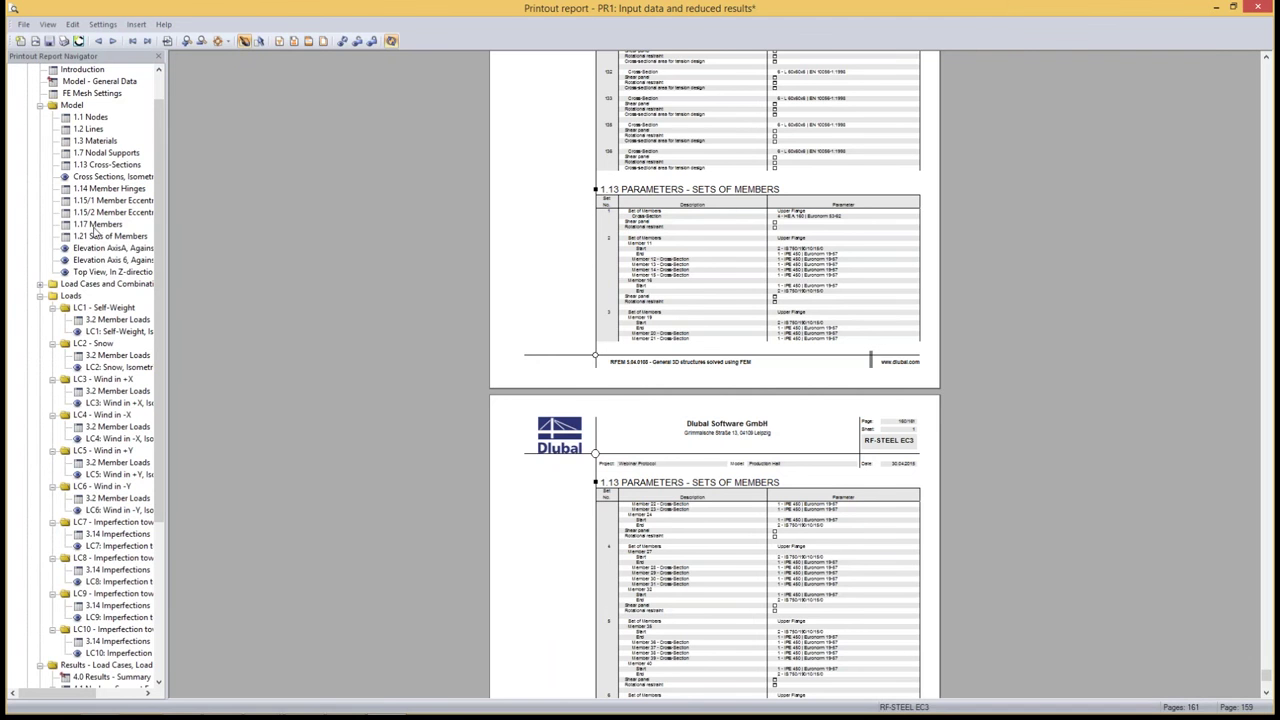
pyautogui.rightClick(95, 231)
pyautogui.click(83, 228)
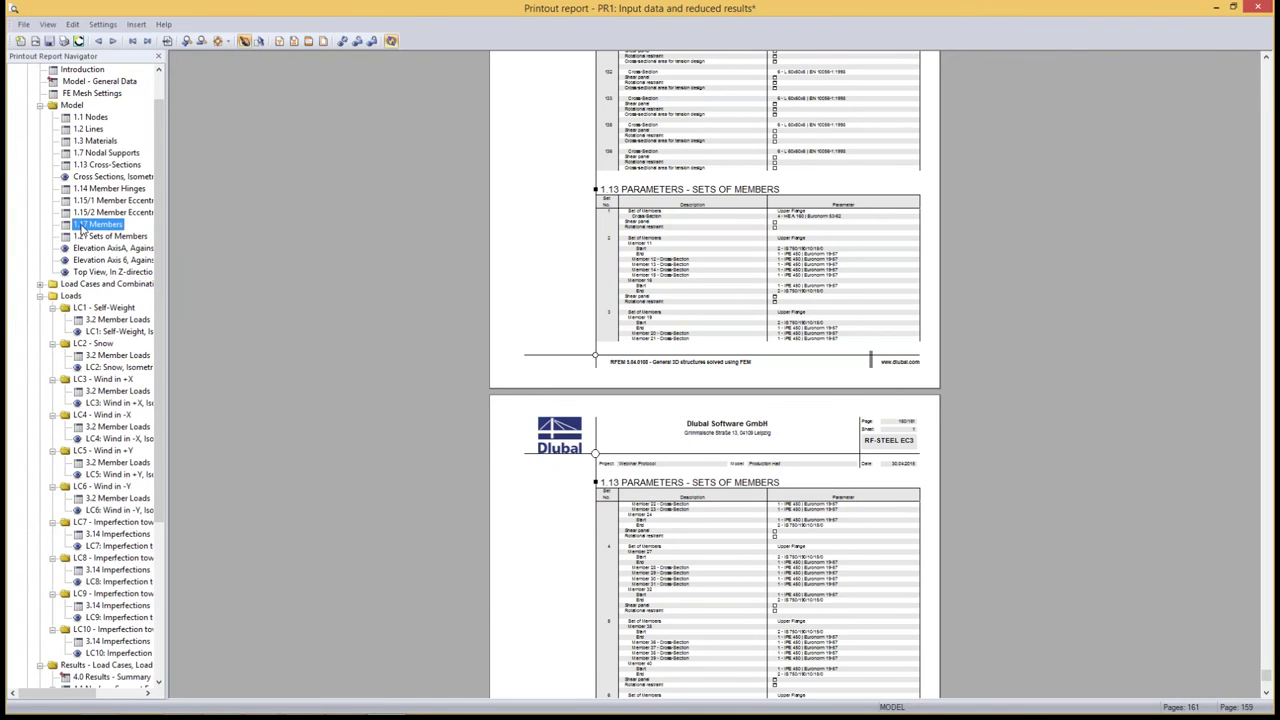
pyautogui.scroll(-1, 805, 413)
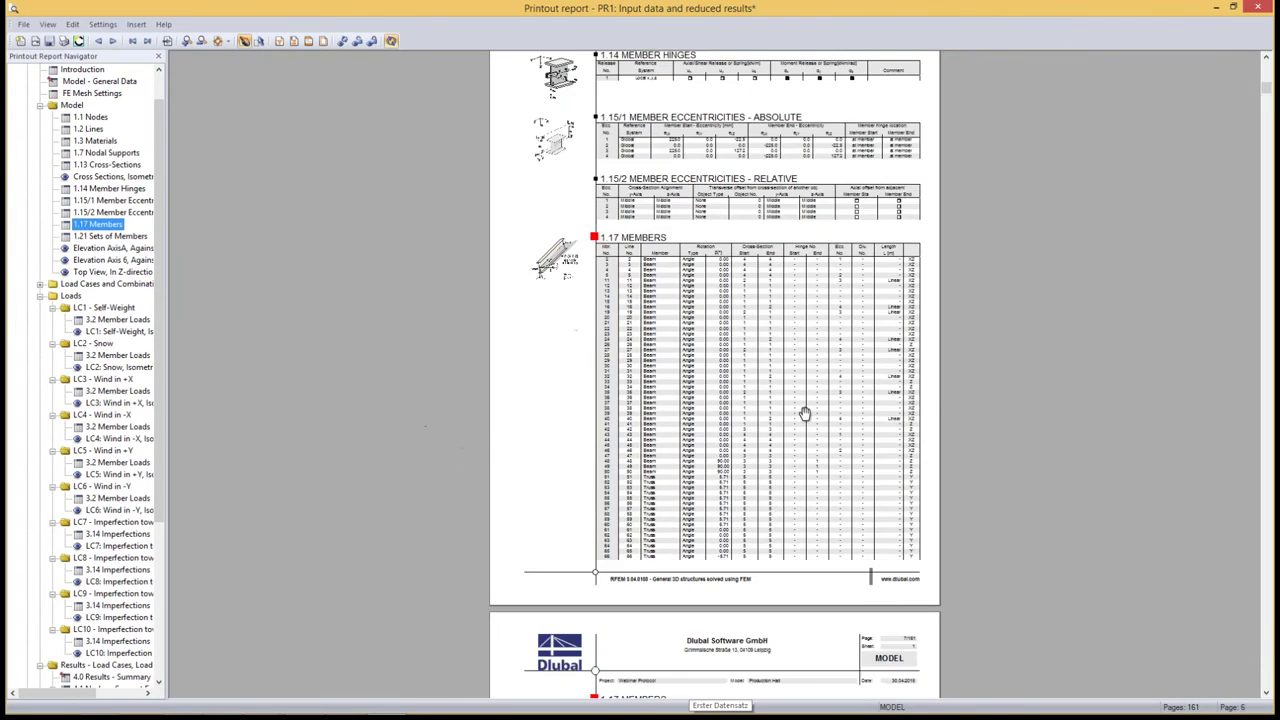
pyautogui.scroll(-1, 805, 413)
pyautogui.scroll(-1, 620, 480)
pyautogui.scroll(-1, 652, 445)
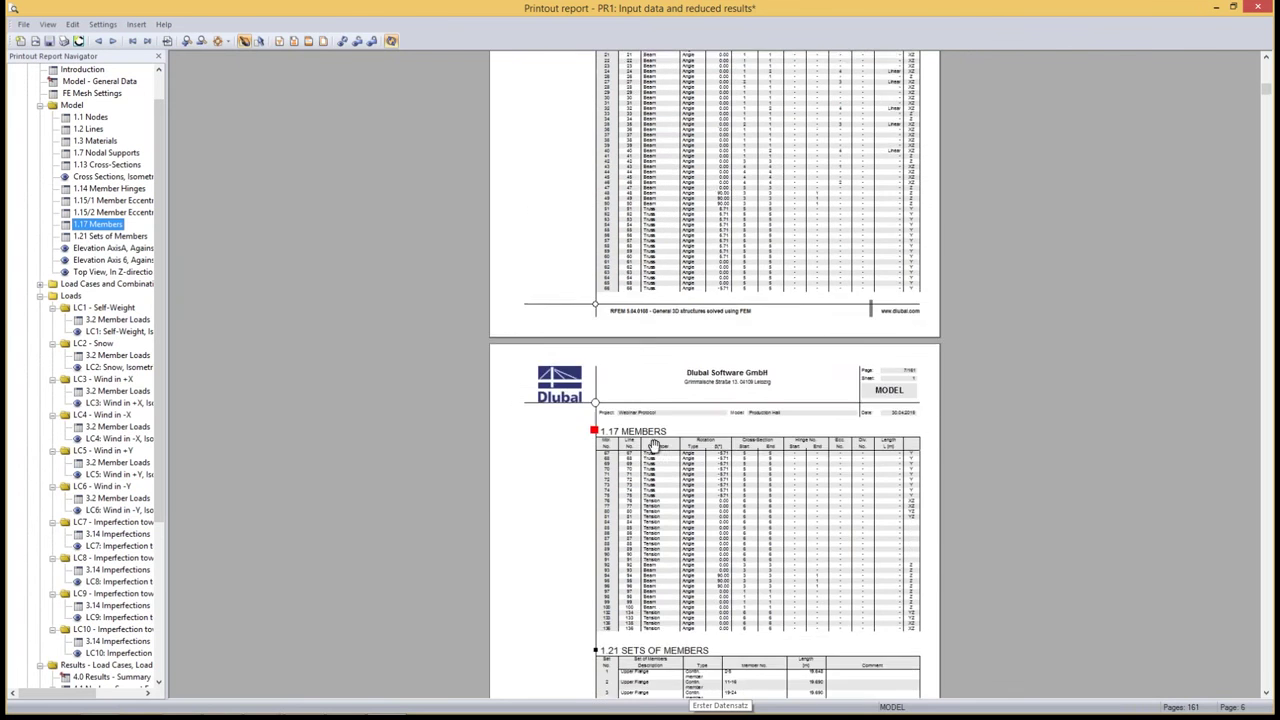
pyautogui.scroll(-1, 652, 445)
pyautogui.scroll(3, 777, 537)
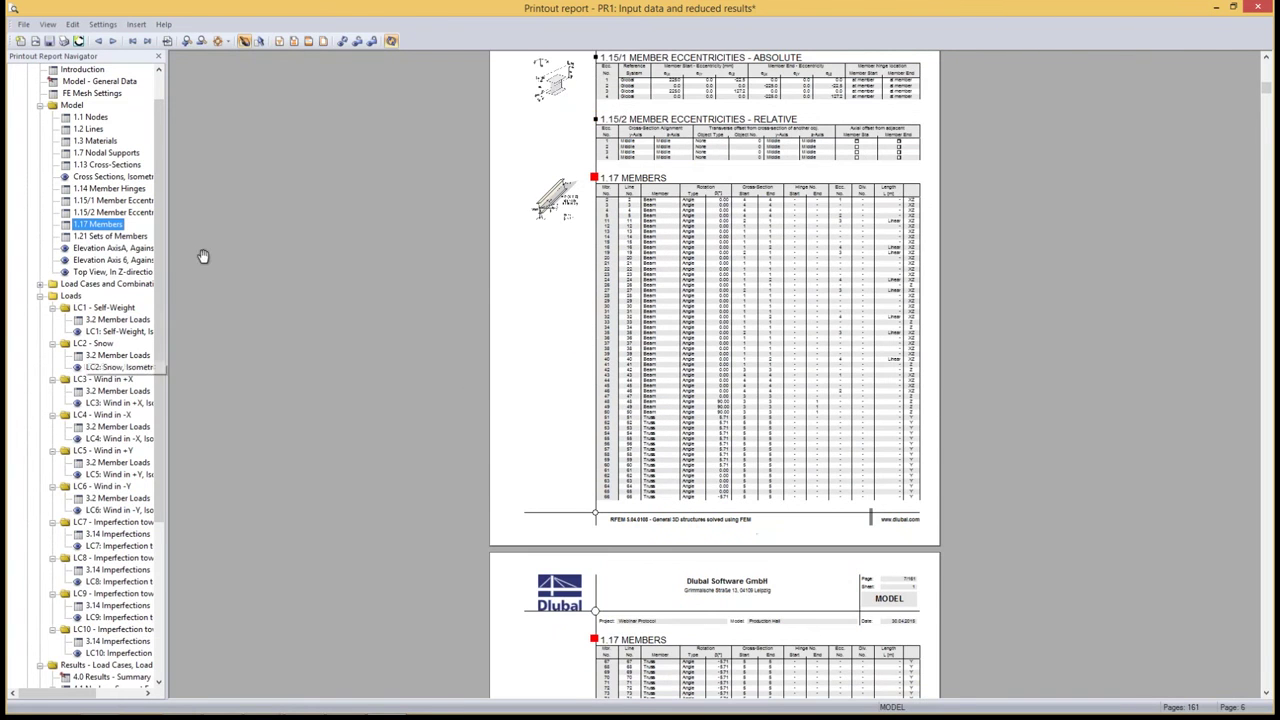
# - Remove the 1.17 Members chapter from the PR1 report and confirm the deletion
pyautogui.rightClick(110, 227)
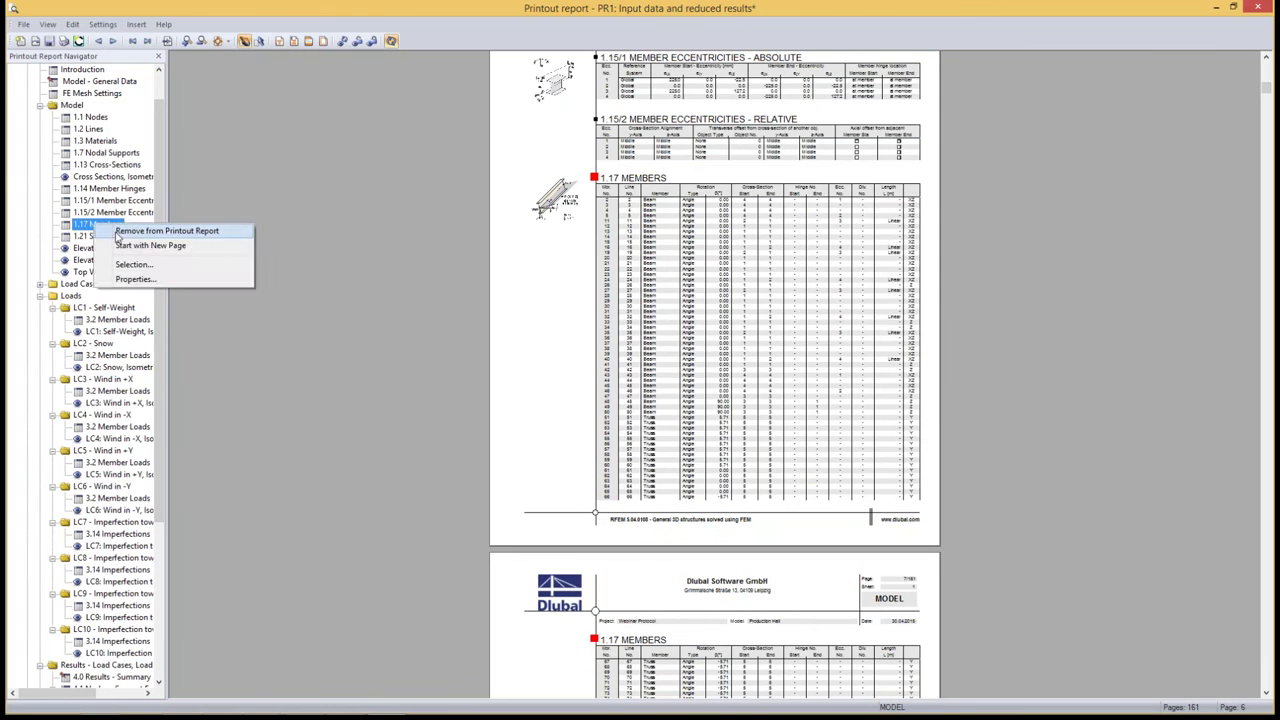
pyautogui.click(118, 232)
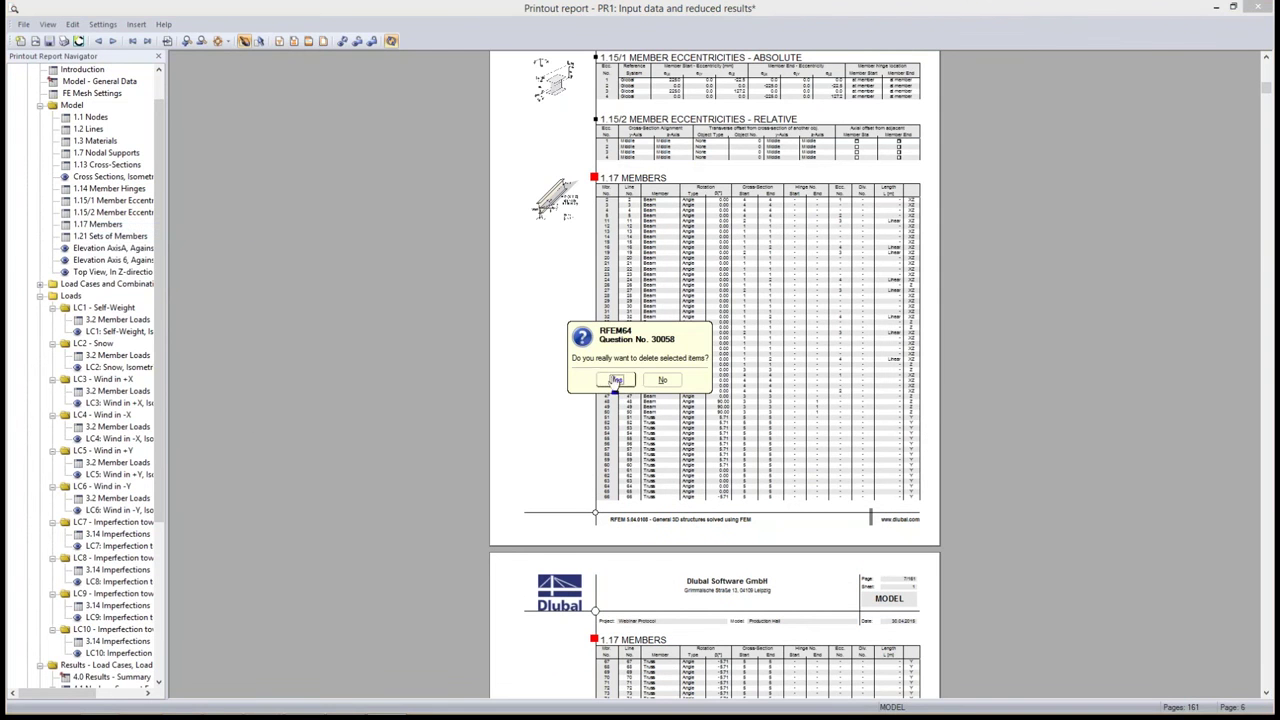
pyautogui.click(616, 379)
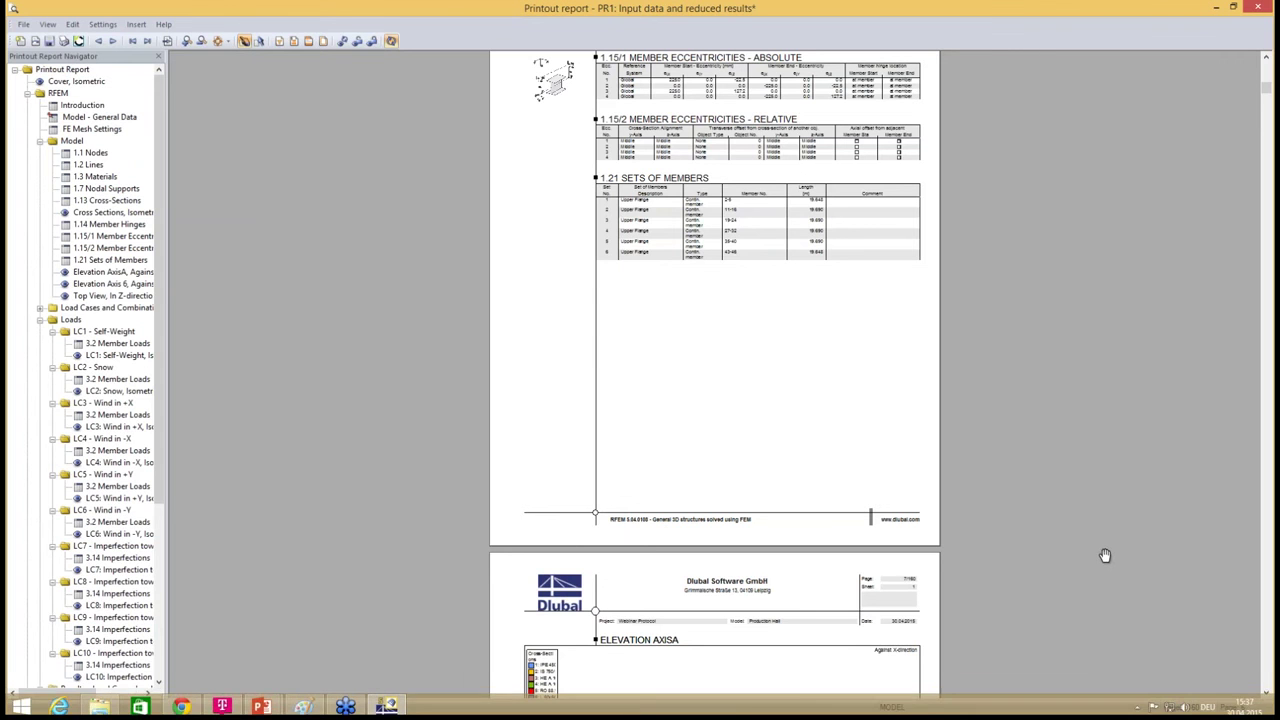
# - Return the preview to the Cover, Isometric page and save the 160-page PR1 report
pyautogui.scroll(5, 800, 440)
pyautogui.scroll(1, 600, 400)
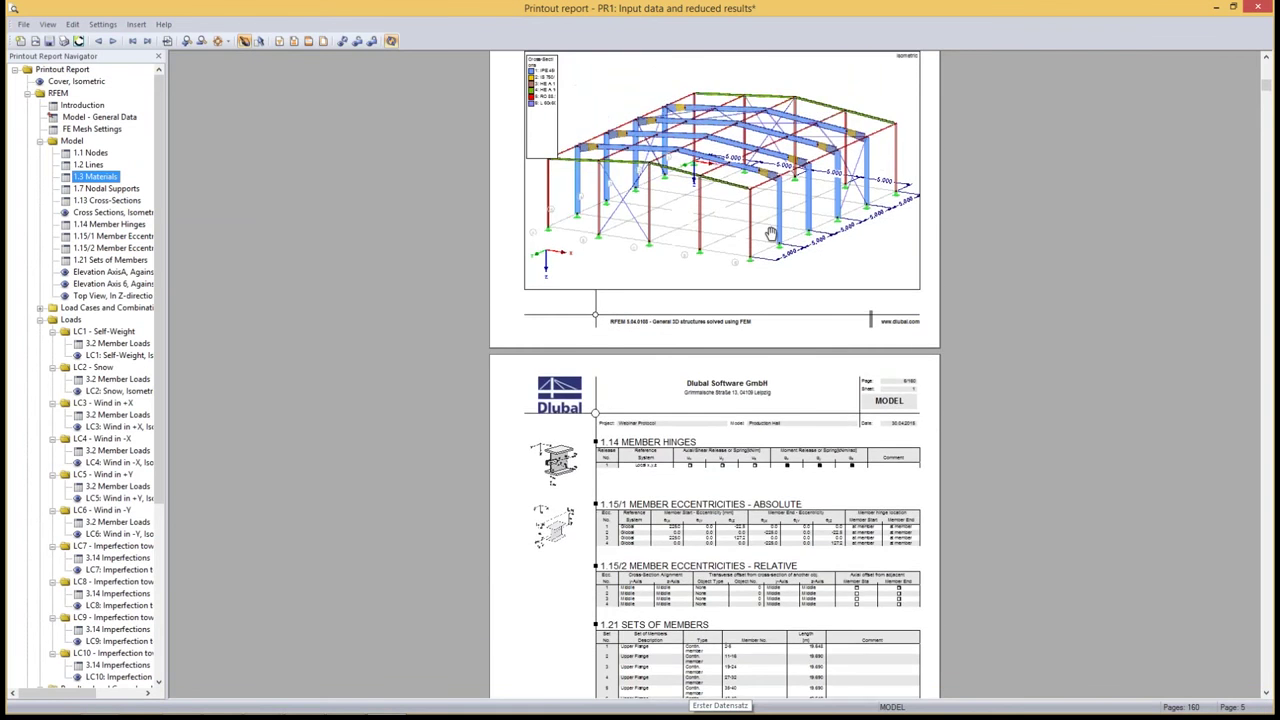
pyautogui.scroll(2, 382, 350)
pyautogui.scroll(3, 382, 350)
pyautogui.scroll(2, 381, 350)
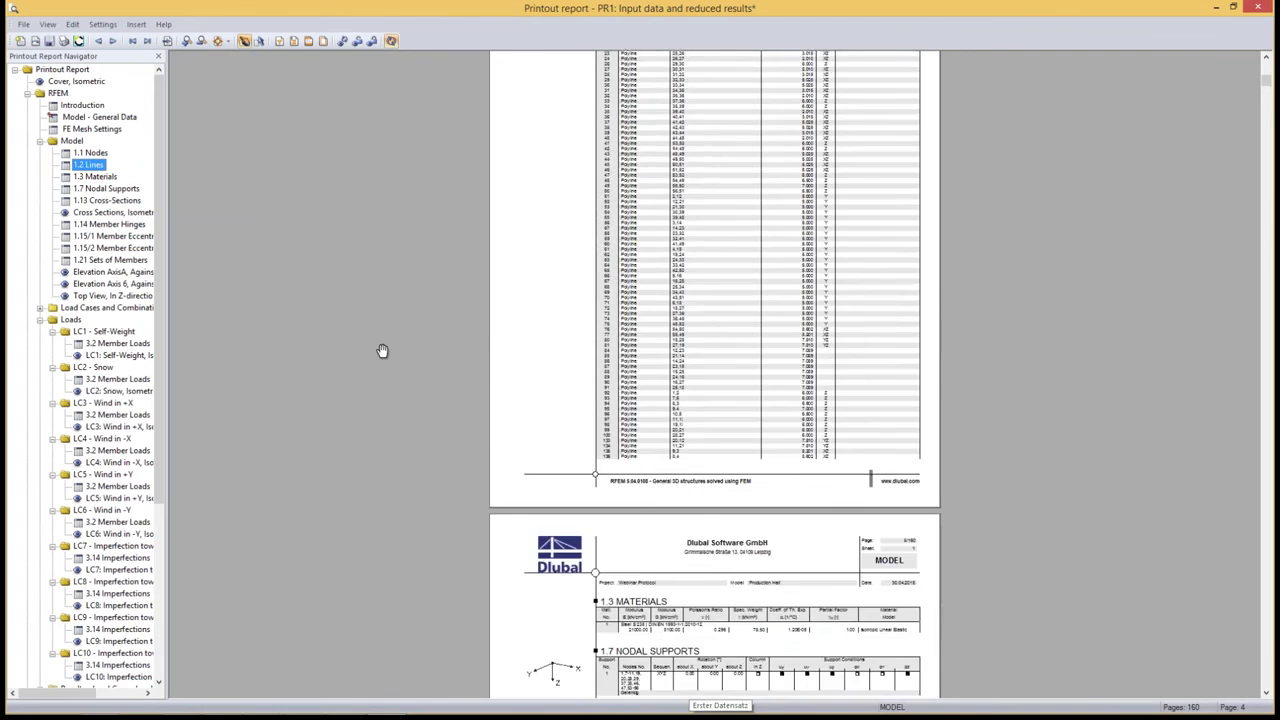
pyautogui.scroll(4, 380, 350)
pyautogui.scroll(2, 379, 350)
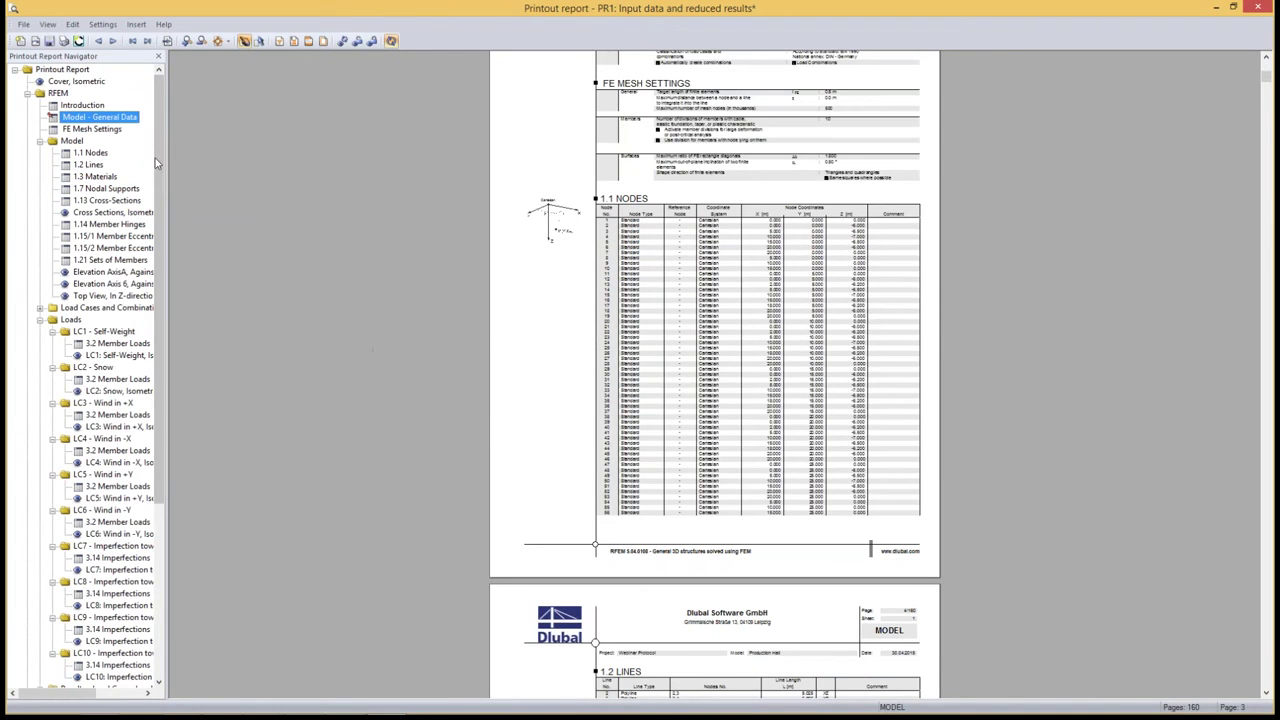
pyautogui.click(66, 81)
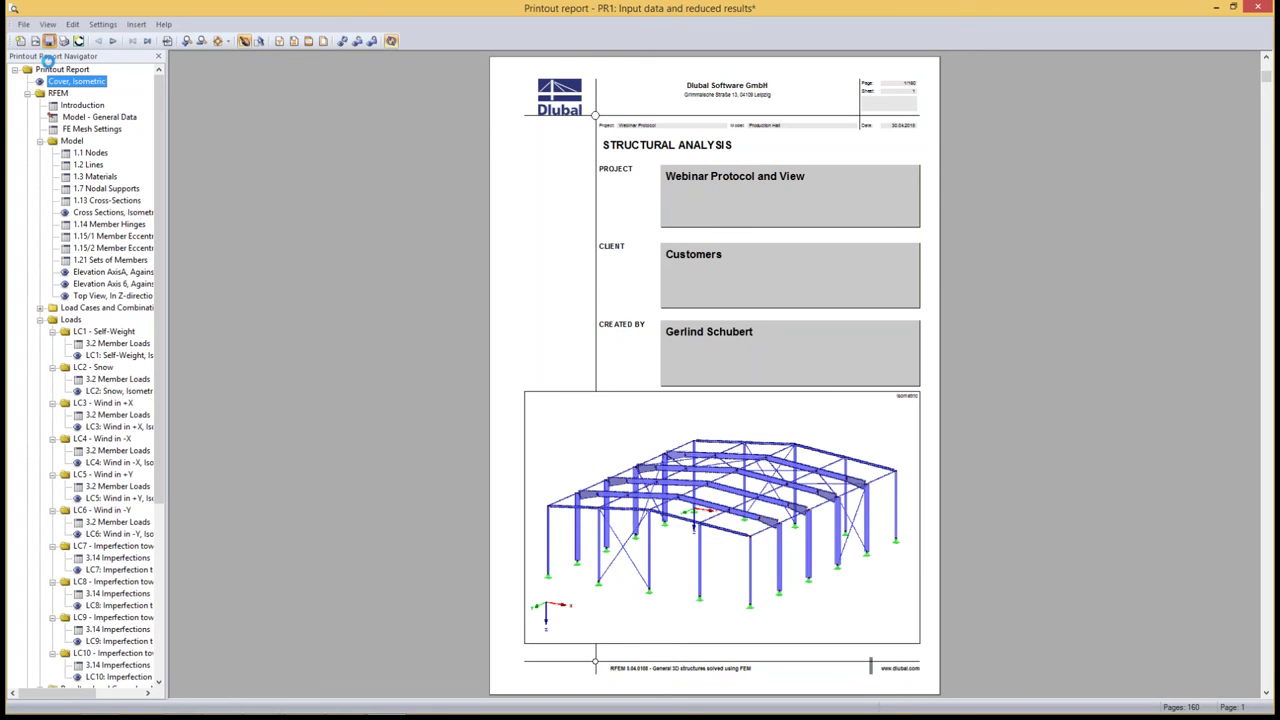
pyautogui.click(48, 41)
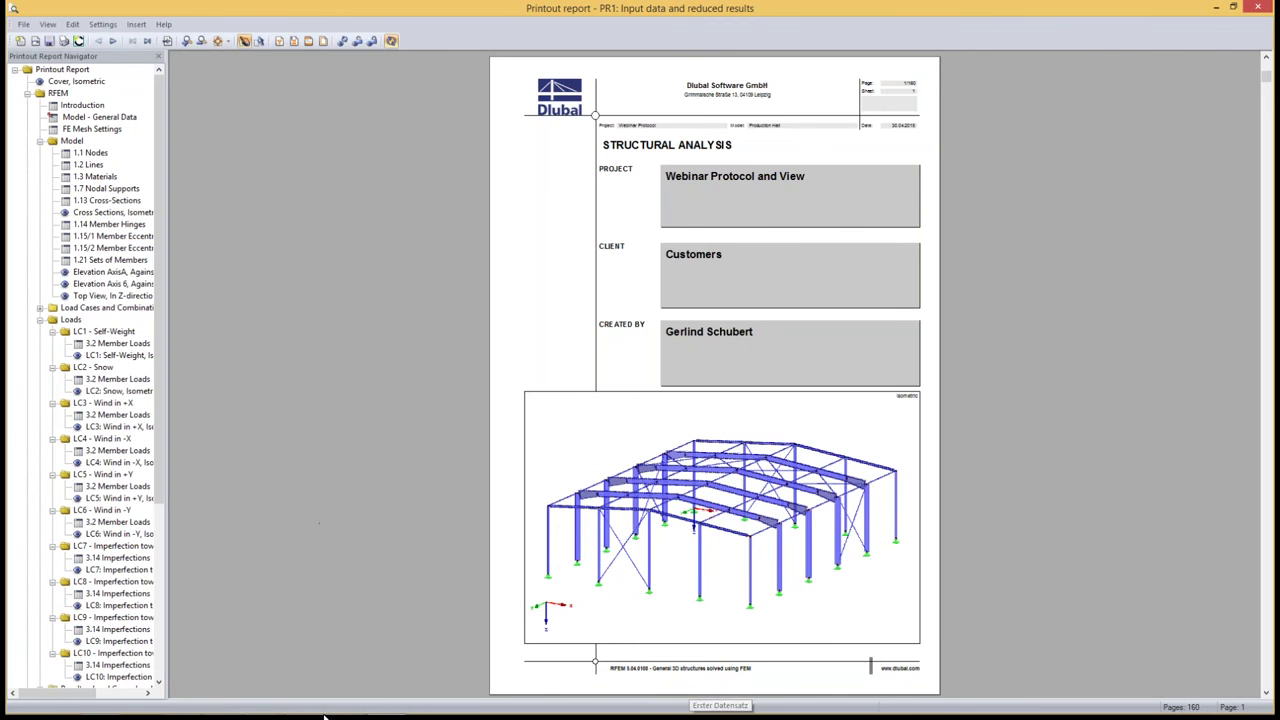
pyautogui.moveTo(304, 703)
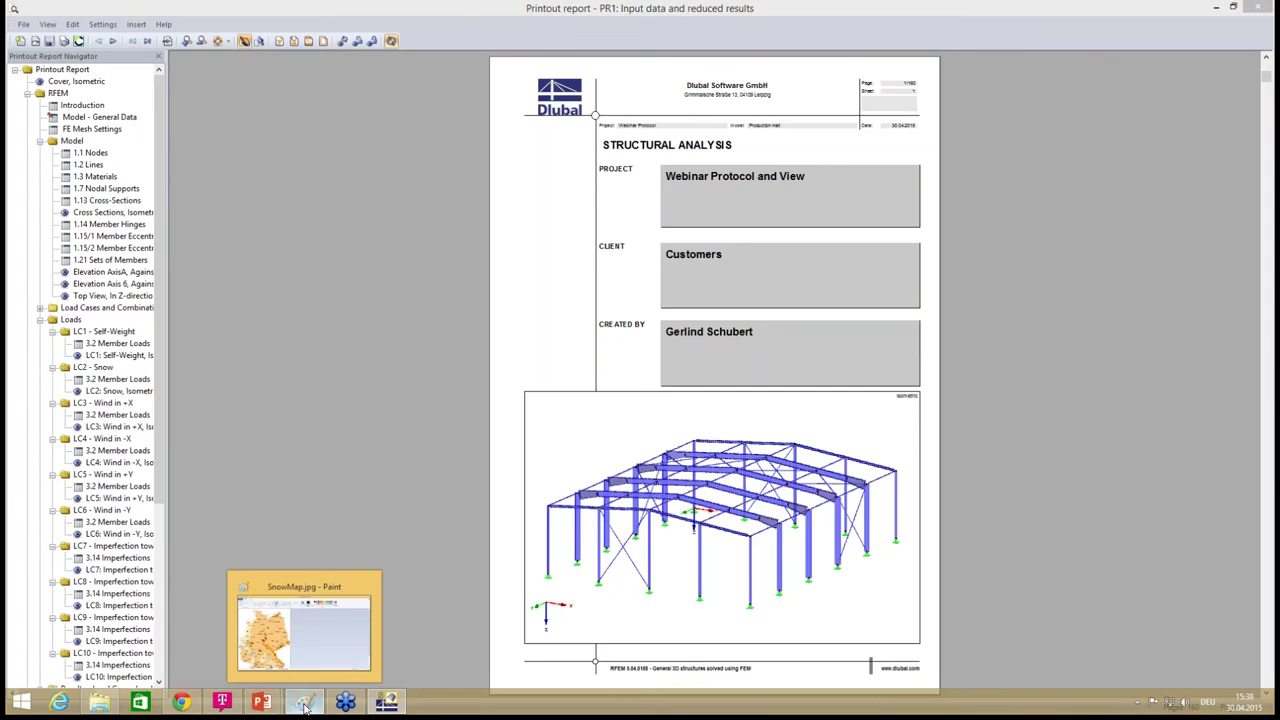
# - Select the entire SnowMap.jpg image in Paint, copy it, and return to the report
pyautogui.click(305, 705)
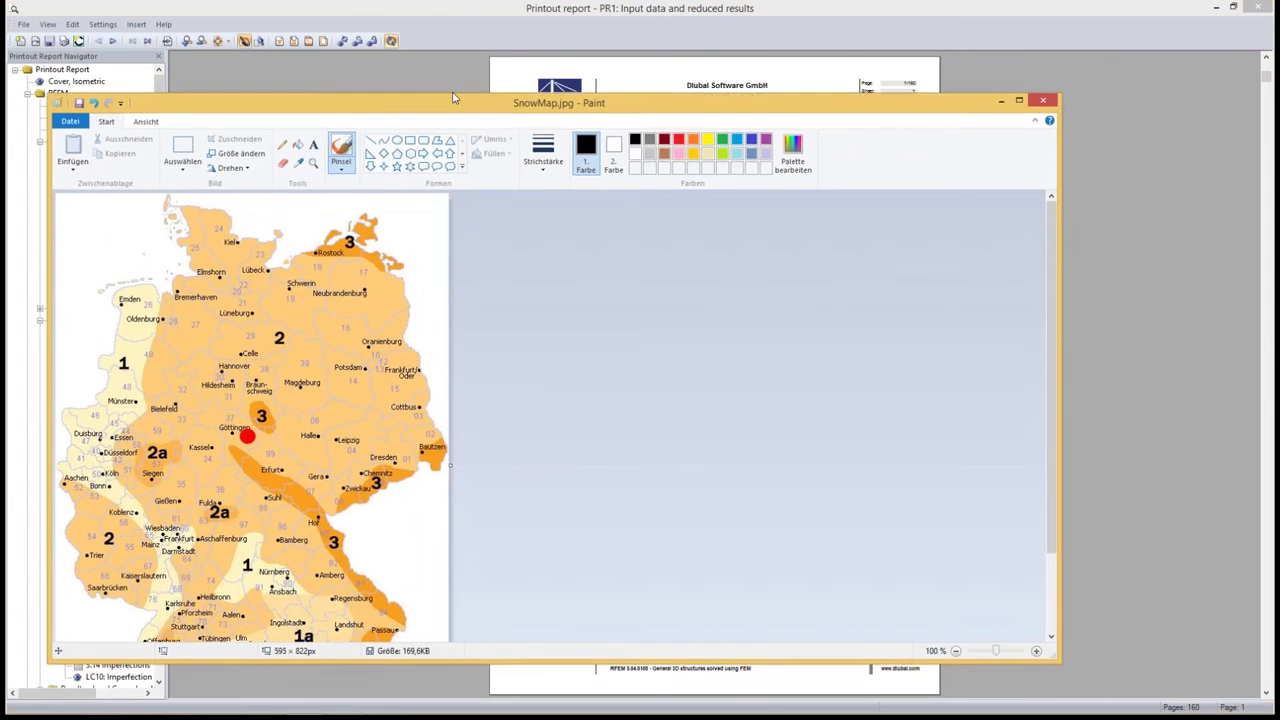
pyautogui.moveTo(447, 108); pyautogui.dragTo(481, 84)
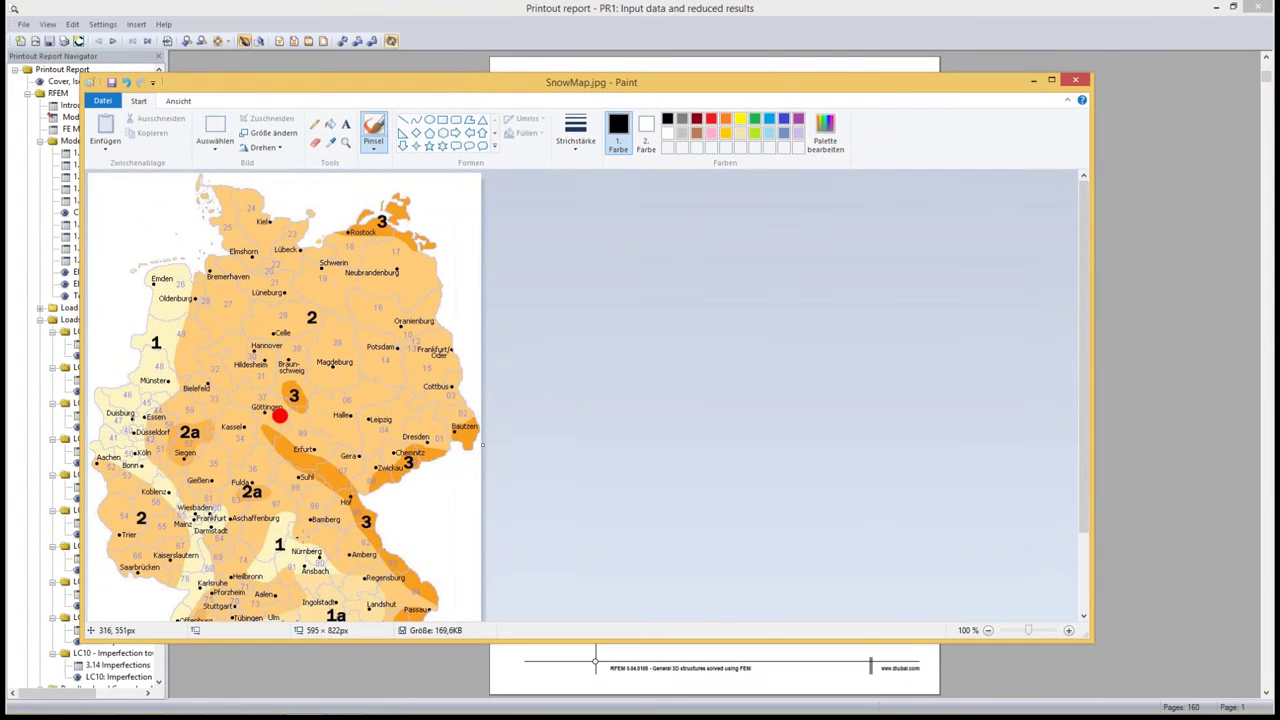
pyautogui.scroll(-2, 540, 529)
pyautogui.scroll(2, 493, 501)
pyautogui.click(214, 149)
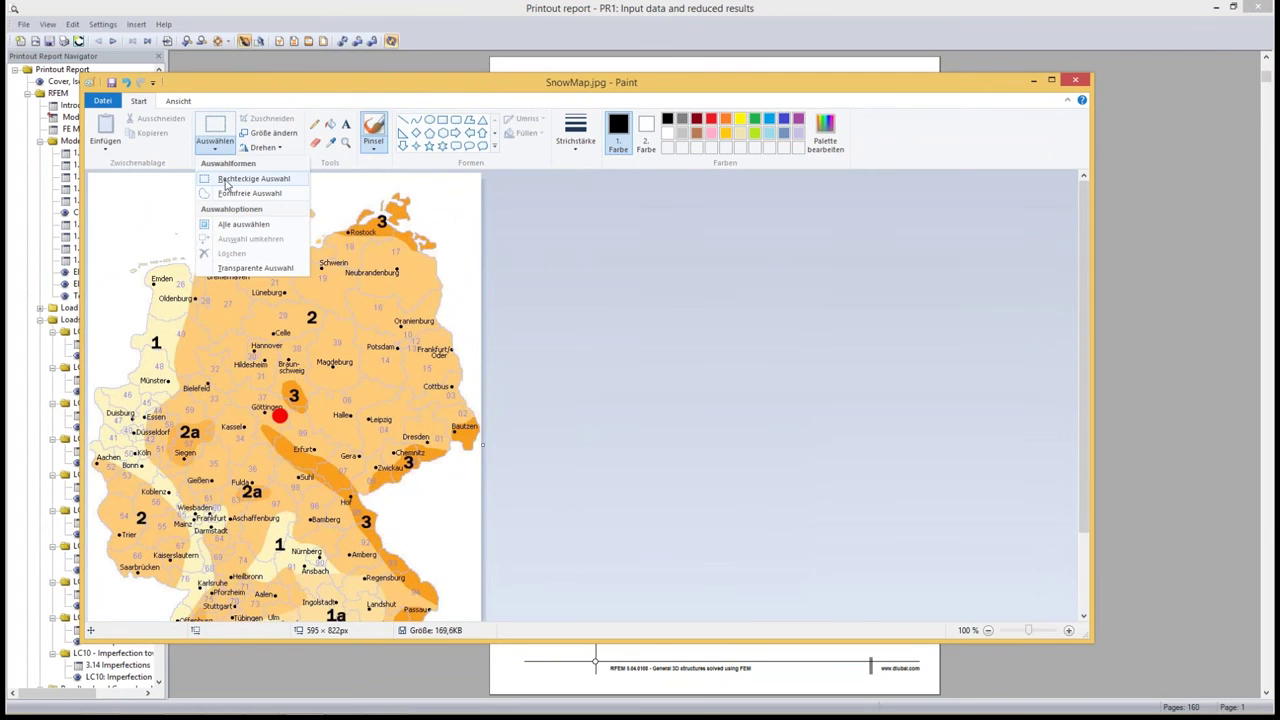
pyautogui.click(230, 225)
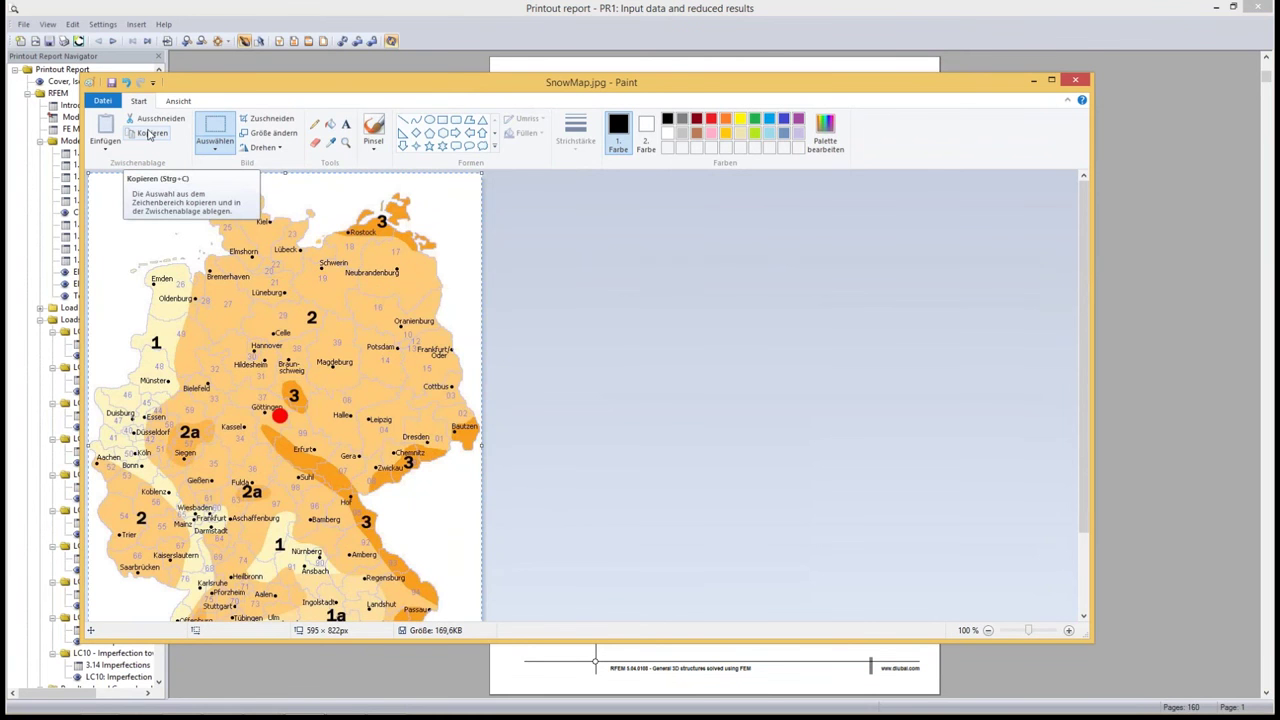
pyautogui.click(148, 135)
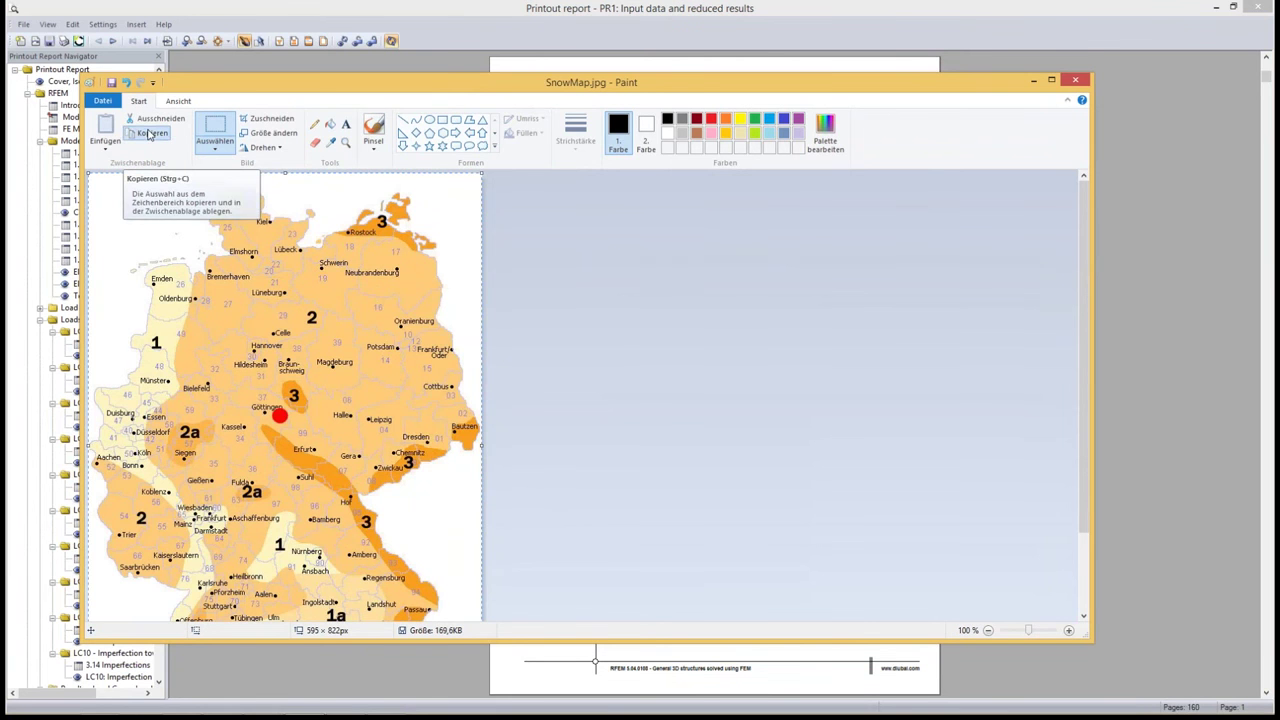
pyautogui.click(347, 9)
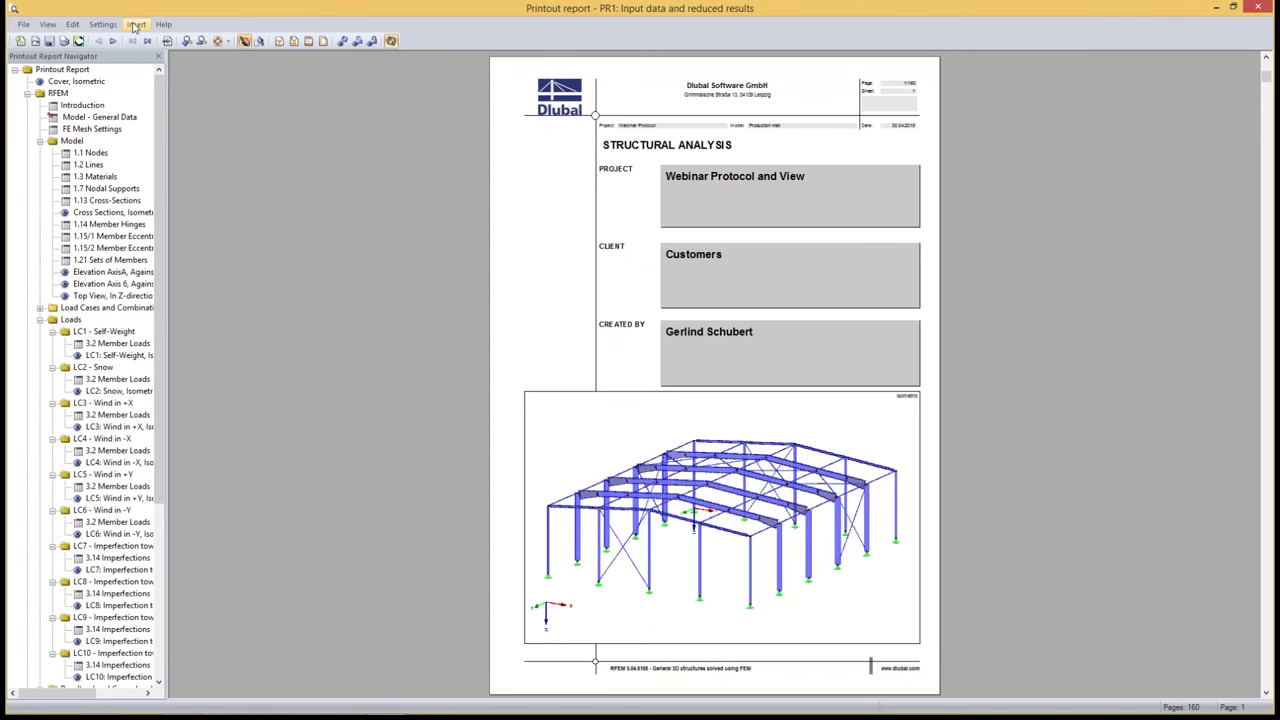
# - Insert the clipboard image as a new page titled 'Snow Map', shown as page 161
pyautogui.click(135, 25)
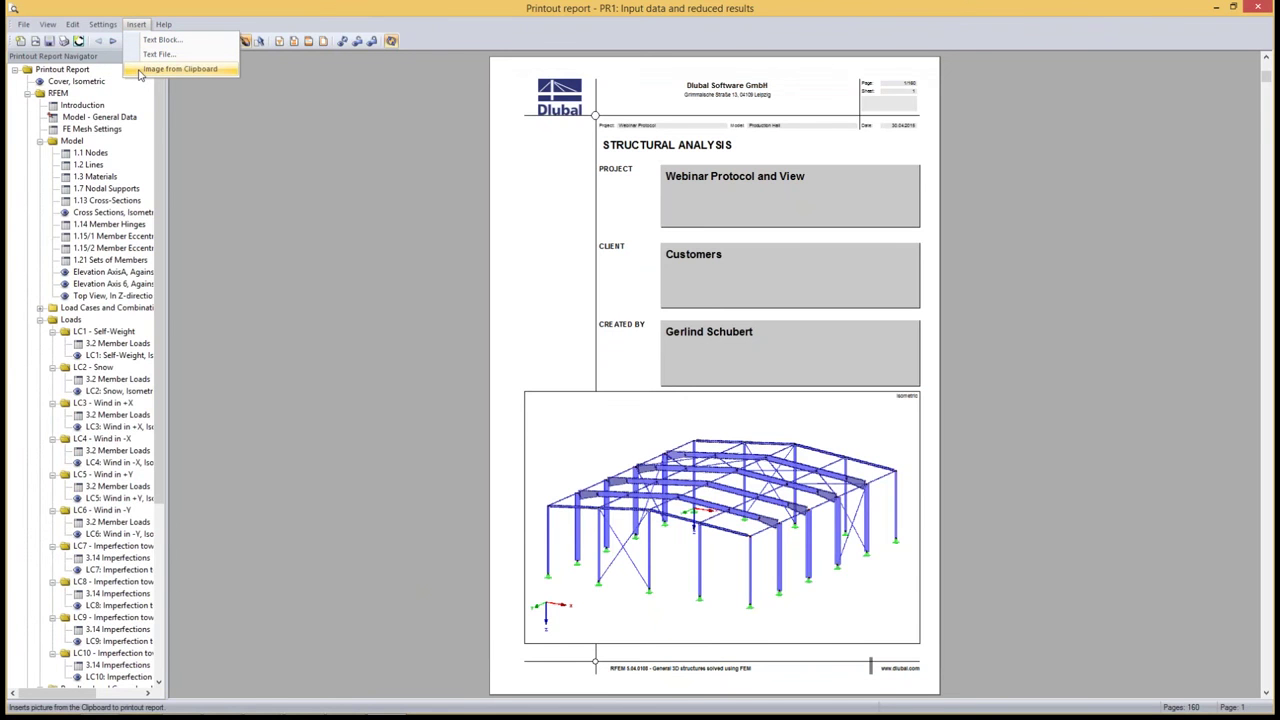
pyautogui.click(140, 69)
pyautogui.write('Snow Map')
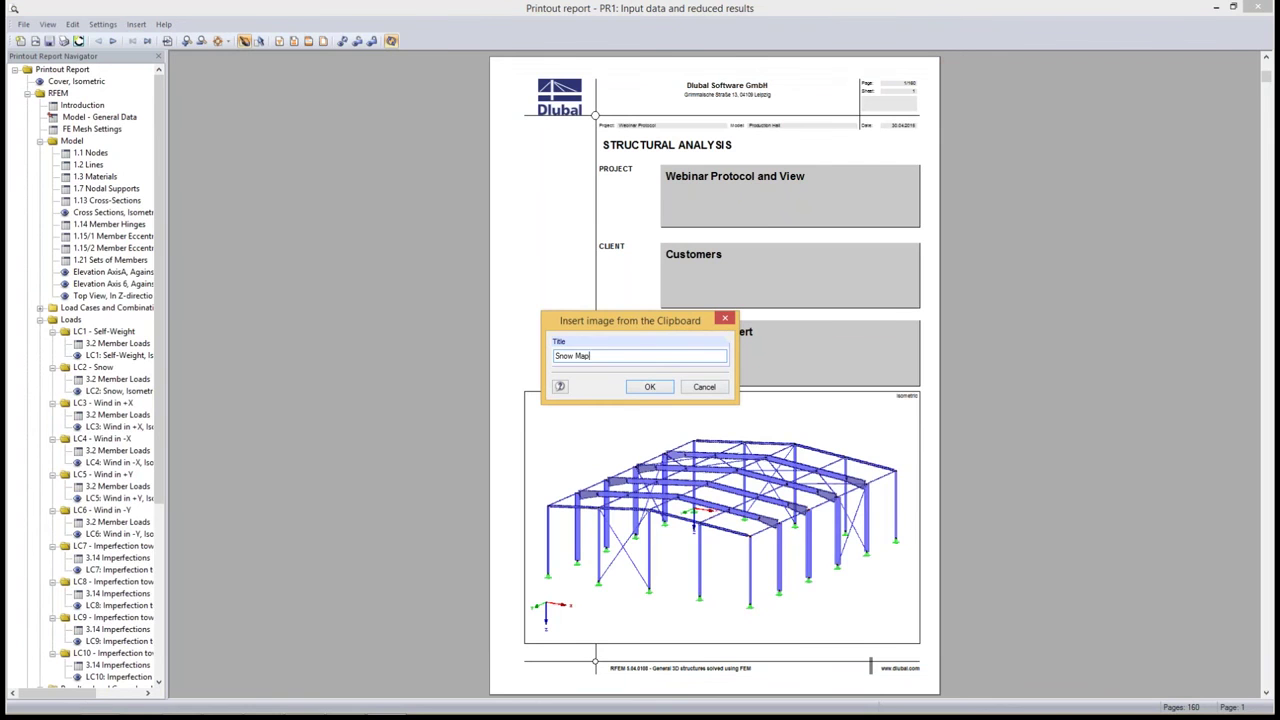
pyautogui.click(648, 388)
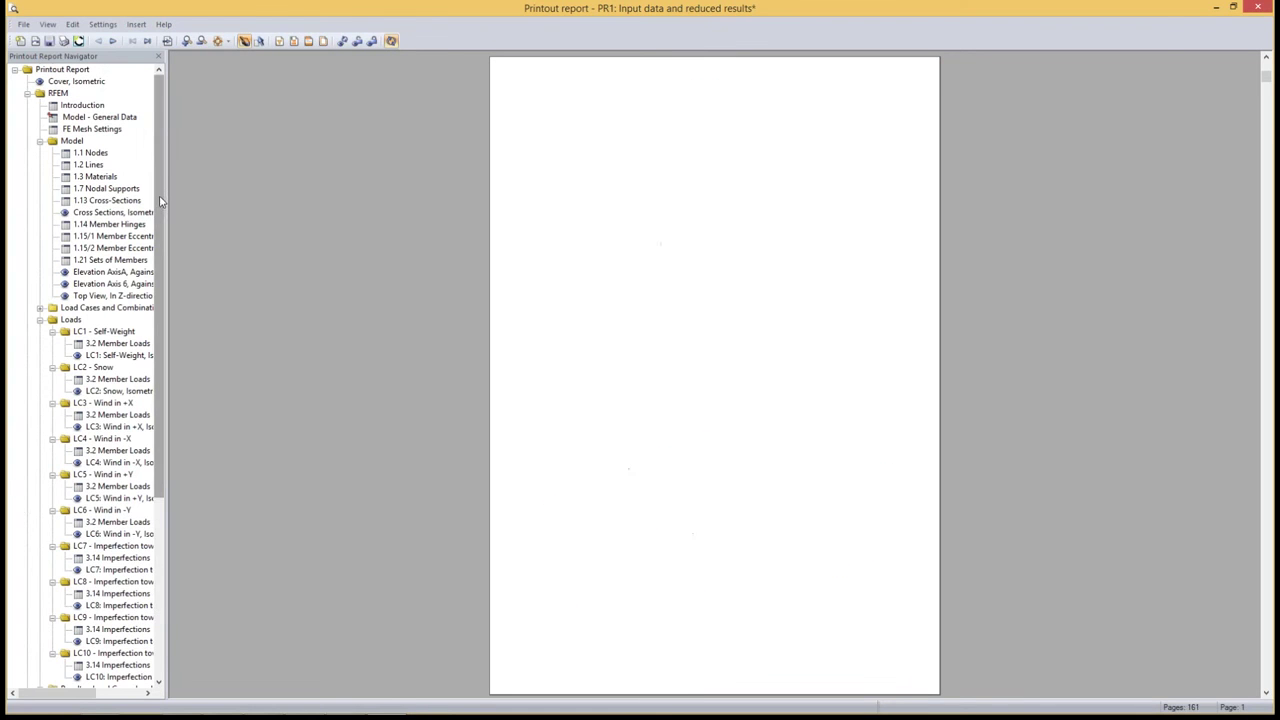
pyautogui.moveTo(163, 200); pyautogui.dragTo(166, 403)
pyautogui.click(62, 678)
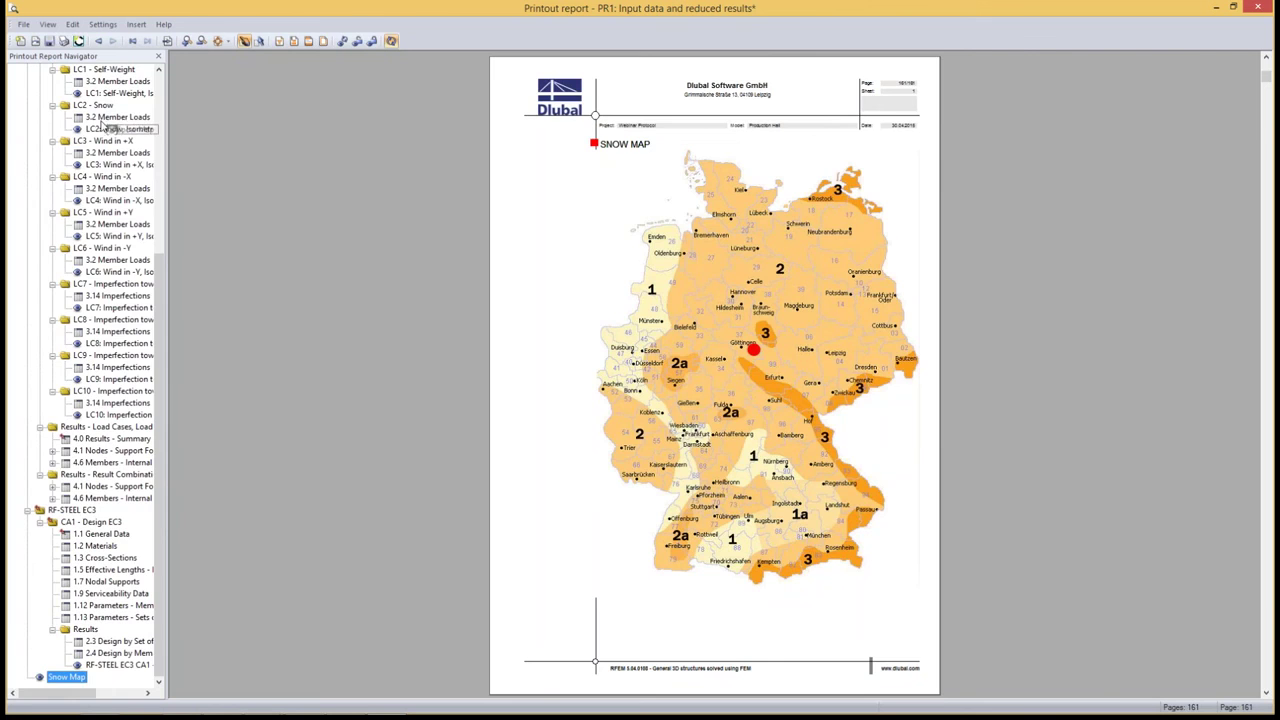
# - Drag the Snow Map page into the LC2 - Snow chapter in the navigator
pyautogui.moveTo(100, 148); pyautogui.dragTo(105, 128)
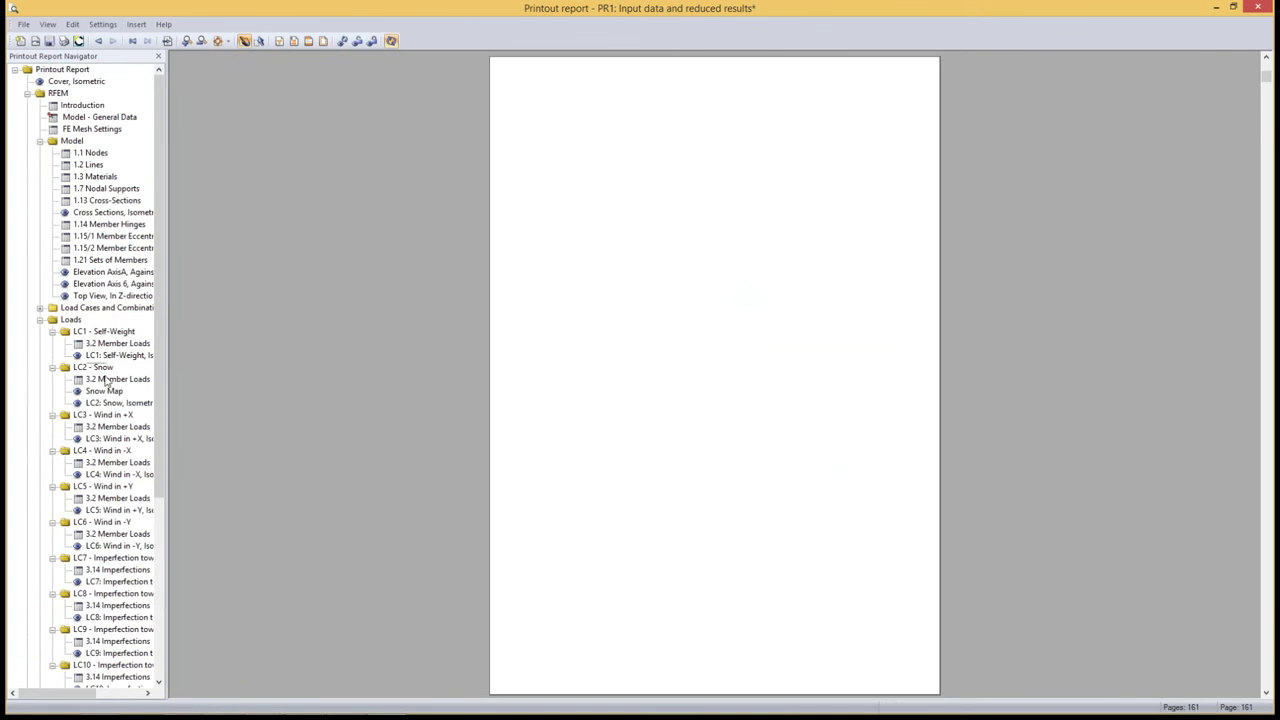
pyautogui.click(95, 367)
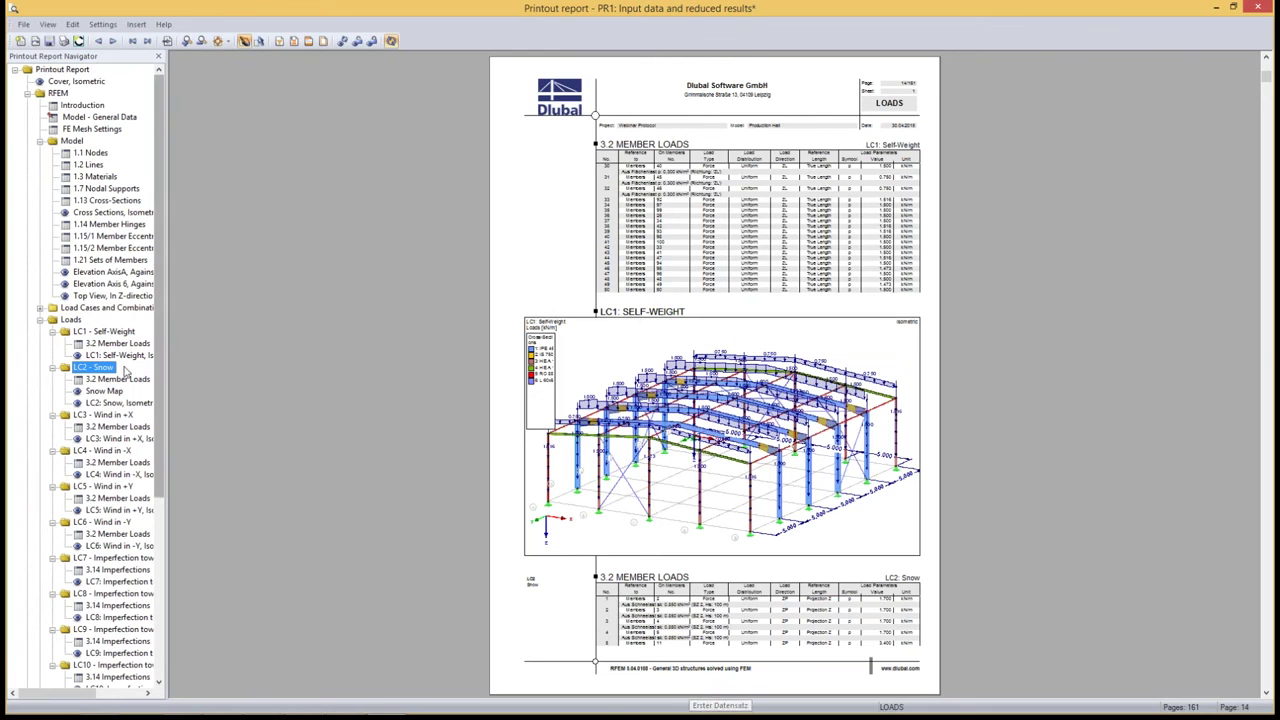
pyautogui.press('Down')
pyautogui.scroll(-3, 550, 408)
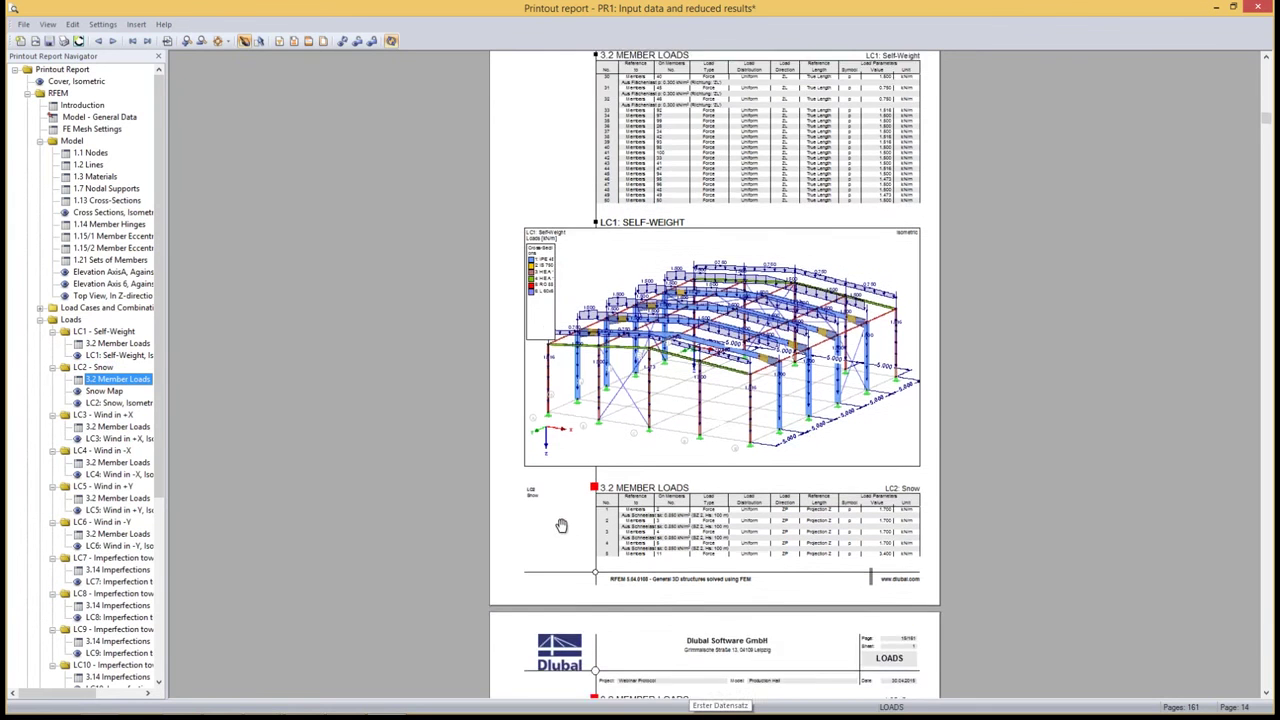
pyautogui.scroll(4, 561, 527)
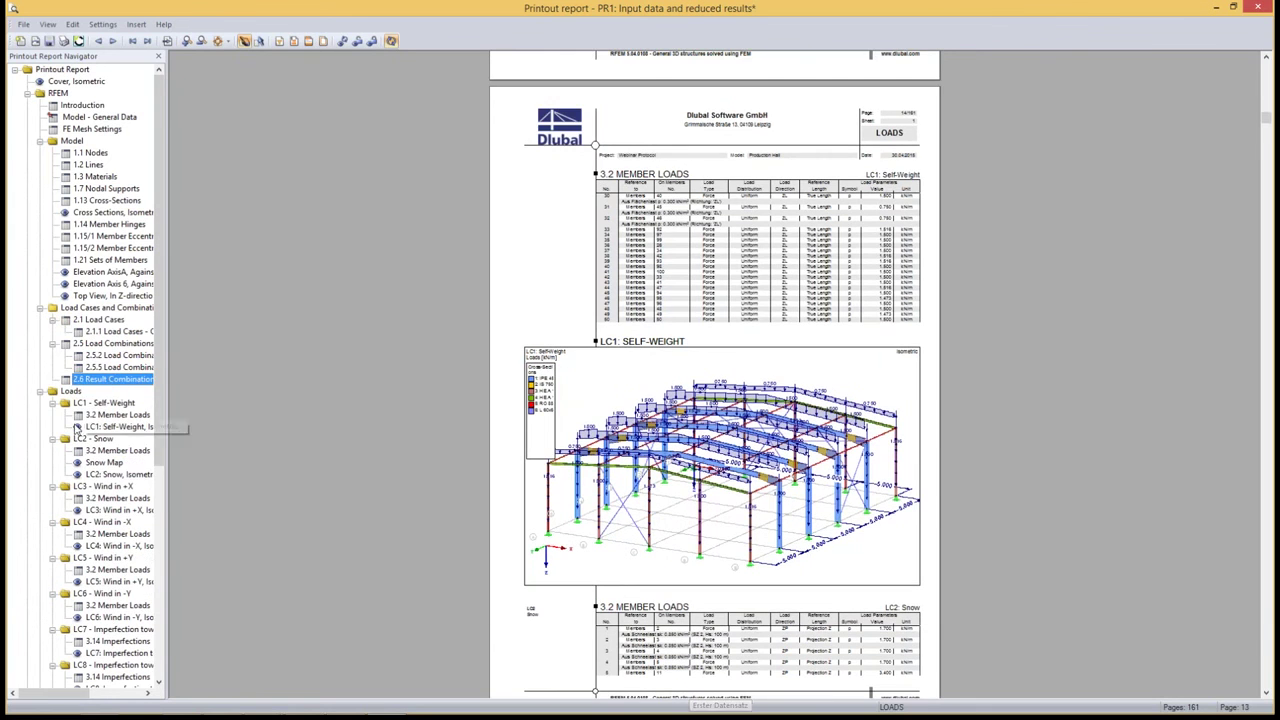
# - Check that Snow Map now follows the LC2 member loads, before the isometric graphic
pyautogui.click(100, 451)
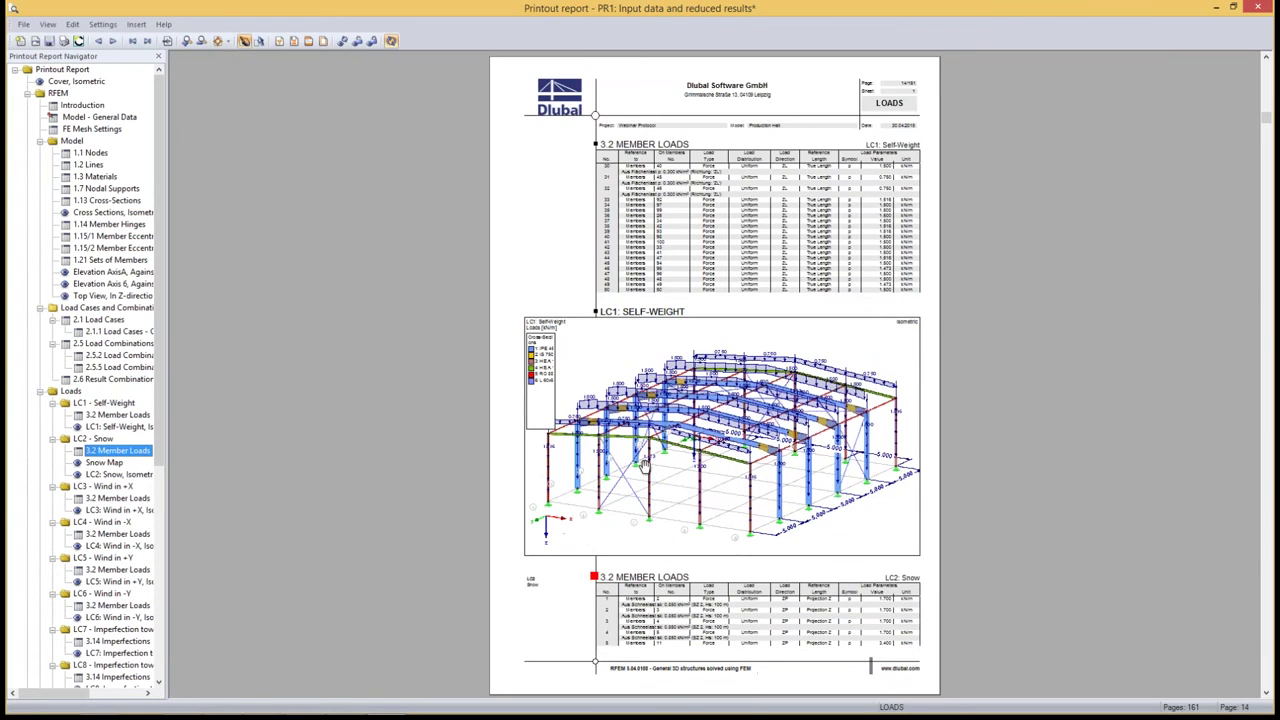
pyautogui.scroll(-2, 620, 340)
pyautogui.scroll(-4, 572, 353)
pyautogui.scroll(-2, 572, 353)
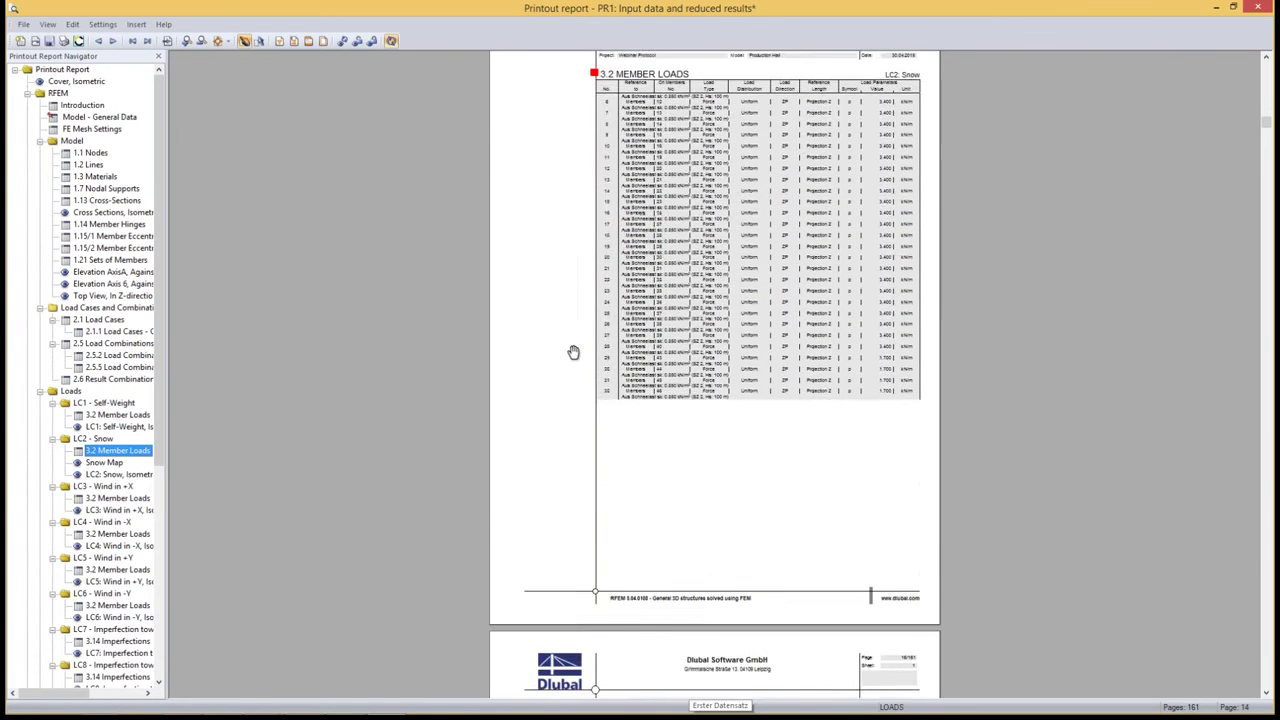
pyautogui.scroll(-1, 572, 353)
pyautogui.scroll(-2, 572, 353)
pyautogui.scroll(3, 573, 353)
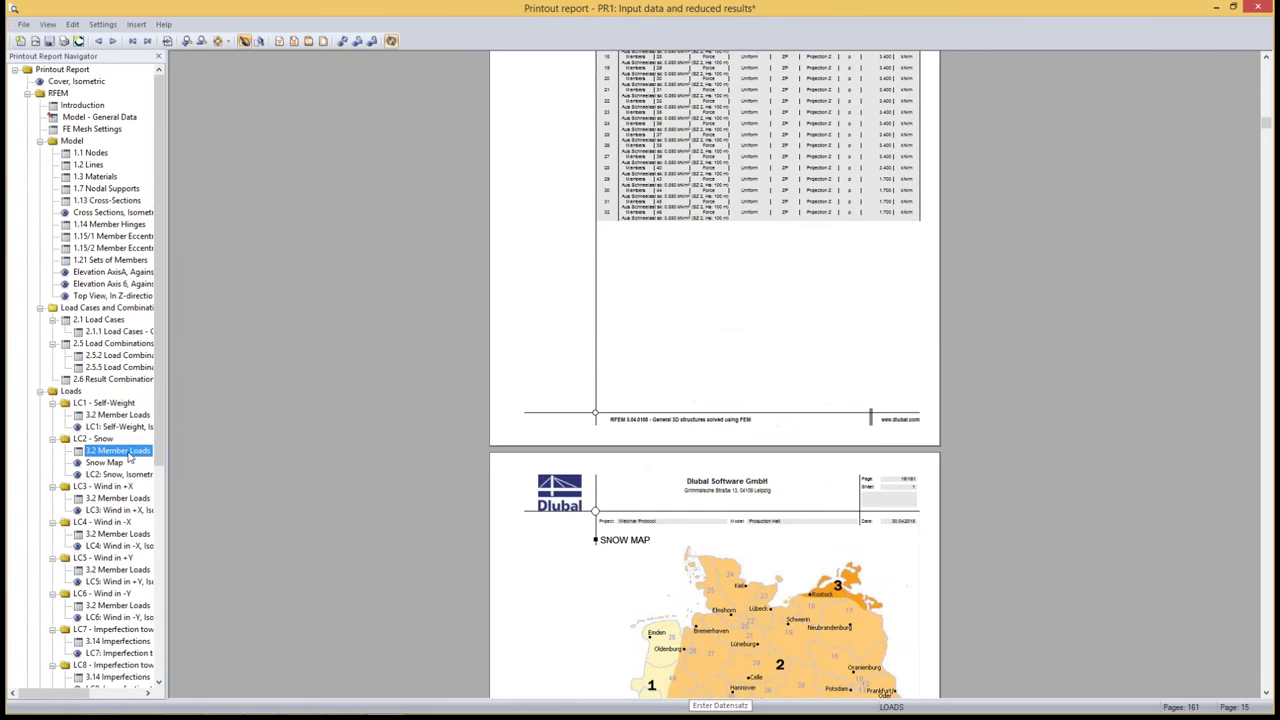
pyautogui.click(94, 439)
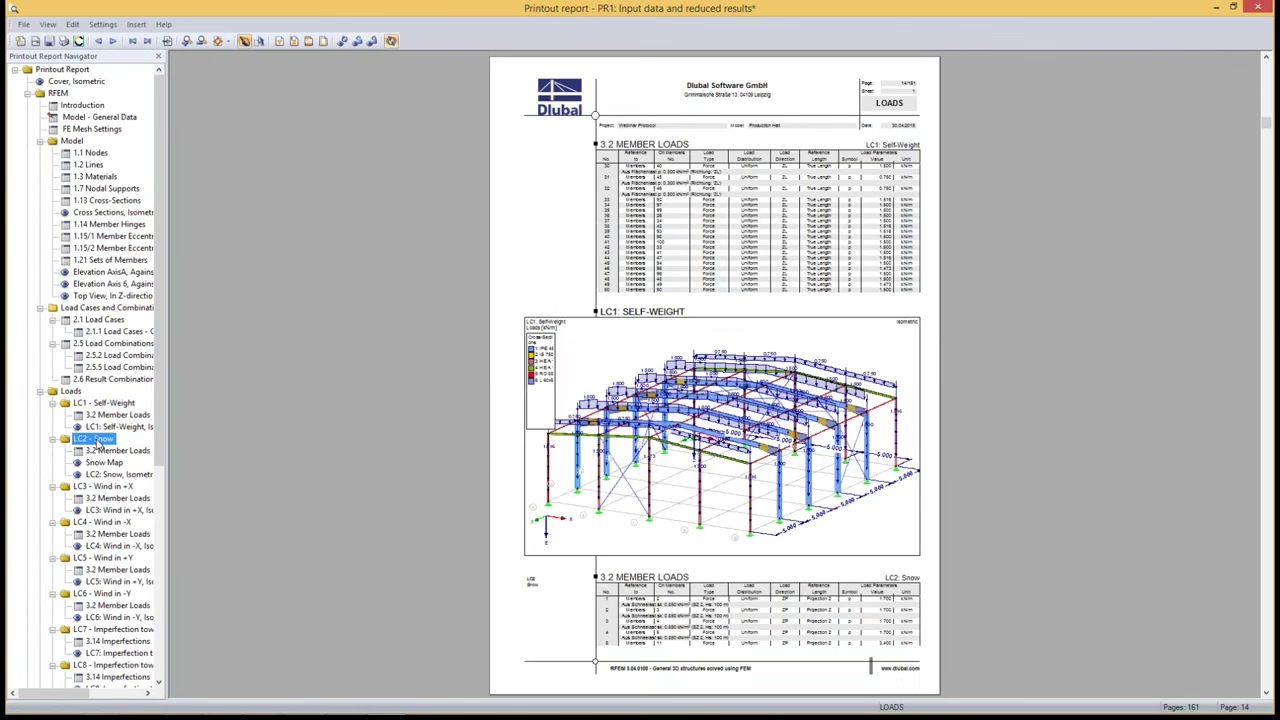
pyautogui.scroll(-3, 564, 511)
pyautogui.scroll(-1, 567, 485)
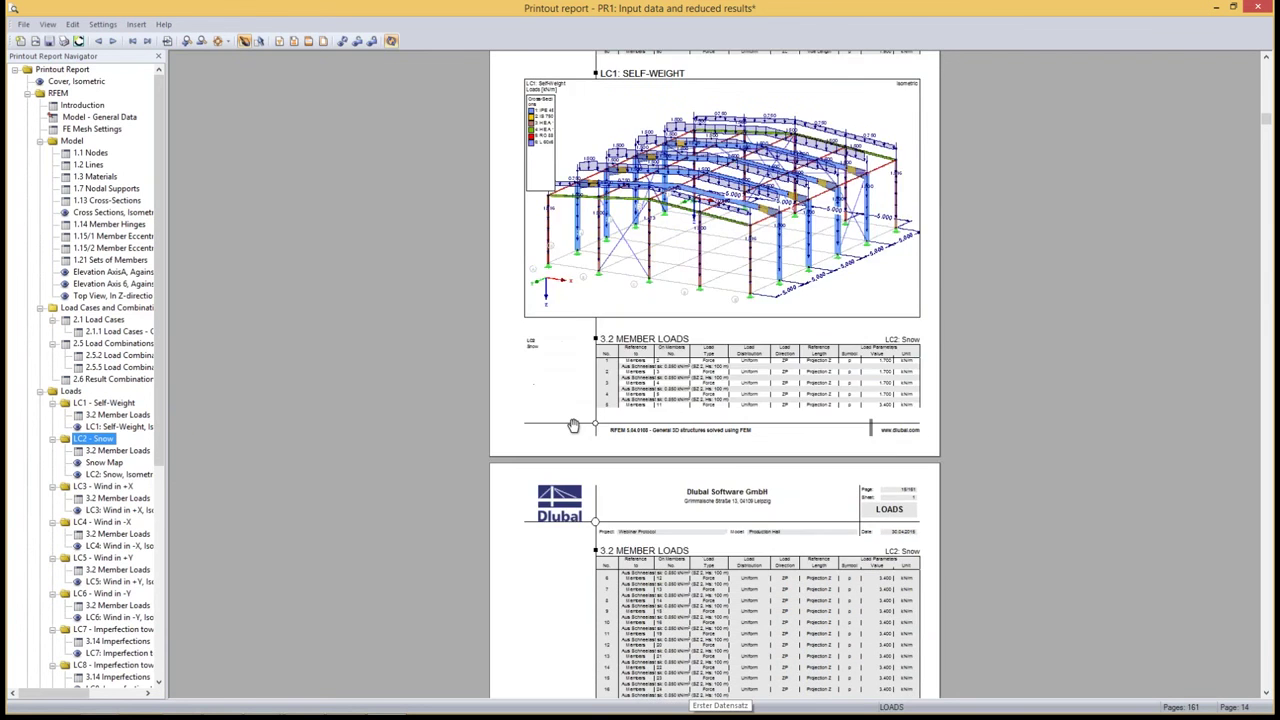
pyautogui.scroll(-5, 576, 380)
pyautogui.scroll(3, 588, 390)
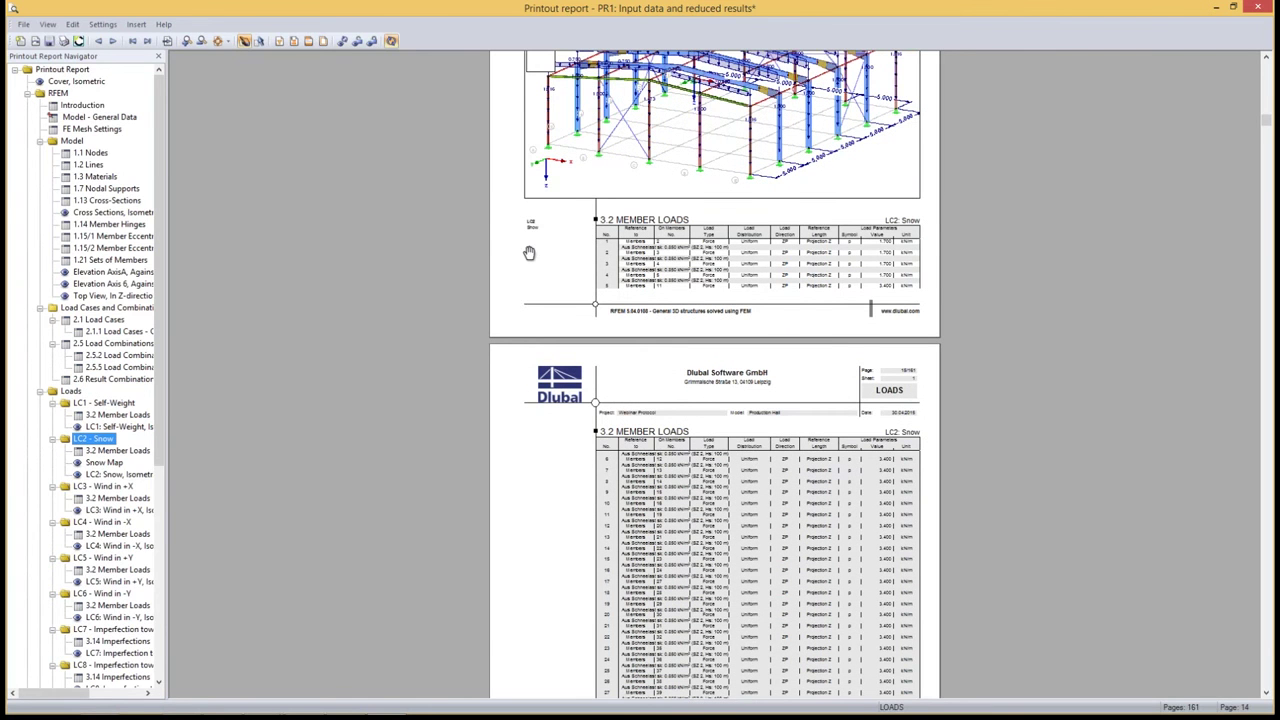
pyautogui.scroll(-2, 529, 252)
pyautogui.scroll(-5, 529, 252)
pyautogui.scroll(-6, 529, 252)
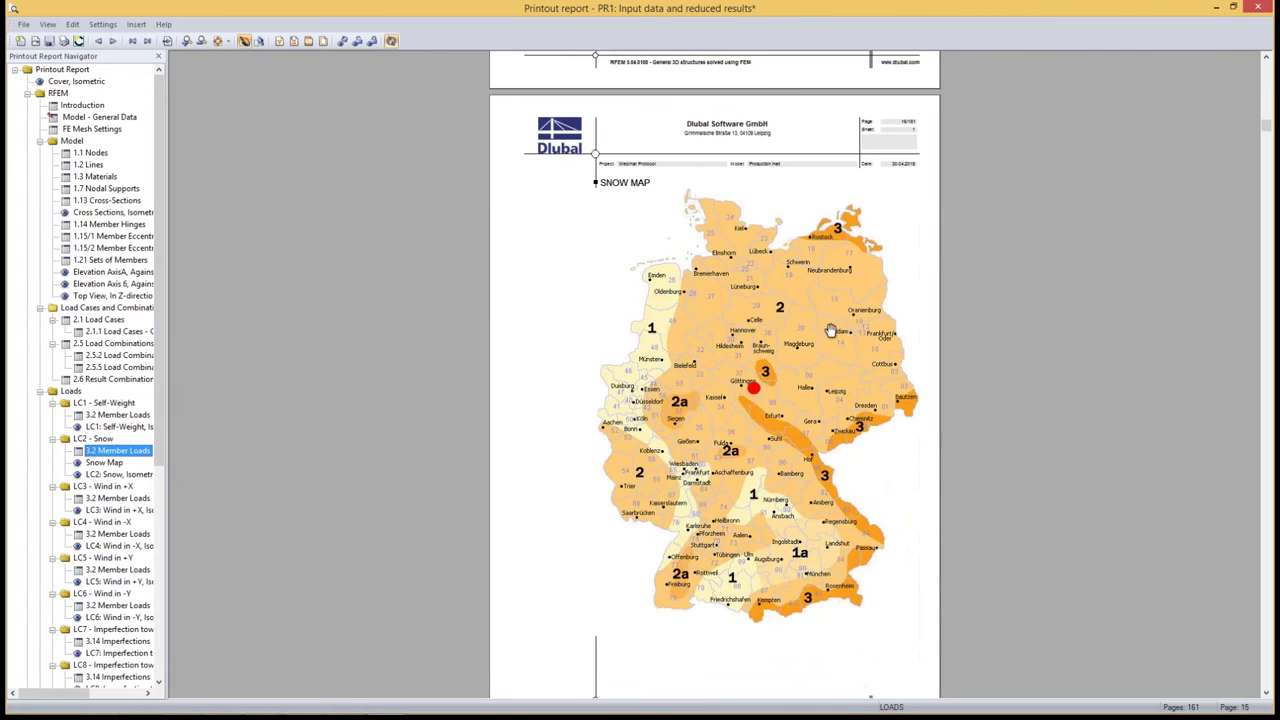
pyautogui.scroll(-4, 600, 518)
pyautogui.scroll(-2, 532, 510)
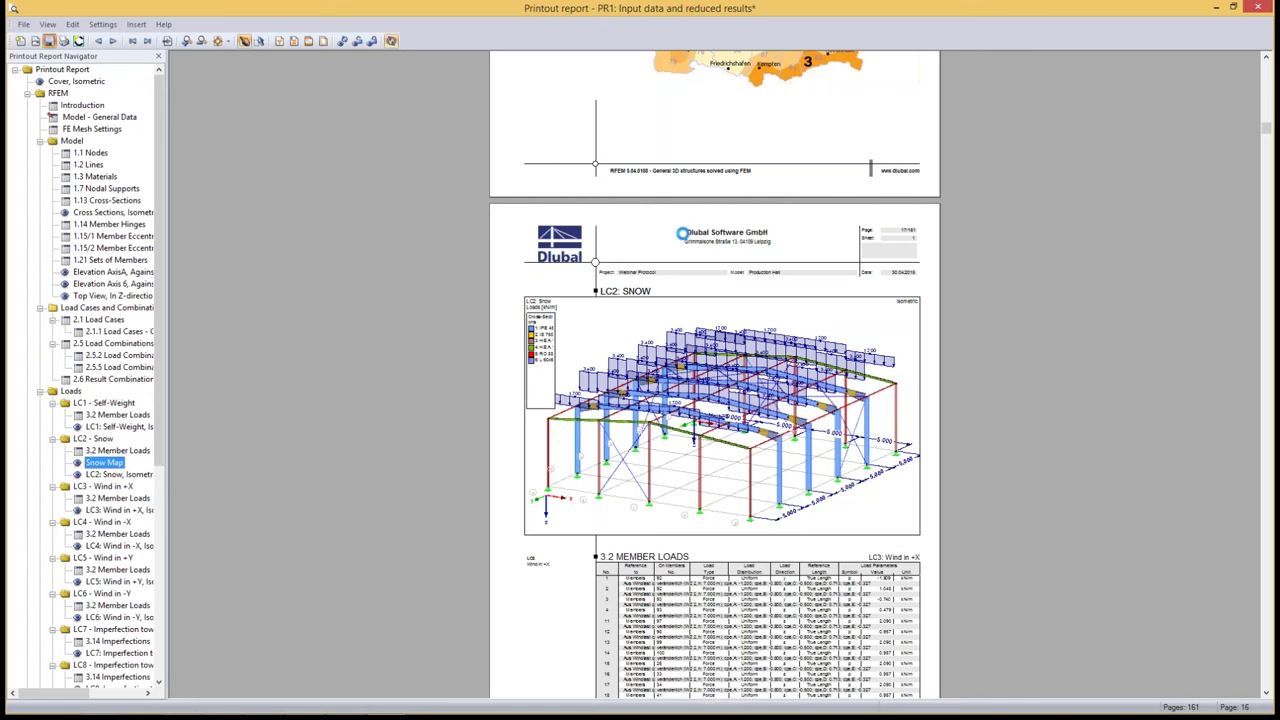
# - Close the printout report and open the ReinforcedConcreteSlab model from the Data navigator
pyautogui.click(1258, 8)
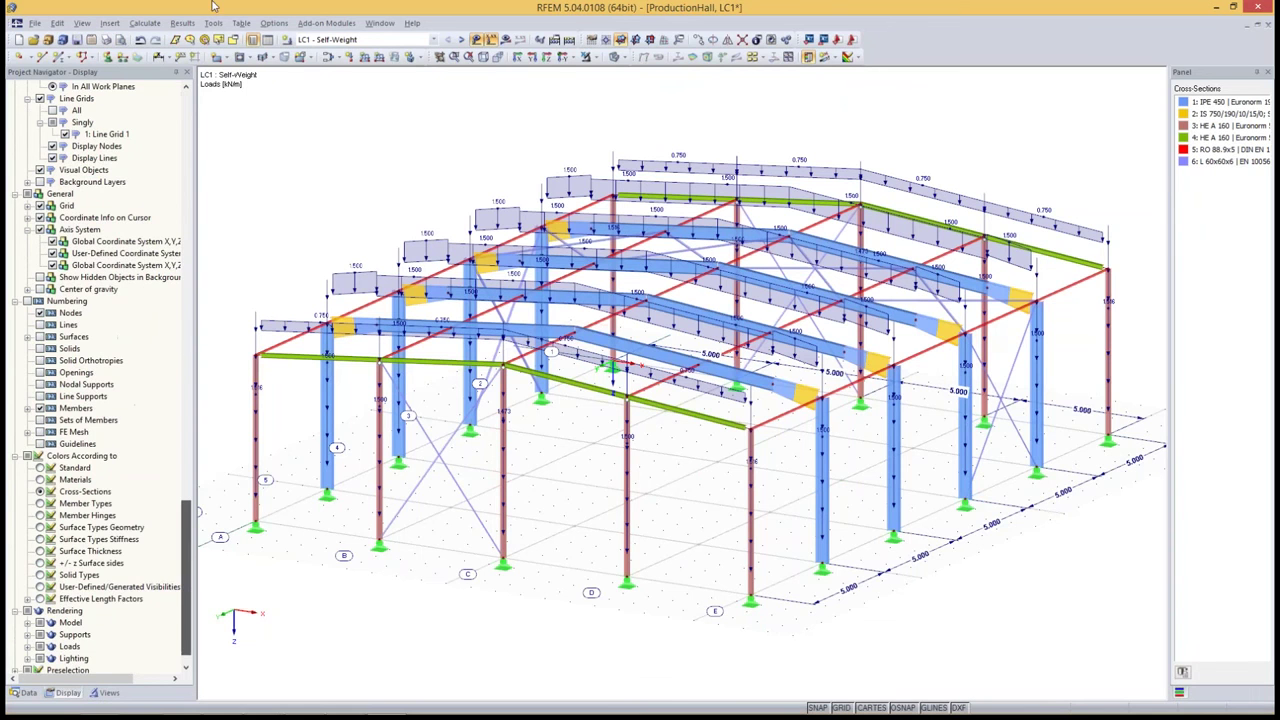
pyautogui.click(24, 693)
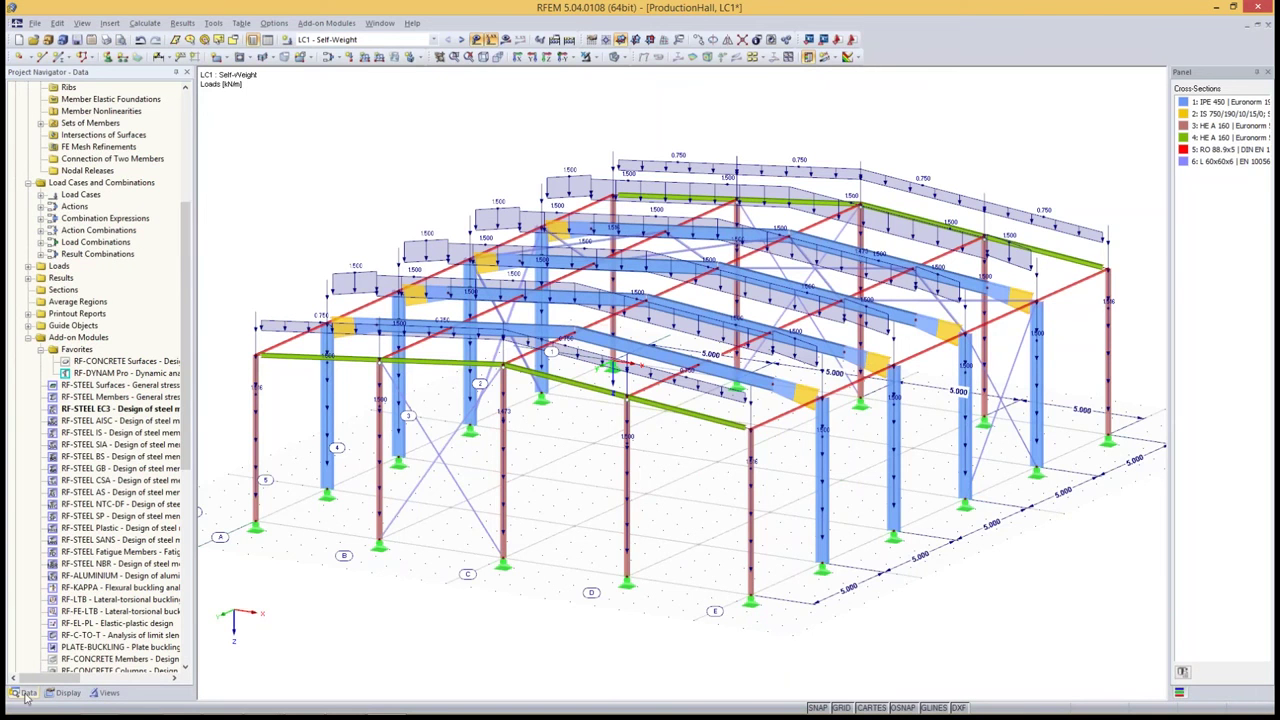
pyautogui.click(190, 148)
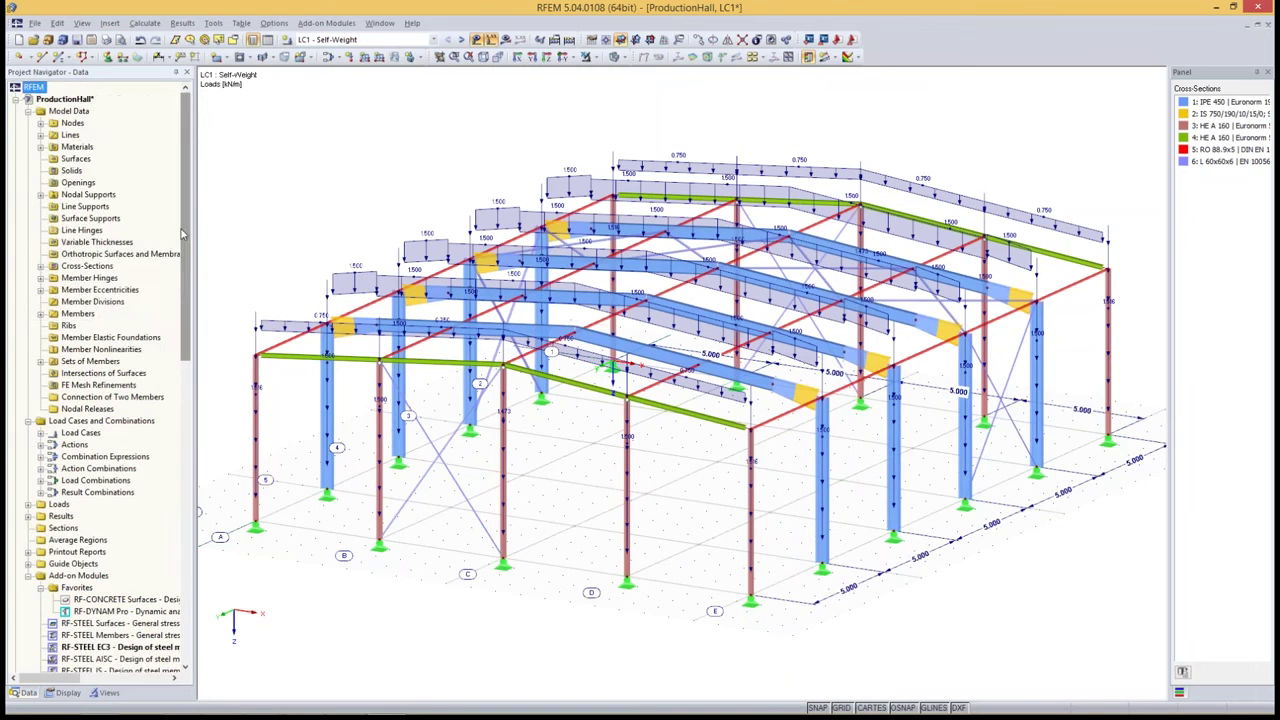
pyautogui.moveTo(187, 137); pyautogui.dragTo(87, 647)
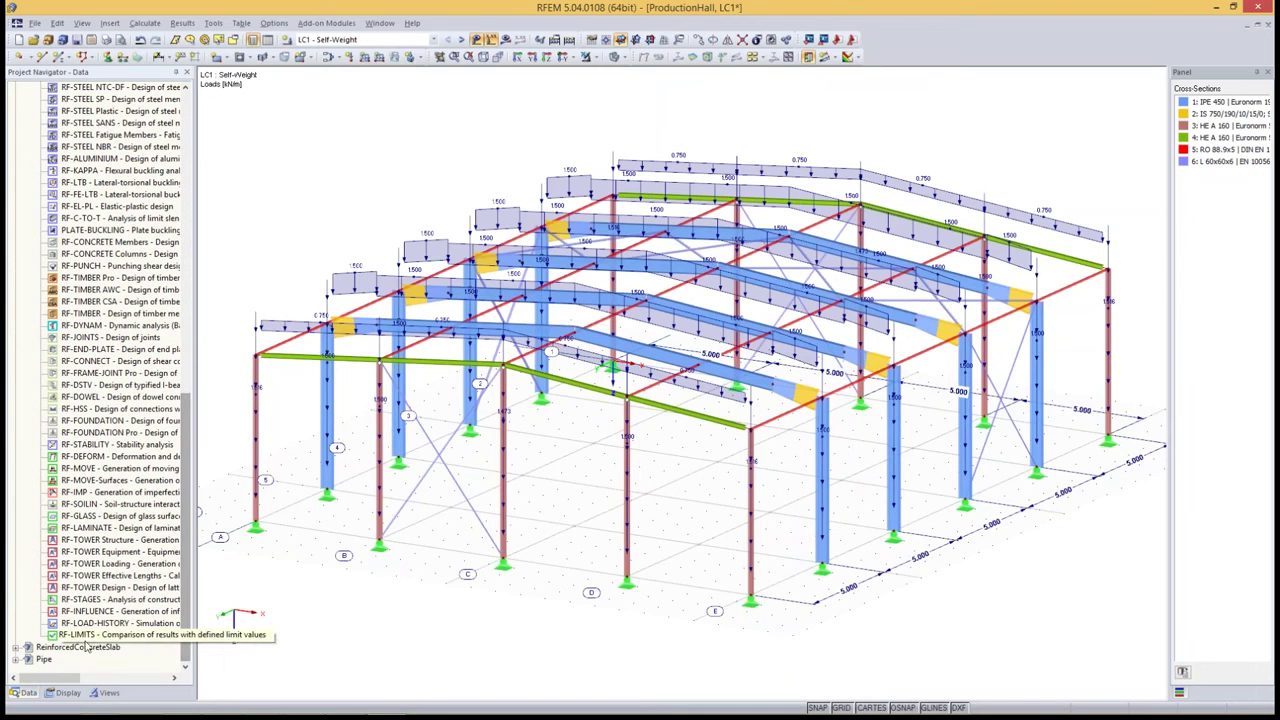
pyautogui.doubleClick(78, 647)
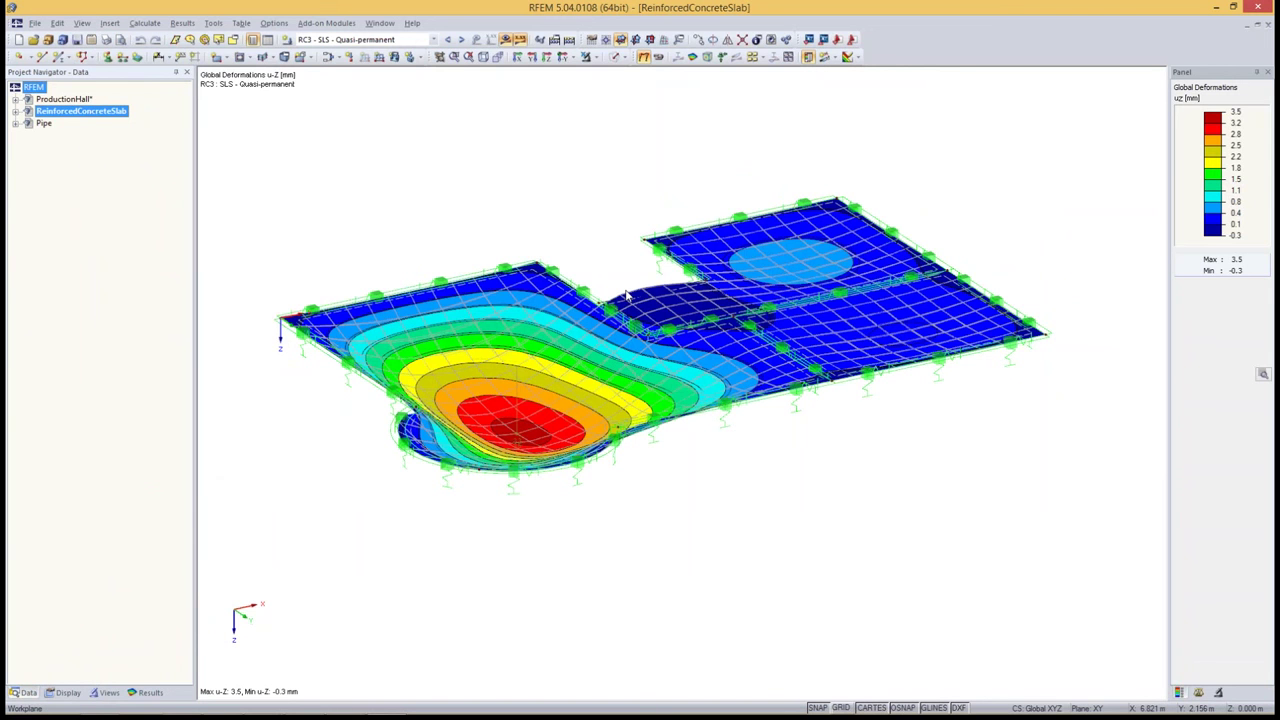
# - Keep RC3 - SLS - Quasi-permanent as the displayed result combination
pyautogui.click(433, 39)
pyautogui.scroll(1, 420, 136)
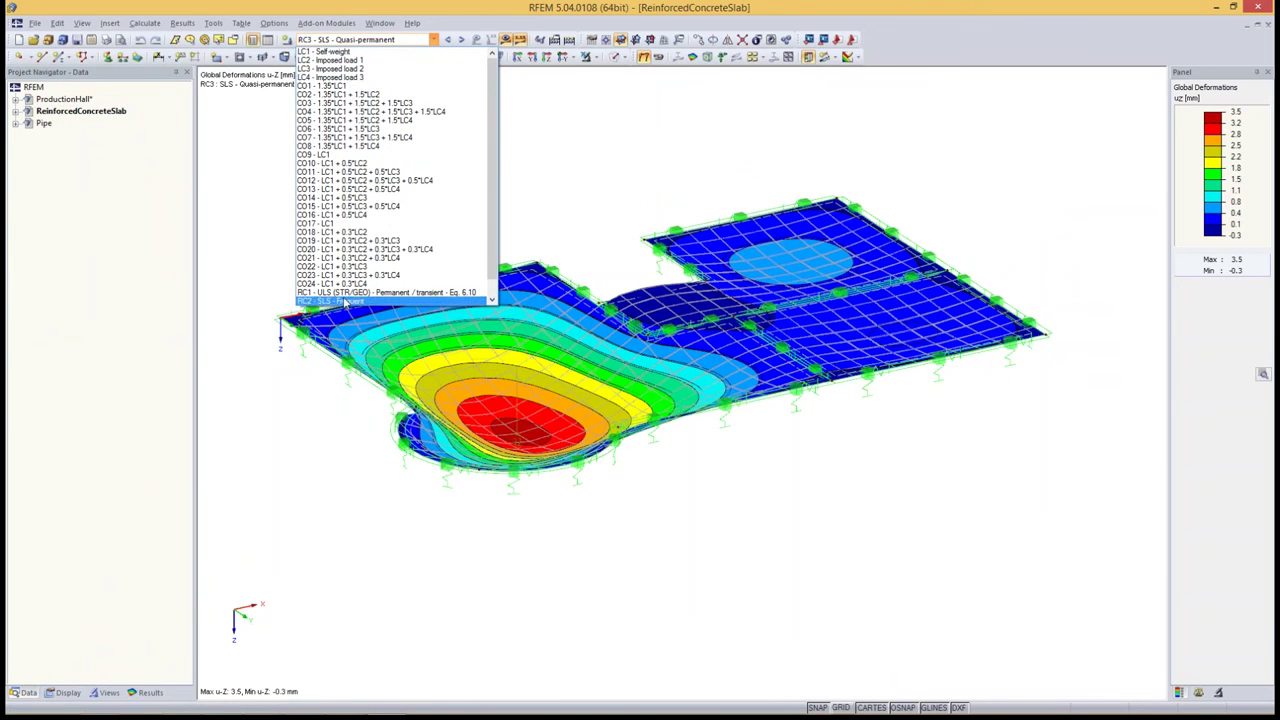
pyautogui.scroll(-1, 381, 258)
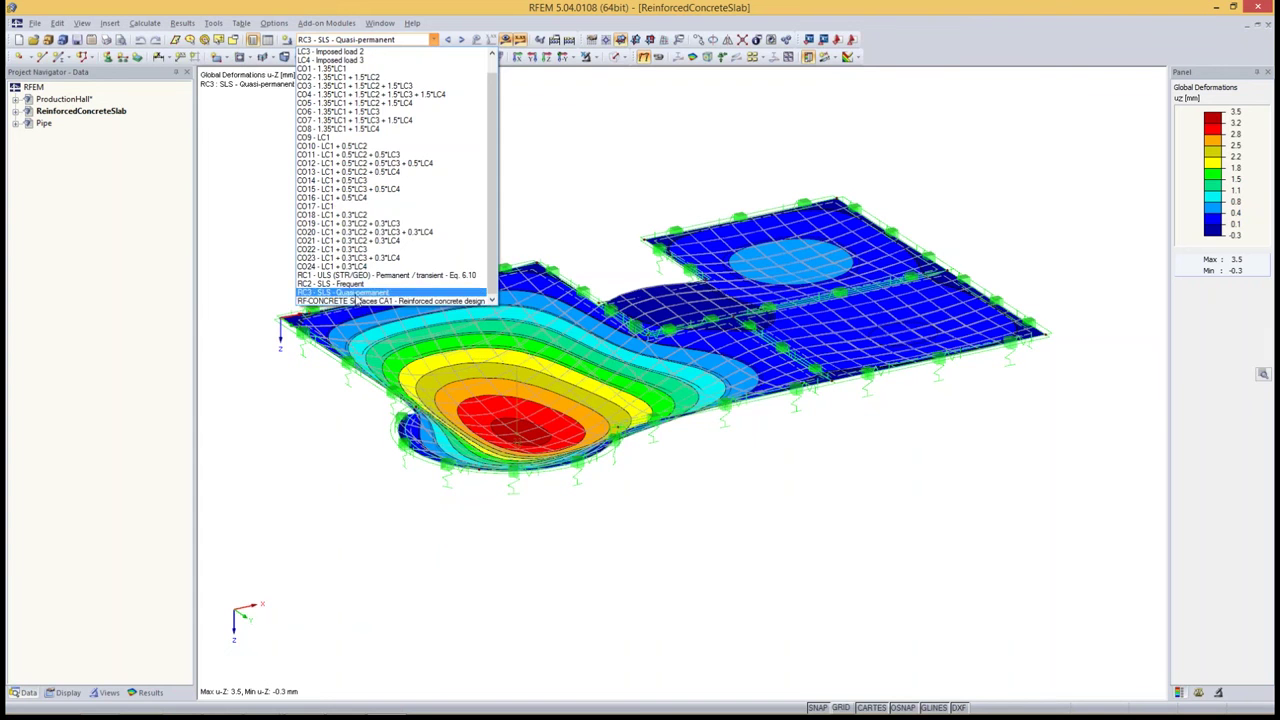
pyautogui.click(353, 293)
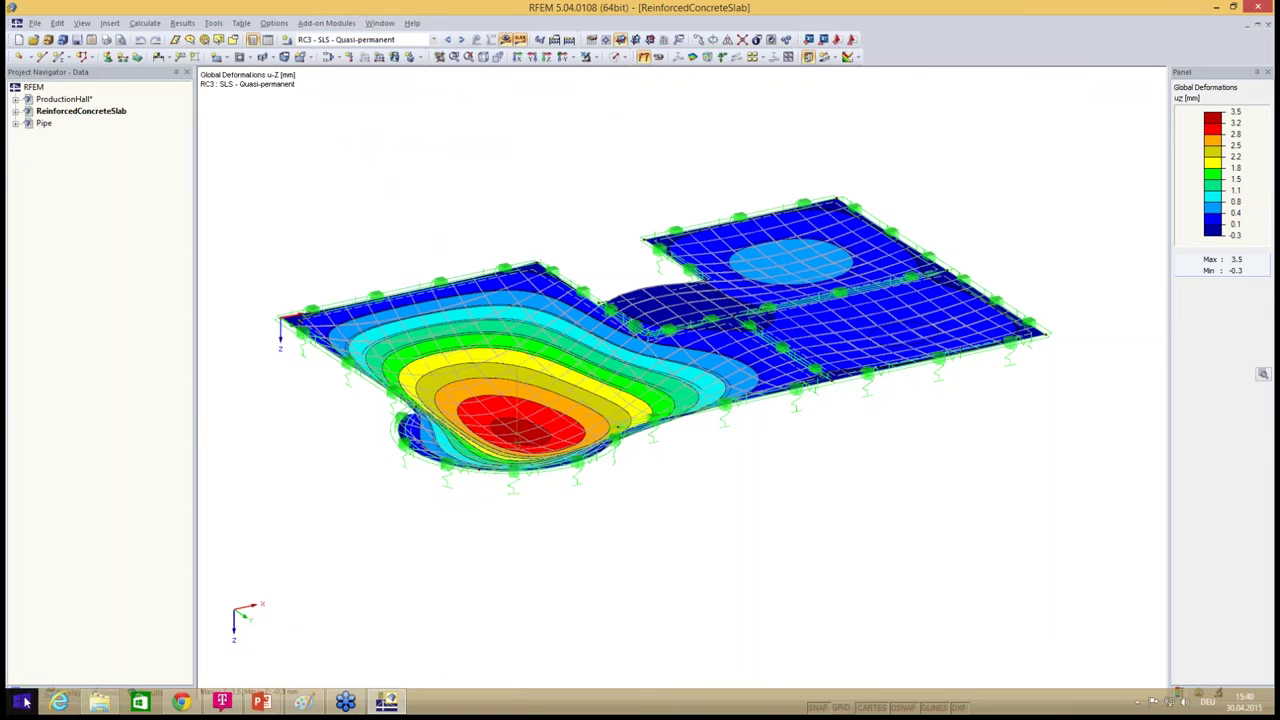
# - Turn on FE Mesh > On Surface Results in the Display navigator over the u-Z deformations
pyautogui.click(68, 693)
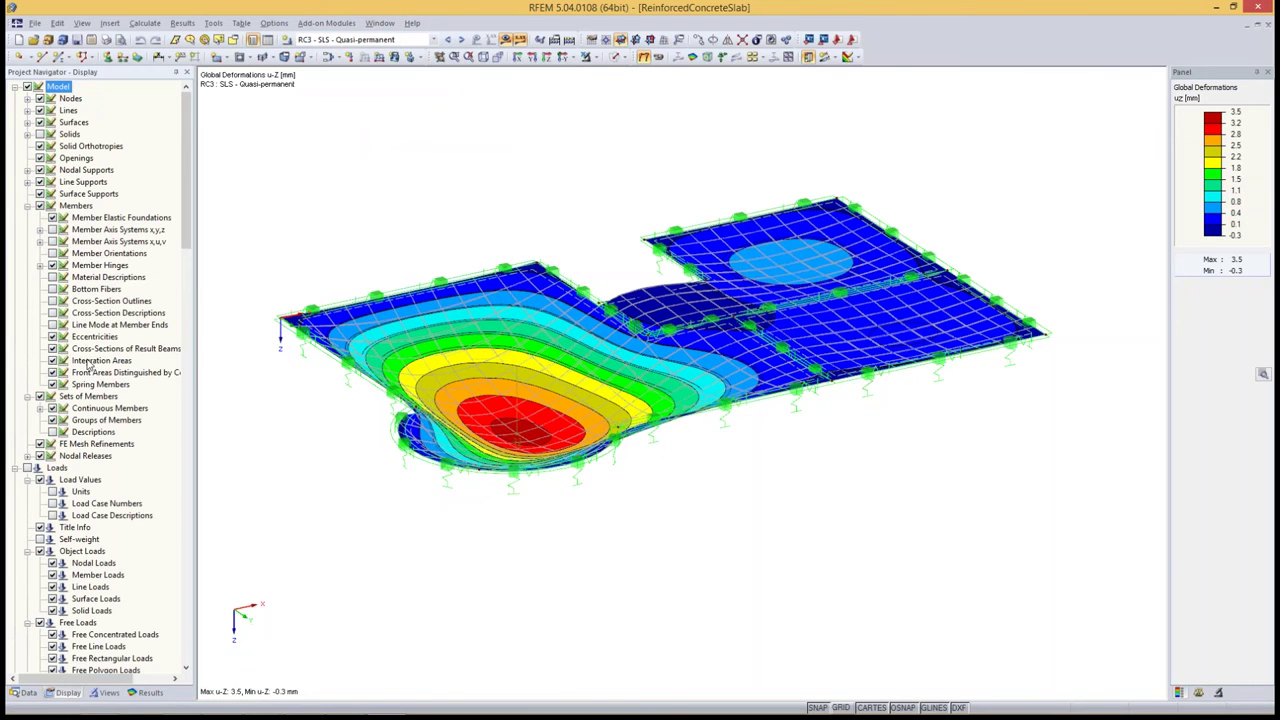
pyautogui.scroll(-3, 90, 462)
pyautogui.scroll(-1, 90, 462)
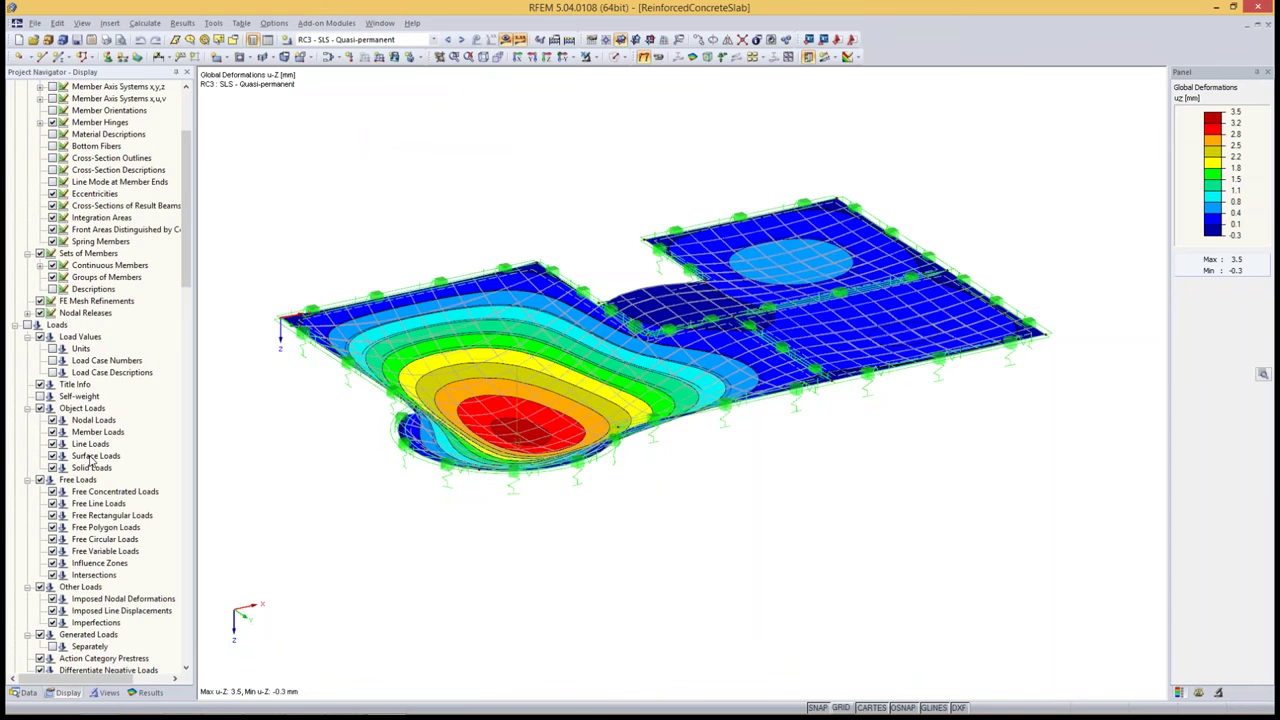
pyautogui.scroll(-4, 90, 461)
pyautogui.scroll(-4, 88, 460)
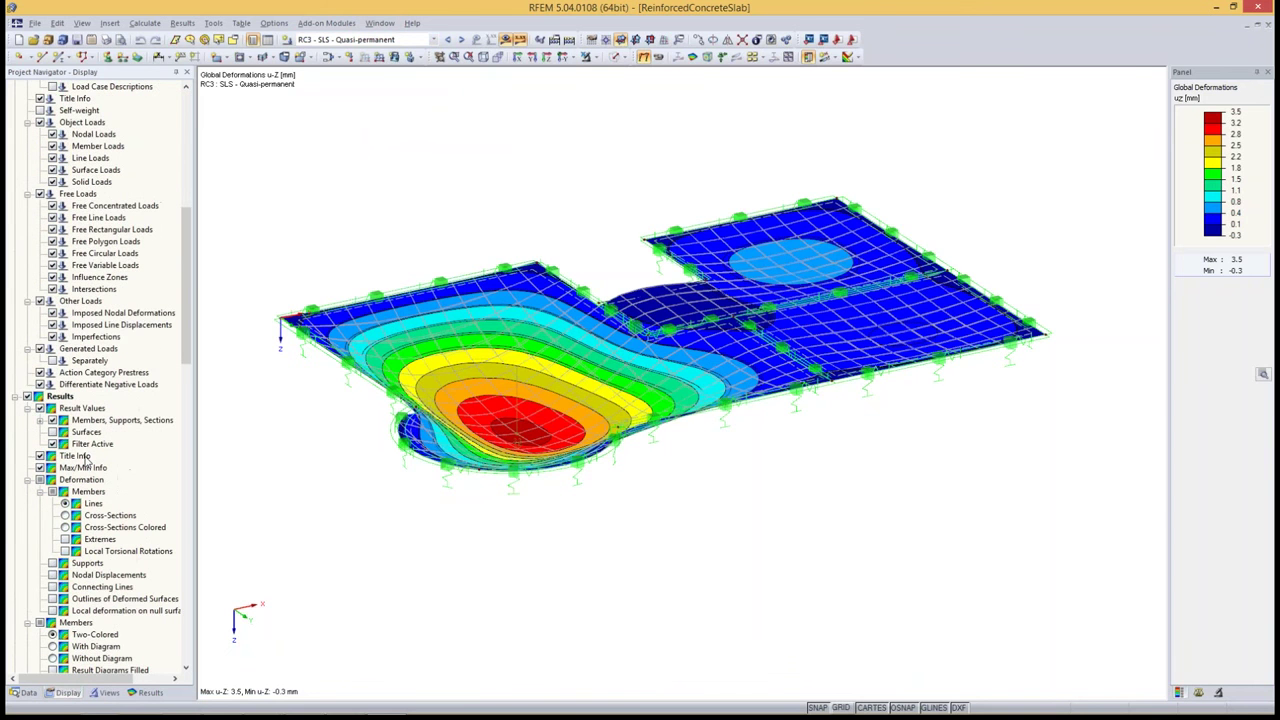
pyautogui.scroll(-5, 88, 458)
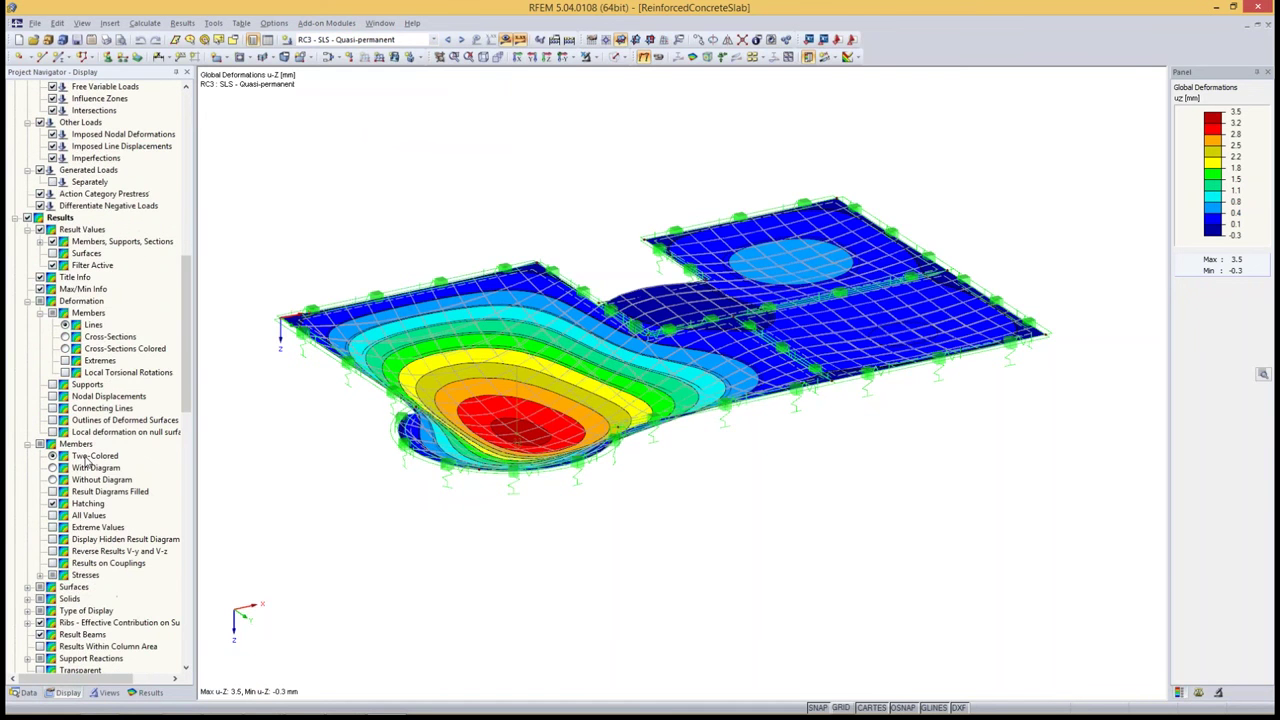
pyautogui.scroll(-10, 88, 458)
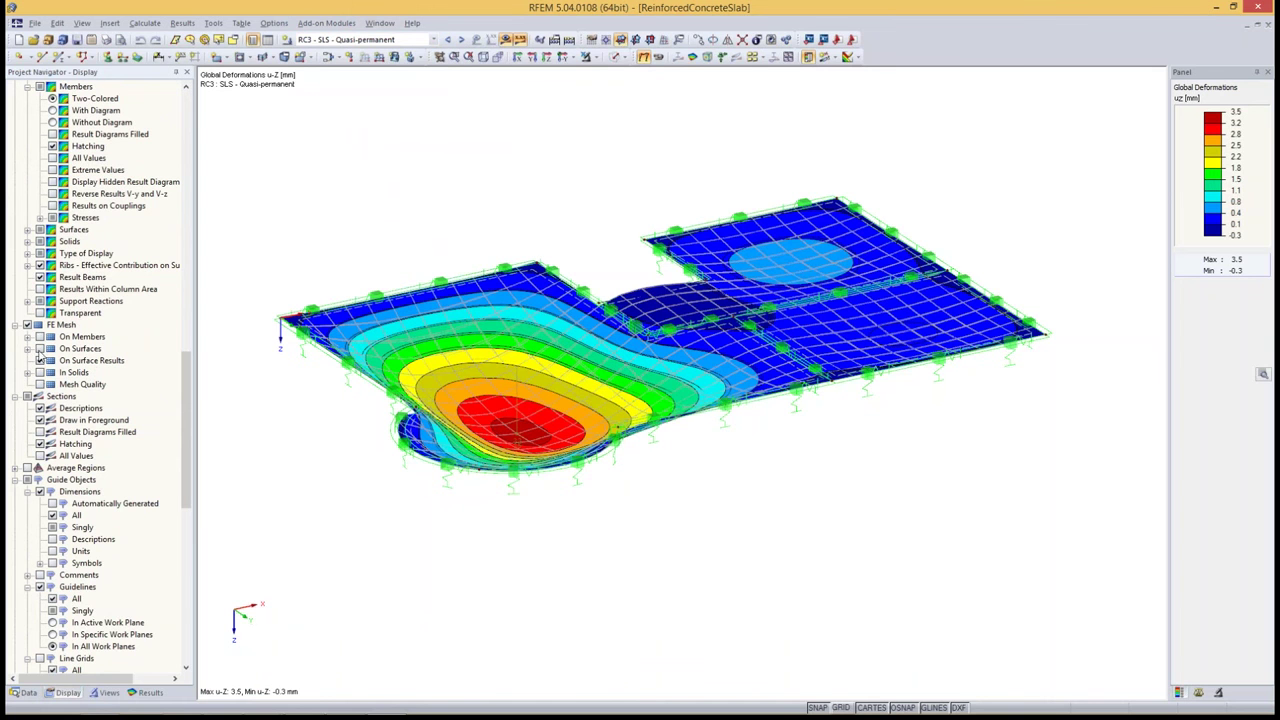
pyautogui.click(40, 360)
pyautogui.scroll(1, 425, 385)
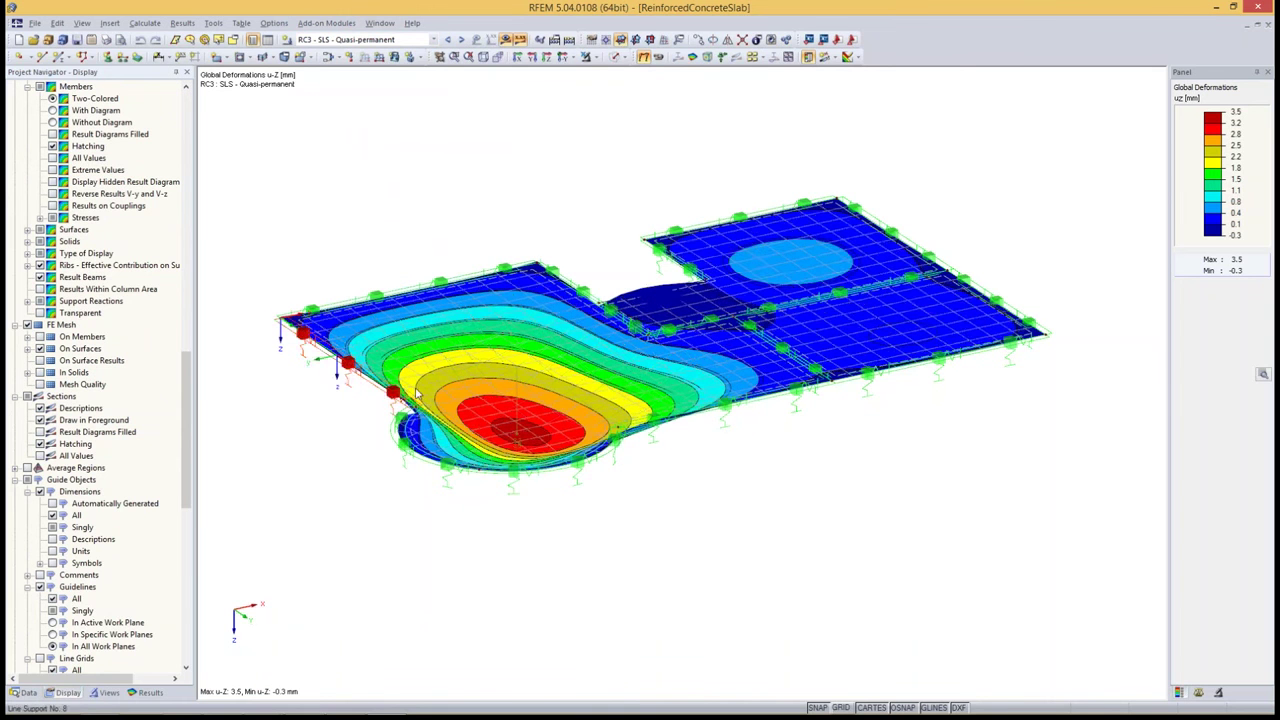
pyautogui.scroll(1, 425, 385)
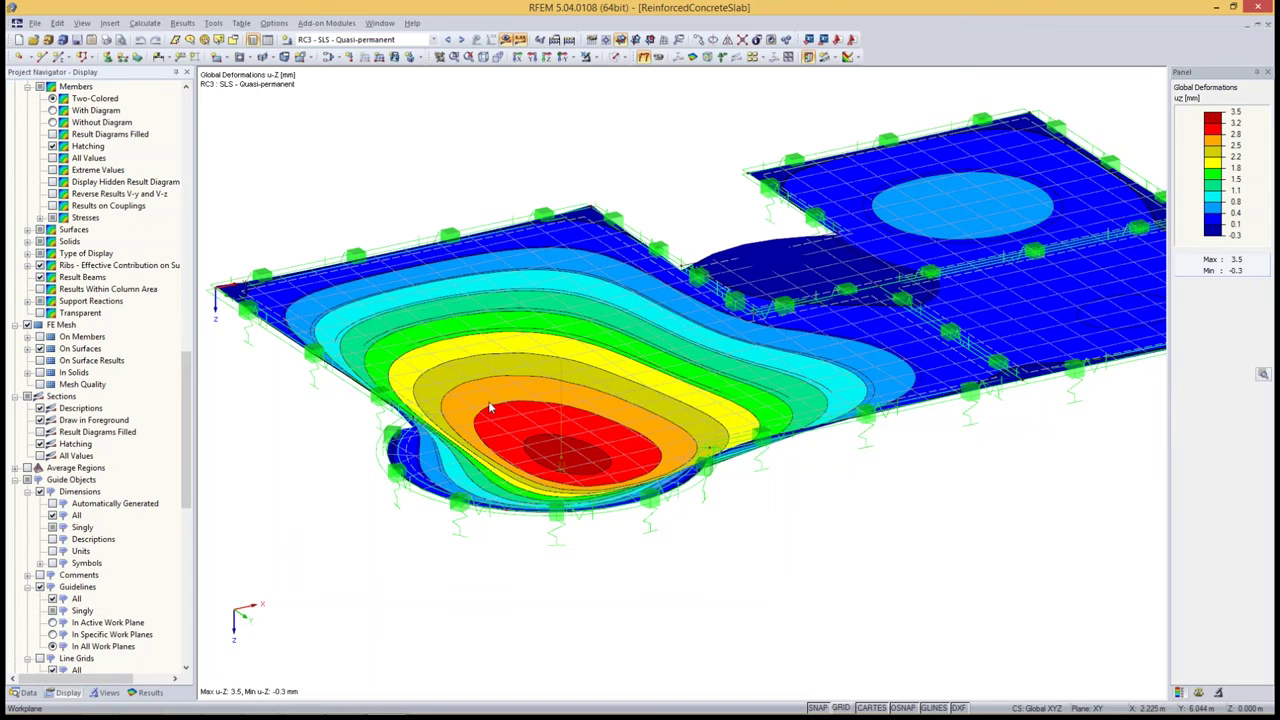
pyautogui.click(40, 360)
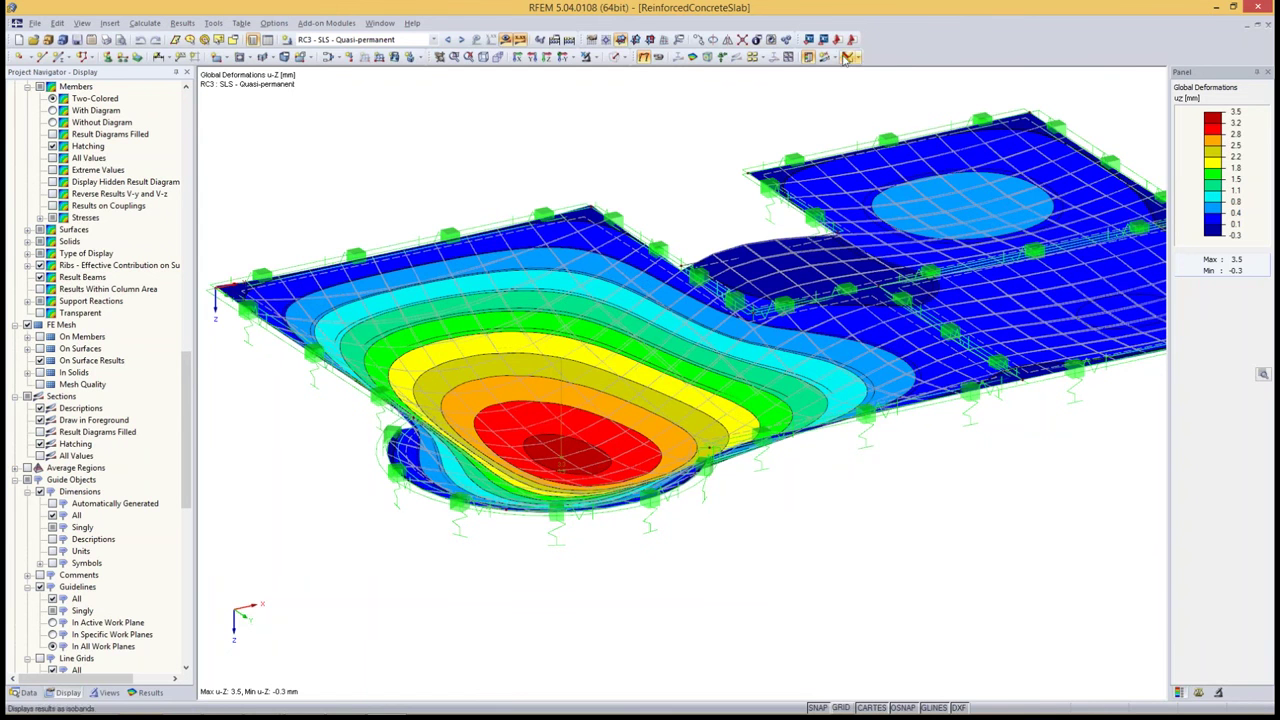
# - Animate the slab's deformation while rotating to a side elevation and back to isometric
pyautogui.click(660, 57)
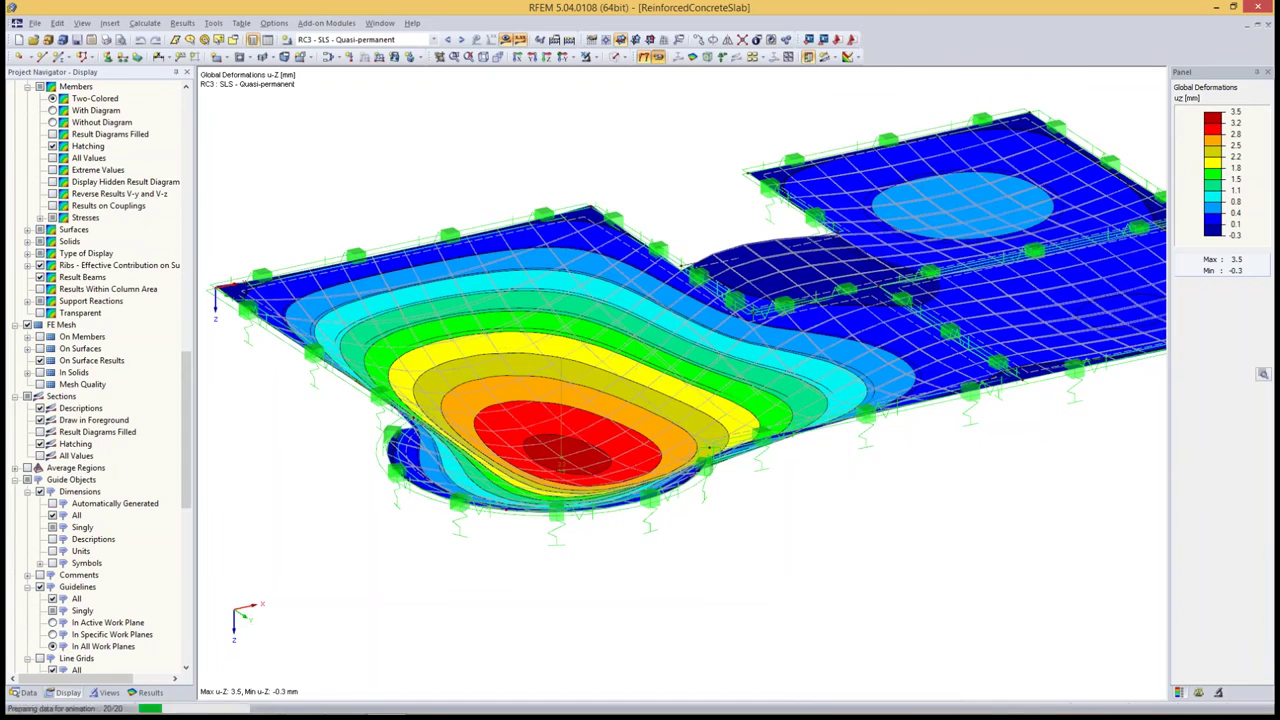
pyautogui.keyDown('ctrl'); pyautogui.moveTo(612, 265); pyautogui.dragTo(685, 511, button='middle'); pyautogui.keyUp('ctrl')
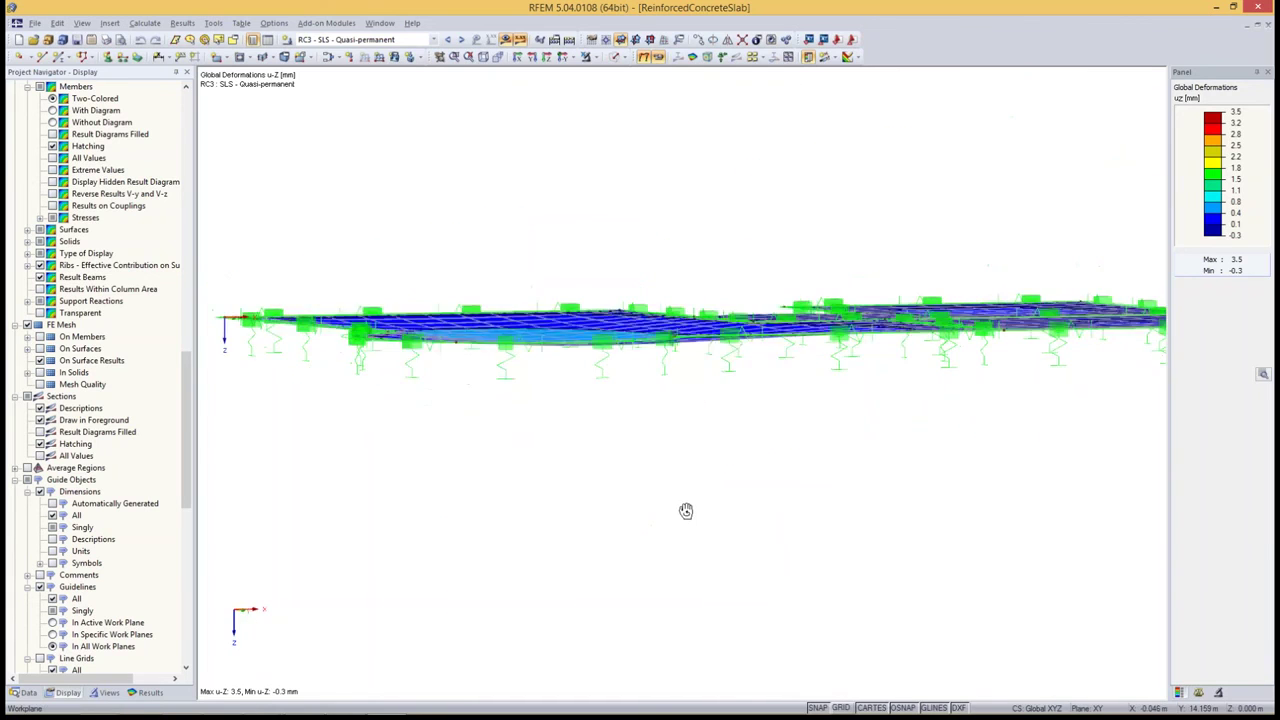
pyautogui.keyDown('ctrl'); pyautogui.moveTo(685, 511); pyautogui.dragTo(706, 443, button='middle'); pyautogui.keyUp('ctrl')
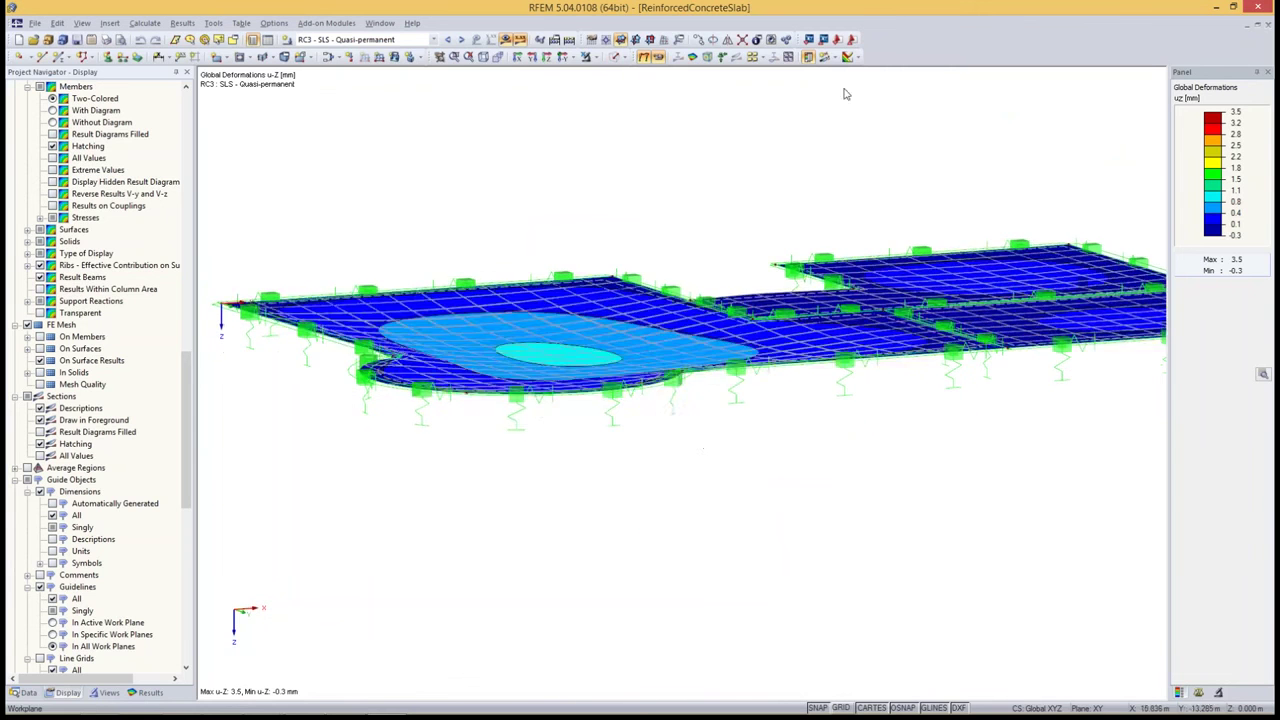
# - Switch surface results Off, then back to Isobands, and fit the whole slab in view
pyautogui.click(855, 57)
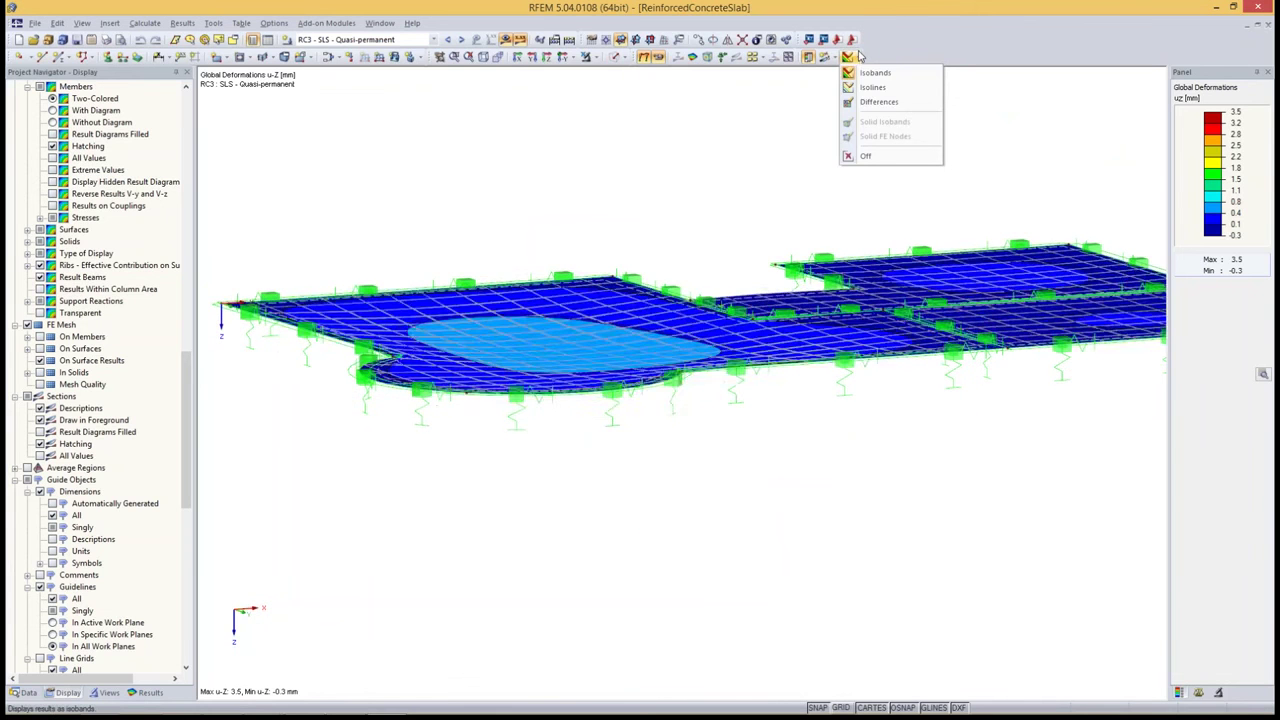
pyautogui.click(865, 155)
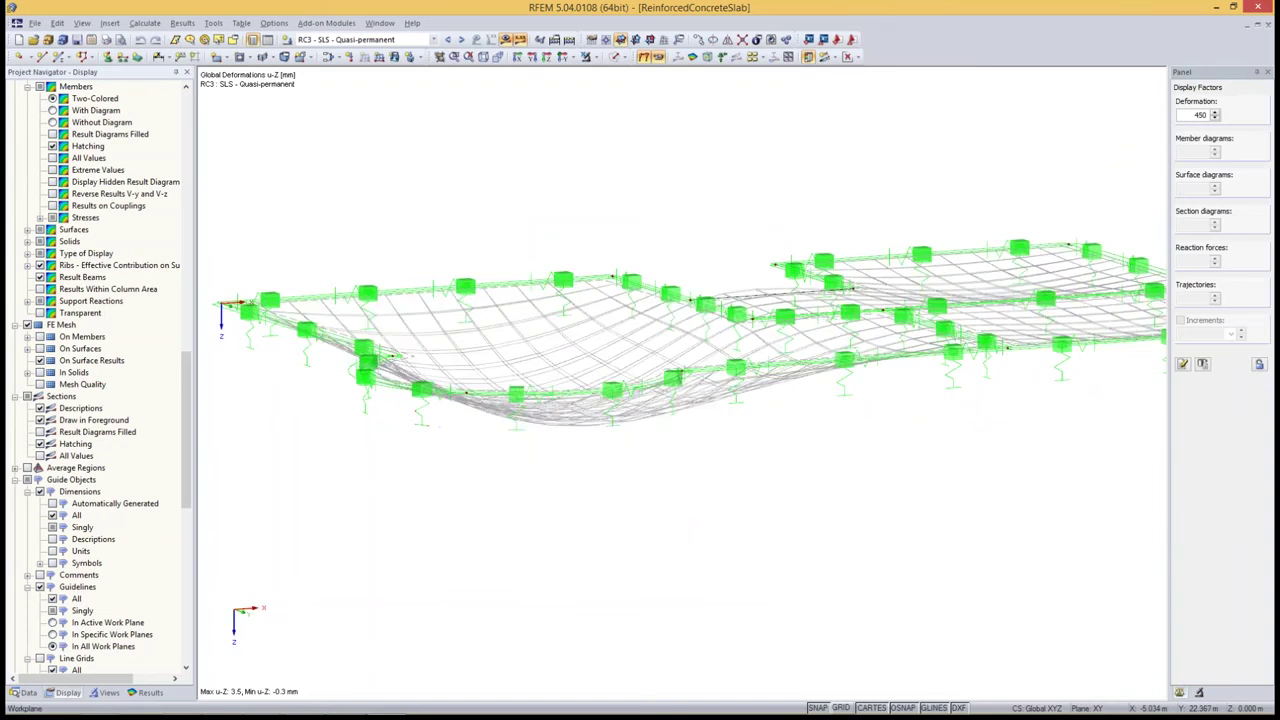
pyautogui.keyDown('ctrl'); pyautogui.moveTo(591, 546); pyautogui.dragTo(620, 640, button='middle'); pyautogui.keyUp('ctrl')
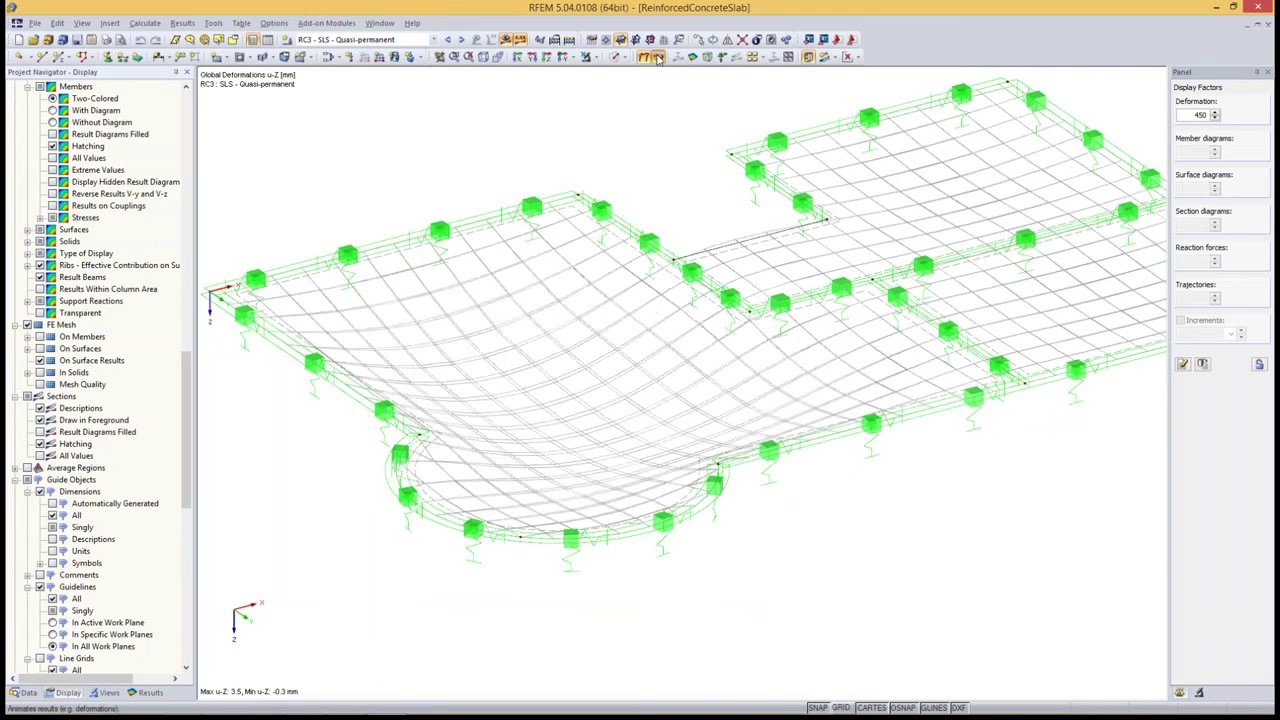
pyautogui.click(856, 57)
pyautogui.click(876, 77)
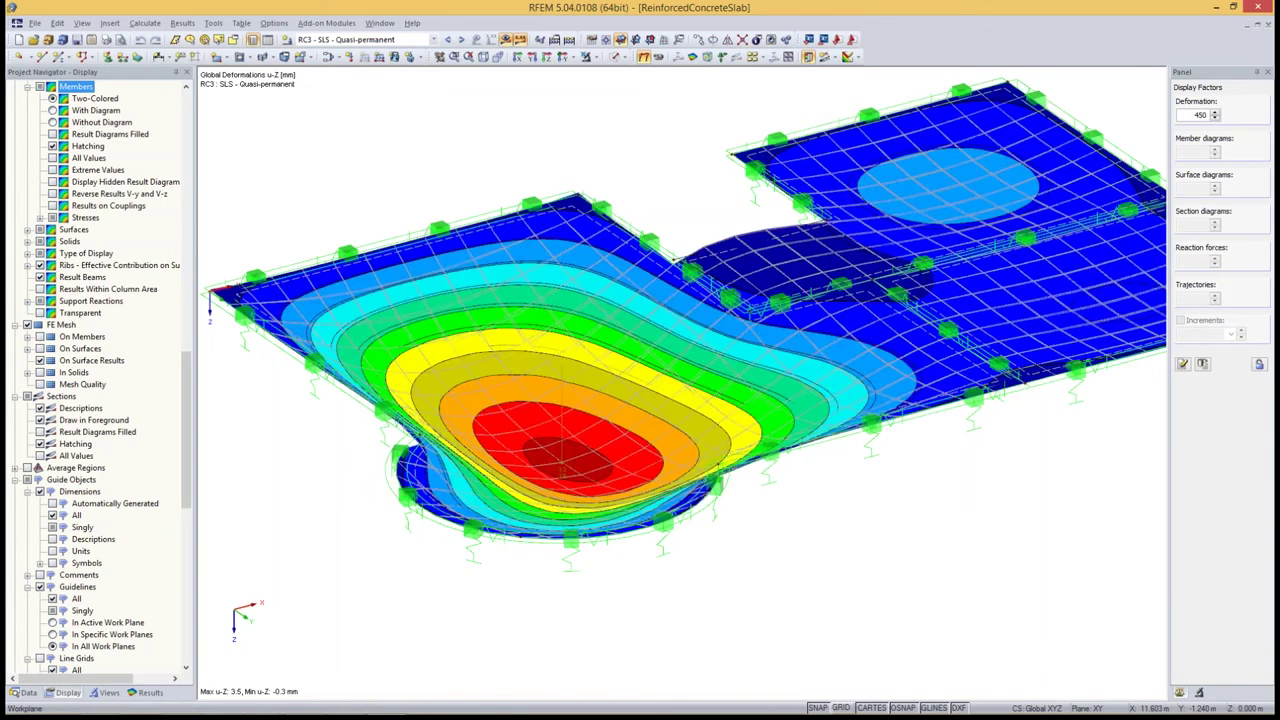
pyautogui.scroll(-3, 875, 590)
pyautogui.moveTo(890, 577)
pyautogui.mouseDown(button='middle')
pyautogui.moveTo(757, 523)
pyautogui.moveTo(765, 510)
pyautogui.mouseUp(button='middle')
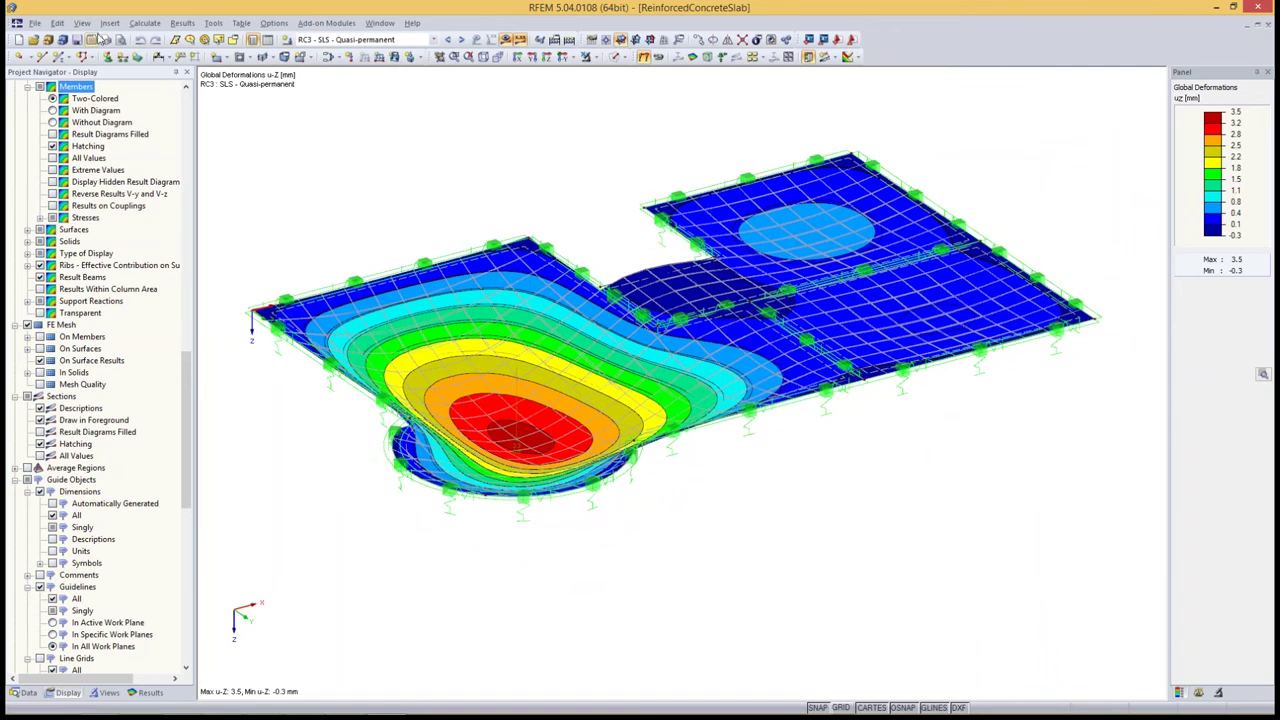
# - Send the u-Z deformation graphic 'To a printout report' via Print Graphic, checking the Options tab first
pyautogui.click(107, 40)
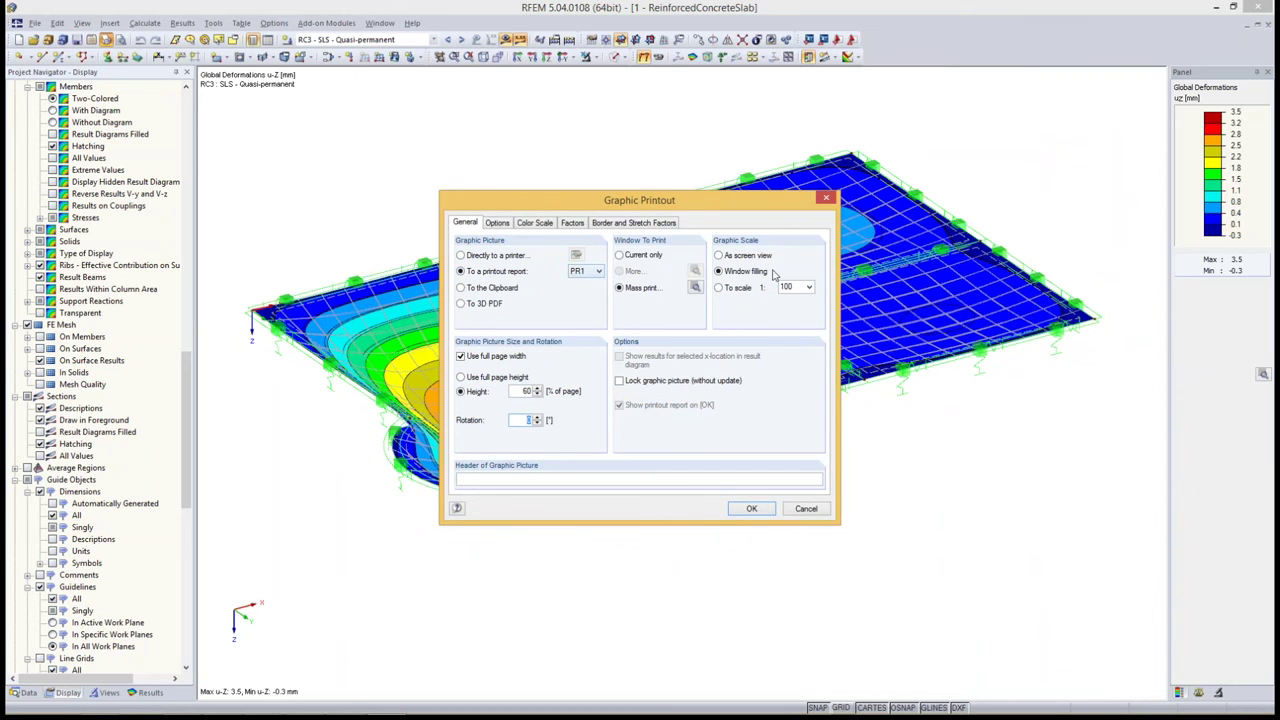
pyautogui.click(509, 224)
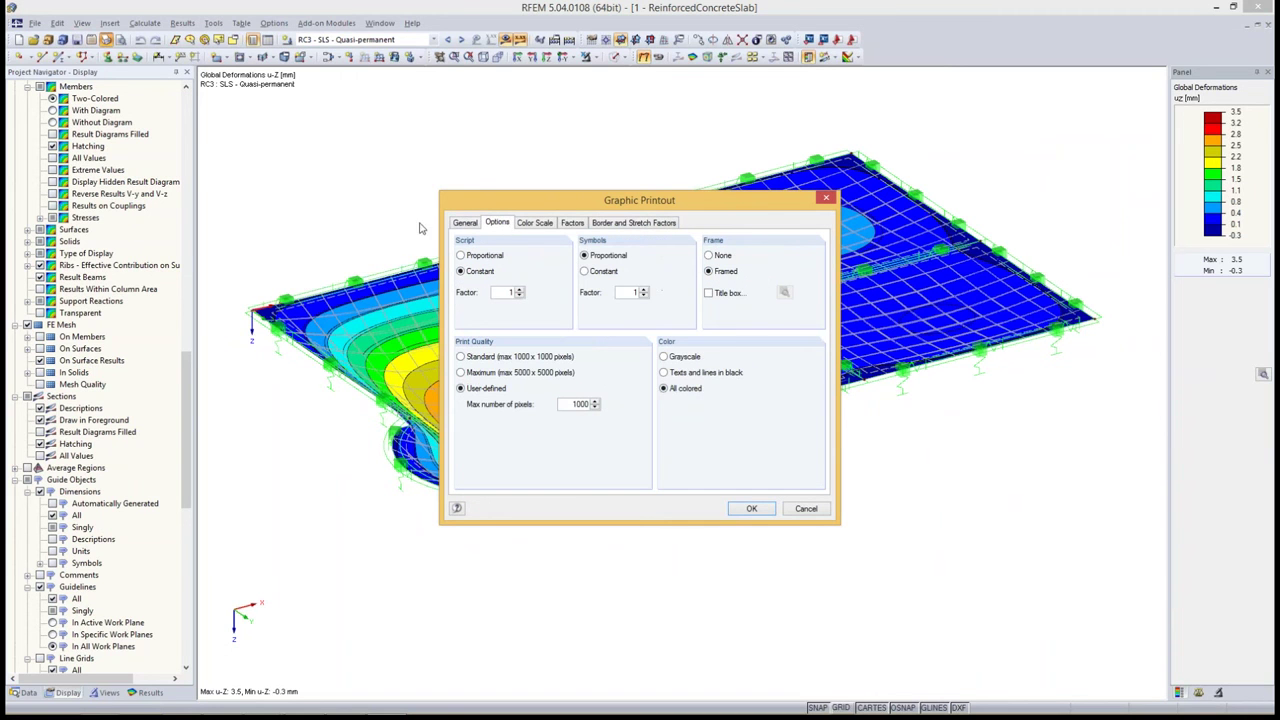
pyautogui.click(470, 223)
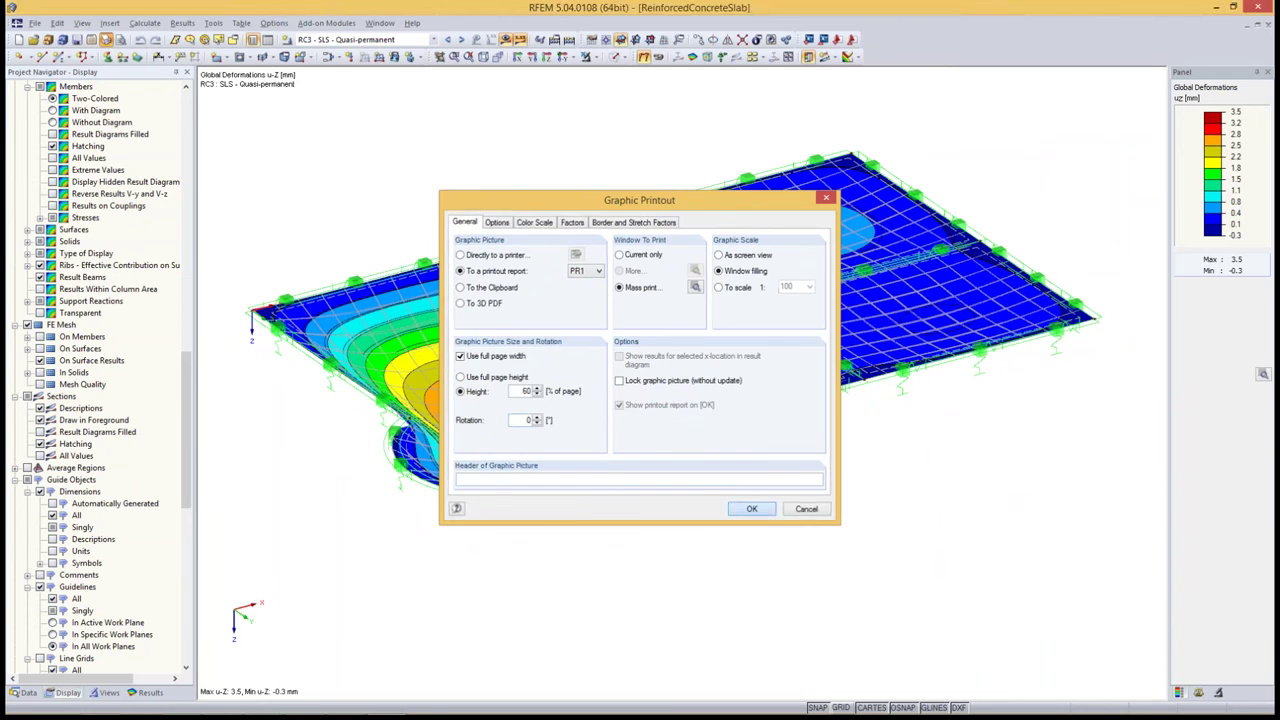
pyautogui.click(751, 508)
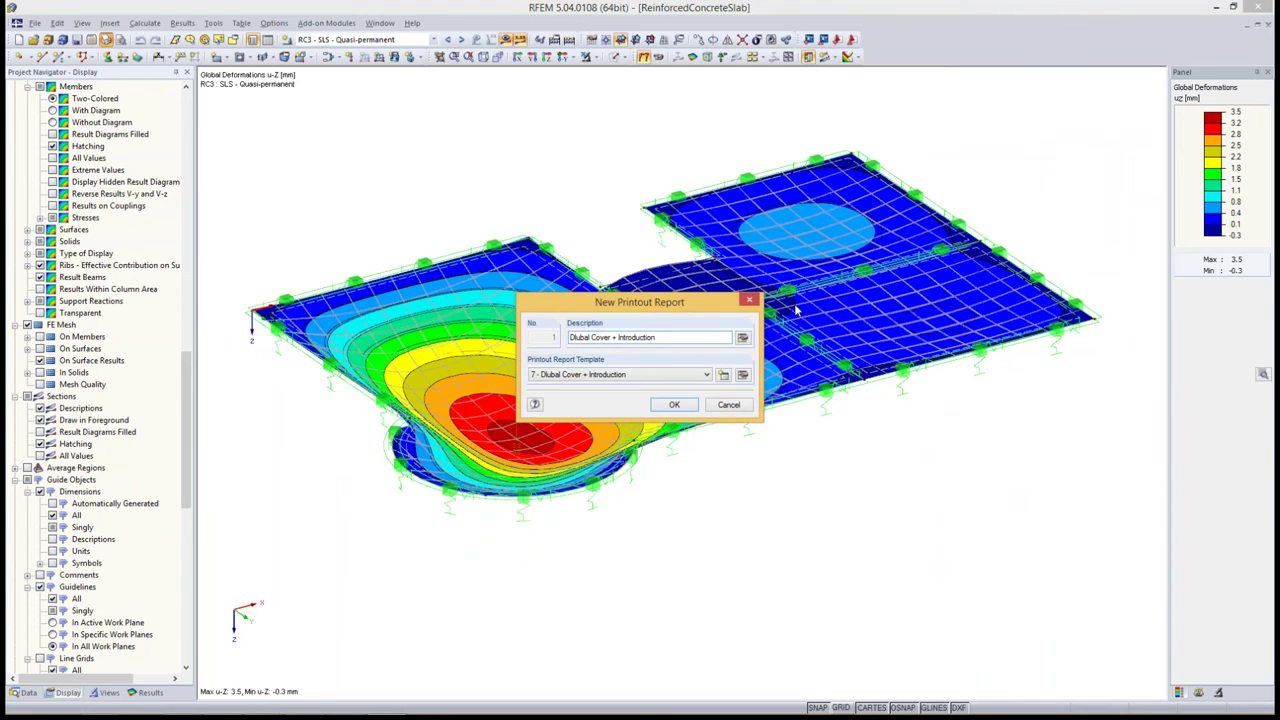
# - Create printout report PR1 from template '7 - Dlubal Cover + Introduction'
pyautogui.click(606, 378)
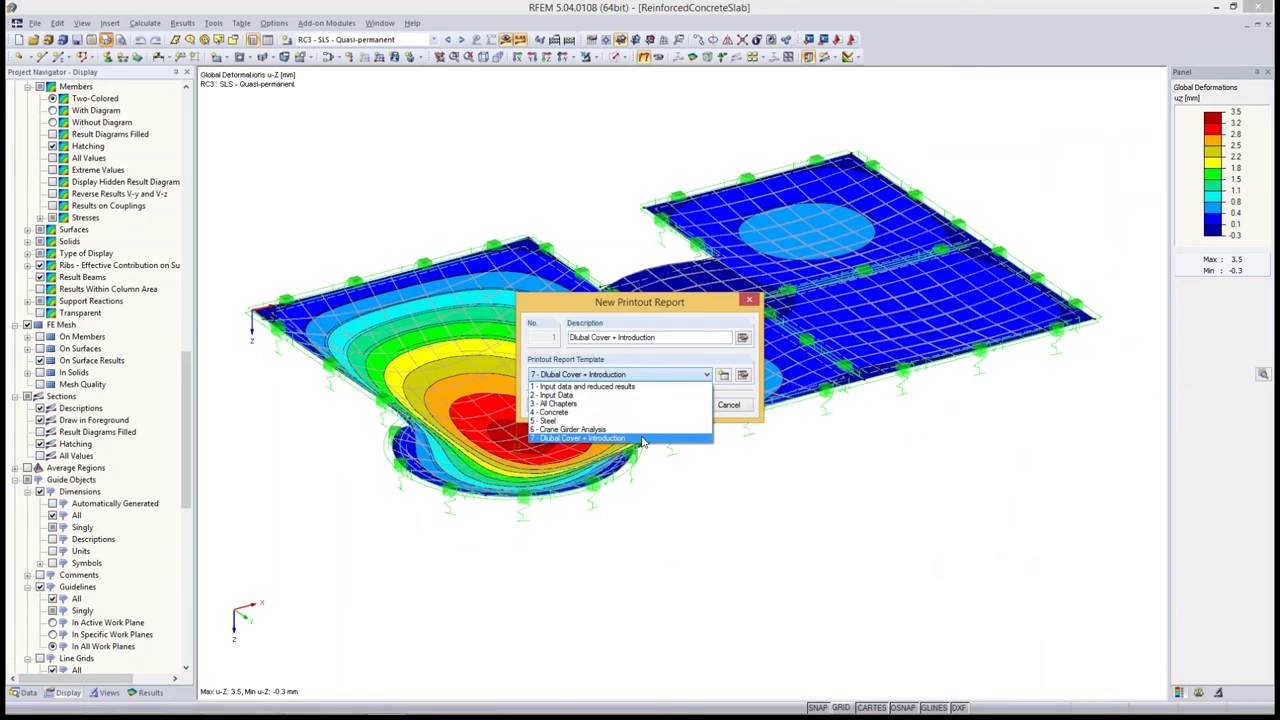
pyautogui.click(643, 441)
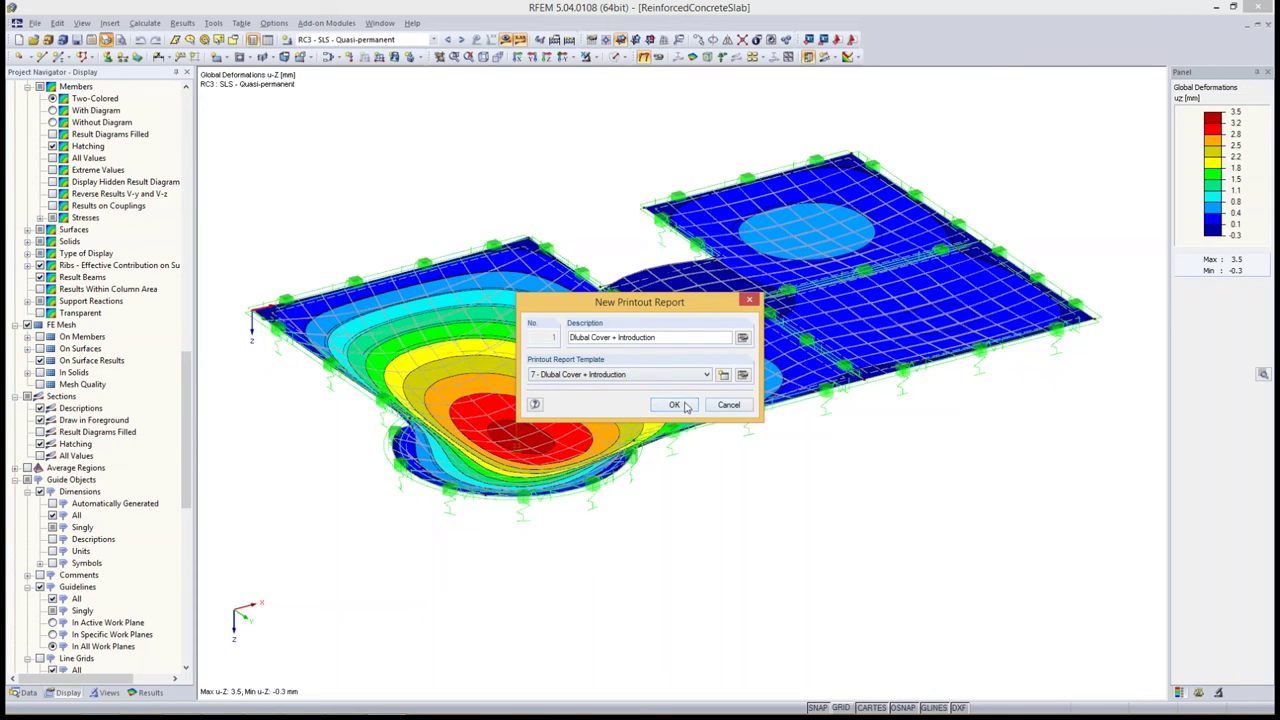
pyautogui.click(686, 407)
pyautogui.click(686, 405)
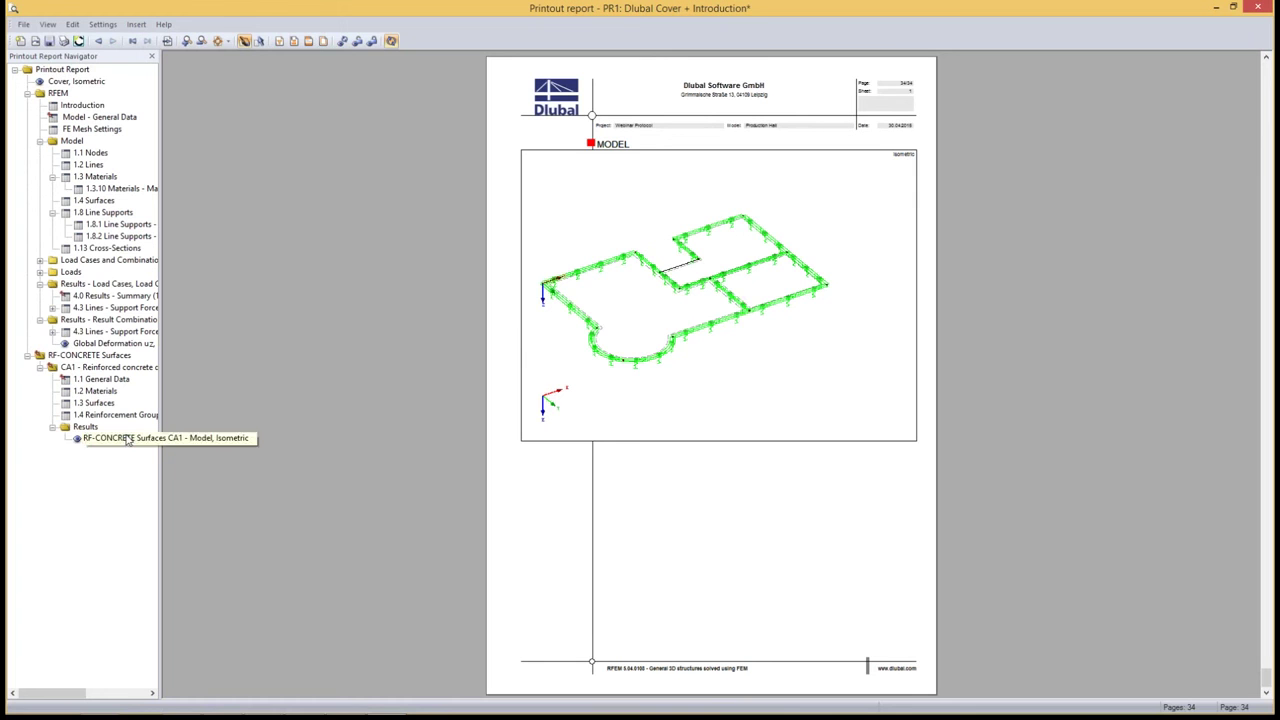
# - Delete the RF-CONCRETE Surfaces CA1 model graphic entry from report PR1
pyautogui.click(127, 440)
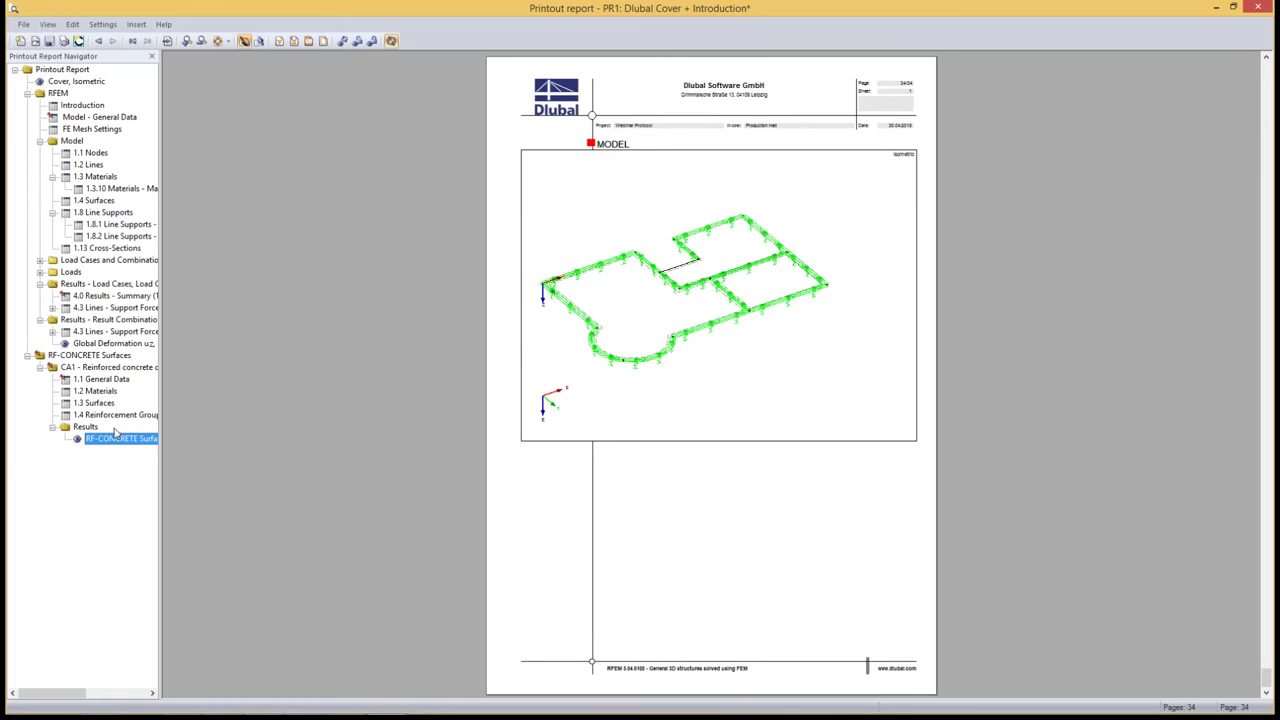
pyautogui.click(90, 83)
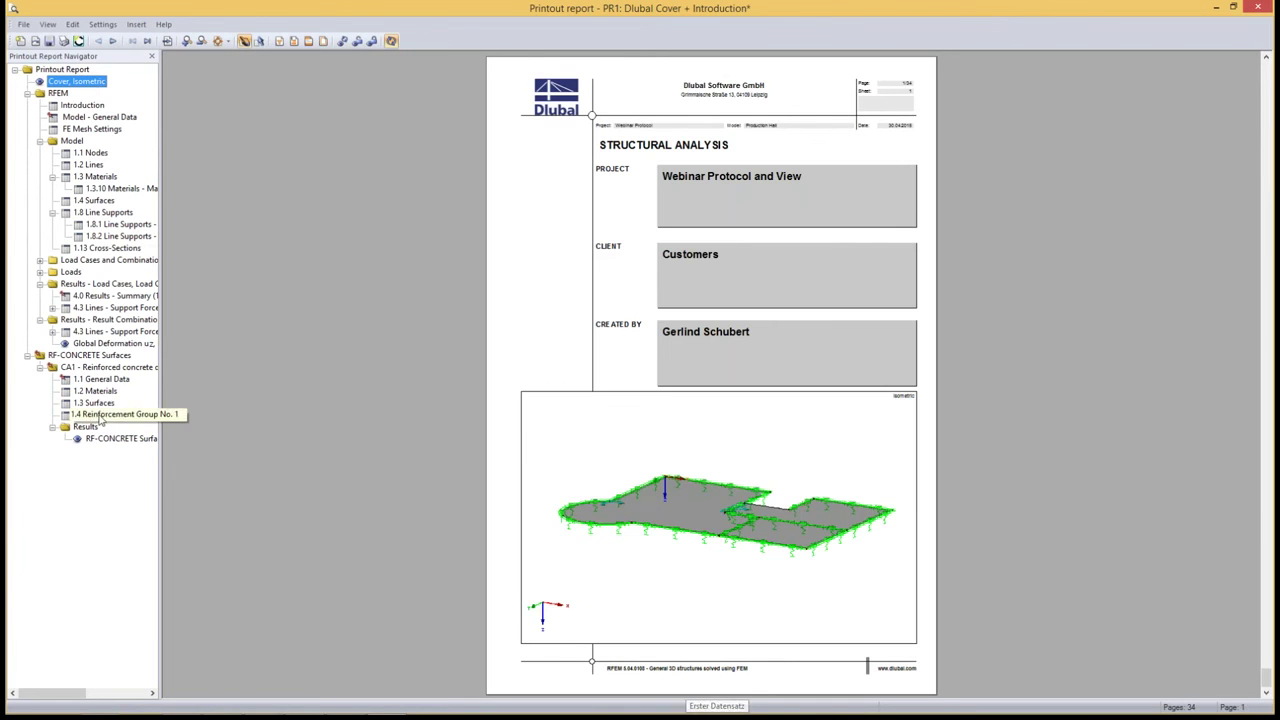
pyautogui.click(97, 345)
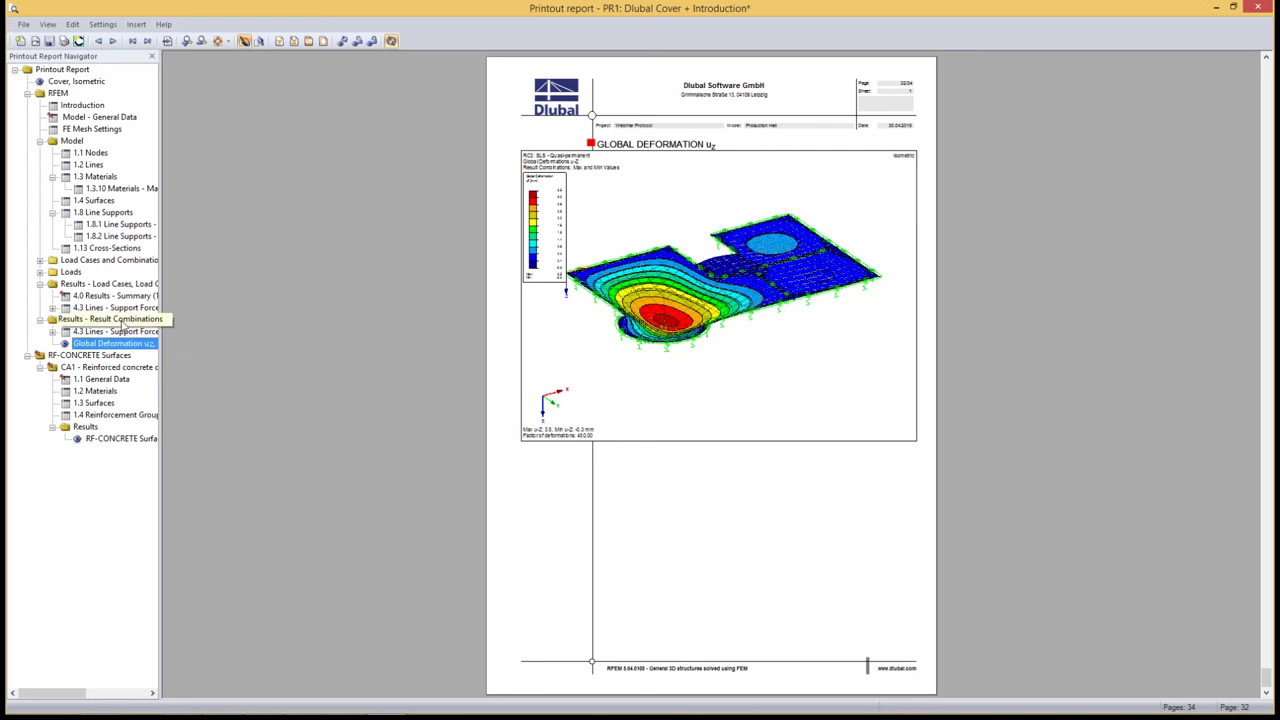
pyautogui.click(105, 440)
pyautogui.rightClick(143, 443)
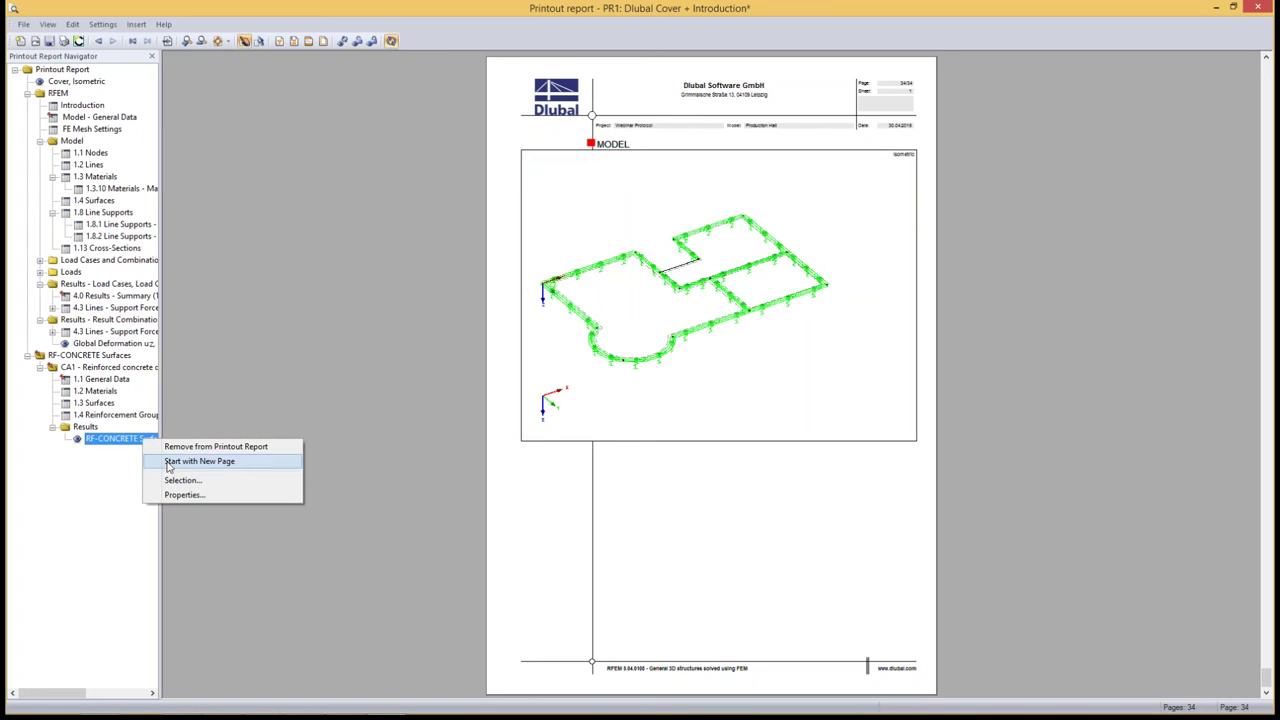
pyautogui.click(190, 447)
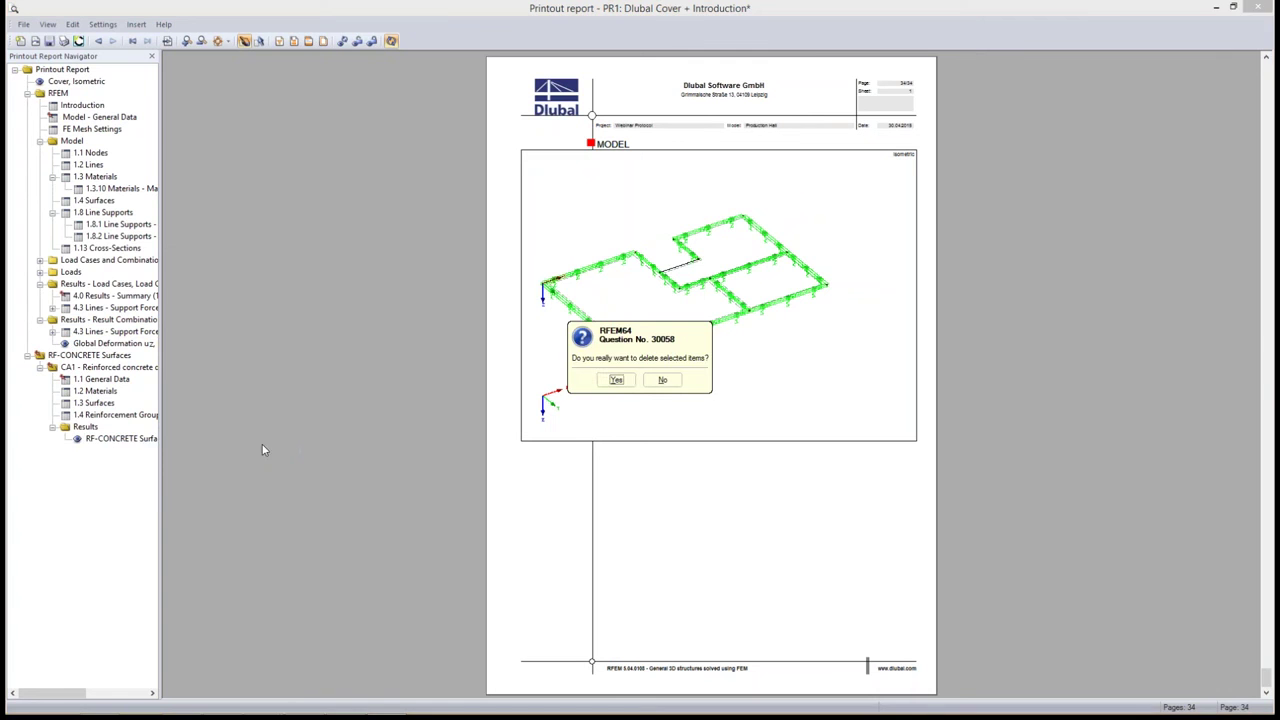
pyautogui.click(616, 380)
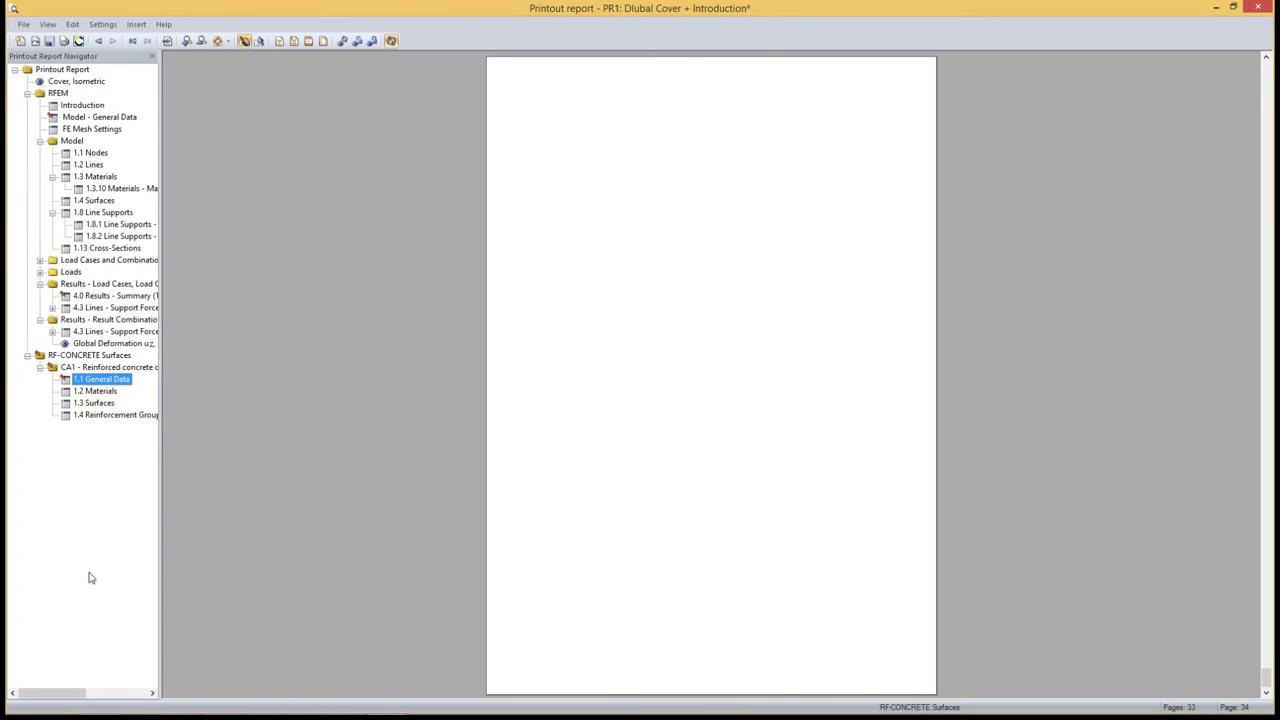
# - Save the 33-page printout report
pyautogui.scroll(1, 346, 468)
pyautogui.scroll(2, 343, 463)
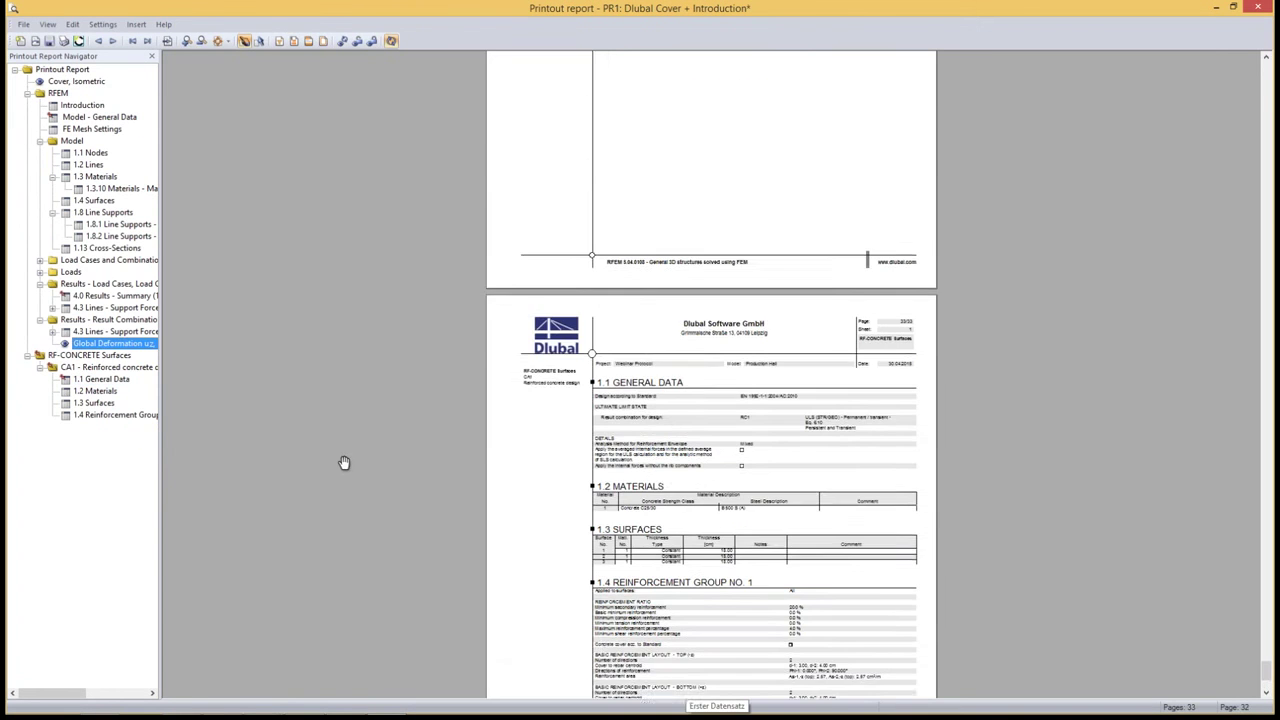
pyautogui.scroll(3, 347, 457)
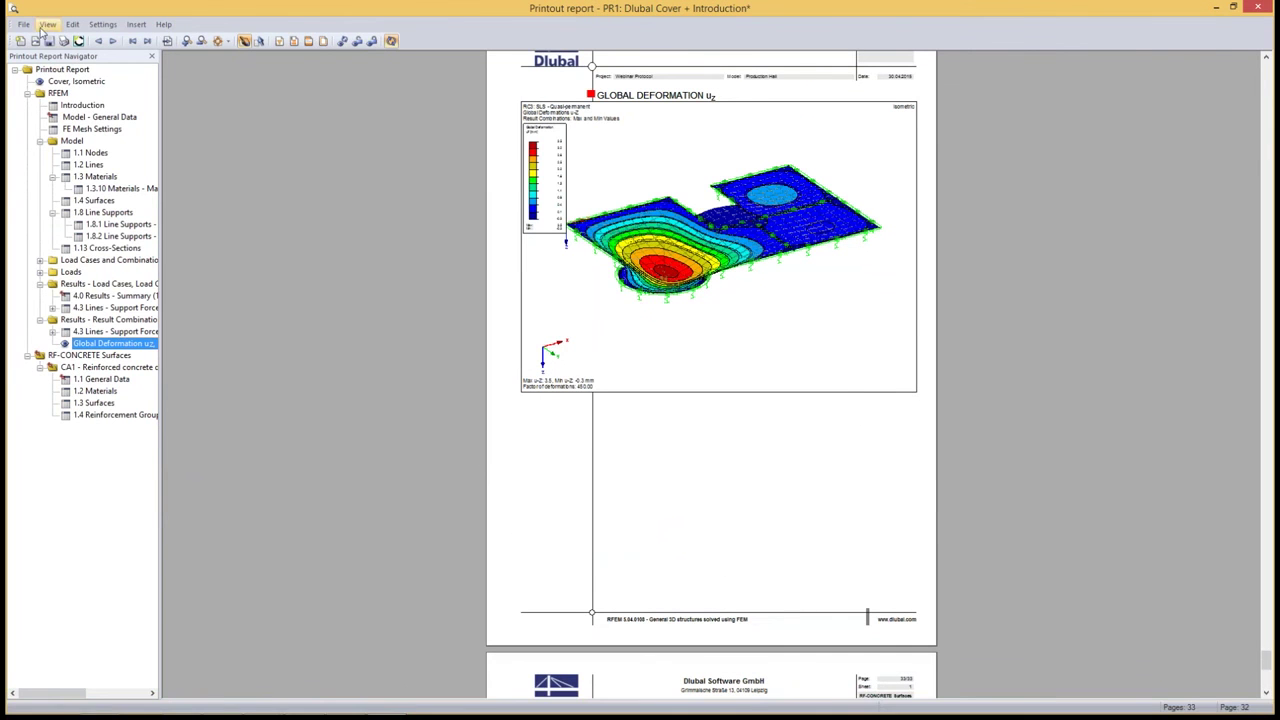
pyautogui.click(49, 41)
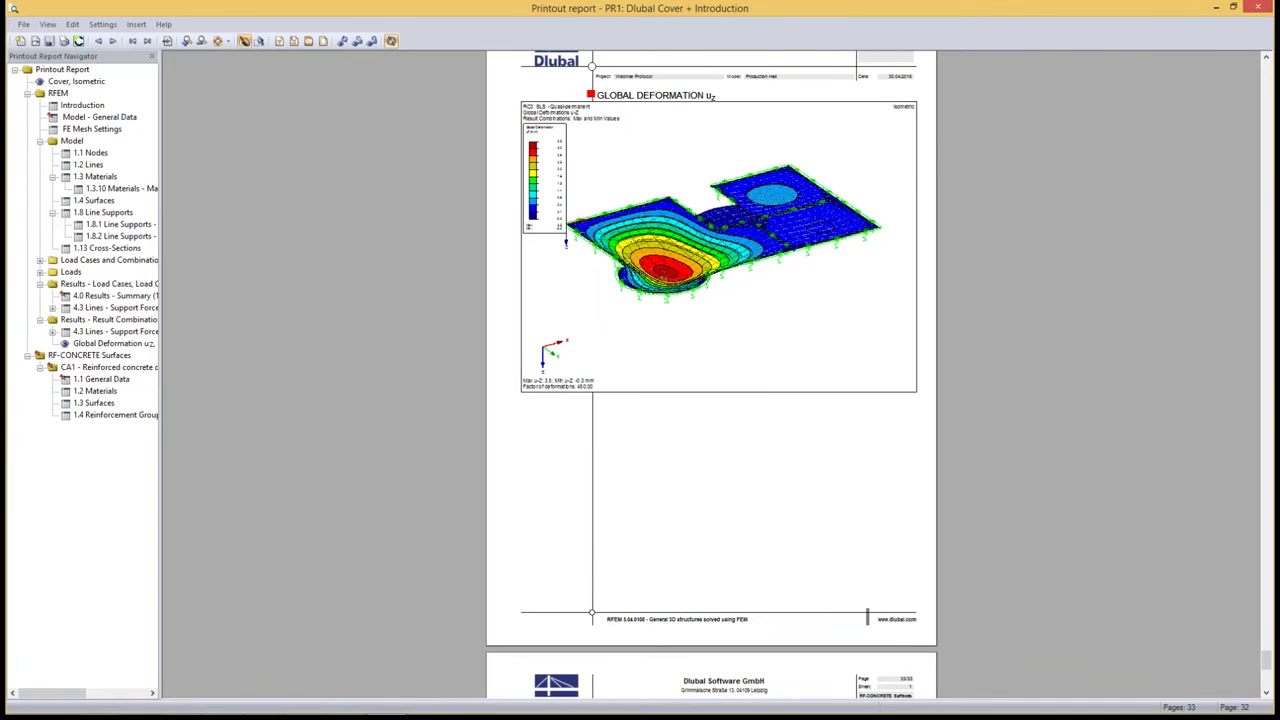
# - Close the report and show RF-CONCRETE Surfaces CA1 design results, calculating the missing ones
pyautogui.click(1258, 8)
pyautogui.click(345, 39)
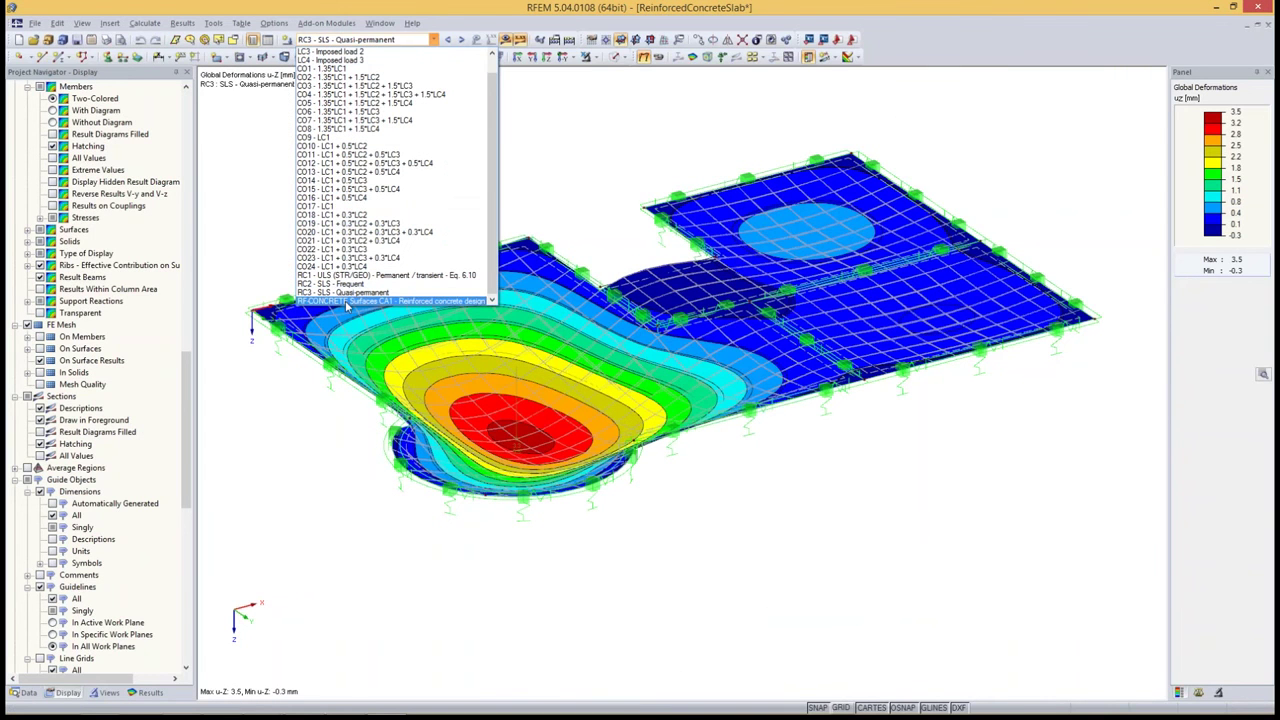
pyautogui.click(347, 301)
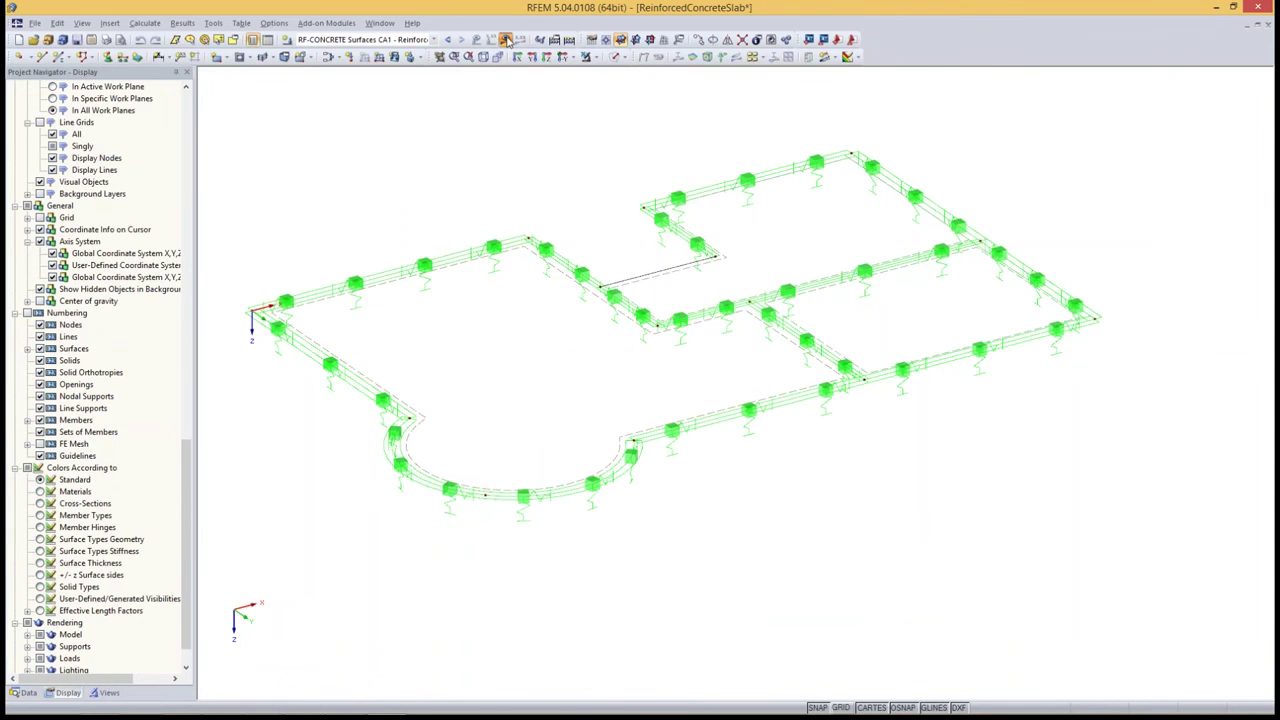
pyautogui.click(507, 39)
pyautogui.click(612, 385)
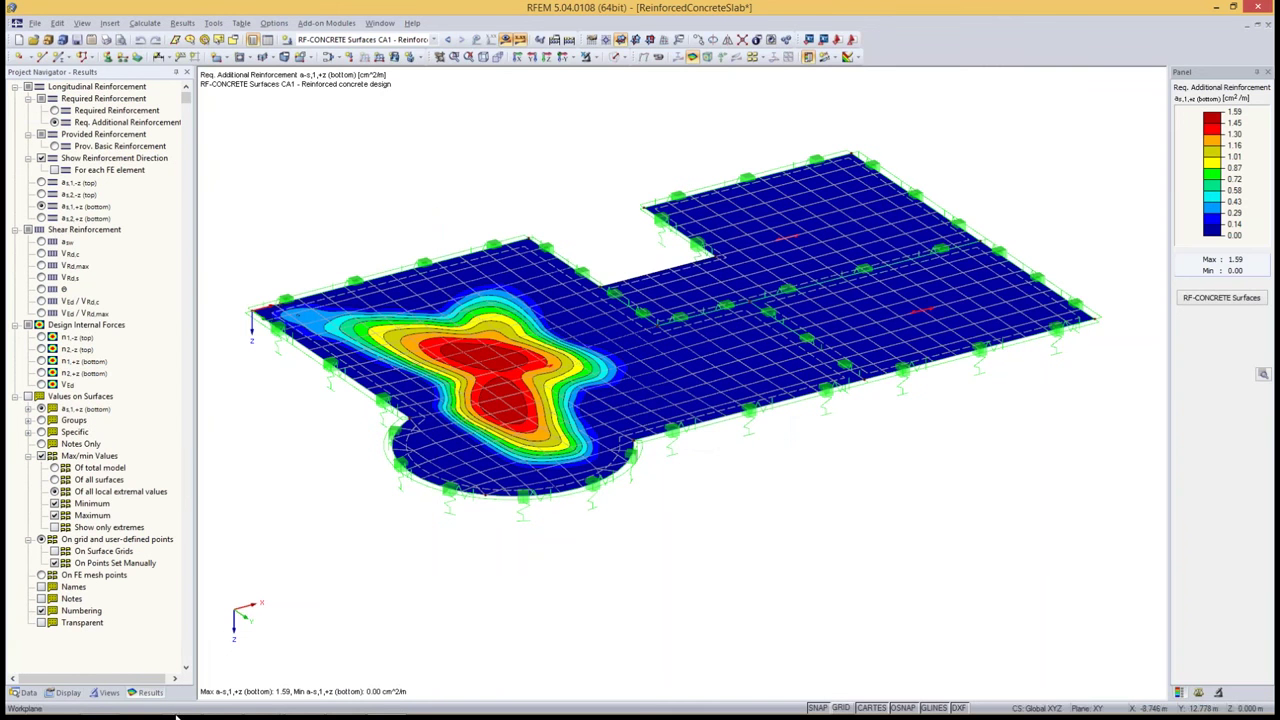
# - Compare required top, bottom and additional reinforcement in plan, ending on required a s,2,-z
pyautogui.click(54, 110)
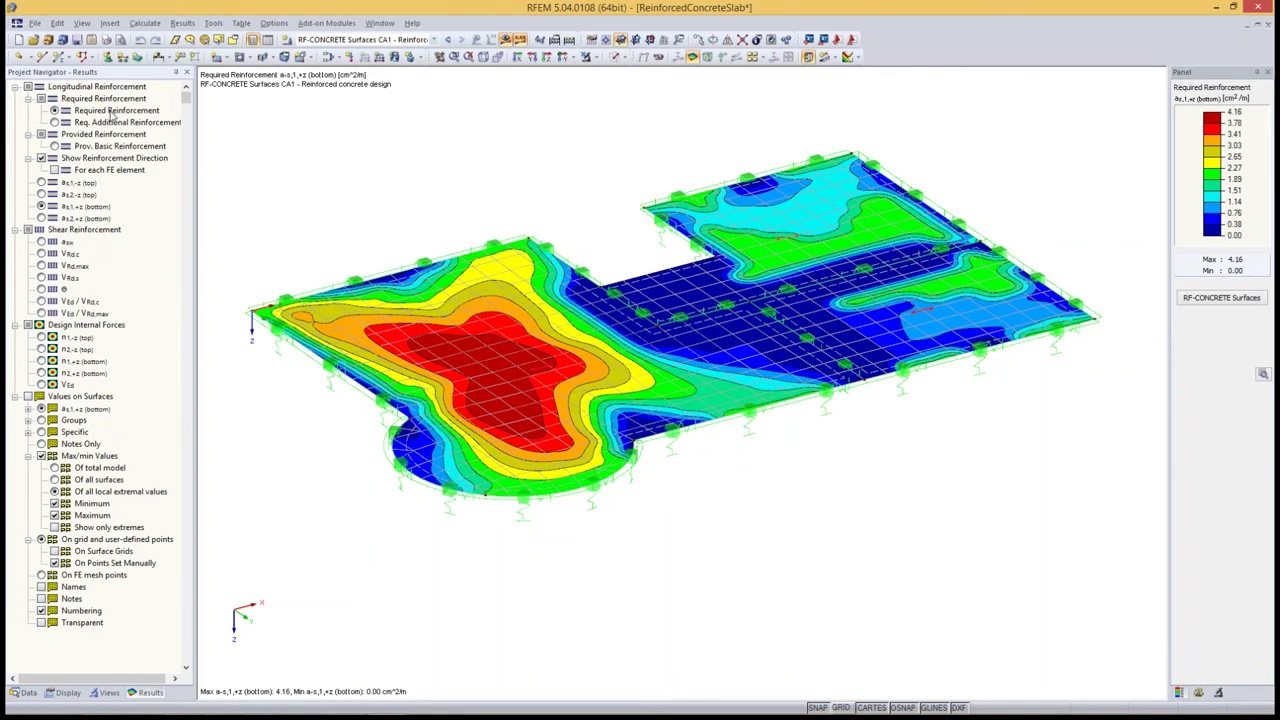
pyautogui.click(41, 183)
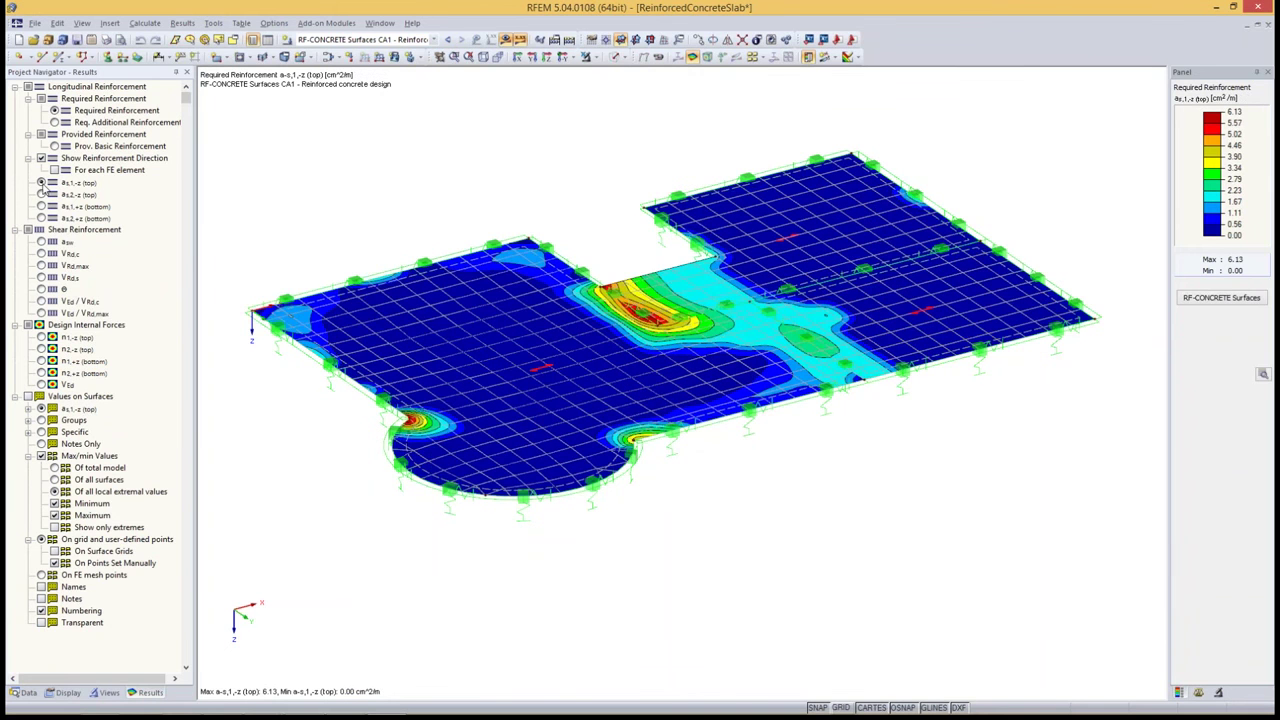
pyautogui.click(41, 194)
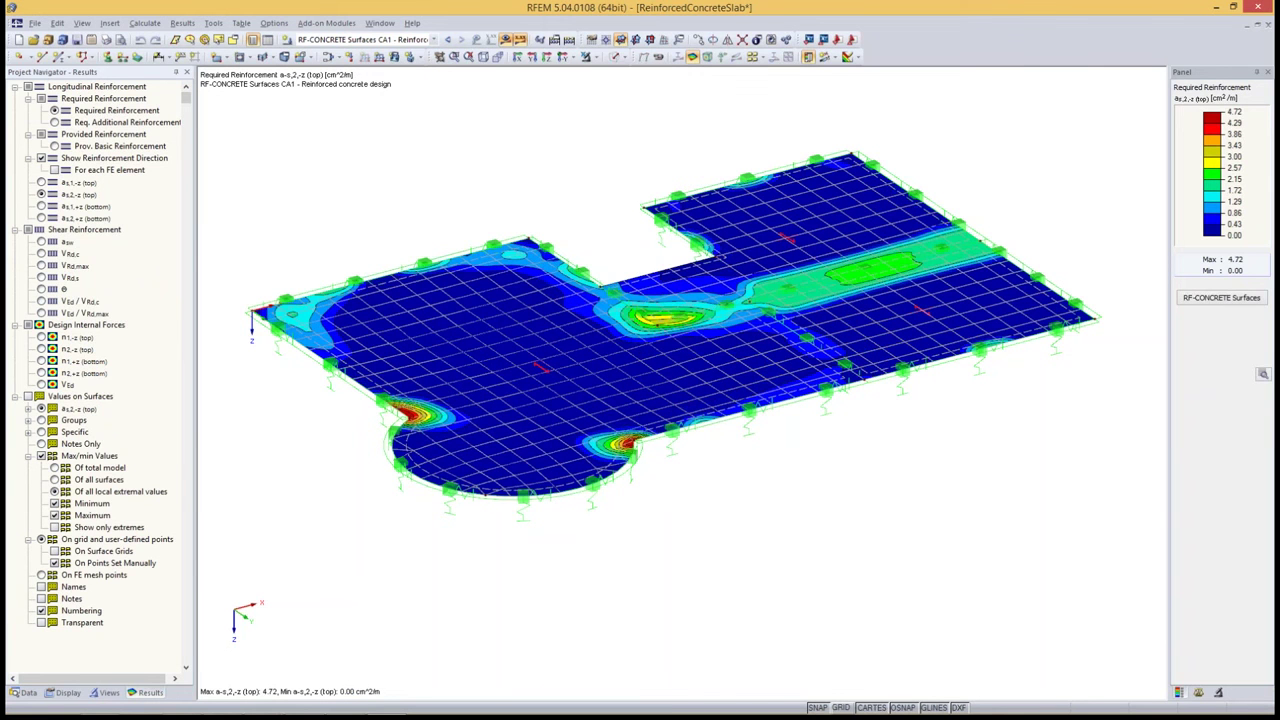
pyautogui.click(41, 206)
pyautogui.click(41, 218)
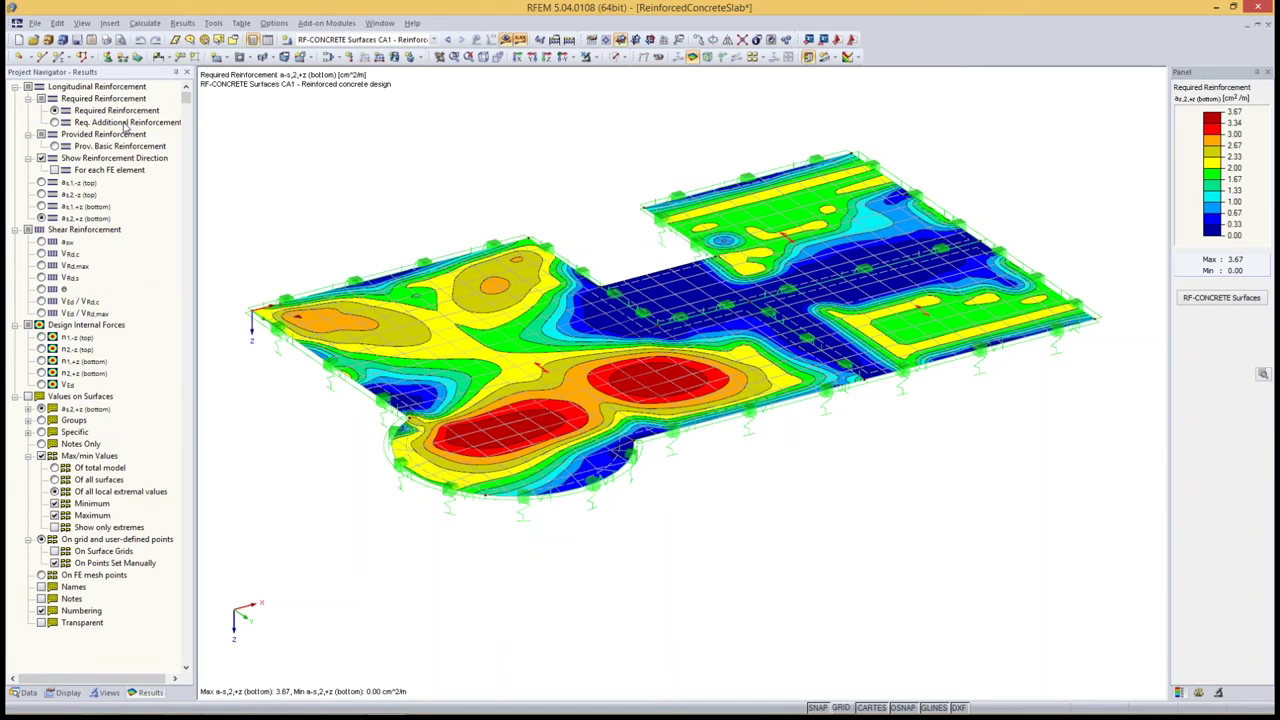
pyautogui.click(55, 122)
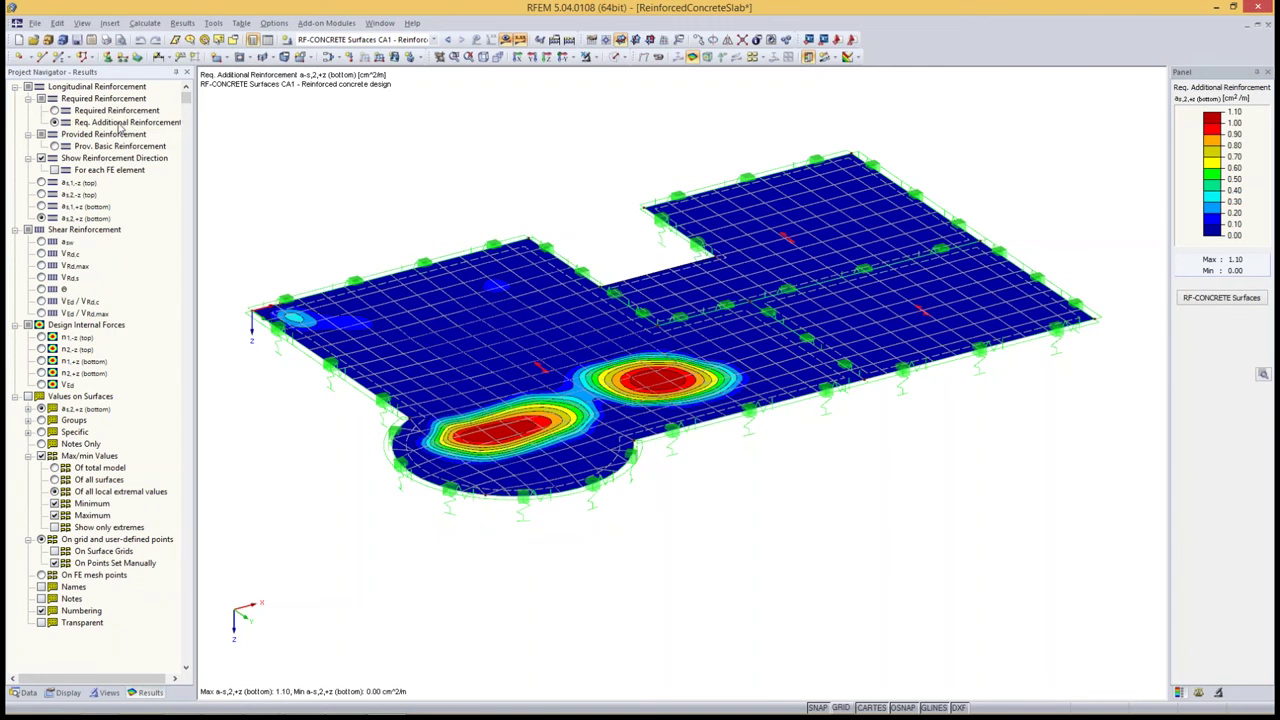
pyautogui.click(548, 57)
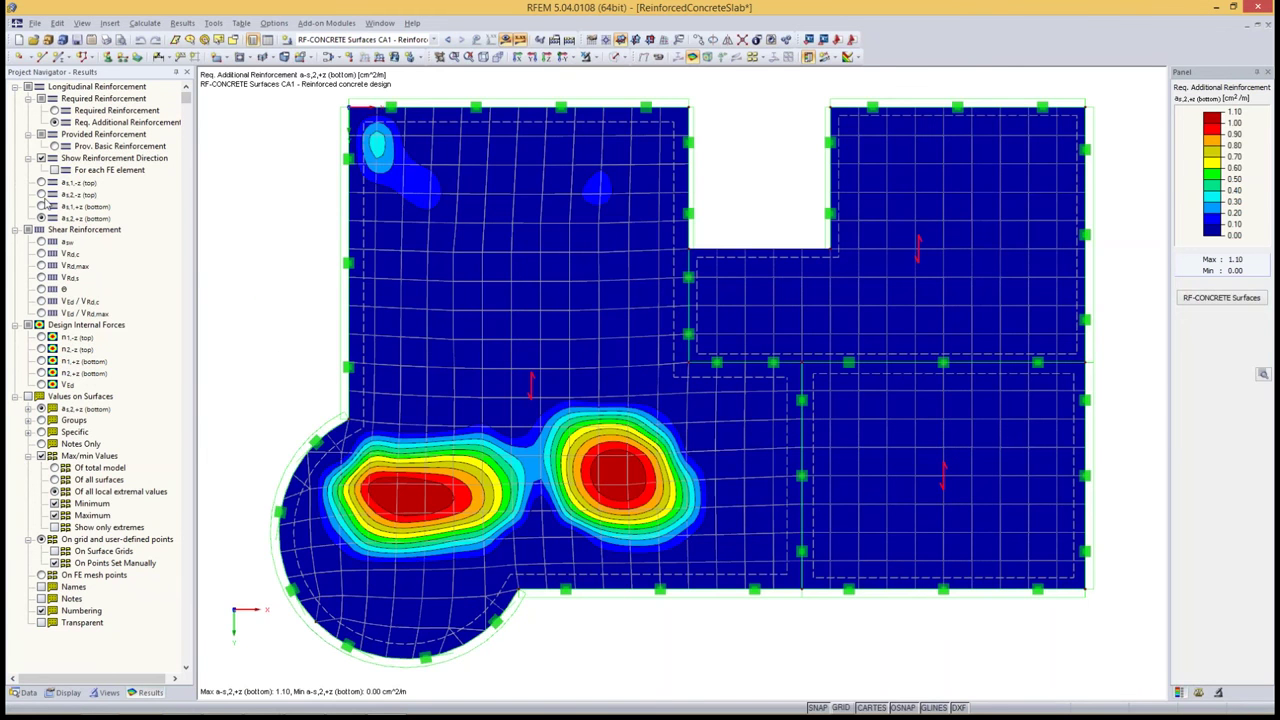
pyautogui.click(41, 194)
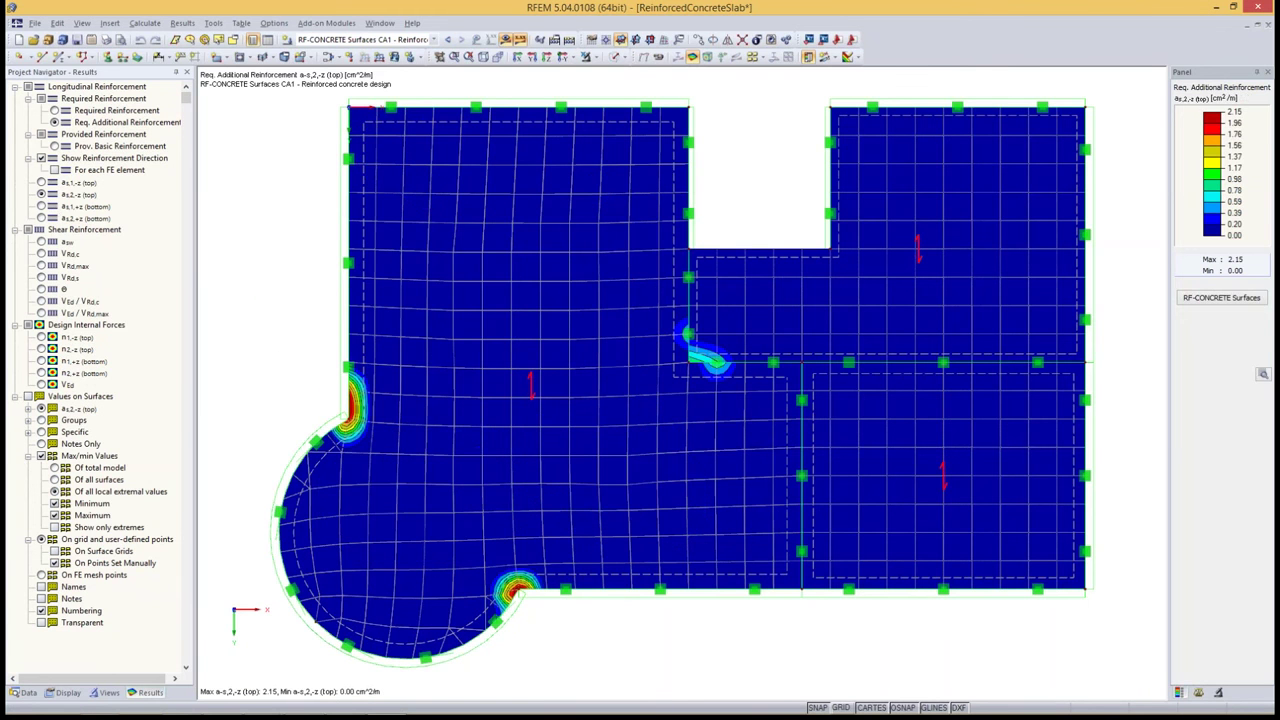
pyautogui.click(54, 110)
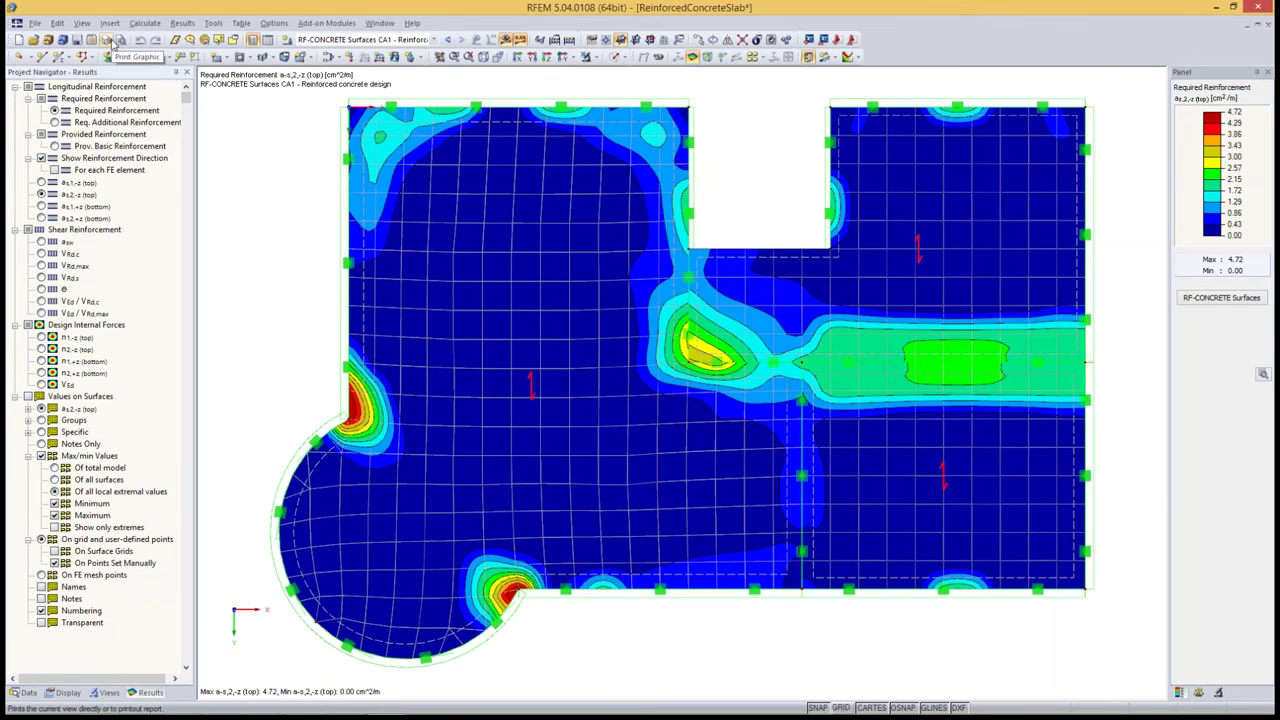
# - In Print Graphic mass print, select load case CA1 RF-CONCRETE Surfaces for the results
pyautogui.click(110, 40)
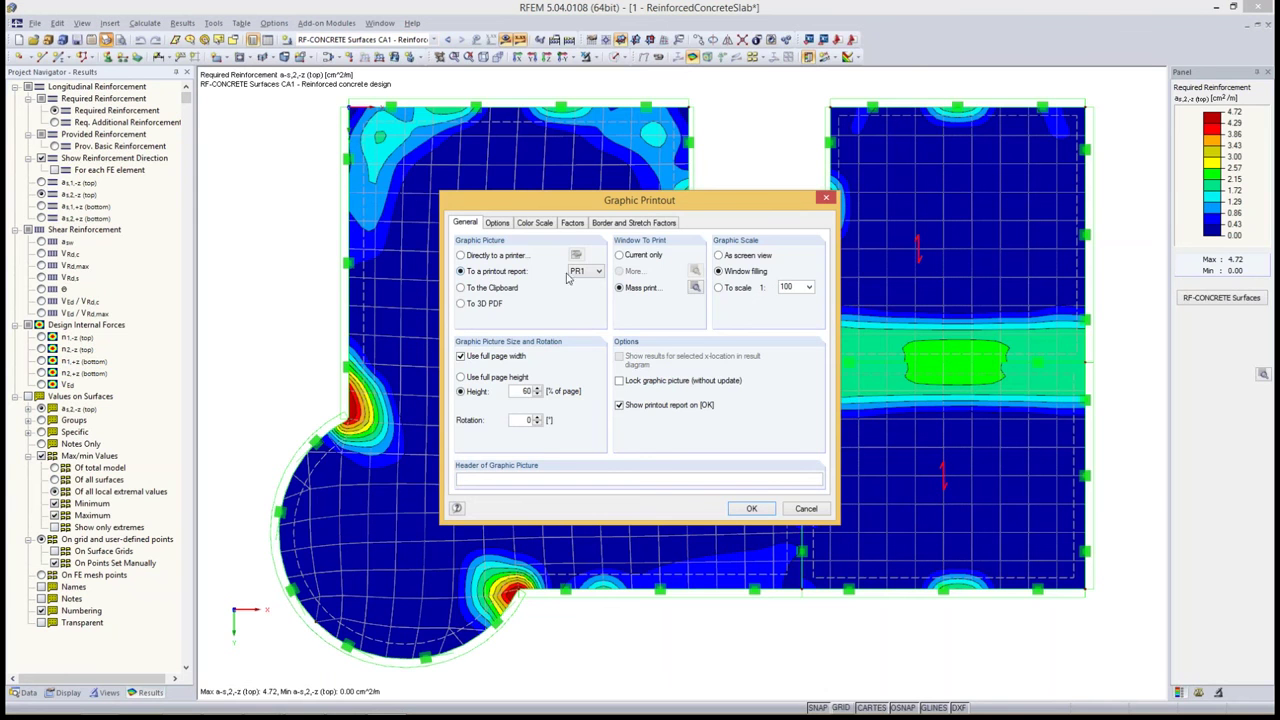
pyautogui.click(696, 288)
pyautogui.click(486, 206)
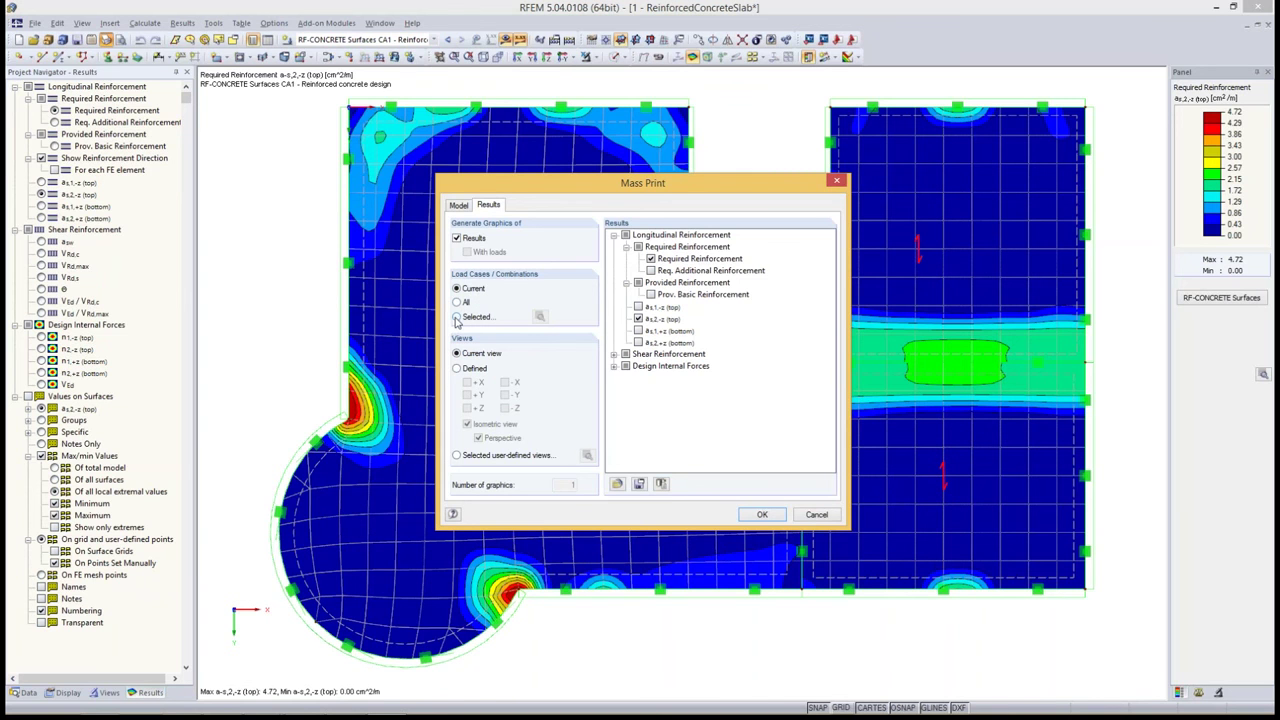
pyautogui.click(456, 317)
pyautogui.click(538, 317)
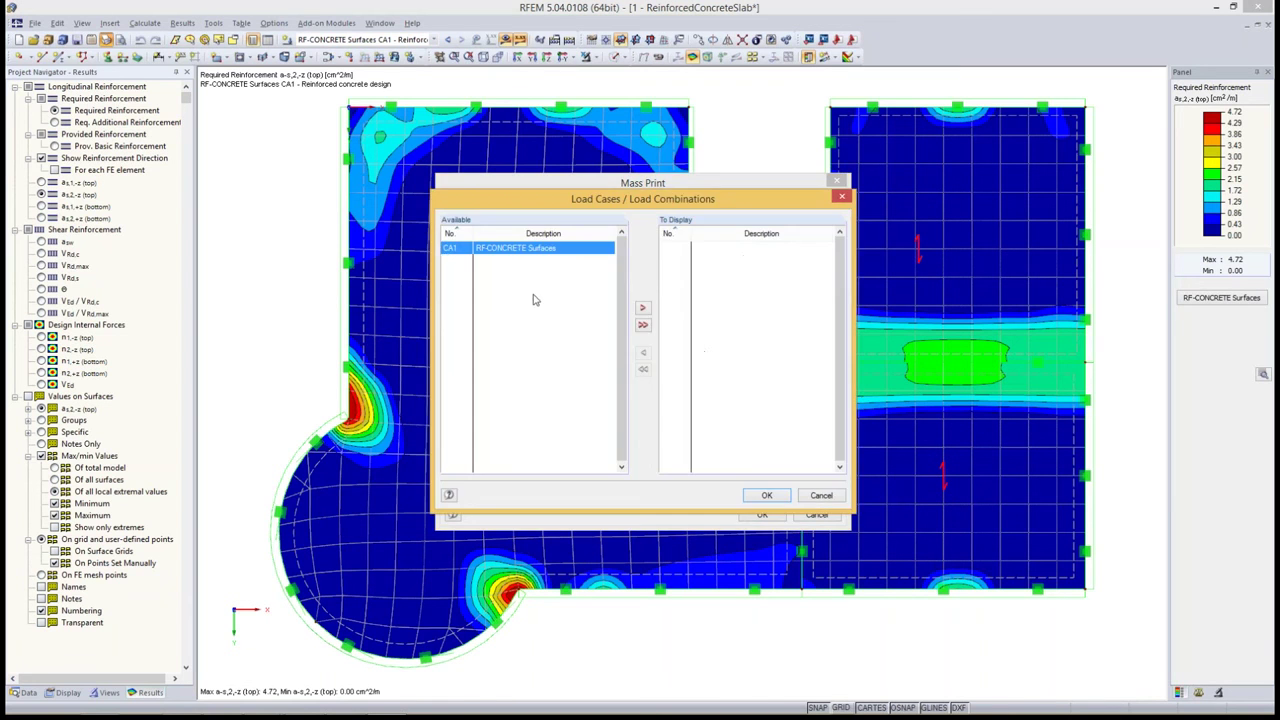
pyautogui.click(643, 307)
pyautogui.click(767, 495)
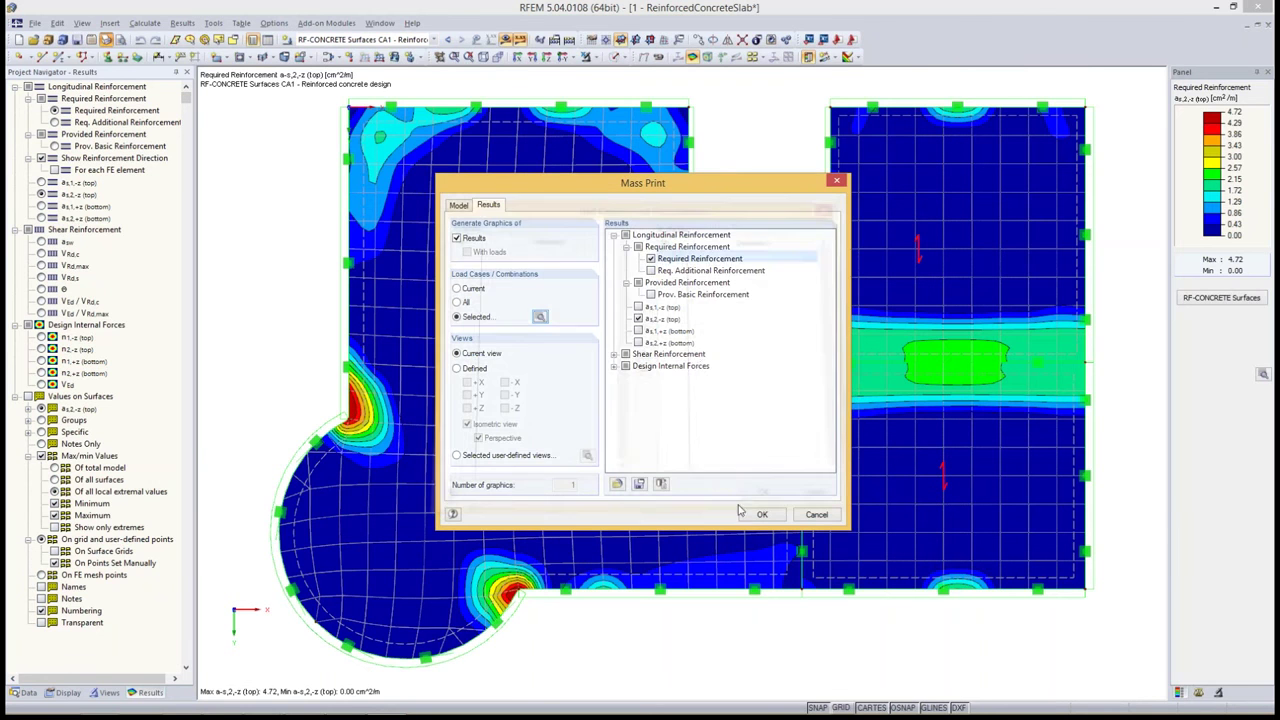
# - Include Req. Additional Reinforcement and a s,1,+z graphics and send the batch to PR1
pyautogui.click(651, 271)
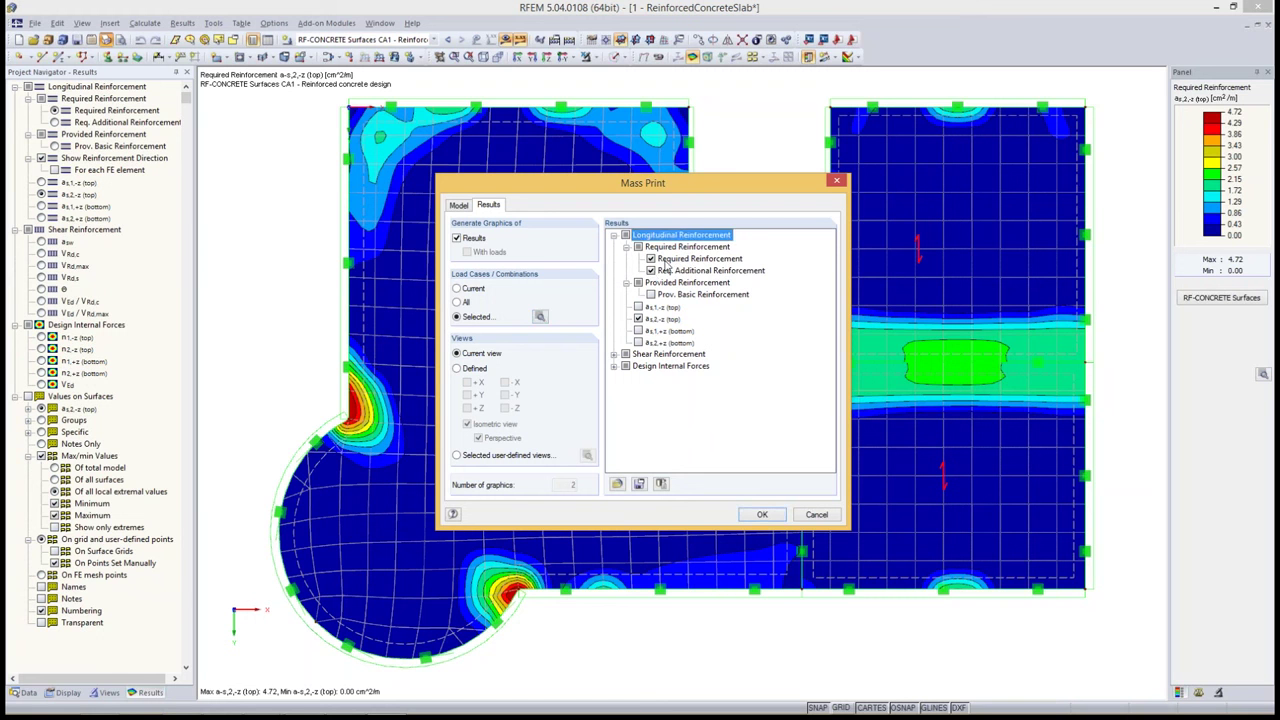
pyautogui.click(639, 331)
pyautogui.click(764, 515)
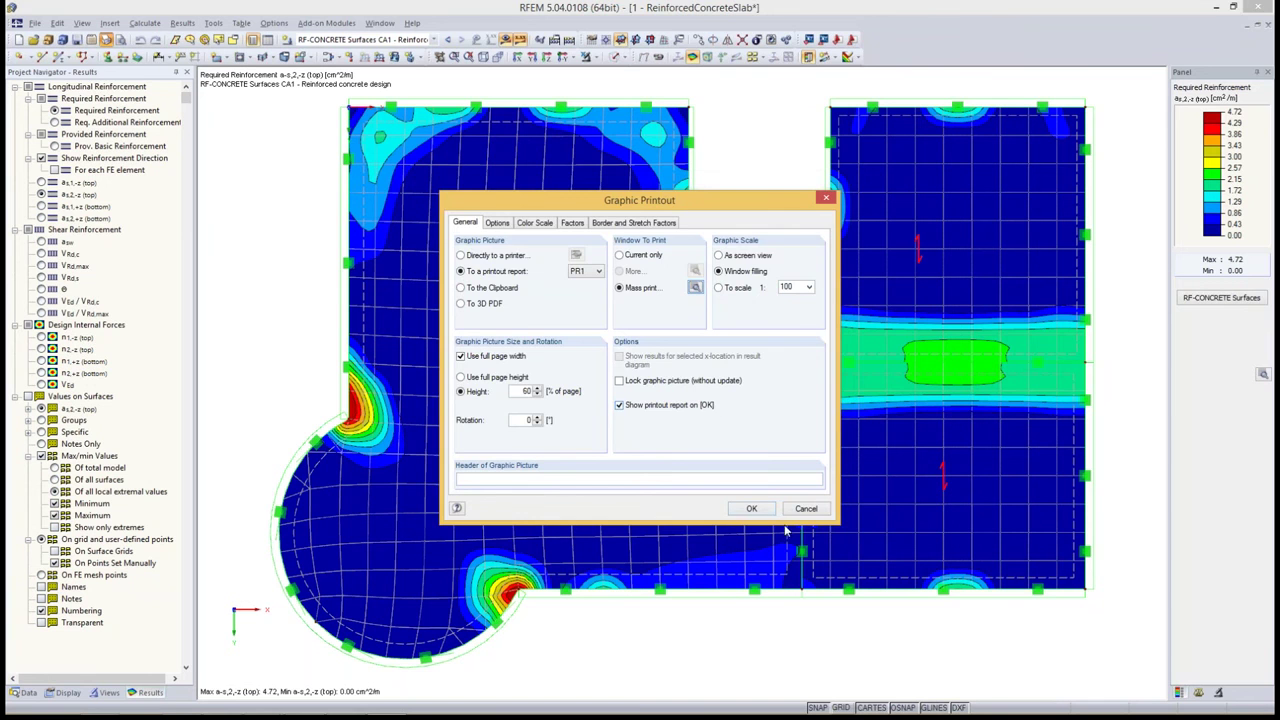
pyautogui.click(768, 511)
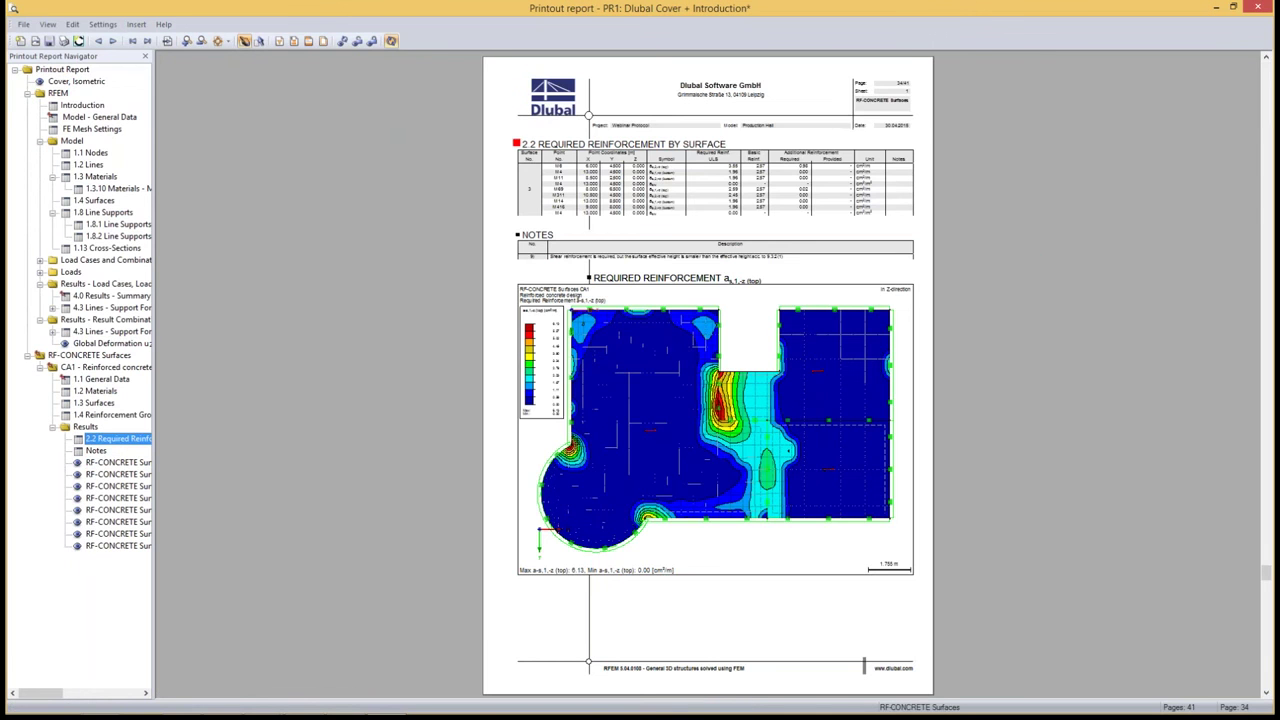
# - Review PR1's Cover, Introduction and new RF-CONCRETE reinforcement graphic pages, then select the graphic entries
pyautogui.click(77, 84)
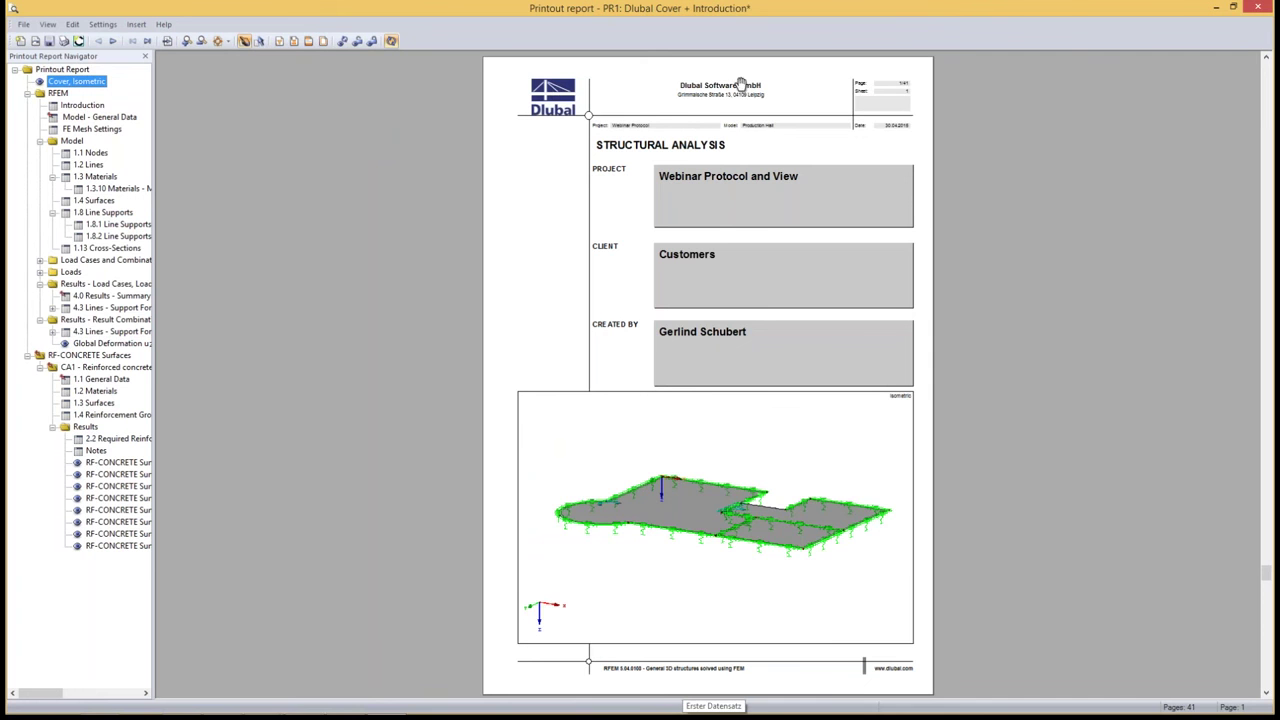
pyautogui.click(80, 106)
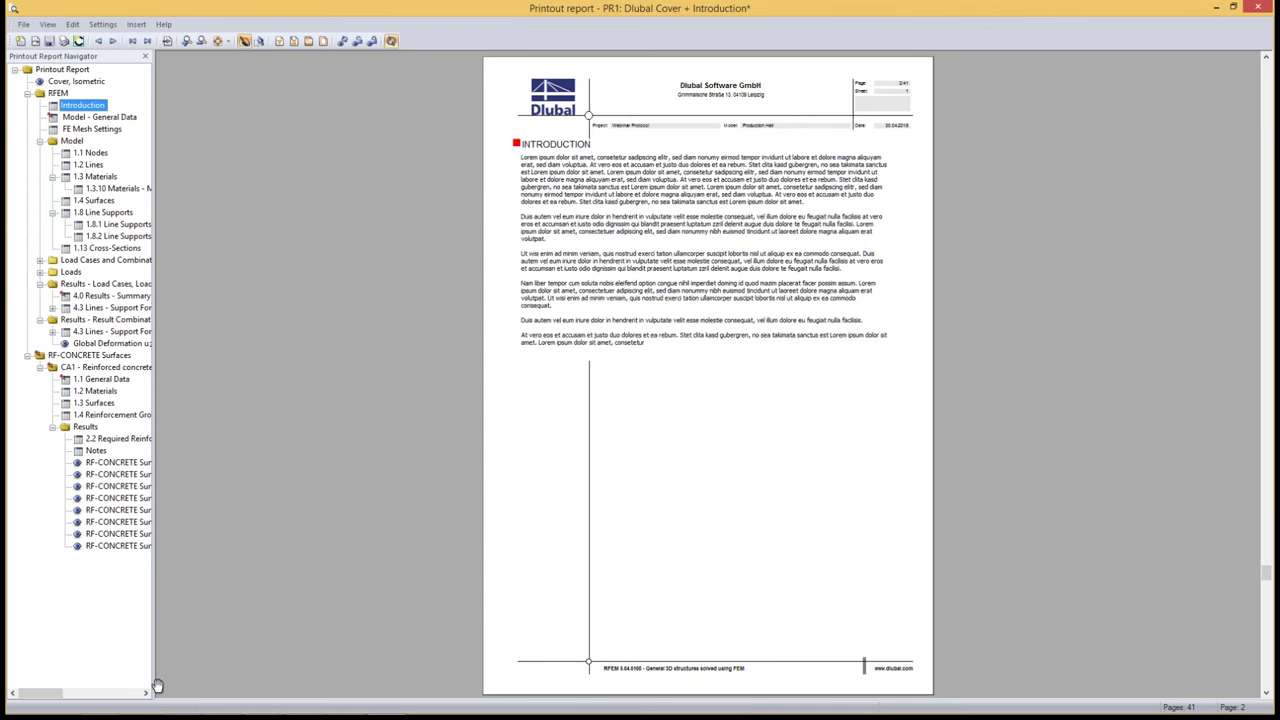
pyautogui.click(113, 465)
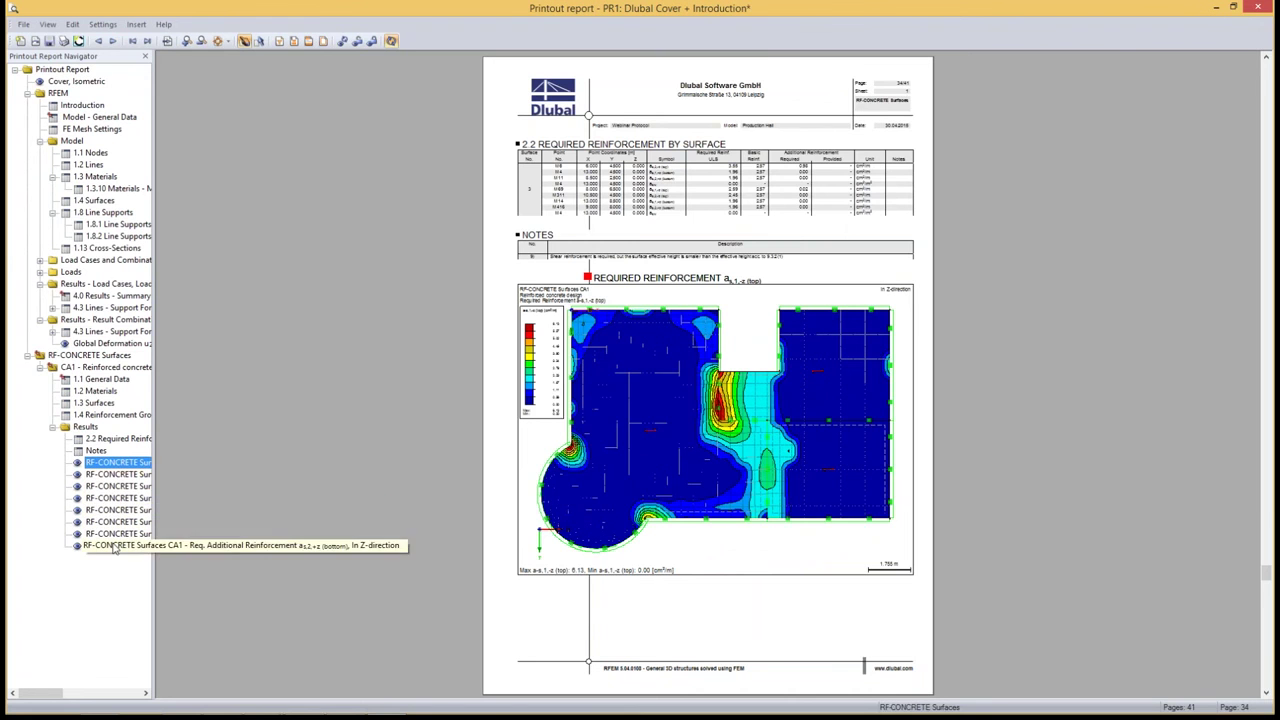
pyautogui.click(117, 474)
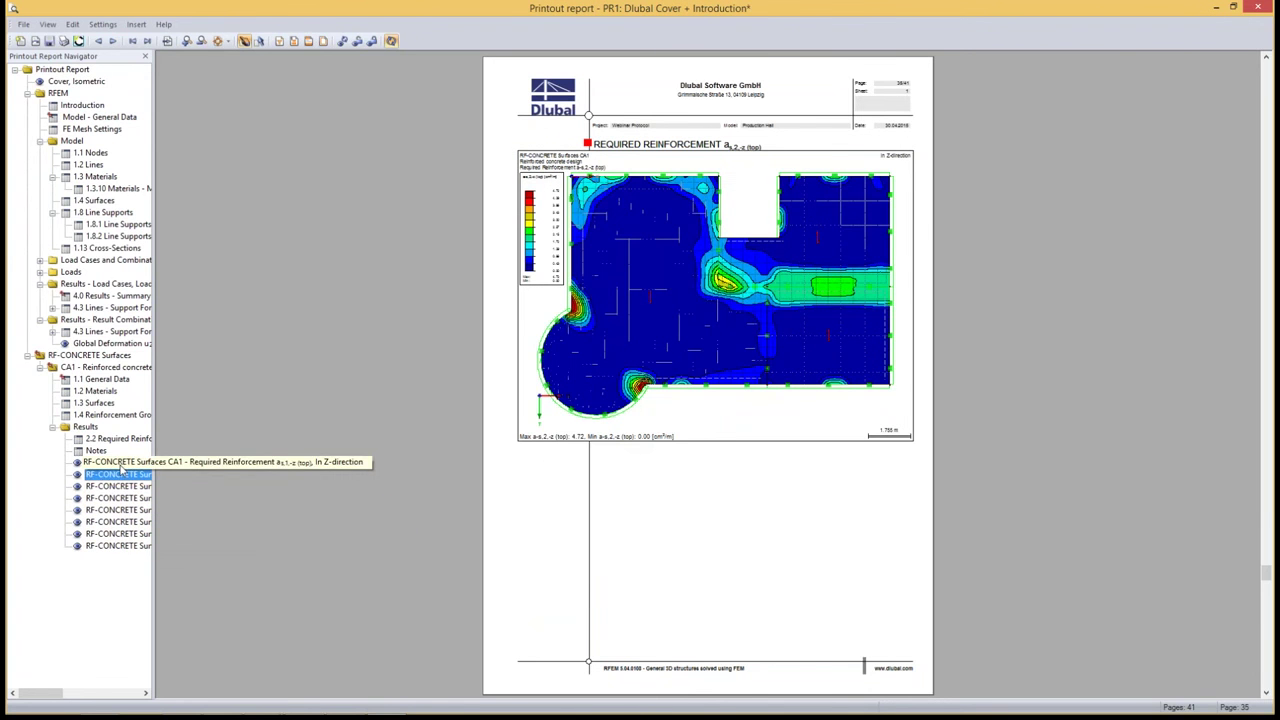
pyautogui.click(116, 486)
pyautogui.click(116, 497)
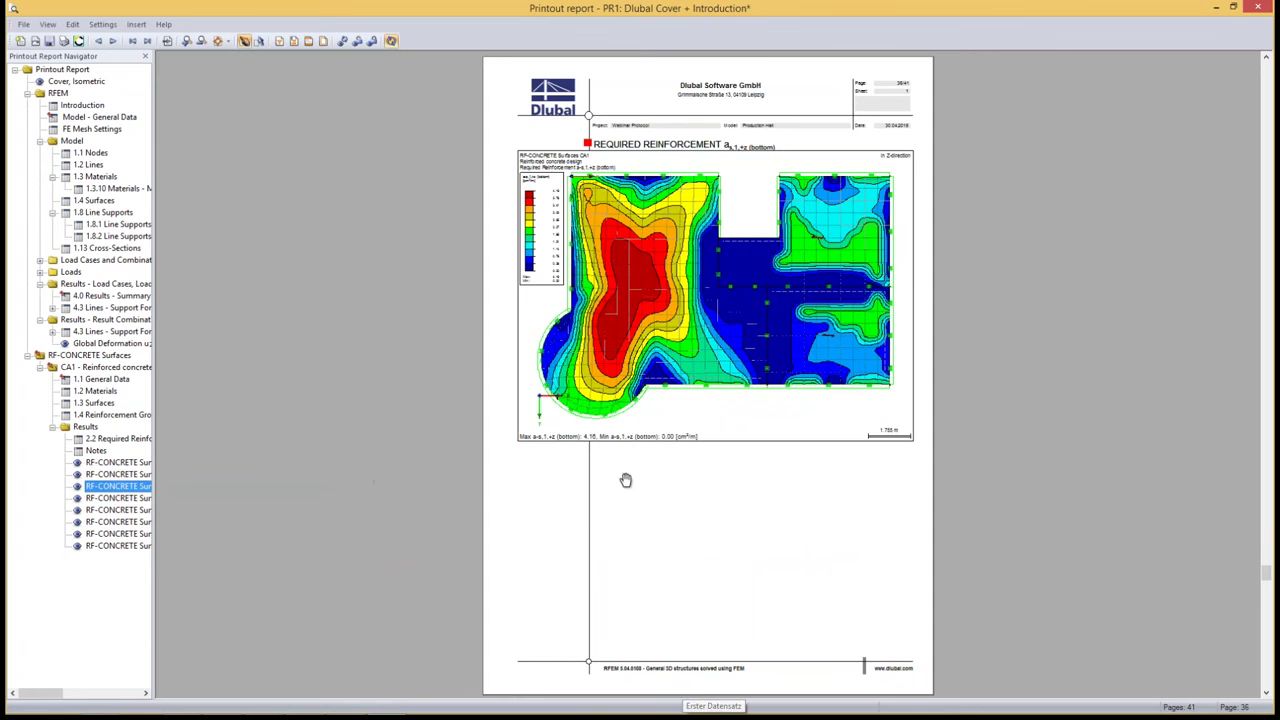
pyautogui.rightClick(127, 463)
pyautogui.keyDown('shift'); pyautogui.click(118, 546); pyautogui.keyUp('shift')
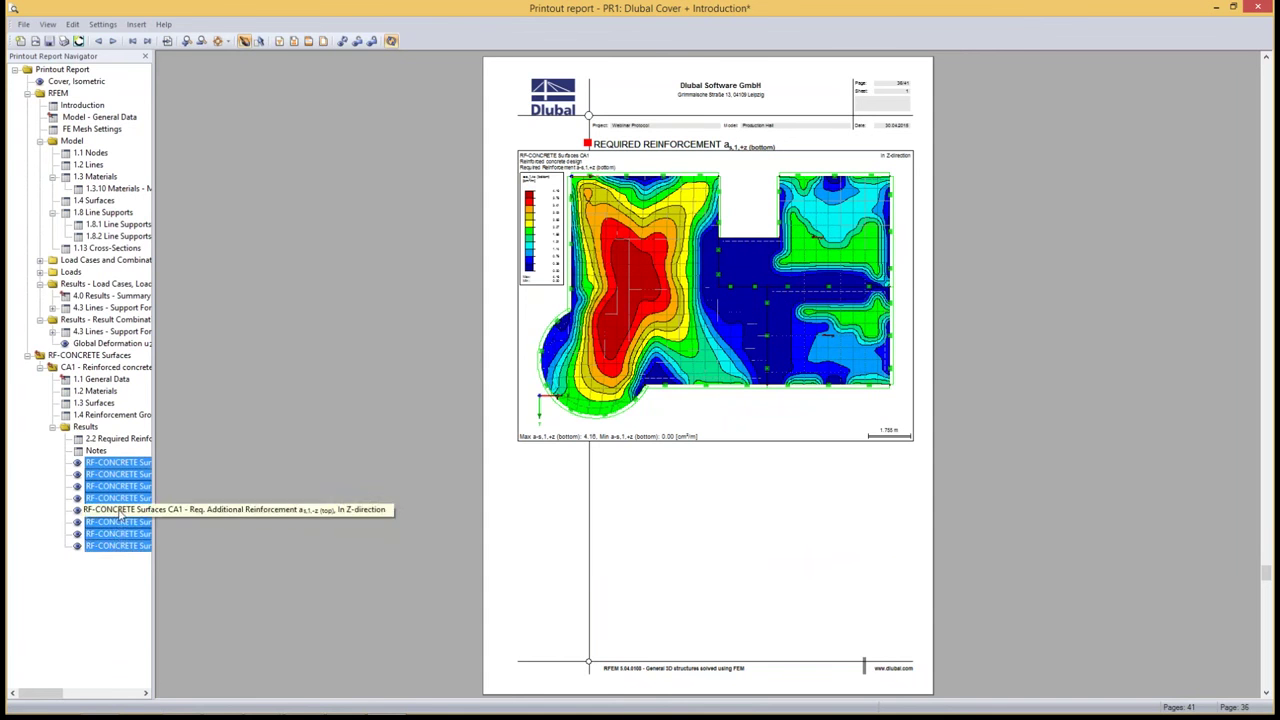
# - Set the selected graphics' height to 50 % of page, shrinking PR1 to 38 pages, and return to the cover
pyautogui.rightClick(120, 510)
pyautogui.click(160, 566)
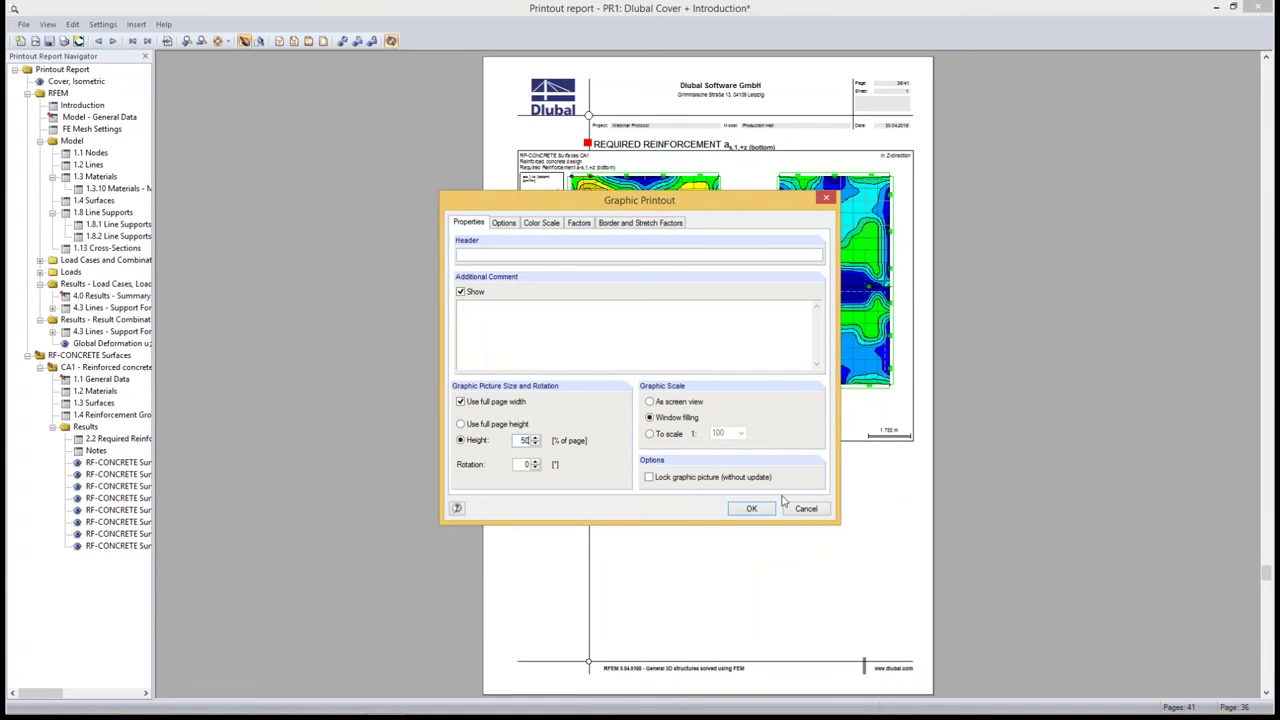
pyautogui.click(750, 508)
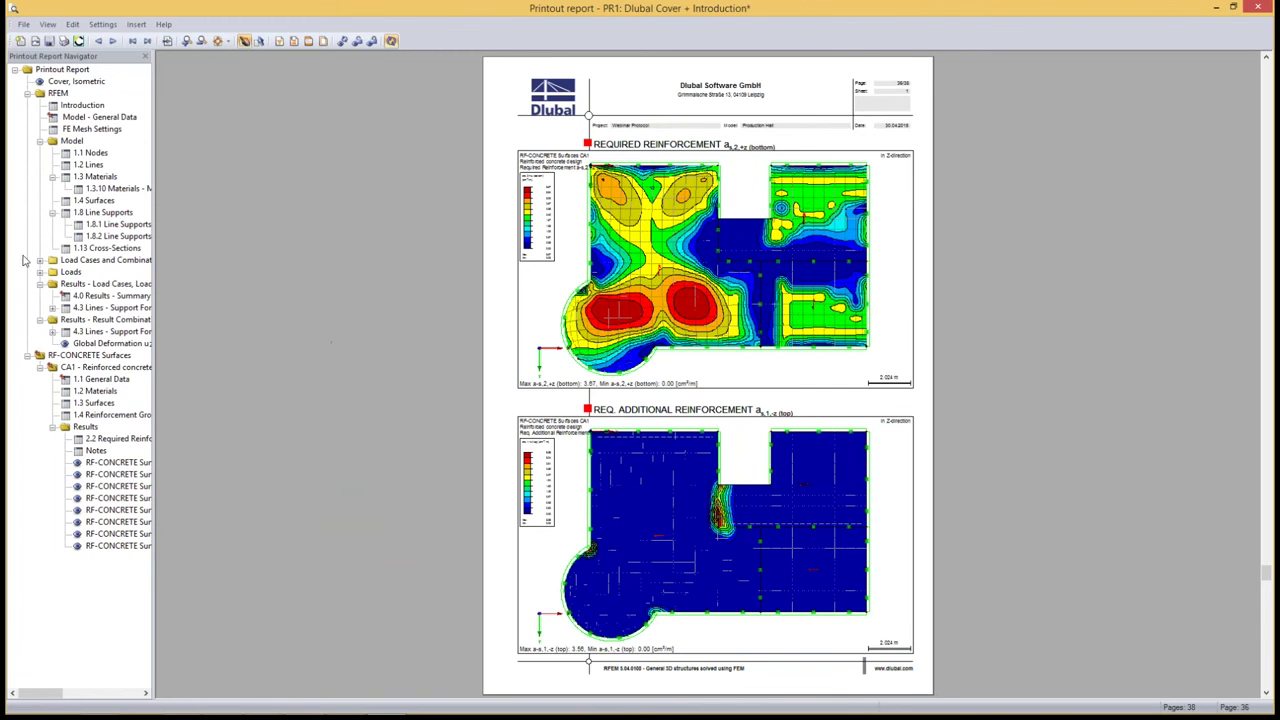
pyautogui.click(80, 82)
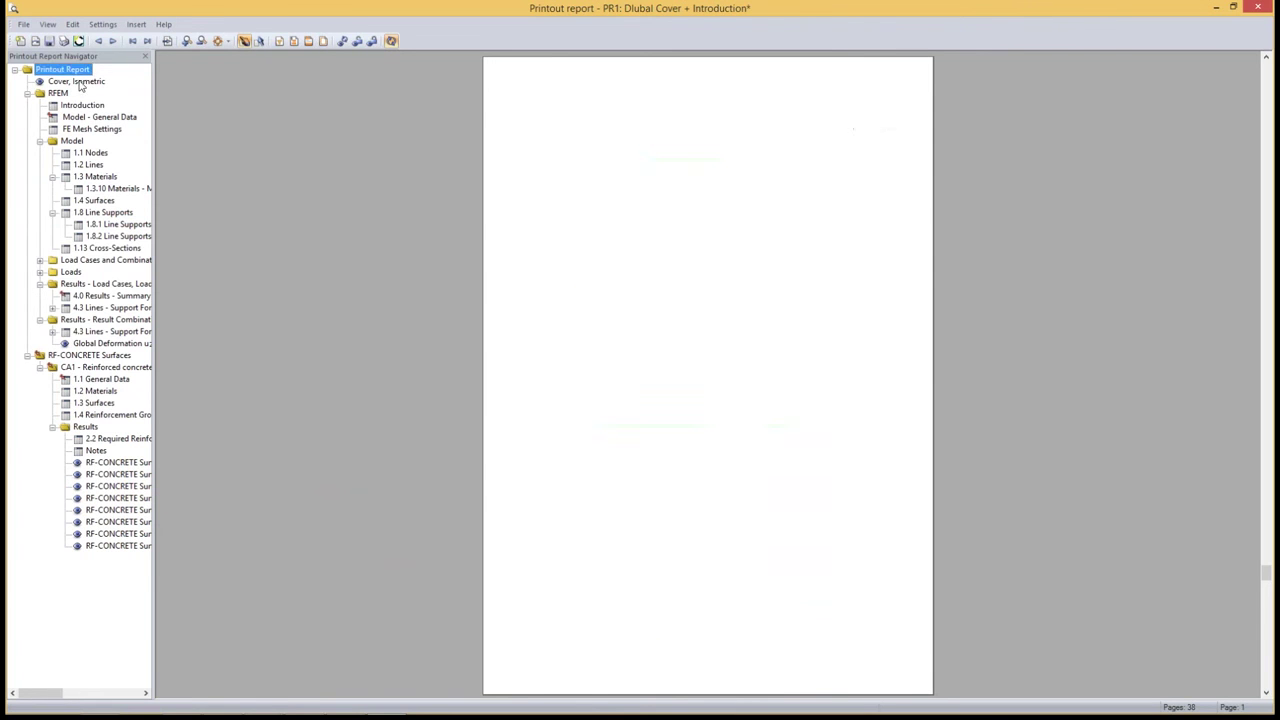
# - Save the 38-page PR1 report and bring its window back to the front
pyautogui.click(22, 24)
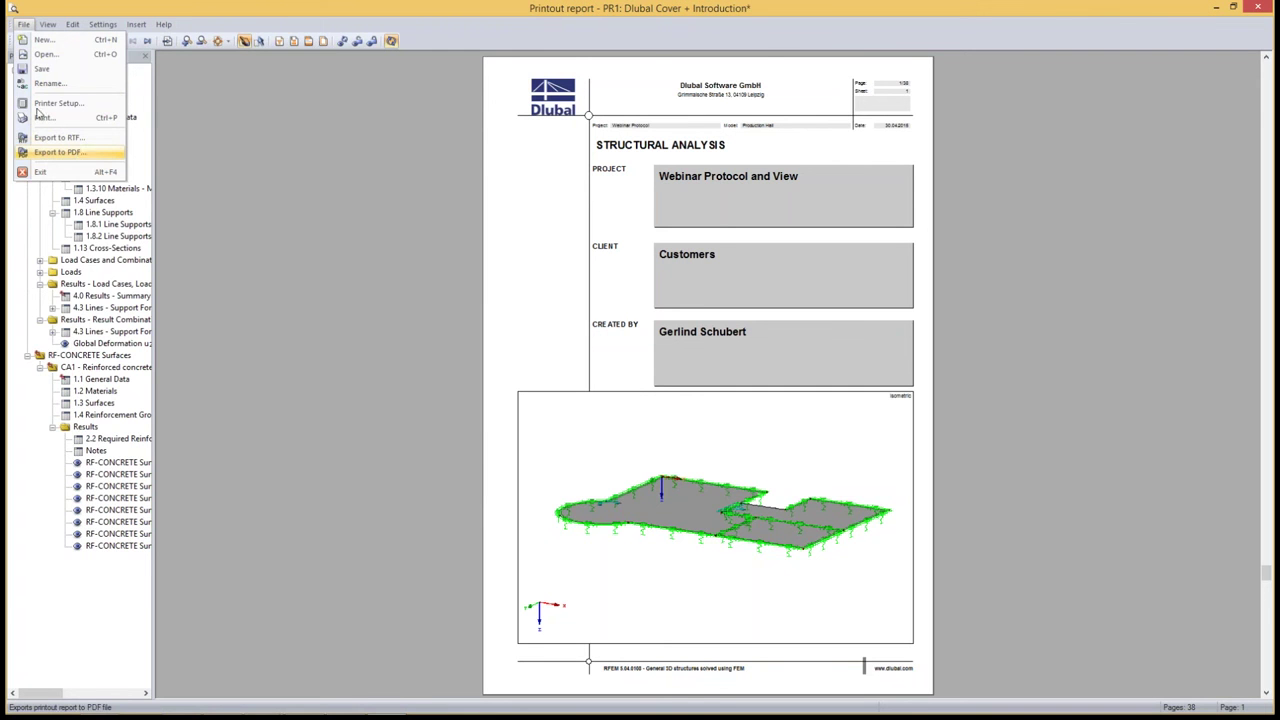
pyautogui.click(84, 152)
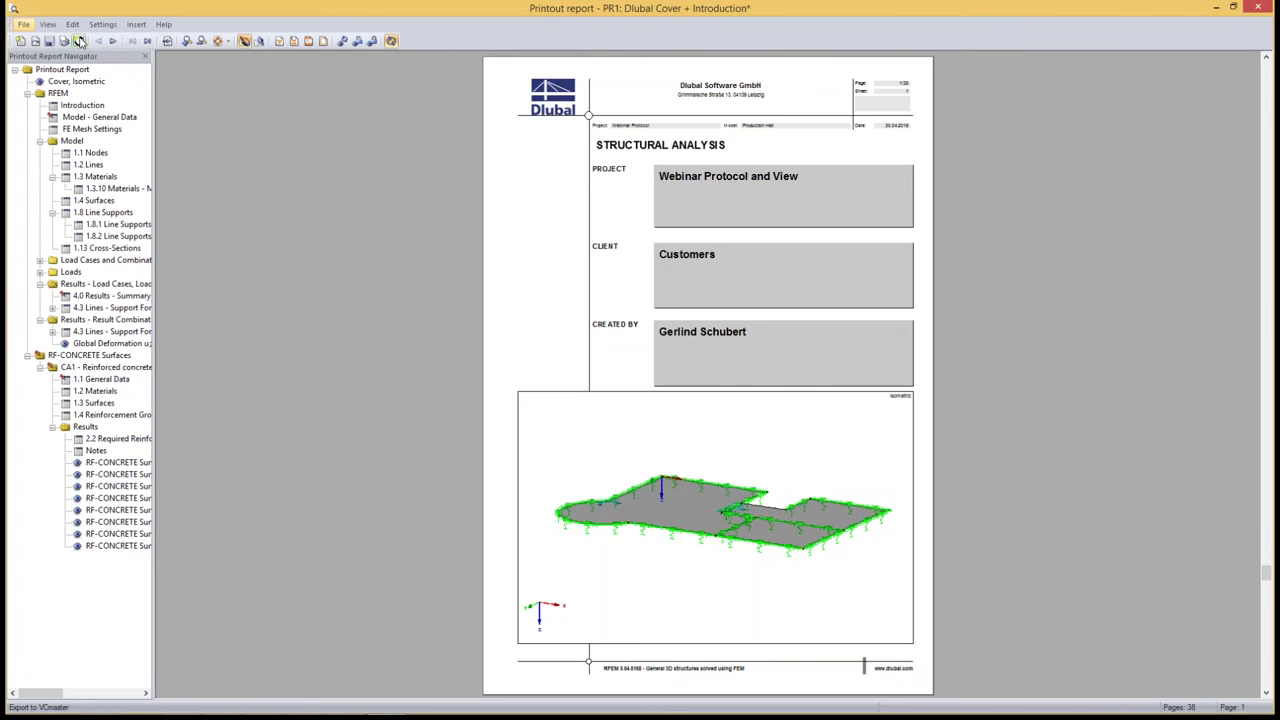
pyautogui.click(48, 41)
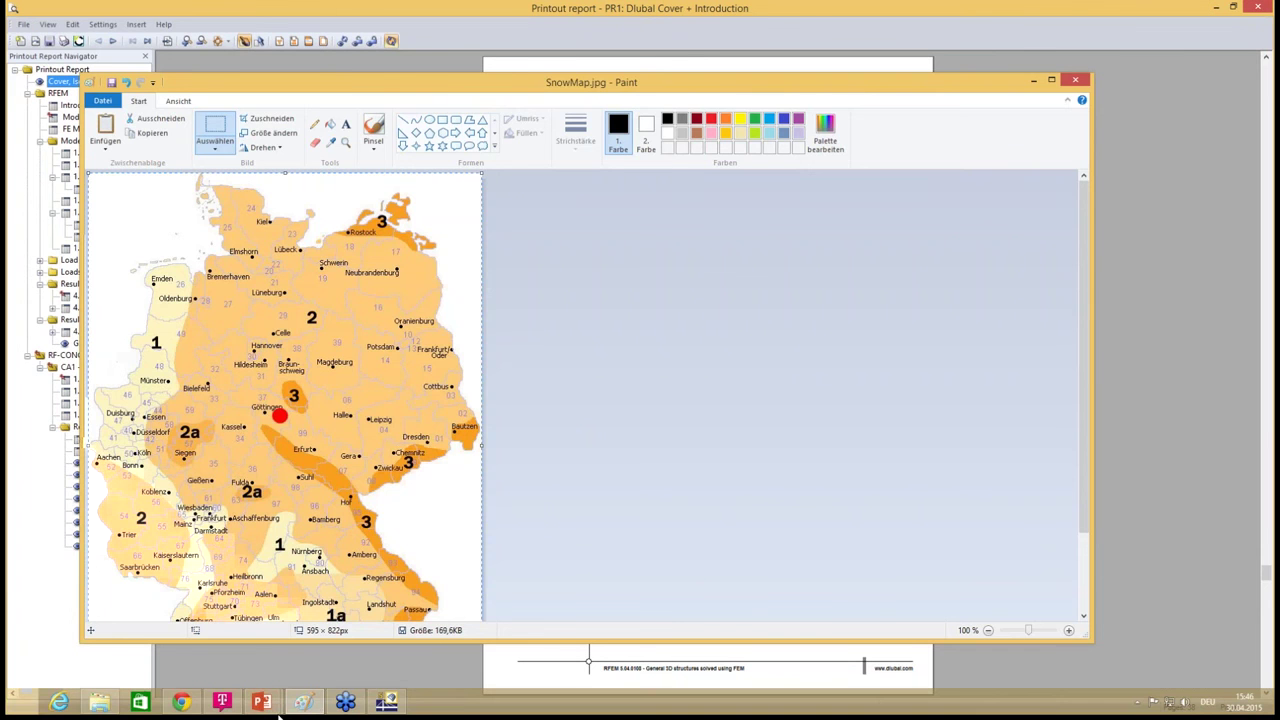
pyautogui.click(386, 702)
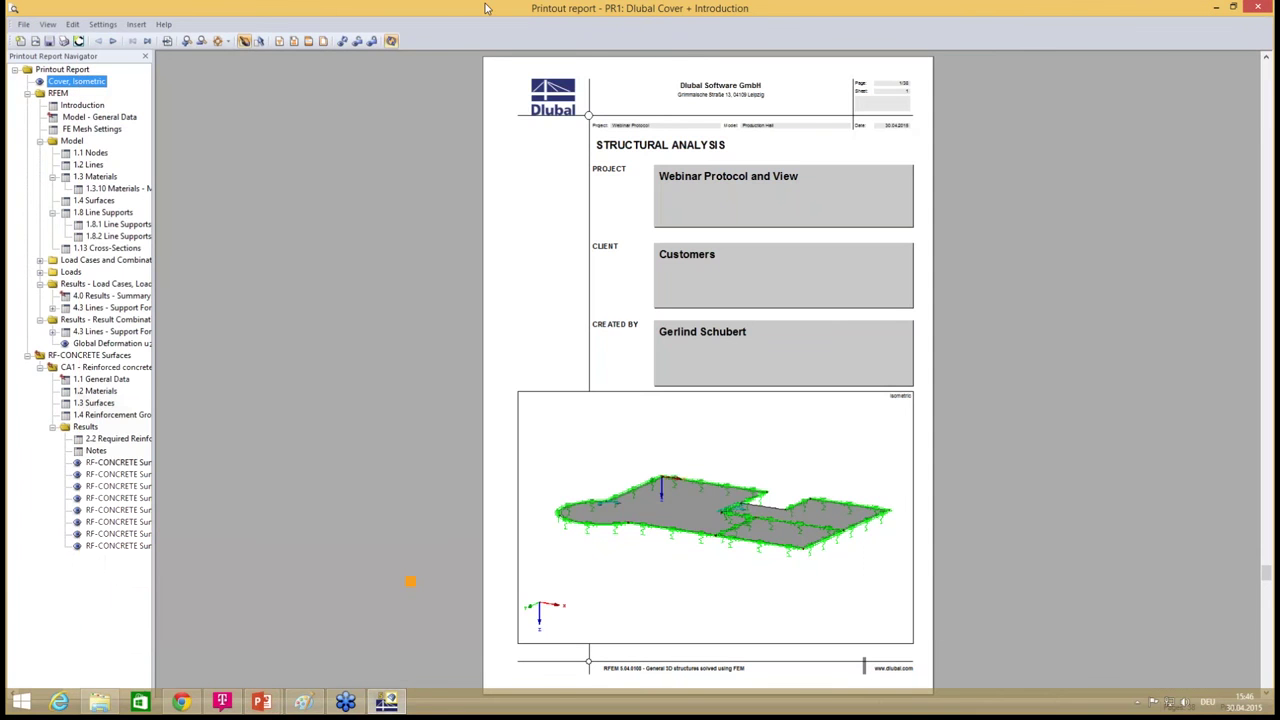
# - Close the printout report and open the Pipe model's stress results from the project tree
pyautogui.click(1258, 7)
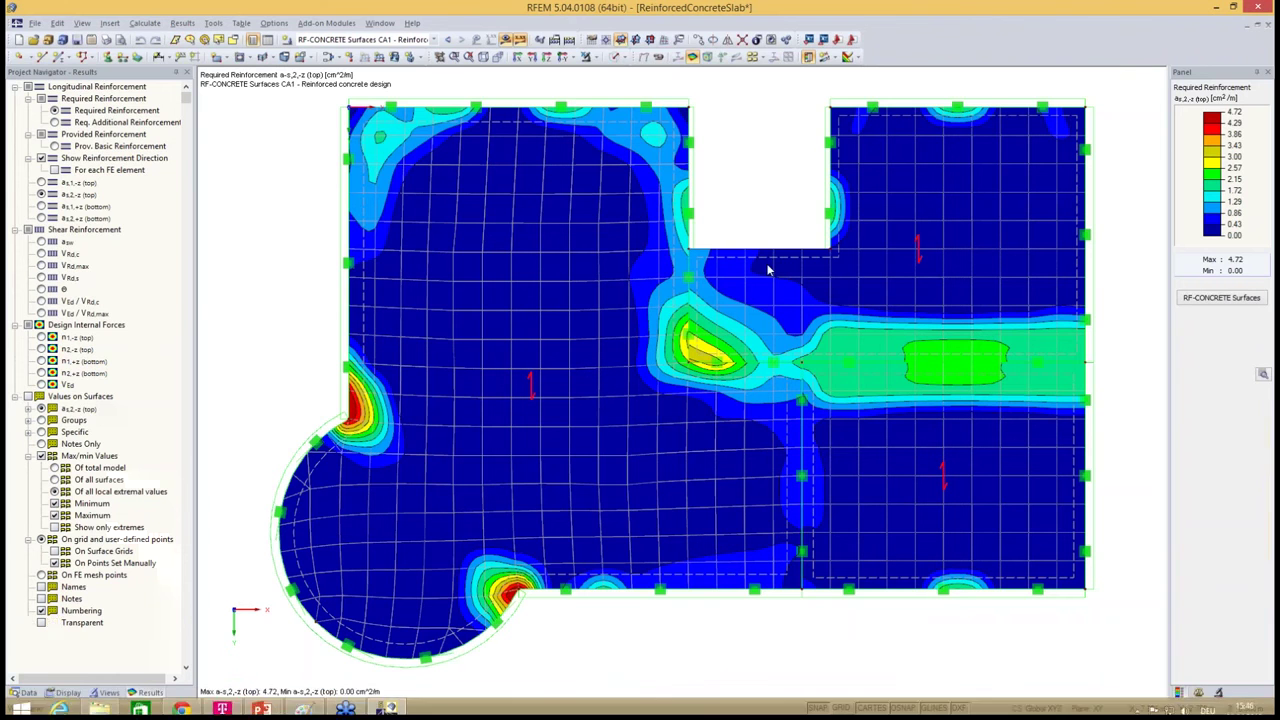
pyautogui.click(24, 692)
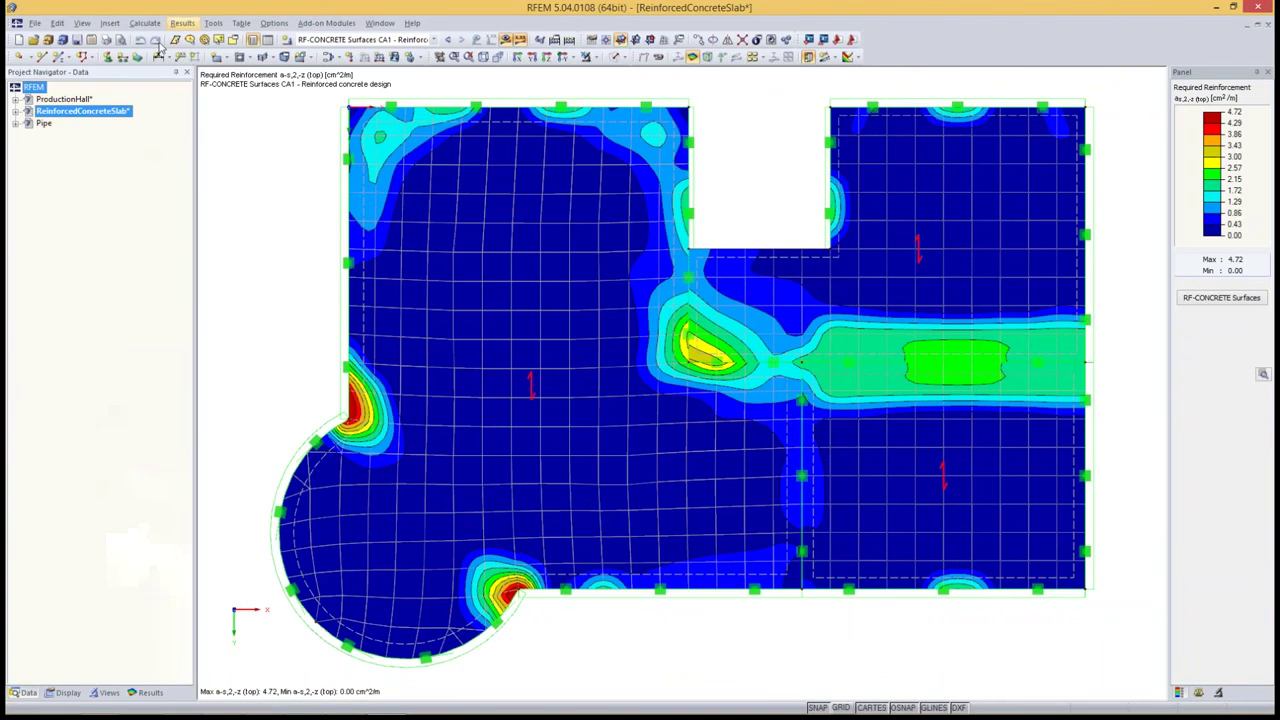
pyautogui.doubleClick(44, 124)
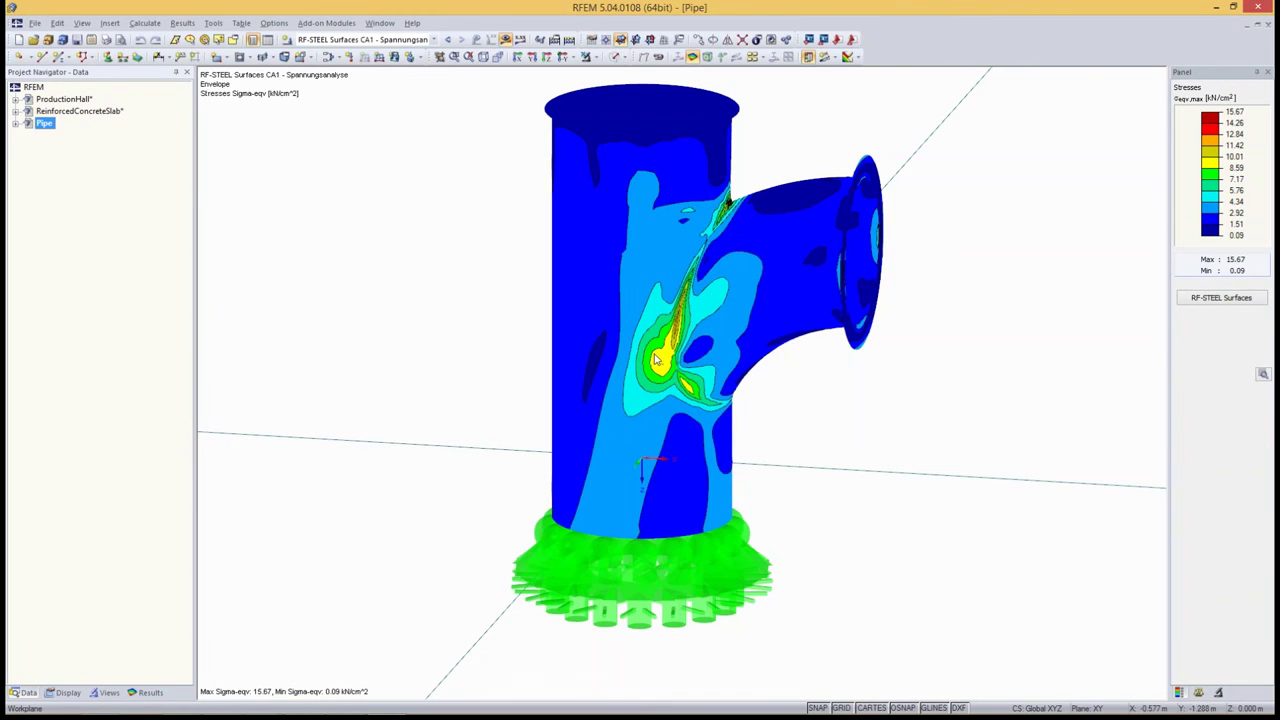
# - Orbit the pipe so its branch faces the viewer, then bring up Graphic Printout
pyautogui.keyDown('ctrl'); pyautogui.moveTo(877, 403); pyautogui.dragTo(840, 450, button='middle'); pyautogui.keyUp('ctrl')
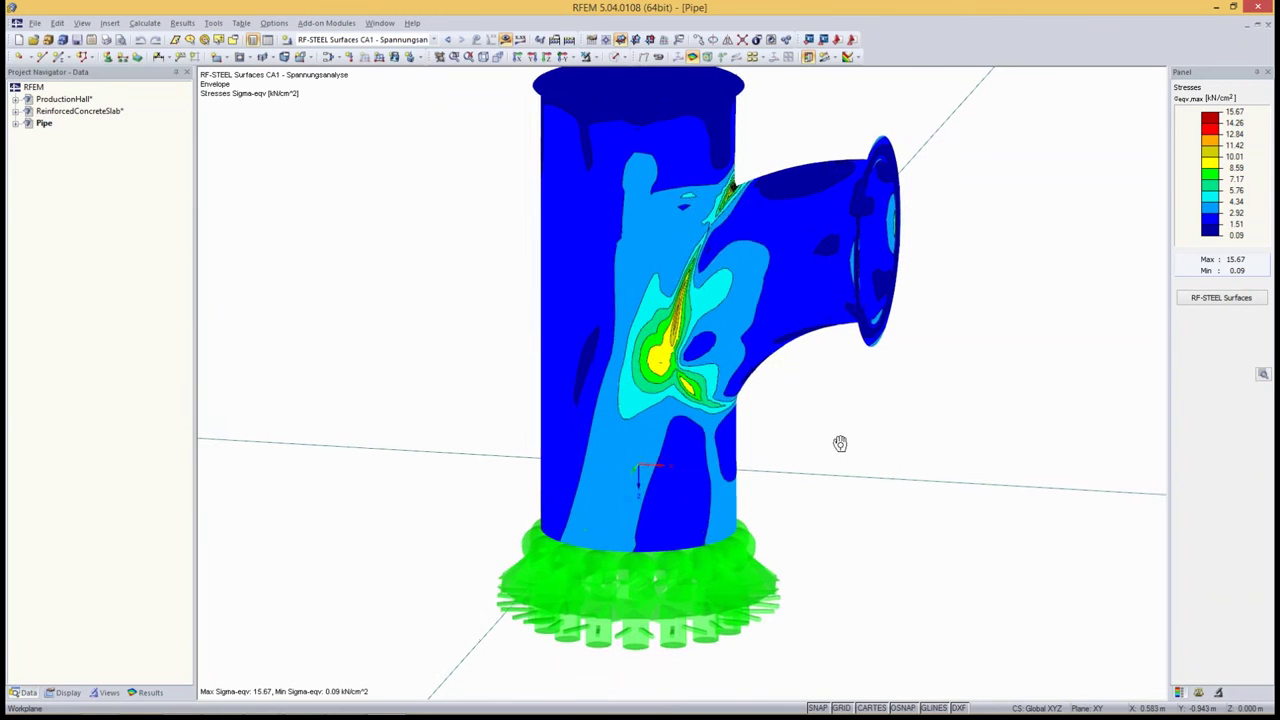
pyautogui.moveTo(940, 368)
pyautogui.keyDown('ctrl'); pyautogui.mouseDown(button='middle')
pyautogui.moveTo(867, 421)
pyautogui.moveTo(886, 417)
pyautogui.moveTo(886, 429)
pyautogui.moveTo(889, 411)
pyautogui.moveTo(914, 407)
pyautogui.moveTo(900, 437)
pyautogui.moveTo(874, 429)
pyautogui.moveTo(909, 417)
pyautogui.moveTo(879, 431)
pyautogui.moveTo(940, 349)
pyautogui.moveTo(946, 394)
pyautogui.moveTo(858, 418)
pyautogui.mouseUp(button='middle'); pyautogui.keyUp('ctrl')
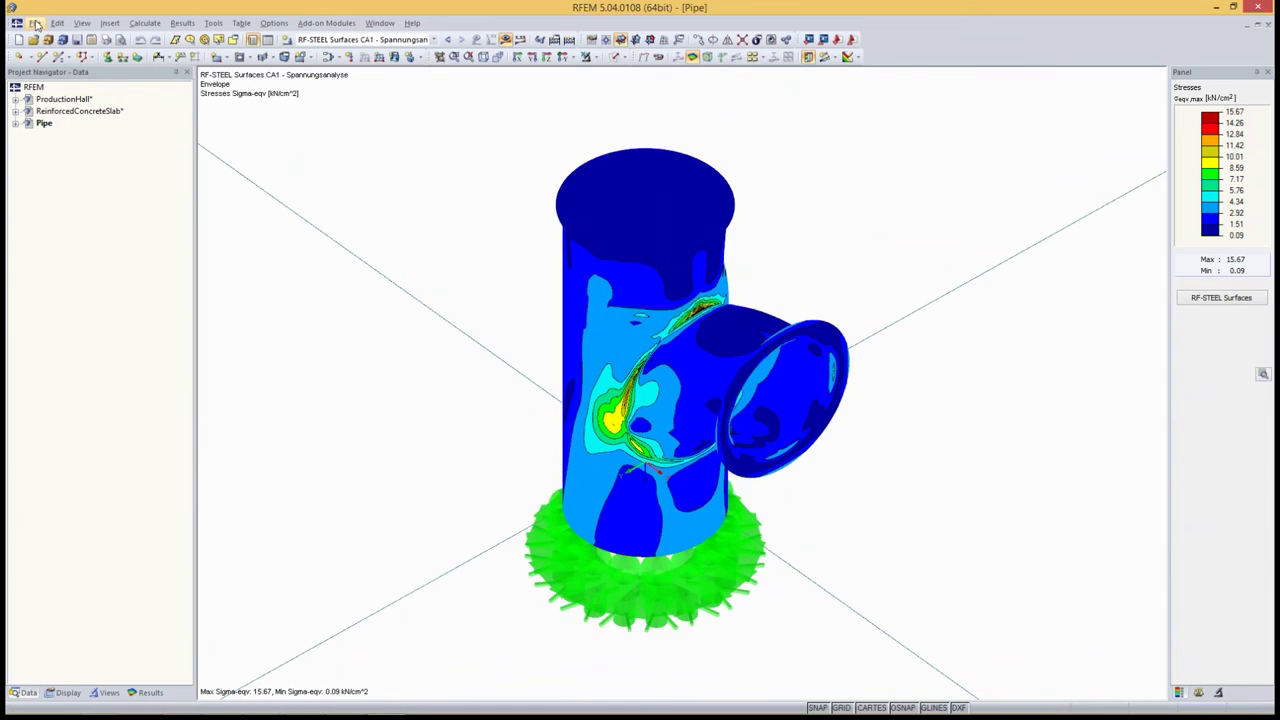
pyautogui.click(107, 40)
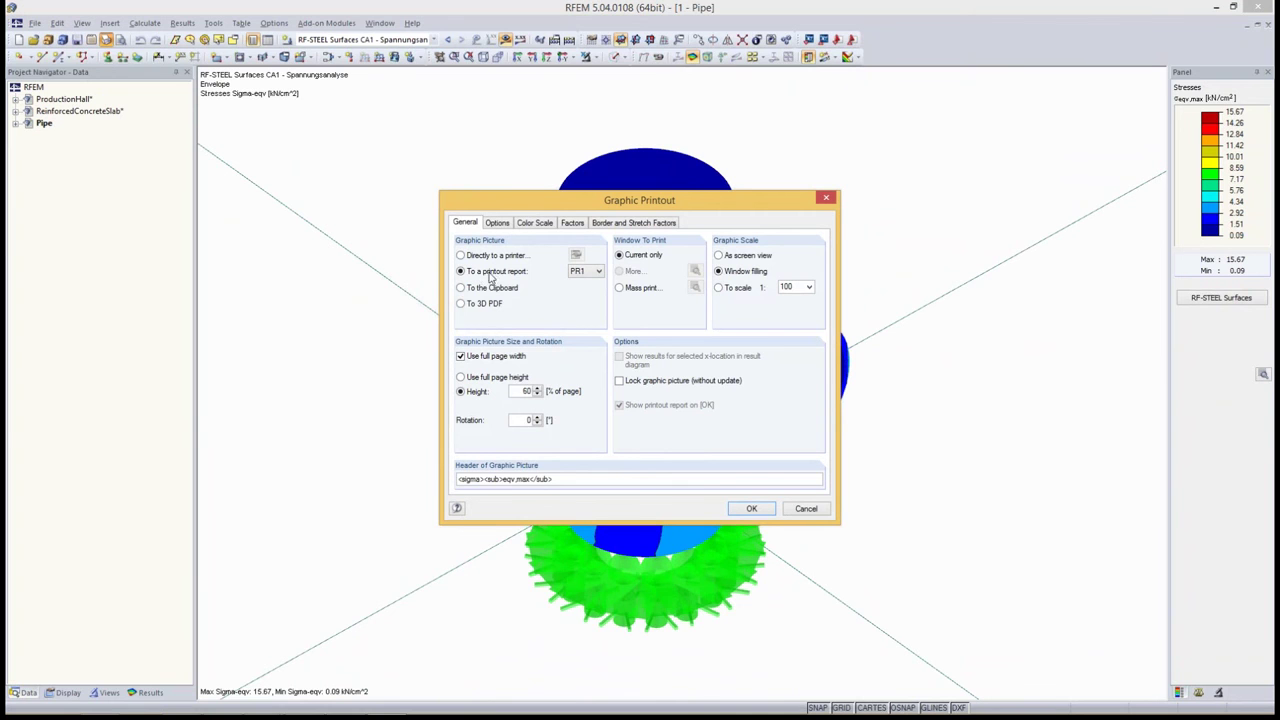
# - Send the stress graphic to a 3D PDF and save it as Pipe.pdf
pyautogui.click(461, 304)
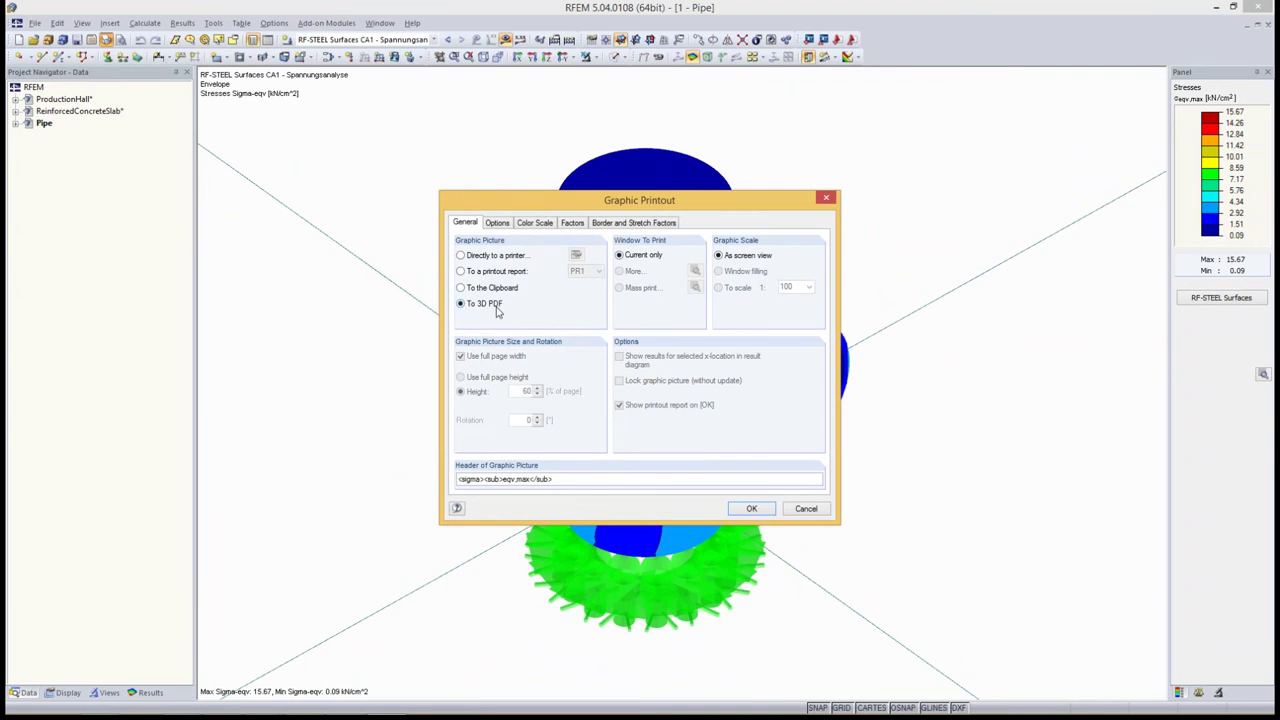
pyautogui.click(751, 509)
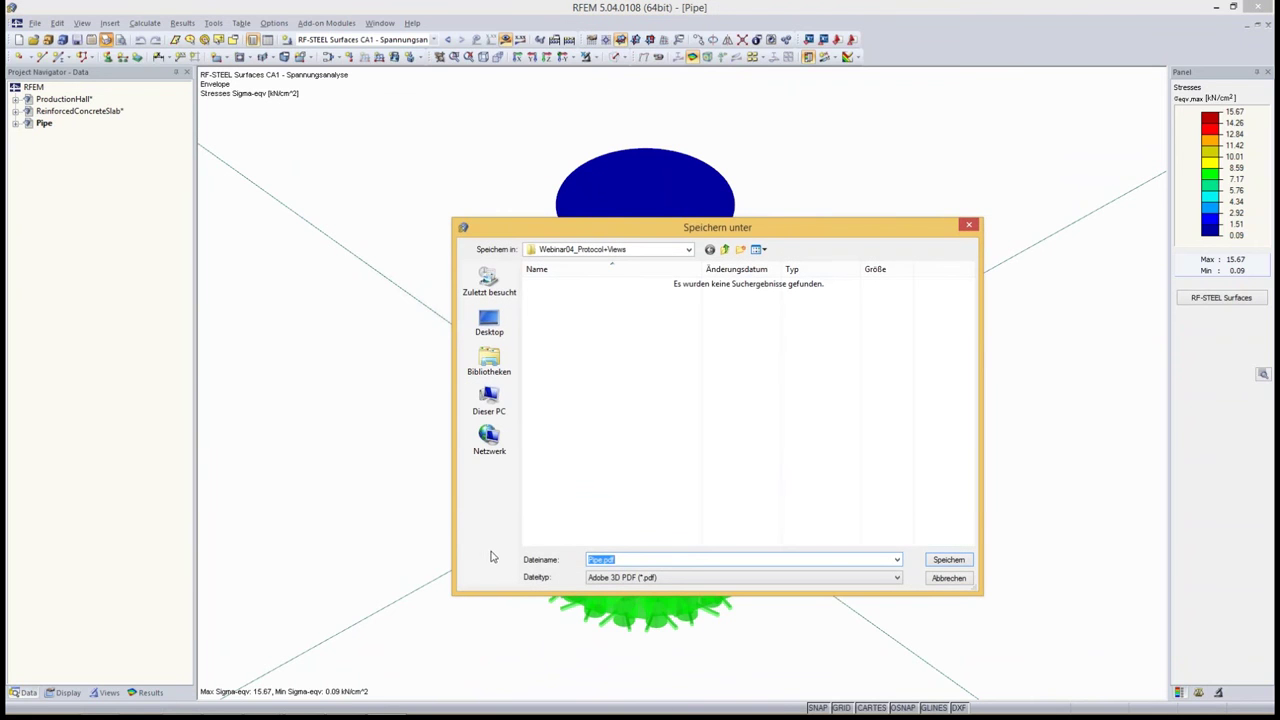
pyautogui.click(949, 561)
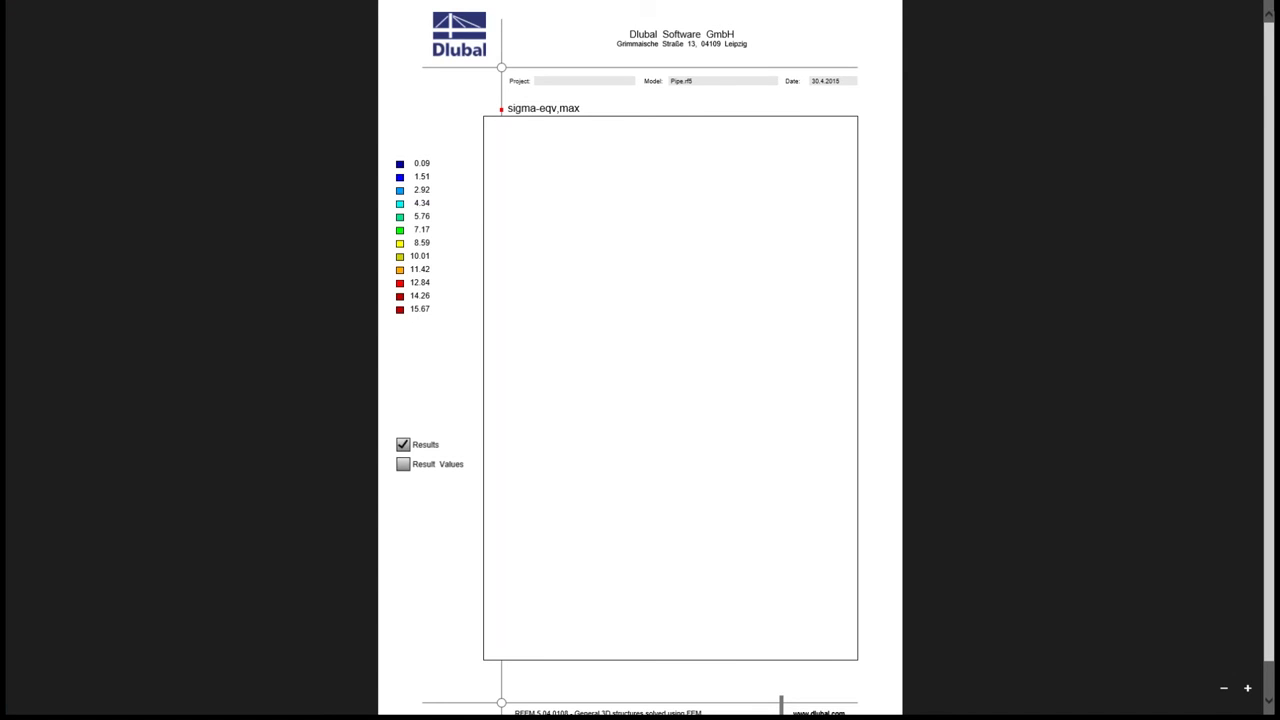
# - Open Pipe.pdf from the project folder with Adobe Reader
pyautogui.click(5, 5)
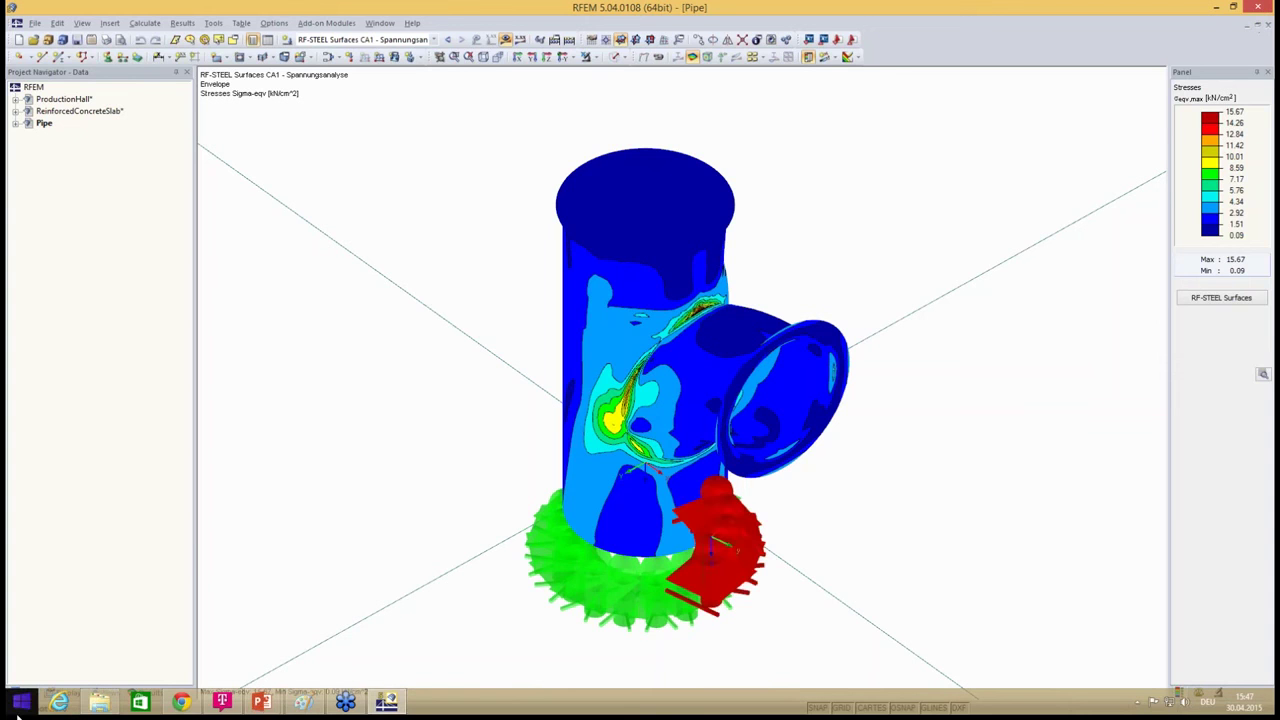
pyautogui.click(99, 703)
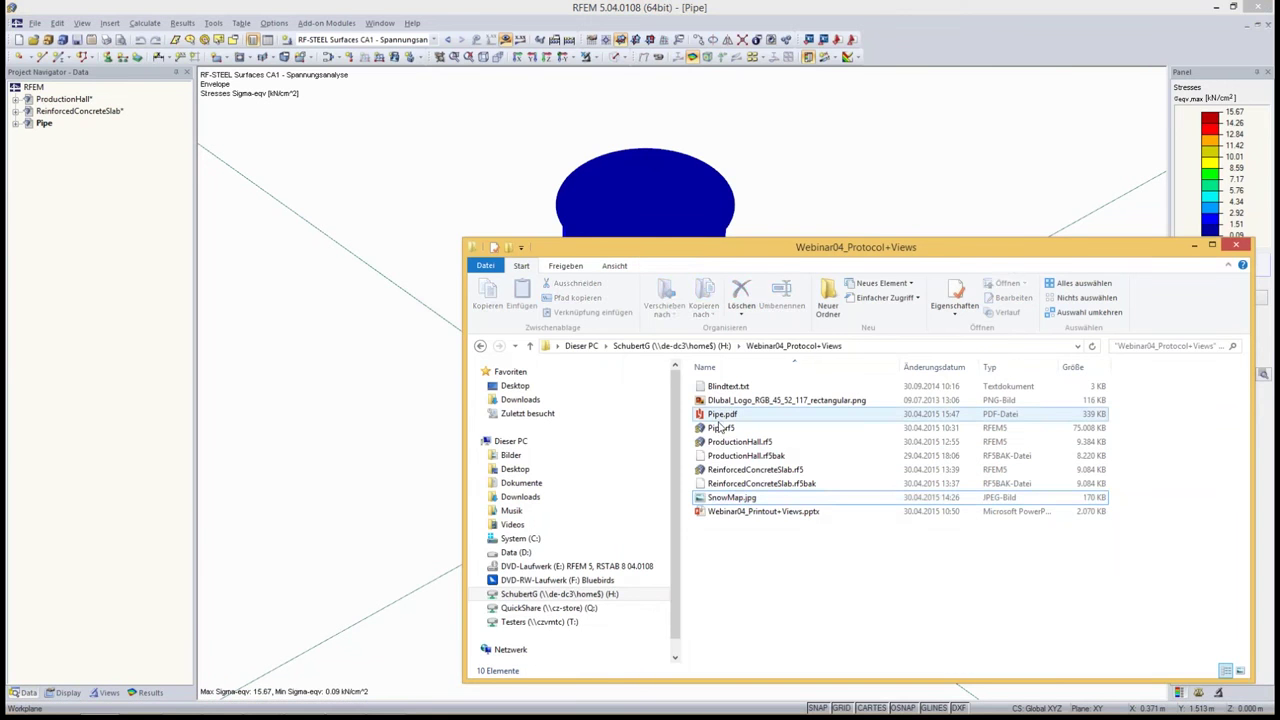
pyautogui.rightClick(720, 414)
pyautogui.moveTo(760, 475)
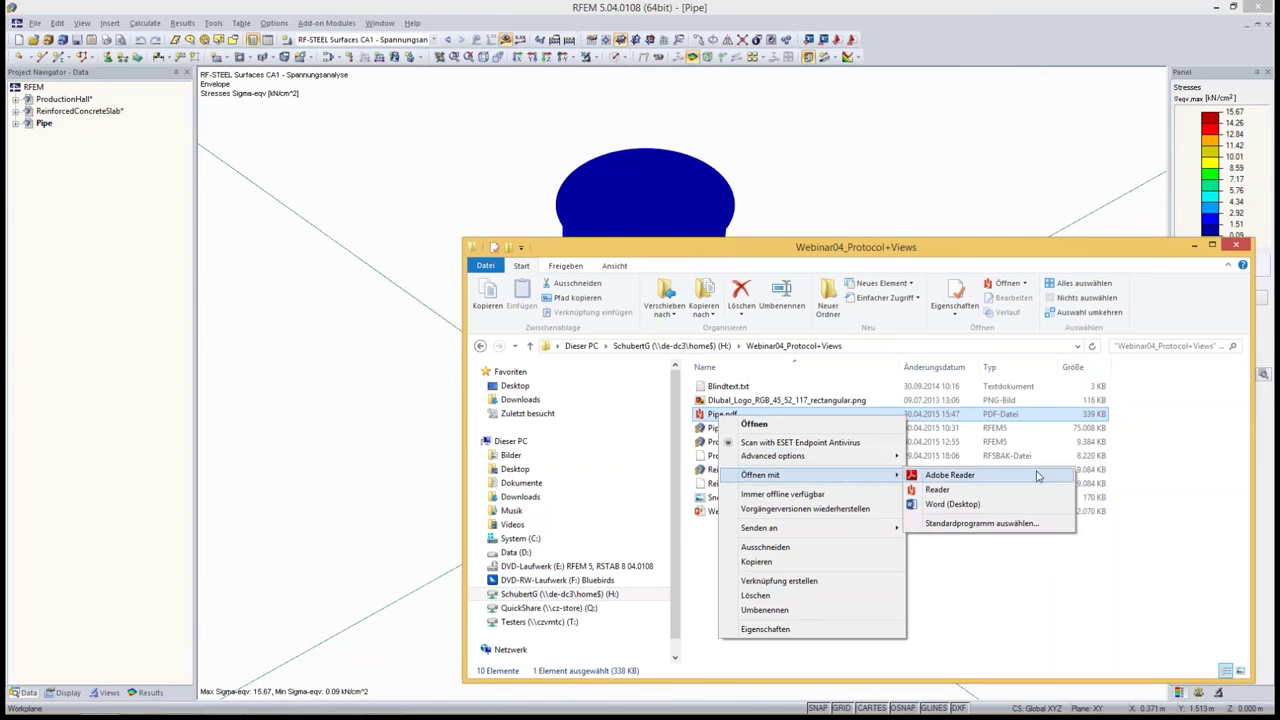
pyautogui.click(1030, 477)
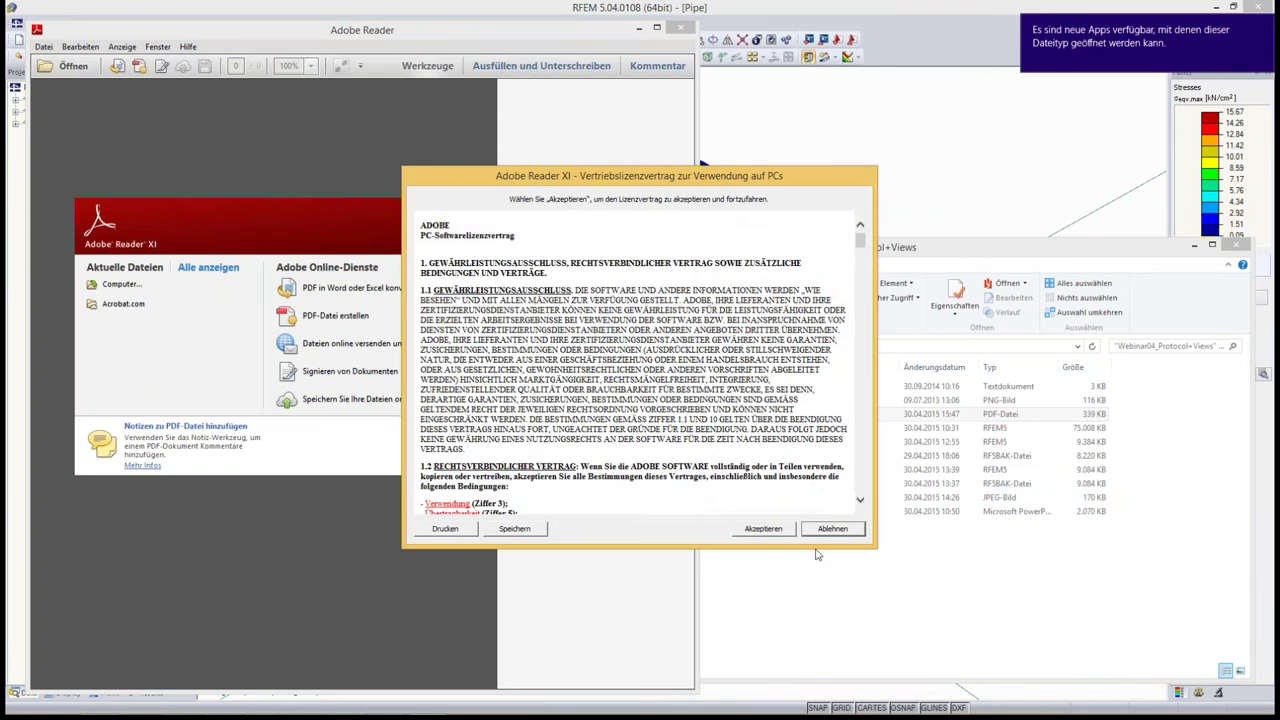
# - Accept the Reader licence, make Adobe Reader the default PDF app, and maximize it
pyautogui.click(765, 530)
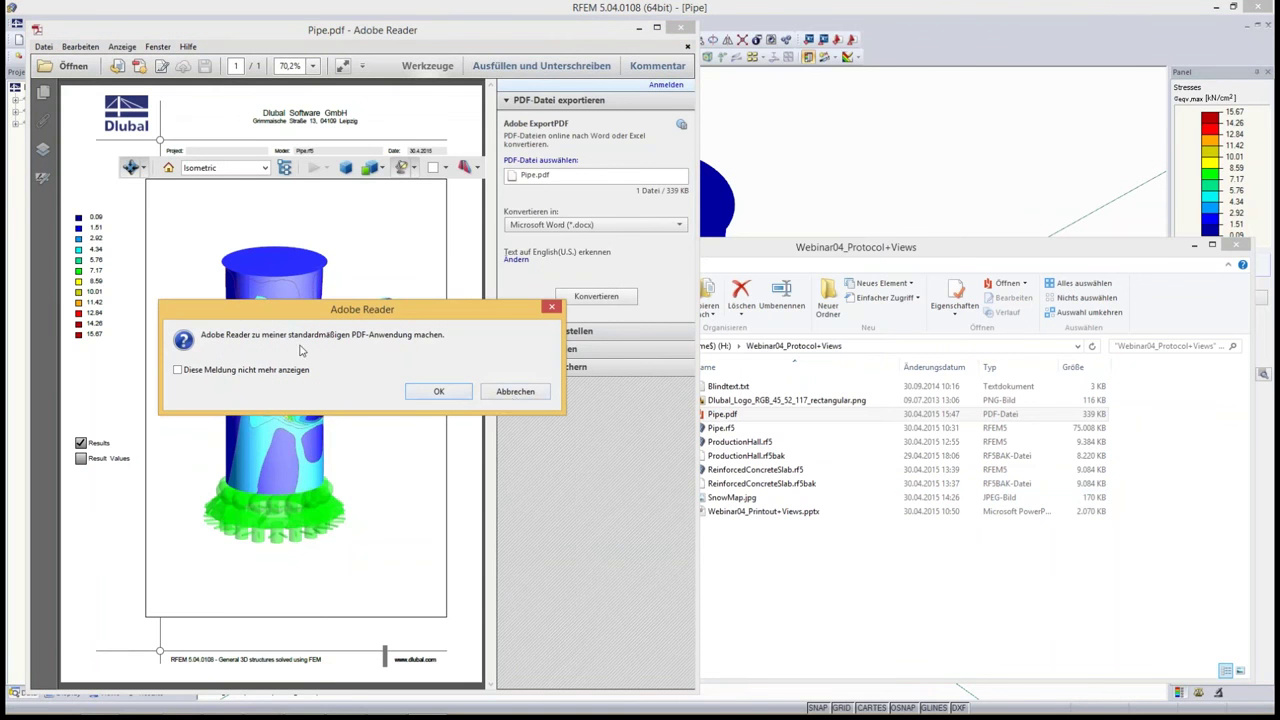
pyautogui.click(452, 396)
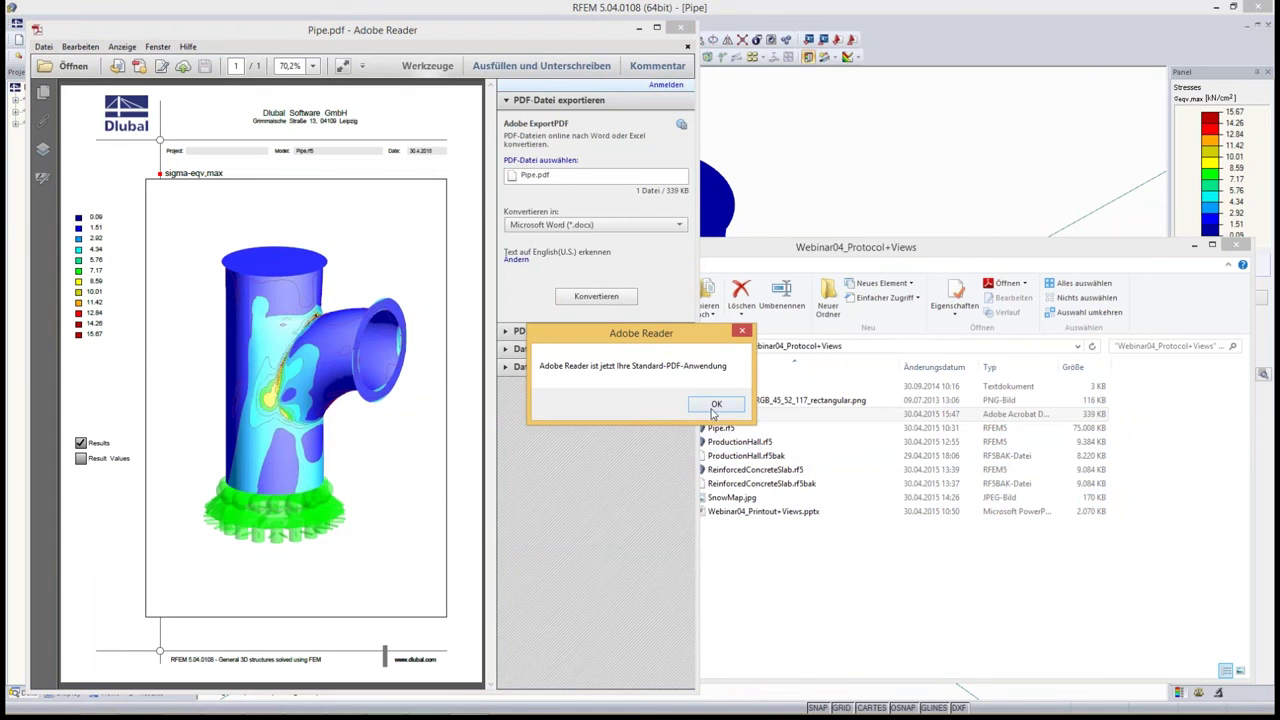
pyautogui.click(716, 403)
pyautogui.click(656, 27)
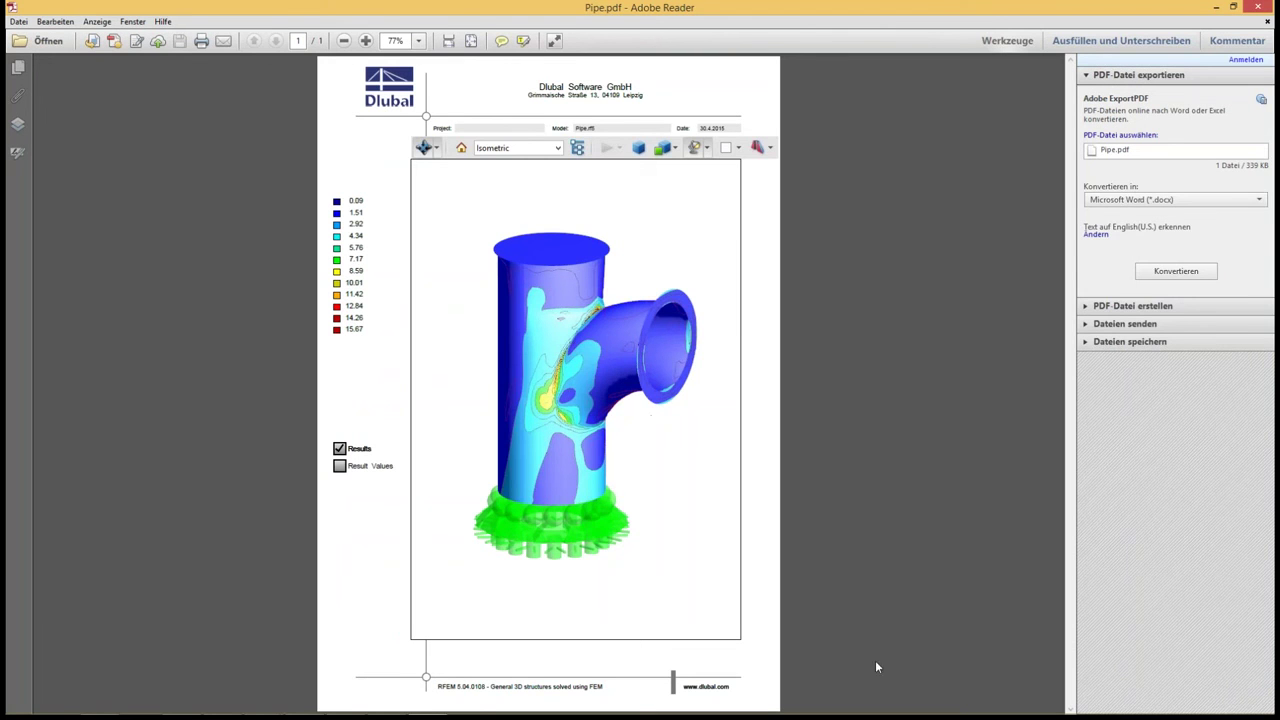
# - Switch the 3D tool to rotate in all directions and turn the pipe through tilted and branch-facing views
pyautogui.click(424, 148)
pyautogui.click(439, 149)
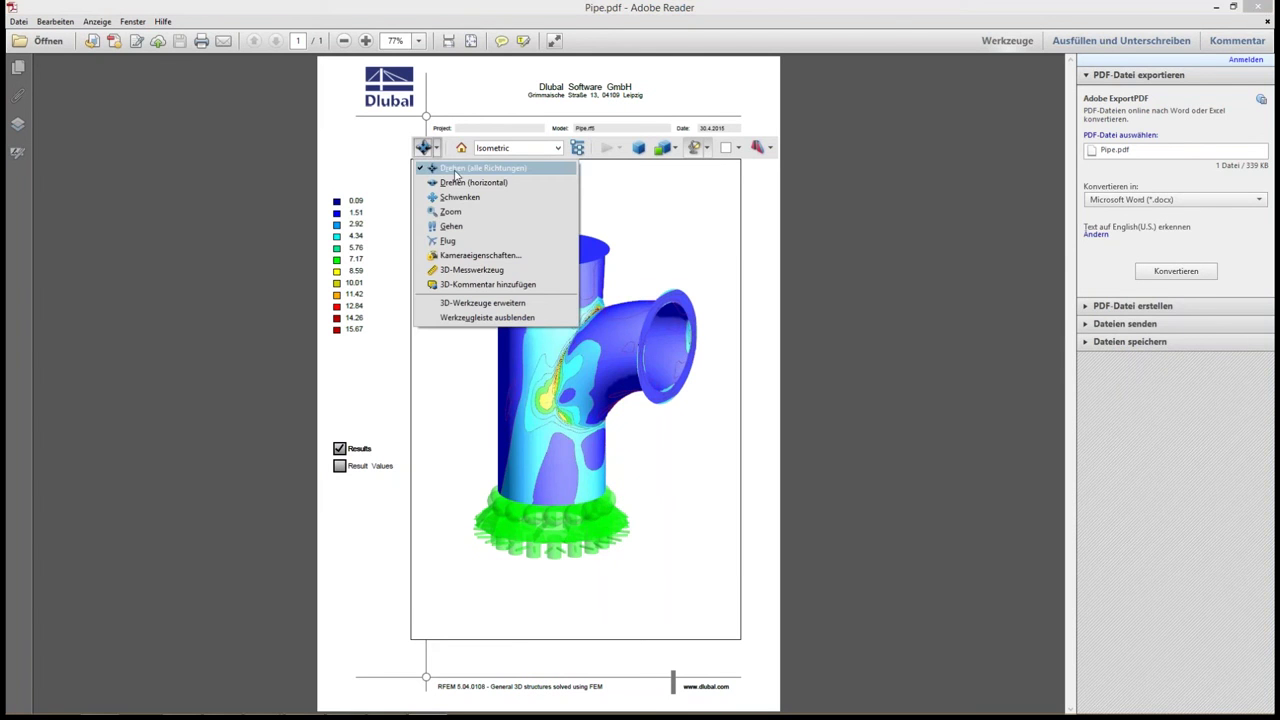
pyautogui.click(455, 319)
pyautogui.moveTo(453, 319)
pyautogui.mouseDown()
pyautogui.moveTo(487, 326)
pyautogui.moveTo(503, 350)
pyautogui.mouseUp()
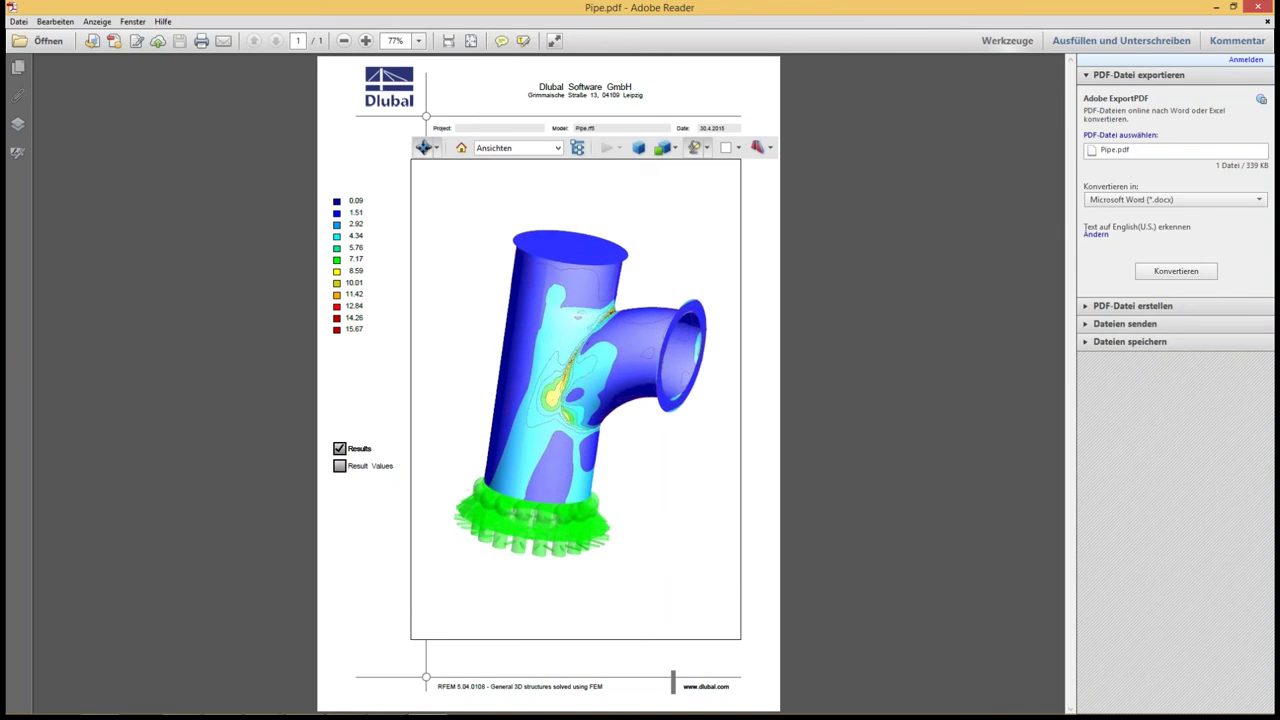
pyautogui.moveTo(659, 494)
pyautogui.mouseDown()
pyautogui.moveTo(590, 468)
pyautogui.moveTo(774, 500)
pyautogui.mouseUp()
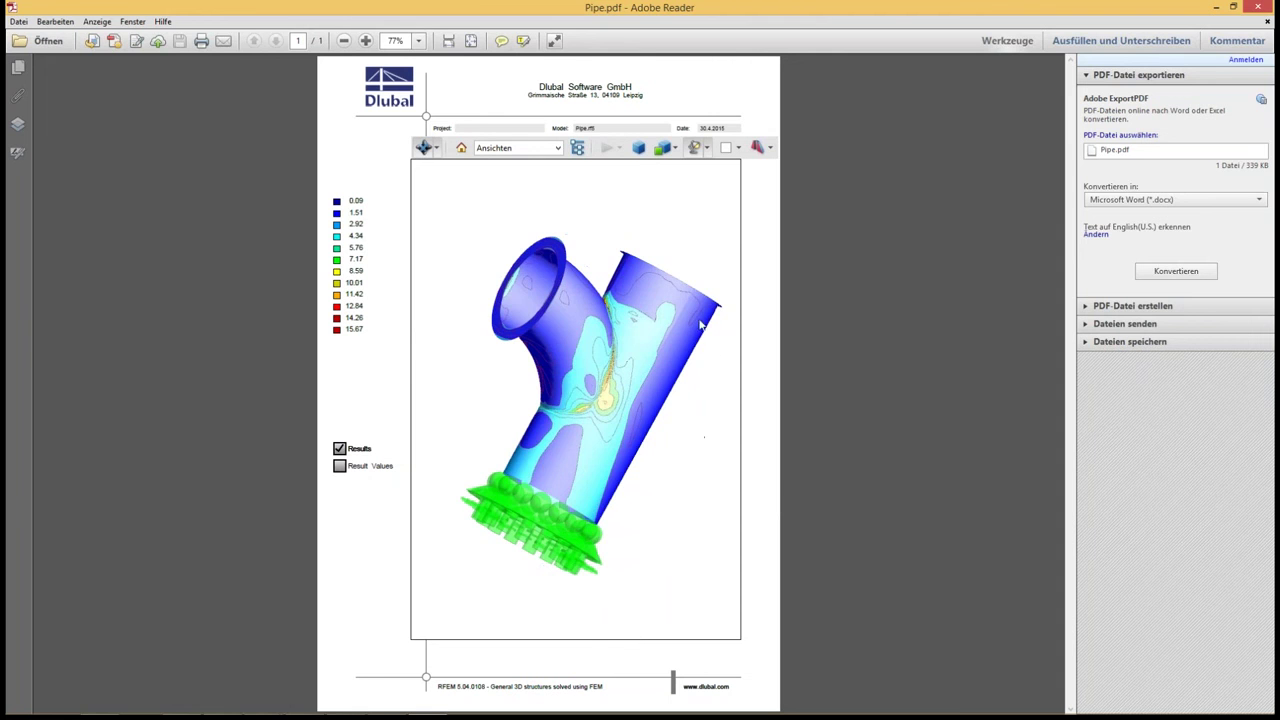
pyautogui.moveTo(703, 325)
pyautogui.mouseDown()
pyautogui.moveTo(701, 337)
pyautogui.moveTo(633, 333)
pyautogui.moveTo(581, 468)
pyautogui.moveTo(540, 412)
pyautogui.moveTo(624, 436)
pyautogui.moveTo(639, 372)
pyautogui.moveTo(675, 365)
pyautogui.mouseUp()
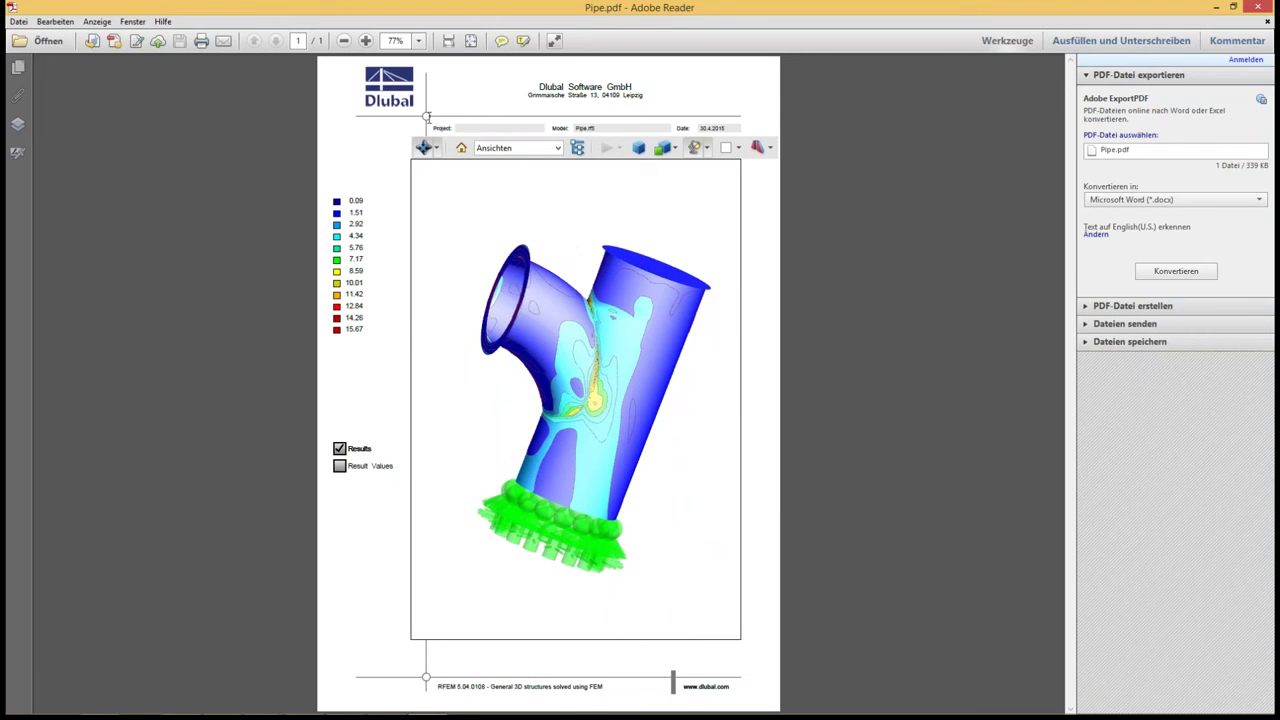
# - Rotate the pipe so its branch faces left, then switch to another window
pyautogui.click(437, 148)
pyautogui.click(437, 148)
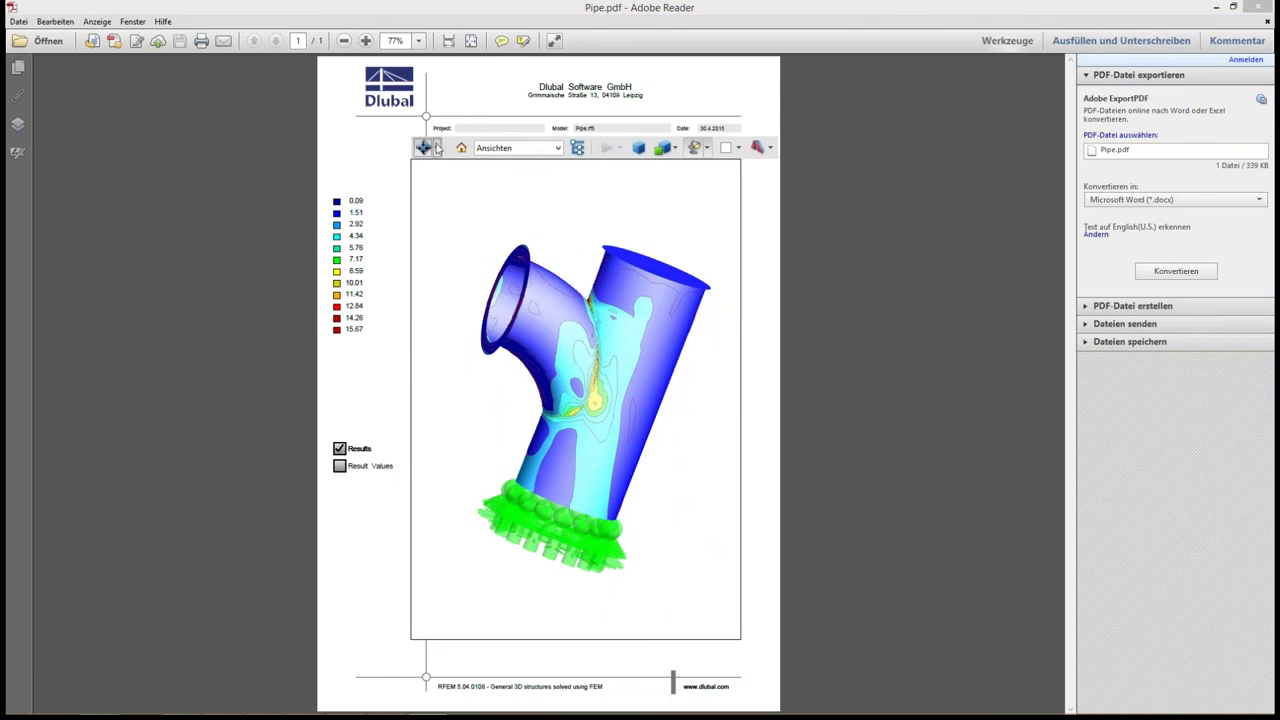
pyautogui.moveTo(654, 515)
pyautogui.mouseDown()
pyautogui.moveTo(677, 486)
pyautogui.moveTo(709, 551)
pyautogui.mouseUp()
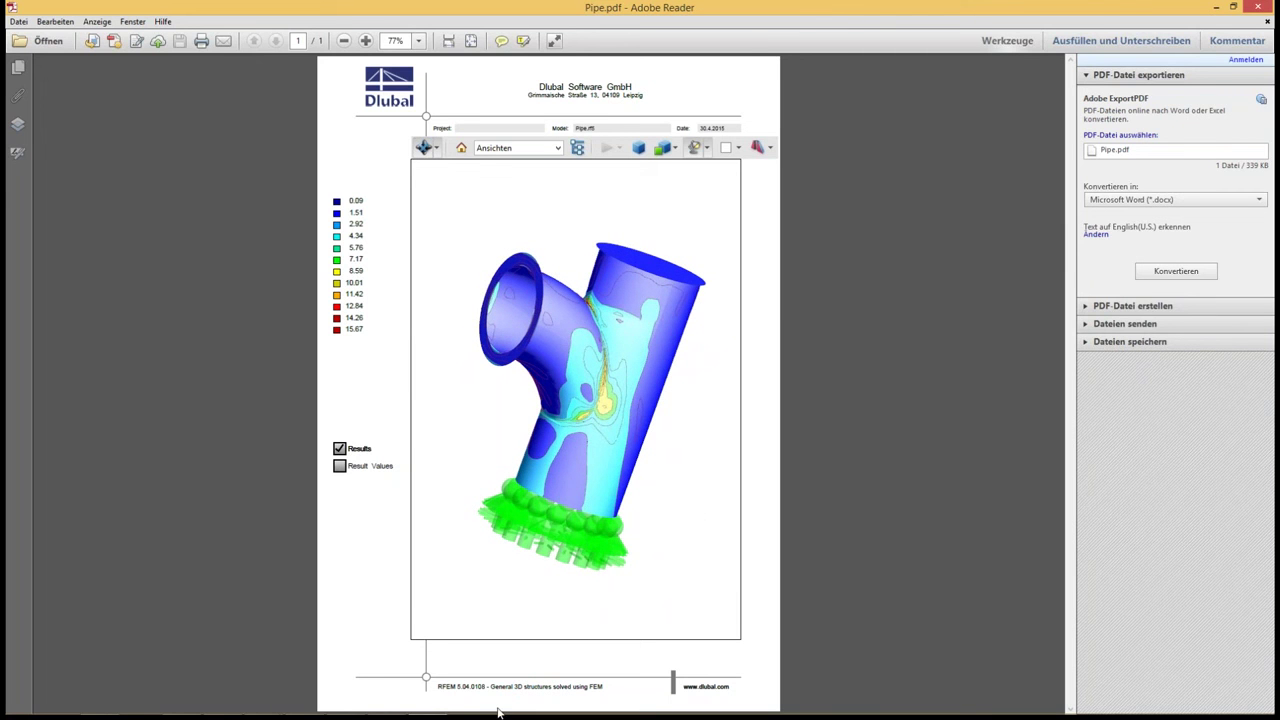
pyautogui.hotkey('alt', 'Tab')
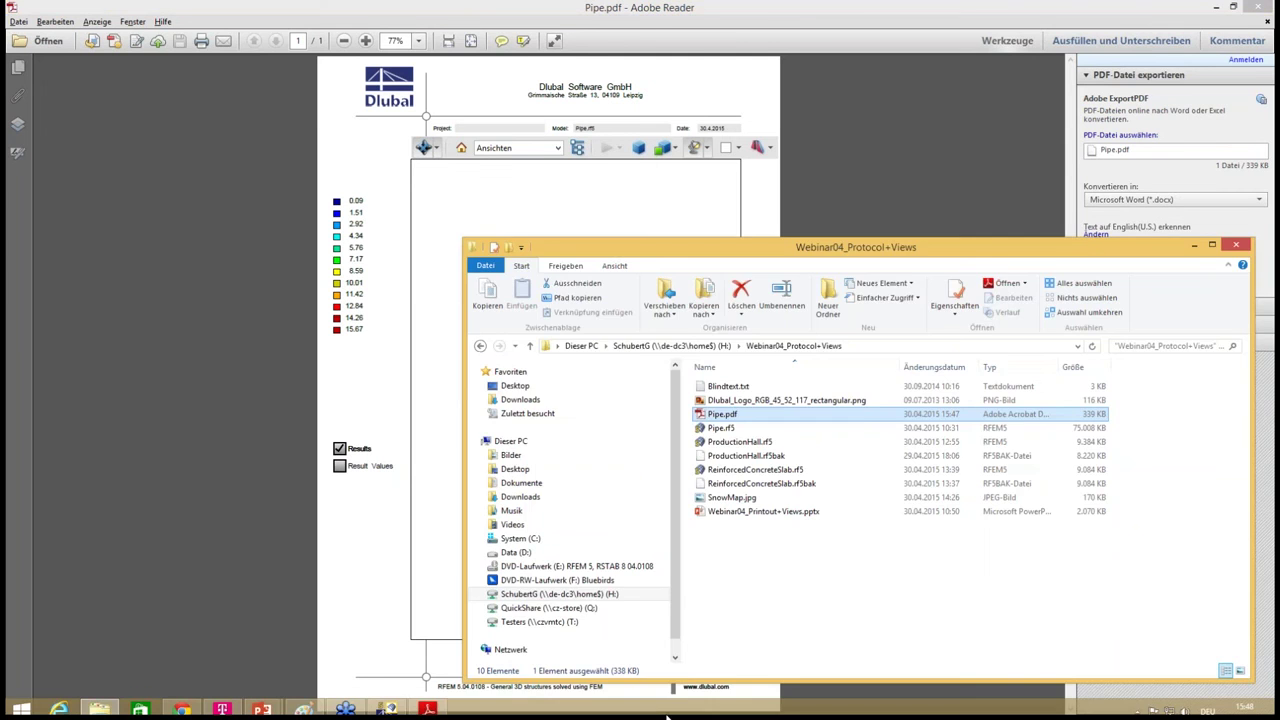
pyautogui.hotkey('alt', 'Tab')
pyautogui.hotkey('alt', 'Tab')
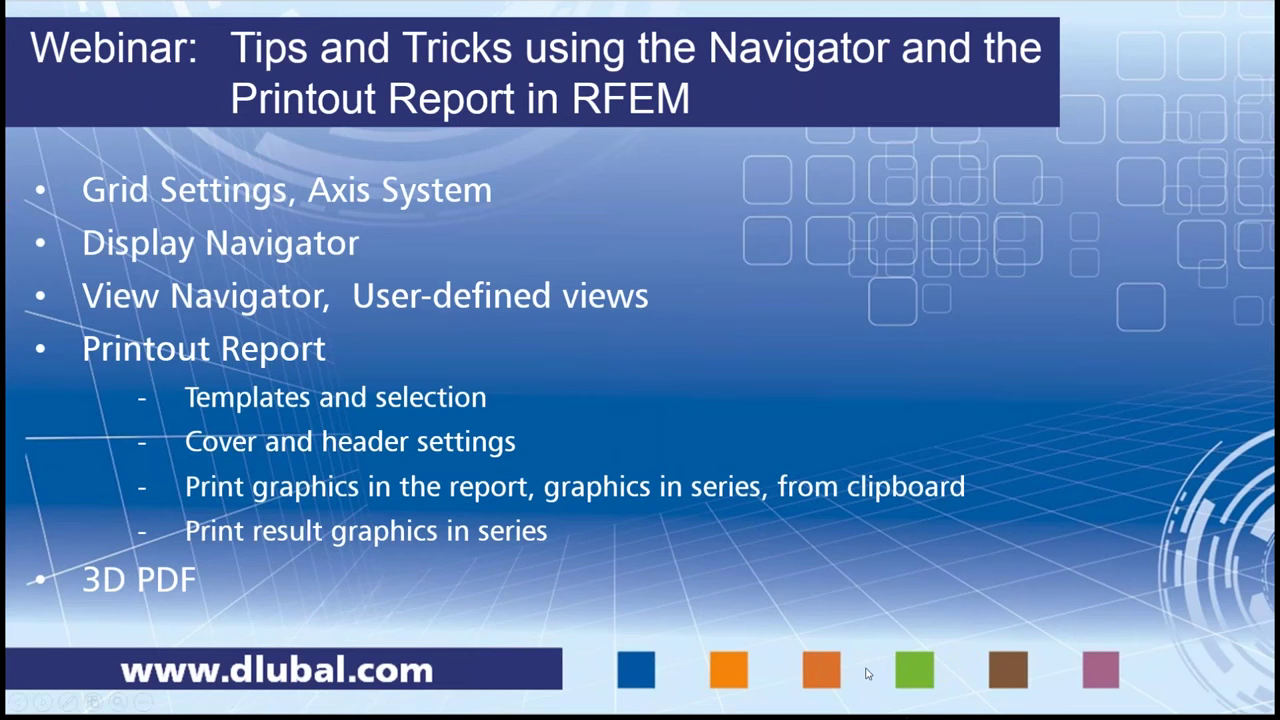
# - Advance past the More Information and upcoming webinar slides to the closing thank-you slide
pyautogui.click(867, 674)
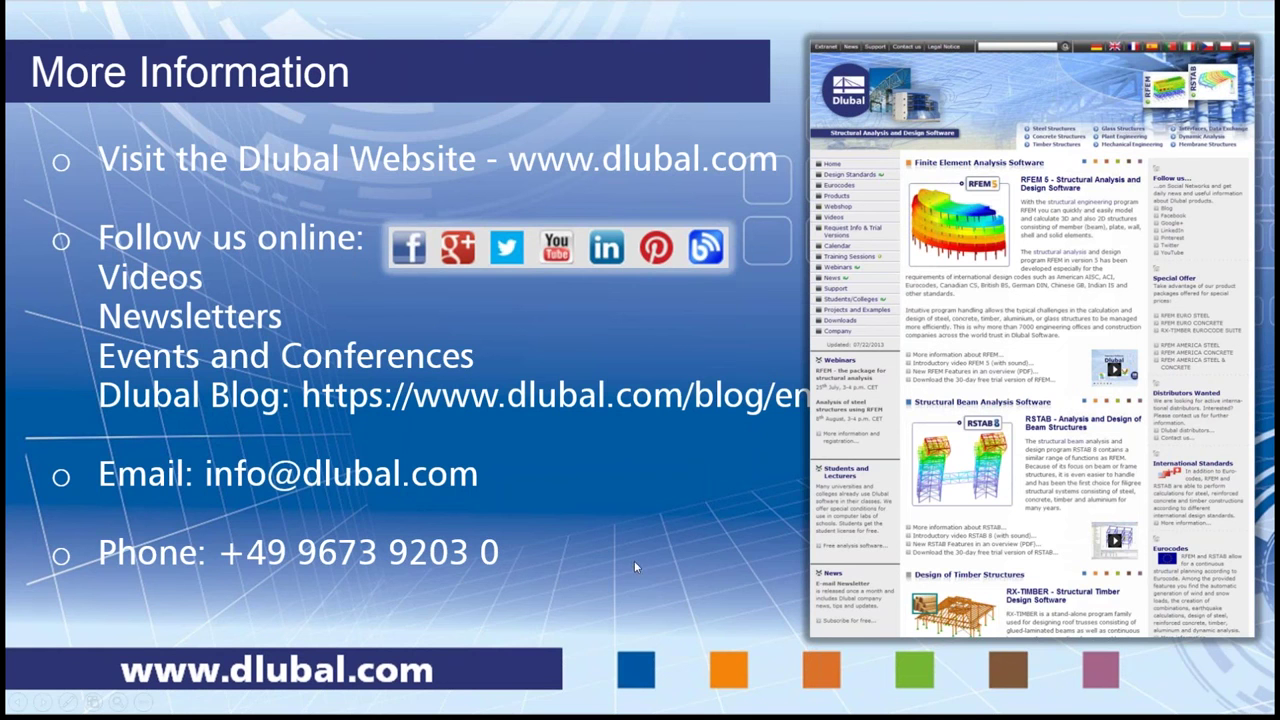
pyautogui.click(584, 472)
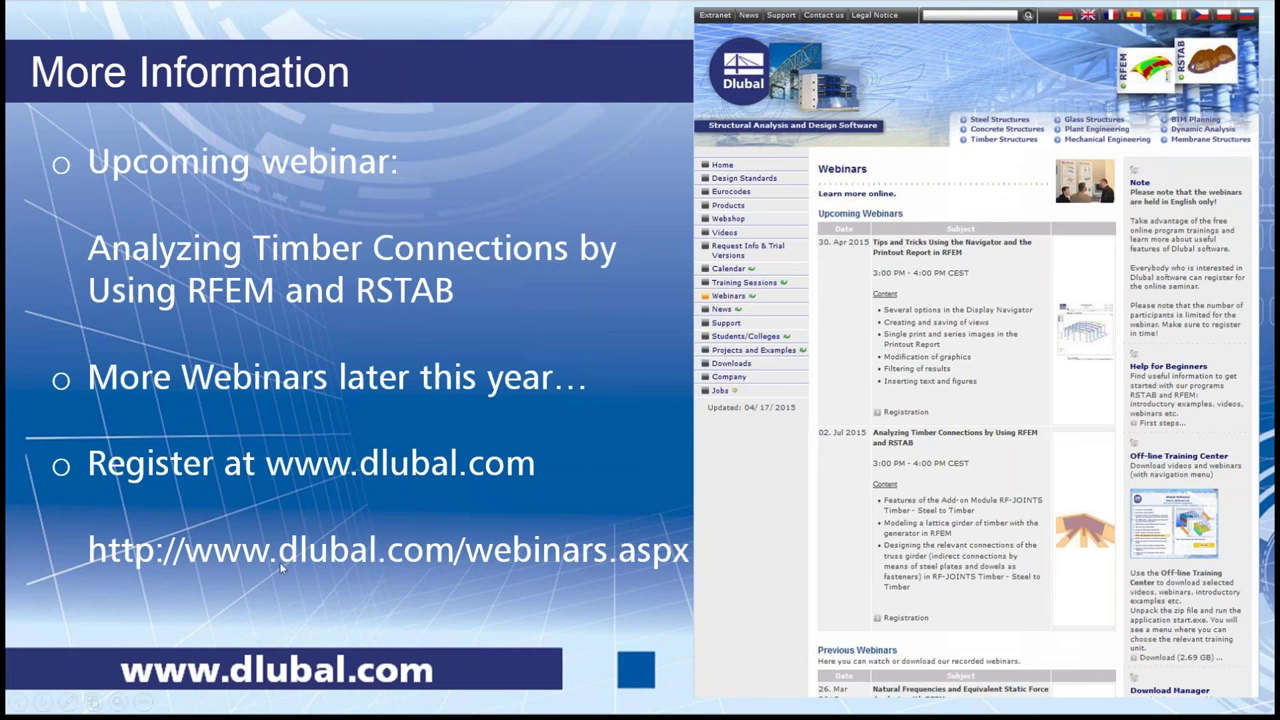
pyautogui.click(180, 549)
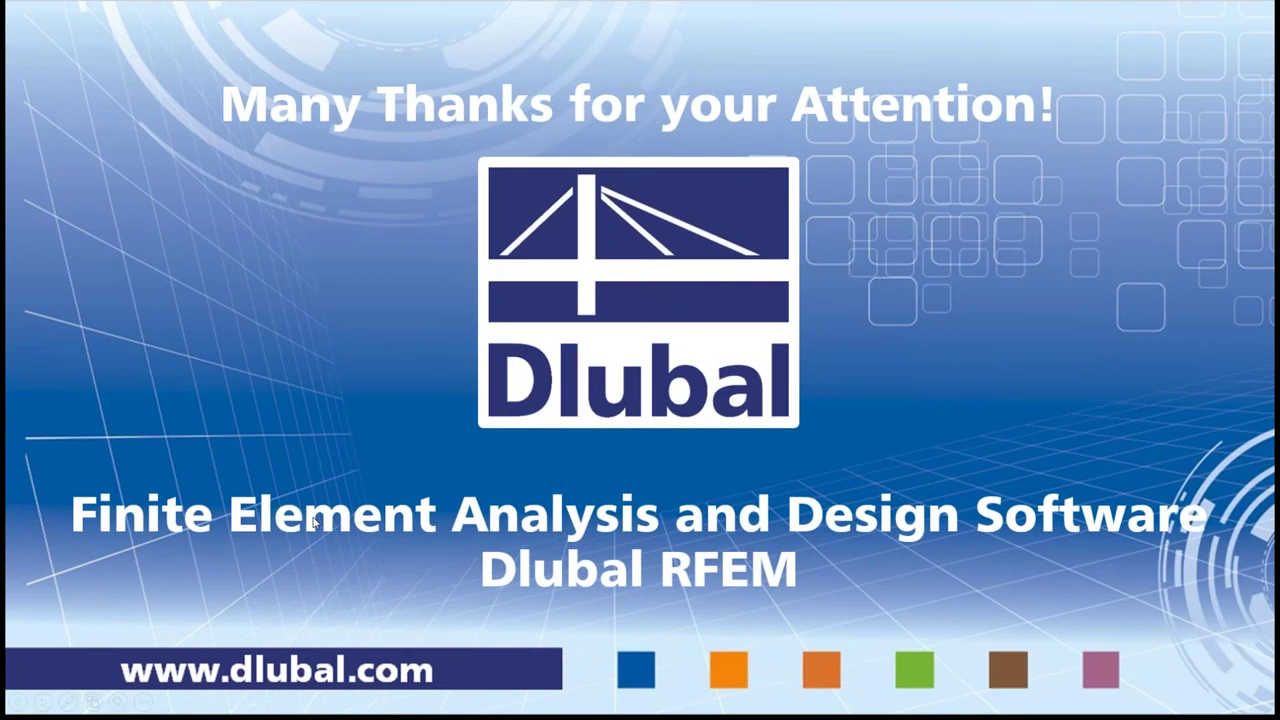